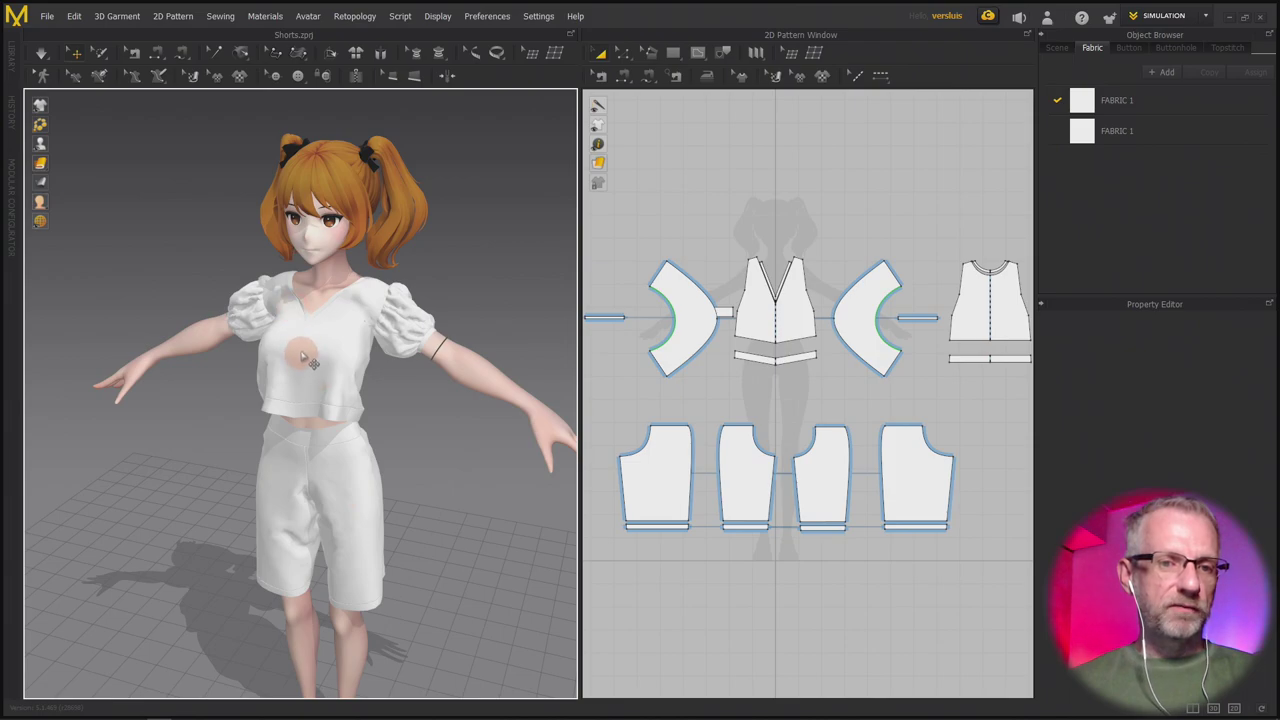
# Examine how the fabric falls across the back of the blouse and around its waistband.
pyautogui.scroll(5, 350, 350)
pyautogui.moveTo(362, 362); pyautogui.dragTo(200, 358, button='right')
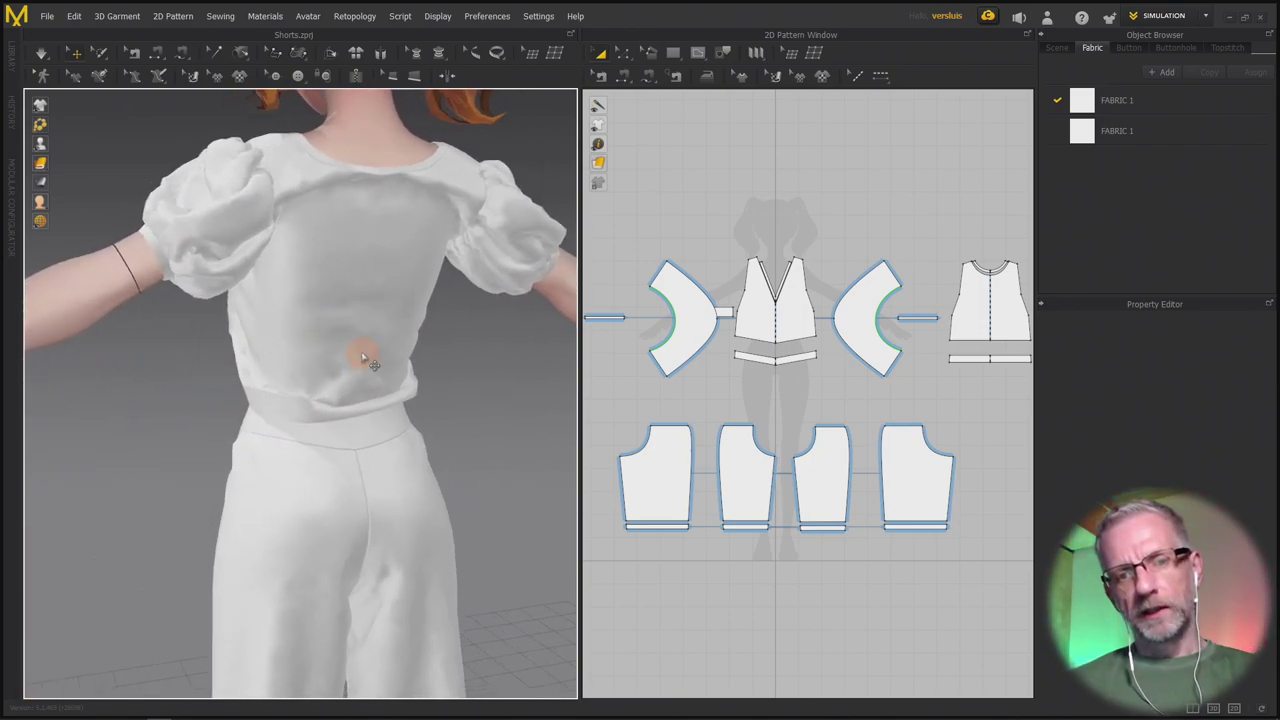
pyautogui.scroll(-1, 362, 355)
pyautogui.scroll(3, 362, 355)
pyautogui.moveTo(362, 355)
pyautogui.mouseDown(button='right')
pyautogui.moveTo(426, 337)
pyautogui.moveTo(386, 357)
pyautogui.mouseUp(button='right')
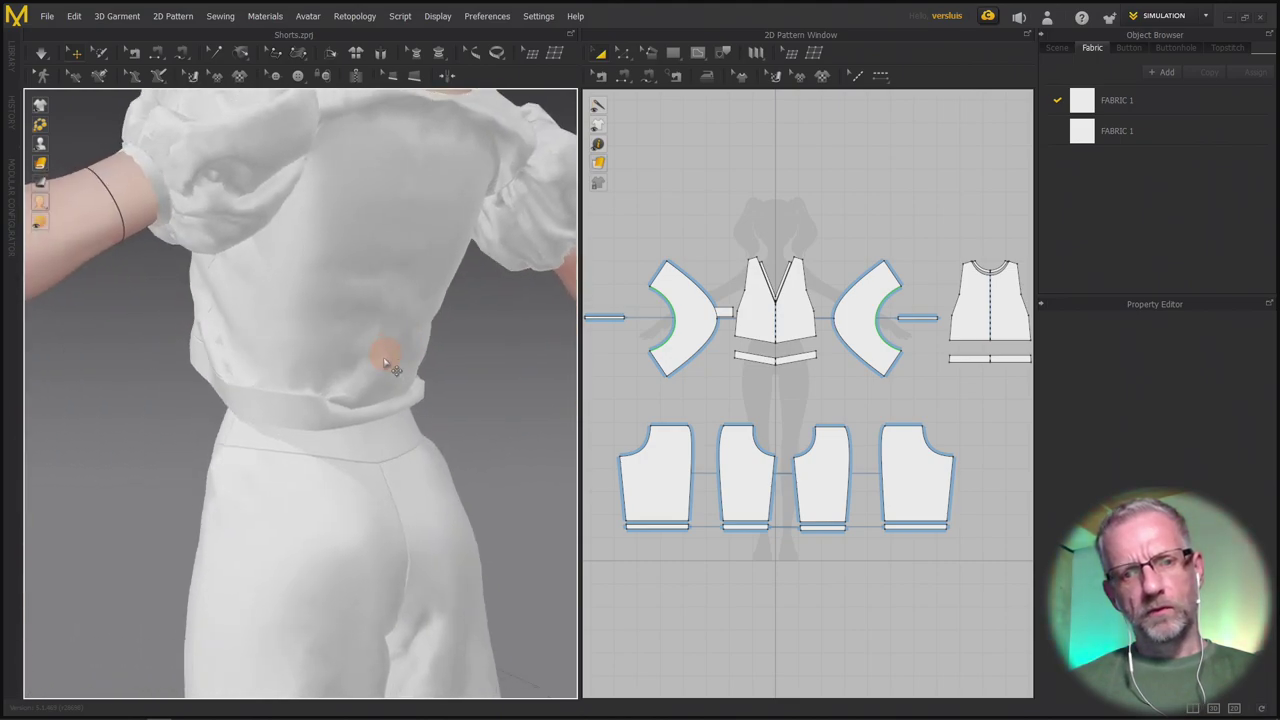
pyautogui.click(44, 67)
pyautogui.click(66, 74)
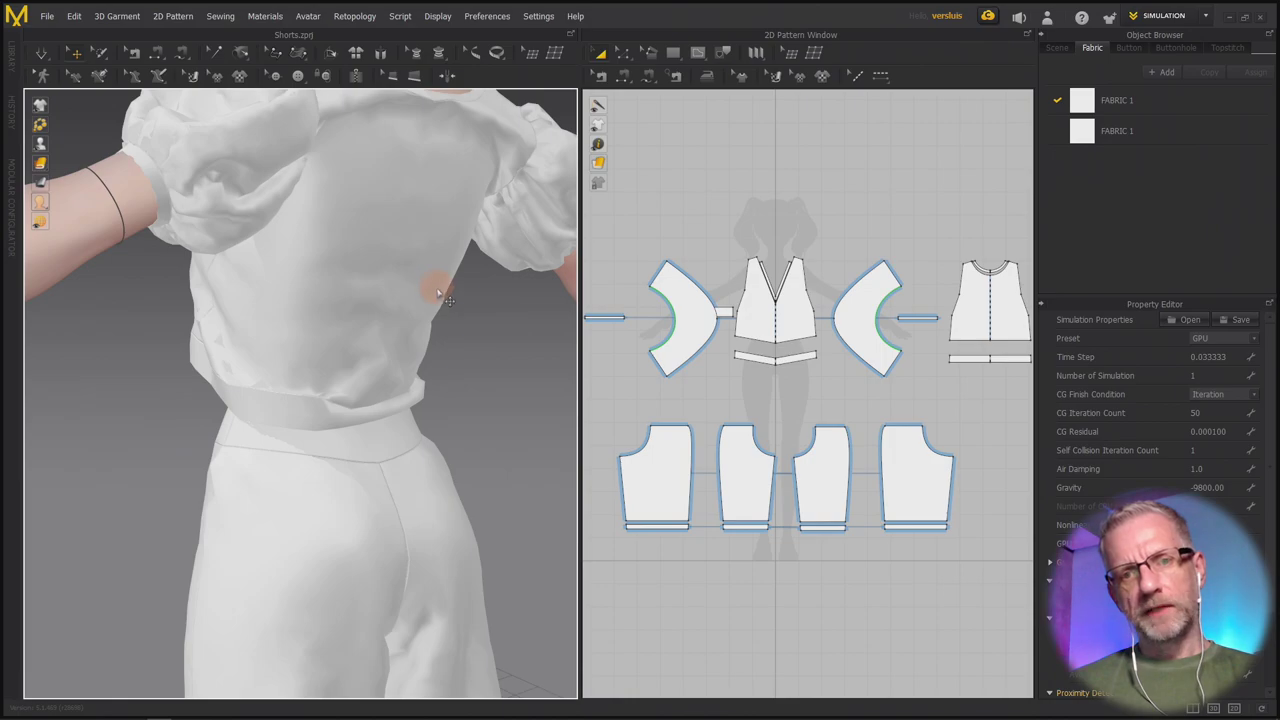
pyautogui.moveTo(470, 310); pyautogui.dragTo(446, 320, button='right')
pyautogui.scroll(-3, 430, 322)
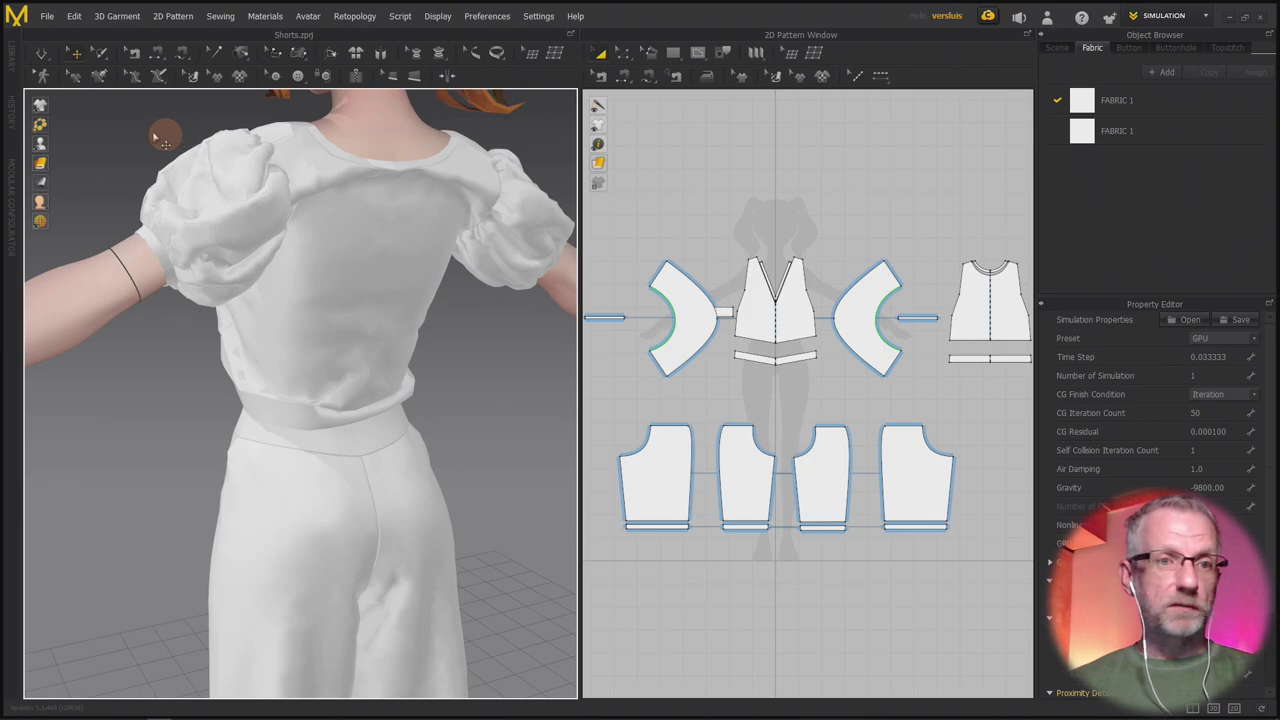
# Simulate the garment and tug the blouse's back panel into place around the upper back and both shoulders.
pyautogui.click(40, 56)
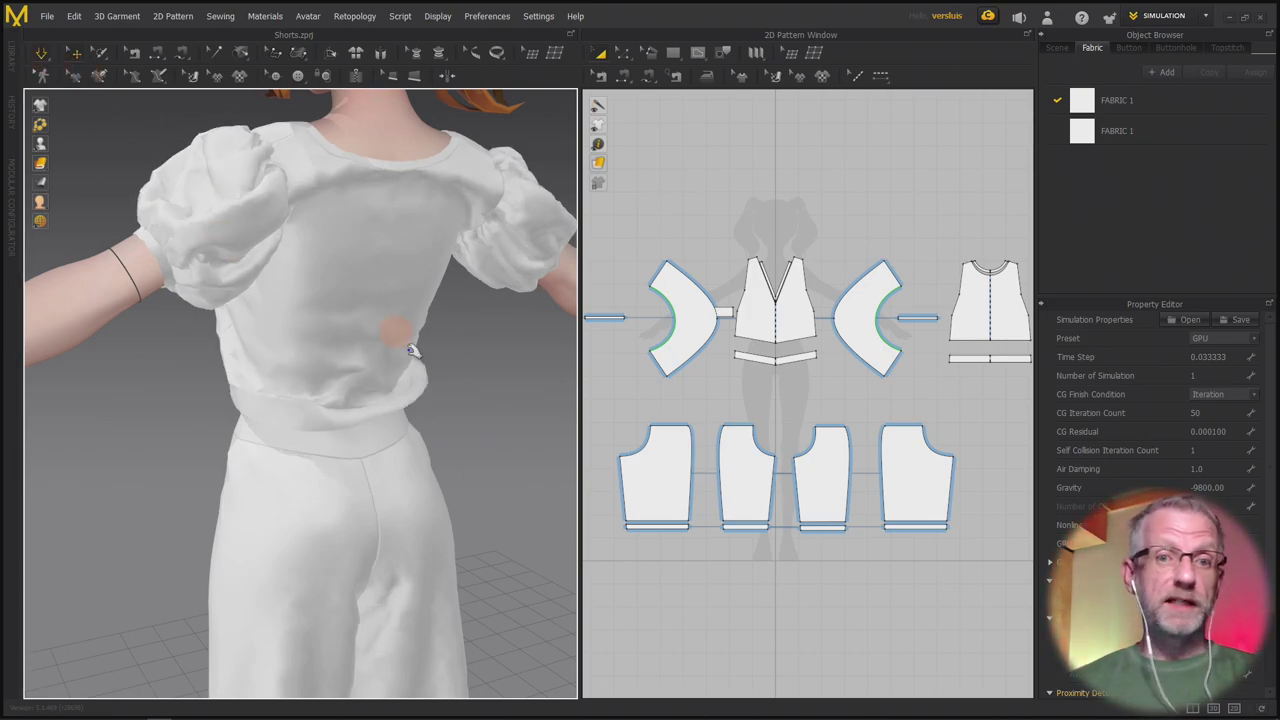
pyautogui.click(392, 197)
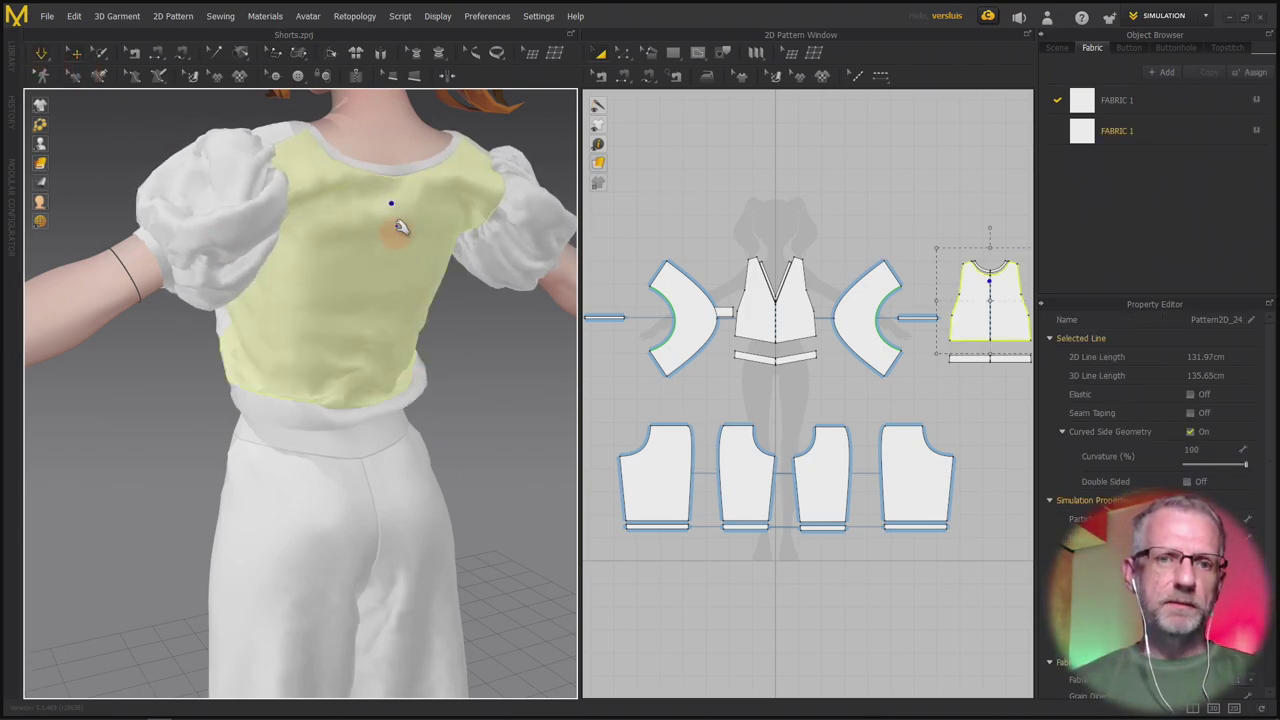
pyautogui.moveTo(400, 200); pyautogui.dragTo(325, 178, button='right')
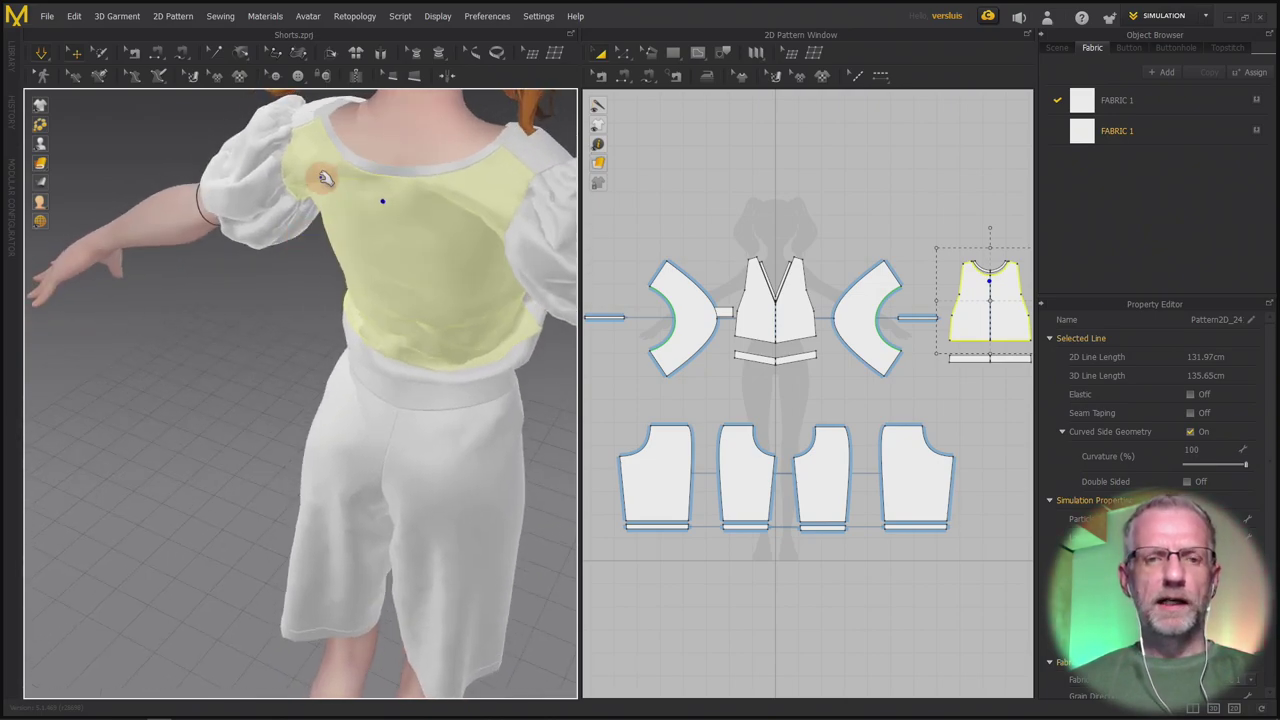
pyautogui.moveTo(339, 133); pyautogui.dragTo(340, 122)
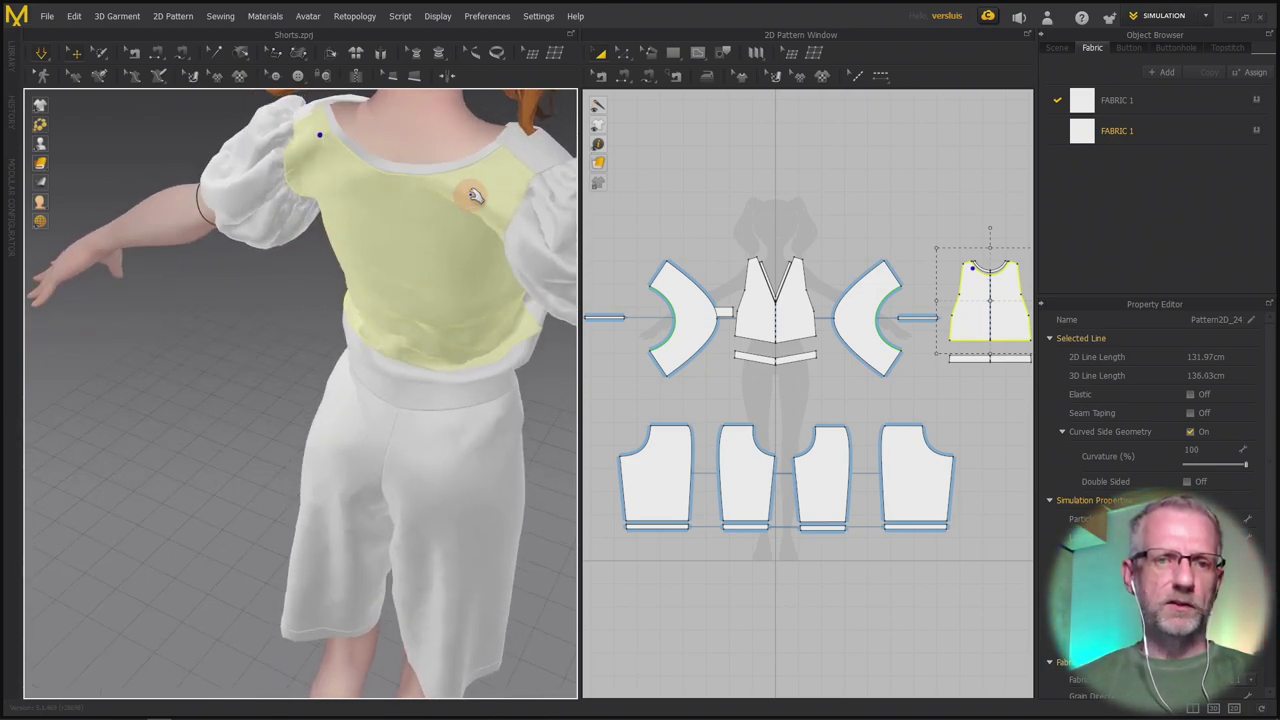
pyautogui.moveTo(467, 174); pyautogui.dragTo(461, 171)
pyautogui.moveTo(421, 228); pyautogui.dragTo(471, 203, button='right')
pyautogui.moveTo(380, 251); pyautogui.dragTo(428, 242, button='right')
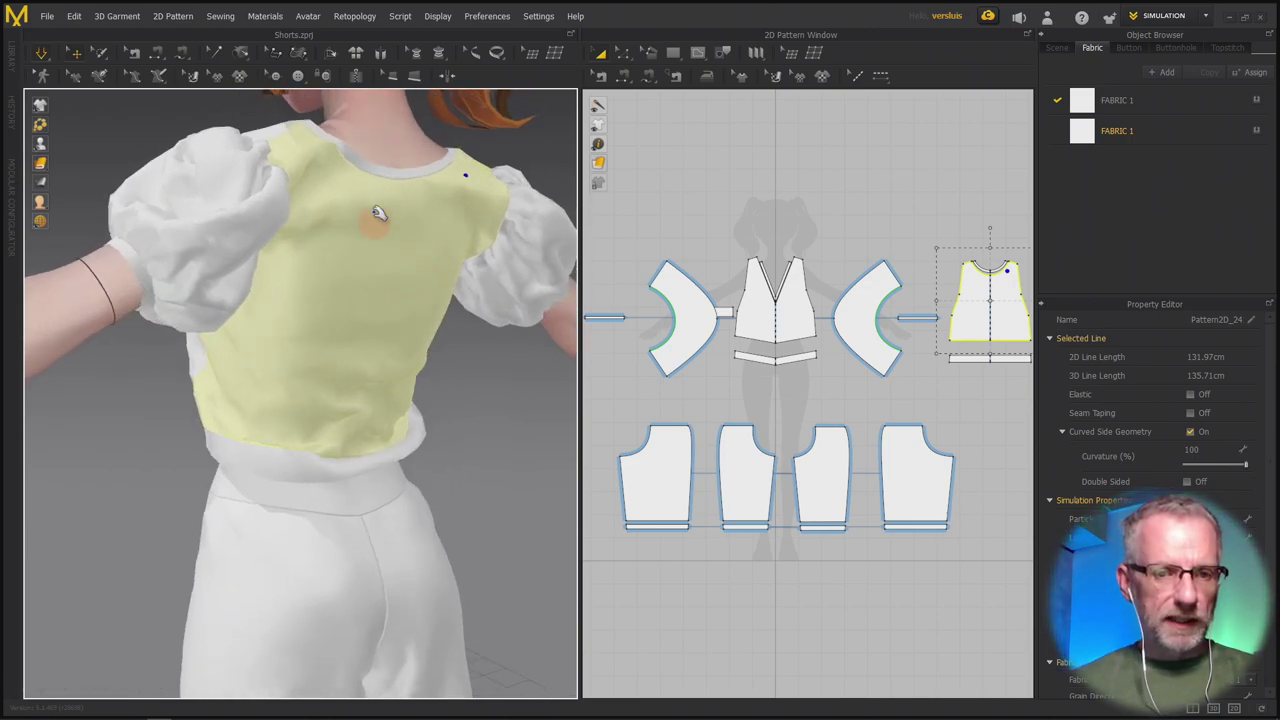
pyautogui.moveTo(326, 357)
pyautogui.mouseDown(button='right')
pyautogui.moveTo(257, 363)
pyautogui.moveTo(271, 351)
pyautogui.moveTo(429, 371)
pyautogui.moveTo(297, 364)
pyautogui.moveTo(313, 375)
pyautogui.mouseUp(button='right')
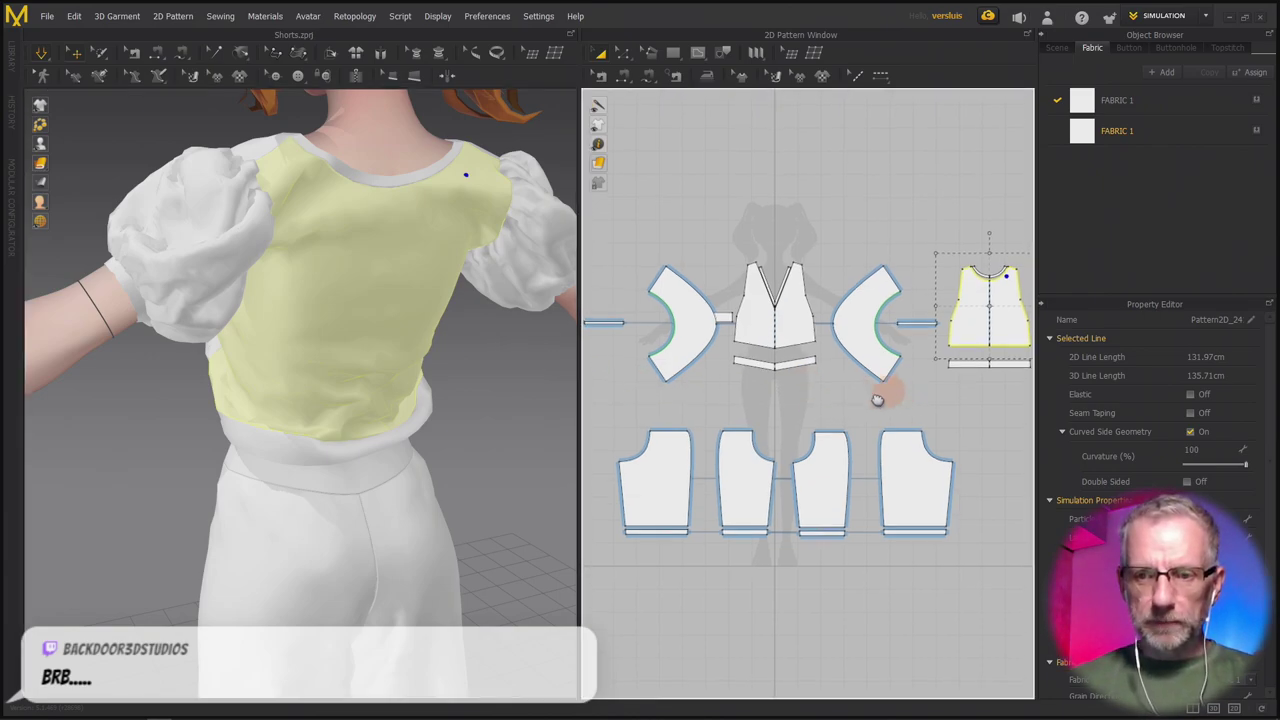
# Offset the bottom edge of the back bodice pattern as 6 internal lines spaced 4.00 cm apart, with Extend enabled.
pyautogui.moveTo(894, 394); pyautogui.dragTo(751, 426, button='right')
pyautogui.scroll(-2, 755, 432)
pyautogui.scroll(6, 755, 432)
pyautogui.moveTo(853, 385); pyautogui.dragTo(641, 499, button='middle')
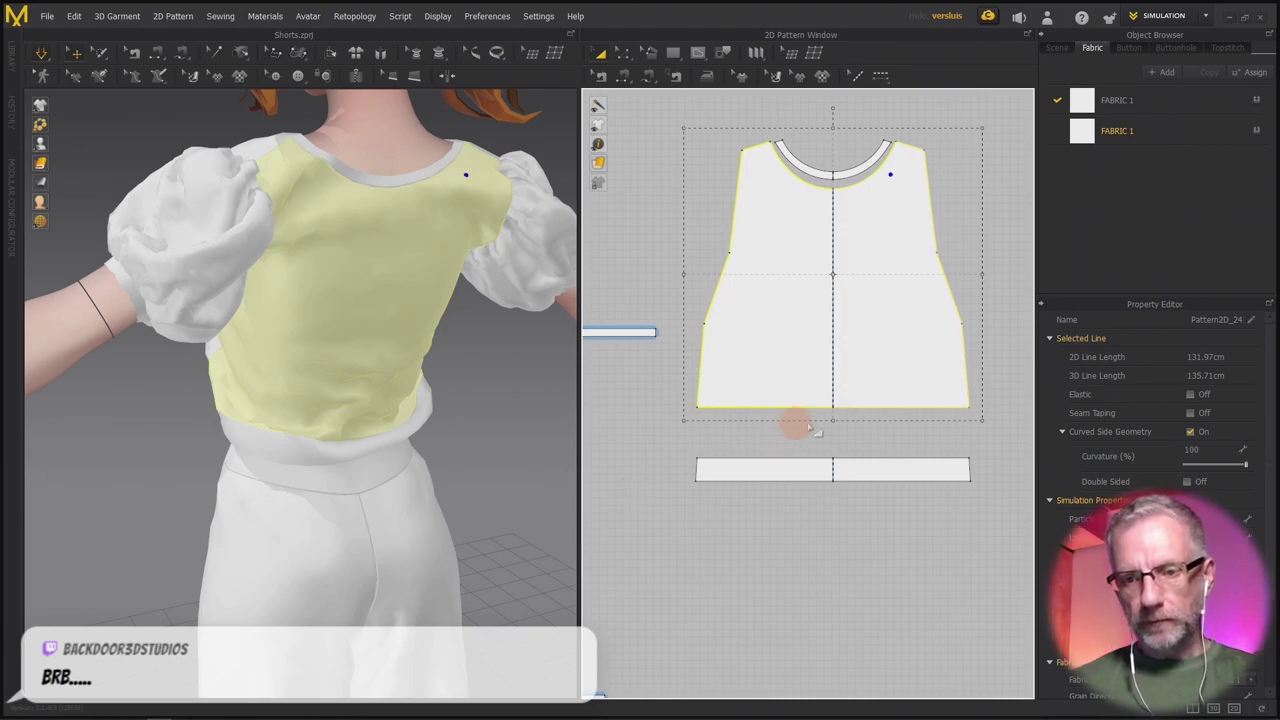
pyautogui.click(889, 430)
pyautogui.moveTo(900, 440); pyautogui.dragTo(880, 463, button='right')
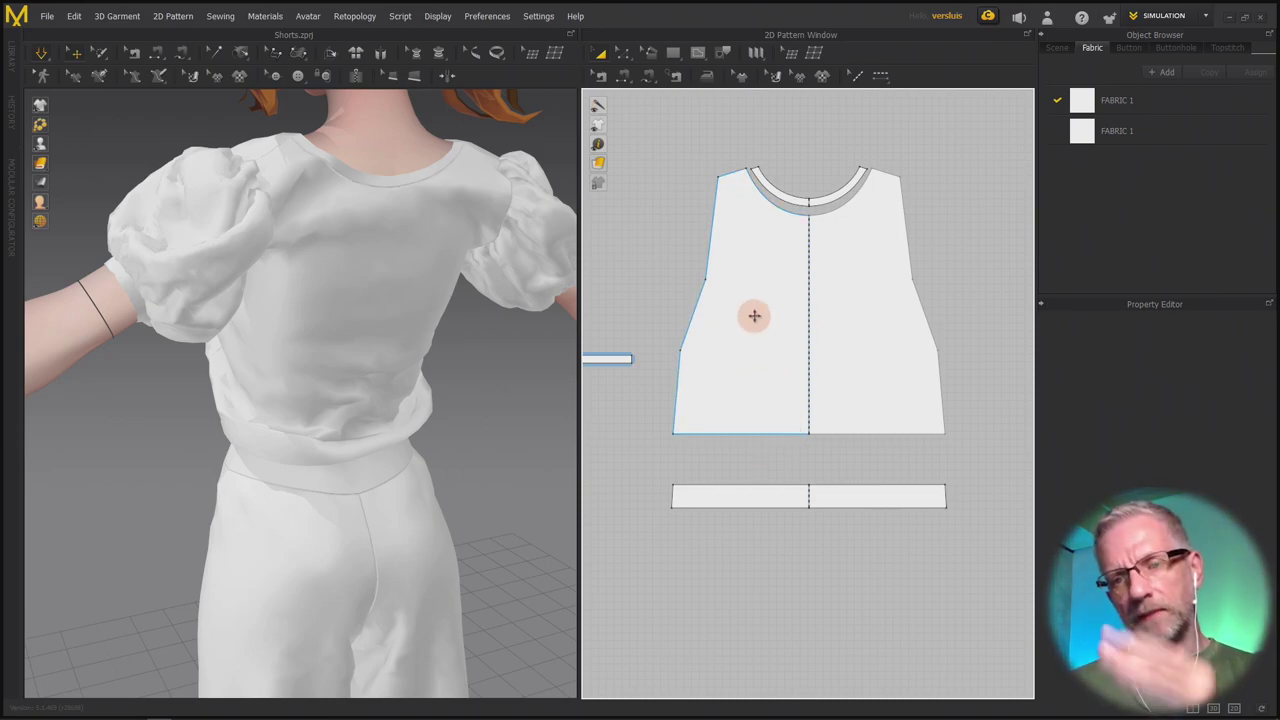
pyautogui.click(787, 434)
pyautogui.rightClick(786, 433)
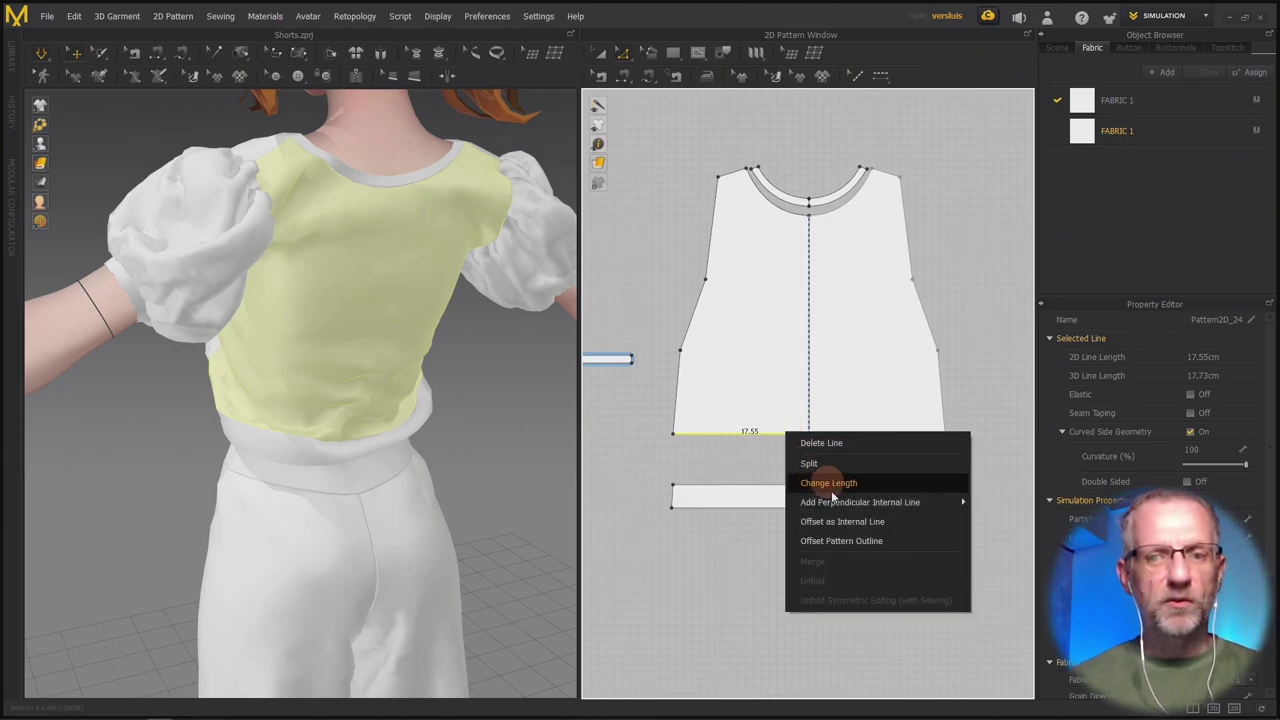
pyautogui.click(855, 521)
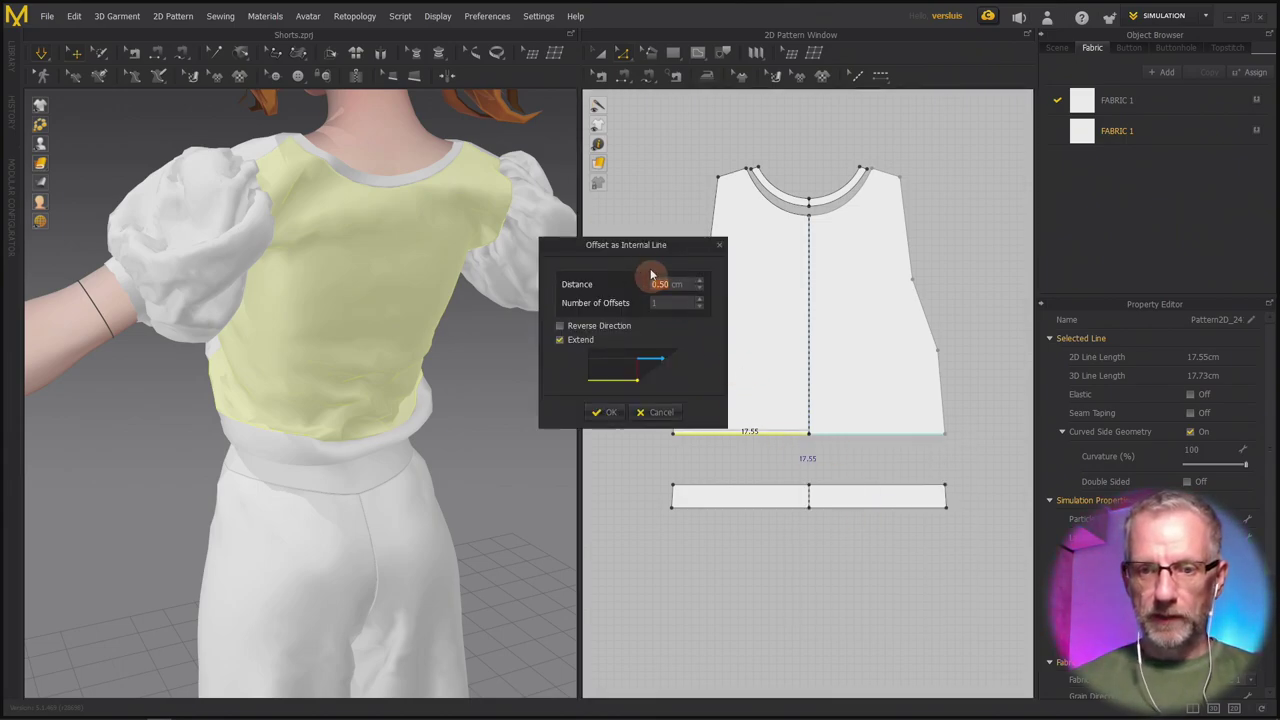
pyautogui.moveTo(645, 250); pyautogui.dragTo(923, 280)
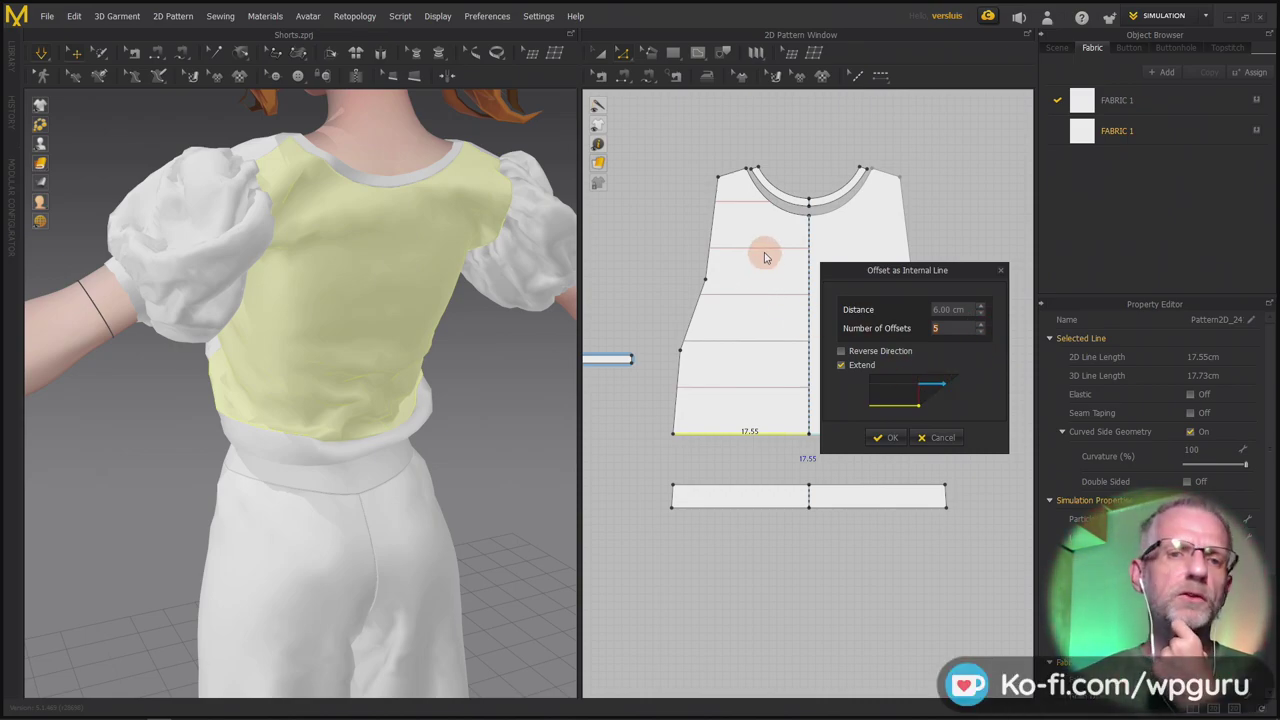
pyautogui.click(981, 314)
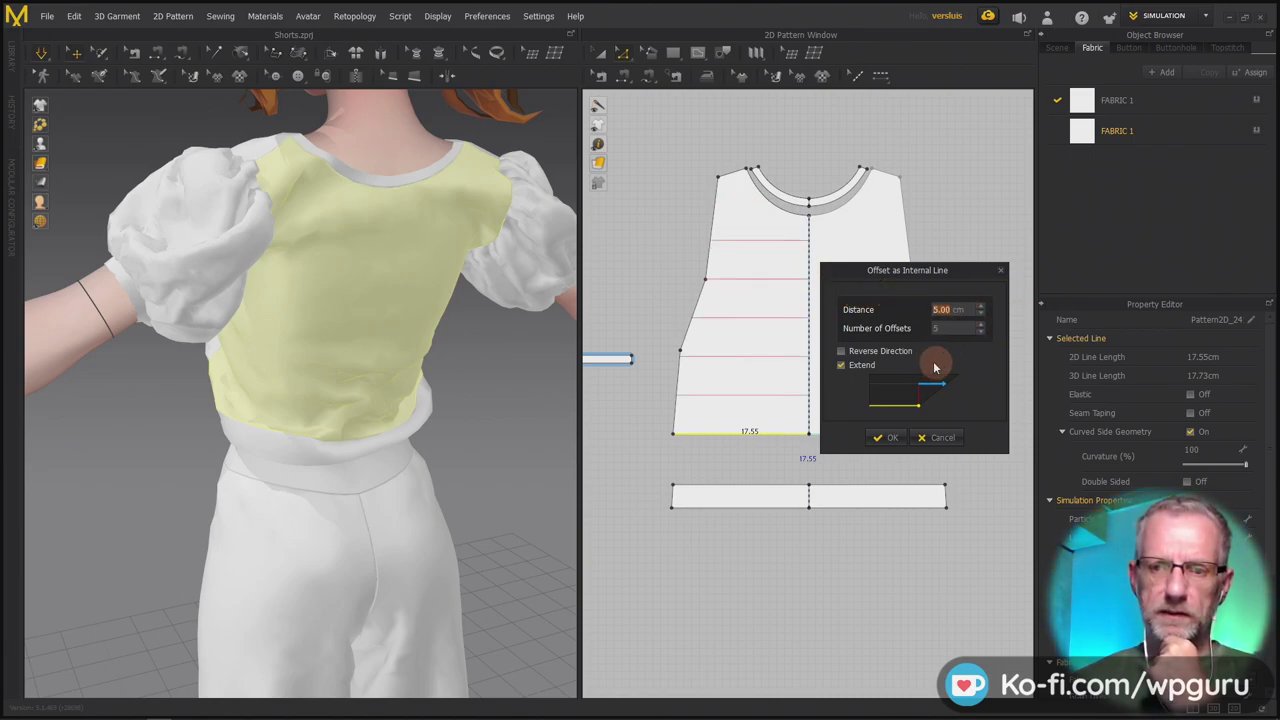
pyautogui.click(892, 438)
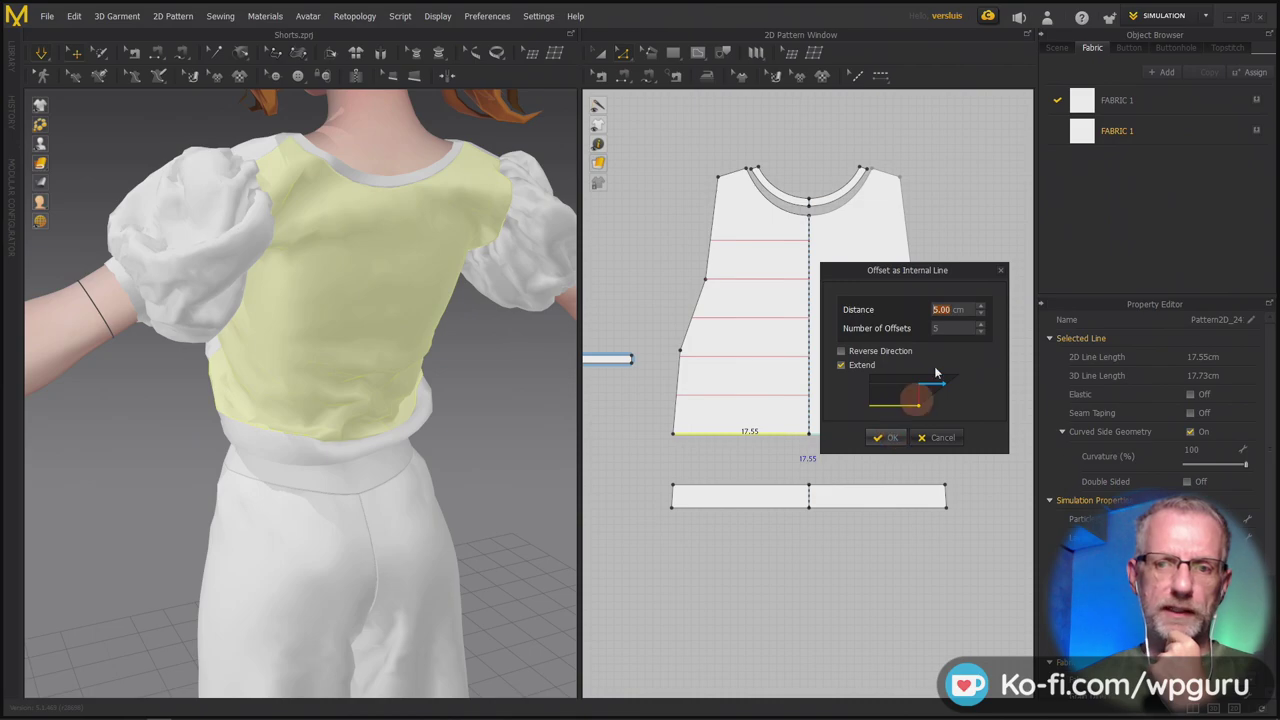
pyautogui.click(981, 316)
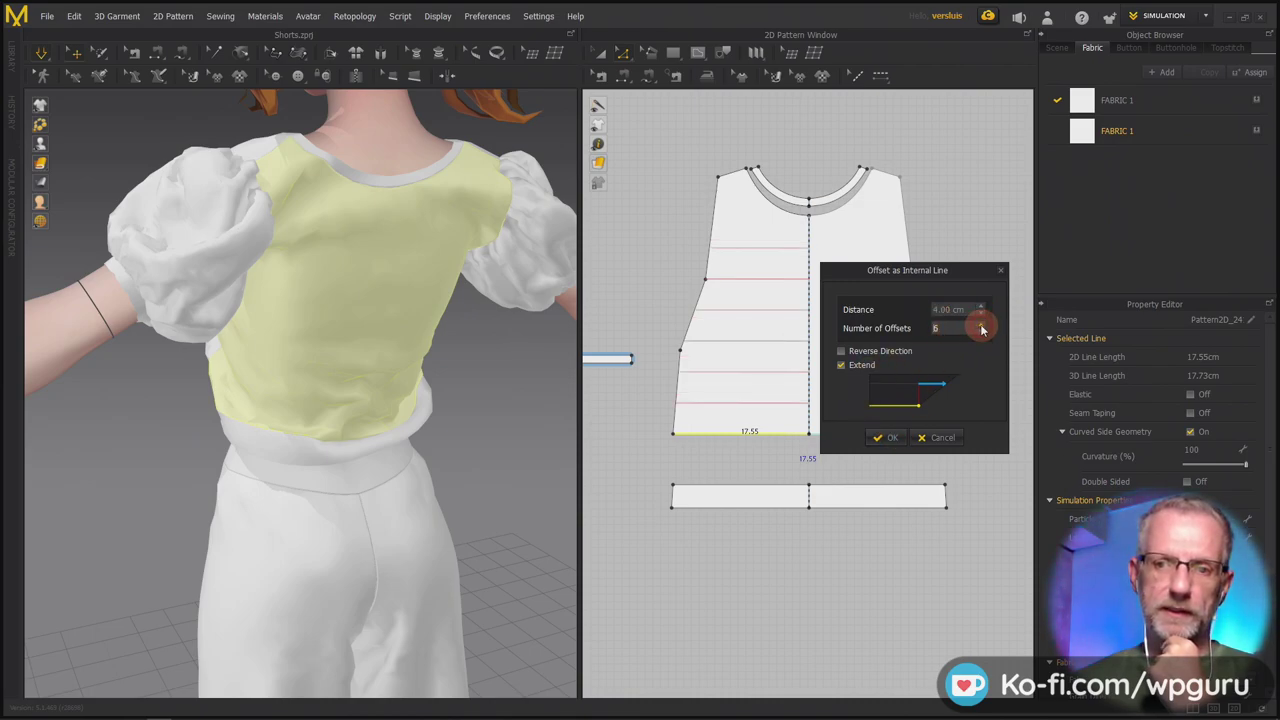
pyautogui.click(889, 440)
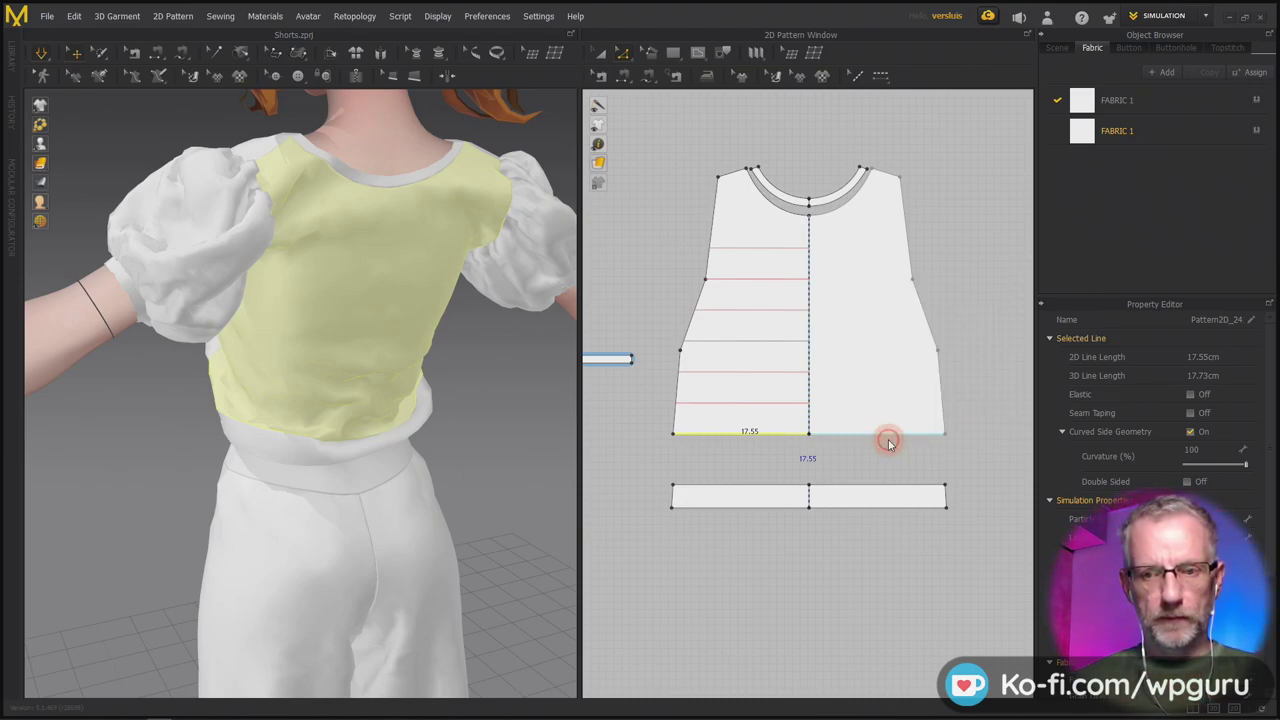
pyautogui.click(646, 554)
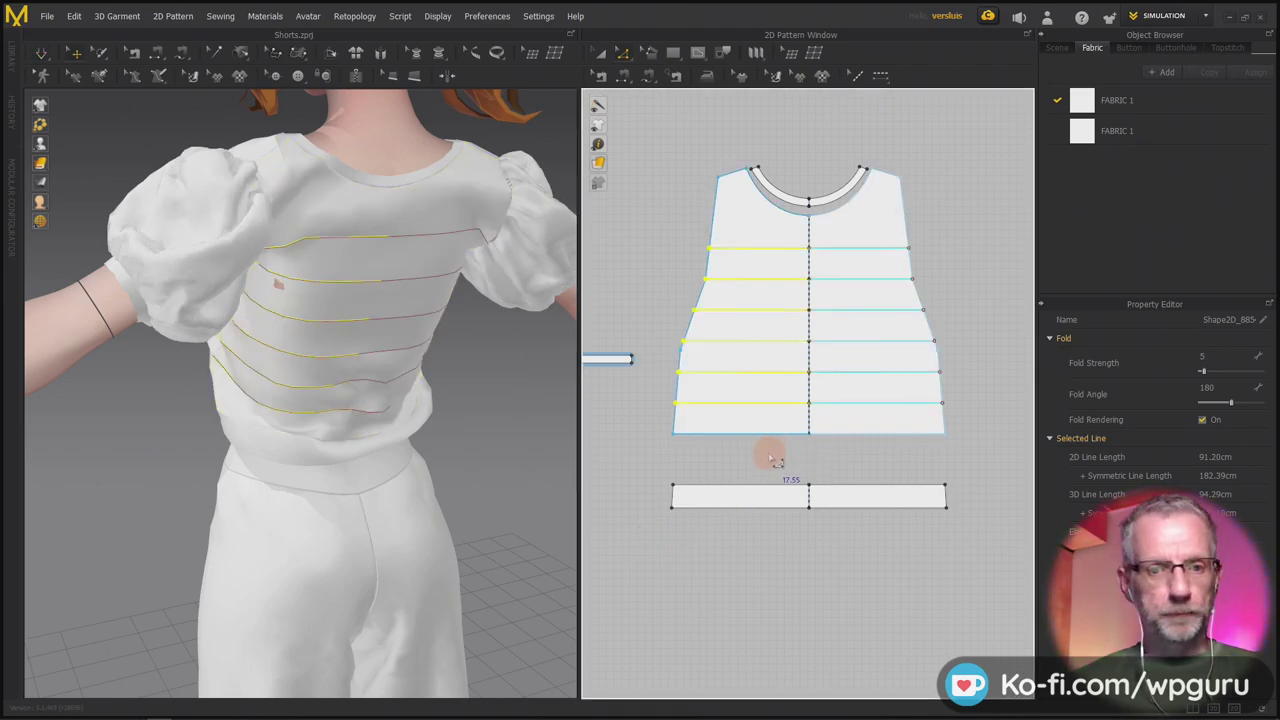
# Turn on Elastic for the selected internal lines and simulate the garment to gather the blouse's back.
pyautogui.moveTo(490, 485)
pyautogui.mouseDown(button='right')
pyautogui.moveTo(406, 486)
pyautogui.moveTo(386, 520)
pyautogui.moveTo(506, 471)
pyautogui.moveTo(594, 478)
pyautogui.moveTo(474, 486)
pyautogui.moveTo(504, 478)
pyautogui.mouseUp(button='right')
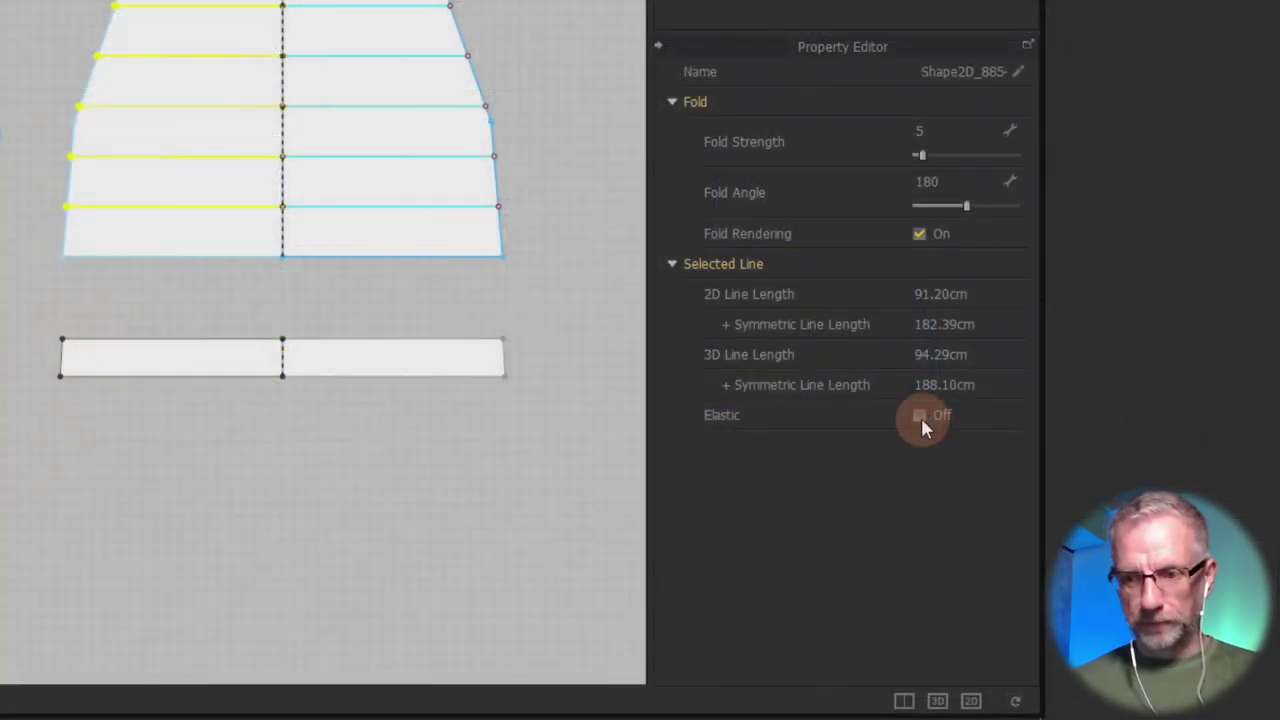
pyautogui.click(919, 416)
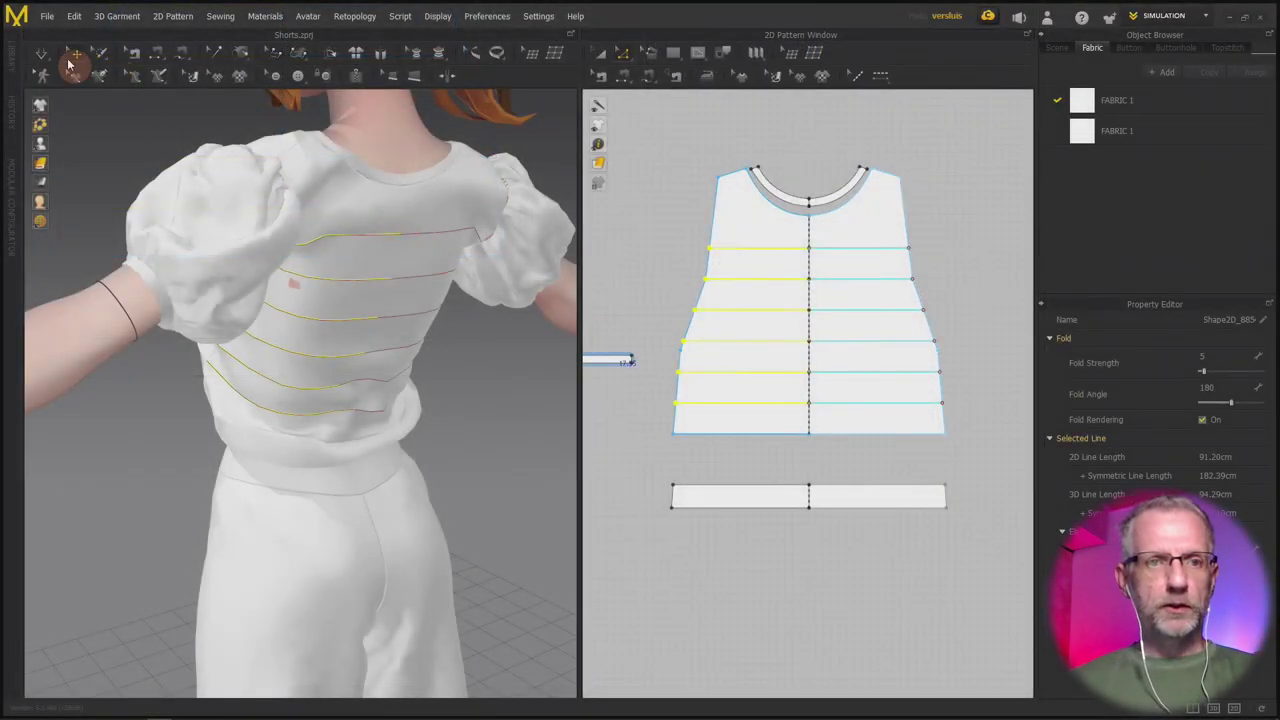
pyautogui.click(46, 53)
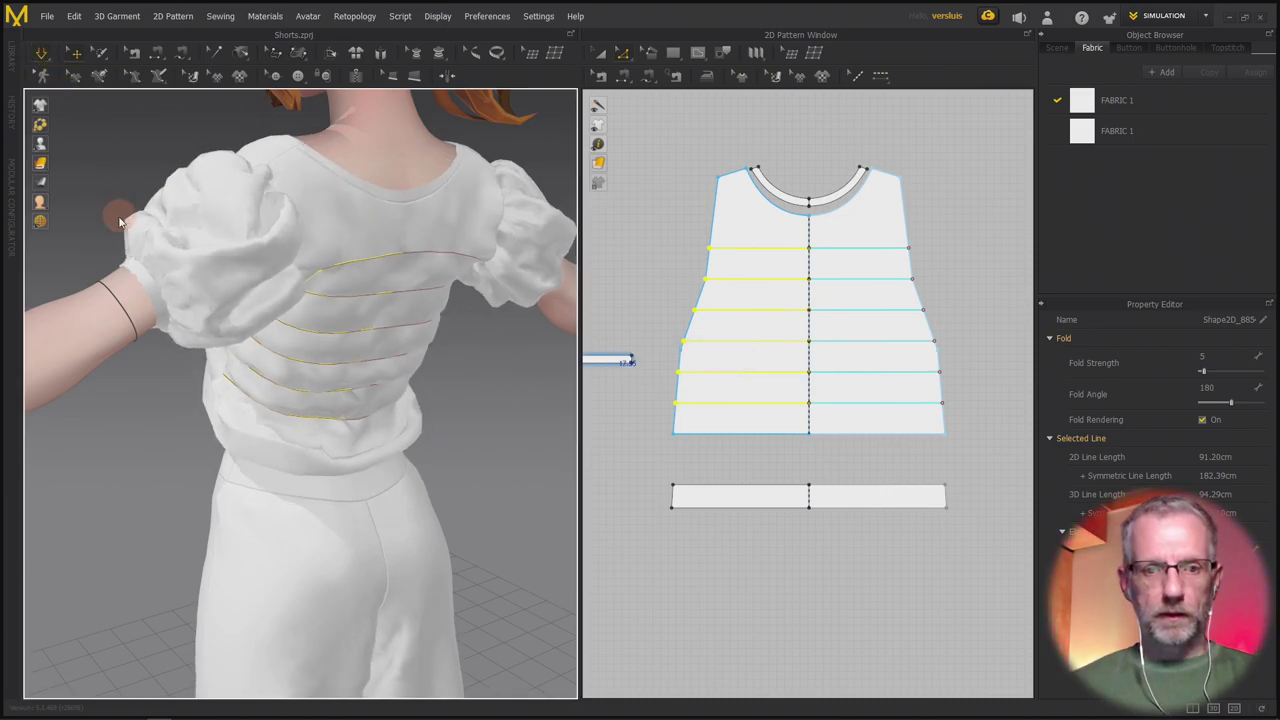
pyautogui.moveTo(385, 417); pyautogui.dragTo(330, 409, button='right')
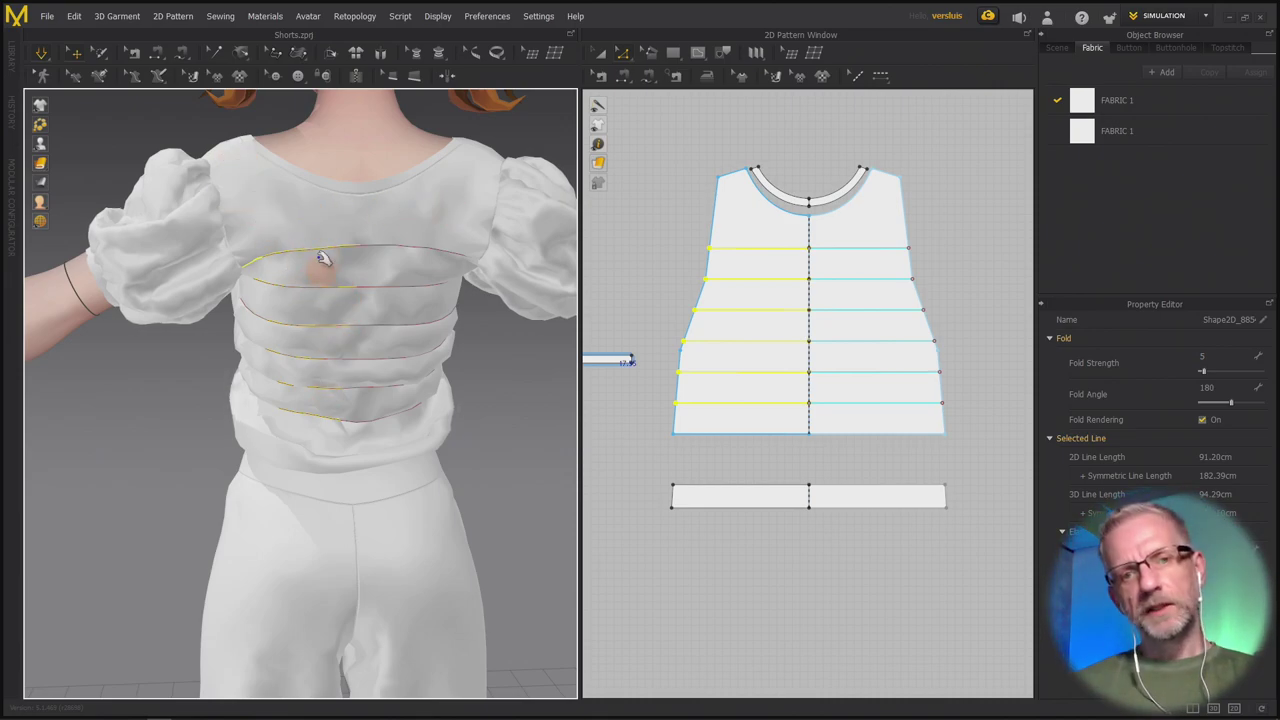
pyautogui.moveTo(318, 313); pyautogui.dragTo(343, 306, button='right')
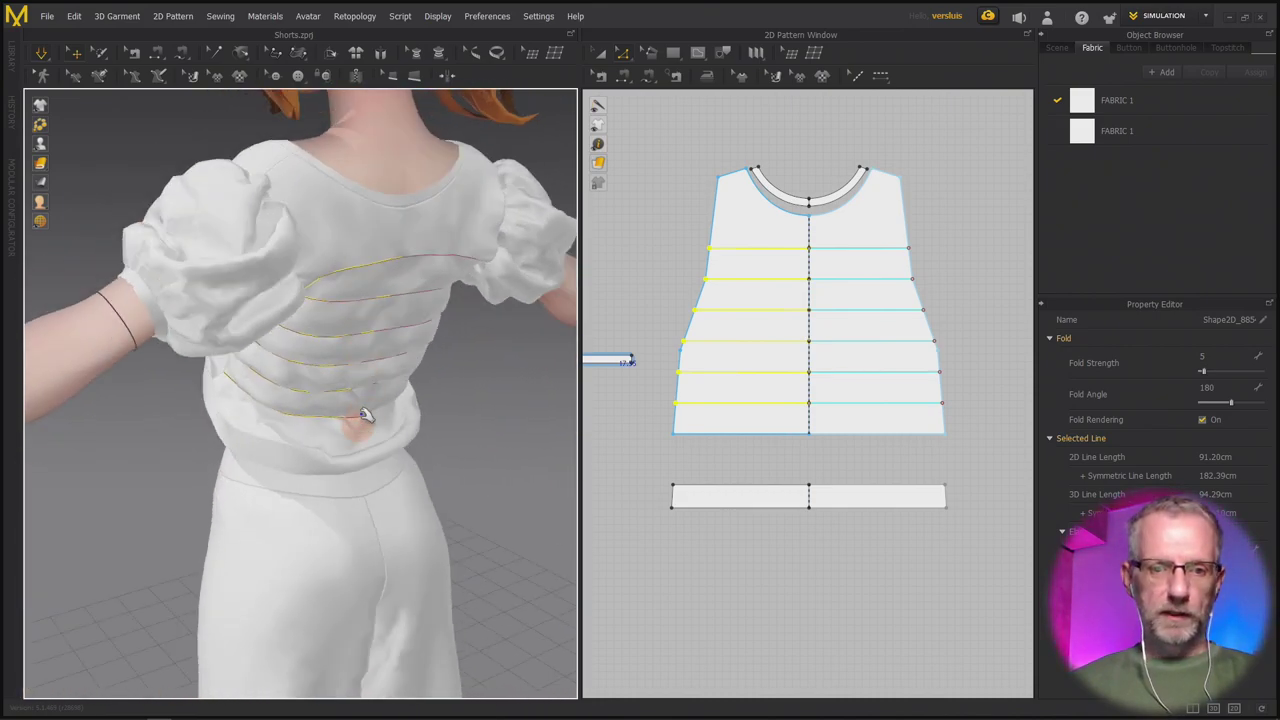
# Pull on the blouse's back panel during the simulation to settle the gathered fabric.
pyautogui.click(387, 344)
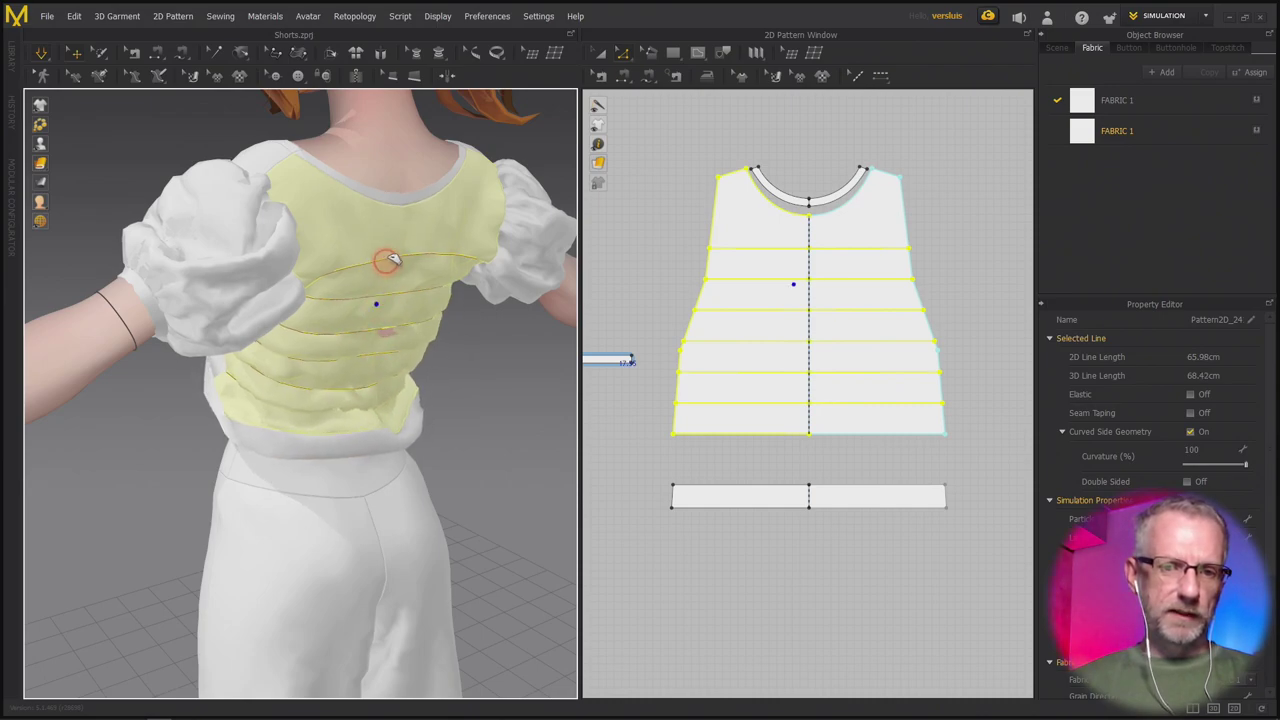
pyautogui.moveTo(378, 297); pyautogui.dragTo(333, 213)
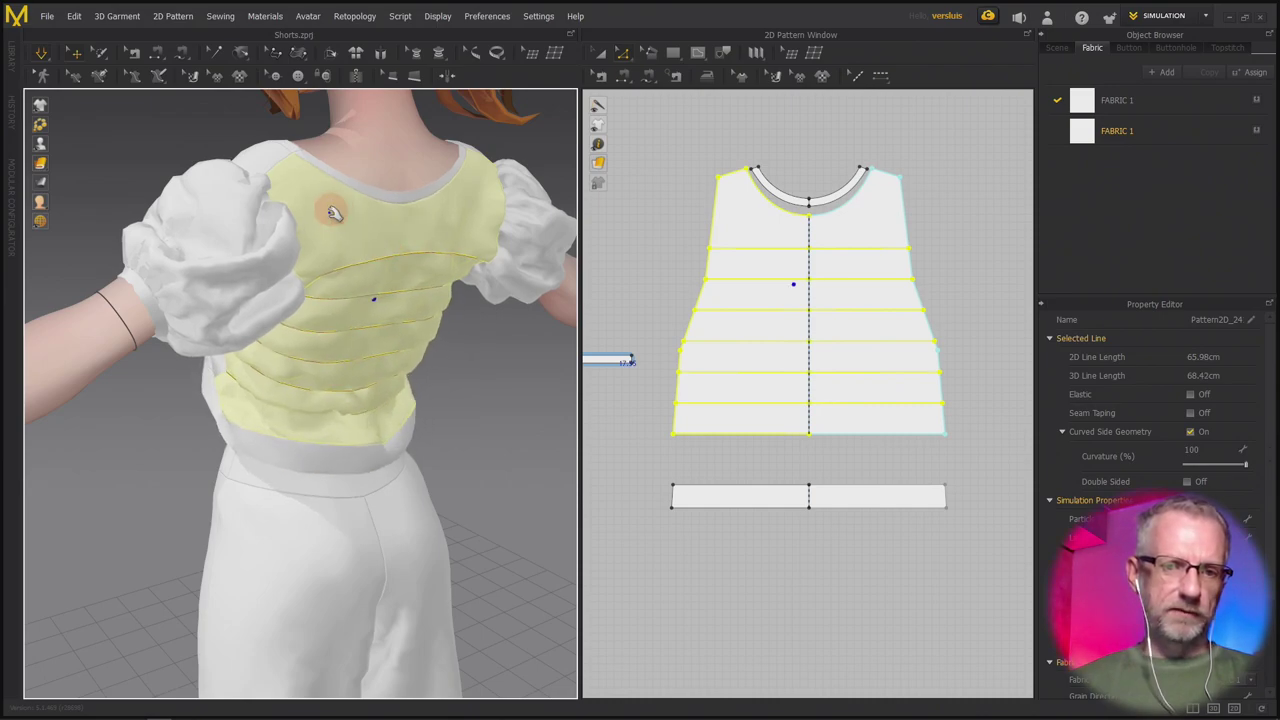
pyautogui.click(391, 191)
pyautogui.click(371, 277)
pyautogui.moveTo(371, 277); pyautogui.dragTo(291, 299, button='right')
pyautogui.scroll(2, 300, 307)
# Offset the back bodice's topmost internal line upward as 1 additional internal line at 4.00 cm, and simulate the garment.
pyautogui.click(686, 281)
pyautogui.click(759, 431)
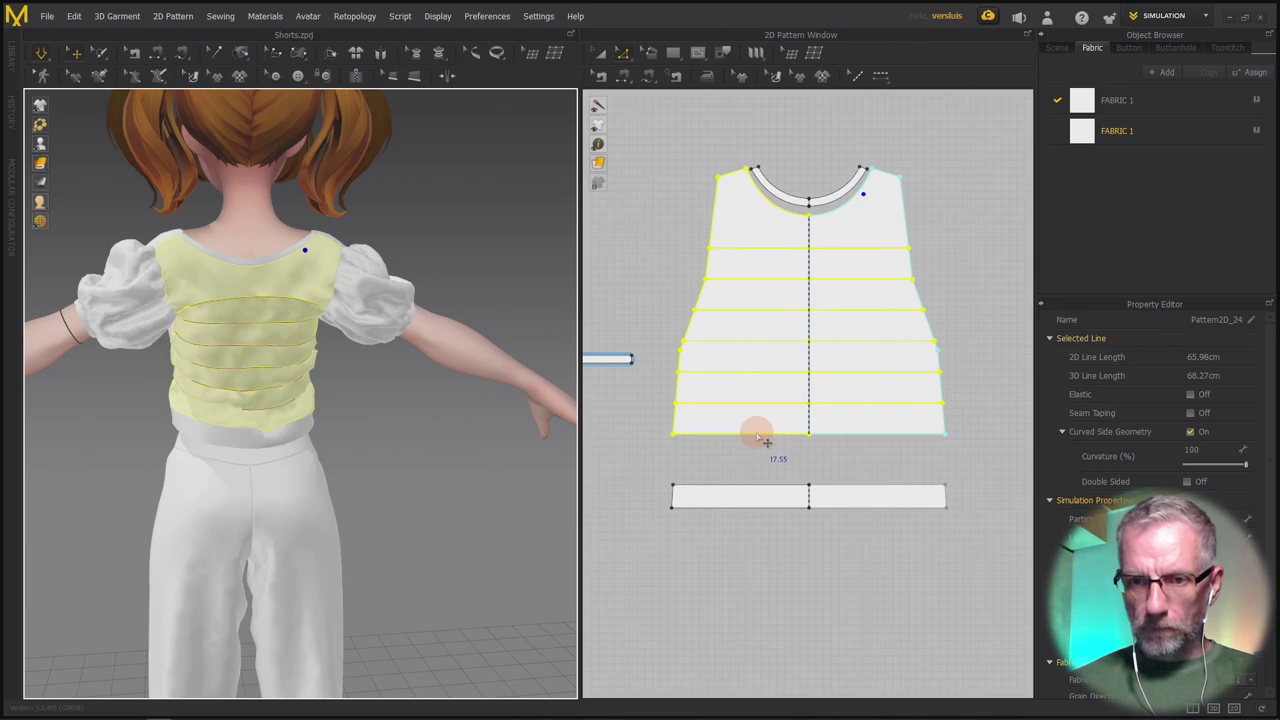
pyautogui.click(806, 290)
pyautogui.click(798, 260)
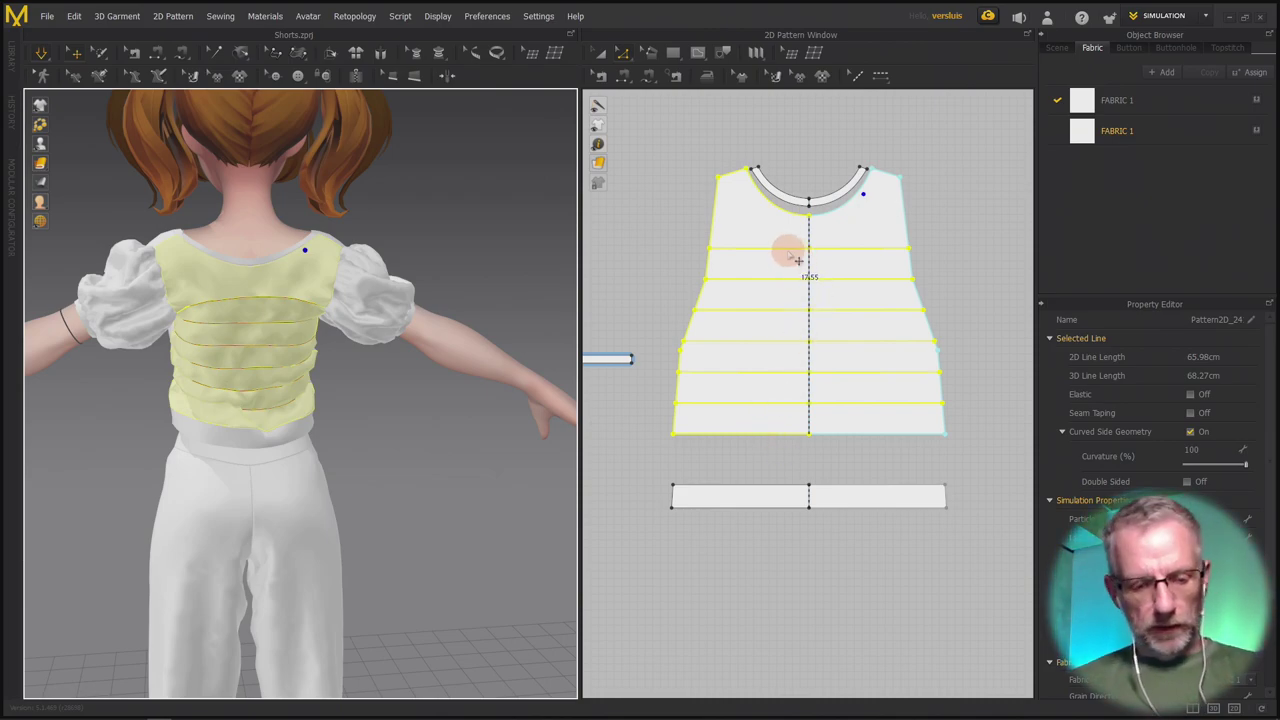
pyautogui.click(794, 266)
pyautogui.click(803, 259)
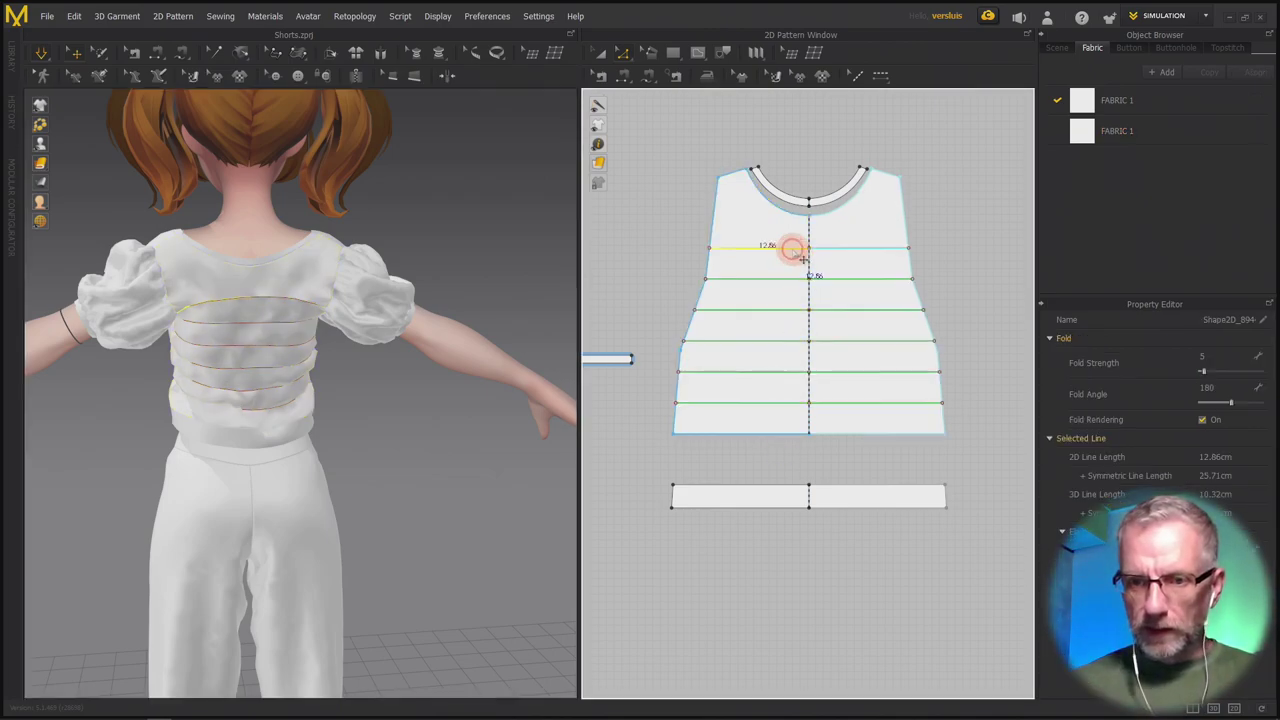
pyautogui.rightClick(795, 252)
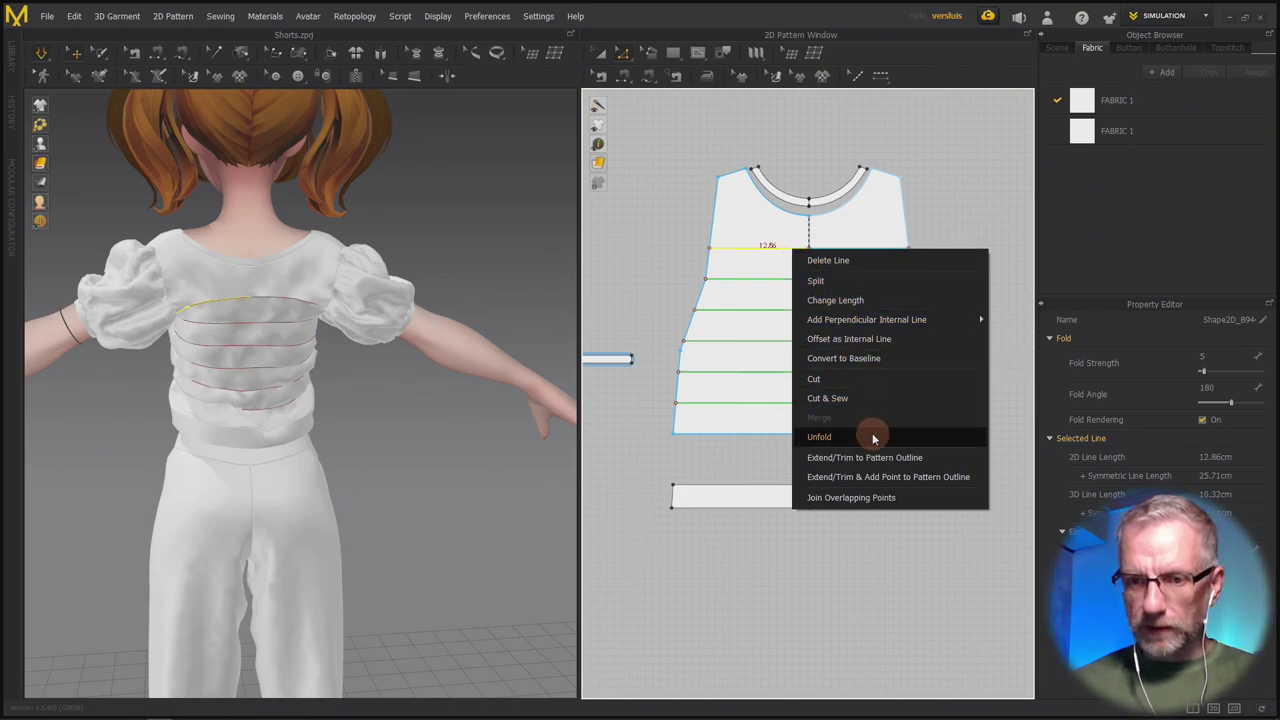
pyautogui.click(886, 340)
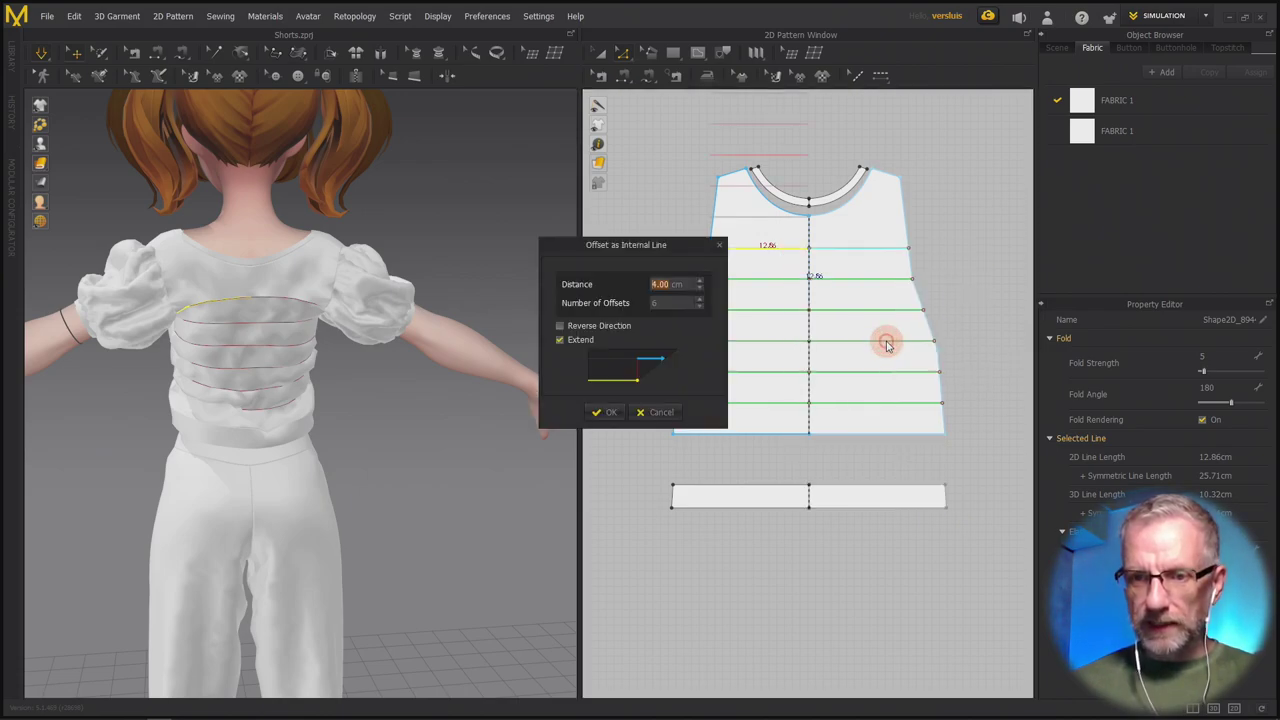
pyautogui.click(699, 307)
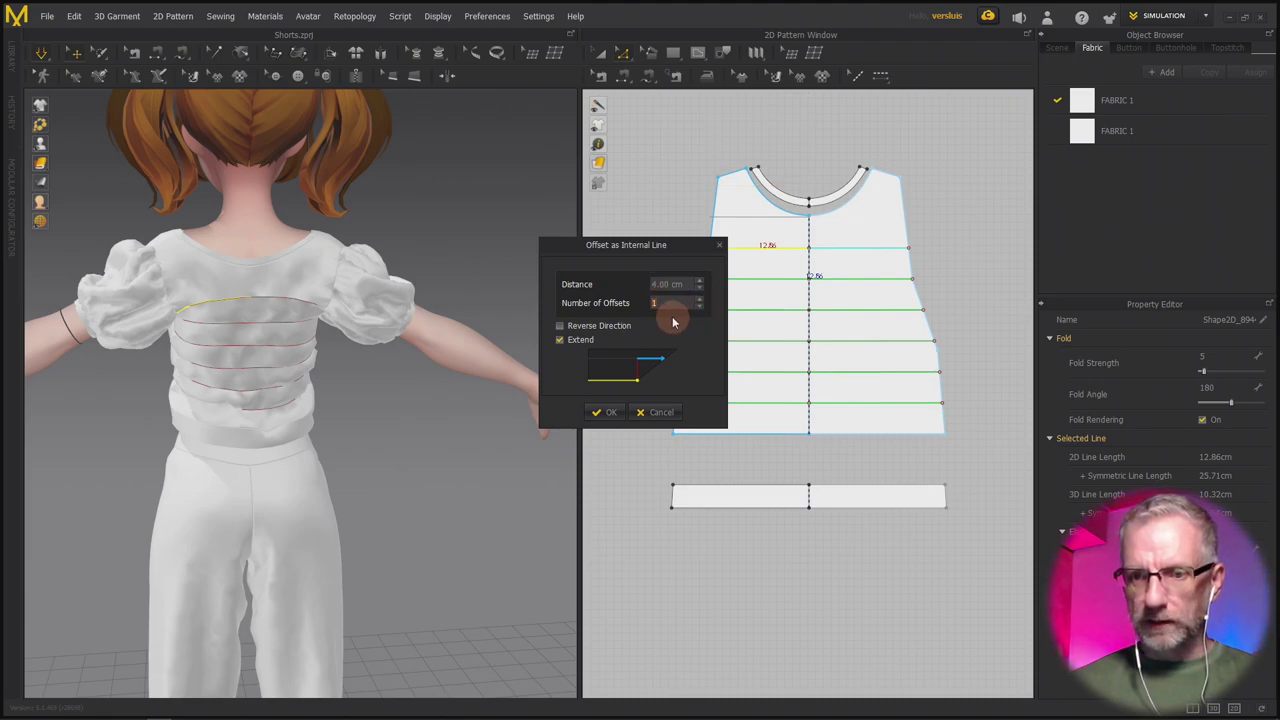
pyautogui.click(602, 415)
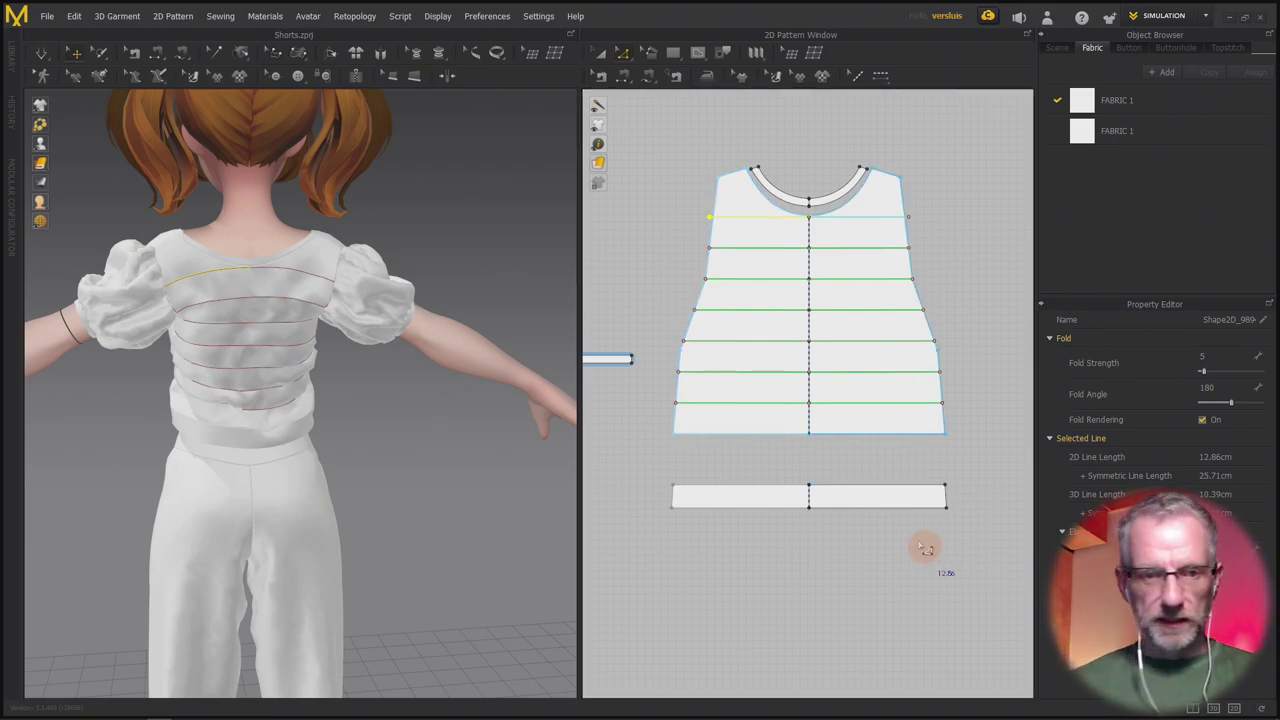
pyautogui.click(41, 52)
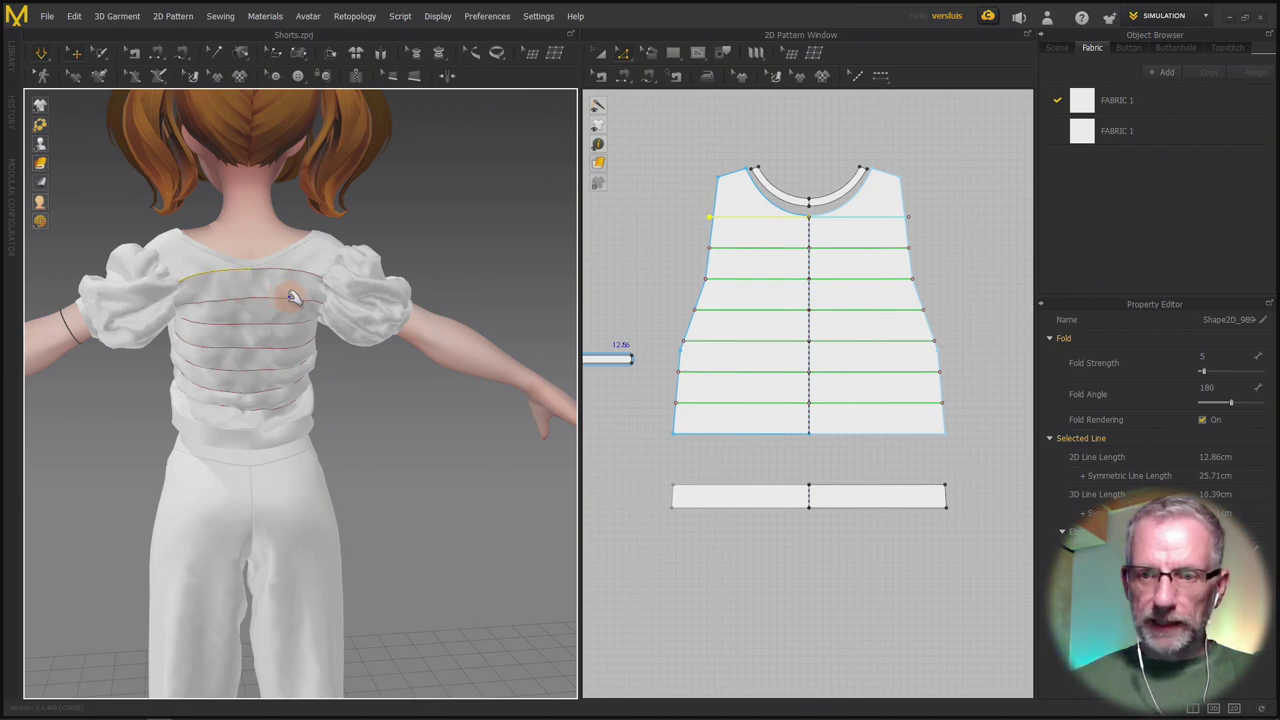
# Undo the last internal line added across the upper part of the back bodice pattern.
pyautogui.scroll(-3, 300, 322)
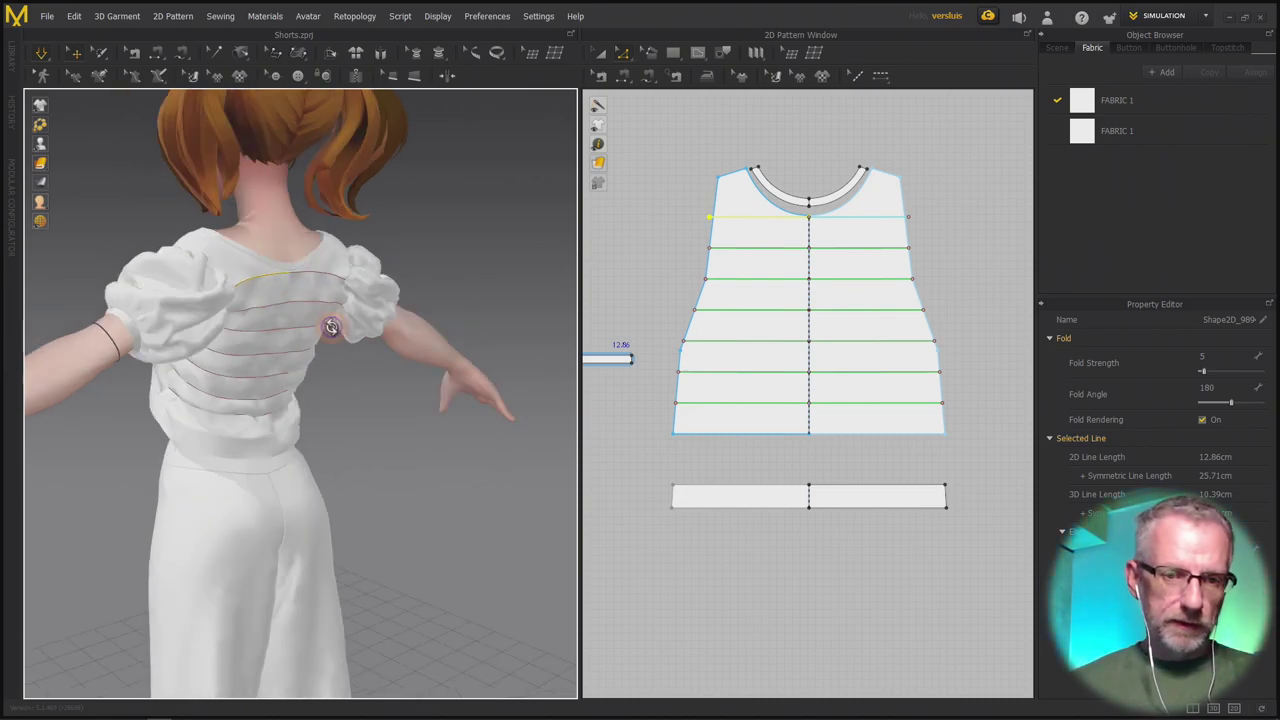
pyautogui.scroll(6, 330, 321)
pyautogui.moveTo(320, 322); pyautogui.dragTo(277, 323, button='right')
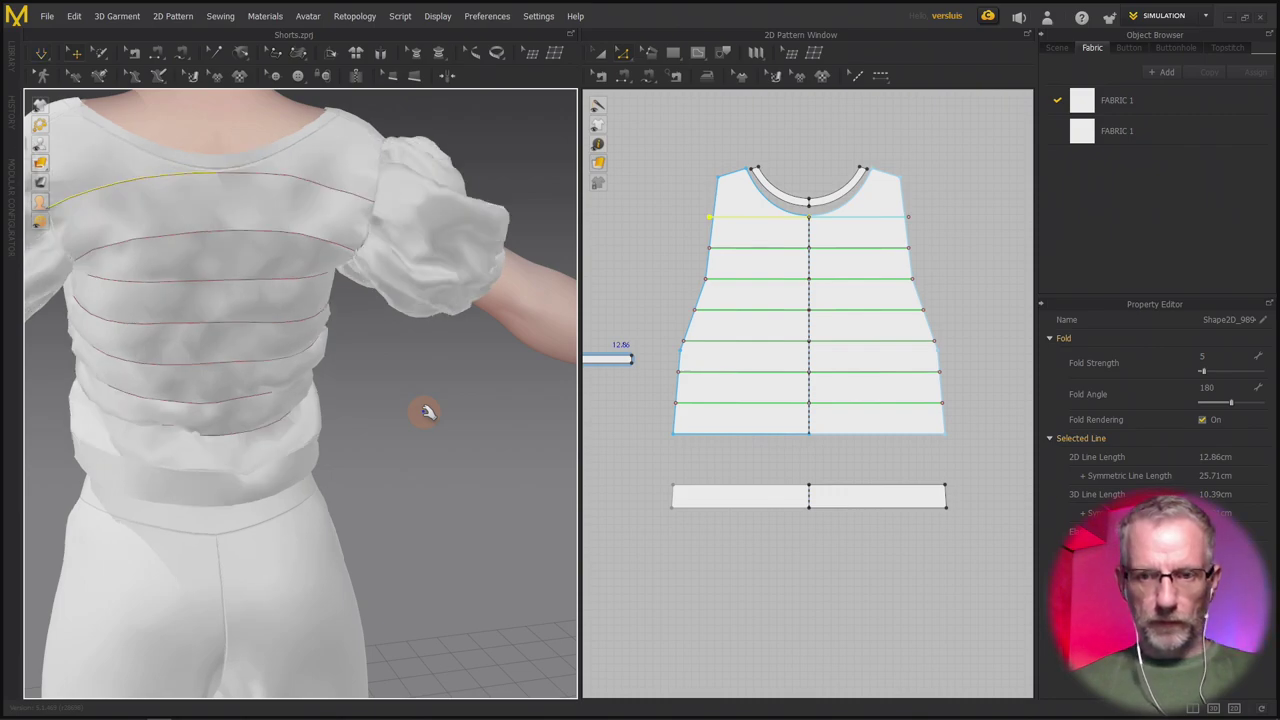
pyautogui.hotkey('ctrl', 'z')
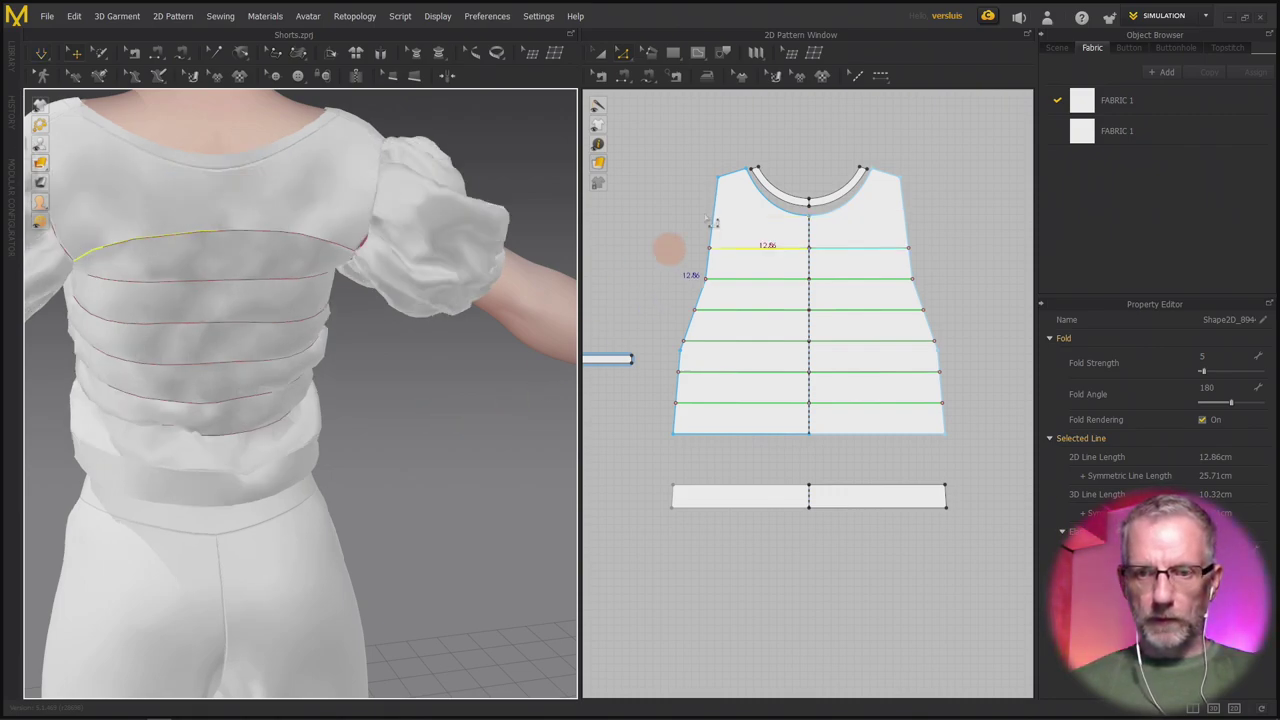
# Offset the back bodice's shoulder edge as 2 internal lines spaced 3.00 cm apart, with Extend enabled.
pyautogui.click(745, 177)
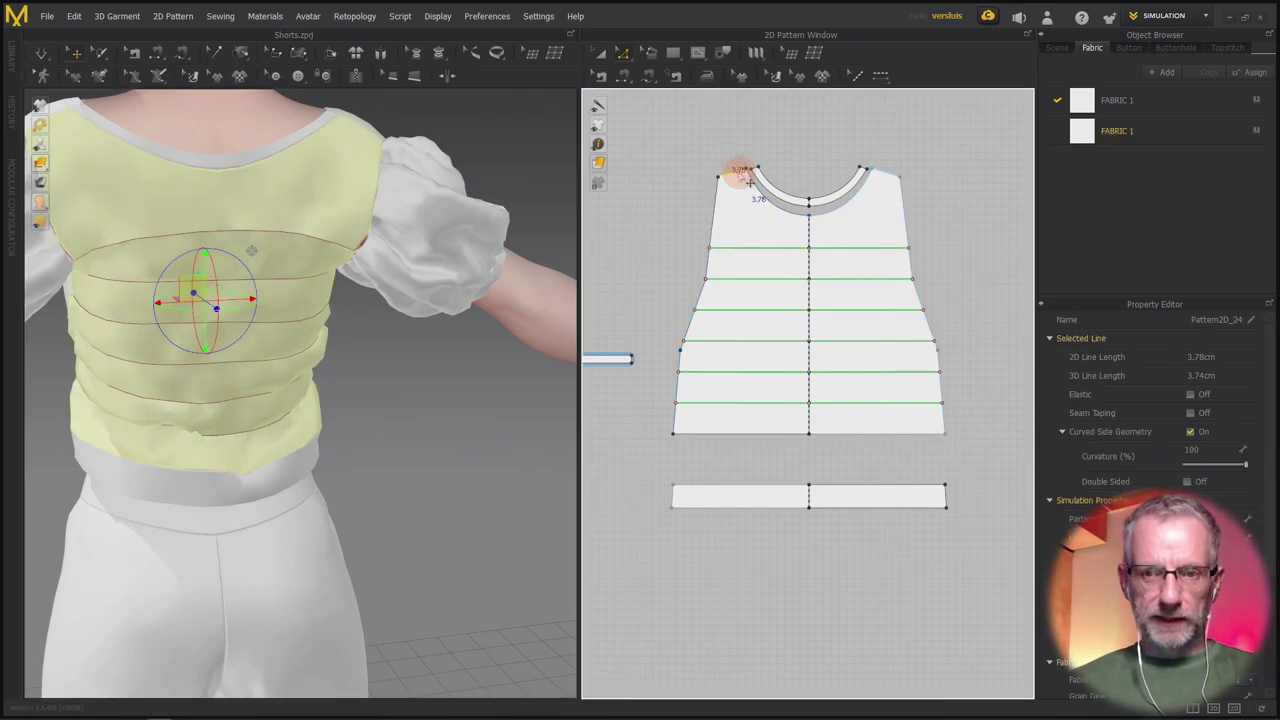
pyautogui.rightClick(748, 181)
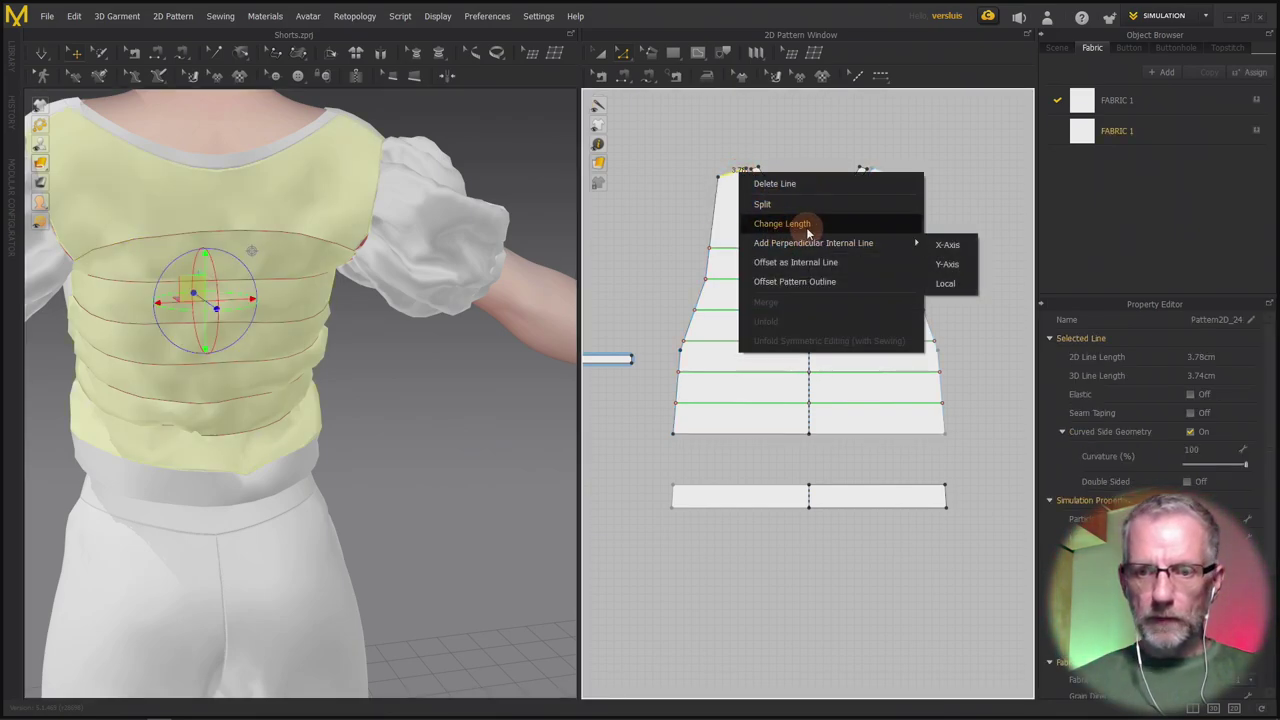
pyautogui.click(826, 265)
pyautogui.moveTo(680, 249); pyautogui.dragTo(944, 345)
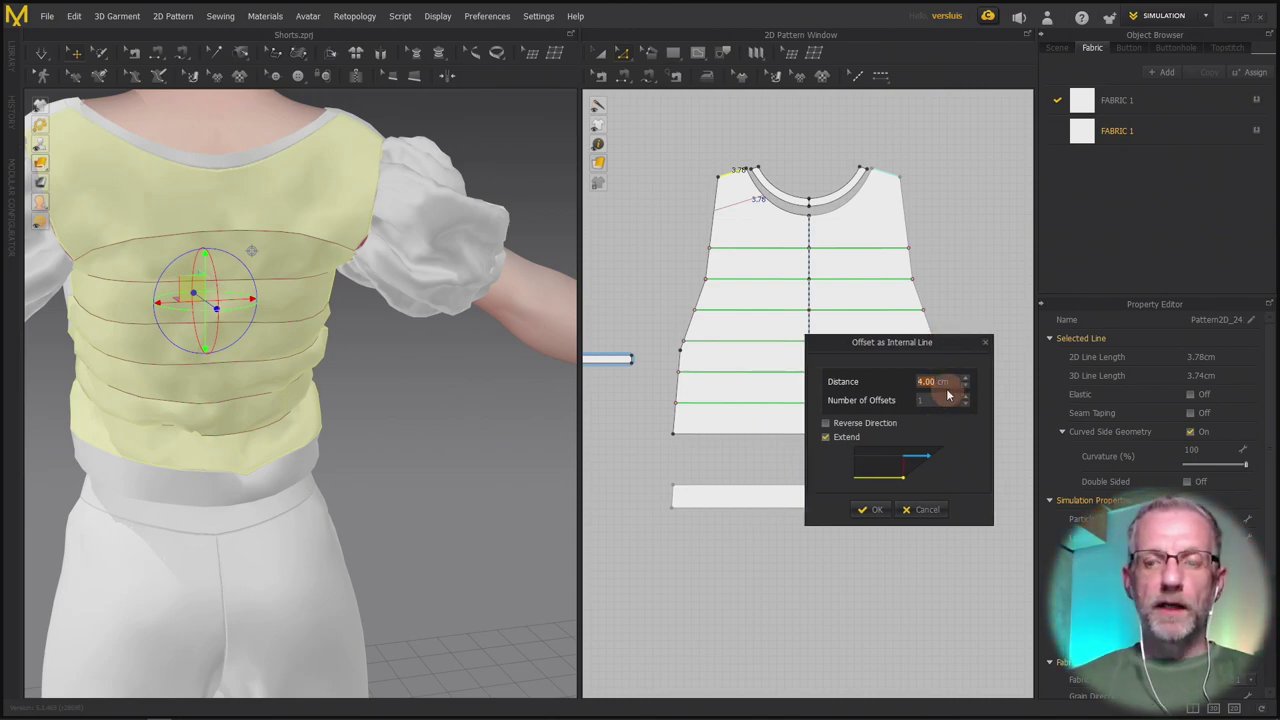
pyautogui.write('3')
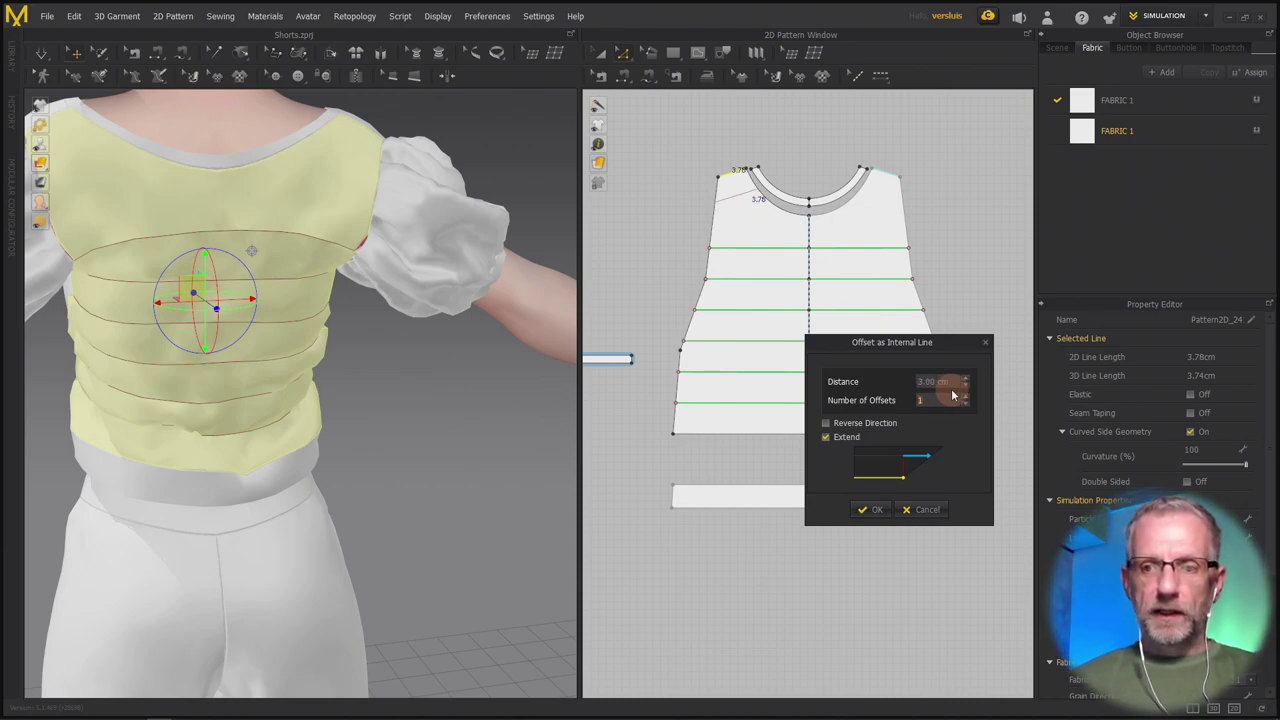
pyautogui.click(966, 396)
pyautogui.click(966, 396)
pyautogui.click(966, 408)
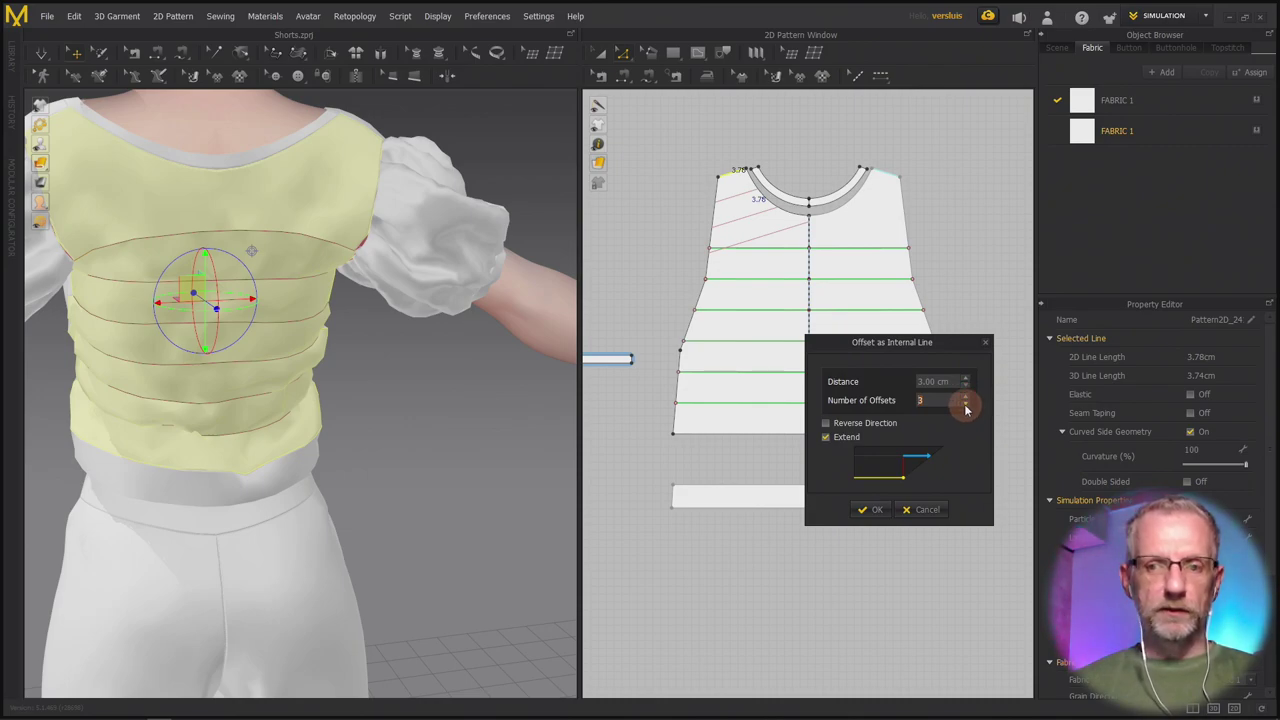
pyautogui.click(872, 509)
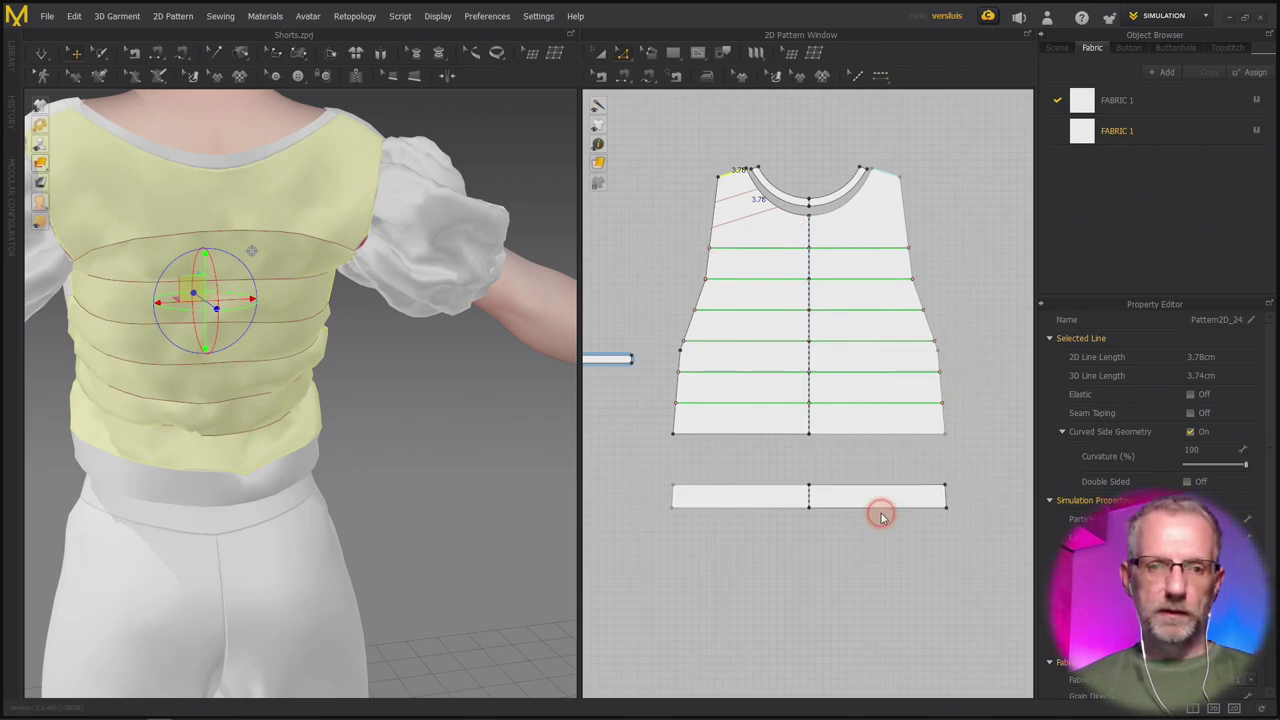
# Simulate the garment with the new slanted shoulder lines on the blouse's back.
pyautogui.moveTo(360, 477); pyautogui.dragTo(385, 478, button='right')
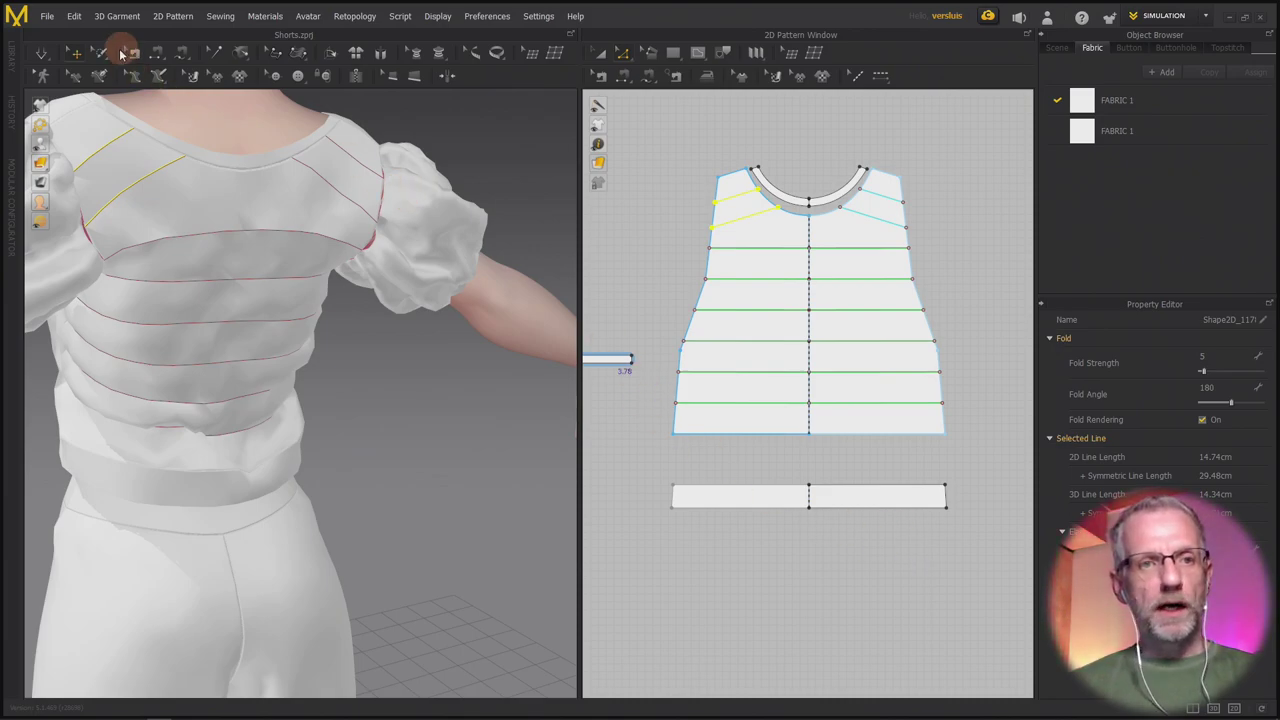
pyautogui.click(40, 52)
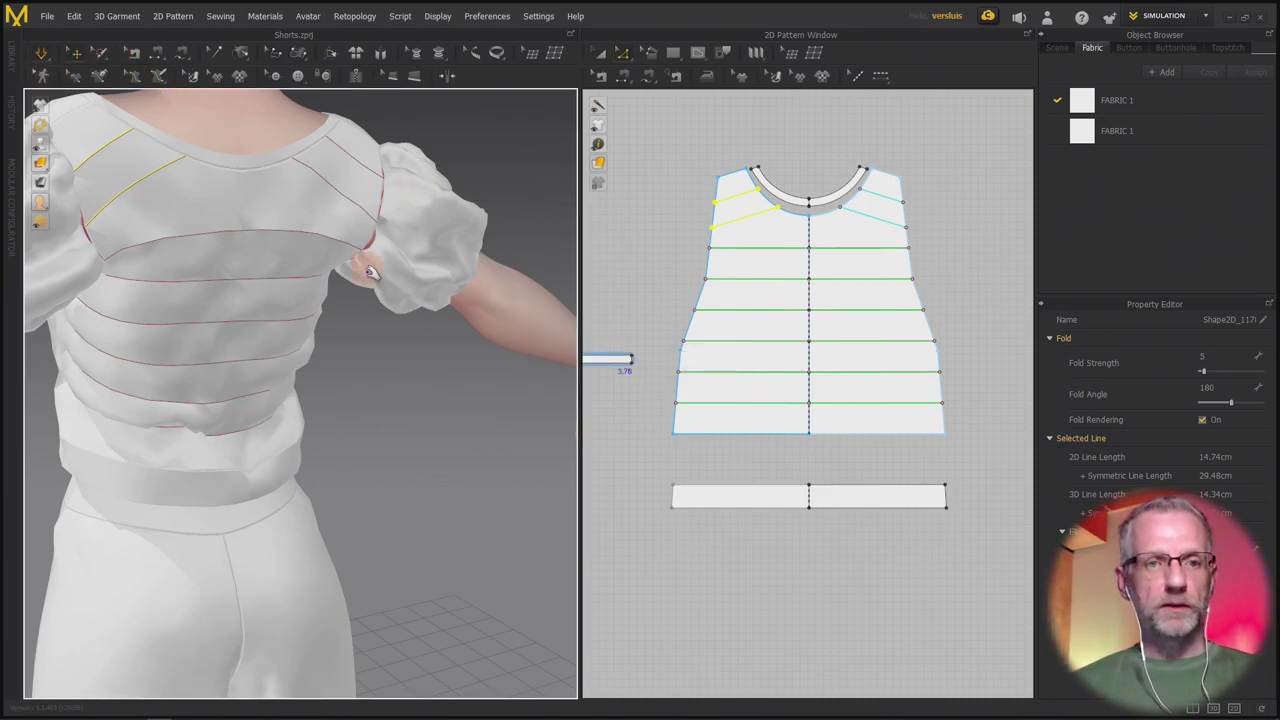
pyautogui.moveTo(394, 371); pyautogui.dragTo(337, 394, button='right')
pyautogui.scroll(2, 286, 337)
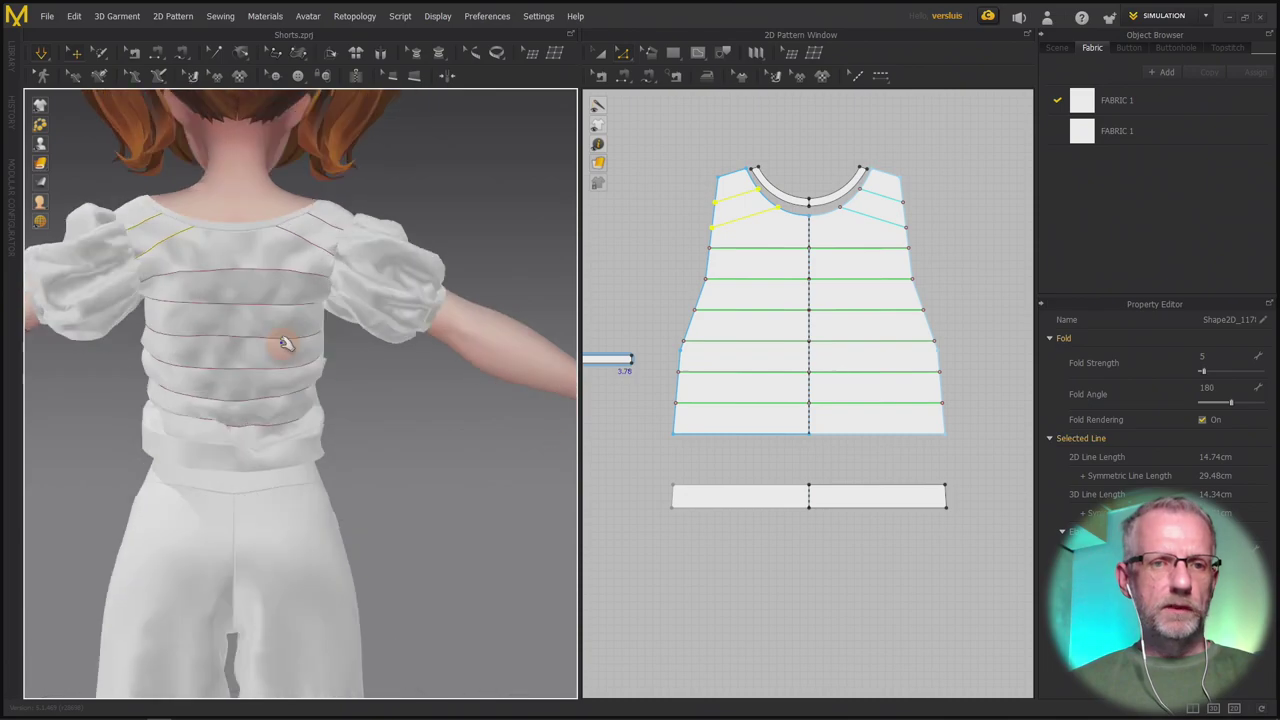
# Pull on the blouse's upper back, neckline band and shoulders during the simulation to settle the fabric.
pyautogui.click(176, 199)
pyautogui.scroll(2, 228, 240)
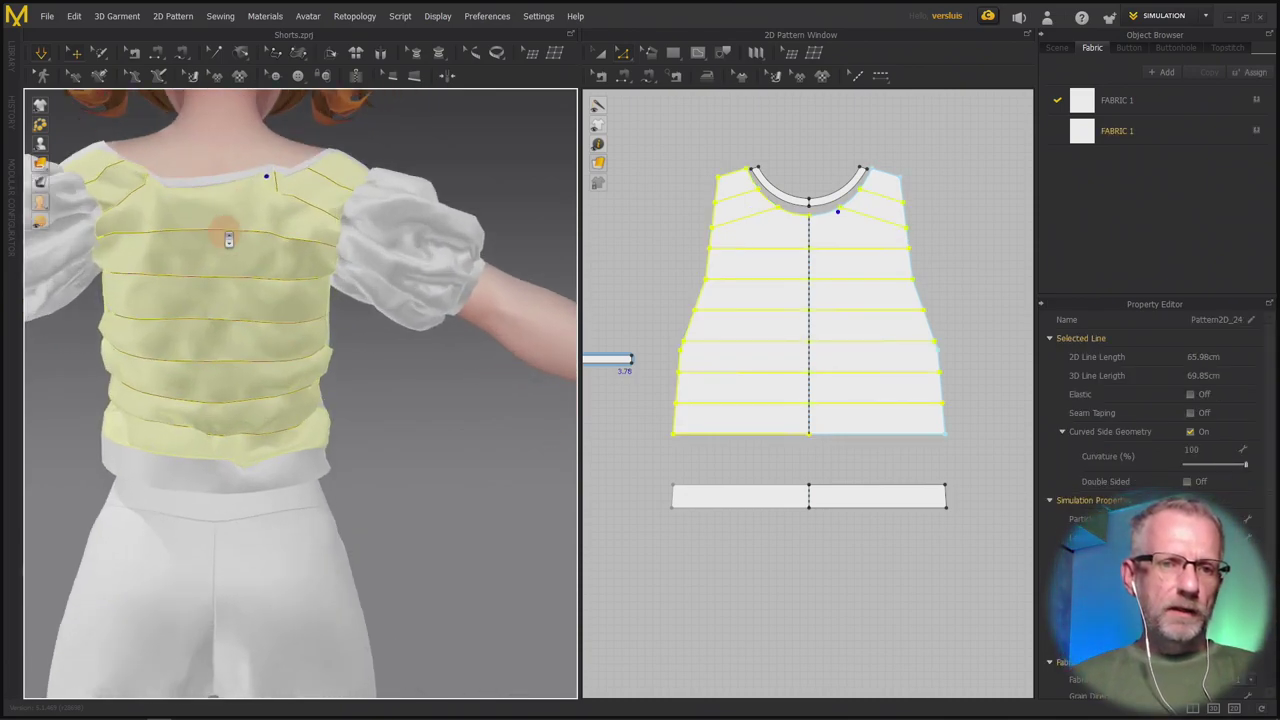
pyautogui.moveTo(240, 249); pyautogui.dragTo(391, 436, button='right')
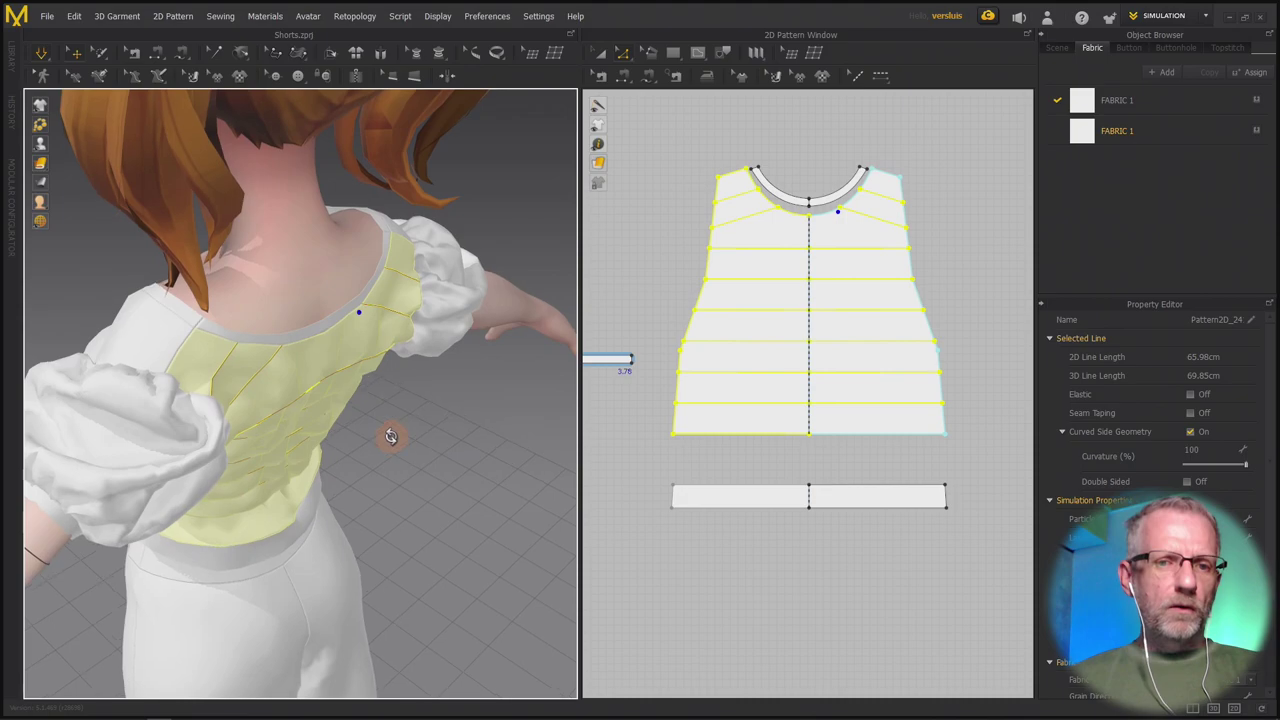
pyautogui.click(316, 327)
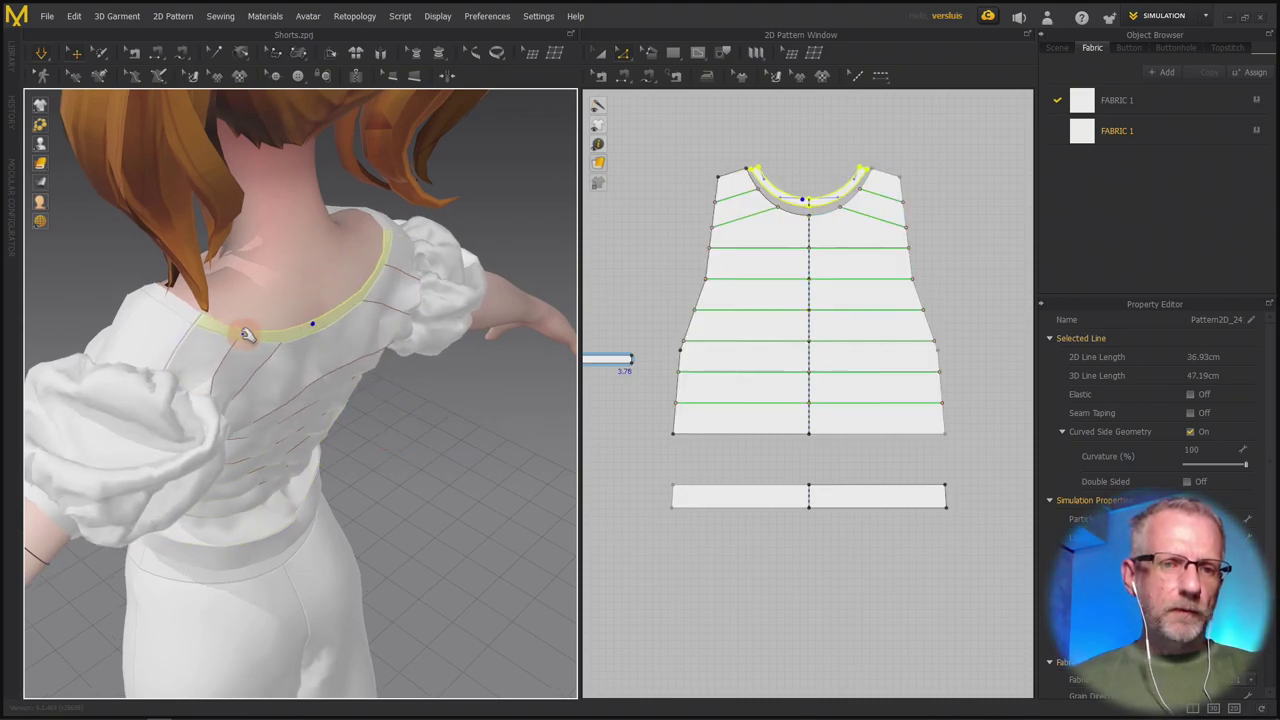
pyautogui.click(188, 322)
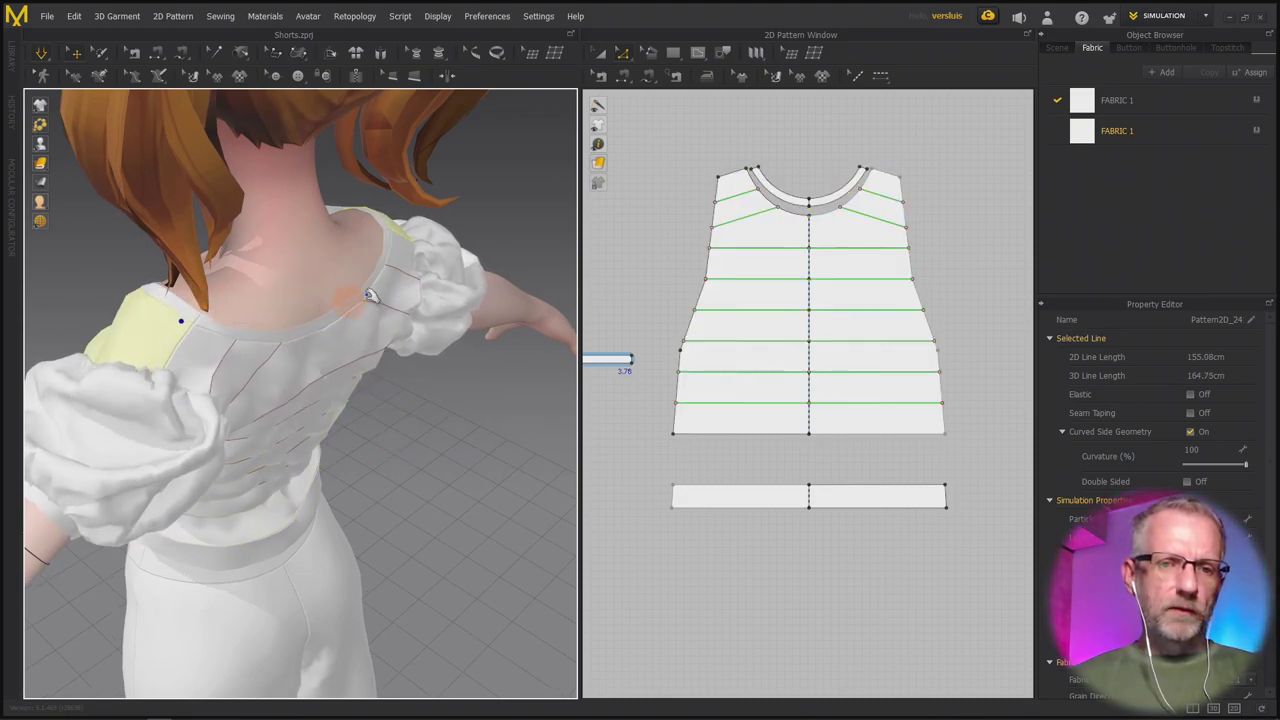
pyautogui.click(405, 240)
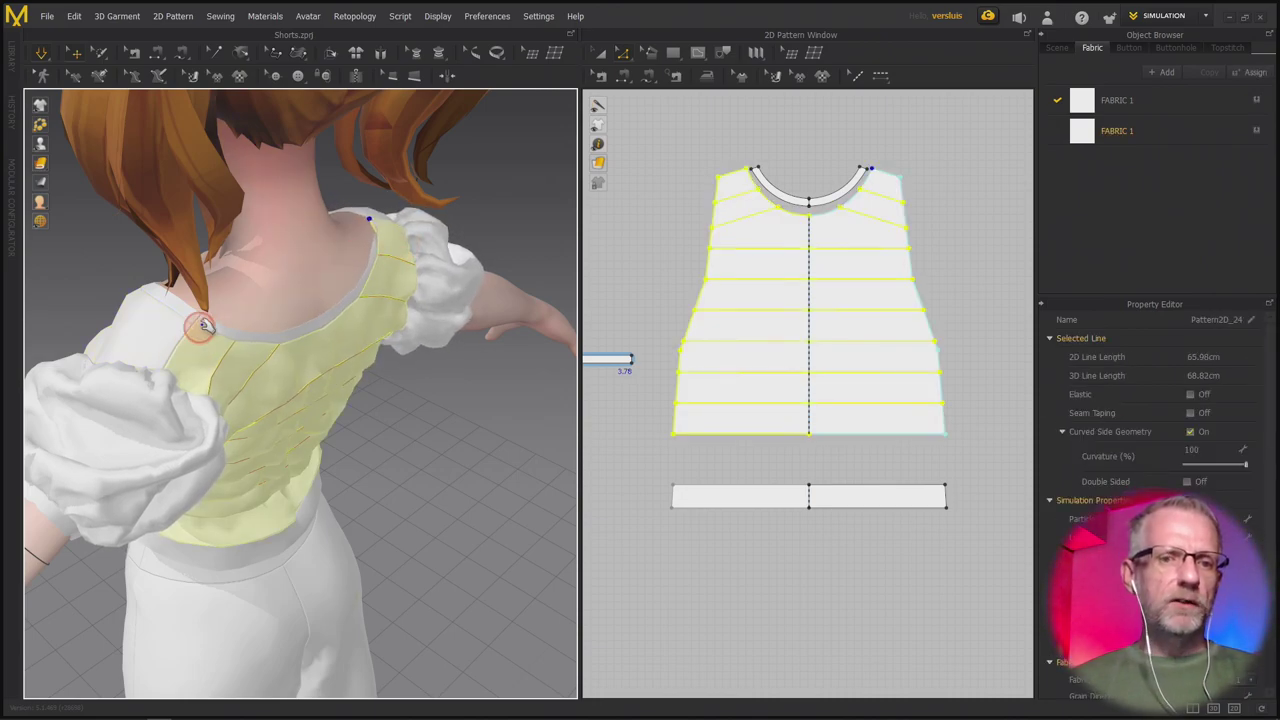
pyautogui.moveTo(194, 331); pyautogui.dragTo(223, 309)
# Pull on the lower part of the blouse's back panel to settle its gathers.
pyautogui.moveTo(327, 346)
pyautogui.mouseDown(button='right')
pyautogui.moveTo(254, 323)
pyautogui.moveTo(314, 354)
pyautogui.mouseUp(button='right')
pyautogui.moveTo(314, 354); pyautogui.dragTo(320, 298, button='middle')
pyautogui.scroll(1, 327, 341)
pyautogui.moveTo(327, 340)
pyautogui.mouseDown(button='right')
pyautogui.moveTo(303, 220)
pyautogui.moveTo(340, 320)
pyautogui.moveTo(327, 346)
pyautogui.mouseUp(button='right')
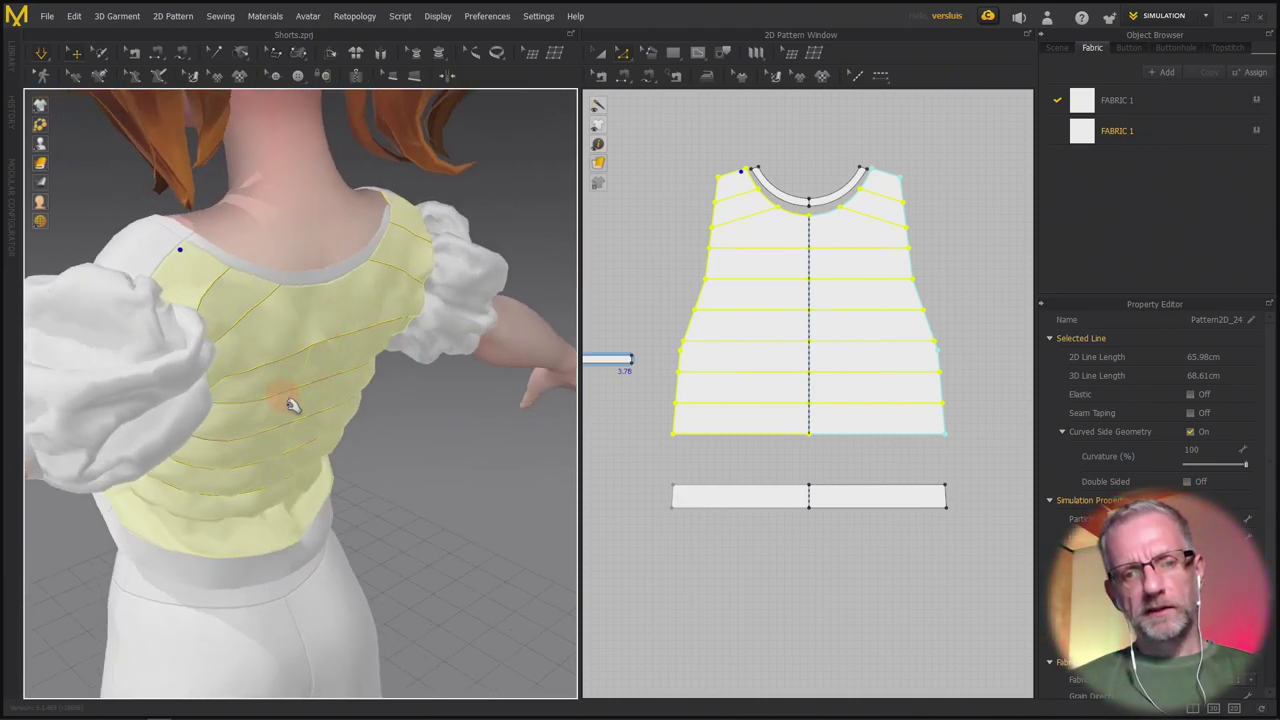
pyautogui.moveTo(343, 461)
pyautogui.mouseDown()
pyautogui.moveTo(306, 498)
pyautogui.moveTo(306, 444)
pyautogui.moveTo(282, 449)
pyautogui.moveTo(288, 425)
pyautogui.mouseUp()
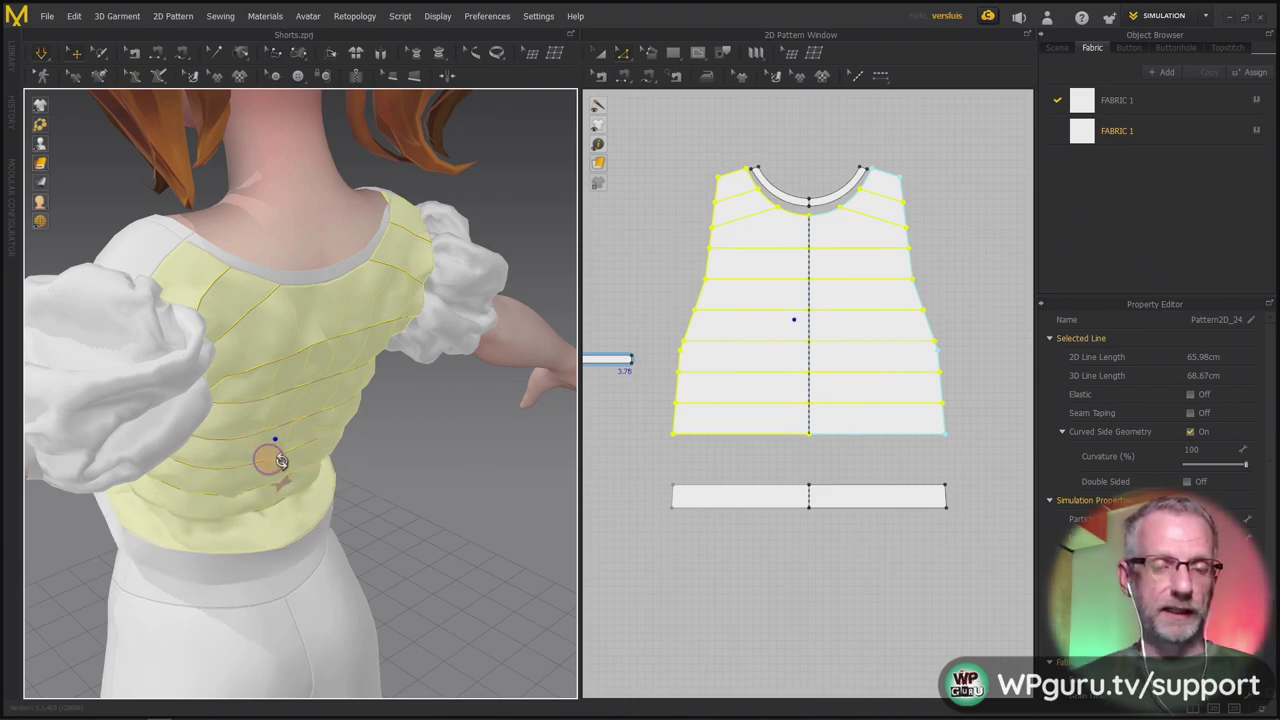
# Pull on the front bodice near the underarm and shoulder to settle it on the avatar.
pyautogui.moveTo(265, 456); pyautogui.dragTo(445, 466, button='right')
pyautogui.scroll(4, 456, 467)
pyautogui.scroll(-5, 459, 470)
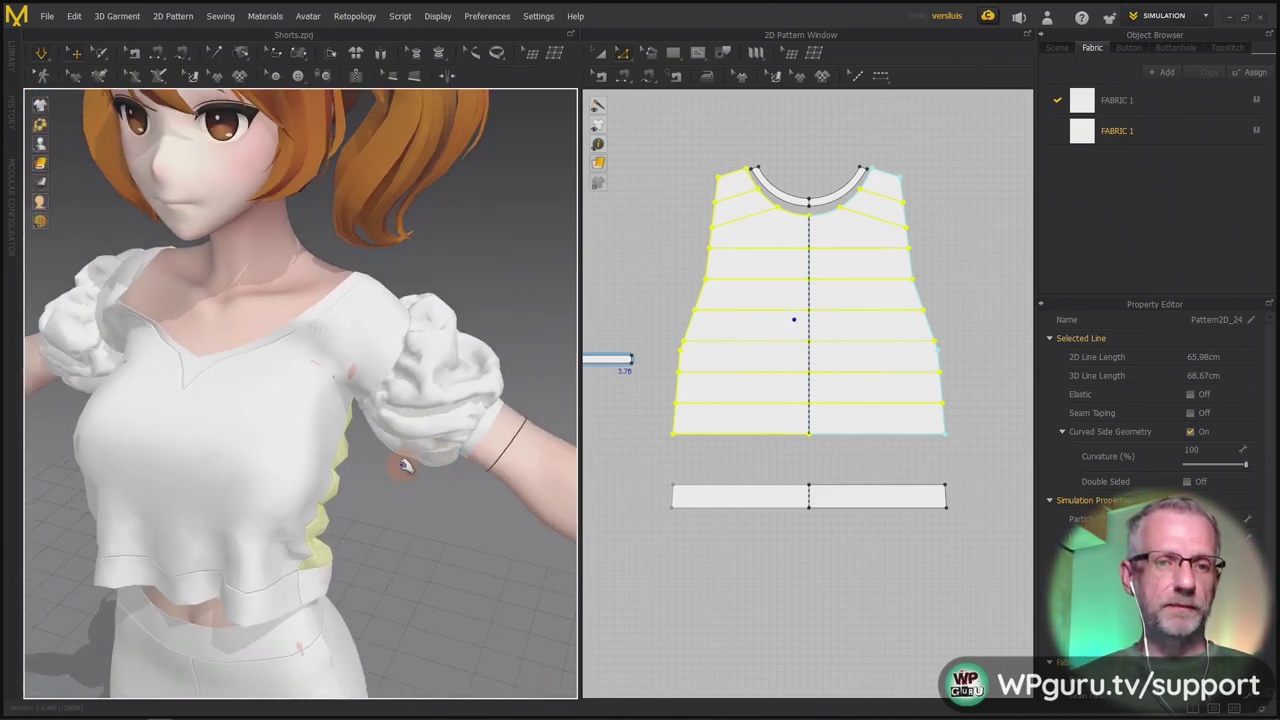
pyautogui.scroll(2, 476, 416)
pyautogui.moveTo(443, 306); pyautogui.dragTo(413, 339, button='right')
pyautogui.click(346, 347)
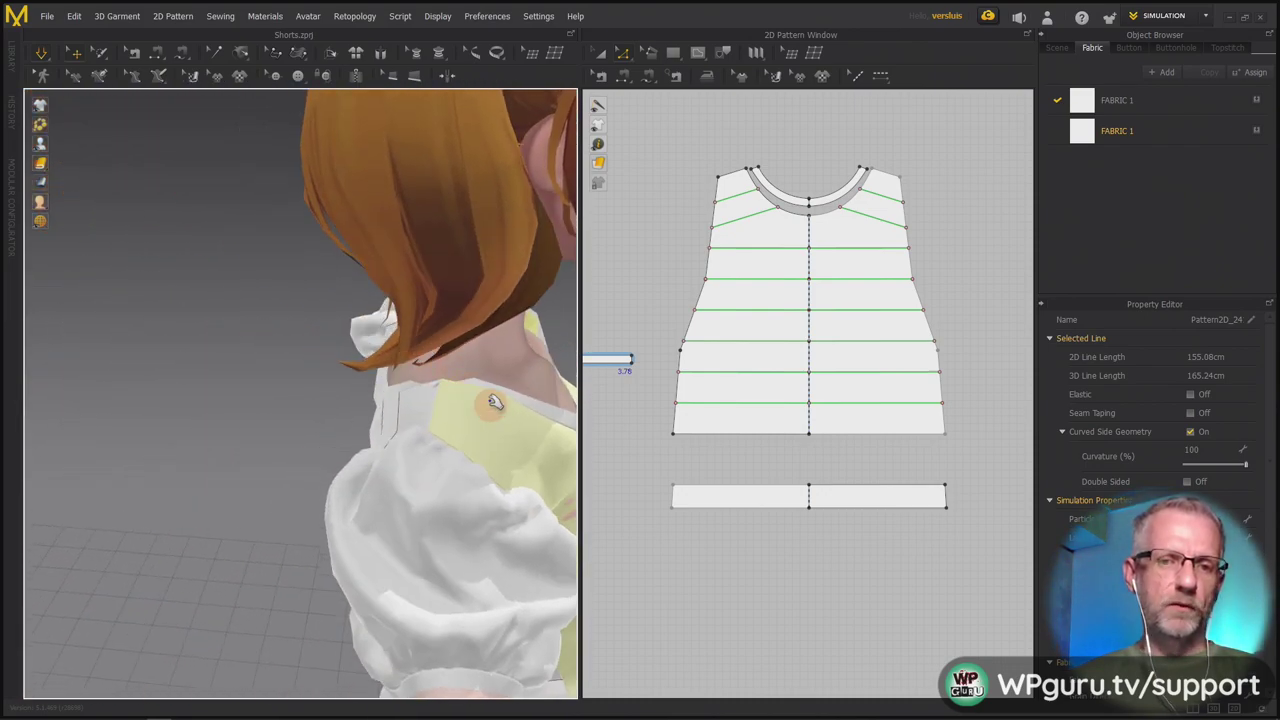
pyautogui.moveTo(442, 394); pyautogui.dragTo(376, 387)
# Check the blouse's front and tug the lower back panel to resettle the gathered fabric.
pyautogui.moveTo(376, 387); pyautogui.dragTo(41, 302, button='right')
pyautogui.scroll(-2, 41, 302)
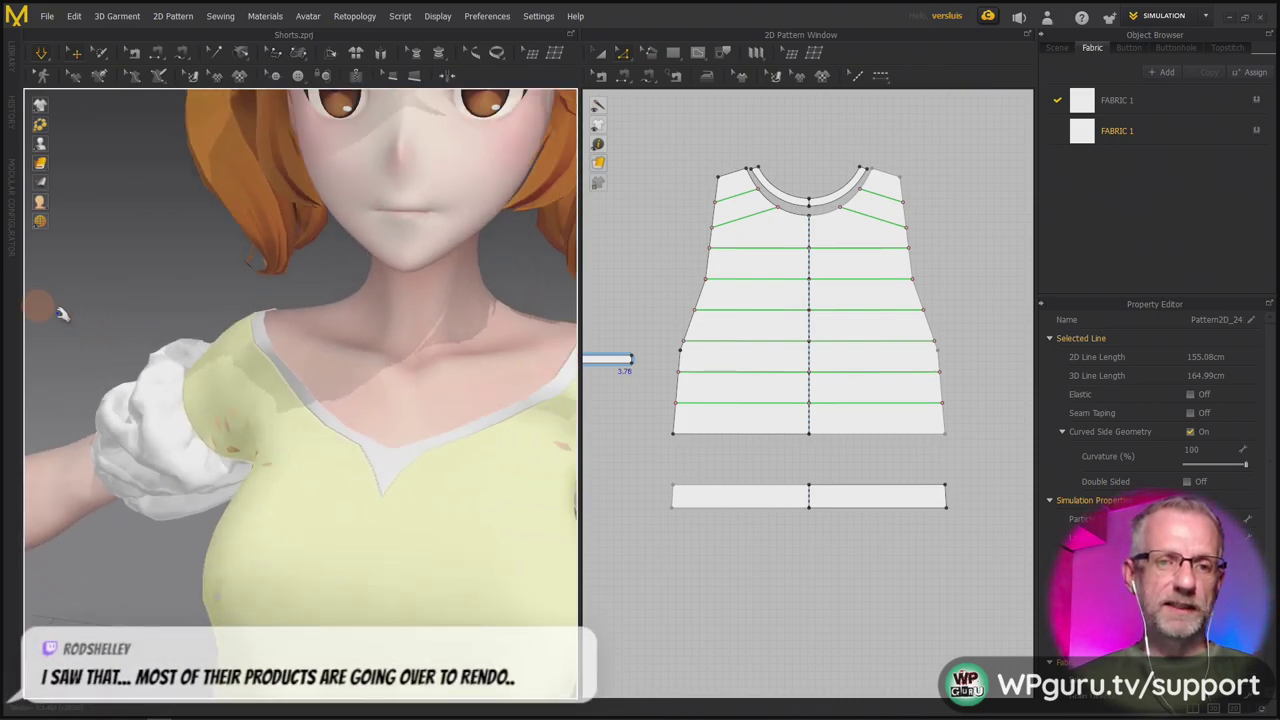
pyautogui.scroll(-3, 257, 424)
pyautogui.scroll(-1, 249, 411)
pyautogui.moveTo(249, 411); pyautogui.dragTo(160, 340, button='middle')
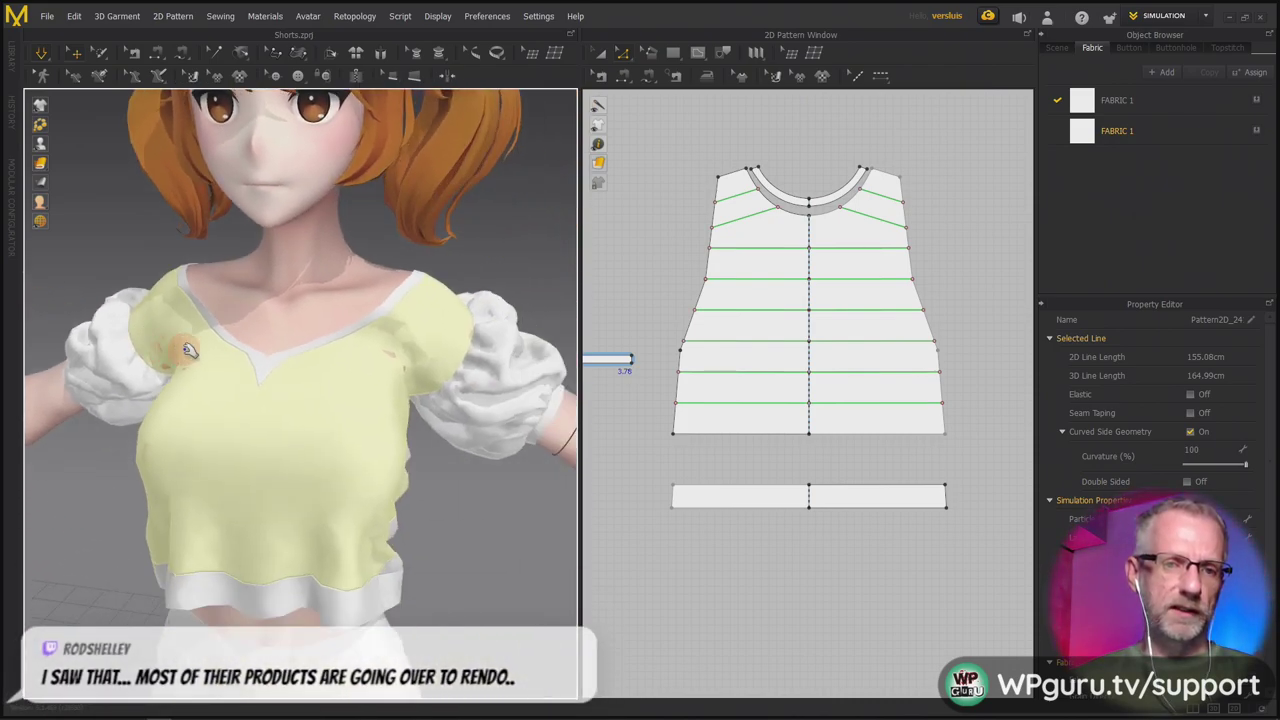
pyautogui.scroll(-2, 187, 350)
pyautogui.moveTo(260, 383); pyautogui.dragTo(223, 514, button='right')
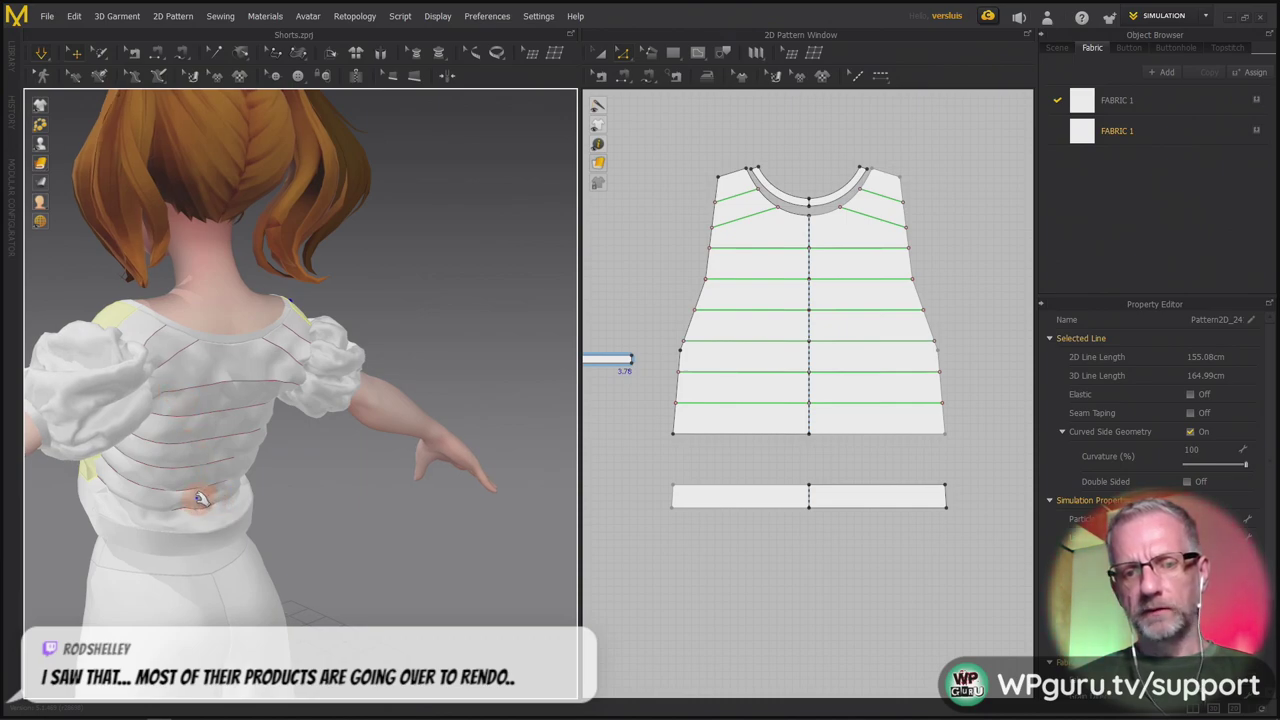
pyautogui.click(200, 498)
# Examine the simulated blouse from the front, side and back, including the gathers along the elastic lines.
pyautogui.moveTo(197, 491); pyautogui.dragTo(359, 436, button='right')
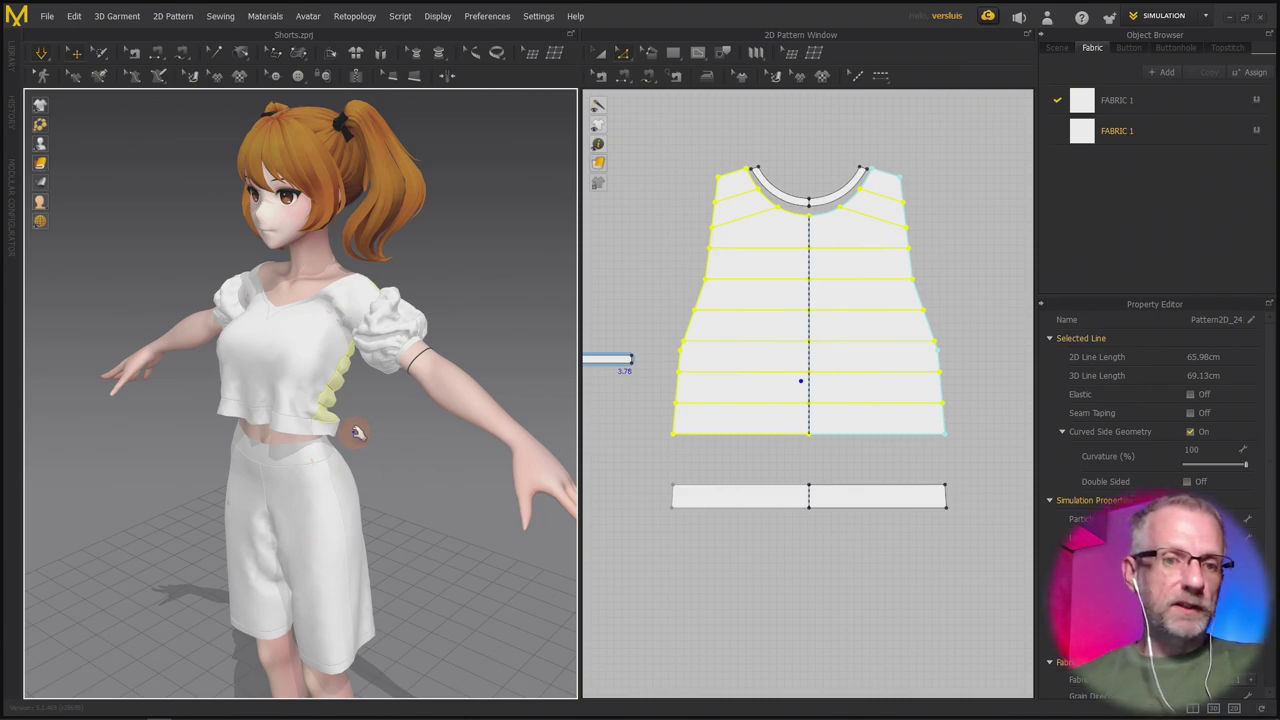
pyautogui.moveTo(414, 449); pyautogui.dragTo(449, 460, button='right')
pyautogui.scroll(3, 449, 460)
pyautogui.scroll(-1, 449, 460)
pyautogui.scroll(2, 449, 460)
pyautogui.moveTo(449, 460); pyautogui.dragTo(452, 498, button='middle')
pyautogui.scroll(-1, 452, 498)
pyautogui.moveTo(455, 498); pyautogui.dragTo(430, 482, button='right')
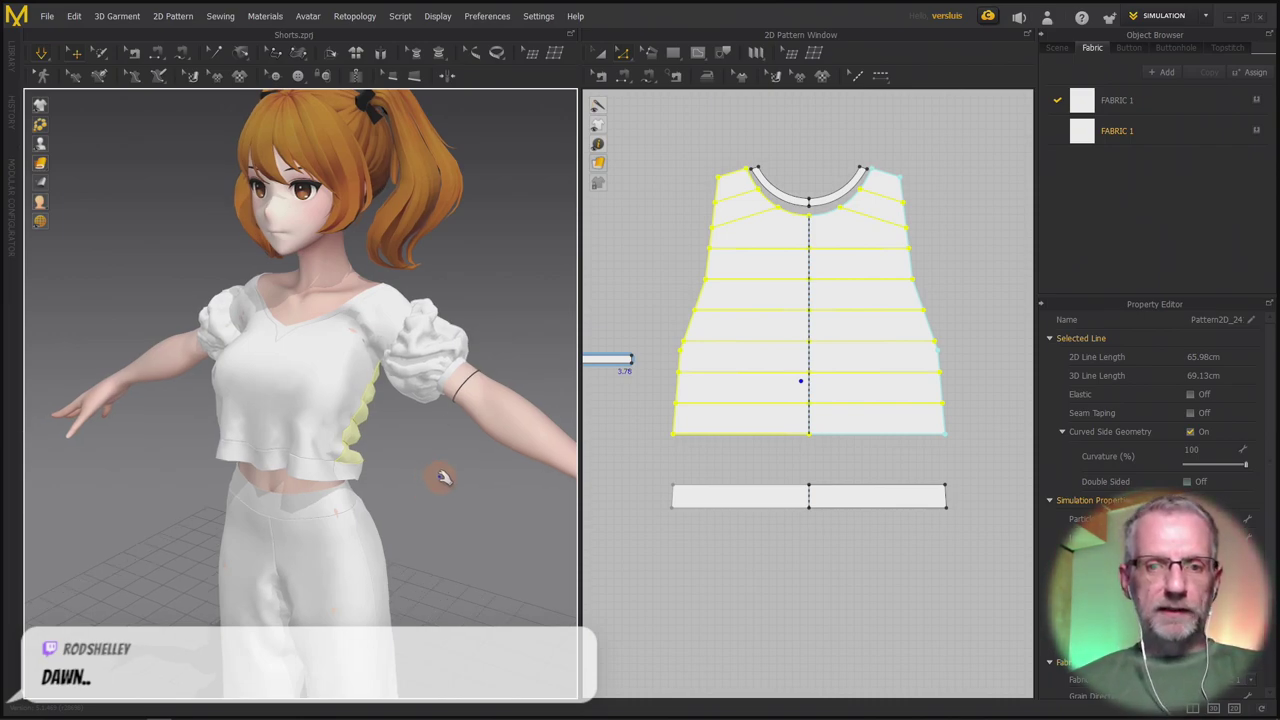
pyautogui.moveTo(443, 477); pyautogui.dragTo(457, 514, button='middle')
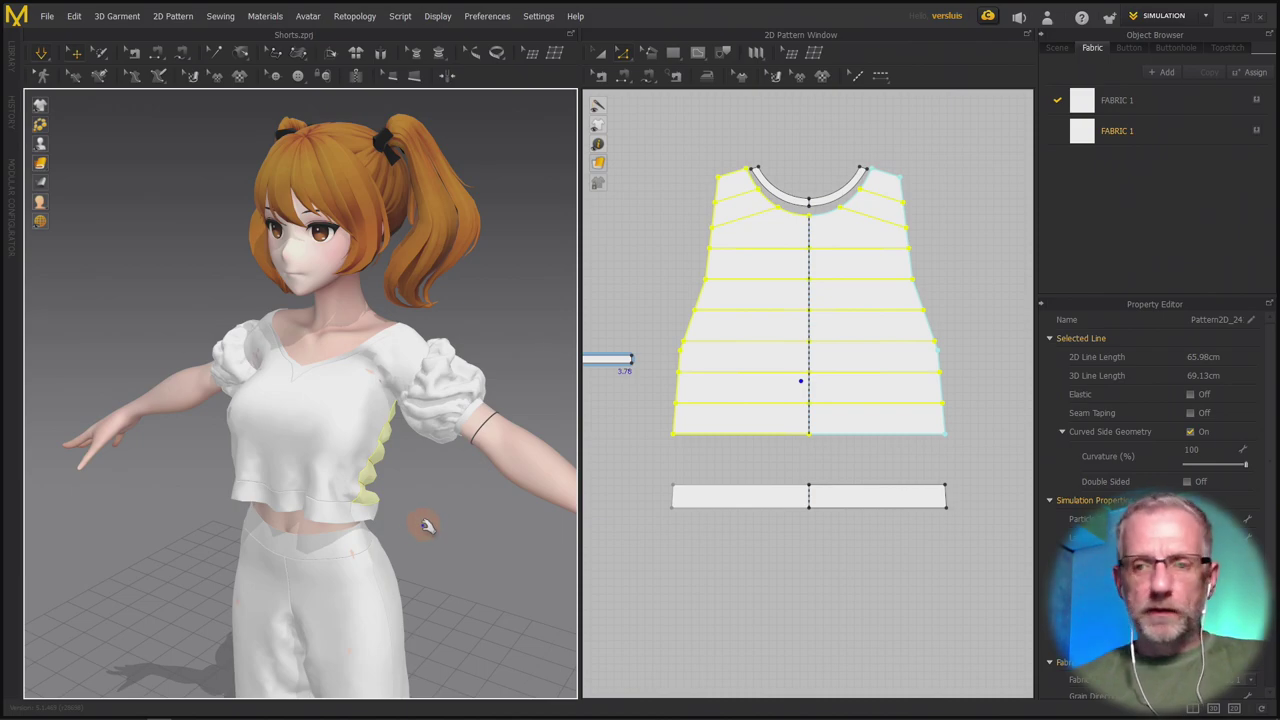
pyautogui.moveTo(398, 463); pyautogui.dragTo(143, 466, button='right')
pyautogui.scroll(3, 268, 437)
pyautogui.scroll(1, 270, 437)
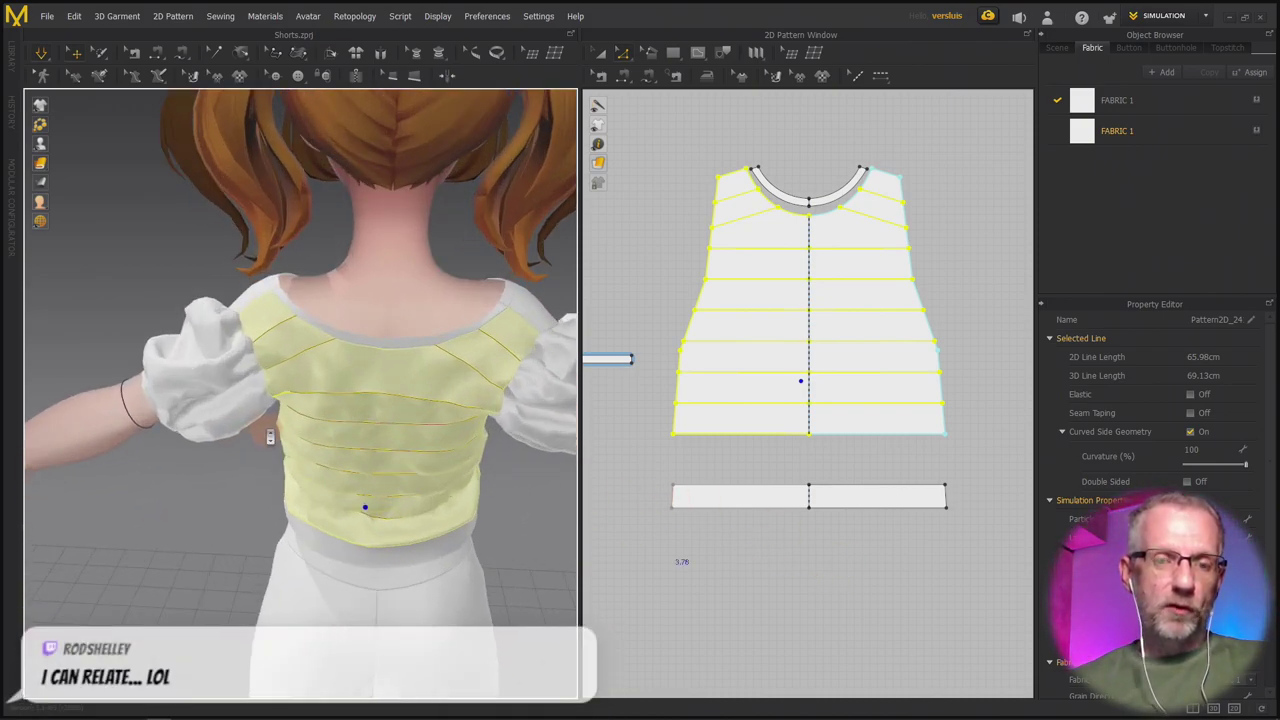
pyautogui.moveTo(303, 442); pyautogui.dragTo(263, 442, button='middle')
pyautogui.scroll(-1, 263, 442)
pyautogui.scroll(2, 284, 442)
pyautogui.moveTo(284, 442); pyautogui.dragTo(280, 306, button='right')
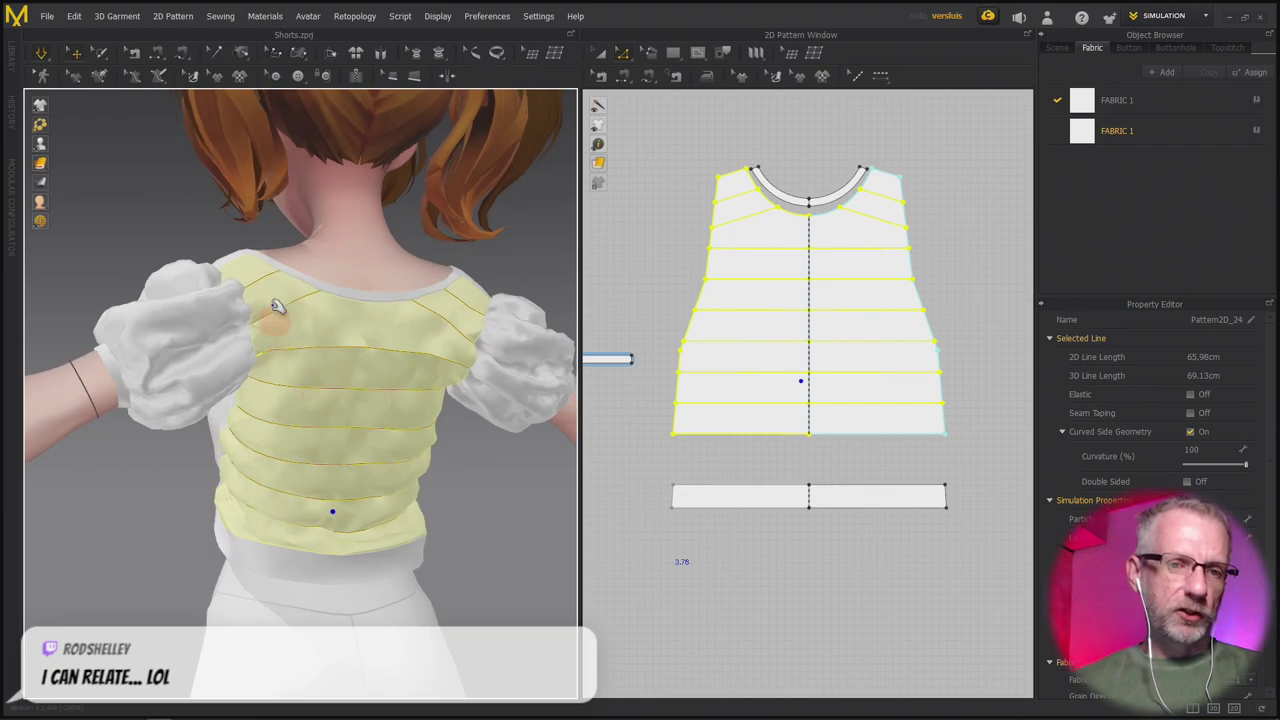
pyautogui.moveTo(430, 433)
pyautogui.mouseDown(button='right')
pyautogui.moveTo(460, 437)
pyautogui.moveTo(420, 443)
pyautogui.mouseUp(button='right')
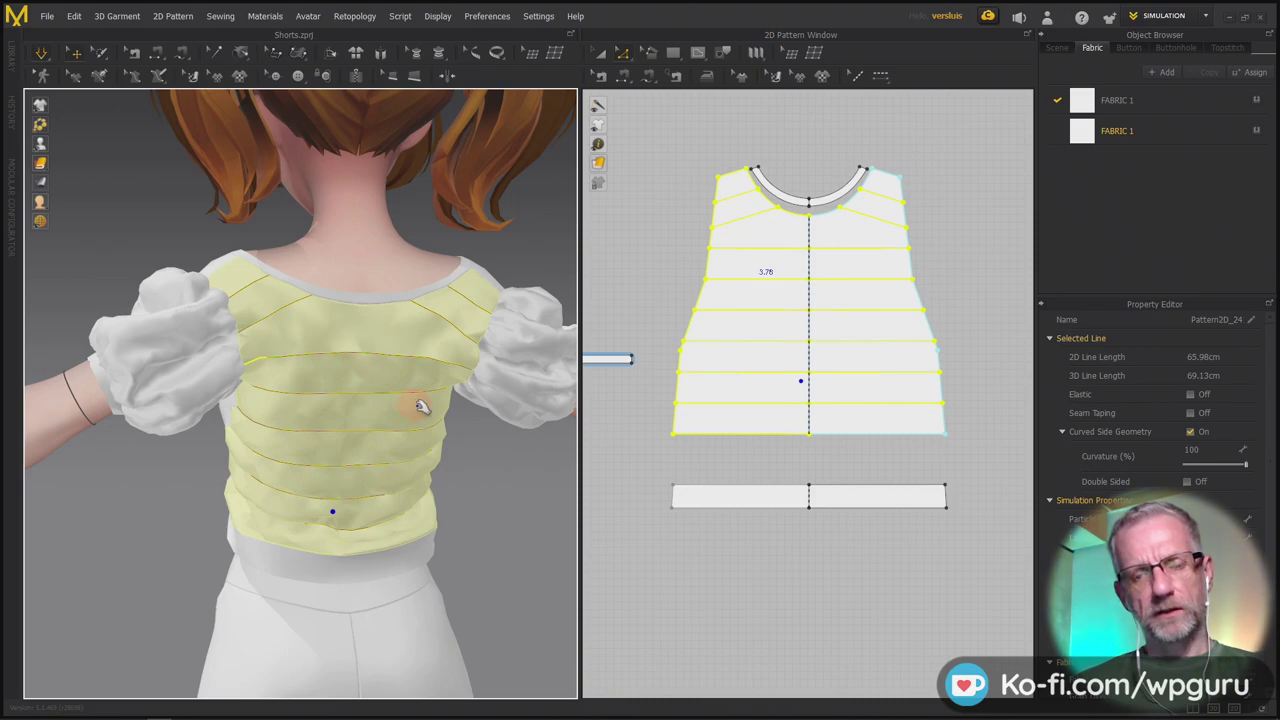
pyautogui.moveTo(426, 404); pyautogui.dragTo(462, 413, button='right')
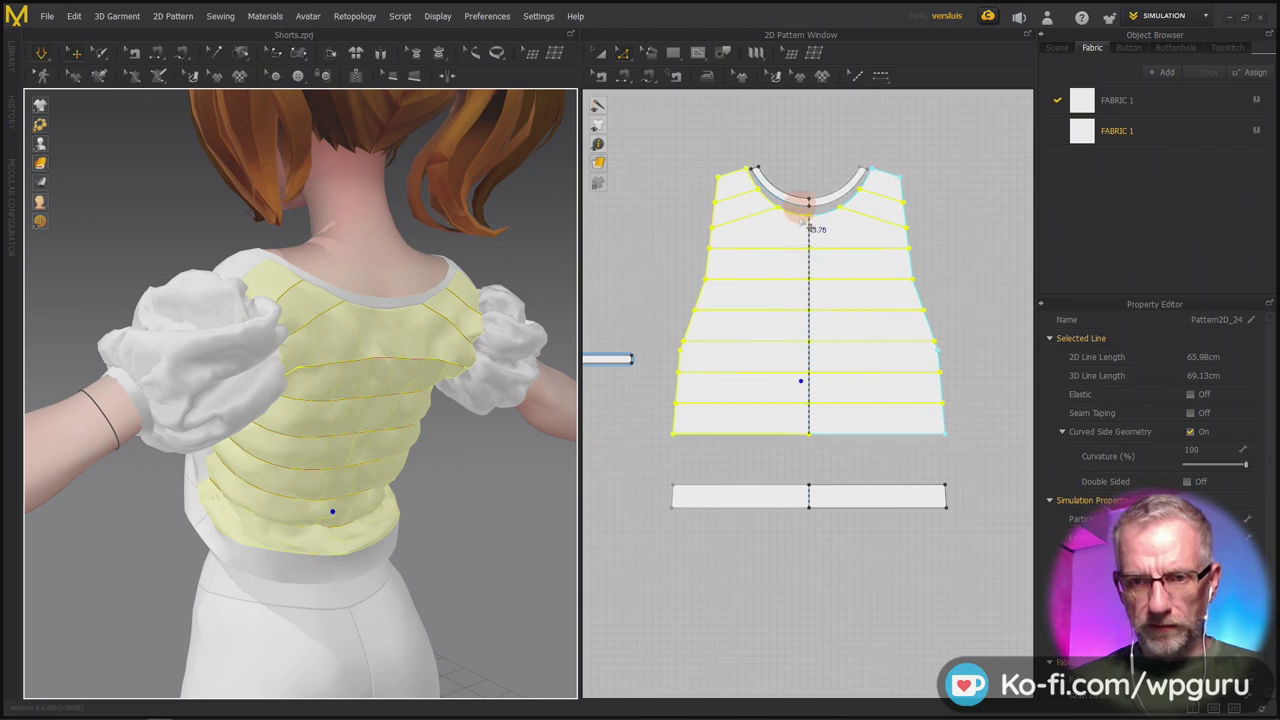
# Select all eight elastic lines across the blouse's back panel, from the lowest horizontal line up to the slanted shoulder lines.
pyautogui.click(760, 456)
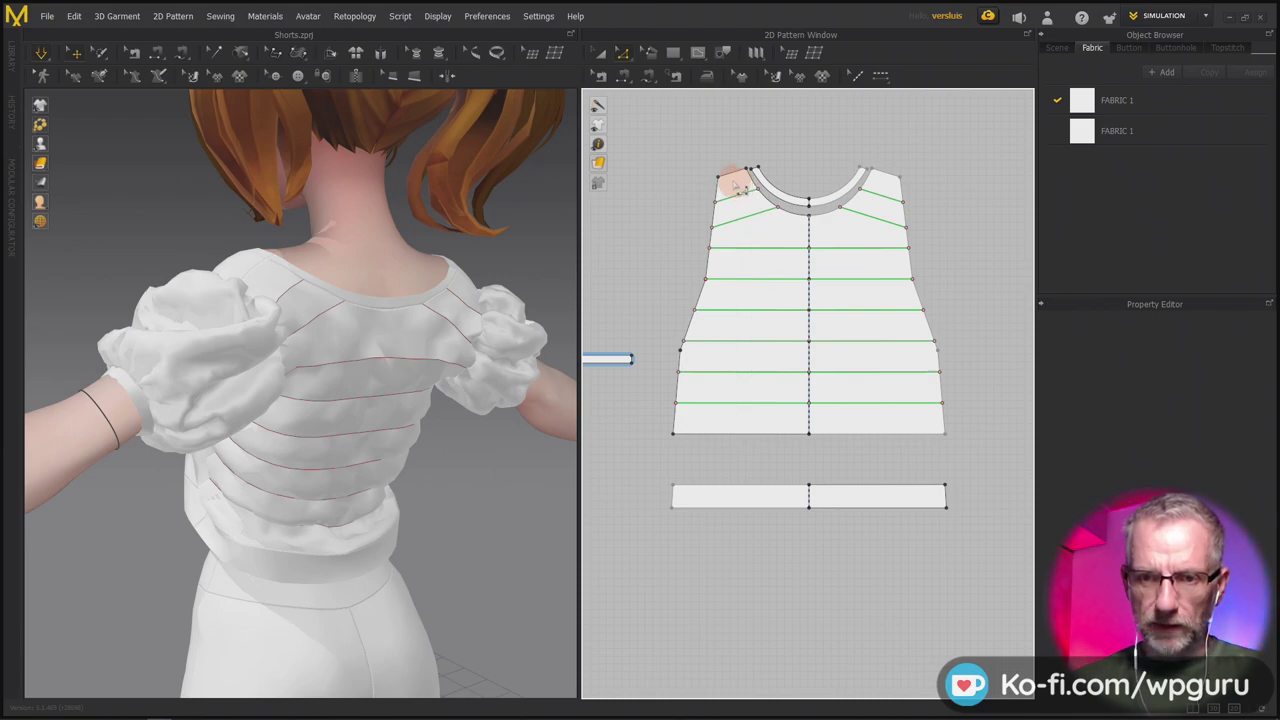
pyautogui.click(735, 183)
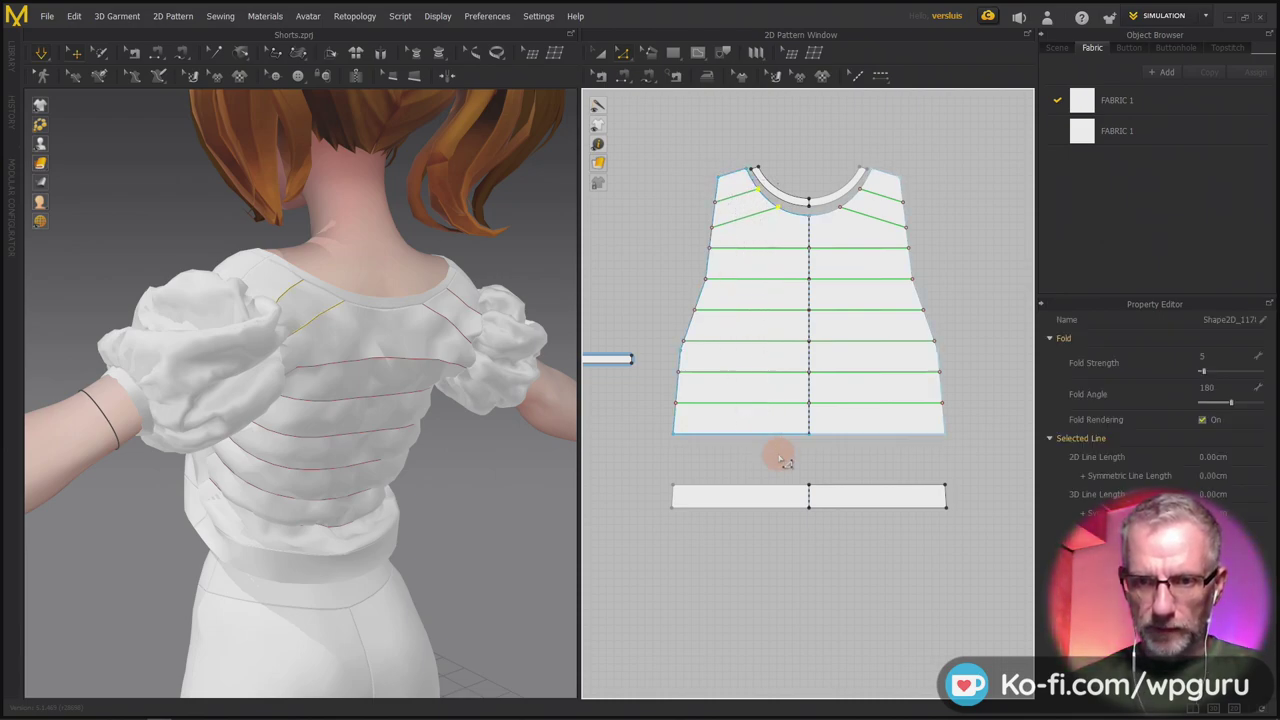
pyautogui.click(766, 402)
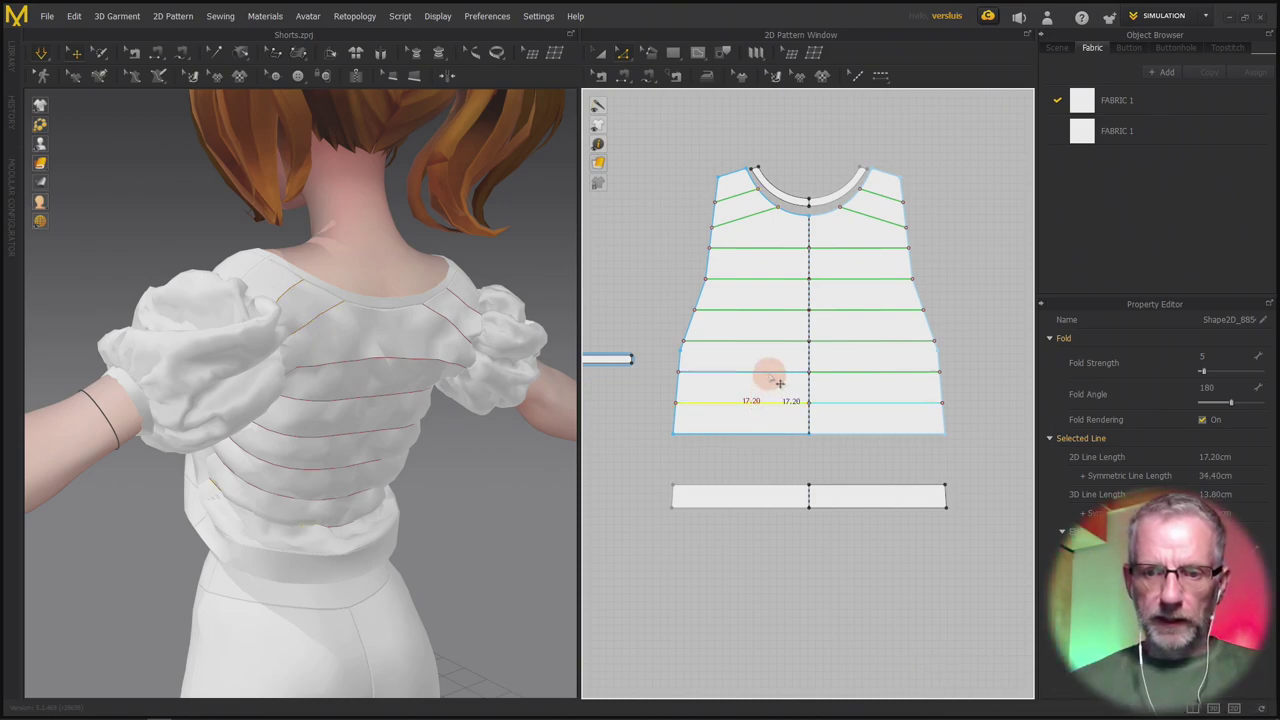
pyautogui.keyDown('shift'); pyautogui.click(779, 372); pyautogui.keyUp('shift')
pyautogui.keyDown('shift'); pyautogui.click(777, 341); pyautogui.keyUp('shift')
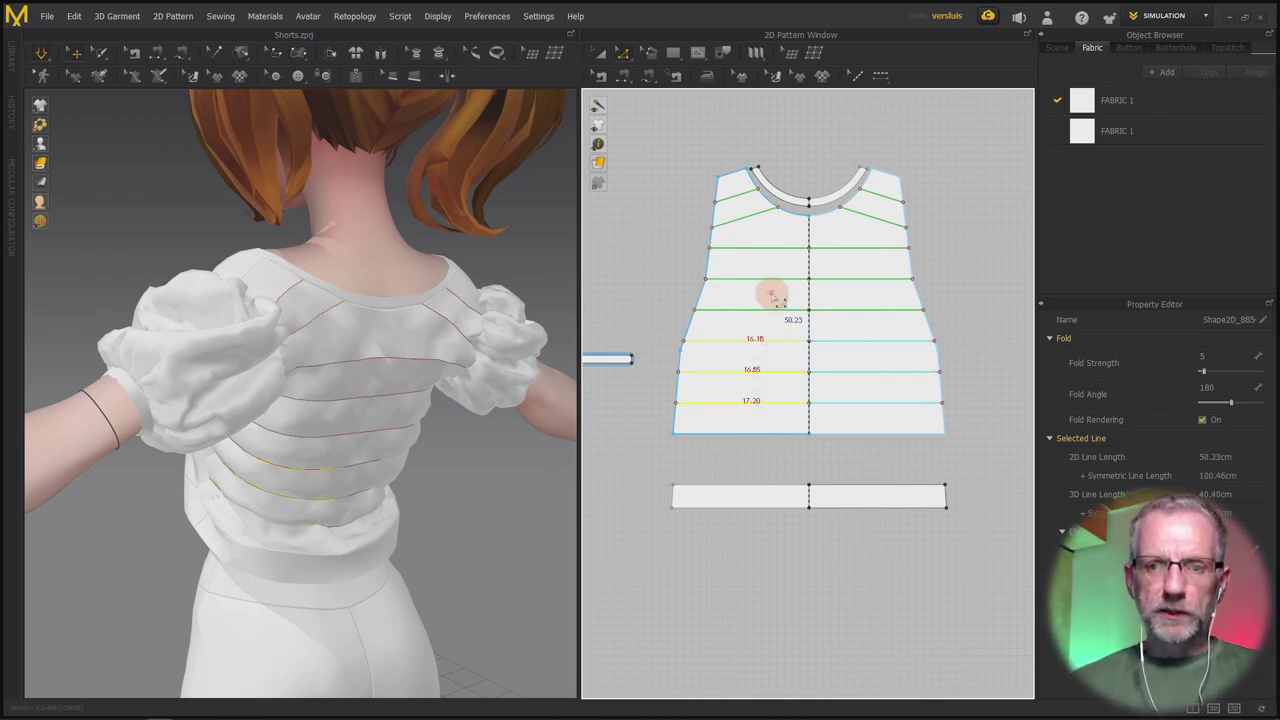
pyautogui.keyDown('shift'); pyautogui.click(779, 310); pyautogui.keyUp('shift')
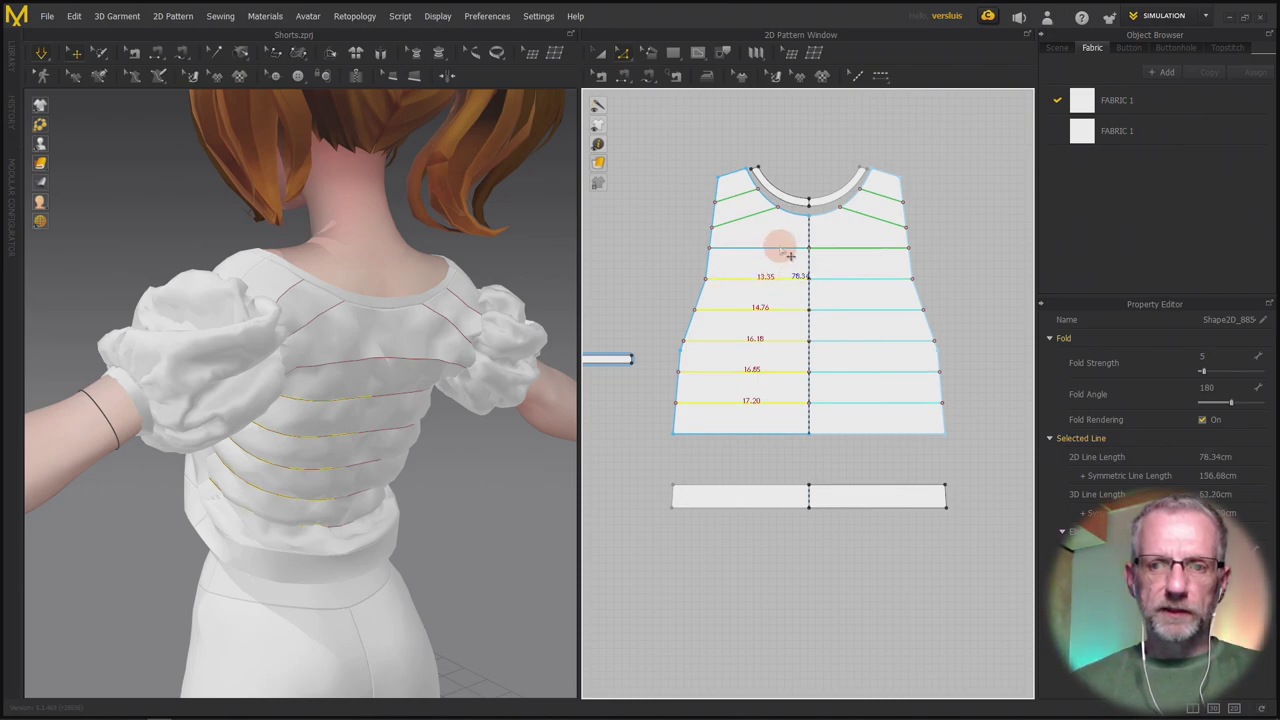
pyautogui.keyDown('shift'); pyautogui.click(768, 246); pyautogui.keyUp('shift')
pyautogui.keyDown('shift'); pyautogui.click(756, 212); pyautogui.keyUp('shift')
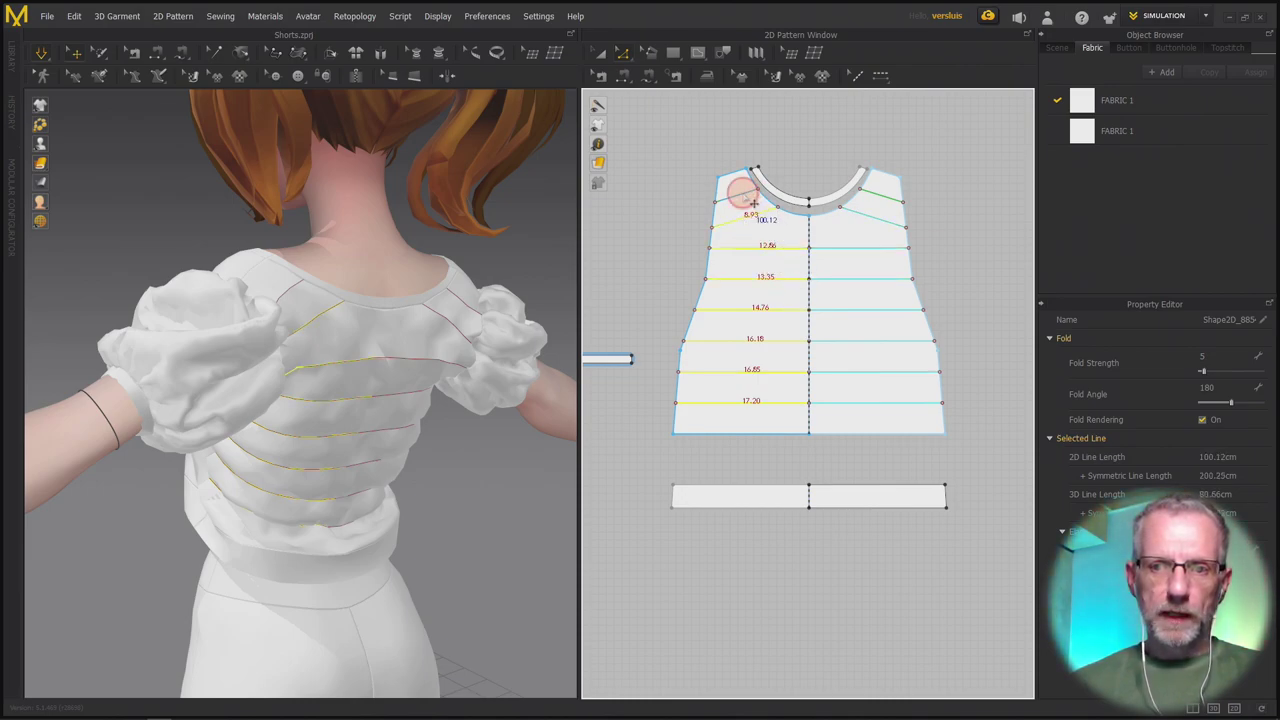
pyautogui.keyDown('shift'); pyautogui.click(742, 192); pyautogui.keyUp('shift')
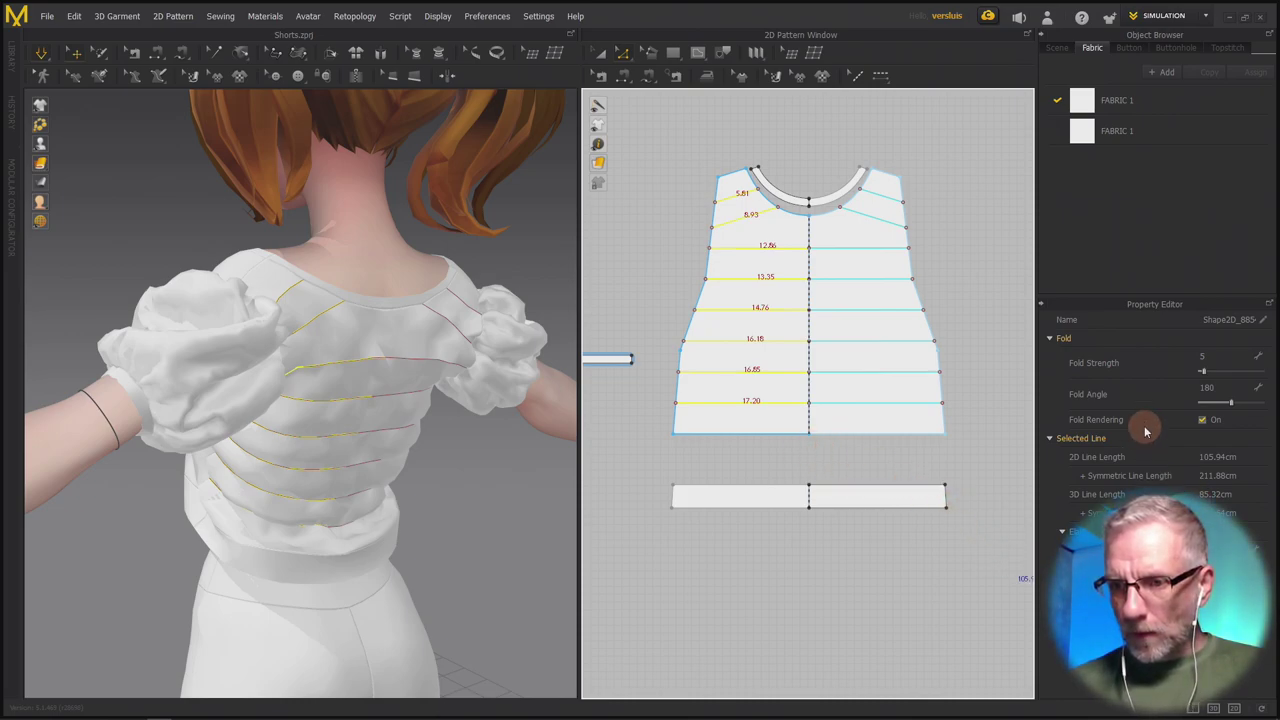
# Set the elastic ratio of the selected back lines to 100.
pyautogui.click(1050, 338)
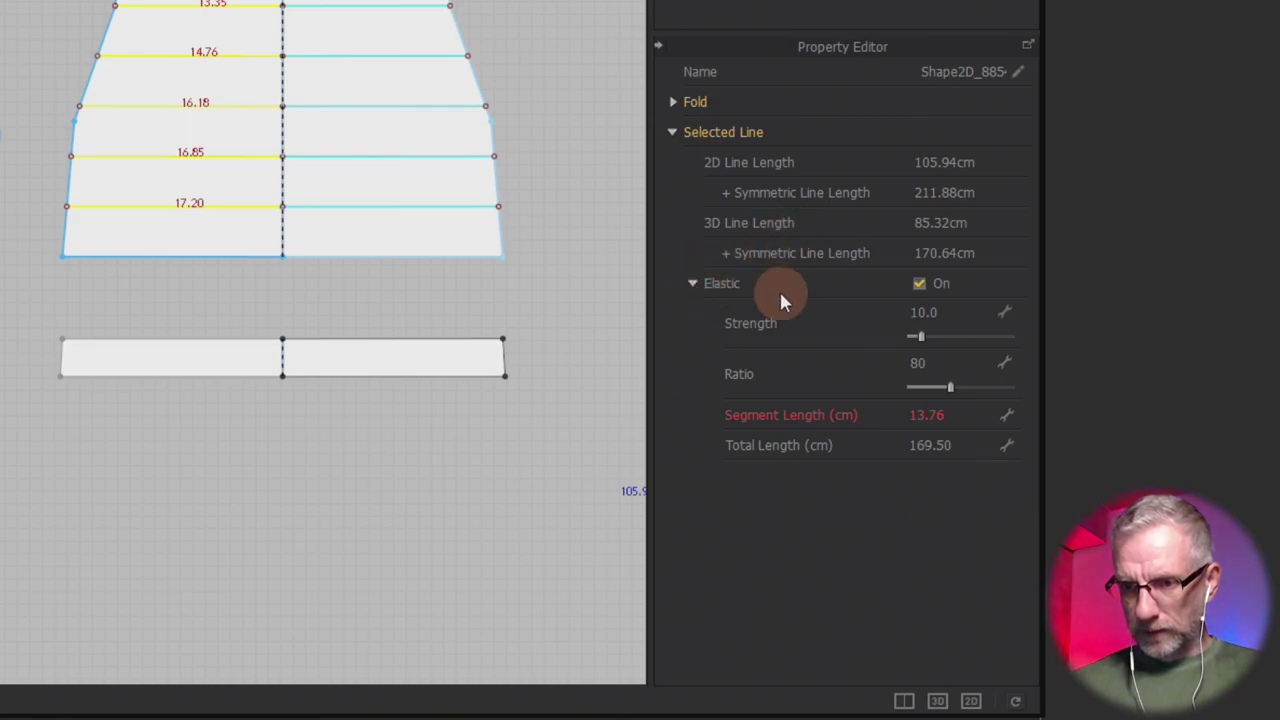
pyautogui.click(928, 362)
pyautogui.write('100')
pyautogui.press('Return')
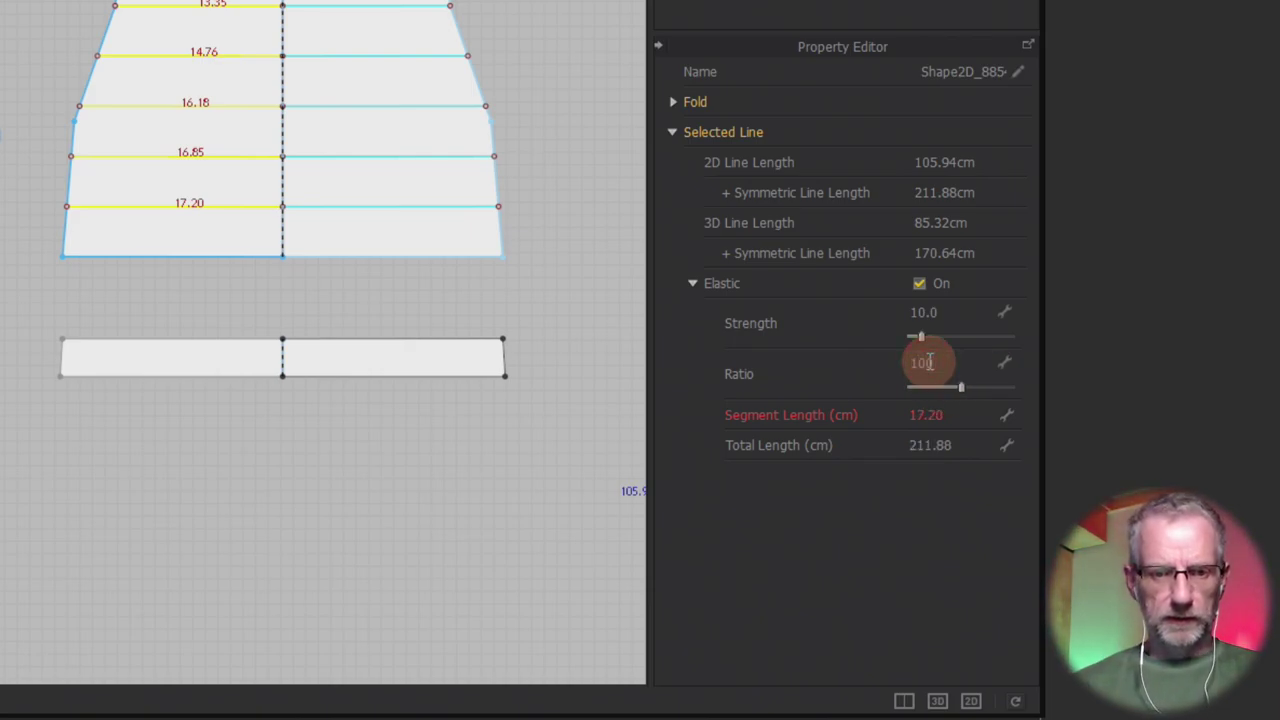
pyautogui.click(929, 362)
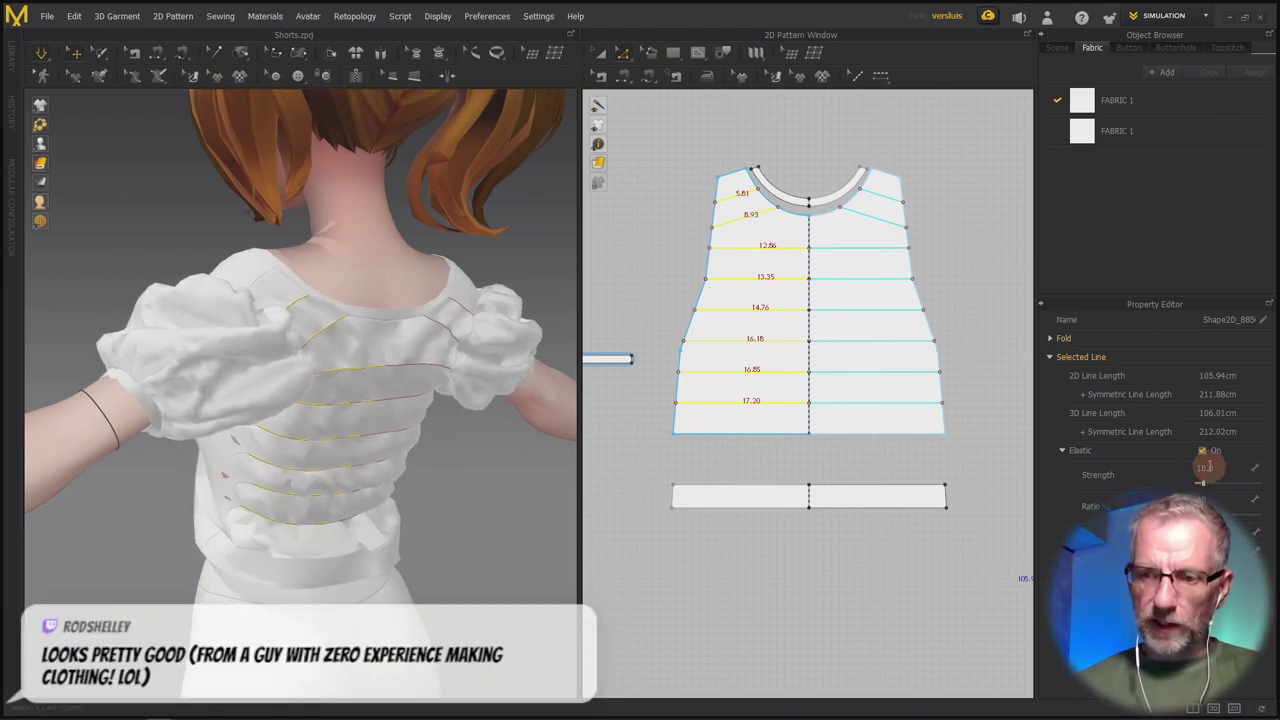
# Try an elastic strength of 20 on the selected back lines, and set it back to 10.
pyautogui.click(1206, 468)
pyautogui.write('20')
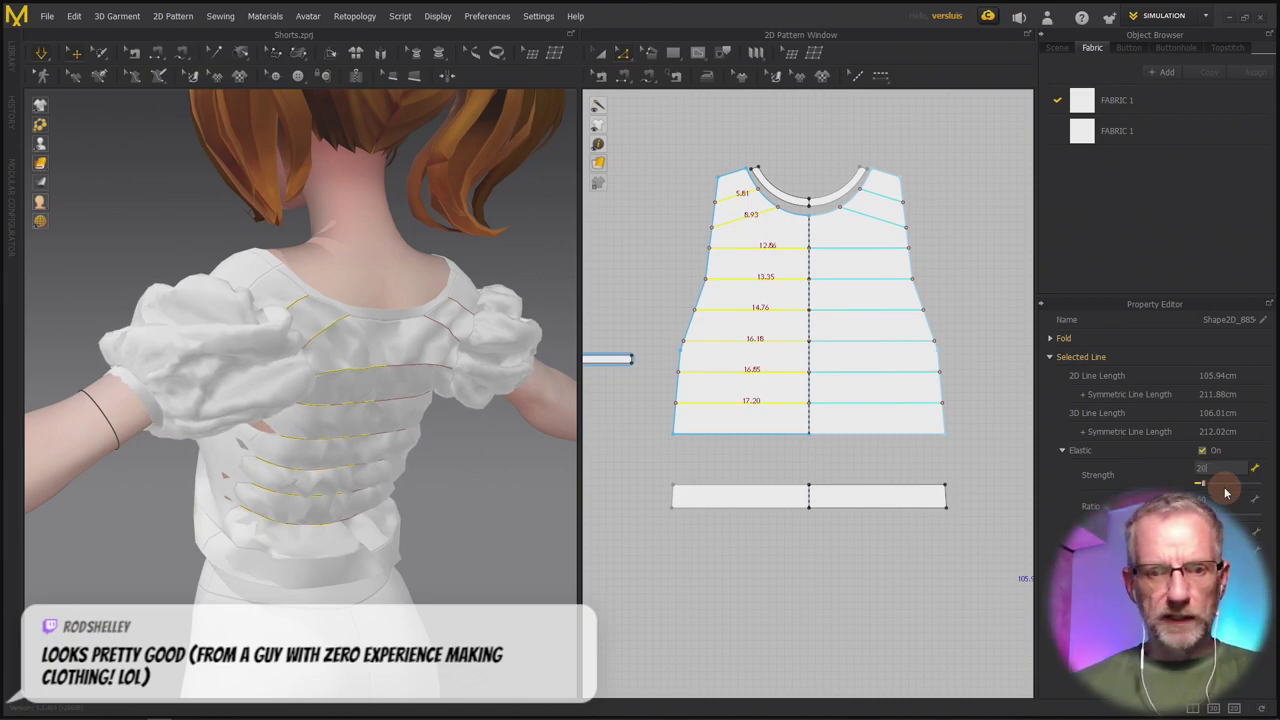
pyautogui.press('Return')
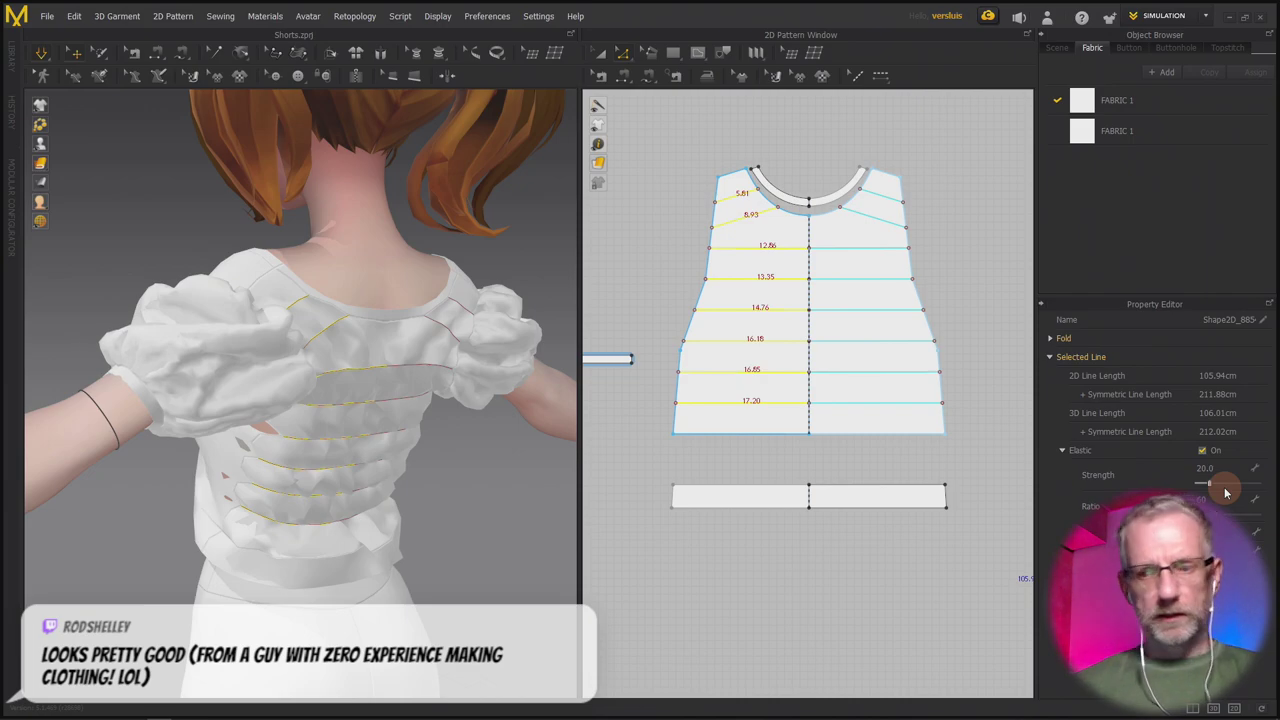
pyautogui.click(1214, 469)
pyautogui.write('10')
pyautogui.press('Return')
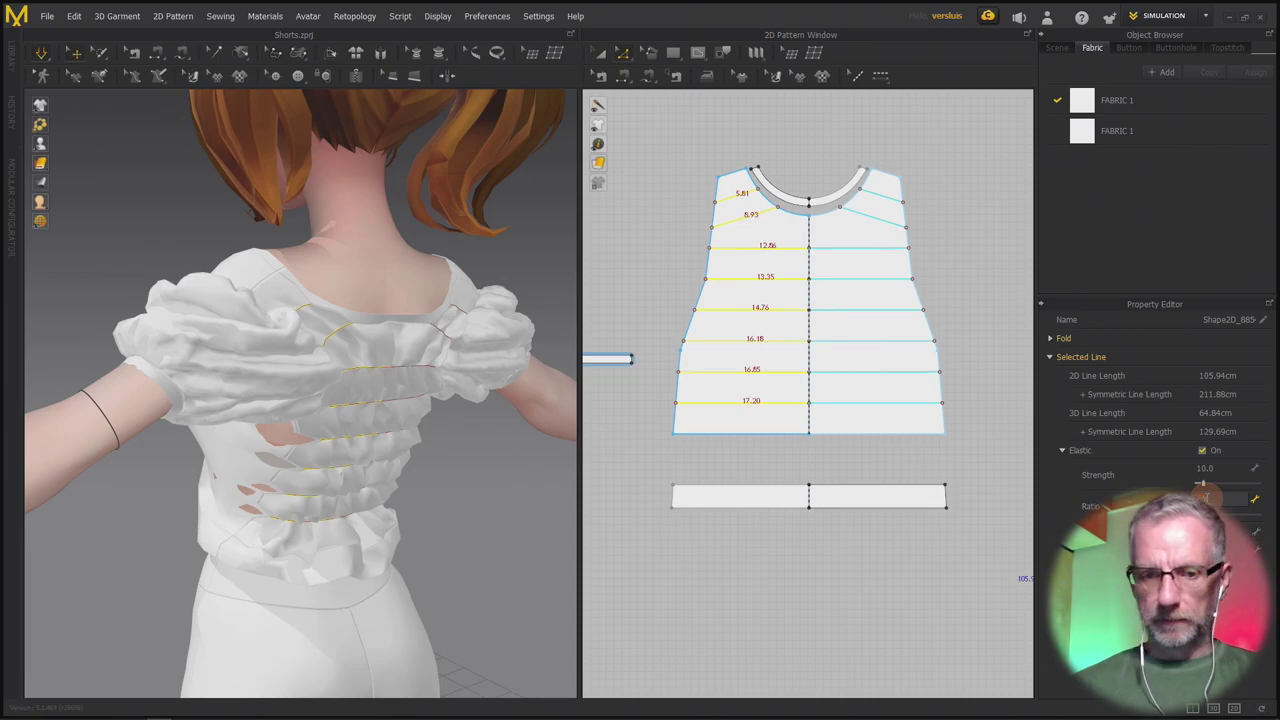
# Examine the simulated blouse from the back, side and front, checking the gathers and the sleeves.
pyautogui.moveTo(391, 476)
pyautogui.mouseDown(button='right')
pyautogui.moveTo(346, 466)
pyautogui.moveTo(410, 463)
pyautogui.mouseUp(button='right')
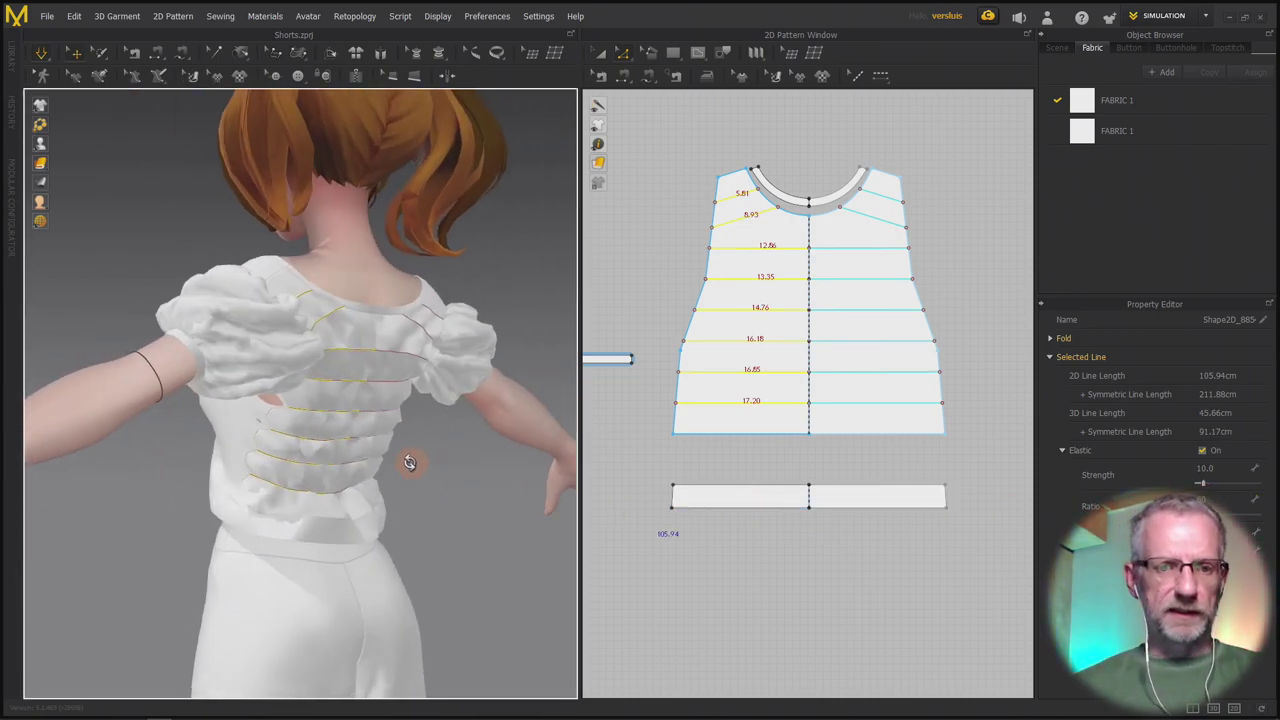
pyautogui.press('8')
pyautogui.scroll(4, 330, 478)
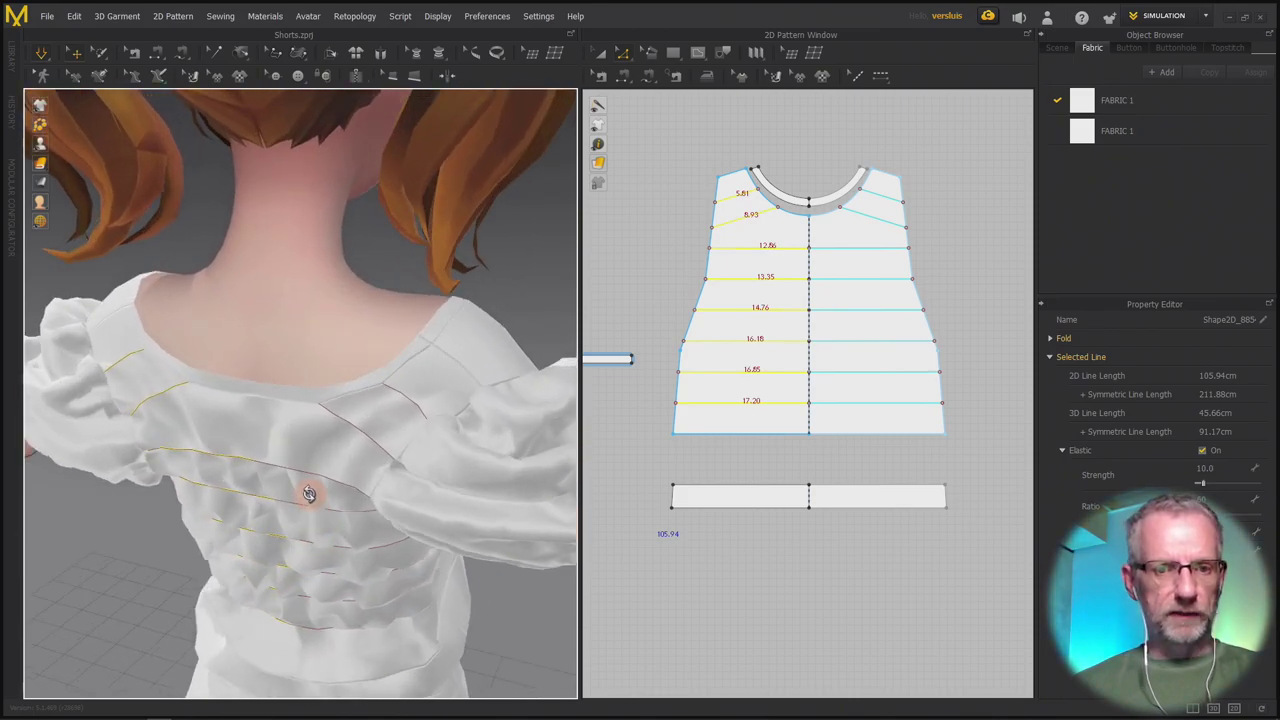
pyautogui.scroll(-4, 309, 494)
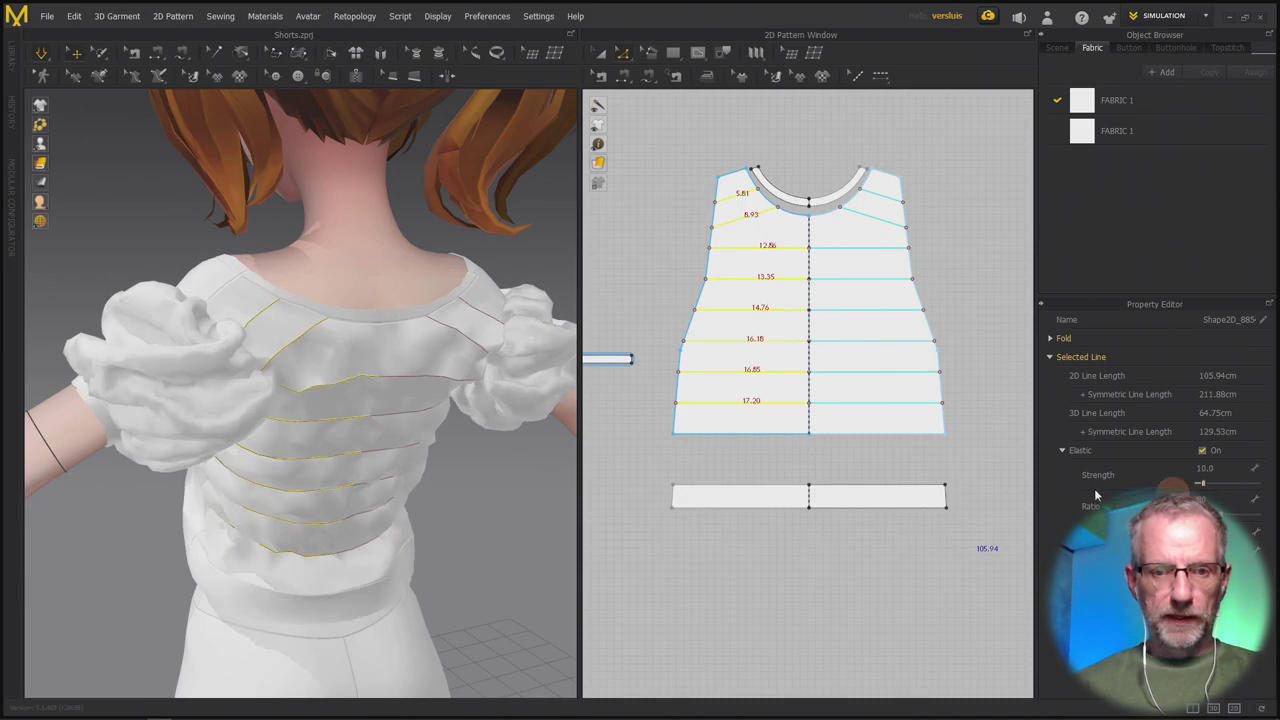
pyautogui.moveTo(414, 457); pyautogui.dragTo(564, 464, button='right')
pyautogui.moveTo(503, 467); pyautogui.dragTo(391, 448, button='middle')
pyautogui.moveTo(391, 448); pyautogui.dragTo(426, 463, button='right')
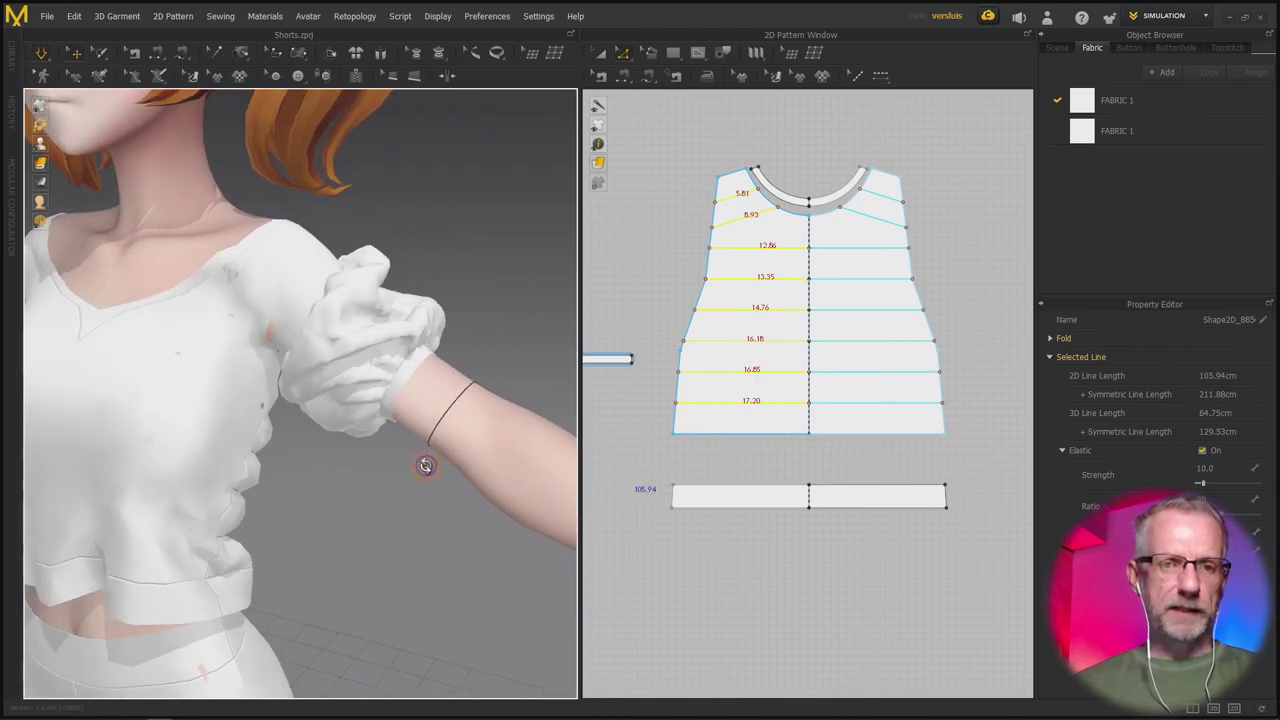
pyautogui.scroll(2, 429, 465)
pyautogui.scroll(-5, 431, 467)
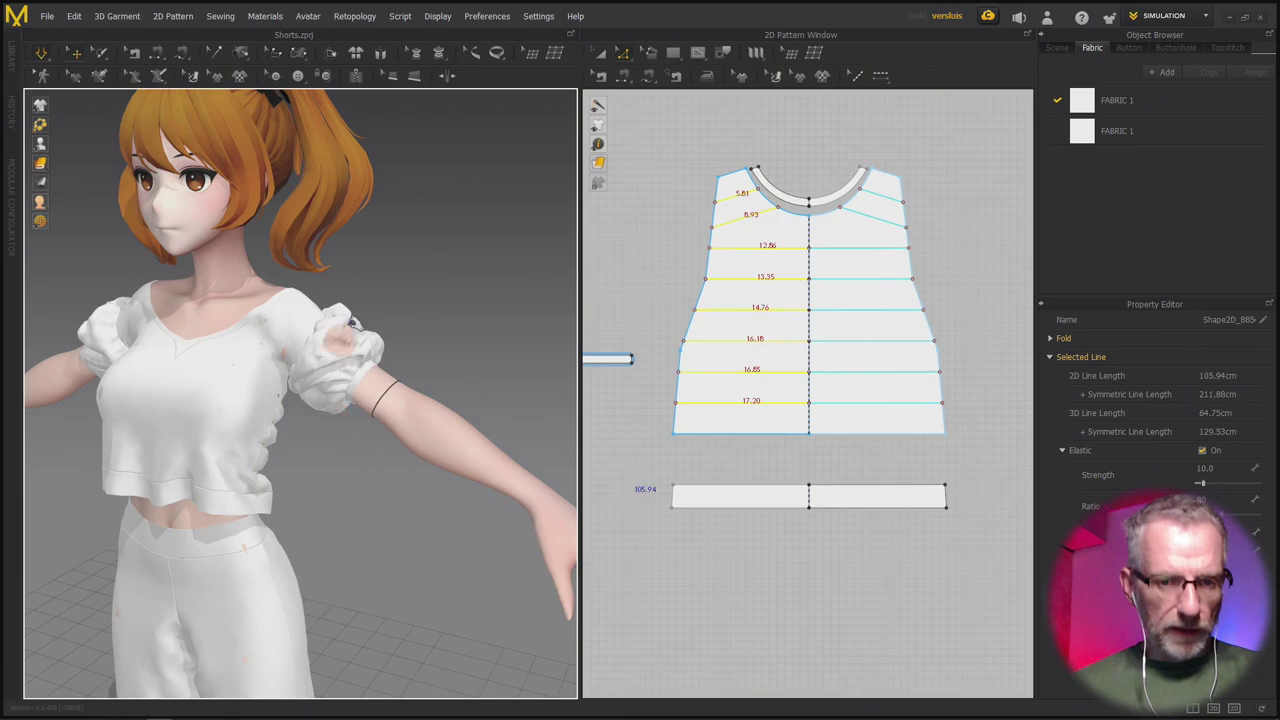
pyautogui.moveTo(351, 387); pyautogui.dragTo(425, 442, button='middle')
# Select the blouse's back panel together with its neckline and hem bands as whole pattern pieces.
pyautogui.scroll(-5, 680, 491)
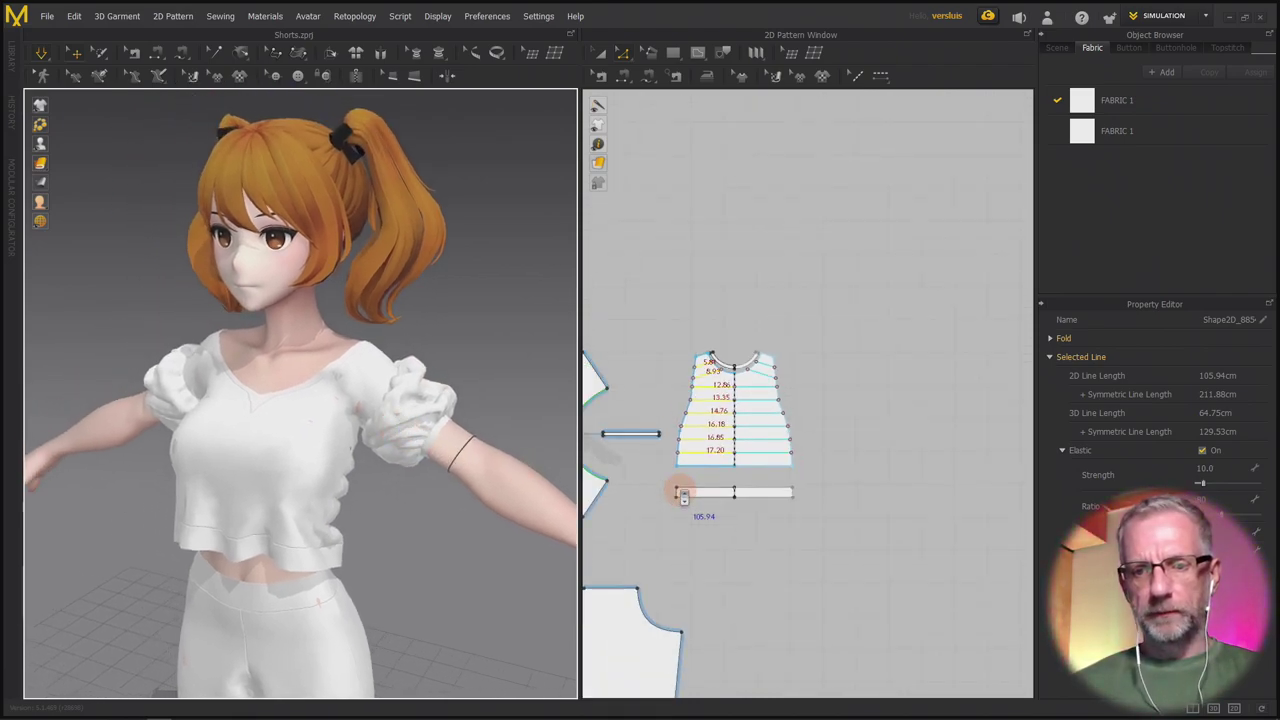
pyautogui.moveTo(807, 555); pyautogui.dragTo(970, 443, button='middle')
pyautogui.scroll(-2, 970, 442)
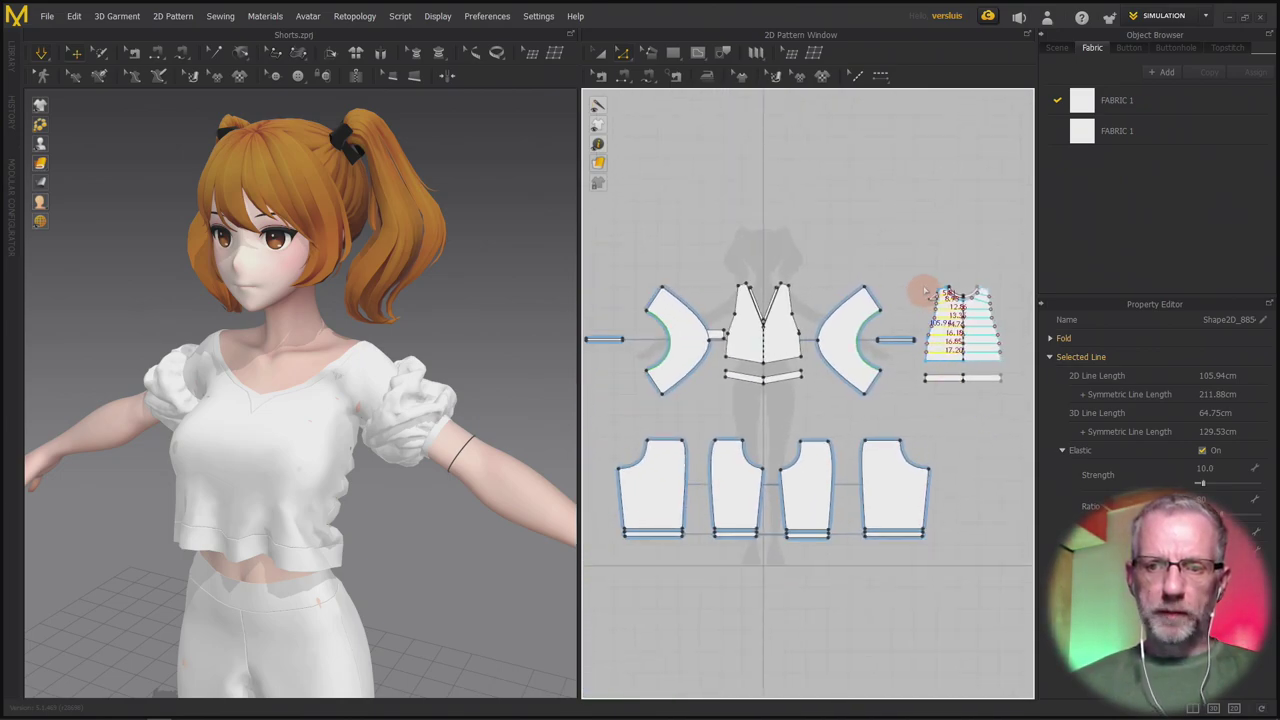
pyautogui.moveTo(914, 263); pyautogui.dragTo(1025, 402)
pyautogui.moveTo(978, 463)
pyautogui.mouseDown(button='middle')
pyautogui.moveTo(1015, 452)
pyautogui.moveTo(996, 461)
pyautogui.mouseUp(button='middle')
pyautogui.press('a')
pyautogui.click(998, 430)
pyautogui.click(974, 337)
pyautogui.moveTo(973, 337); pyautogui.dragTo(971, 337)
pyautogui.moveTo(943, 251); pyautogui.dragTo(1032, 392)
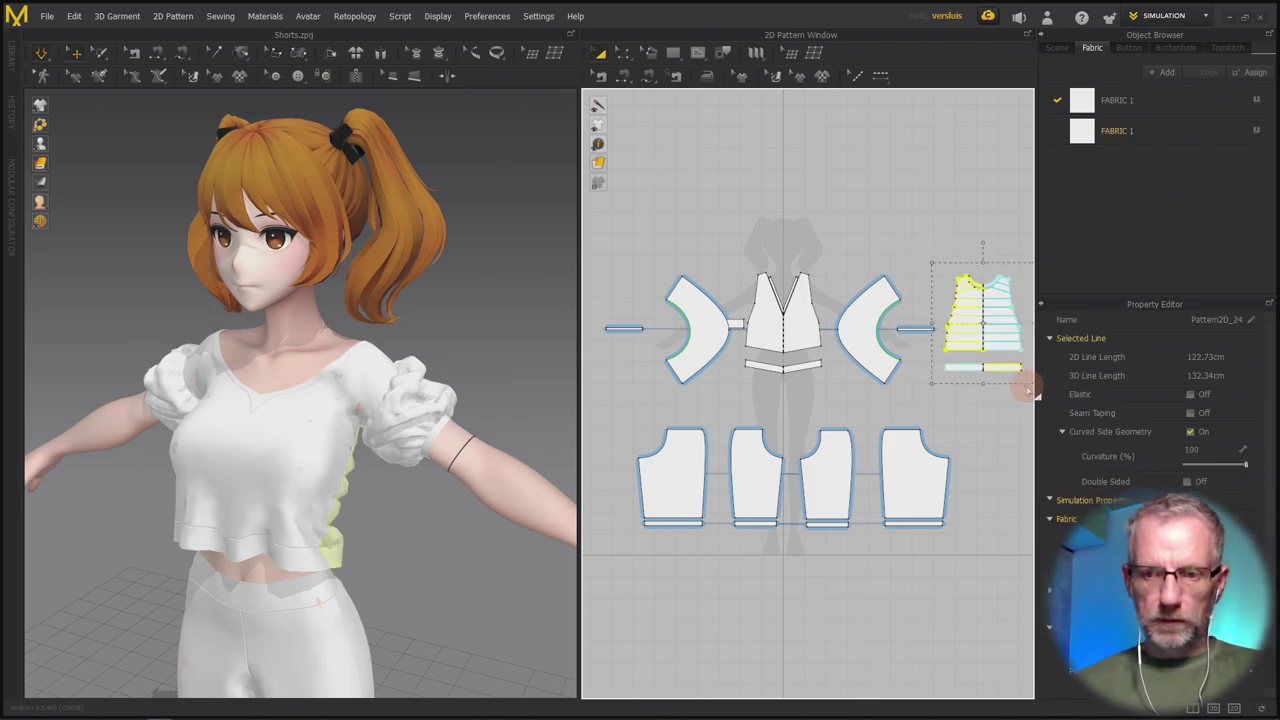
# Add both puff sleeves, the front bodice, the front hem band and both sleeve cuffs to the selection.
pyautogui.keyDown('shift'); pyautogui.click(861, 320); pyautogui.keyUp('shift')
pyautogui.keyDown('shift'); pyautogui.click(706, 334); pyautogui.keyUp('shift')
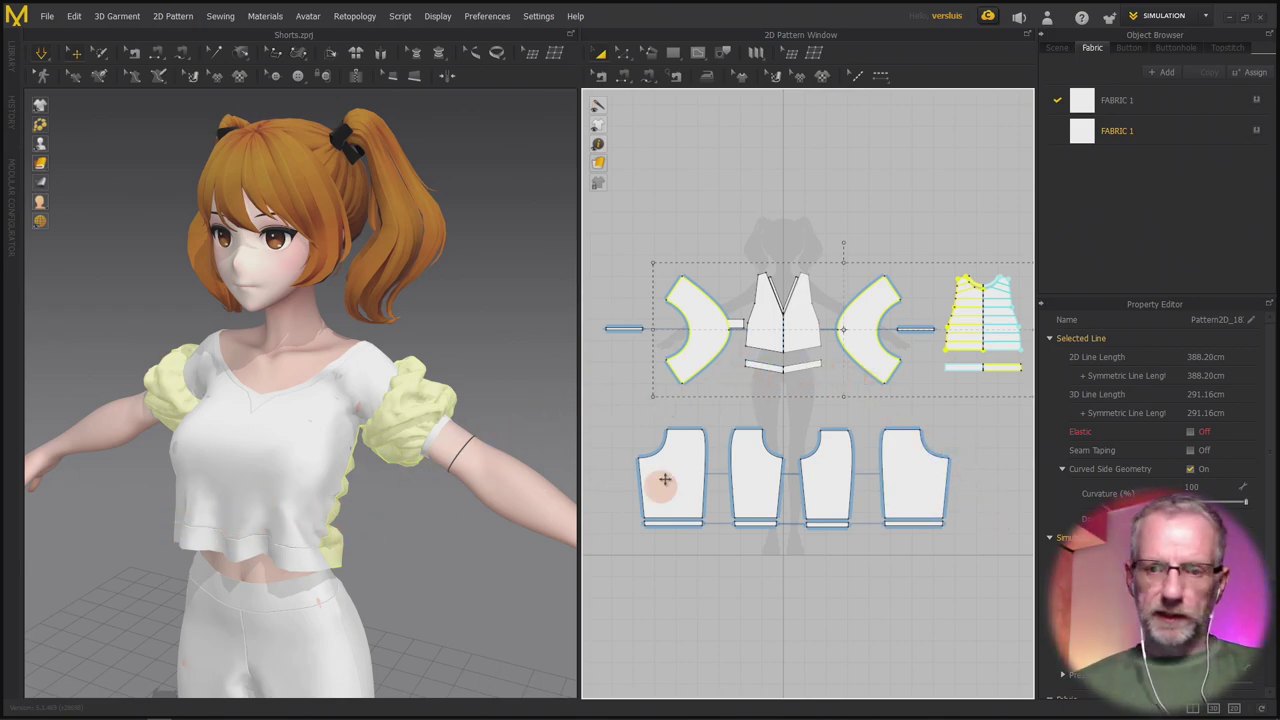
pyautogui.click(777, 326)
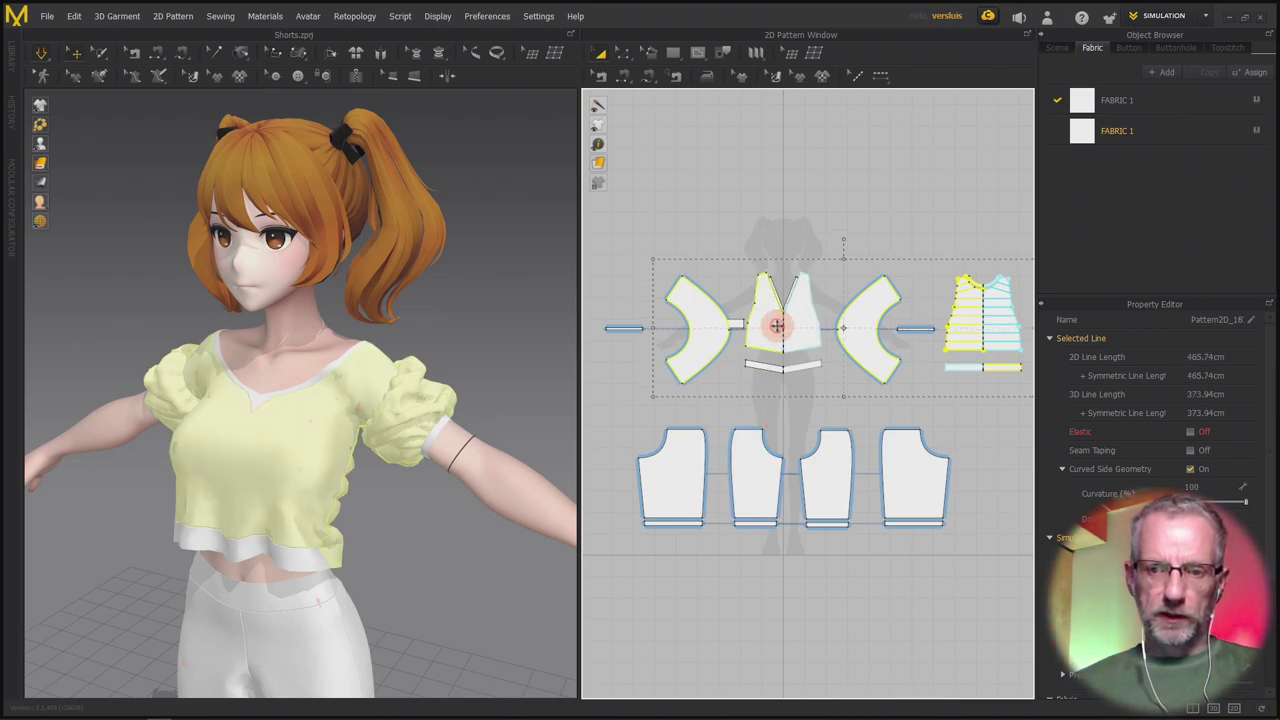
pyautogui.keyDown('shift'); pyautogui.click(776, 366); pyautogui.keyUp('shift')
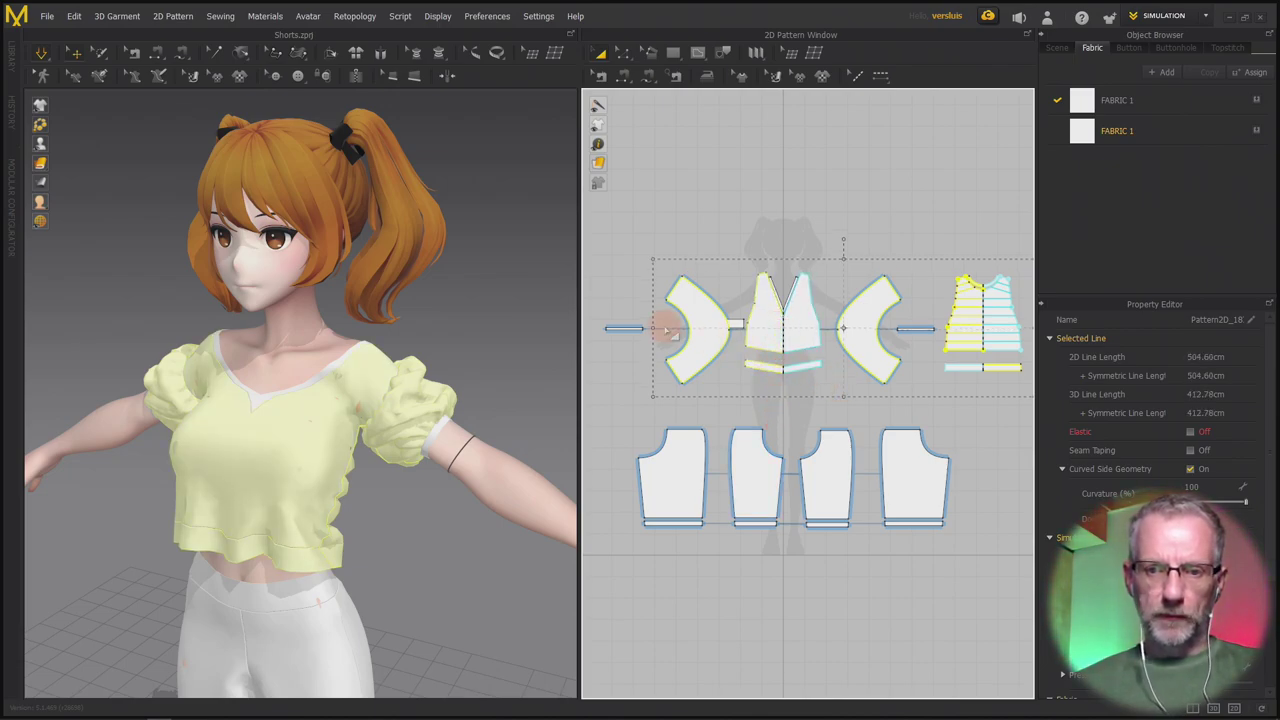
pyautogui.keyDown('shift'); pyautogui.click(622, 328); pyautogui.keyUp('shift')
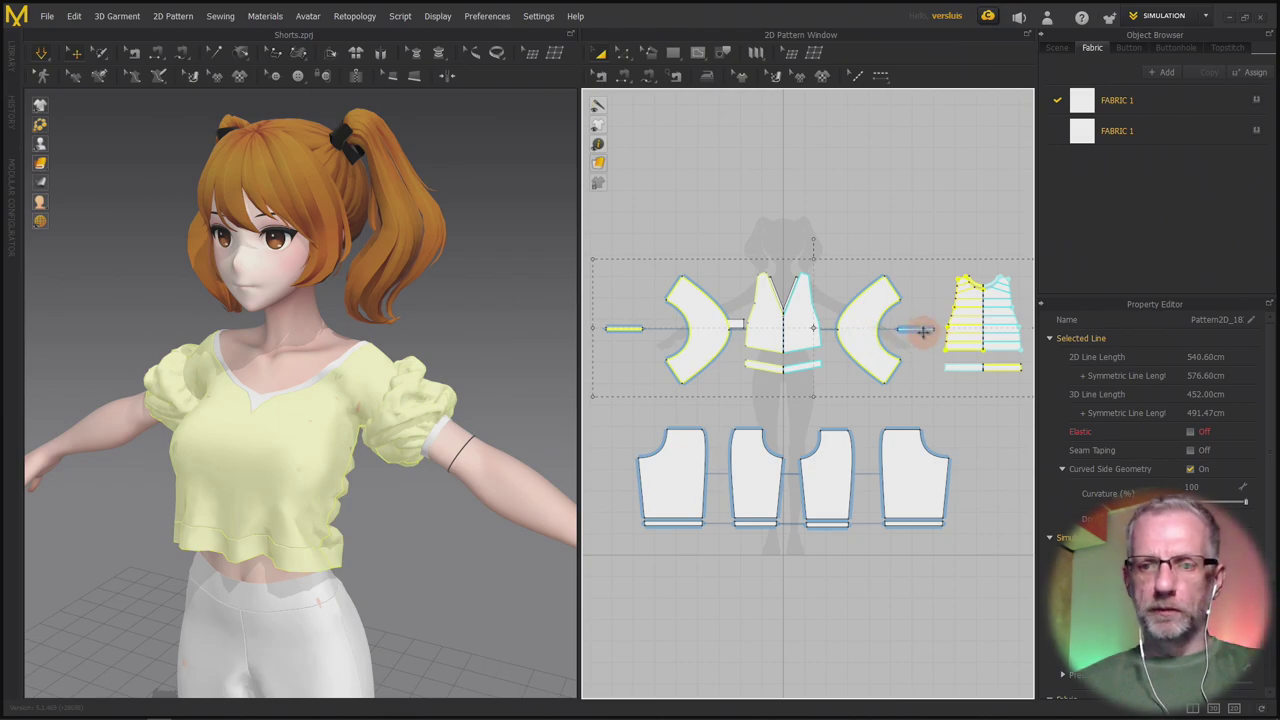
pyautogui.keyDown('shift'); pyautogui.click(918, 329); pyautogui.keyUp('shift')
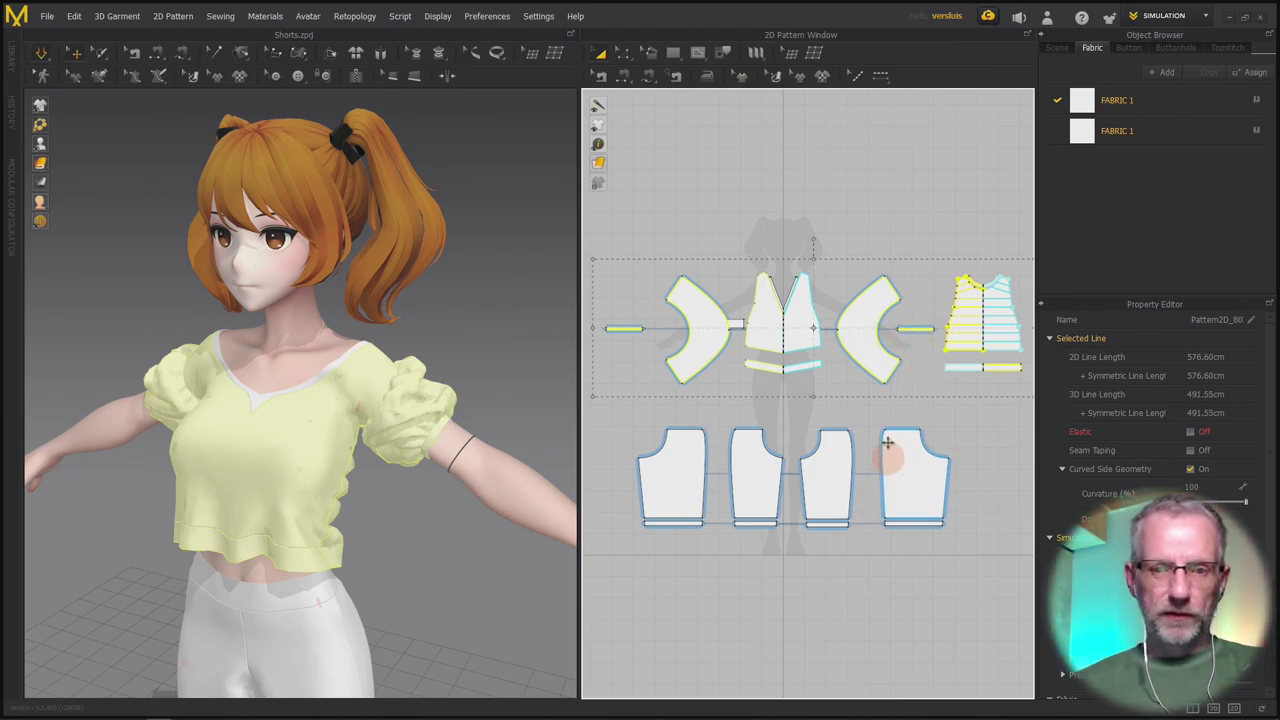
pyautogui.scroll(3, 852, 390)
pyautogui.scroll(-5, 853, 392)
pyautogui.scroll(2, 855, 395)
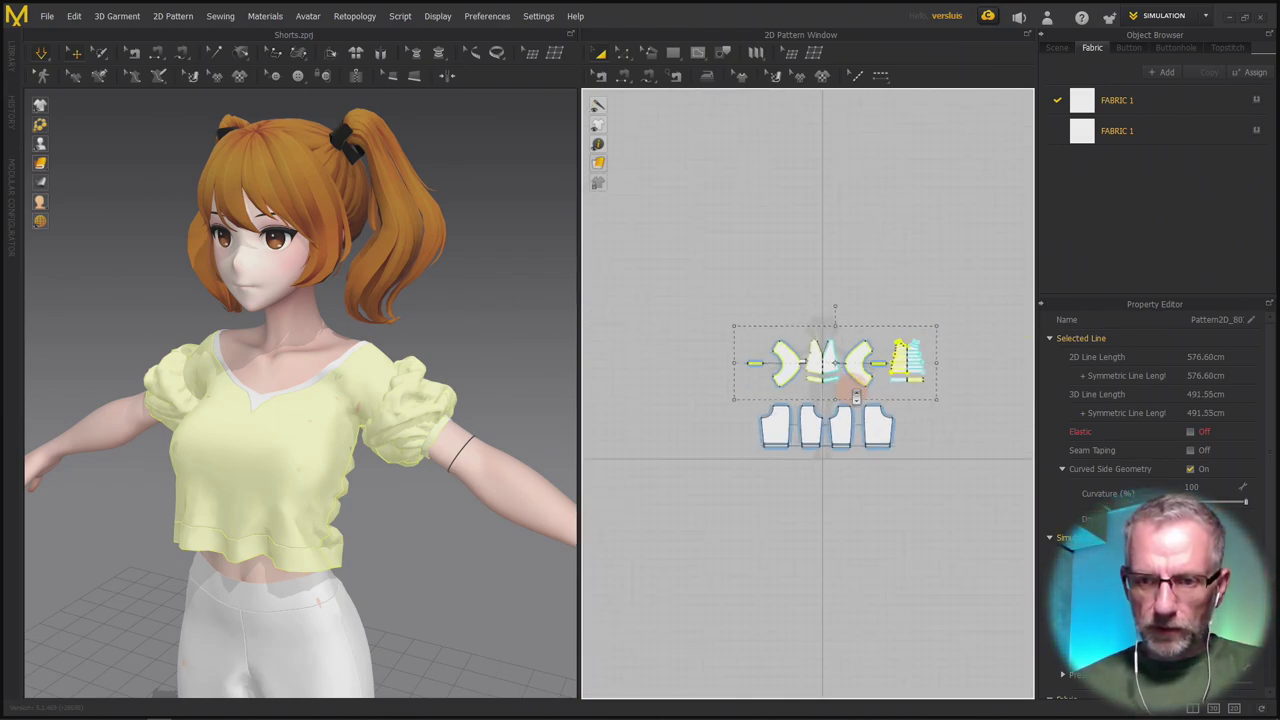
pyautogui.scroll(2, 856, 397)
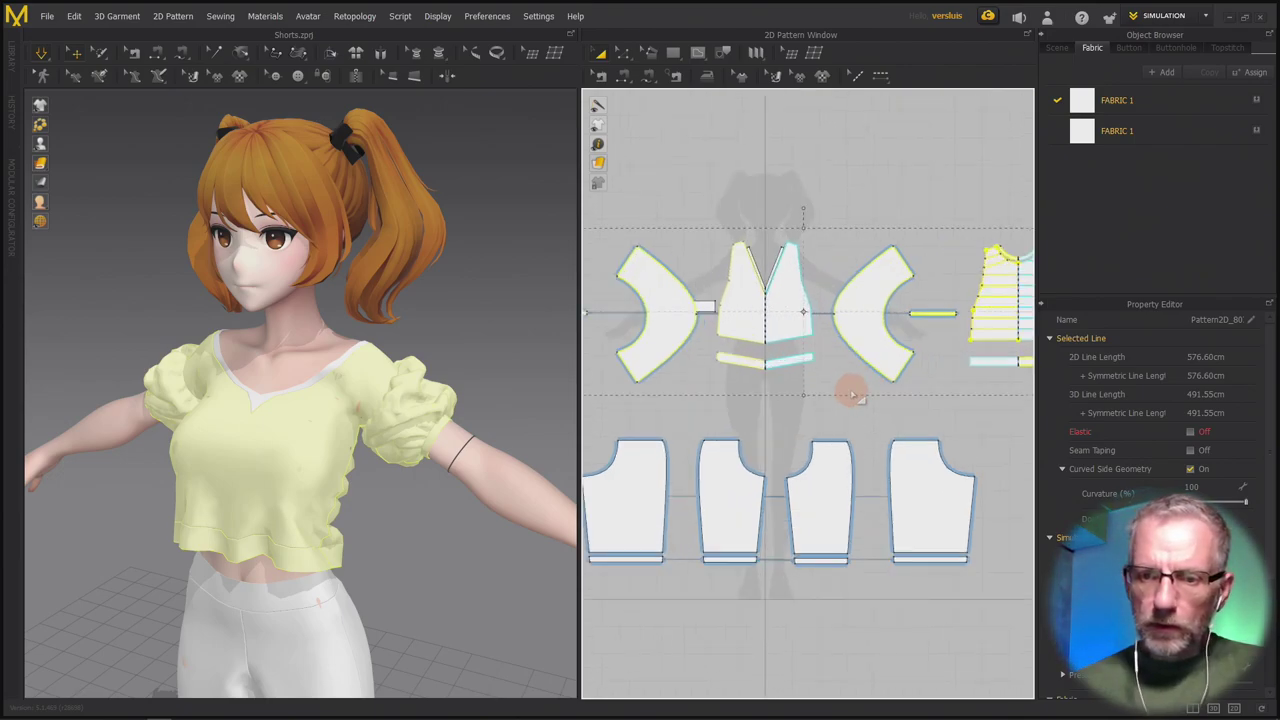
pyautogui.scroll(-4, 852, 393)
pyautogui.scroll(3, 855, 398)
pyautogui.moveTo(853, 392); pyautogui.dragTo(837, 413, button='middle')
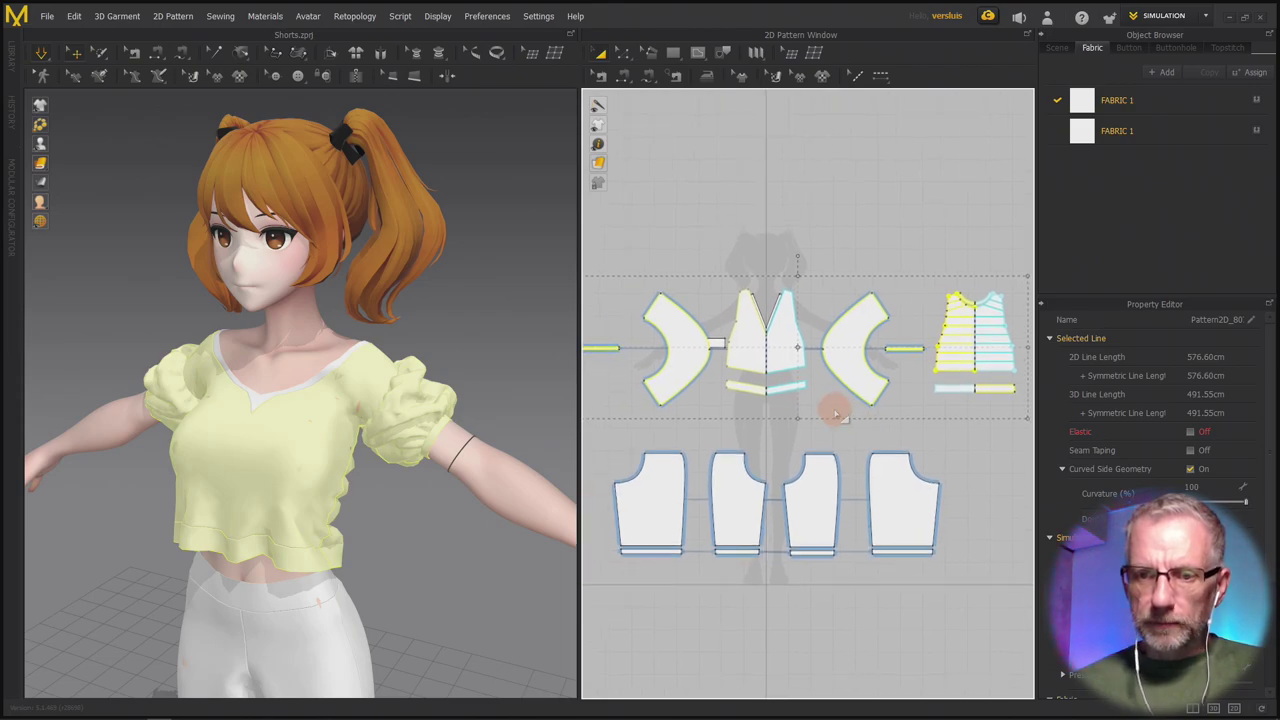
pyautogui.moveTo(836, 413); pyautogui.dragTo(884, 419, button='right')
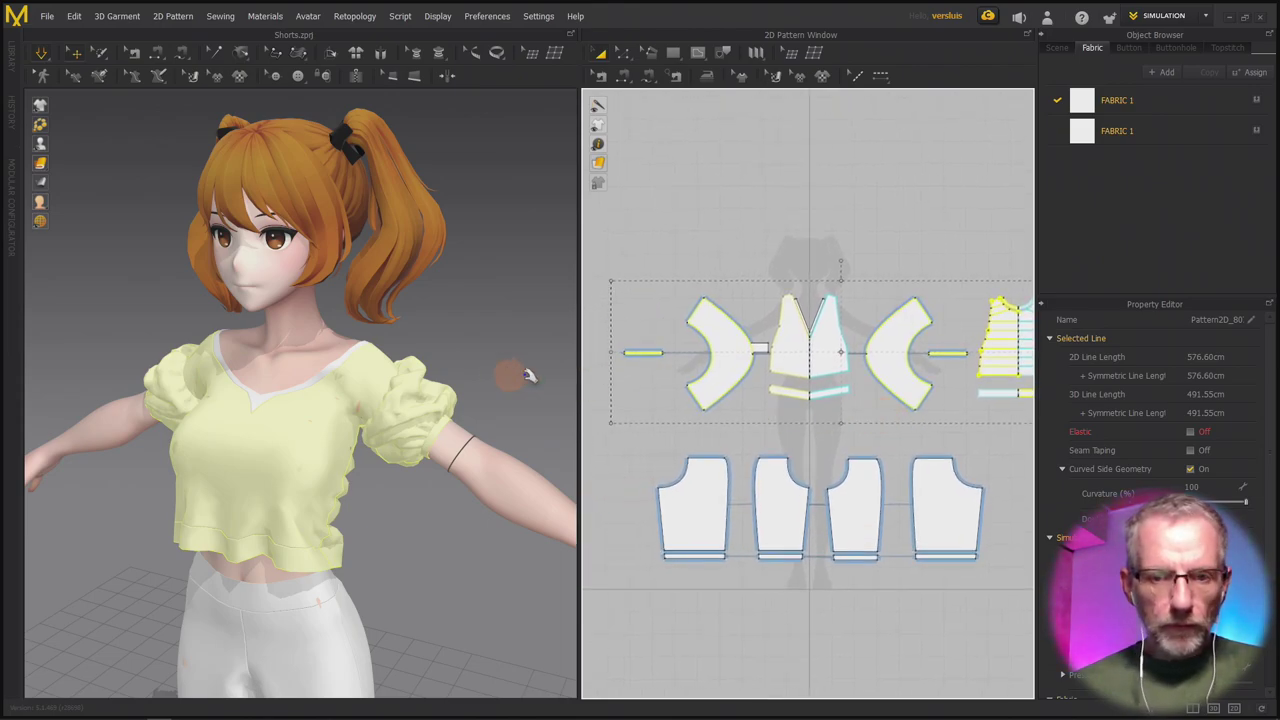
# Select all the blouse's pattern pieces, leaving out the shorts, and set their particle distance to 10 mm.
pyautogui.scroll(5, 438, 360)
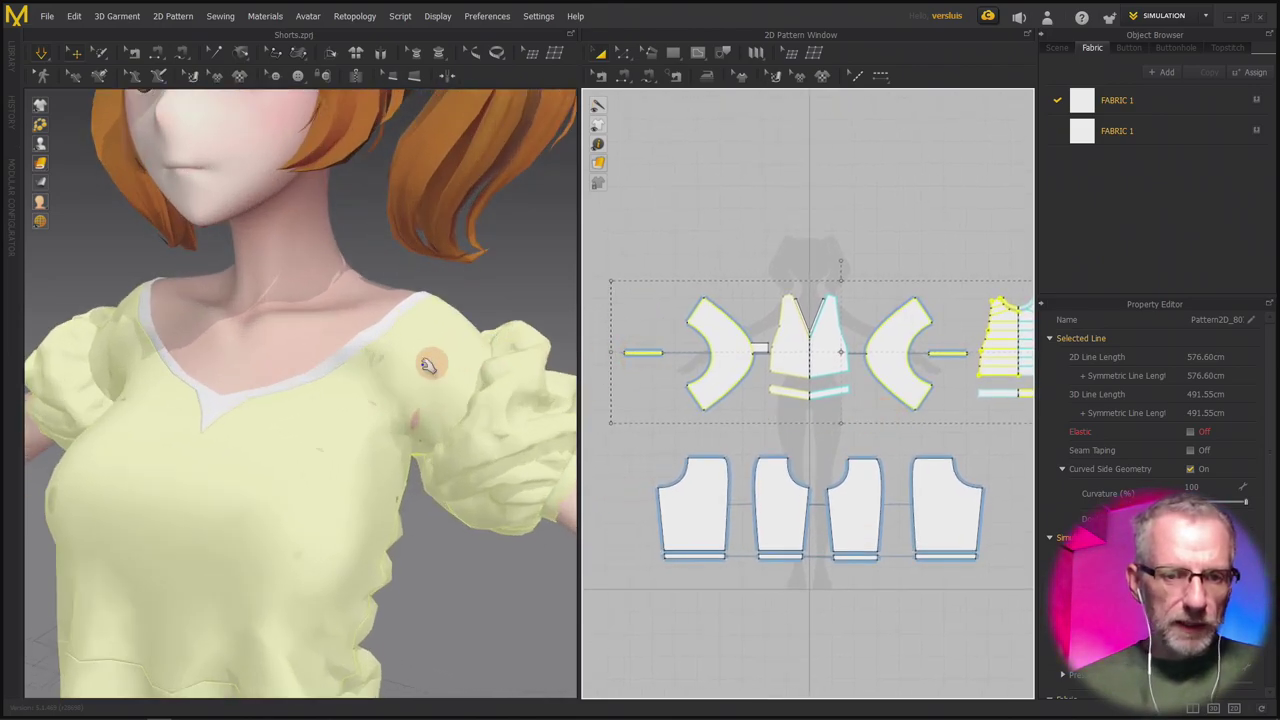
pyautogui.click(326, 371)
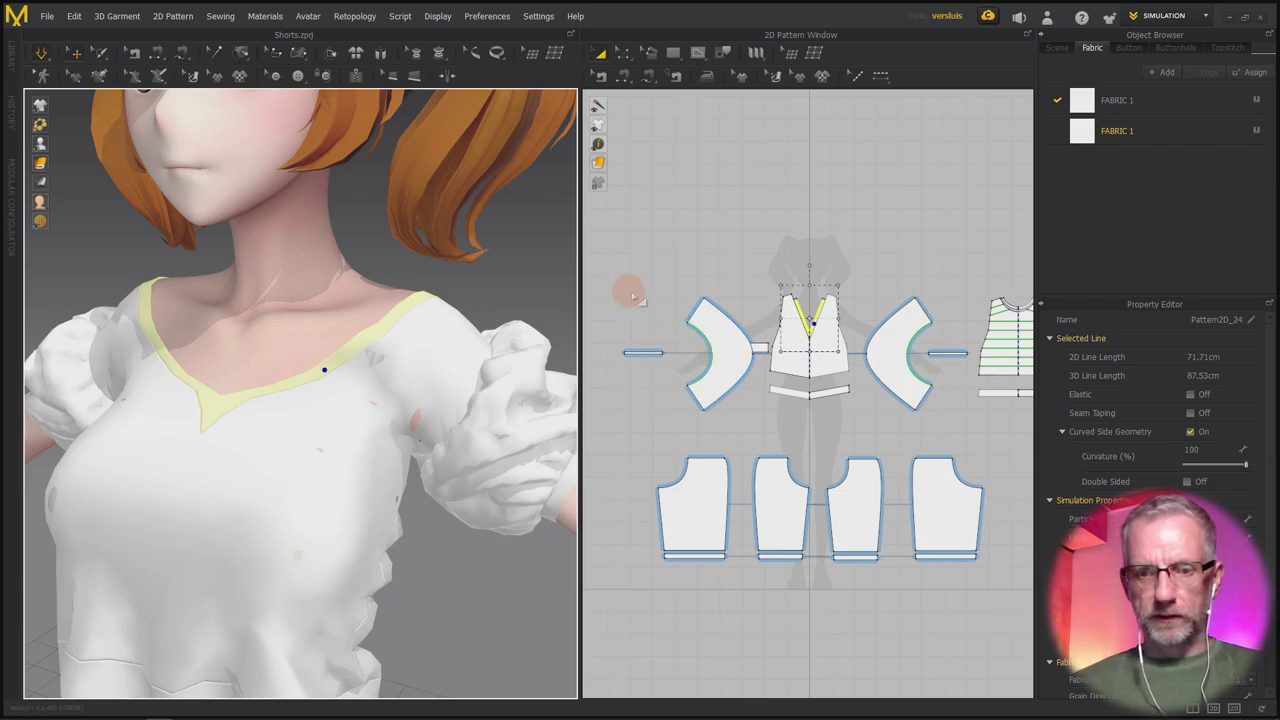
pyautogui.scroll(-3, 625, 275)
pyautogui.moveTo(611, 241); pyautogui.dragTo(931, 379)
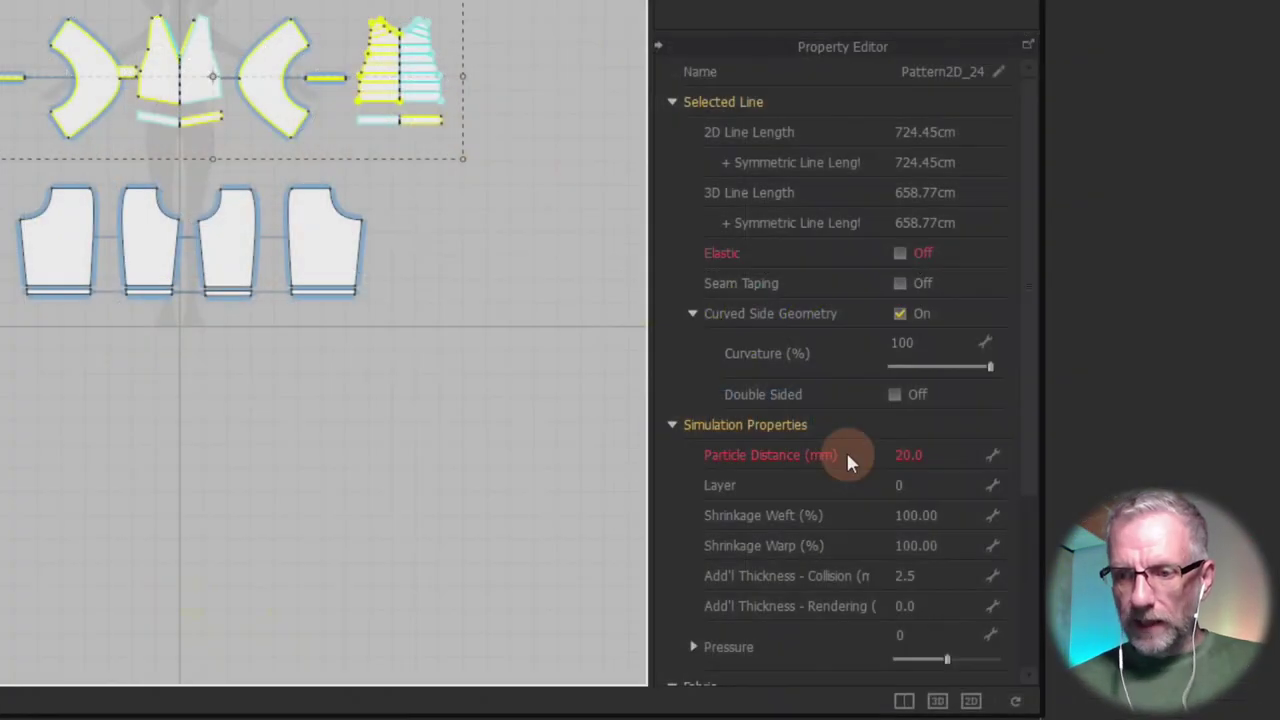
pyautogui.scroll(-3, 1157, 556)
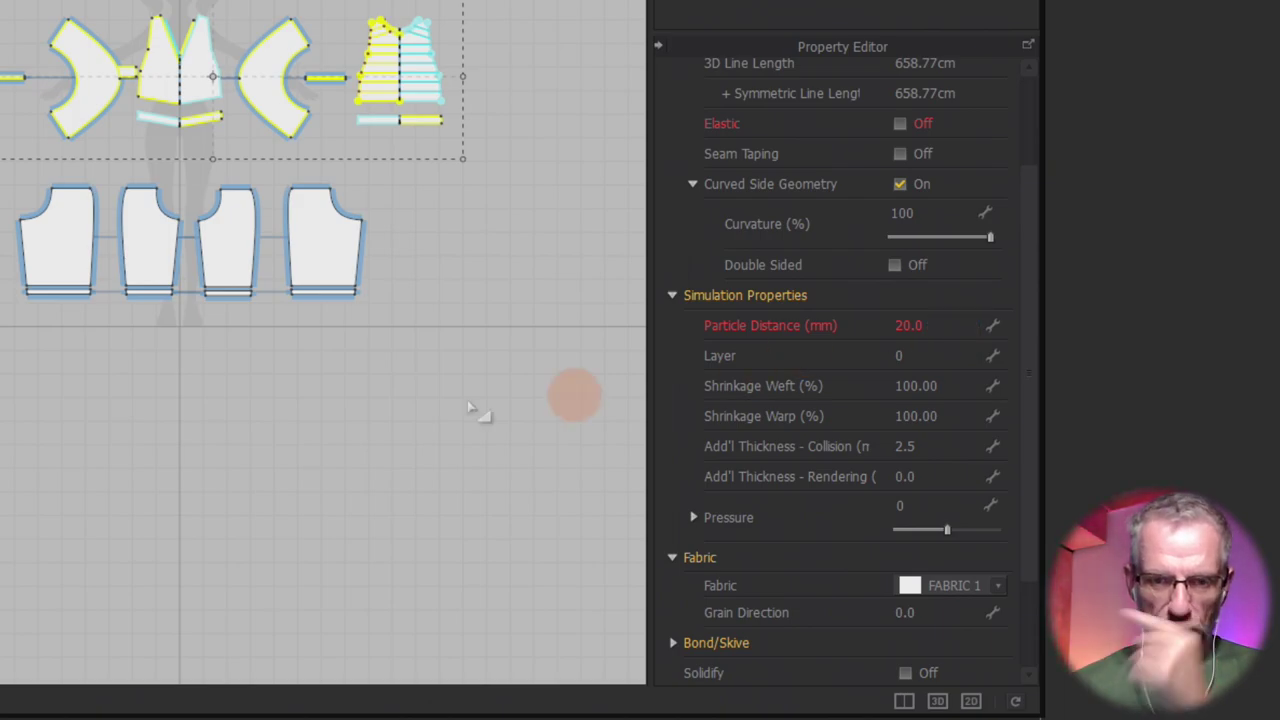
pyautogui.click(918, 327)
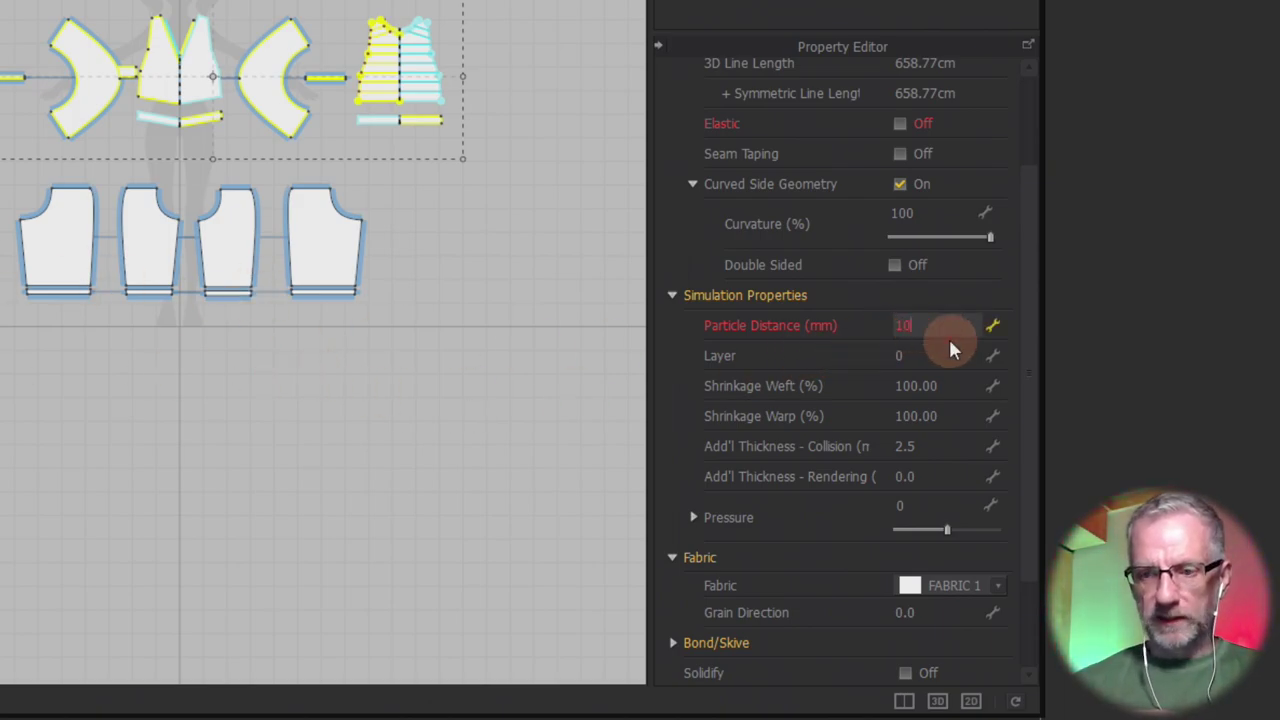
pyautogui.write('10')
pyautogui.press('Return')
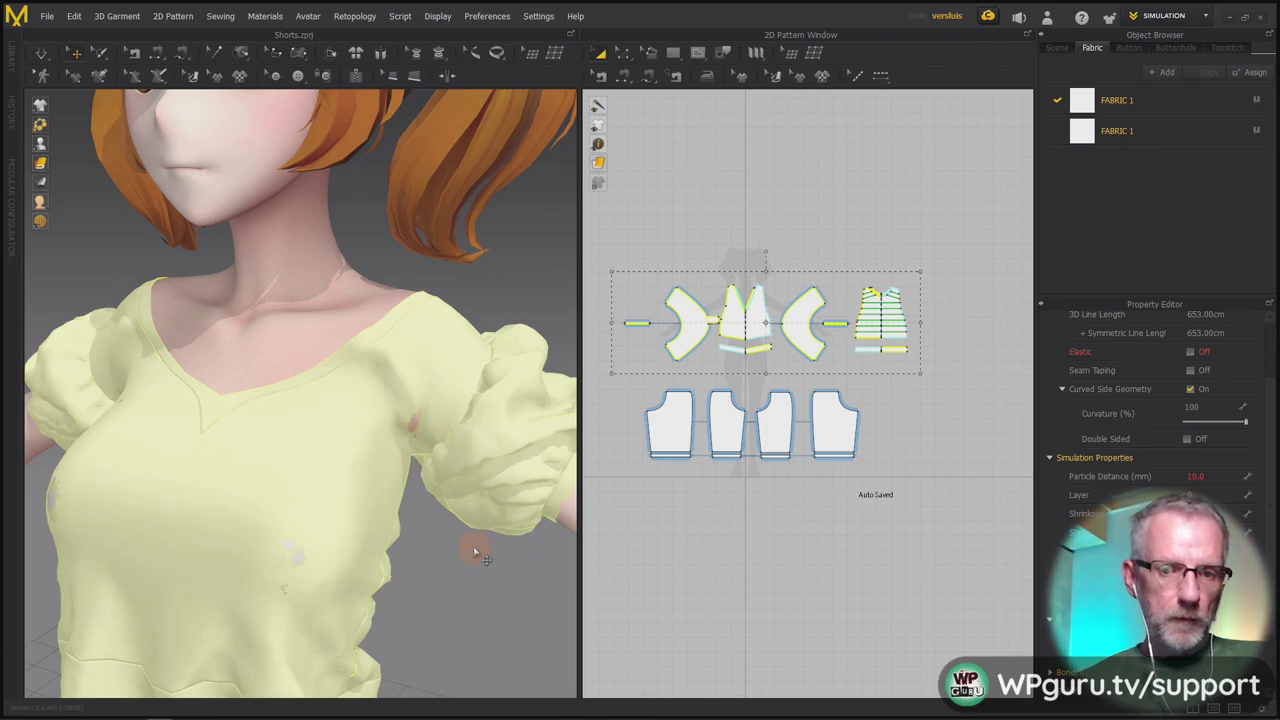
# Run the simulation on the refined blouse mesh and inspect the elastic gathers across the back up close.
pyautogui.scroll(-3, 484, 580)
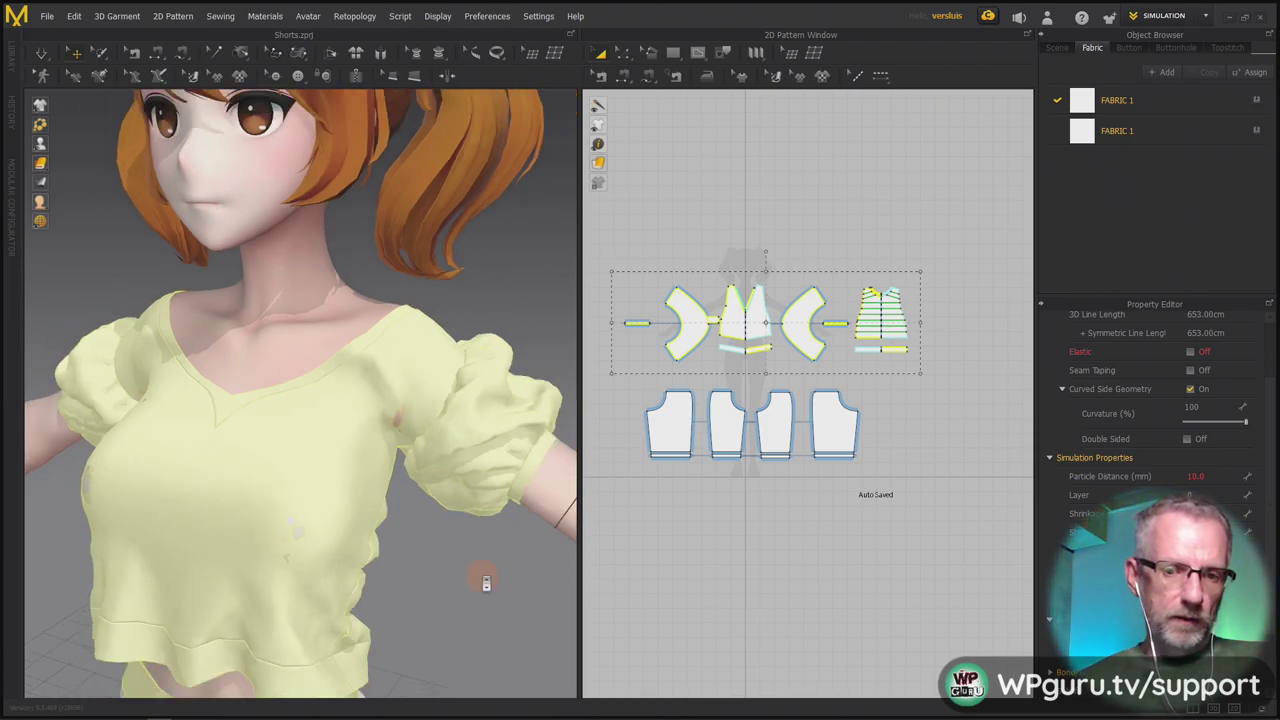
pyautogui.moveTo(480, 571); pyautogui.dragTo(244, 564, button='right')
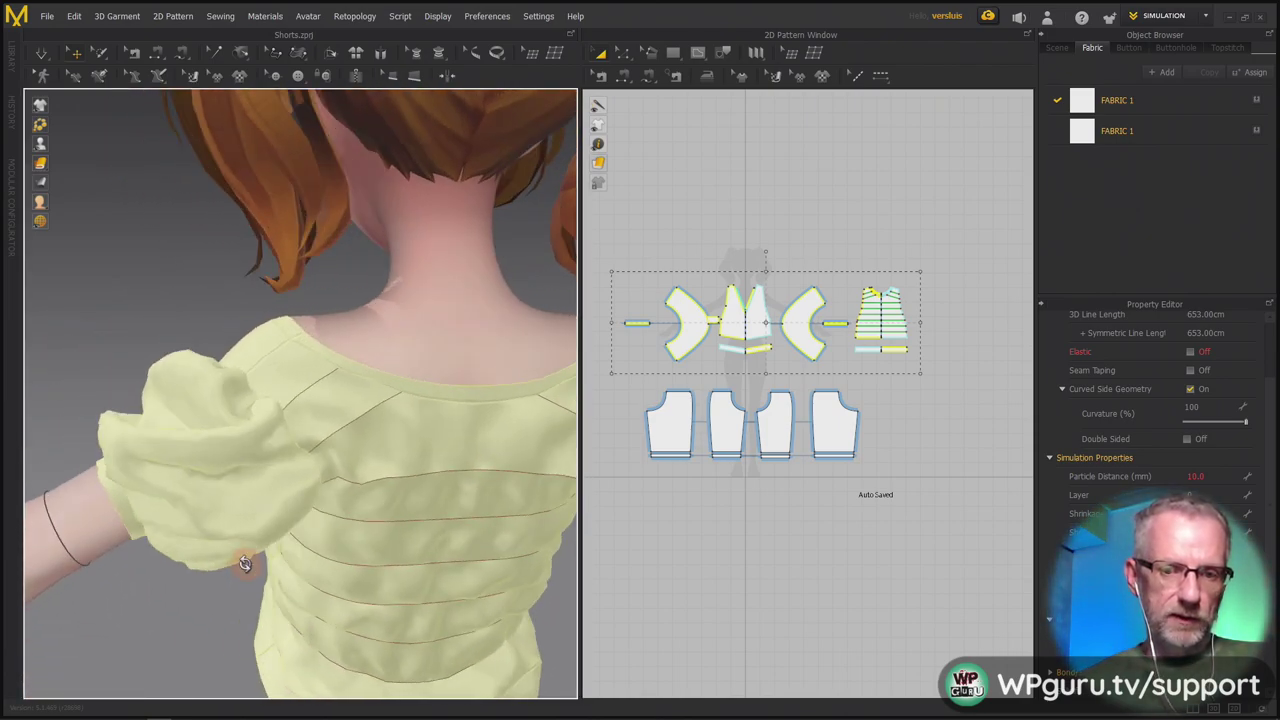
pyautogui.click(41, 55)
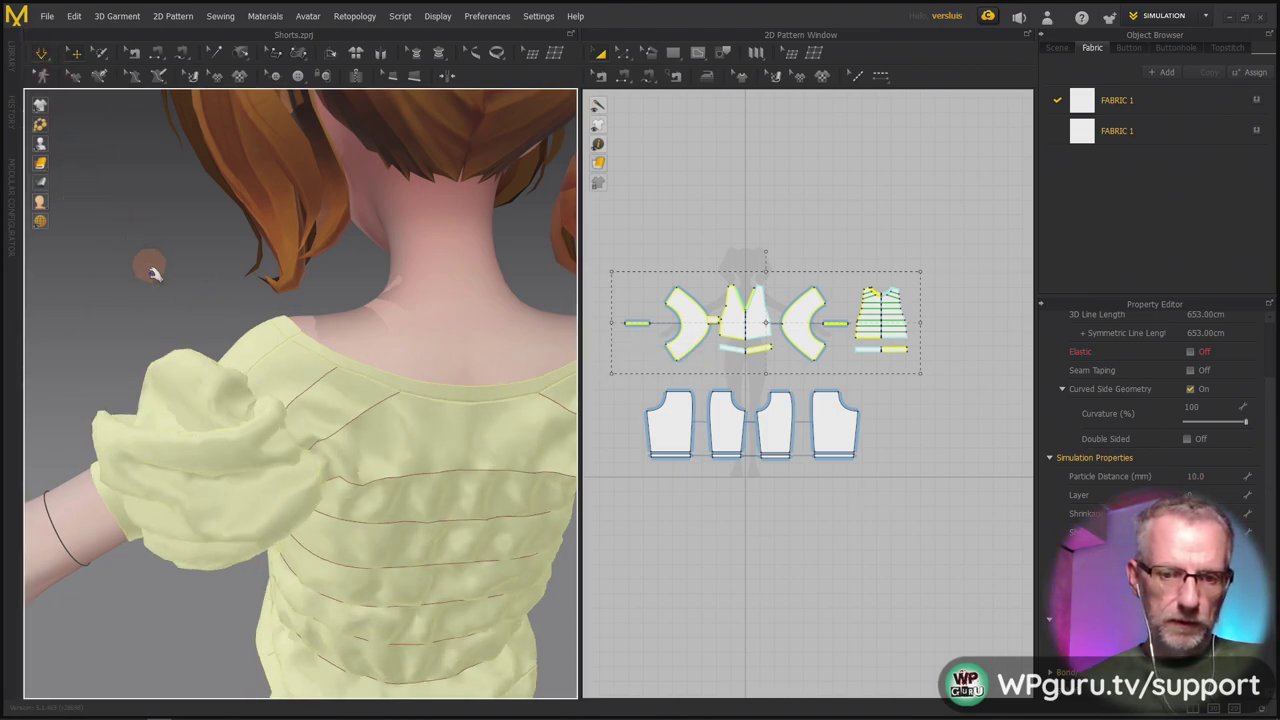
pyautogui.moveTo(160, 291); pyautogui.dragTo(129, 180, button='middle')
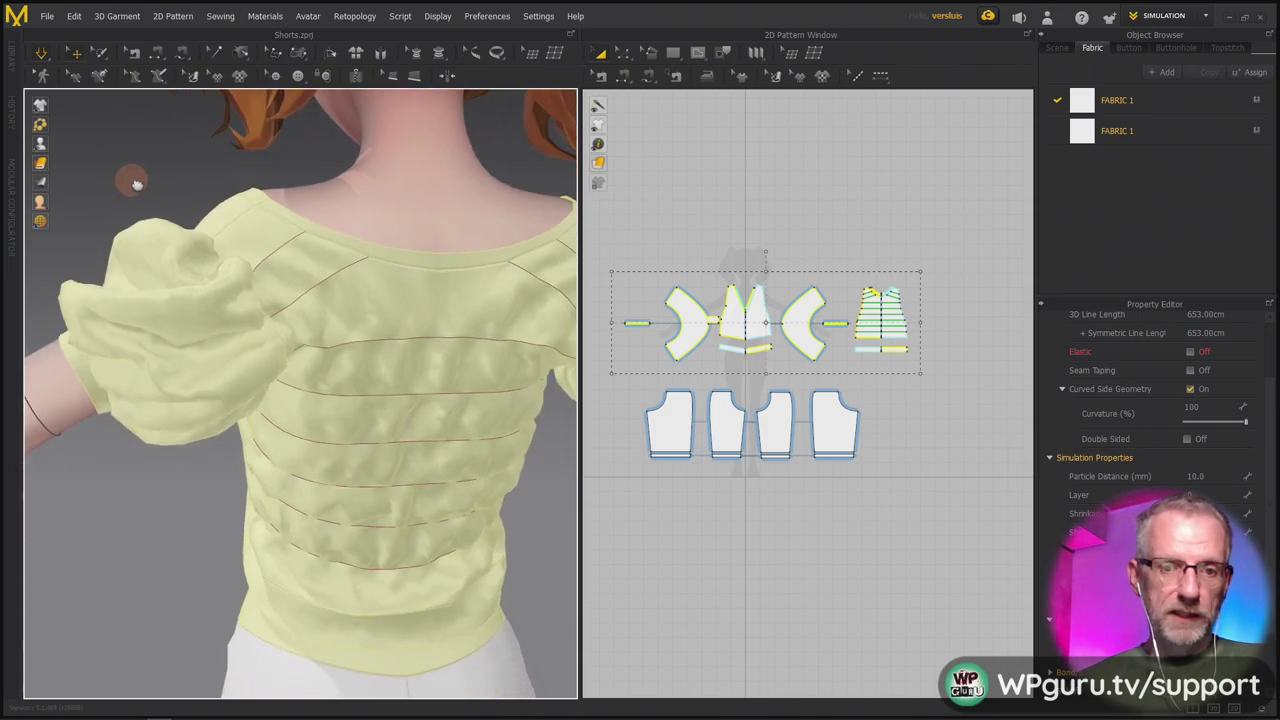
pyautogui.scroll(4, 343, 420)
pyautogui.scroll(1, 351, 421)
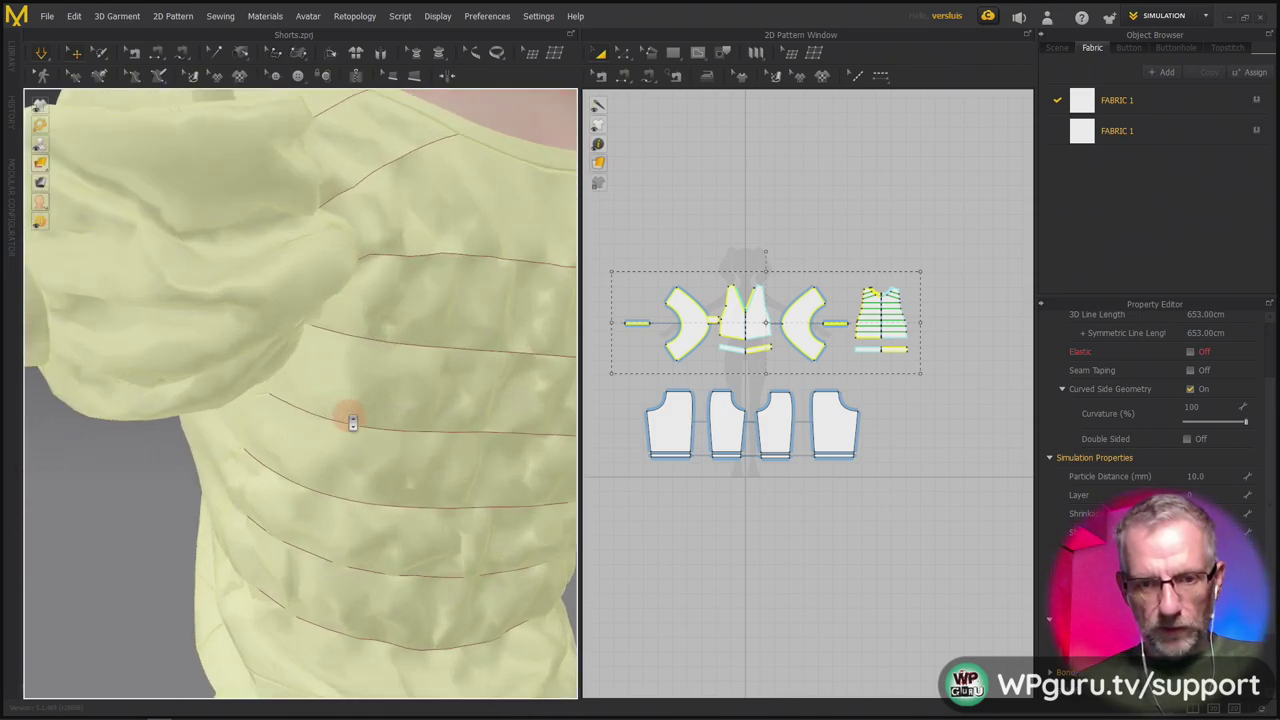
pyautogui.moveTo(351, 421); pyautogui.dragTo(237, 391, button='middle')
pyautogui.click(534, 563)
pyautogui.moveTo(526, 563); pyautogui.dragTo(416, 528, button='right')
# Examine the back hem band and gathered back panel, checking the blouse from the side and front.
pyautogui.click(312, 556)
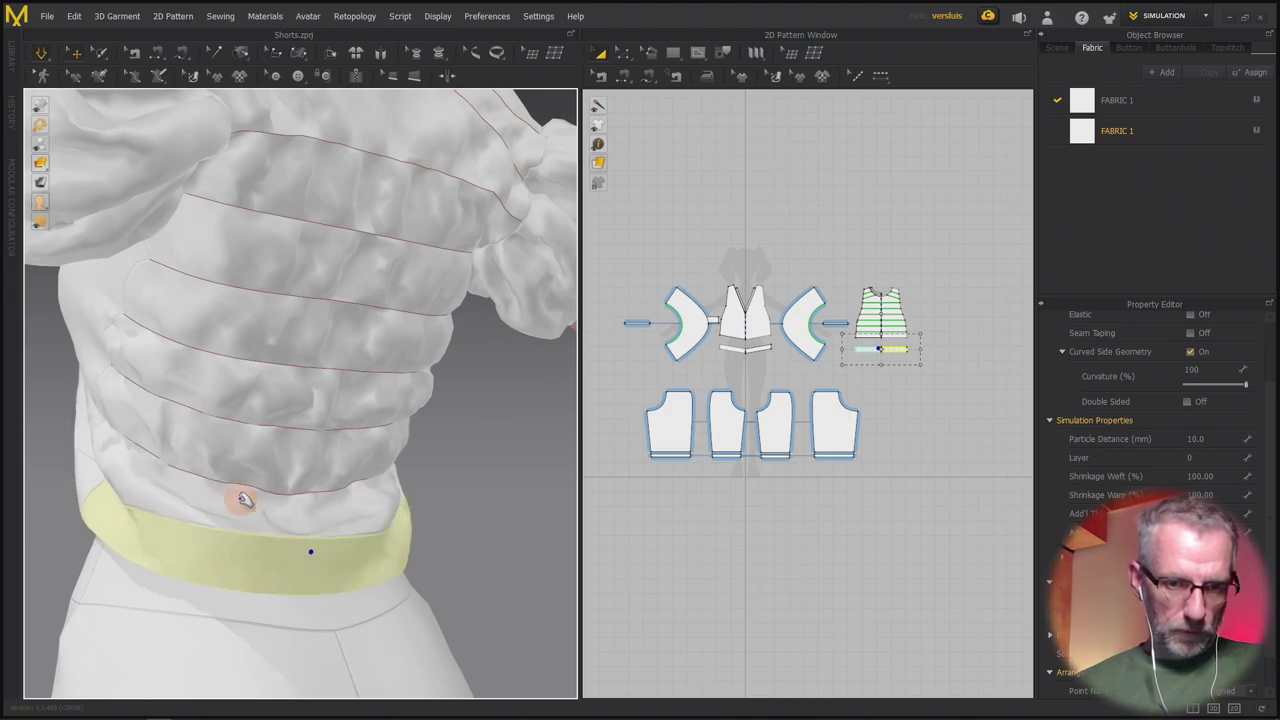
pyautogui.click(243, 434)
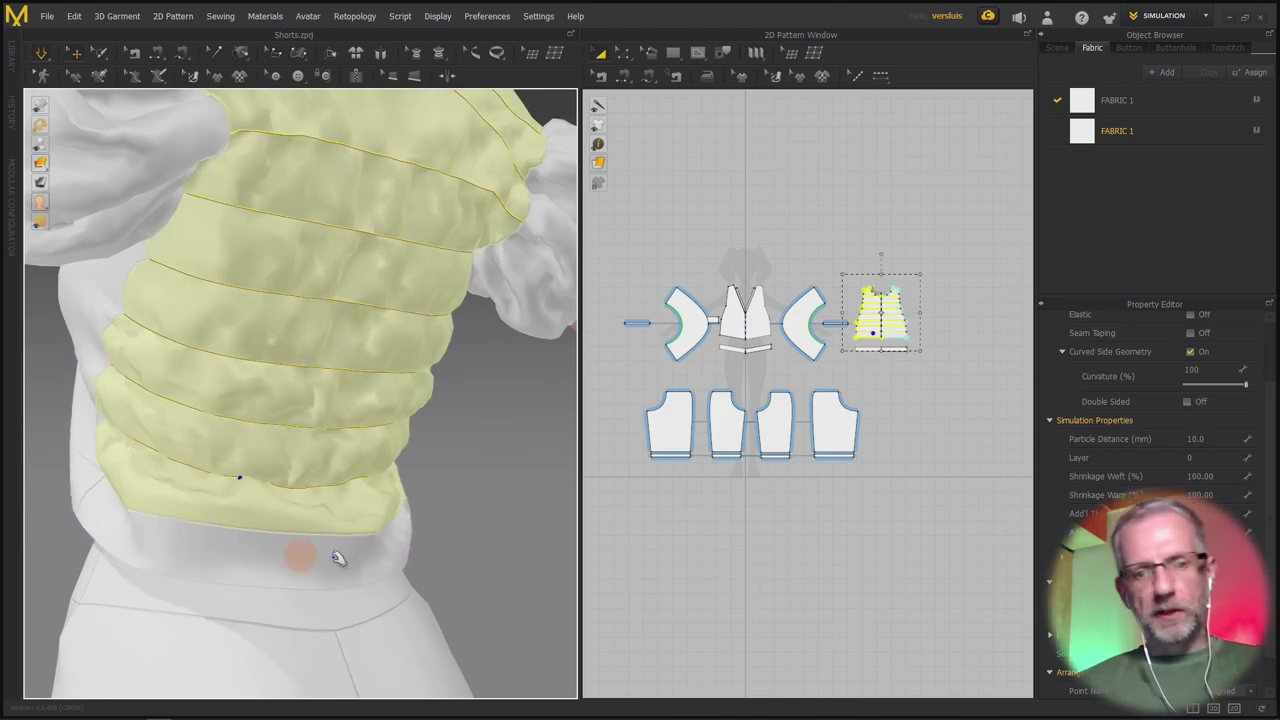
pyautogui.moveTo(322, 553); pyautogui.dragTo(650, 586, button='right')
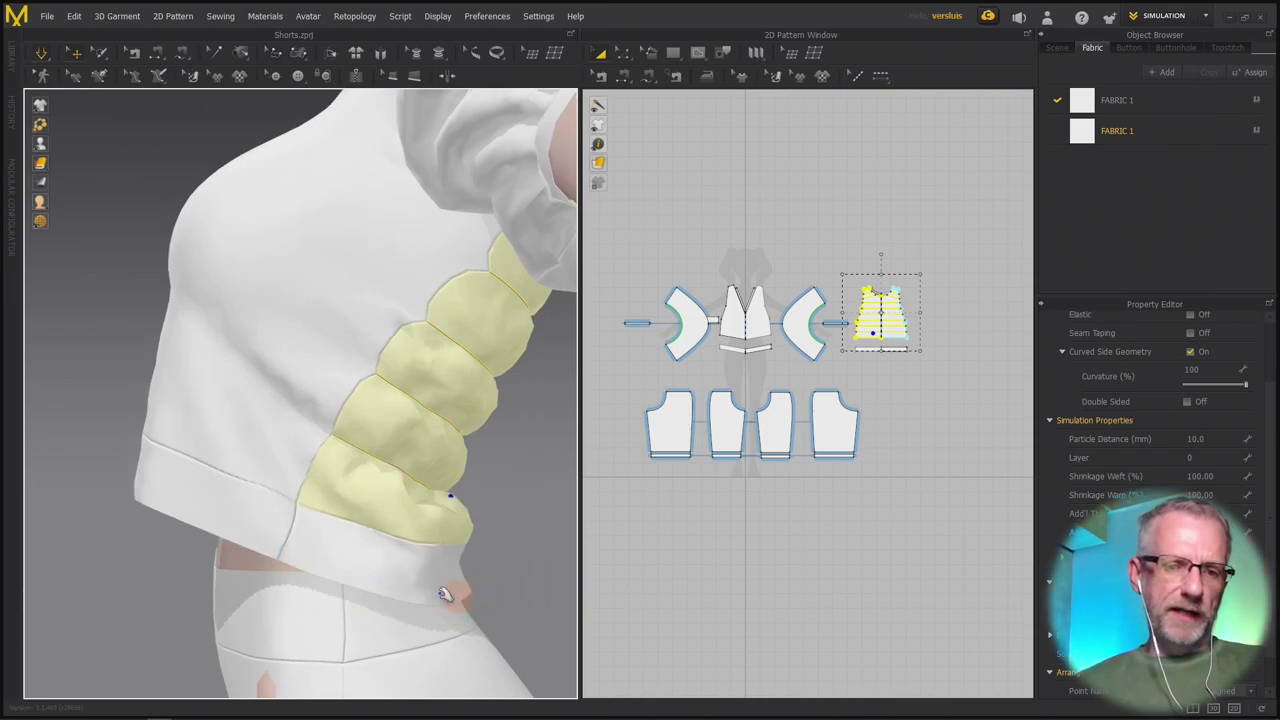
pyautogui.moveTo(346, 581); pyautogui.dragTo(486, 600, button='right')
pyautogui.scroll(-2, 412, 580)
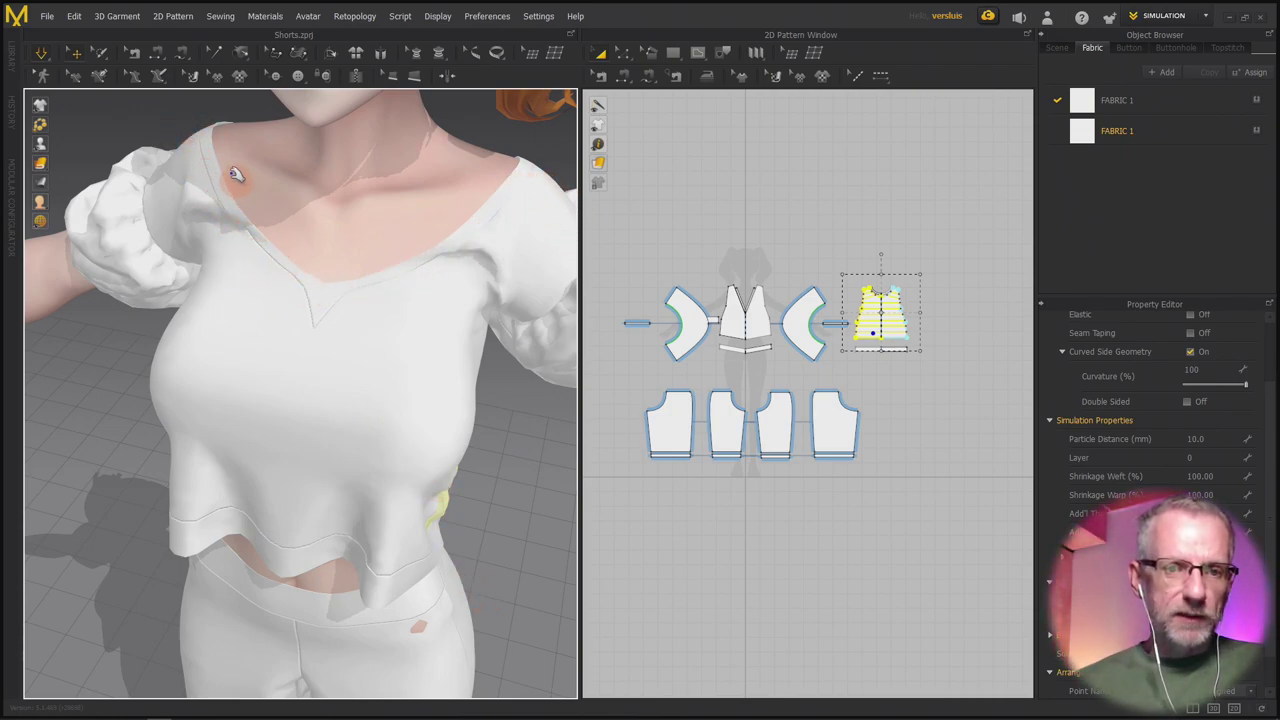
pyautogui.moveTo(429, 265)
pyautogui.mouseDown(button='right')
pyautogui.moveTo(289, 271)
pyautogui.moveTo(174, 257)
pyautogui.moveTo(389, 369)
pyautogui.moveTo(436, 246)
pyautogui.mouseUp(button='right')
pyautogui.scroll(-4, 436, 246)
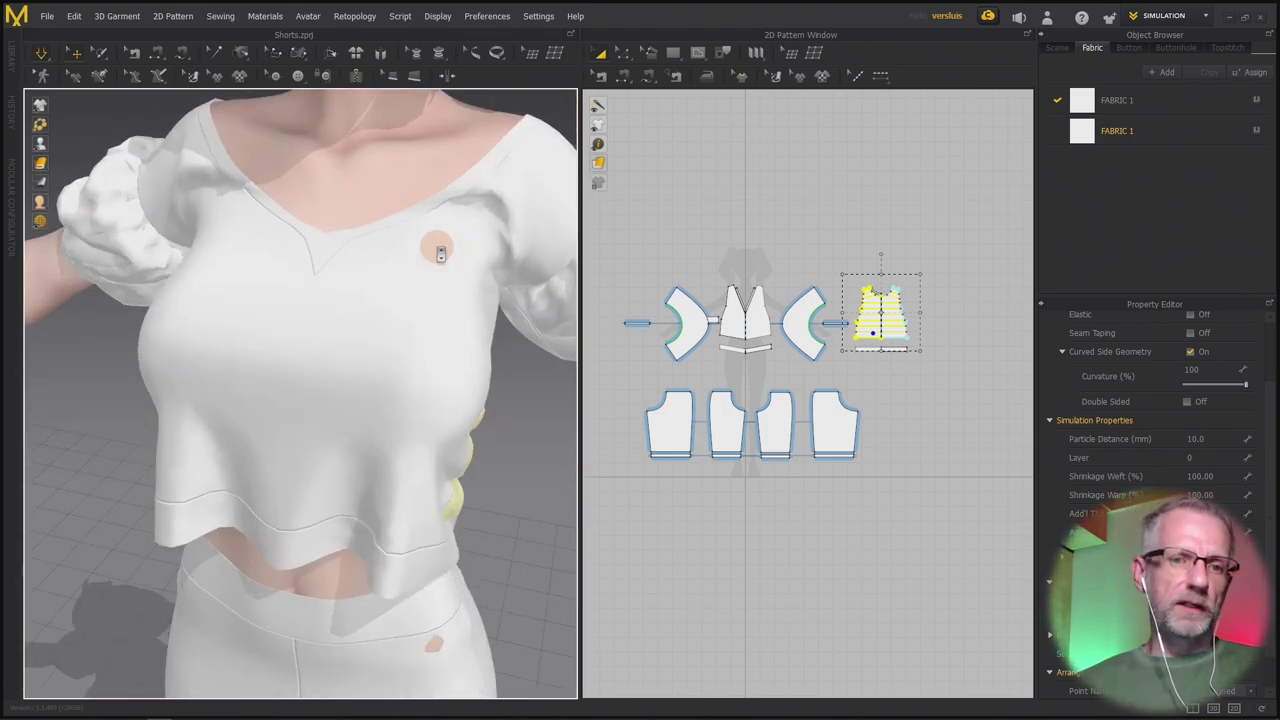
pyautogui.moveTo(340, 268); pyautogui.dragTo(423, 266, button='right')
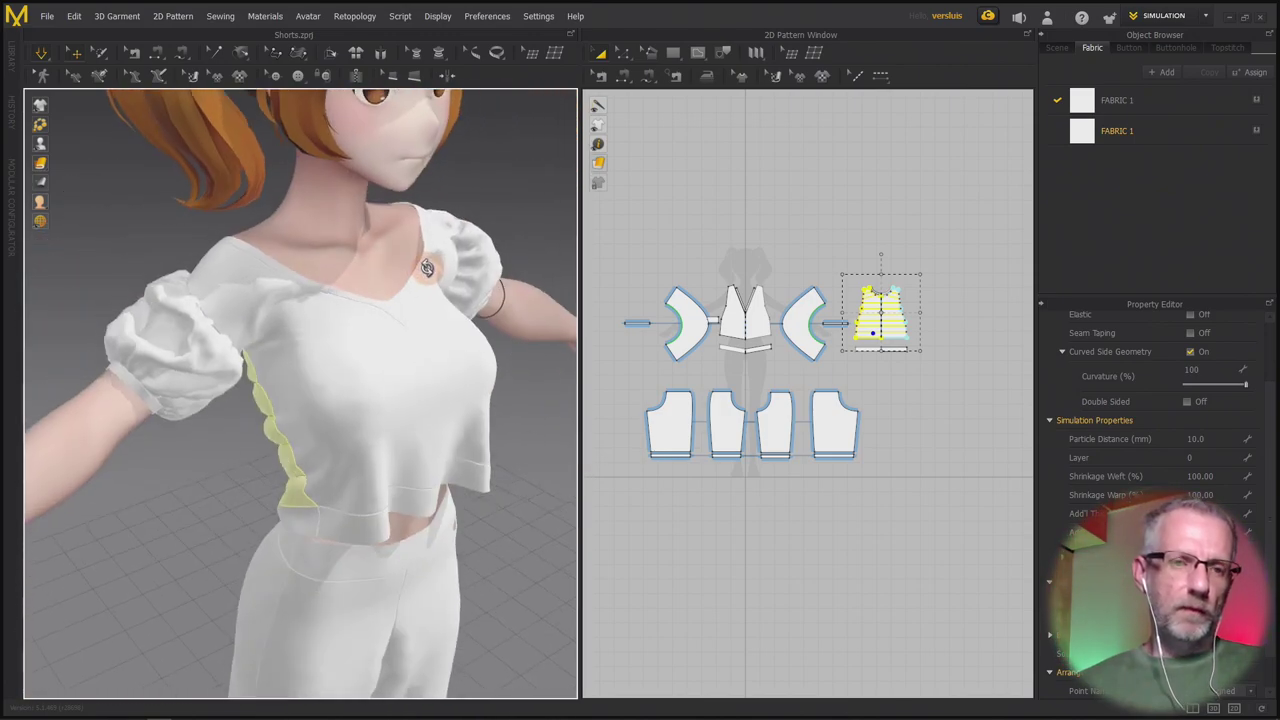
# Pull the front bodice into place at both shoulders while the blouse simulates.
pyautogui.click(245, 284)
pyautogui.moveTo(243, 273)
pyautogui.mouseDown()
pyautogui.moveTo(262, 246)
pyautogui.moveTo(240, 269)
pyautogui.mouseUp()
pyautogui.moveTo(307, 292); pyautogui.dragTo(246, 298, button='right')
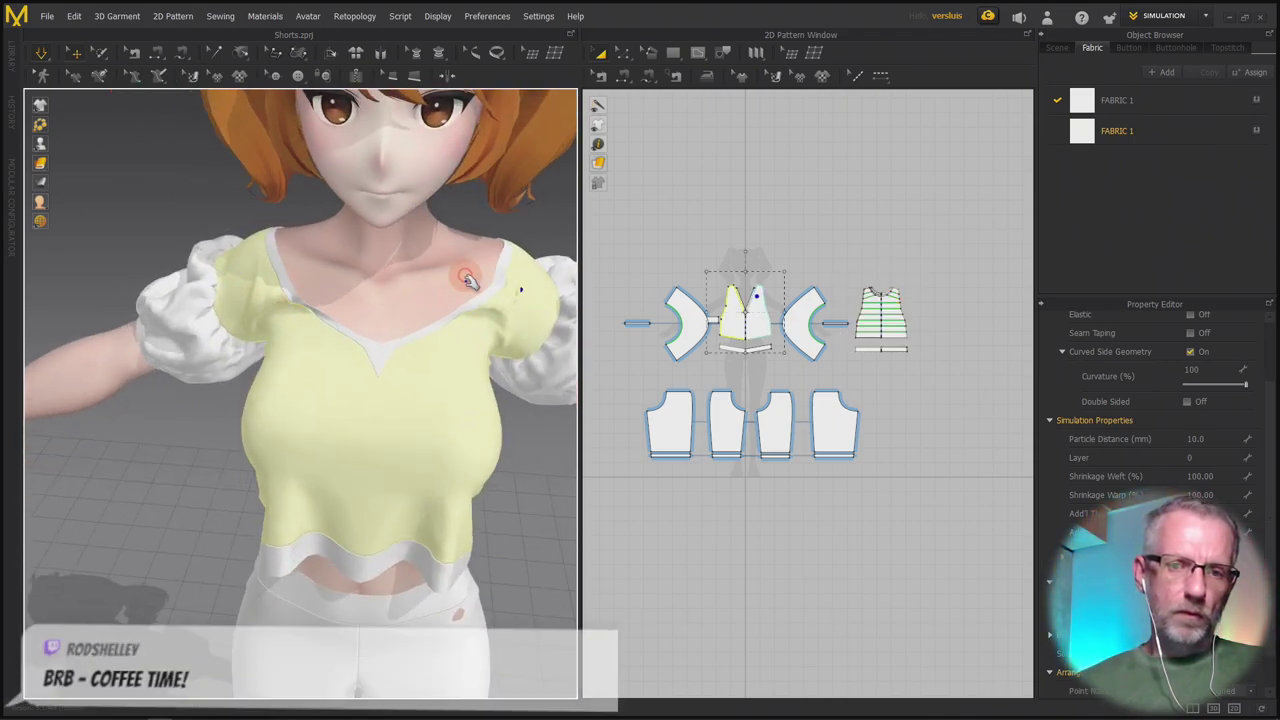
pyautogui.moveTo(294, 274); pyautogui.dragTo(333, 212)
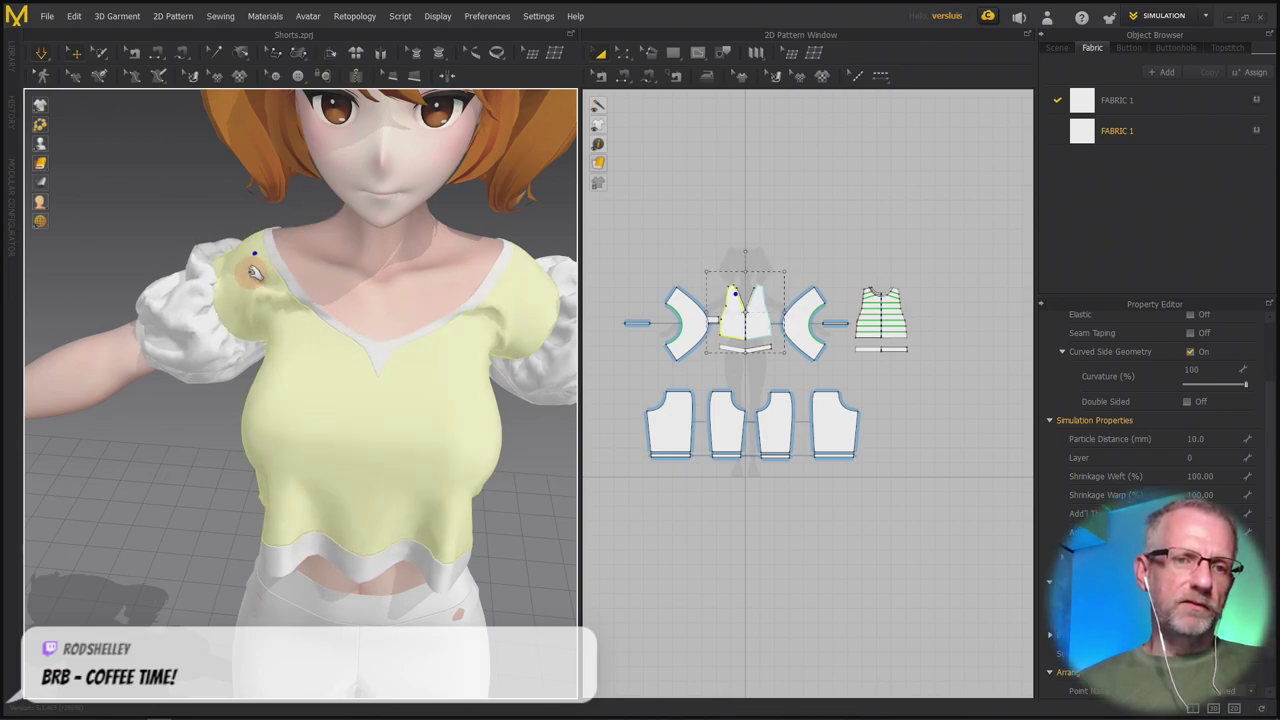
pyautogui.moveTo(400, 280); pyautogui.dragTo(324, 276, button='right')
# Select the outer and inner long edges of the front V-neckline band for pattern editing.
pyautogui.scroll(5, 690, 293)
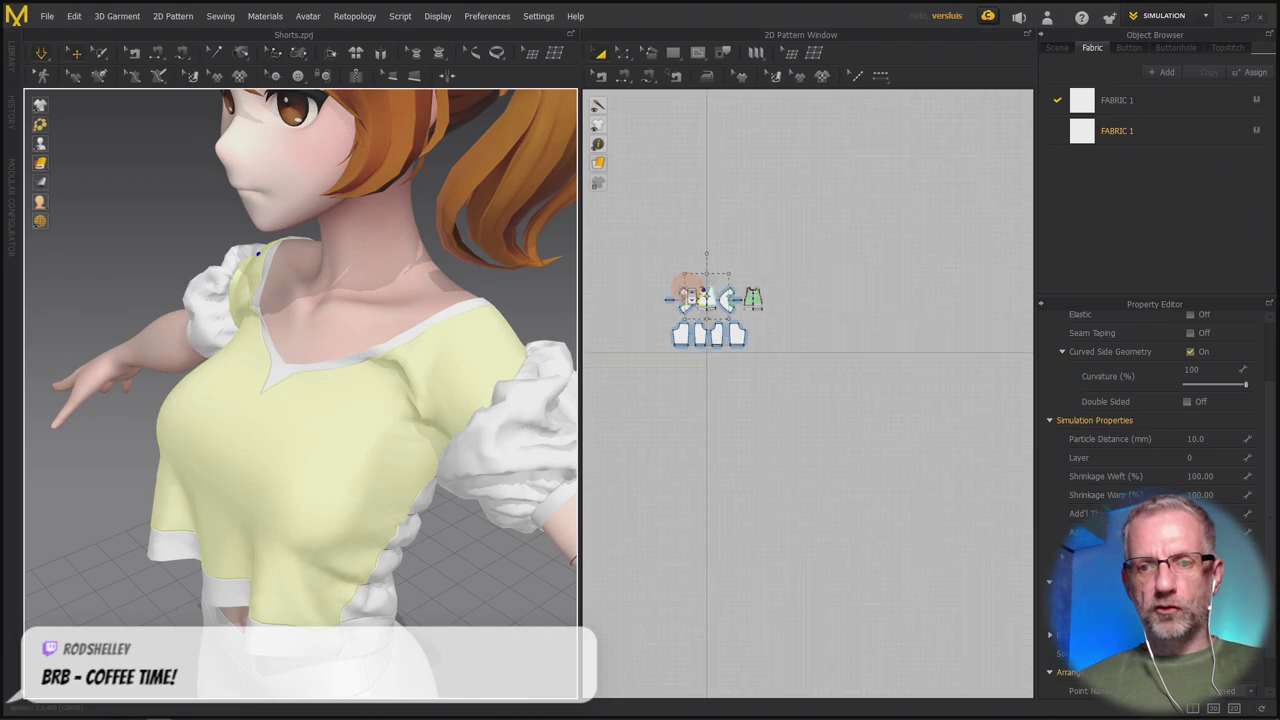
pyautogui.scroll(3, 614, 326)
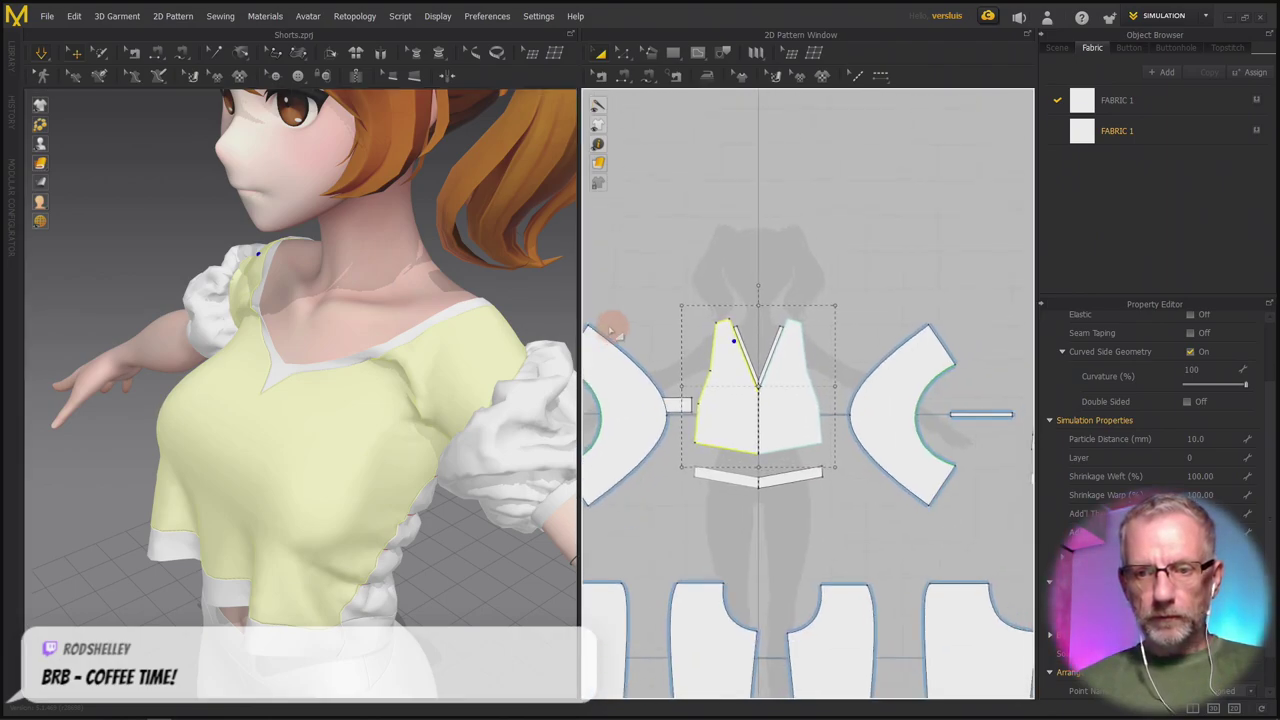
pyautogui.moveTo(849, 340); pyautogui.dragTo(717, 325, button='middle')
pyautogui.scroll(3, 713, 325)
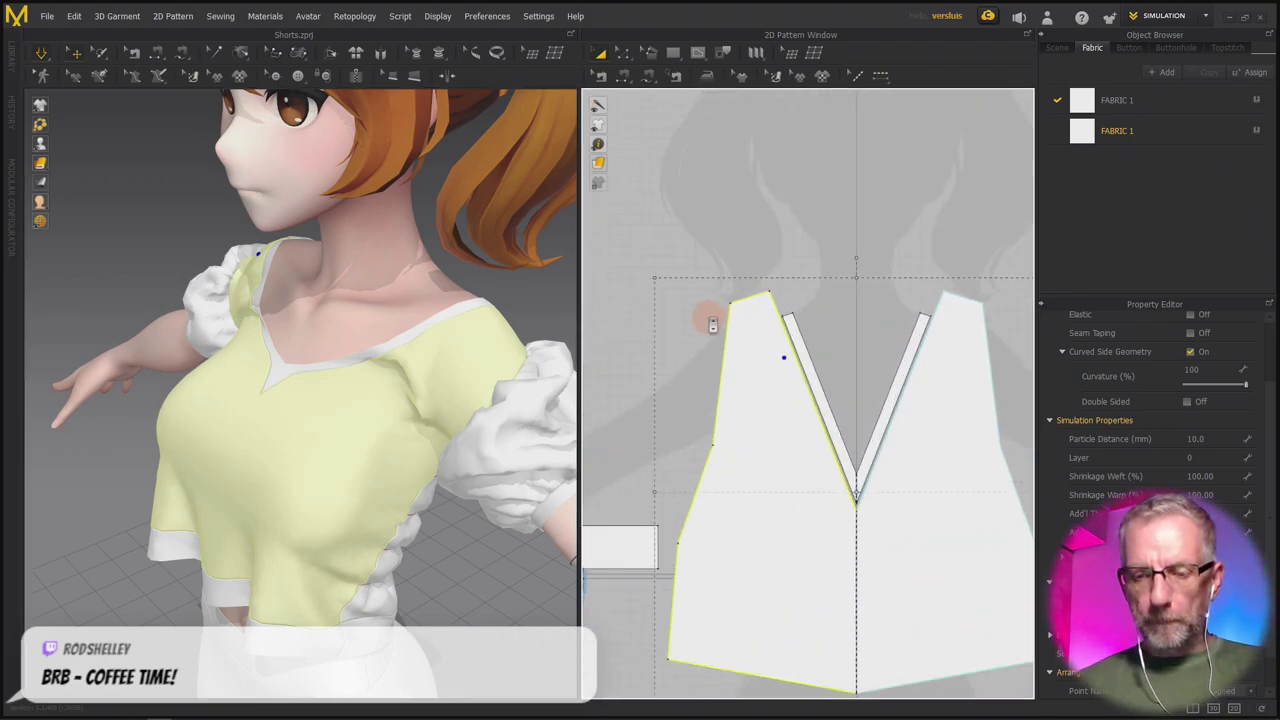
pyautogui.scroll(4, 704, 320)
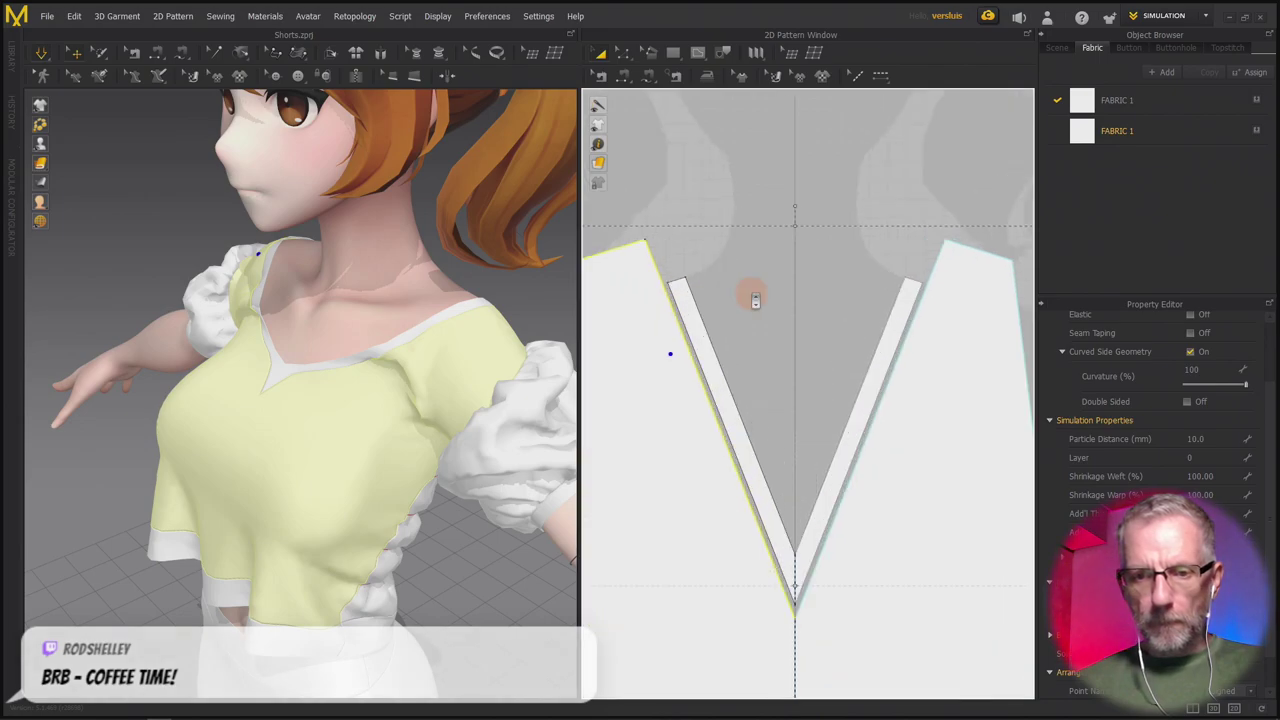
pyautogui.press('z')
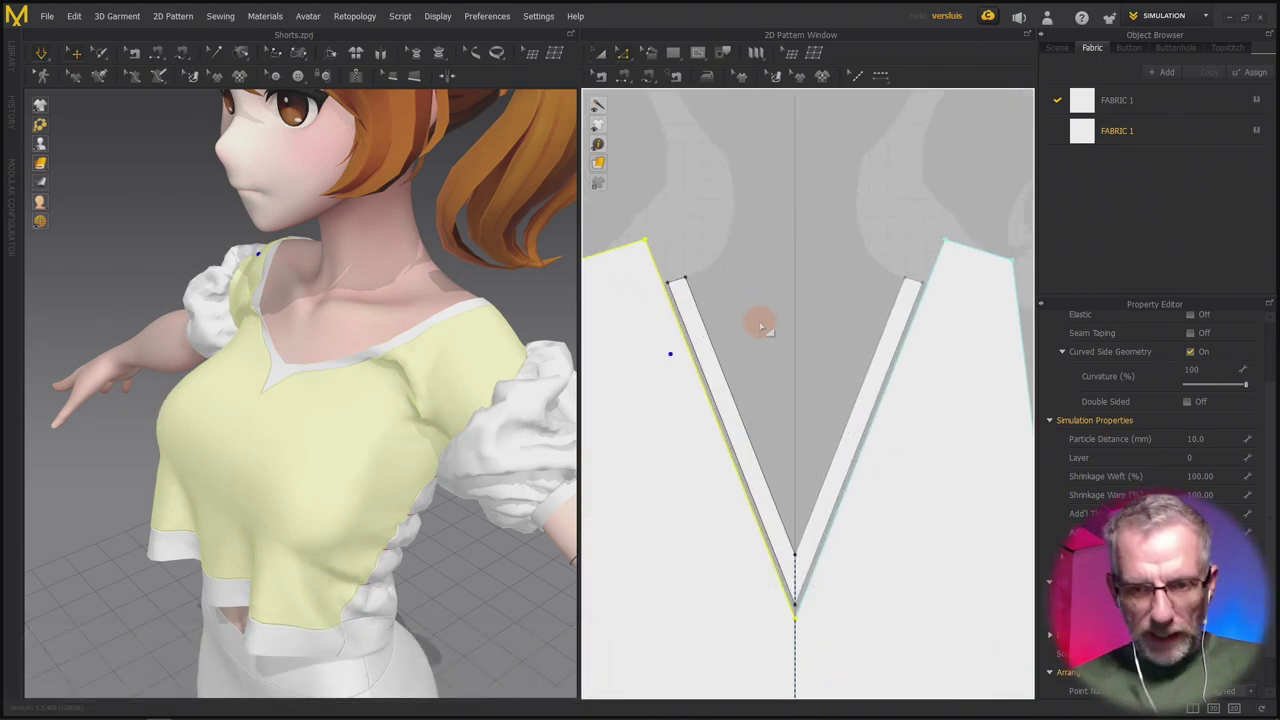
pyautogui.click(752, 488)
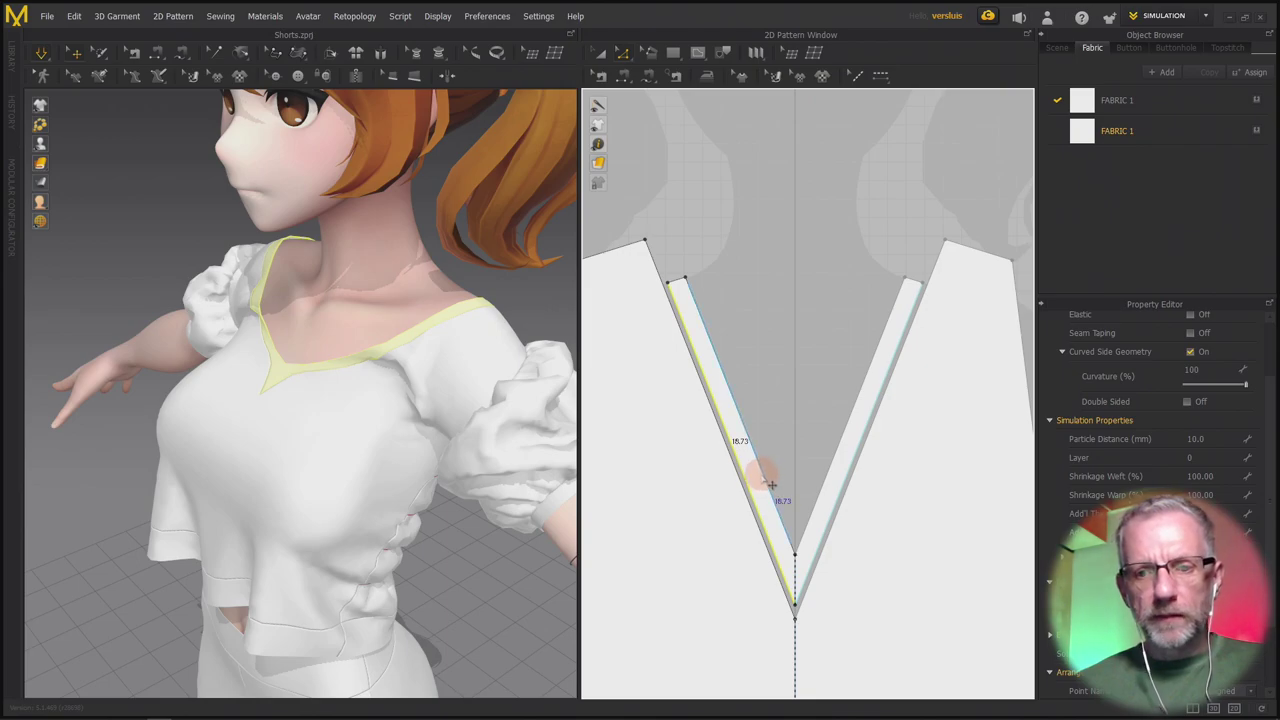
pyautogui.click(771, 487)
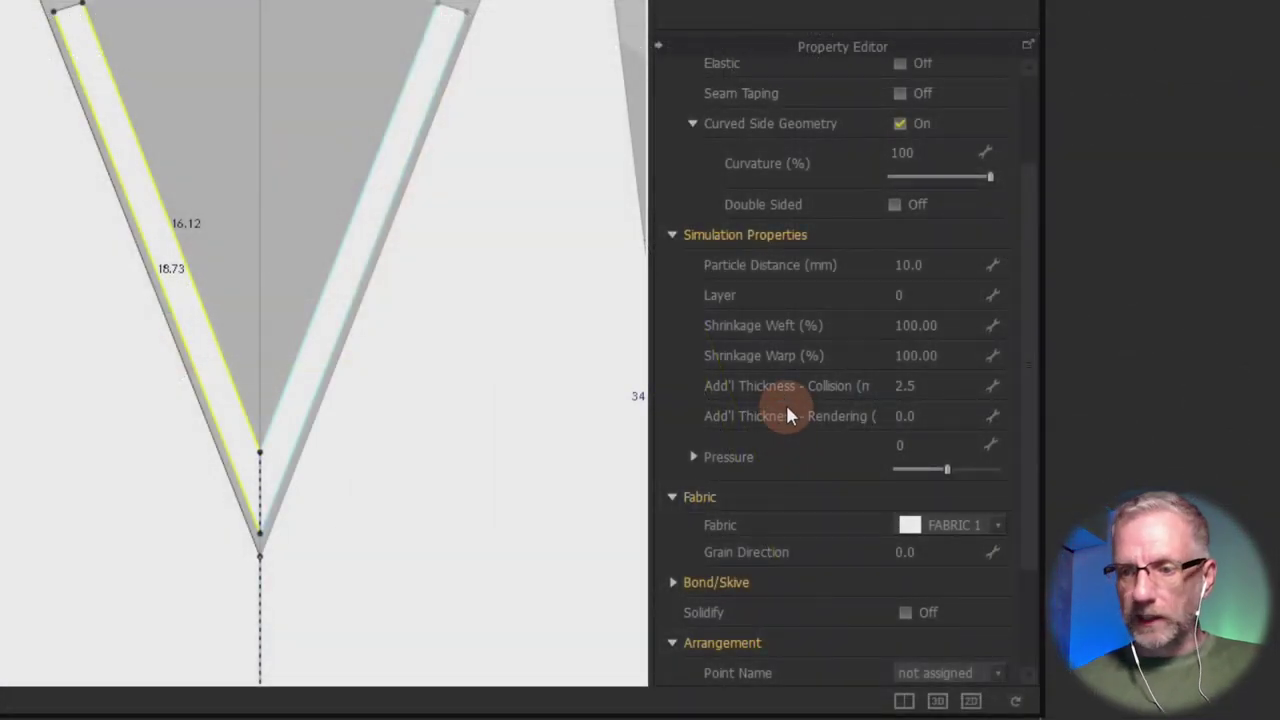
# Collapse the simulation properties, reselect both long edges of the V-neckline band, and make them elastic.
pyautogui.click(673, 235)
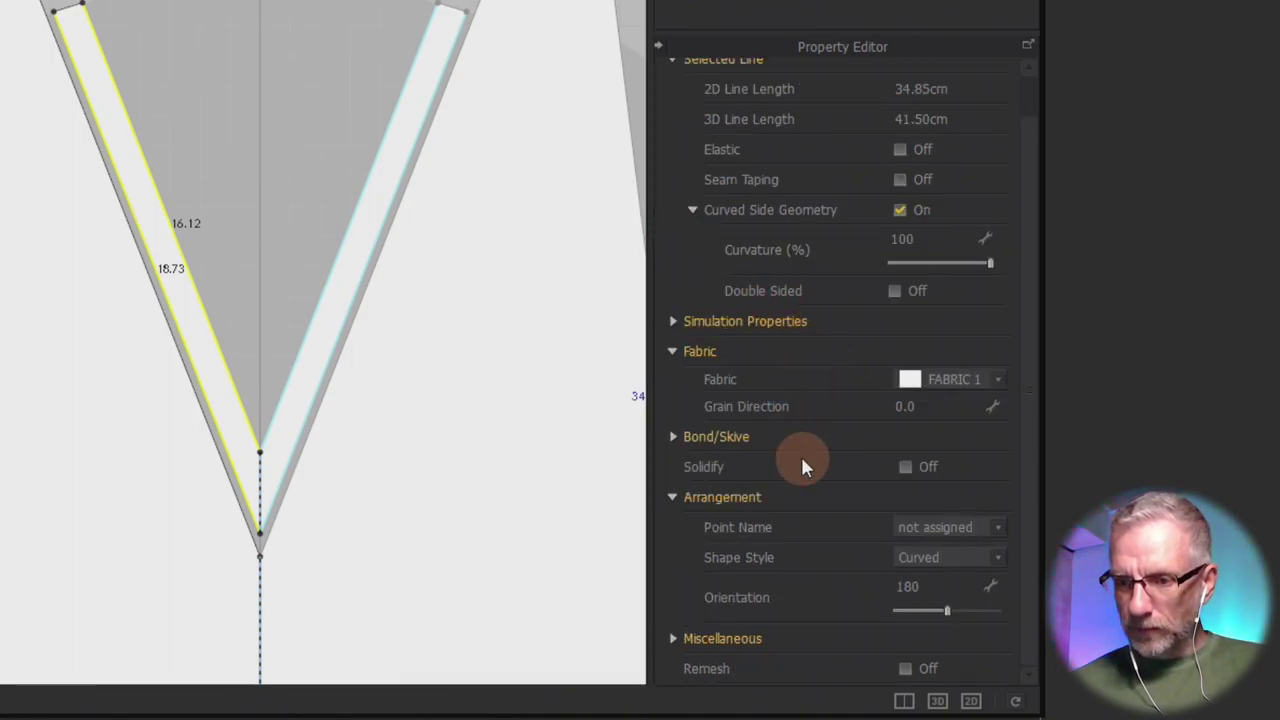
pyautogui.click(265, 127)
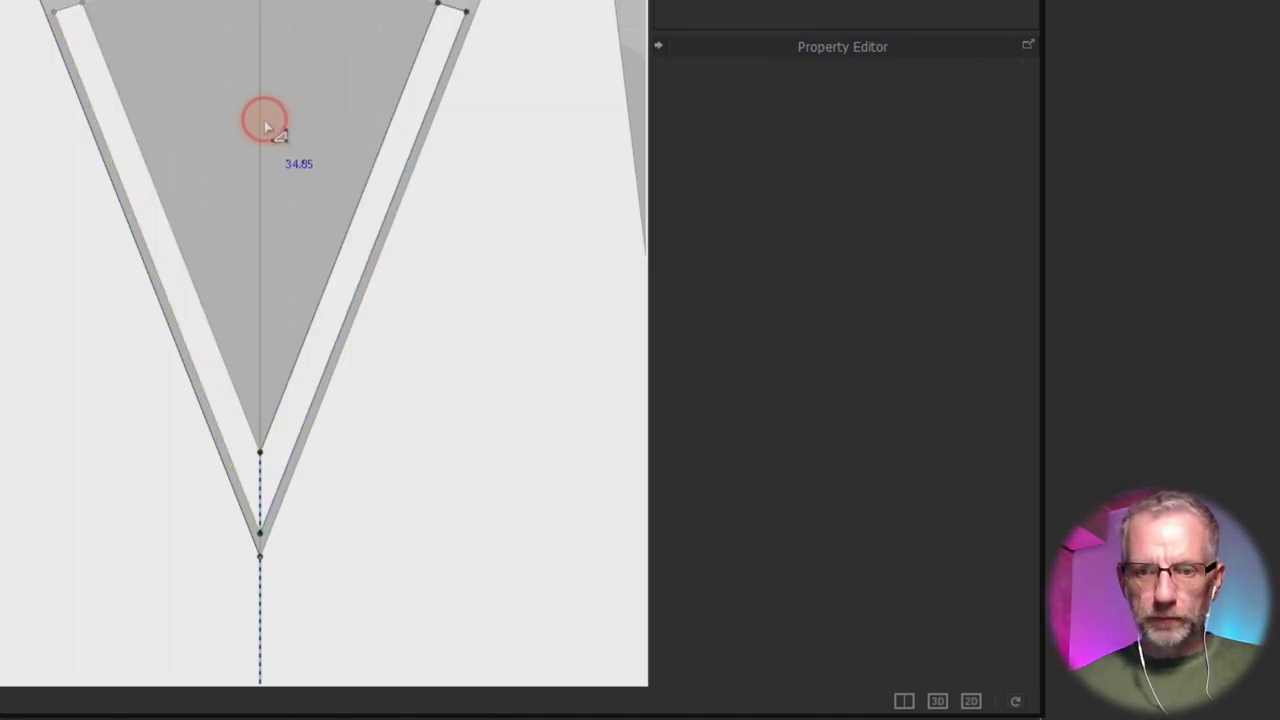
pyautogui.click(131, 203)
pyautogui.click(133, 218)
pyautogui.keyDown('shift'); pyautogui.click(137, 217); pyautogui.keyUp('shift')
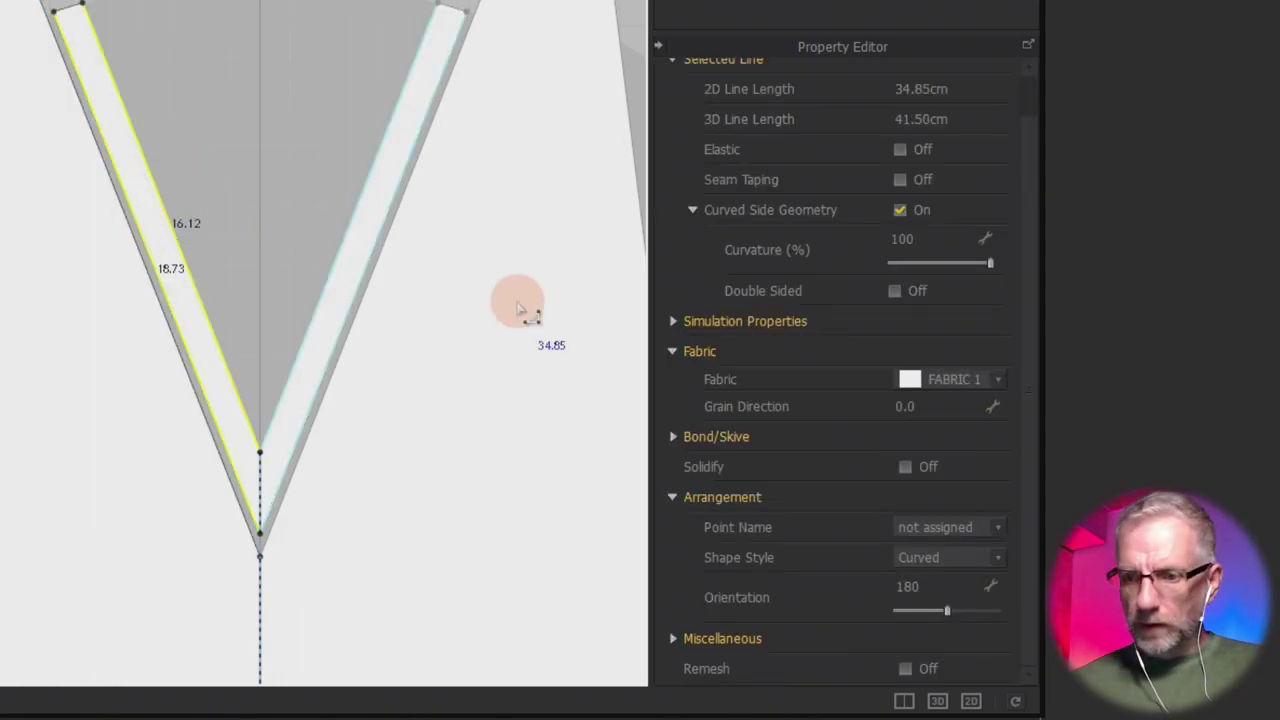
pyautogui.scroll(1, 806, 431)
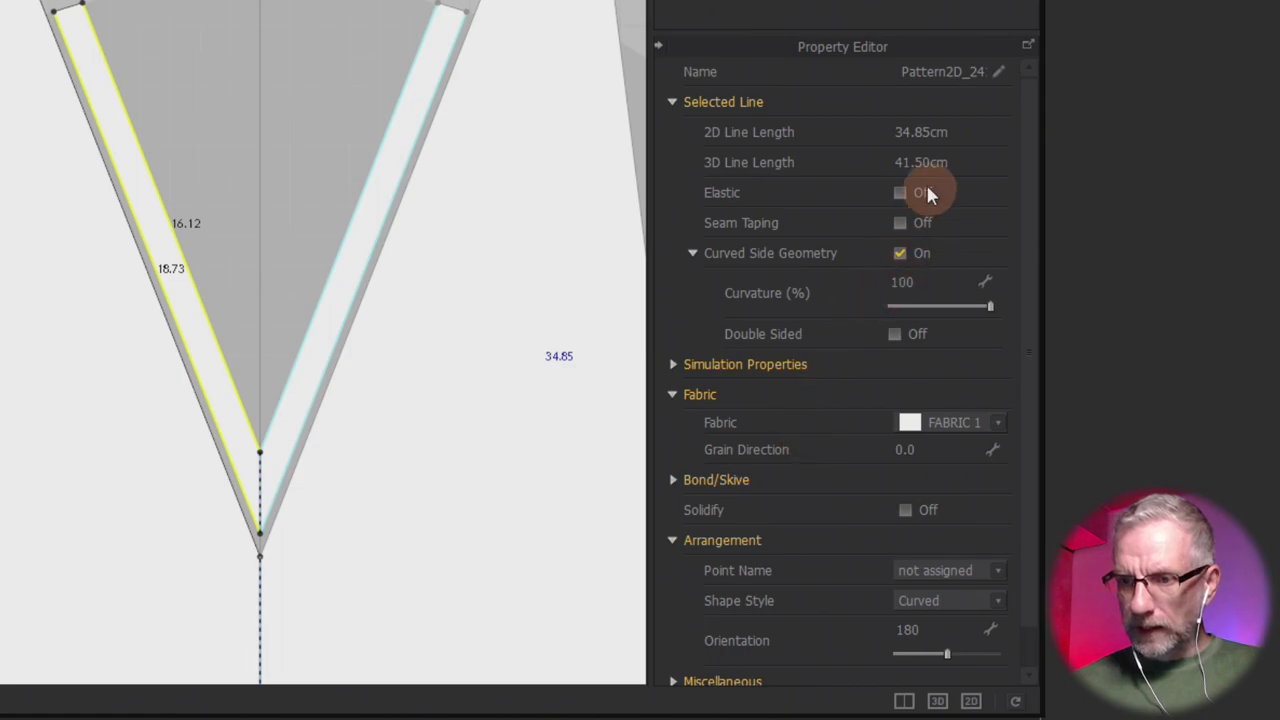
pyautogui.click(899, 194)
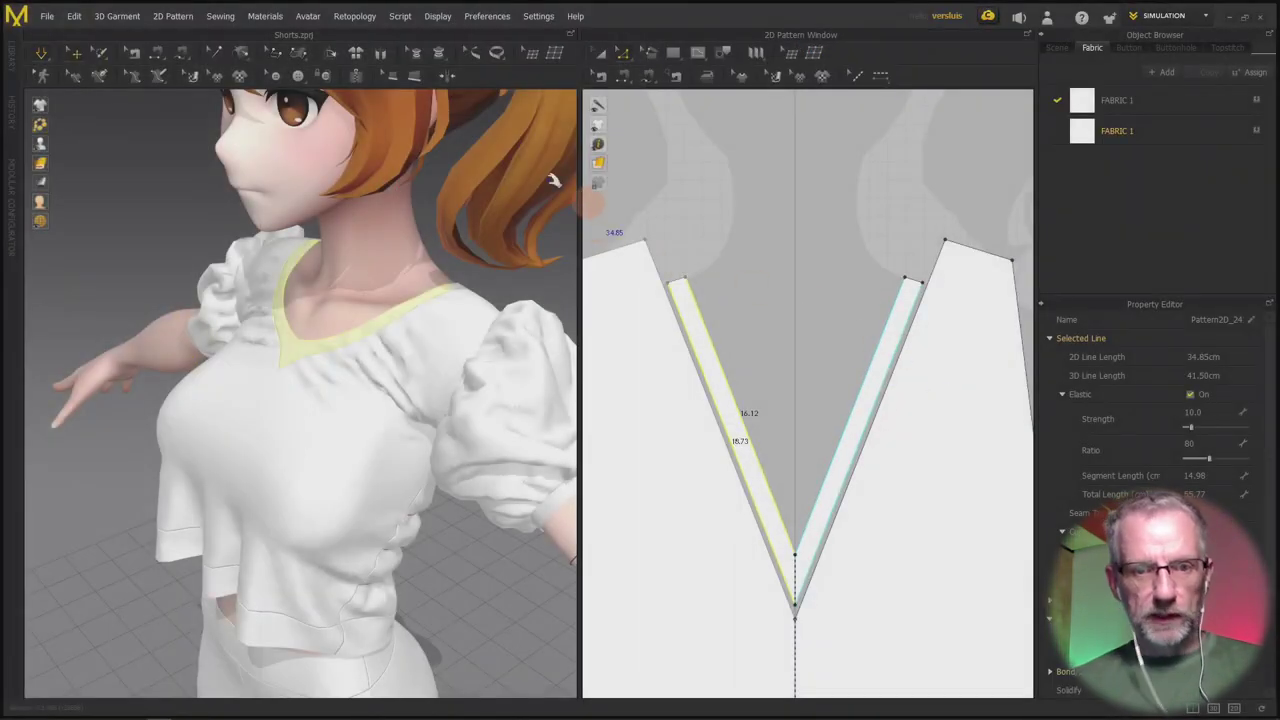
# Set the elastic ratio of the V-neckline band's edges to 100.
pyautogui.moveTo(286, 290); pyautogui.dragTo(355, 295, button='right')
pyautogui.scroll(1, 357, 300)
pyautogui.scroll(-2, 356, 300)
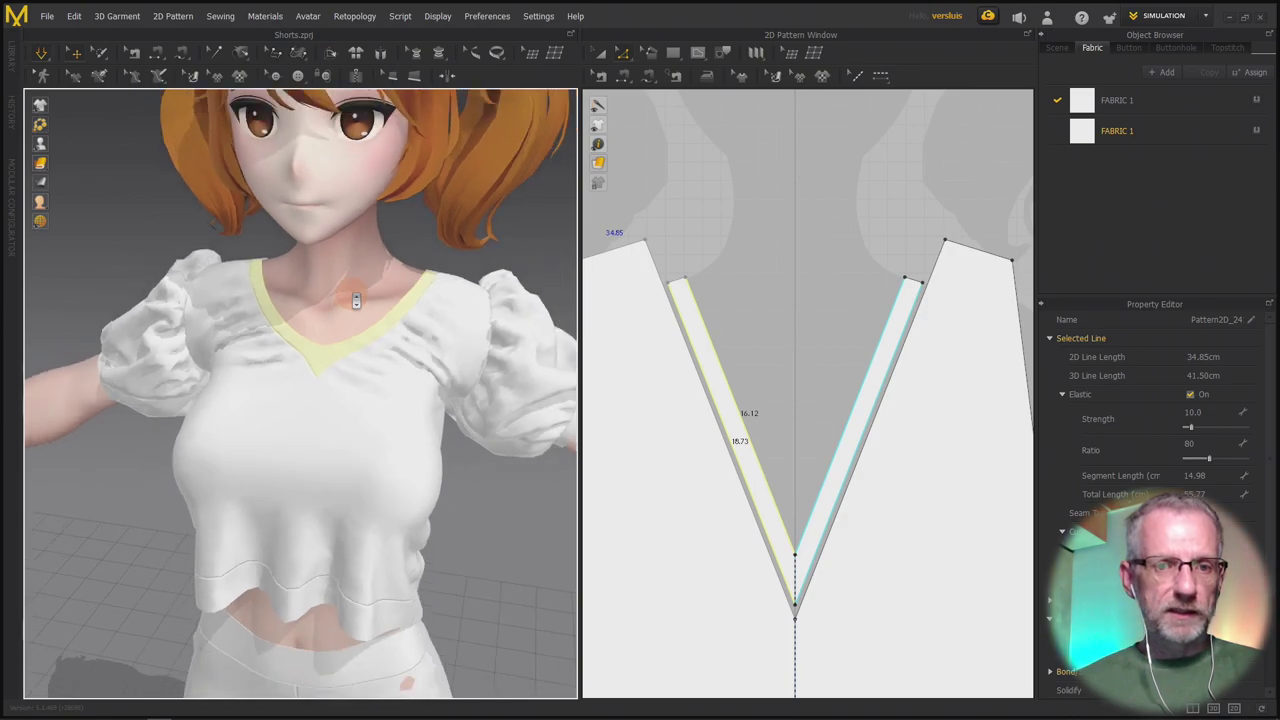
pyautogui.scroll(3, 355, 300)
pyautogui.moveTo(349, 209); pyautogui.dragTo(346, 354, button='right')
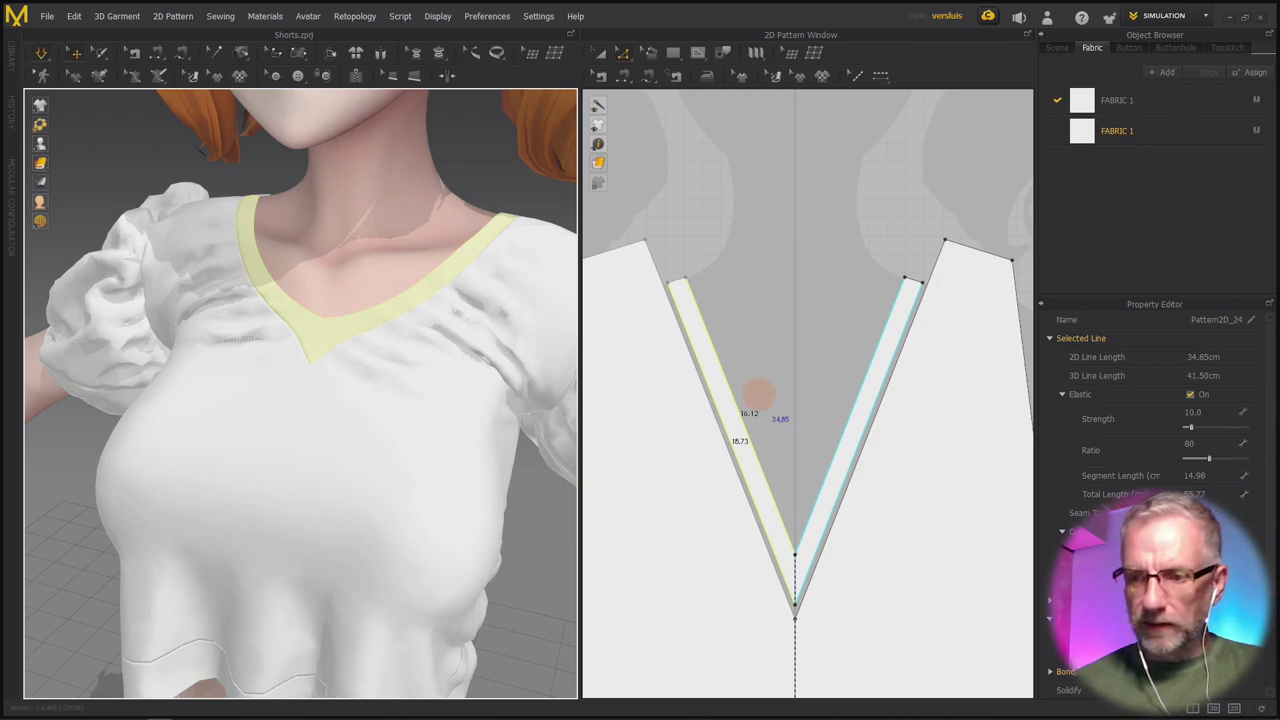
pyautogui.click(1189, 443)
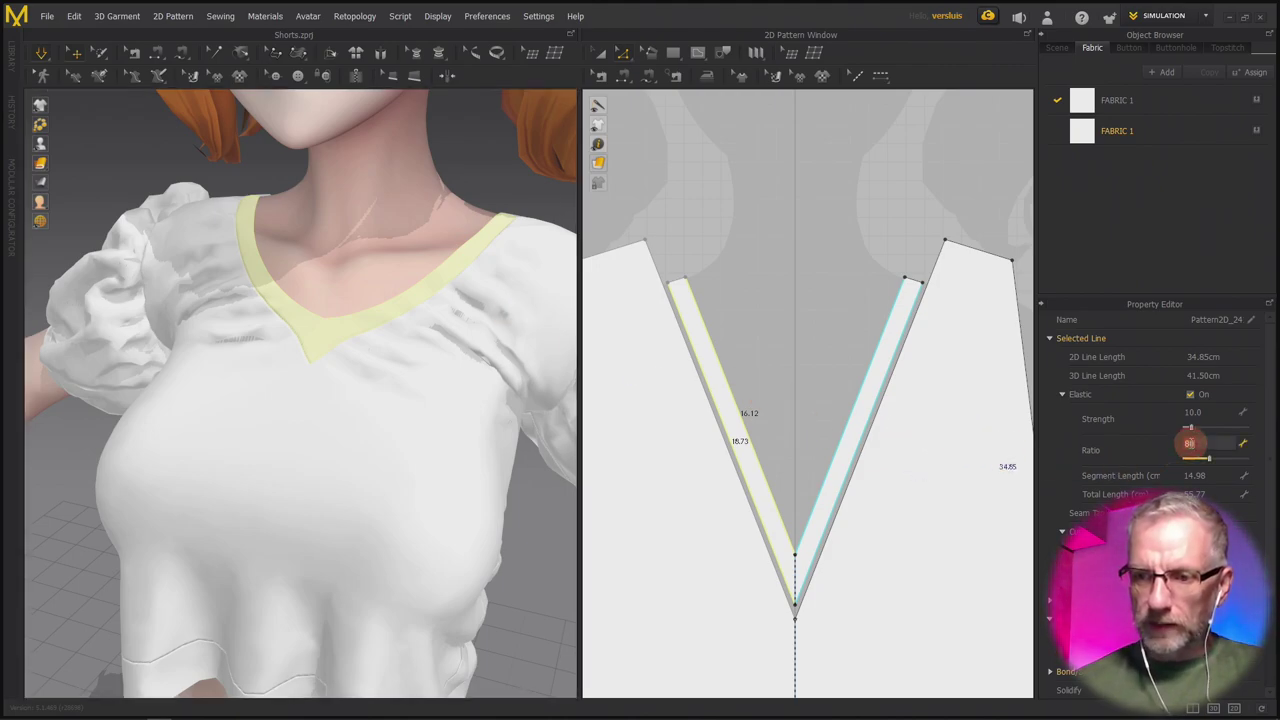
pyautogui.write('100')
pyautogui.press('Return')
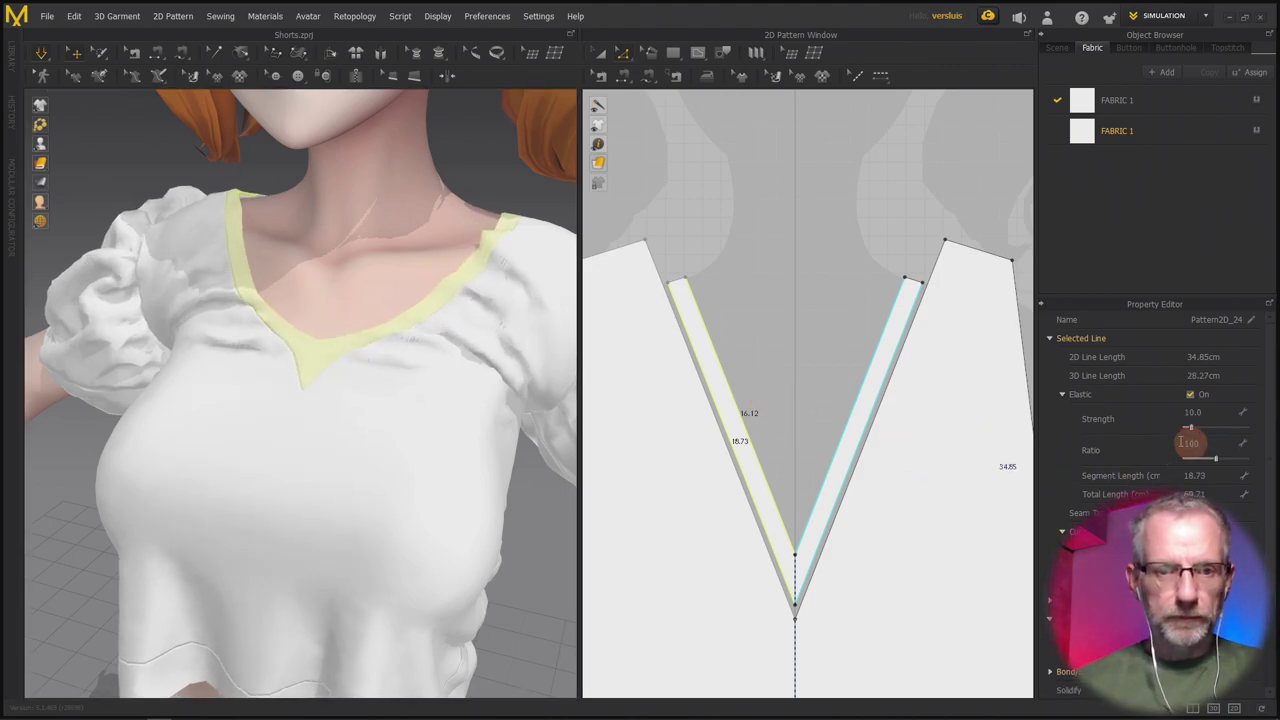
# Pull the simulating front bodice up at the avatar's right shoulder and forward across the bust.
pyautogui.moveTo(391, 304); pyautogui.dragTo(425, 315, button='right')
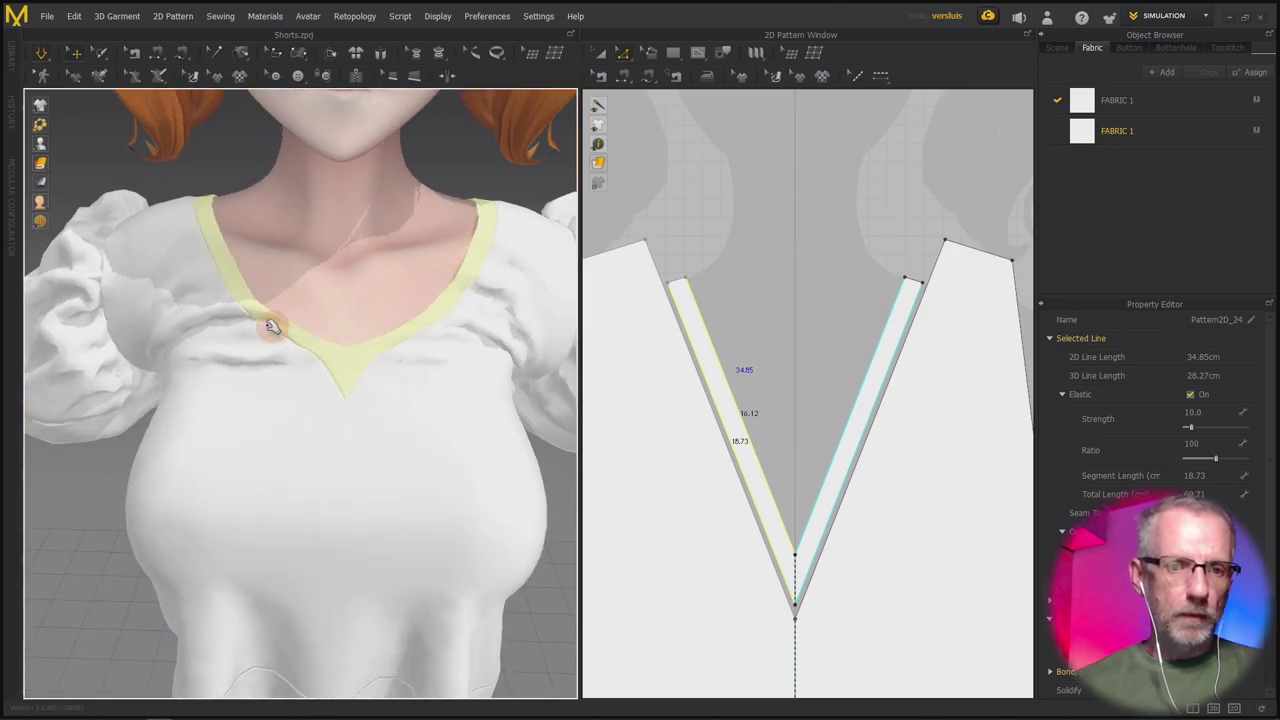
pyautogui.click(212, 397)
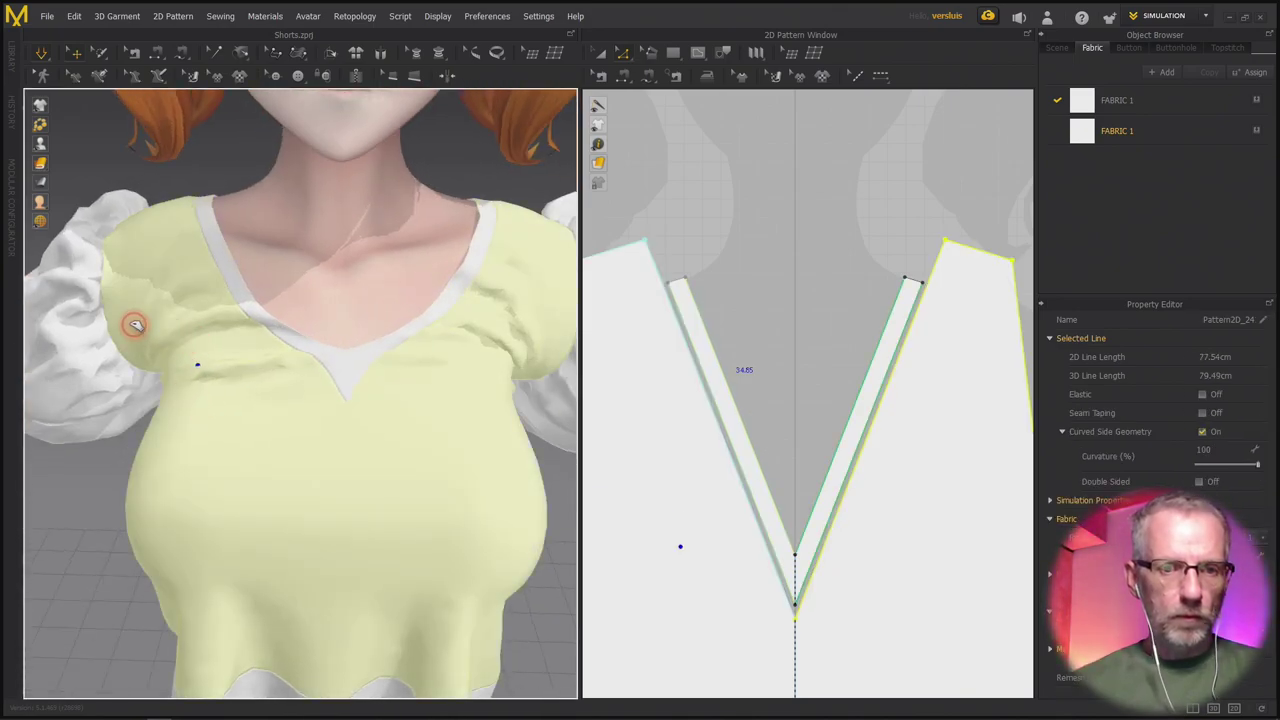
pyautogui.moveTo(175, 270); pyautogui.dragTo(168, 204)
pyautogui.moveTo(142, 524); pyautogui.dragTo(280, 537, button='right')
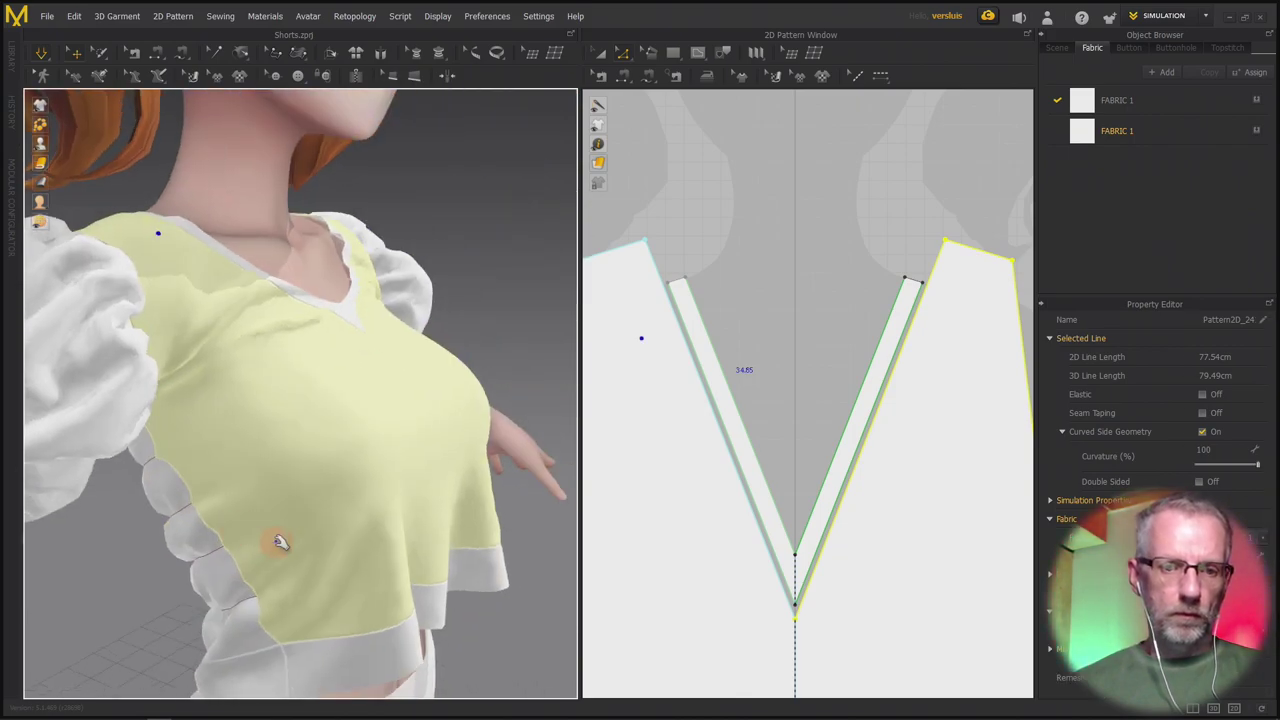
pyautogui.moveTo(323, 417); pyautogui.dragTo(814, 504)
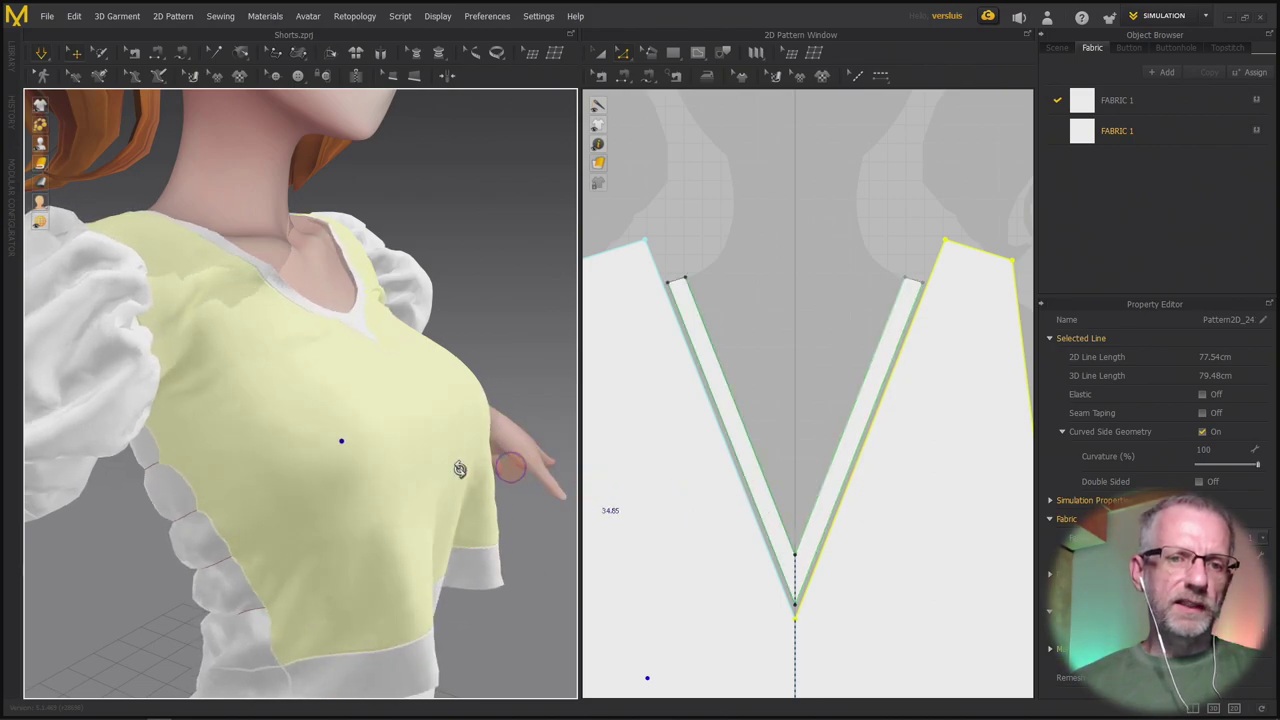
# Pull the front bodice forward and down from the avatar's left side to loosen the folds under the bust.
pyautogui.moveTo(489, 471); pyautogui.dragTo(371, 471, button='right')
pyautogui.moveTo(371, 471); pyautogui.dragTo(191, 393, button='middle')
pyautogui.moveTo(191, 394); pyautogui.dragTo(417, 280, button='right')
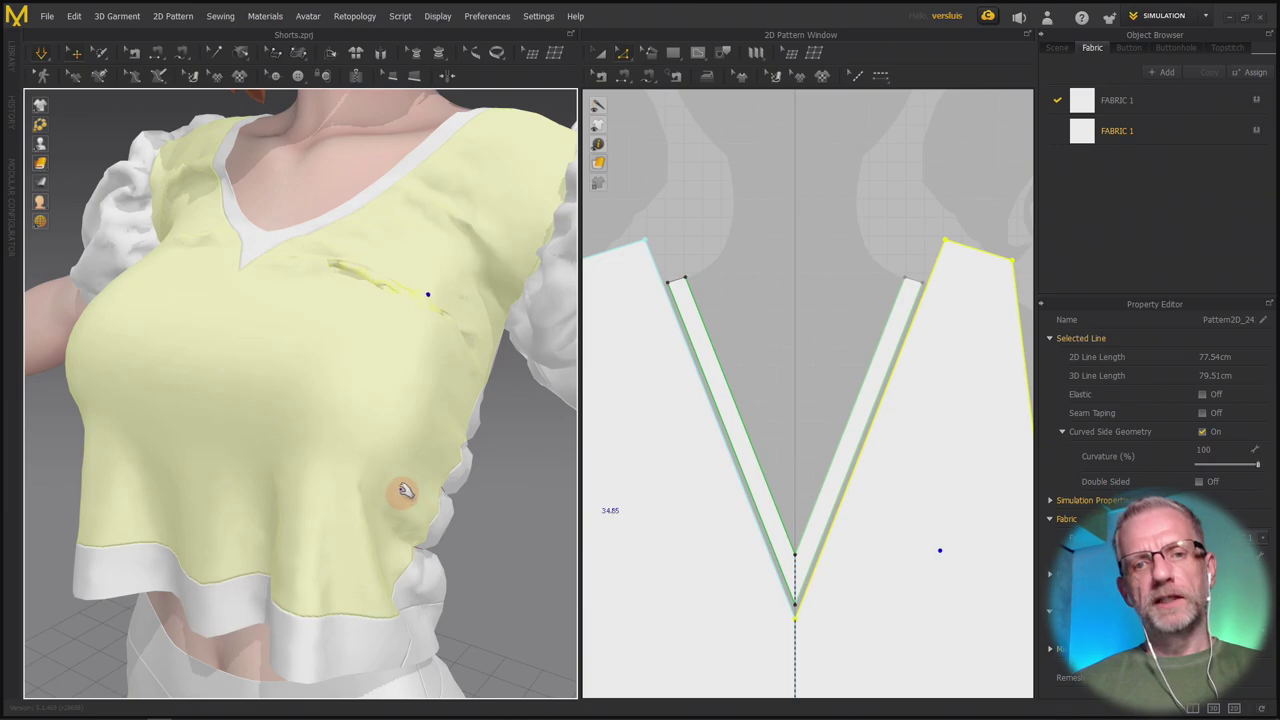
pyautogui.moveTo(337, 491); pyautogui.dragTo(34, 687)
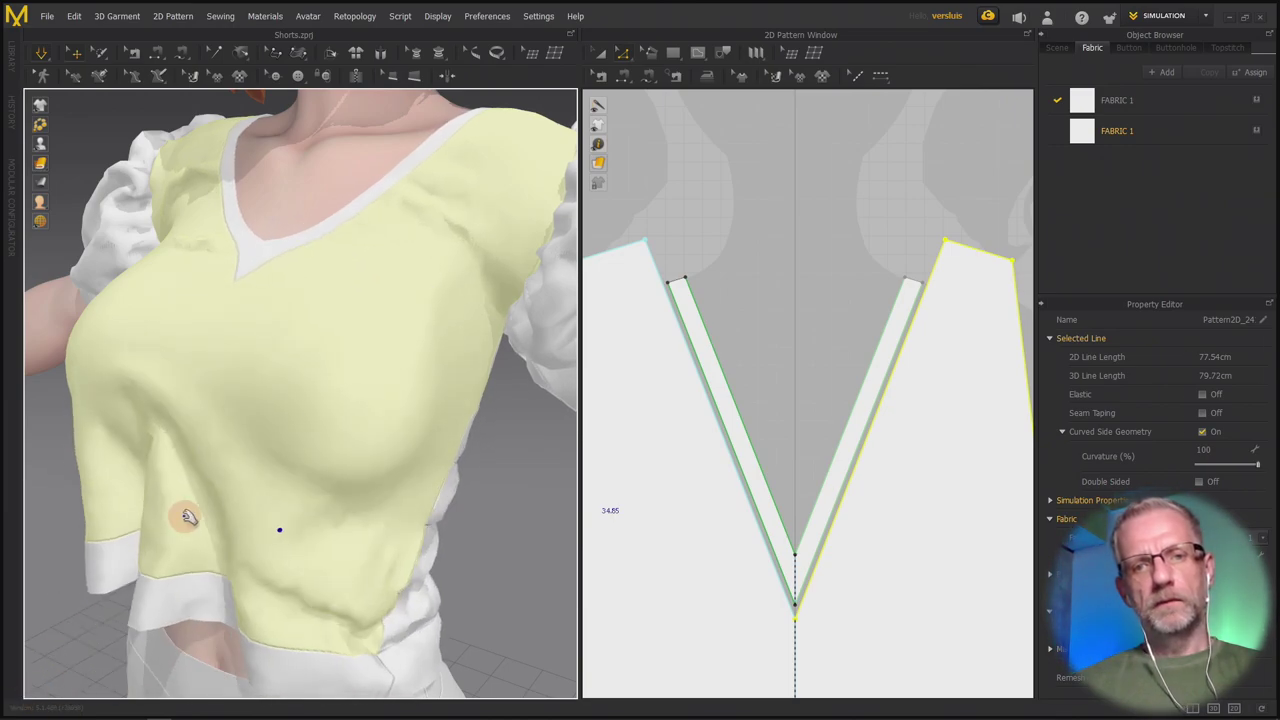
# Tug the lower front bodice downward from both sides to resettle its drape.
pyautogui.scroll(2, 309, 464)
pyautogui.moveTo(352, 466); pyautogui.dragTo(377, 360, button='right')
pyautogui.scroll(-5, 309, 463)
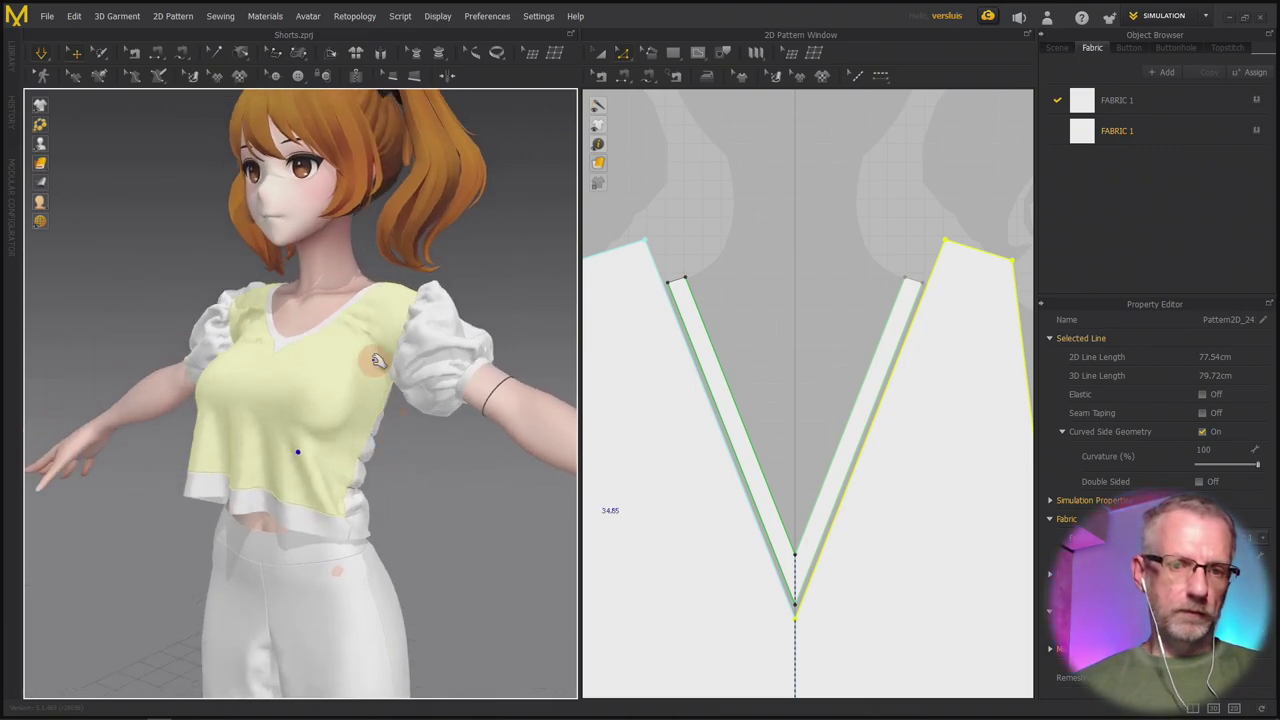
pyautogui.moveTo(347, 353); pyautogui.dragTo(394, 320)
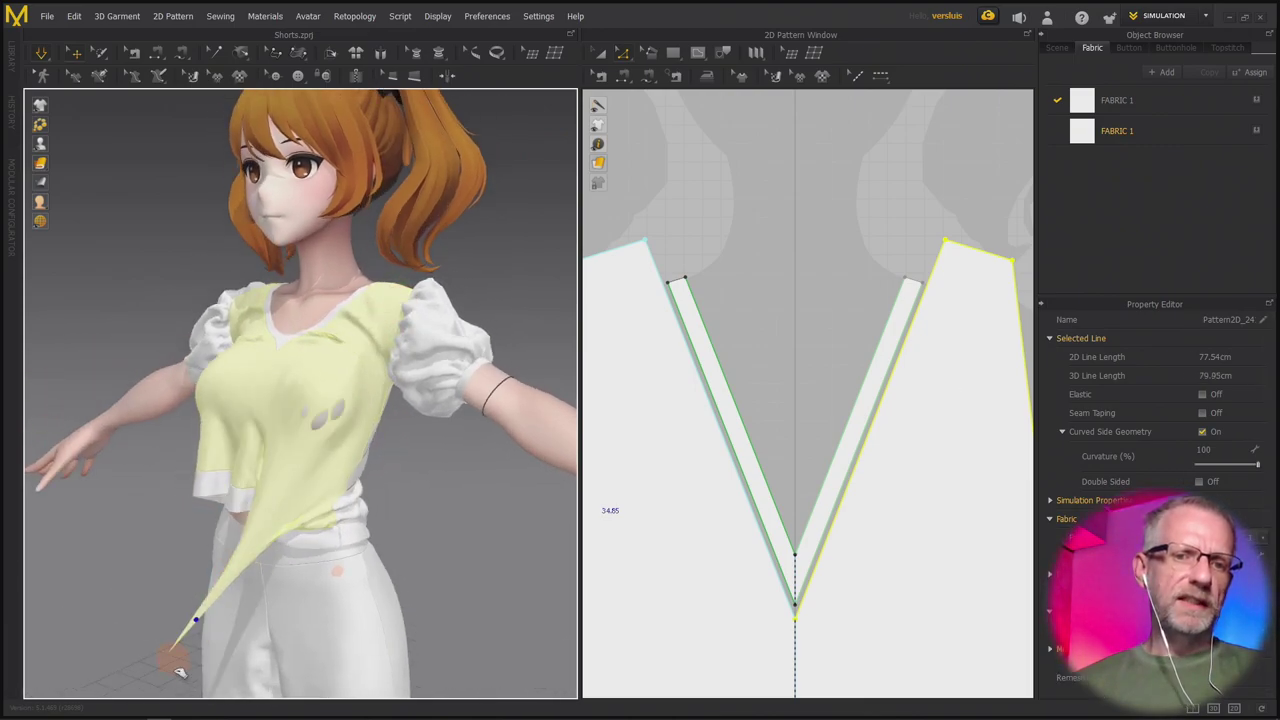
pyautogui.moveTo(313, 415); pyautogui.dragTo(421, 418, button='right')
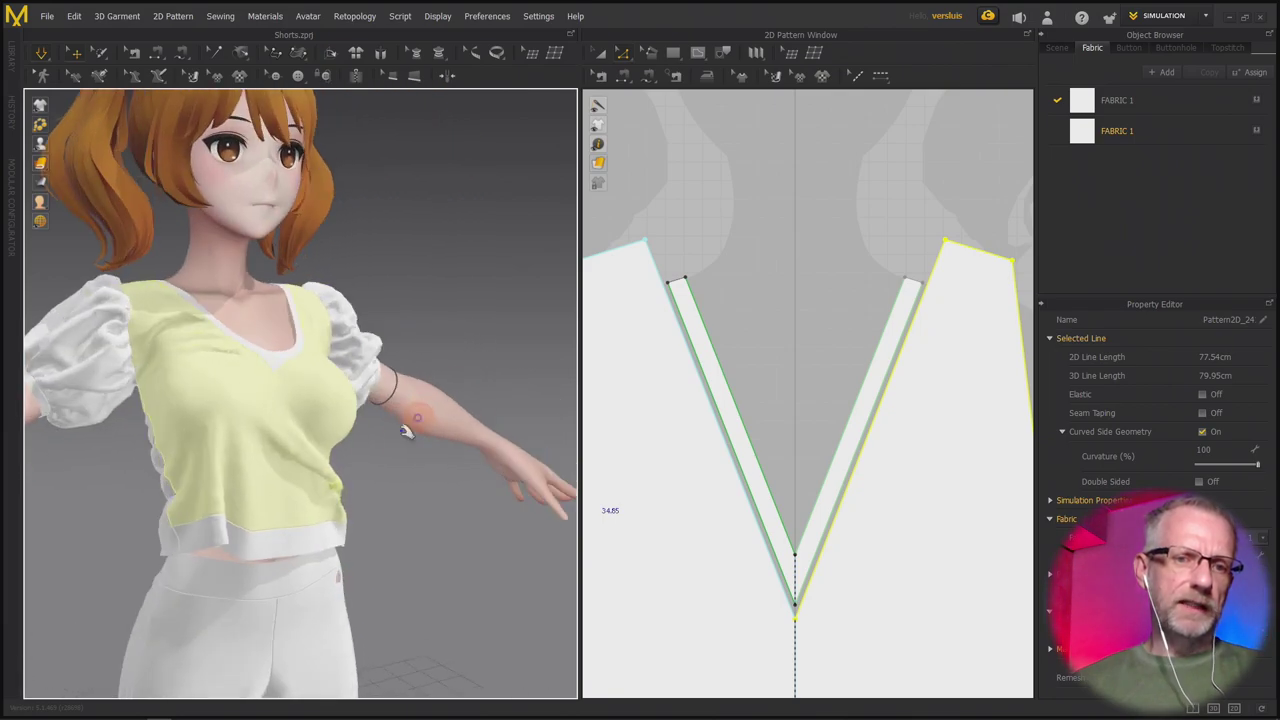
pyautogui.moveTo(232, 476); pyautogui.dragTo(330, 680)
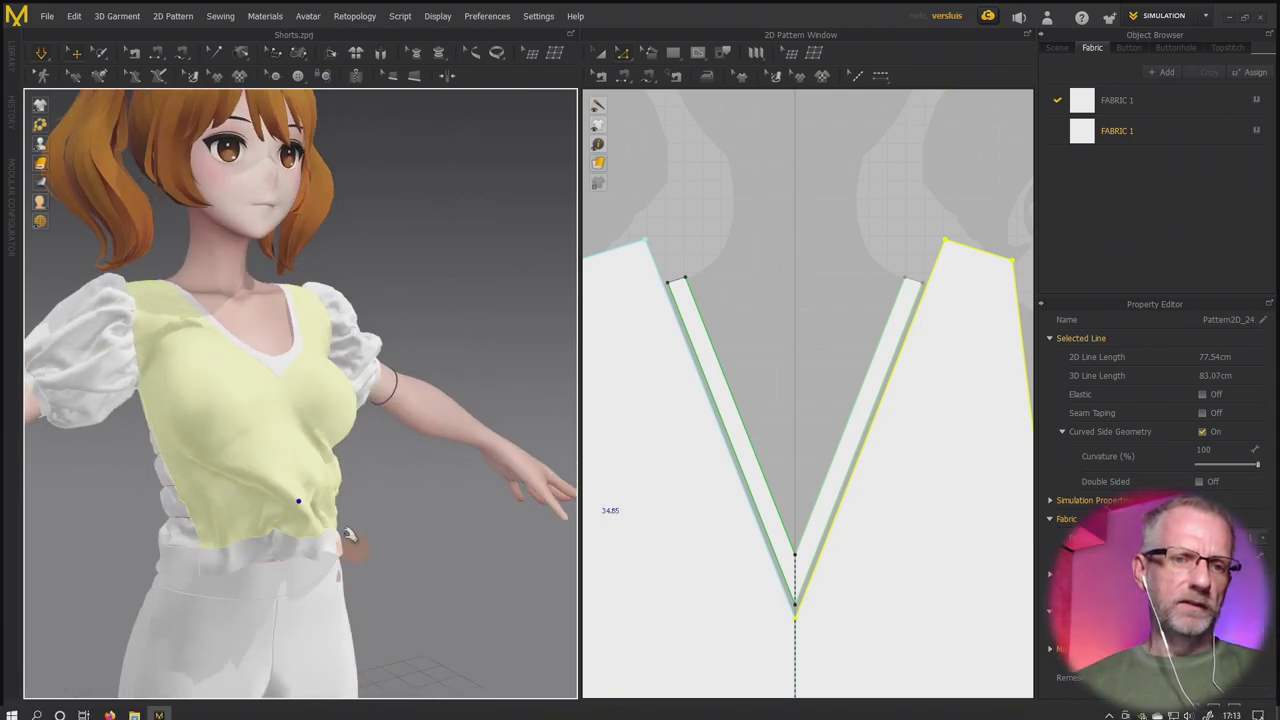
# Pull the gathered back panel upward at the avatar's left shoulder.
pyautogui.moveTo(363, 463); pyautogui.dragTo(243, 432, button='right')
pyautogui.scroll(3, 224, 435)
pyautogui.moveTo(243, 432); pyautogui.dragTo(352, 408, button='middle')
pyautogui.scroll(-1, 352, 408)
pyautogui.moveTo(352, 408); pyautogui.dragTo(284, 408, button='right')
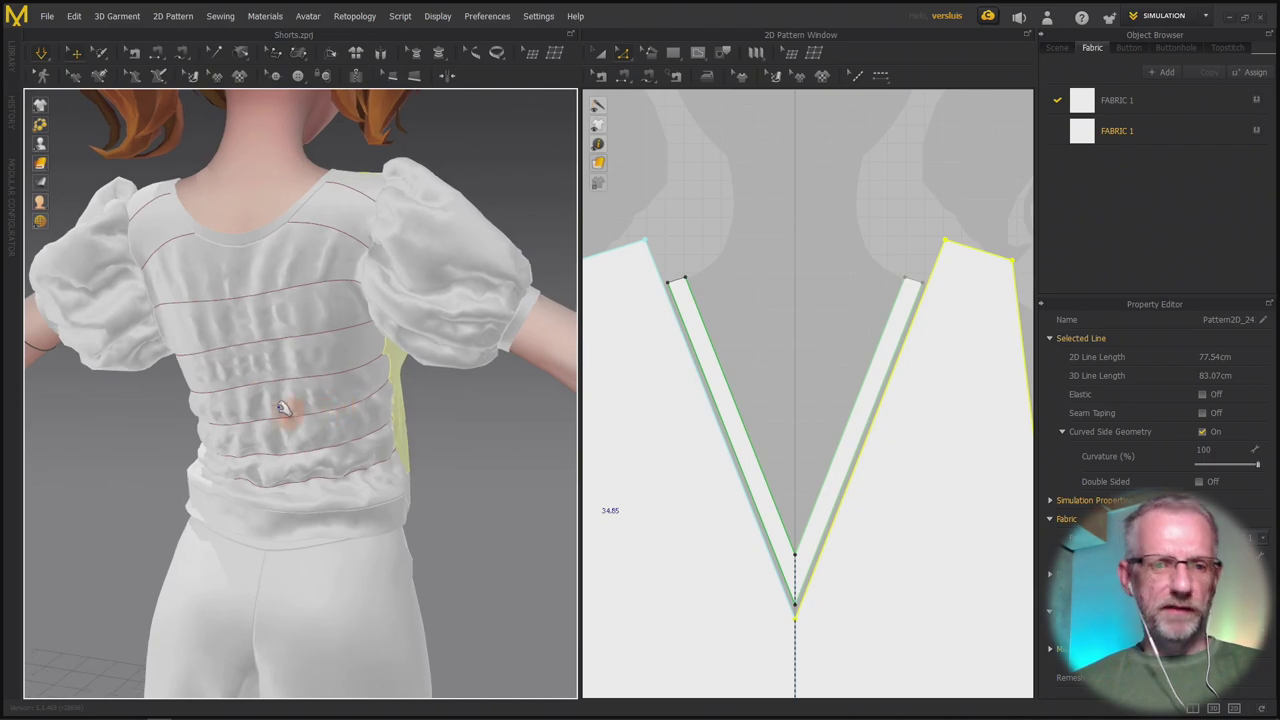
pyautogui.click(216, 370)
pyautogui.moveTo(162, 264); pyautogui.dragTo(172, 215)
pyautogui.moveTo(338, 365); pyautogui.dragTo(361, 383, button='right')
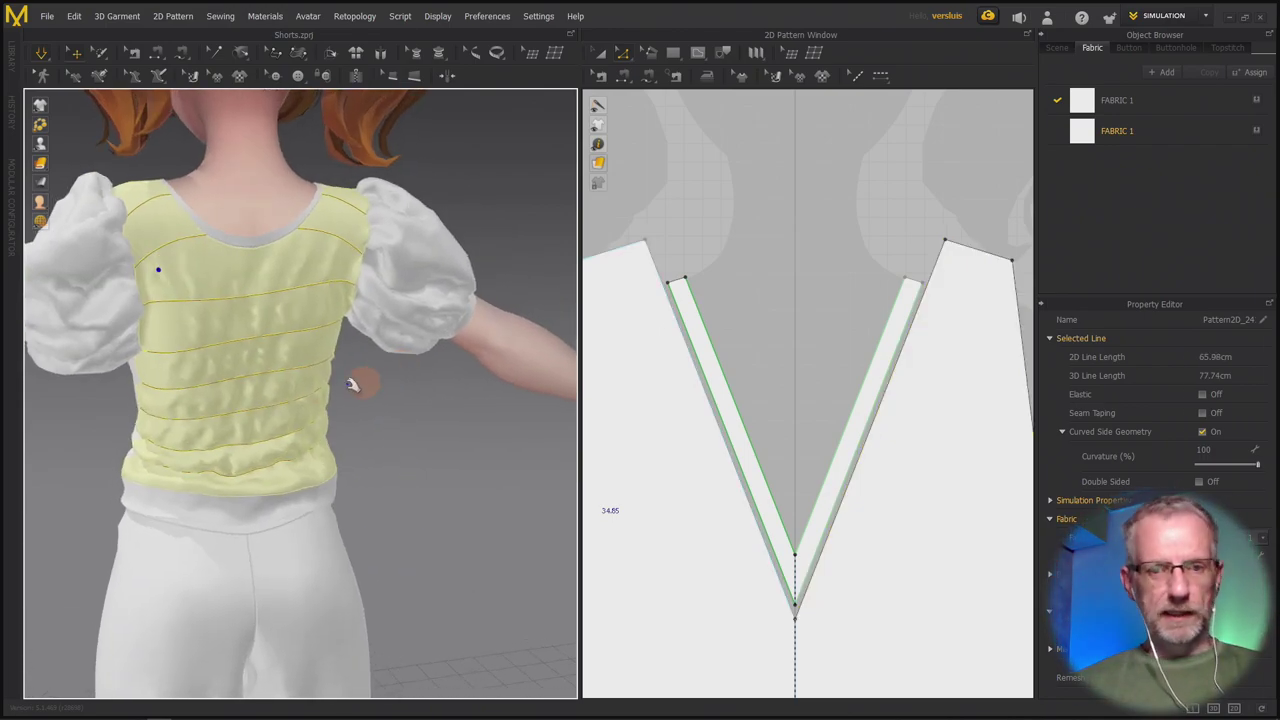
# Tug the front bodice at the avatar's left waist to shift its side seam.
pyautogui.moveTo(210, 345); pyautogui.dragTo(423, 371, button='right')
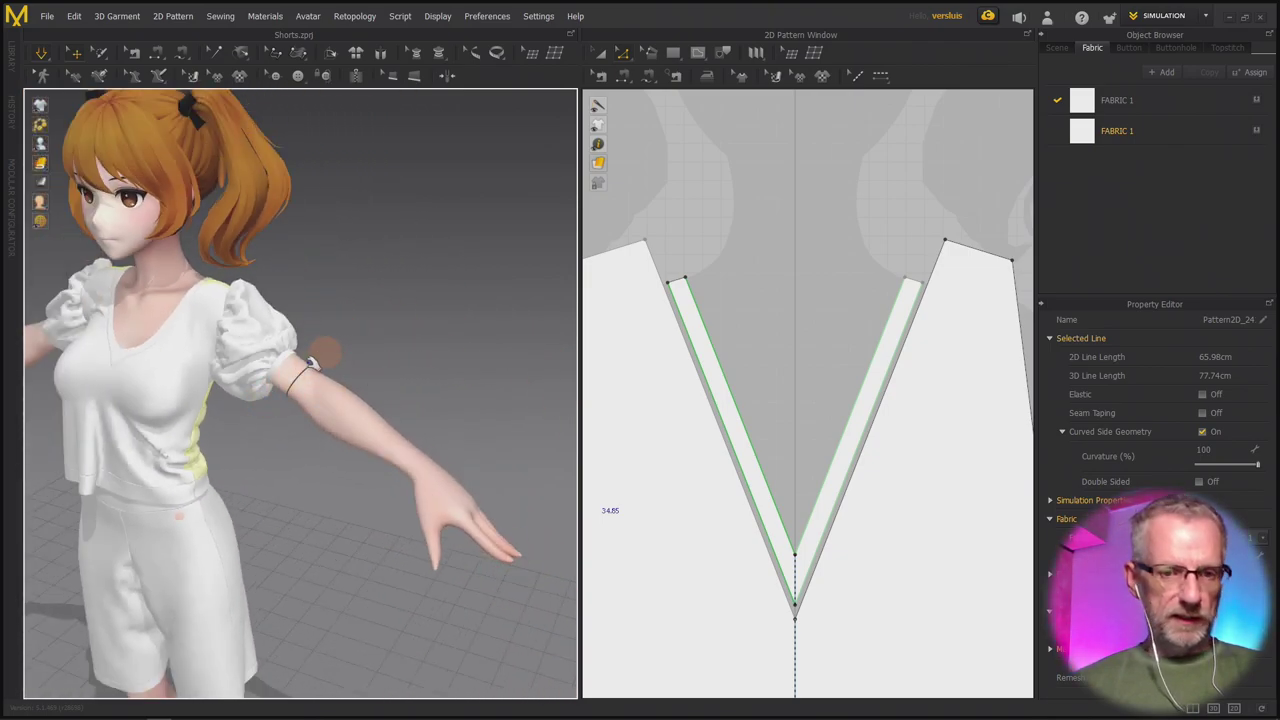
pyautogui.moveTo(312, 385); pyautogui.dragTo(491, 363, button='middle')
pyautogui.scroll(3, 477, 364)
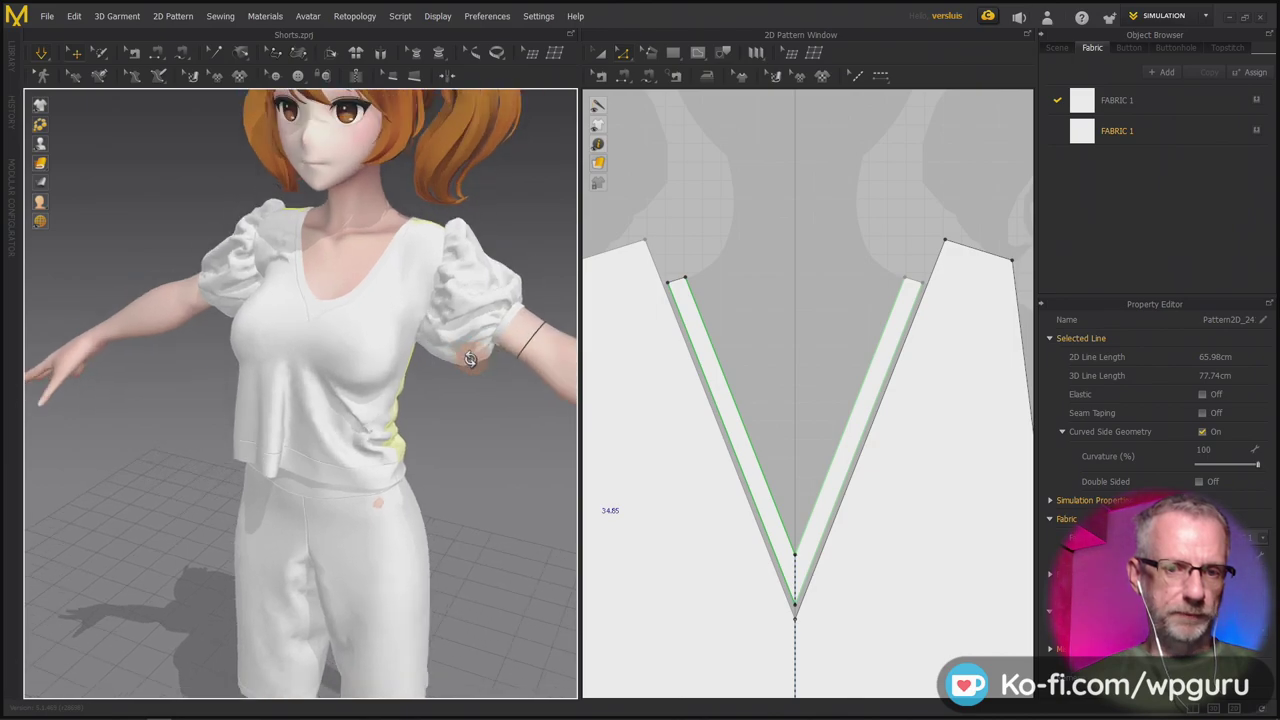
pyautogui.moveTo(475, 356); pyautogui.dragTo(425, 331, button='right')
pyautogui.click(330, 418)
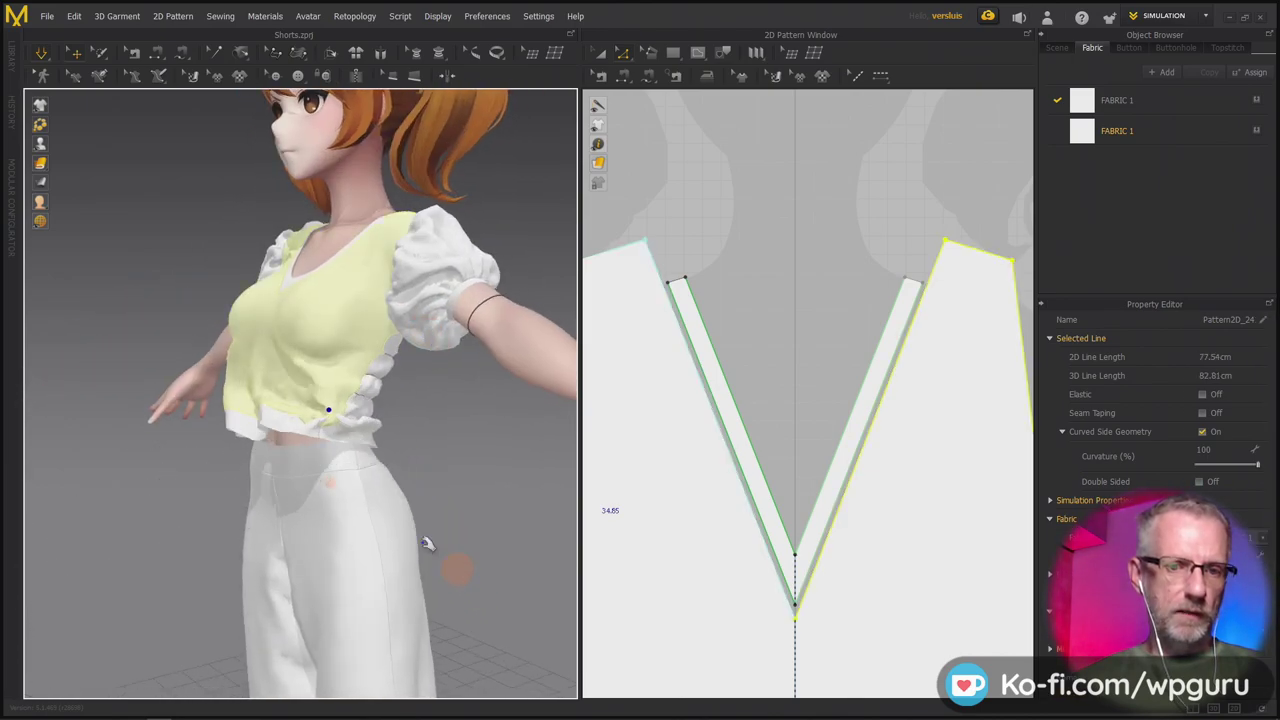
pyautogui.moveTo(438, 546); pyautogui.dragTo(395, 451)
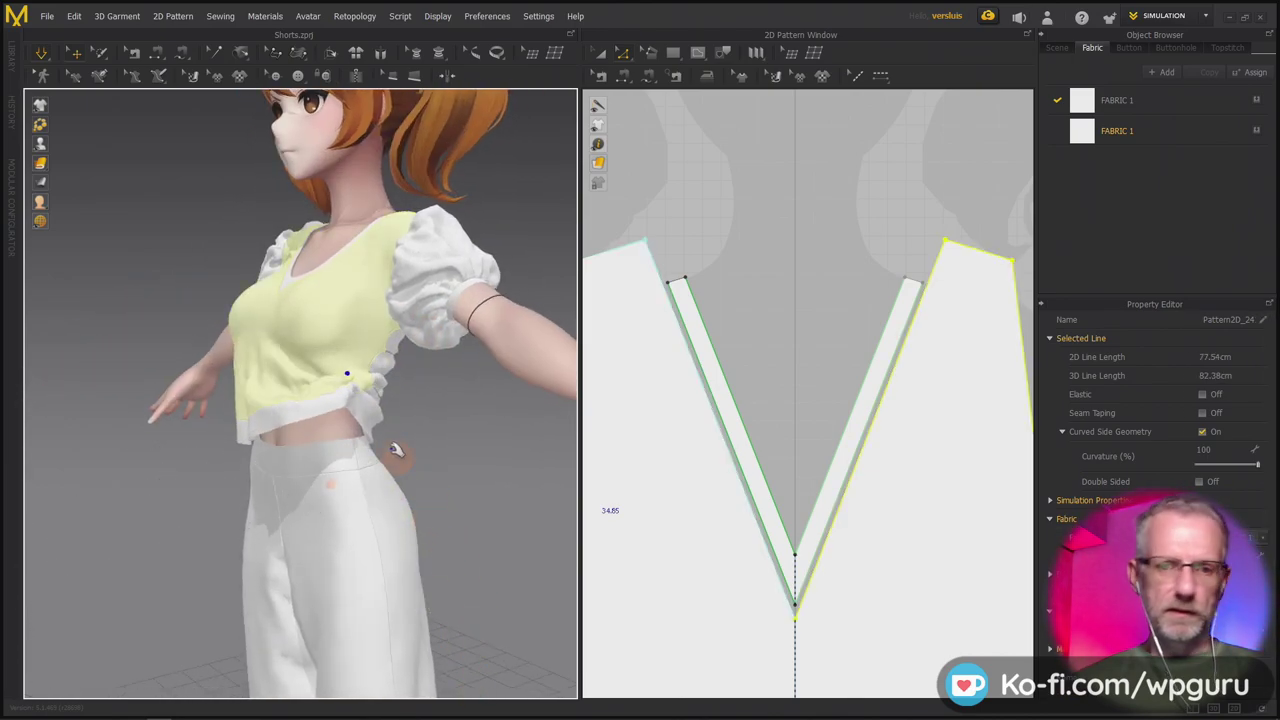
# Pull the blouse's back and front hem bands down over the waistband of the shorts.
pyautogui.moveTo(366, 400); pyautogui.dragTo(365, 528)
pyautogui.moveTo(365, 528)
pyautogui.mouseDown()
pyautogui.moveTo(369, 631)
pyautogui.moveTo(357, 506)
pyautogui.mouseUp()
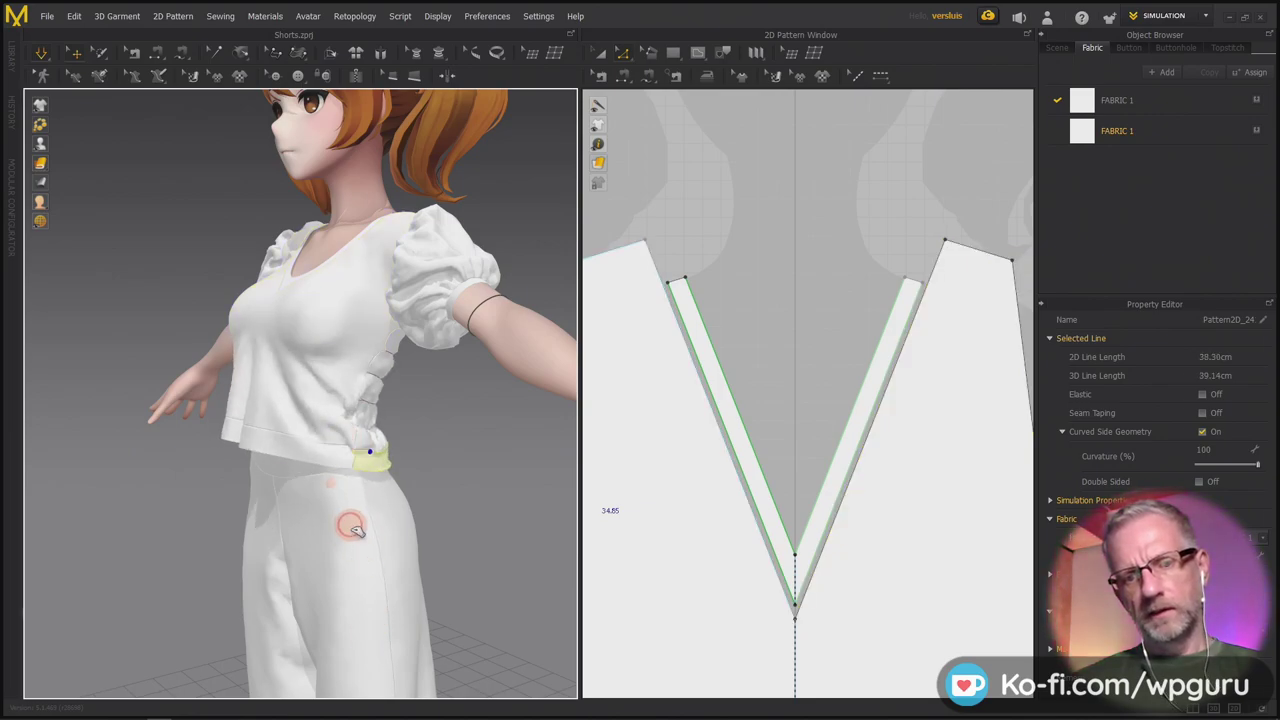
pyautogui.moveTo(350, 522); pyautogui.dragTo(209, 457, button='right')
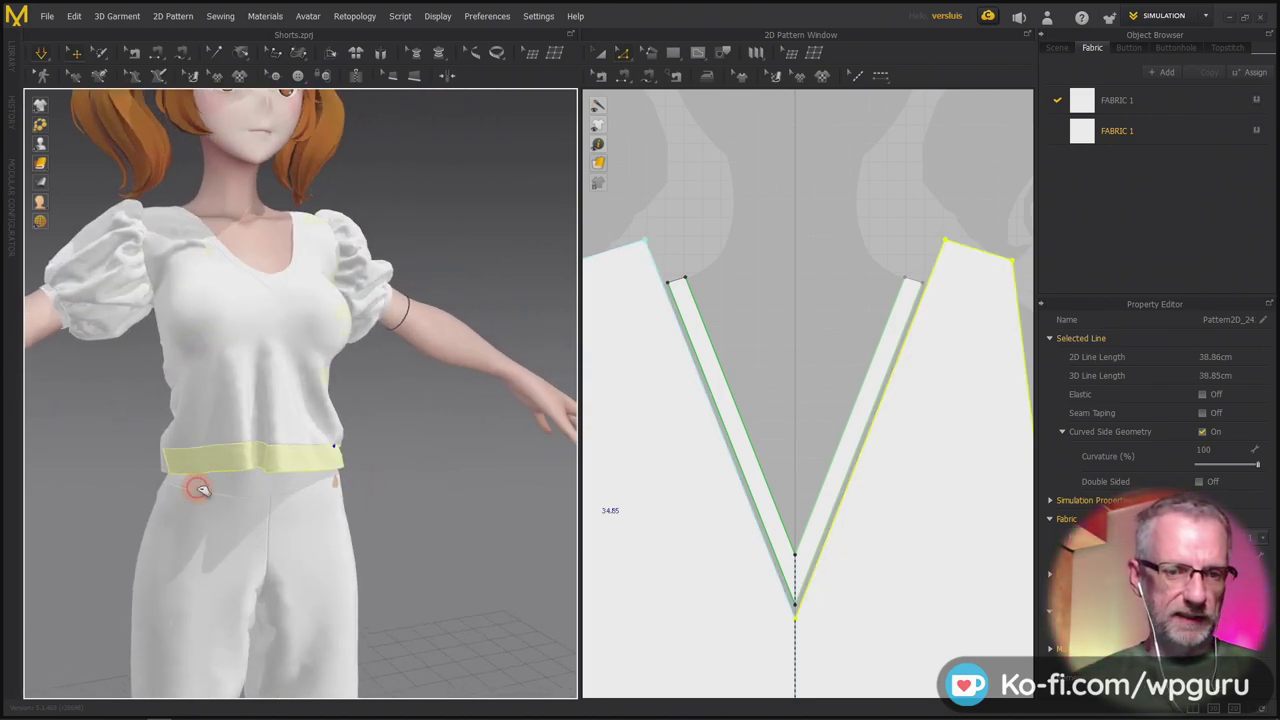
pyautogui.moveTo(209, 443); pyautogui.dragTo(209, 469)
# Pull the gathered back panel upward in several places to even out its drape.
pyautogui.moveTo(209, 469); pyautogui.dragTo(280, 460, button='right')
pyautogui.moveTo(280, 460); pyautogui.dragTo(453, 468, button='middle')
pyautogui.moveTo(455, 469); pyautogui.dragTo(586, 471, button='right')
pyautogui.click(250, 366)
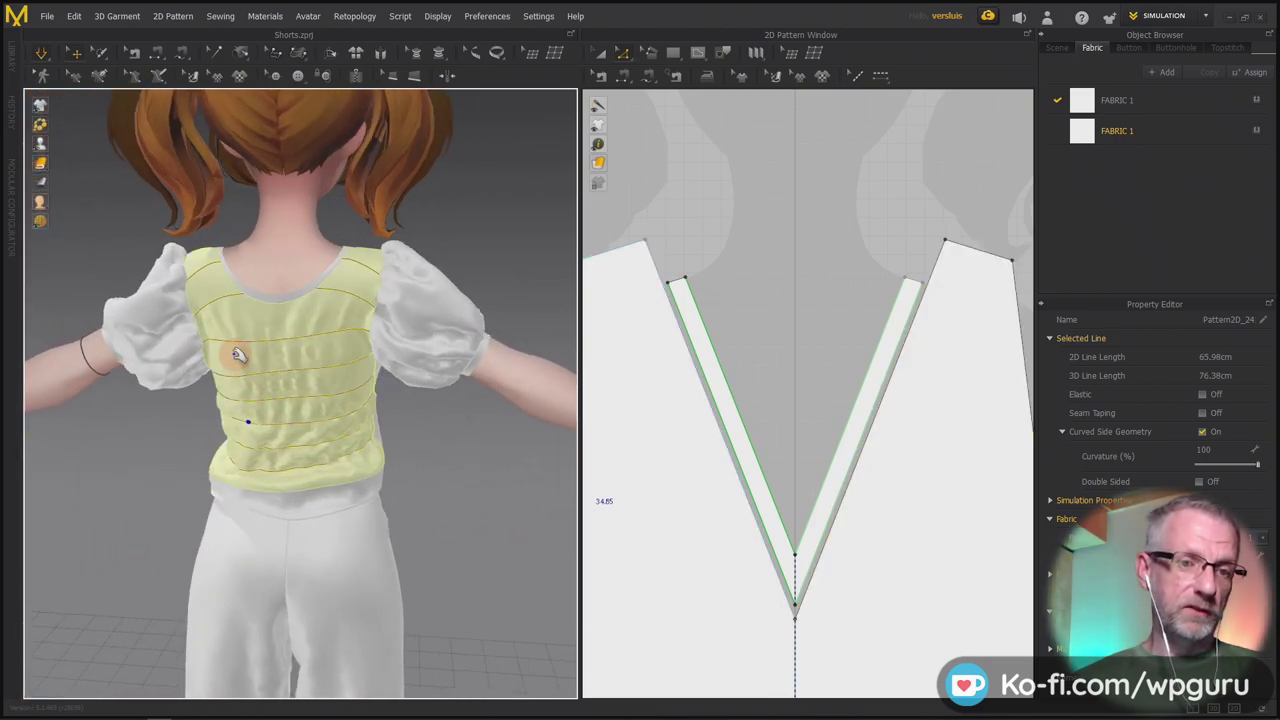
pyautogui.click(227, 300)
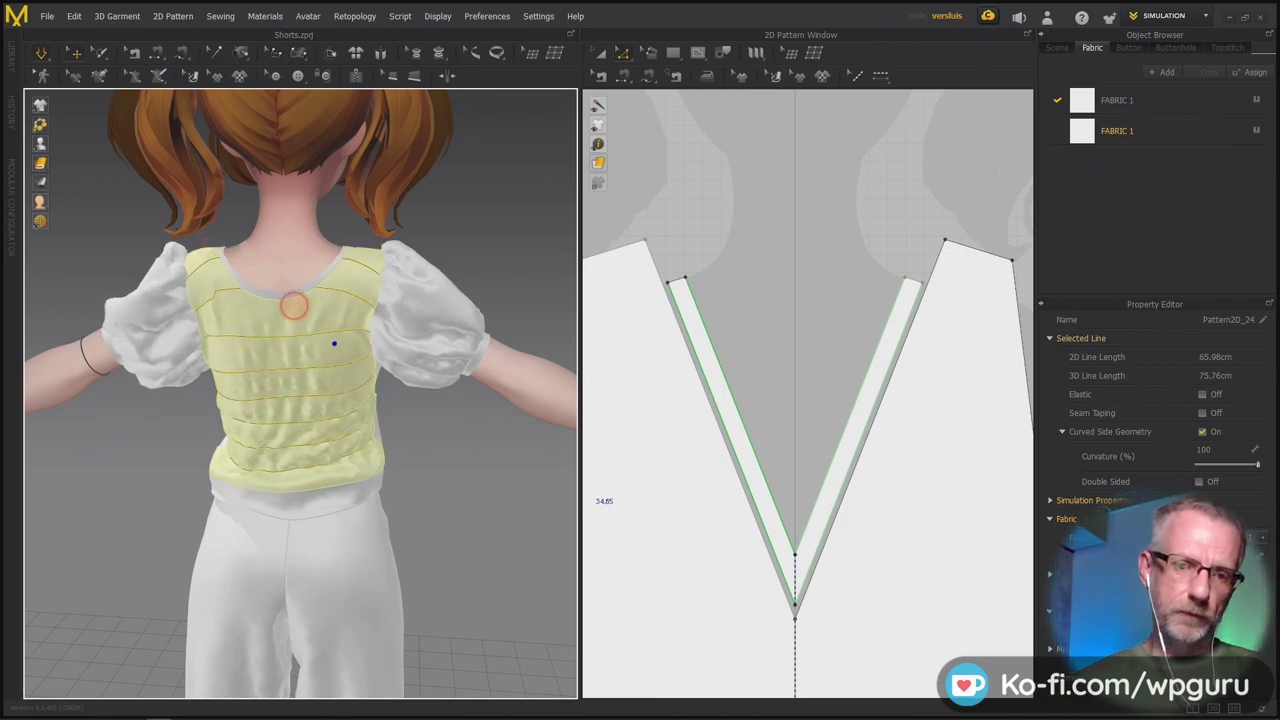
pyautogui.moveTo(290, 174); pyautogui.dragTo(295, 142)
pyautogui.moveTo(264, 342); pyautogui.dragTo(280, 305)
# Deselect the back panel and open the color settings of the shorts' fabric.
pyautogui.moveTo(302, 326); pyautogui.dragTo(578, 493, button='right')
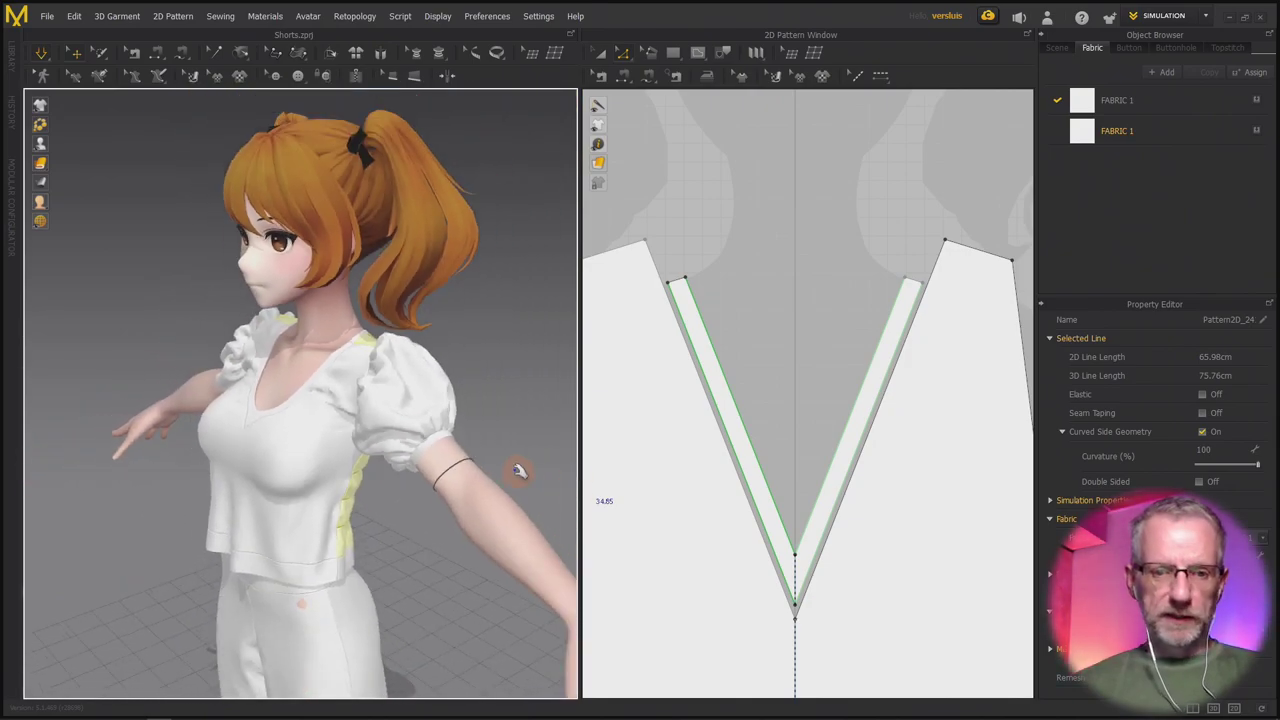
pyautogui.click(1152, 177)
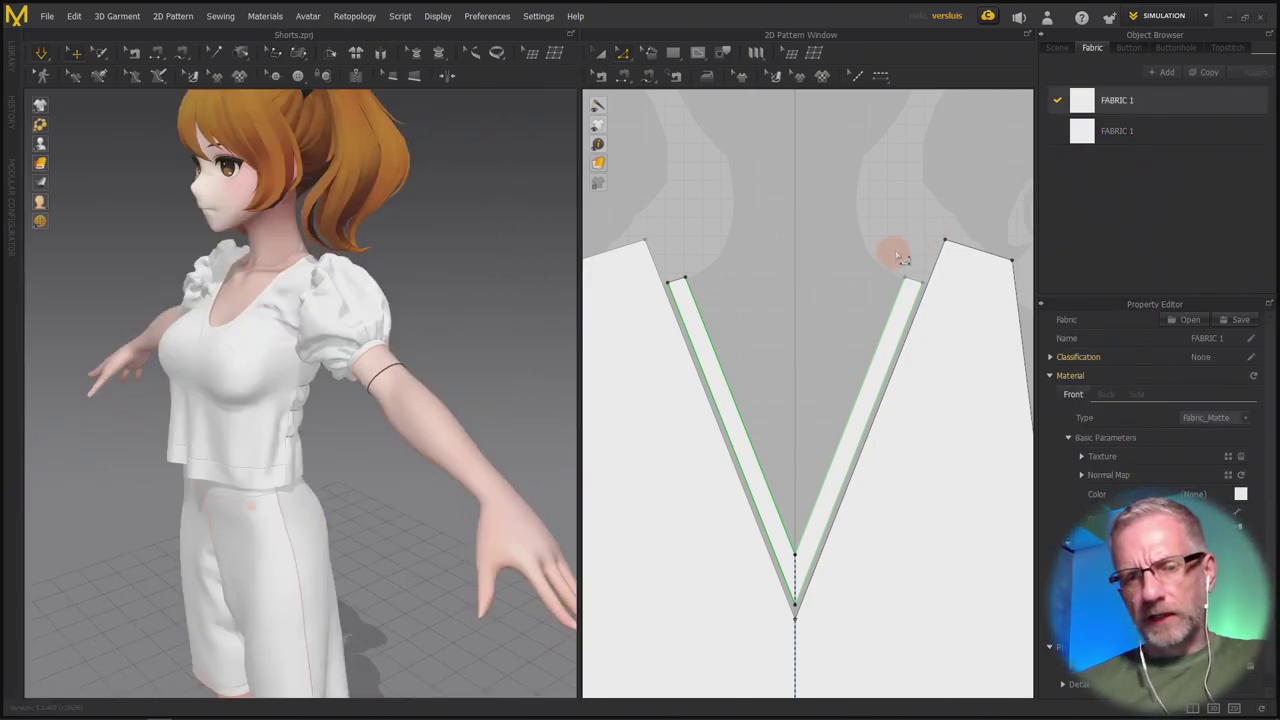
pyautogui.scroll(2, 903, 255)
pyautogui.scroll(-10, 903, 255)
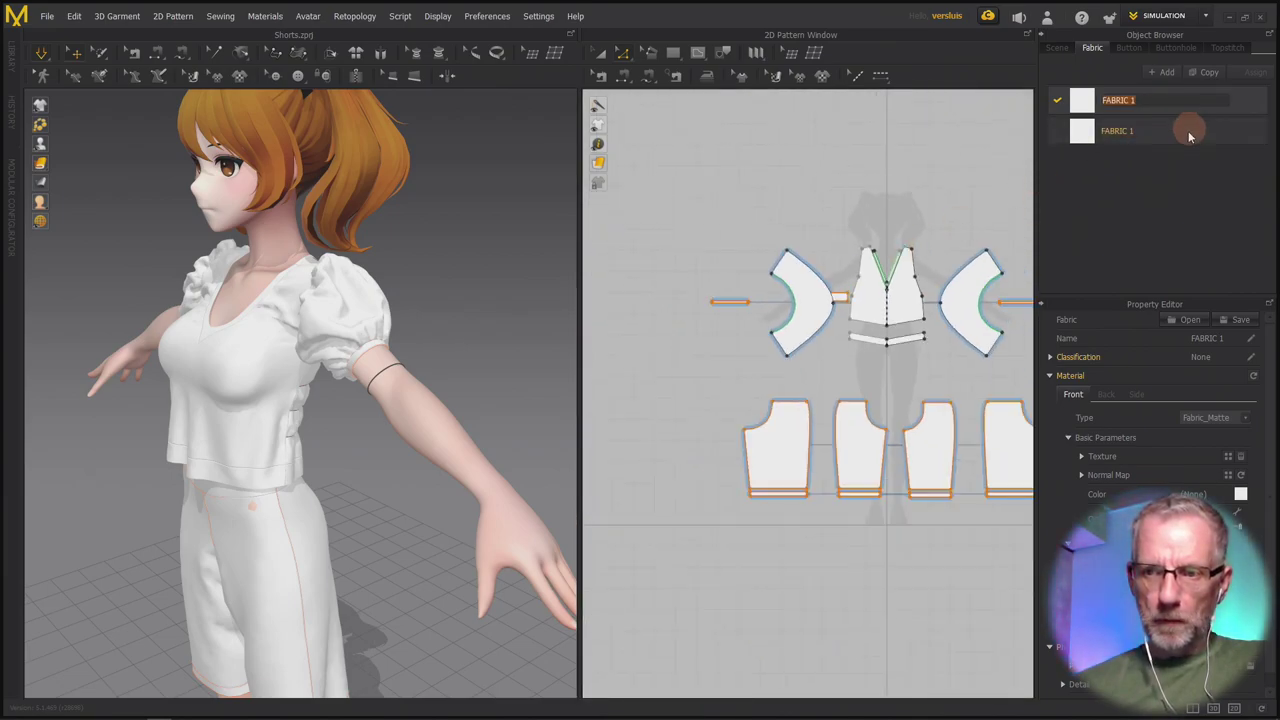
pyautogui.click(1238, 495)
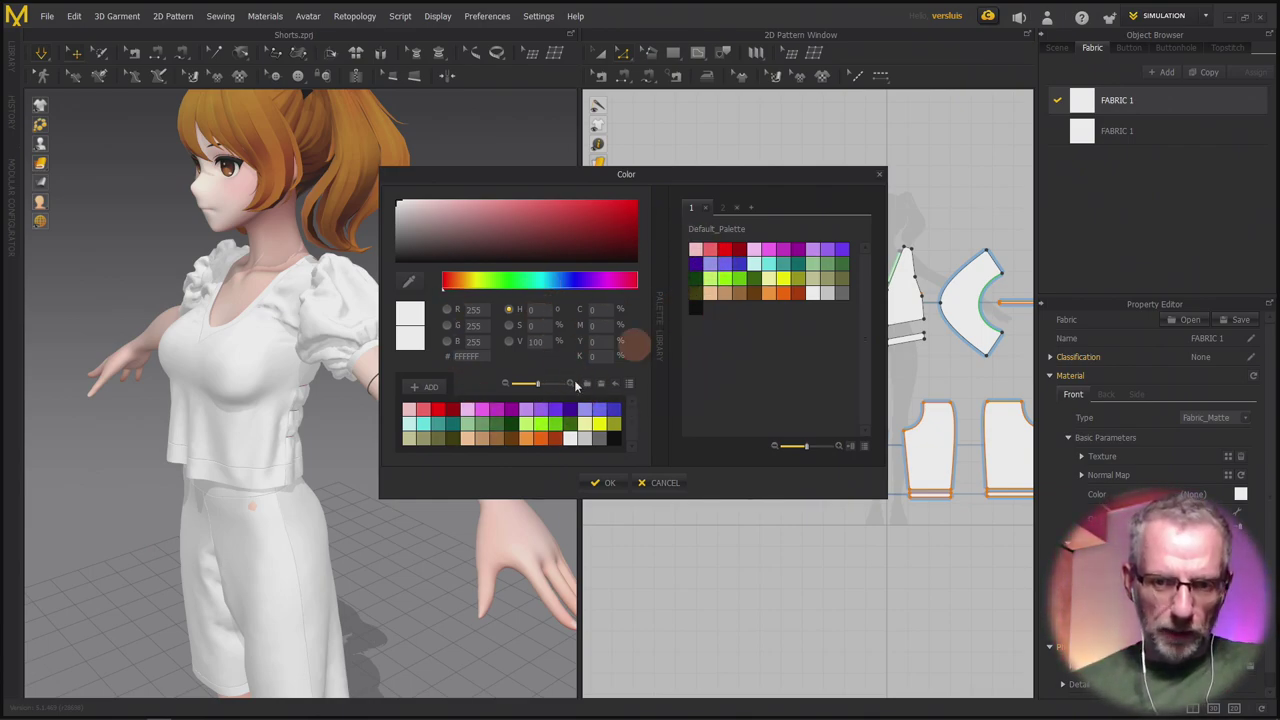
# Try the khaki shades 999966 and 666633 on the shorts' fabric.
pyautogui.click(422, 439)
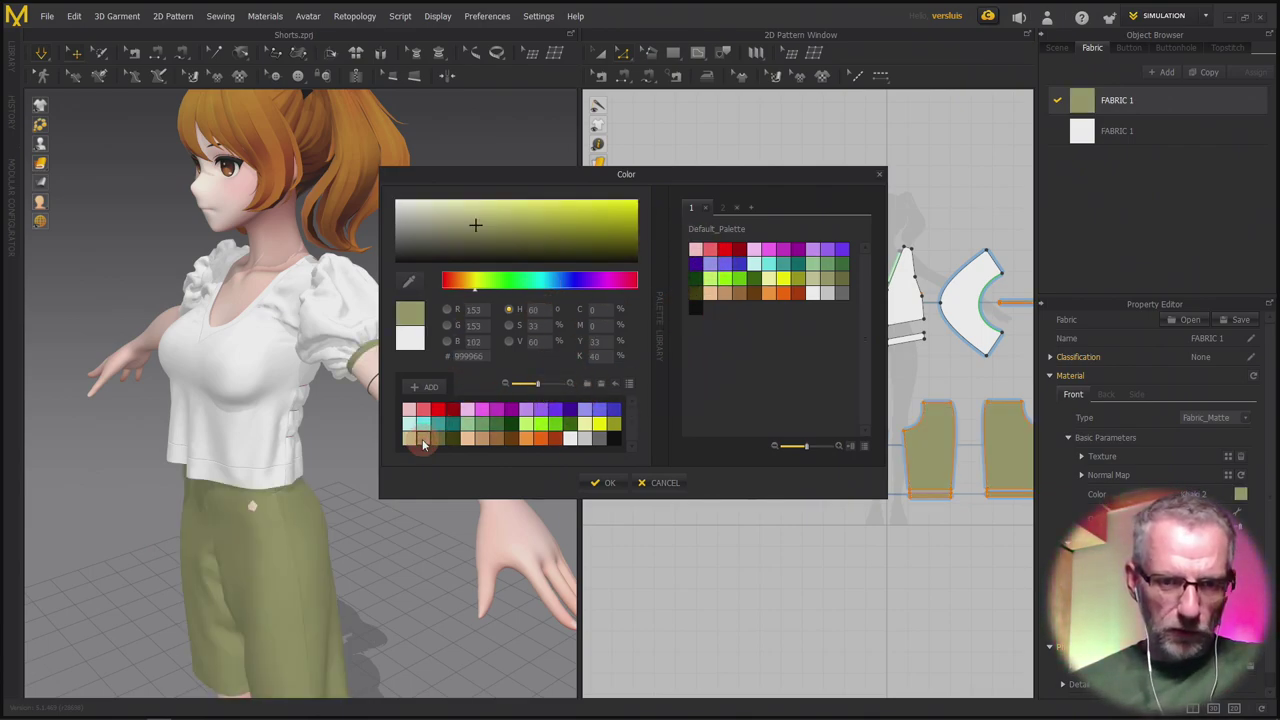
pyautogui.moveTo(666, 177); pyautogui.dragTo(751, 143)
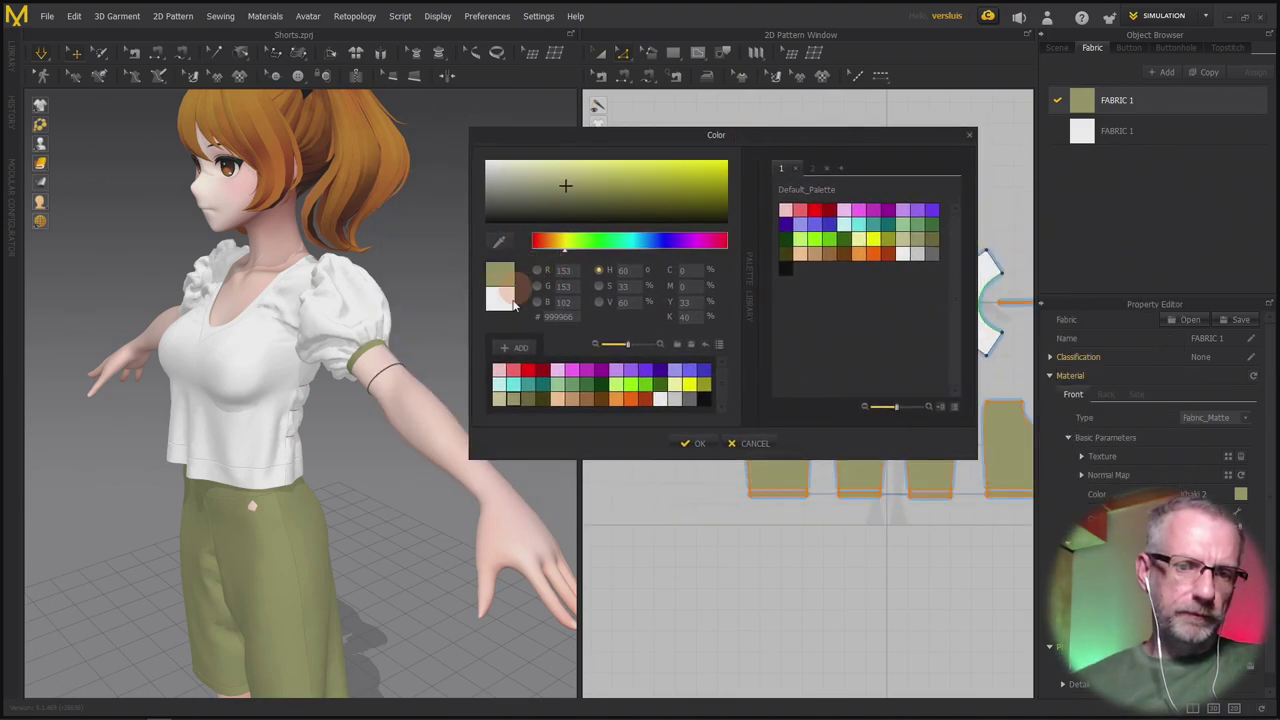
pyautogui.click(499, 400)
pyautogui.click(516, 400)
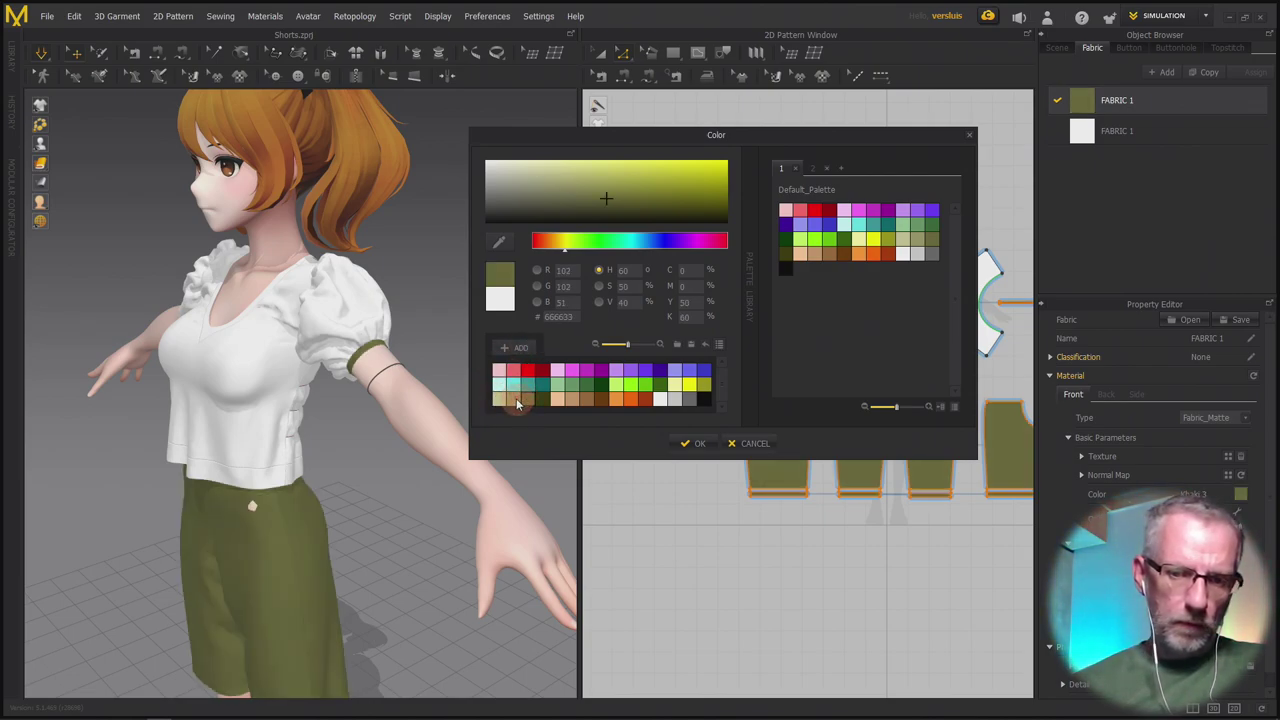
pyautogui.click(516, 401)
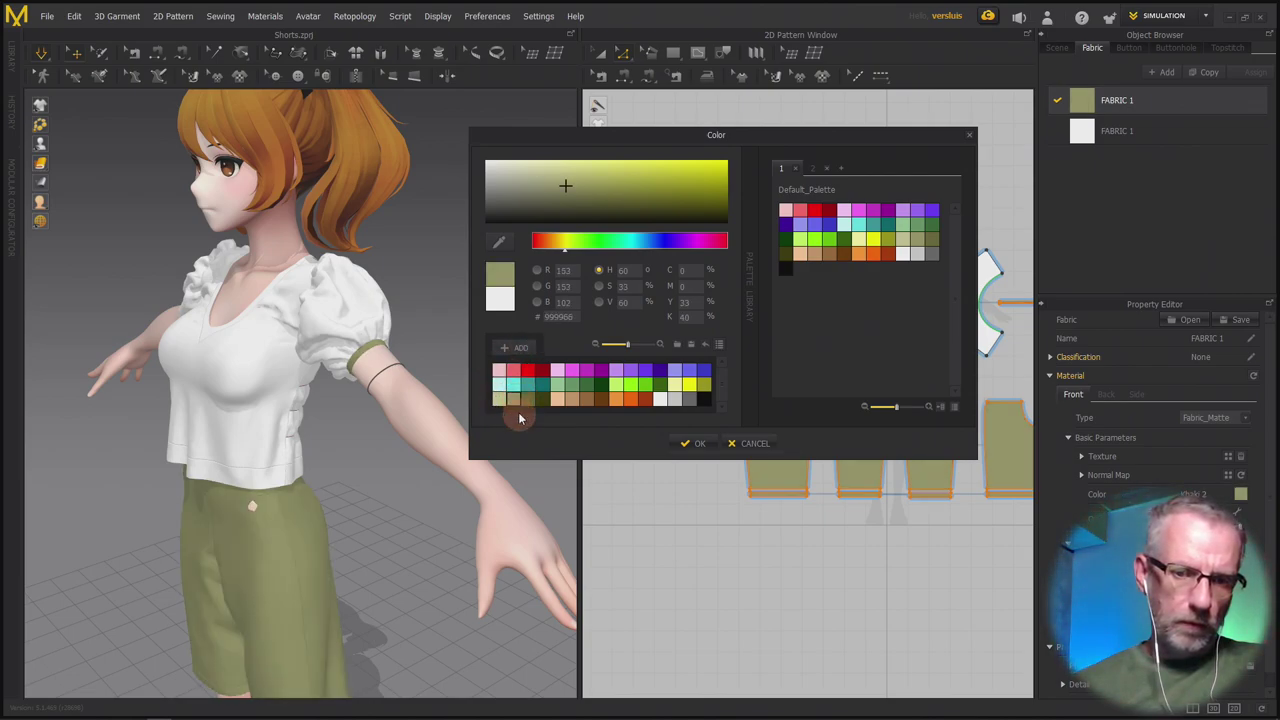
# Try orange FF9933 on the shorts' fabric, reduce its saturation to 40, and darken it to brown.
pyautogui.click(614, 400)
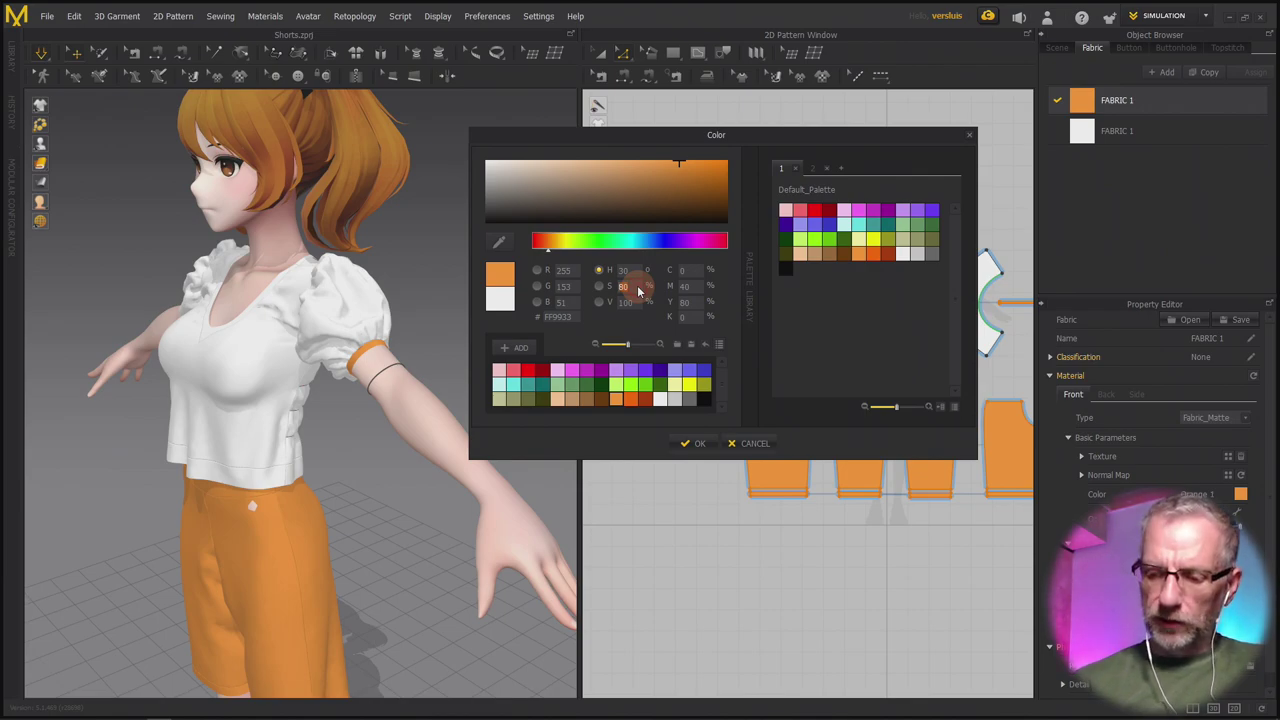
pyautogui.write('40')
pyautogui.press('Return')
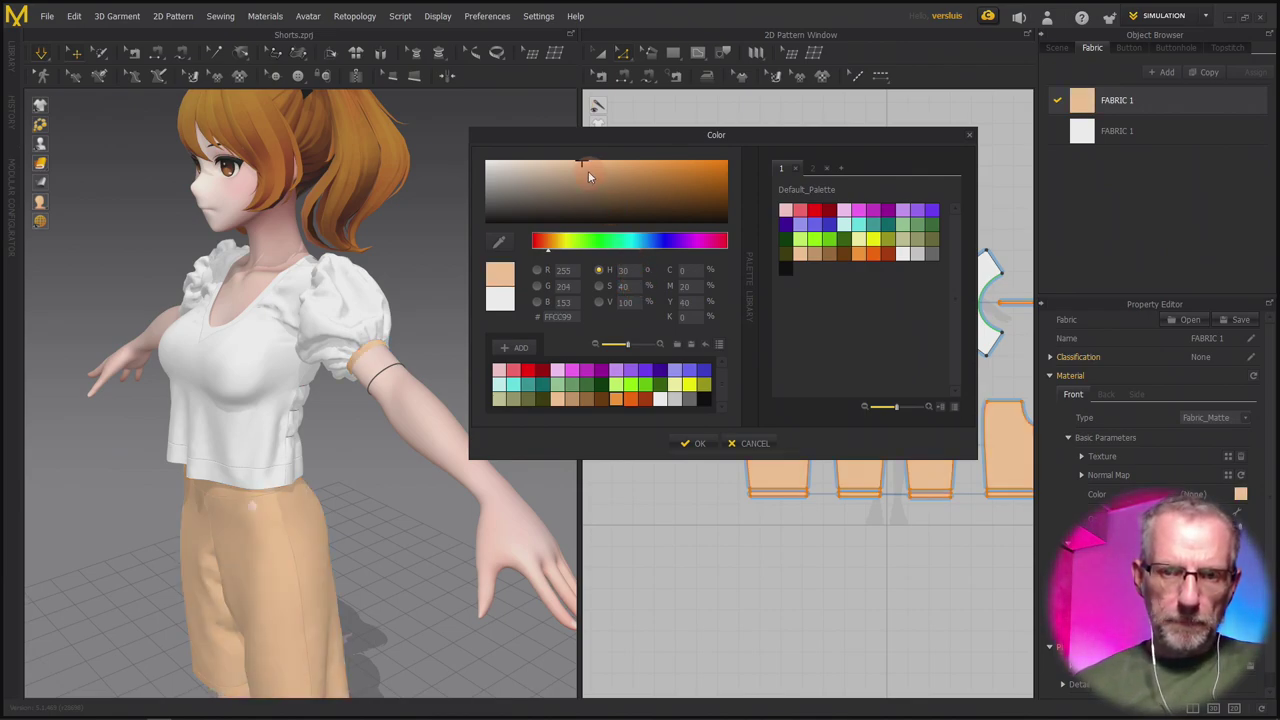
pyautogui.moveTo(587, 168); pyautogui.dragTo(587, 195)
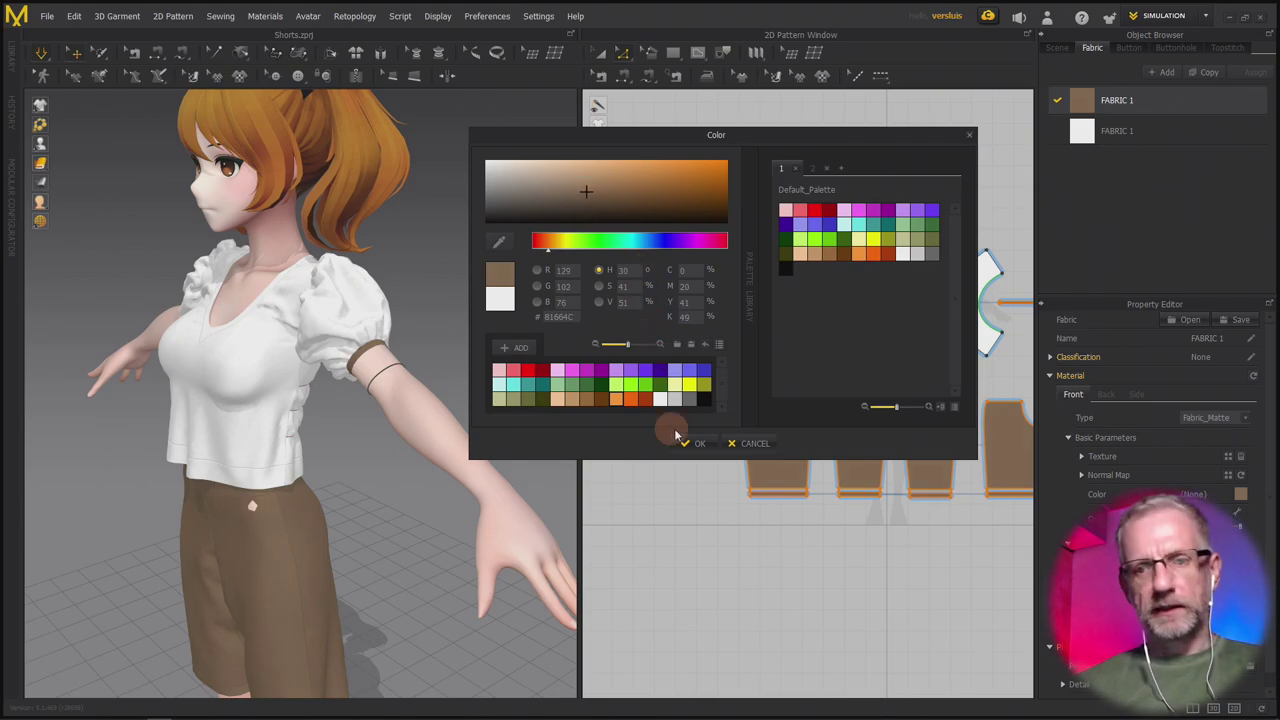
# Color the shorts' fabric with the brown 996633 swatch, reduce its saturation to 40, and apply it.
pyautogui.click(587, 400)
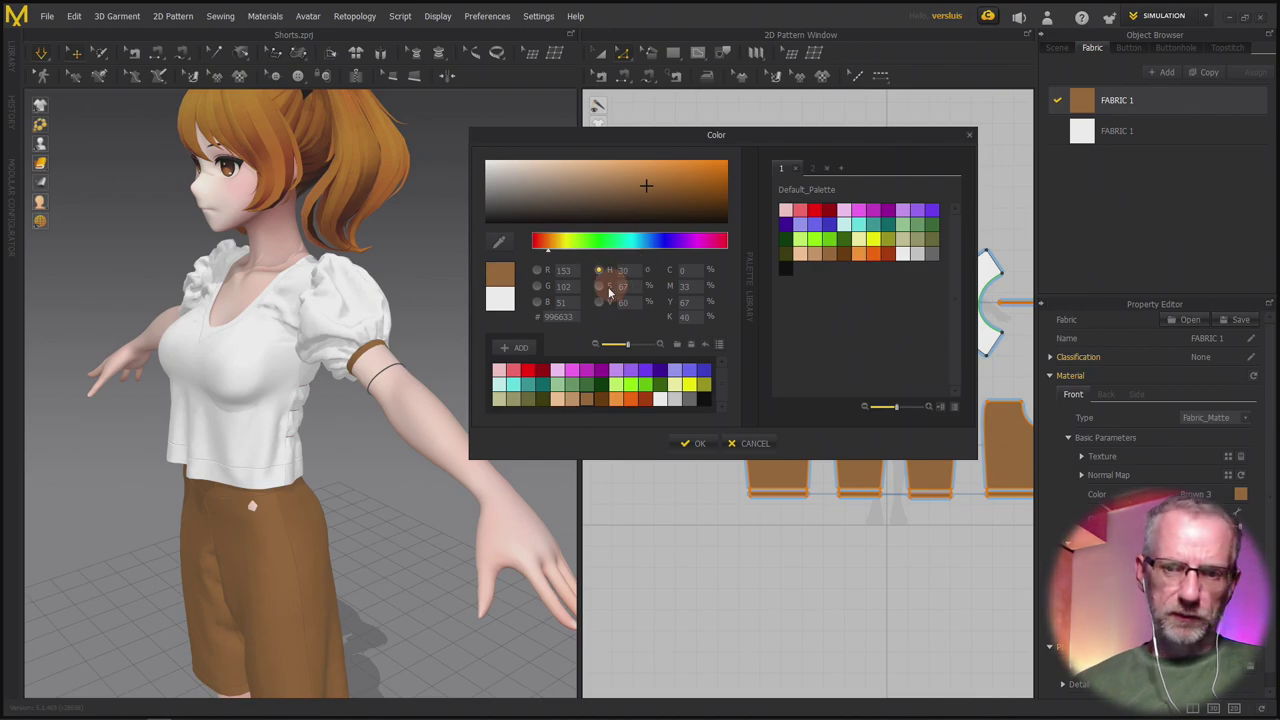
pyautogui.write('40')
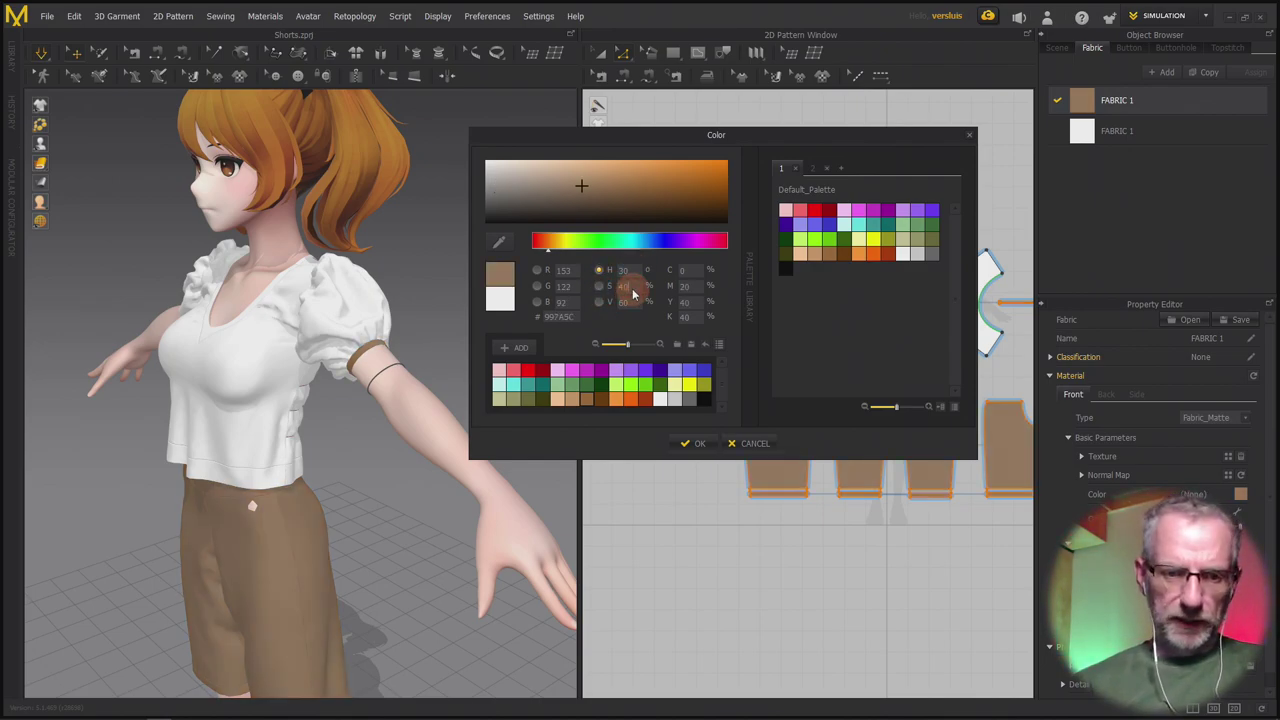
pyautogui.click(699, 445)
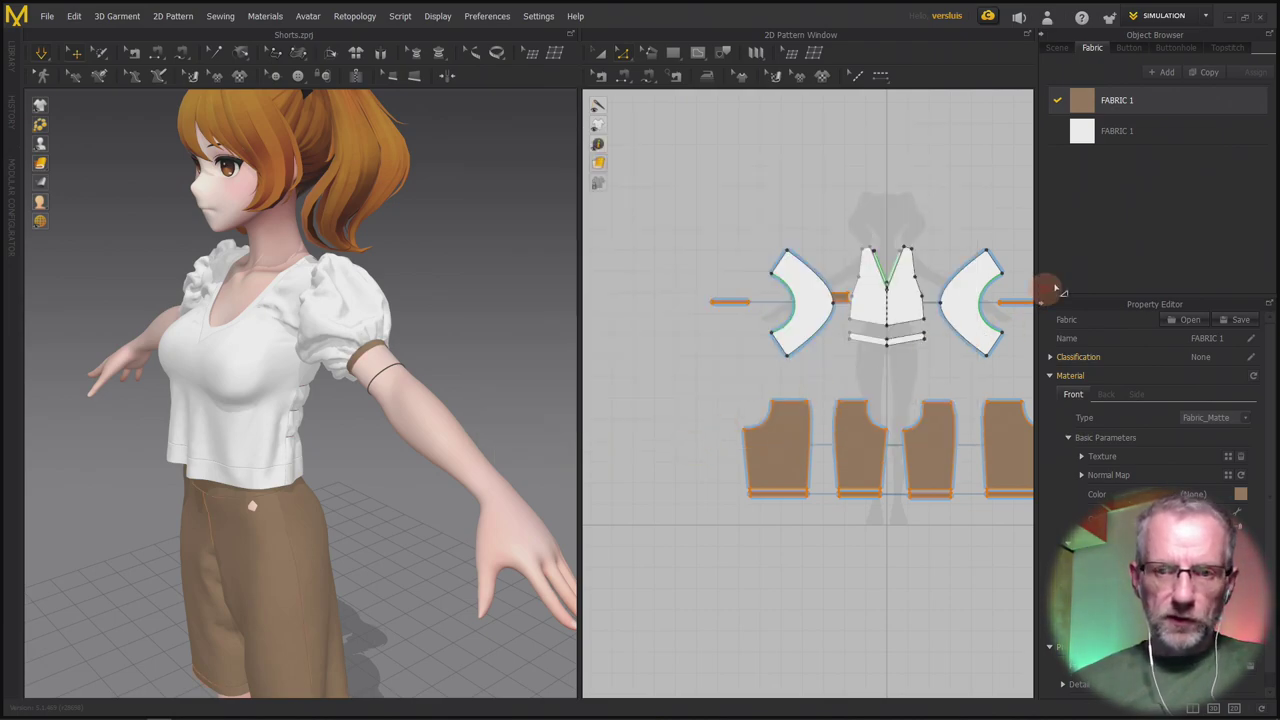
# Rename the brown fabric as Shorts.
pyautogui.rightClick(1133, 104)
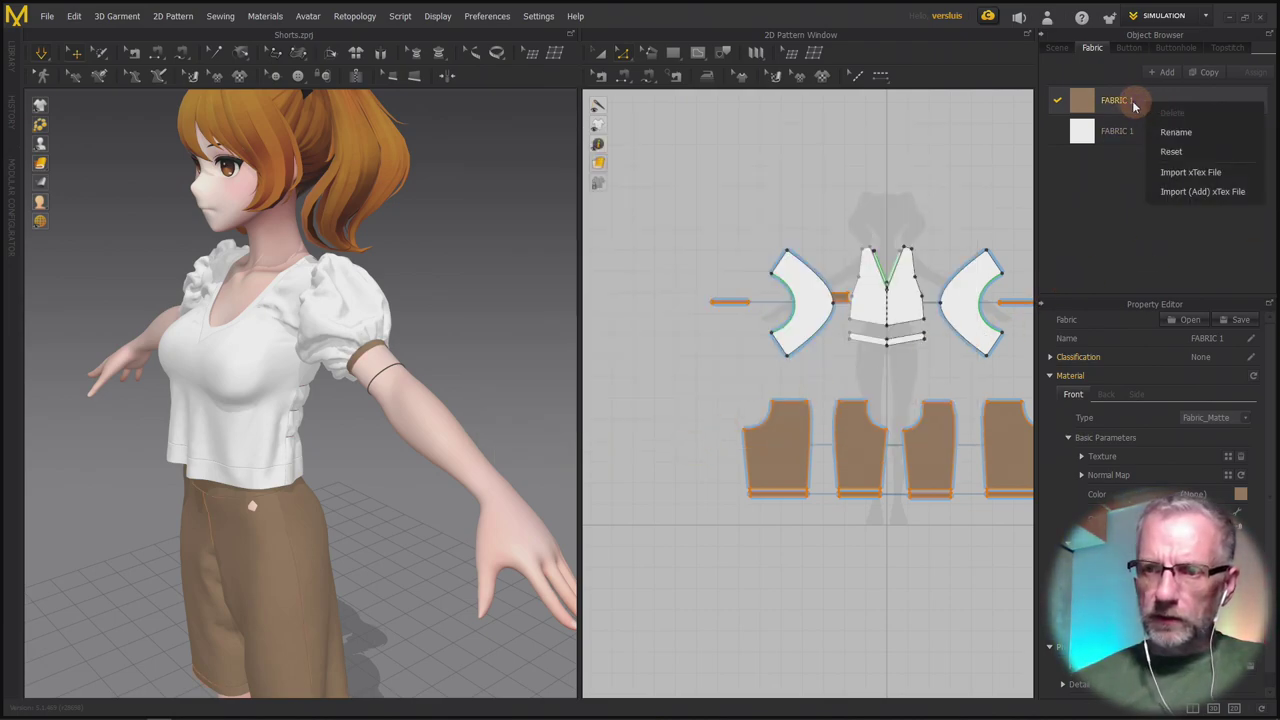
pyautogui.click(1174, 132)
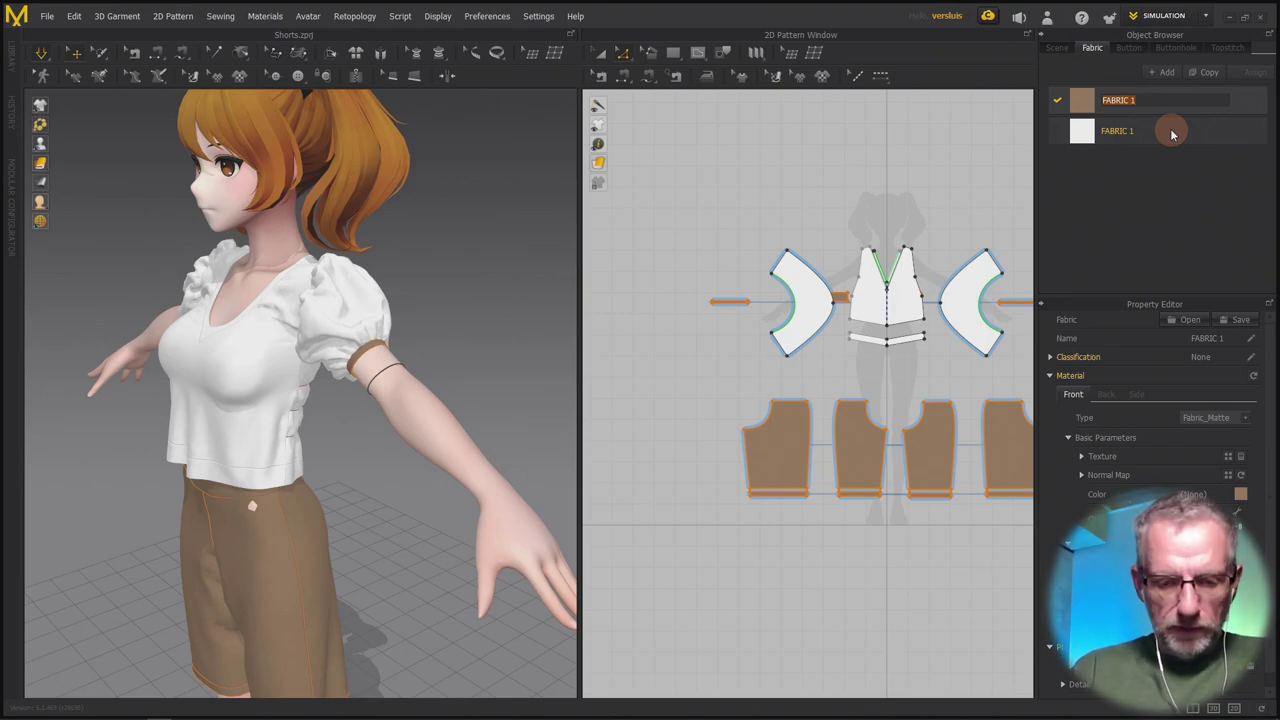
pyautogui.write('Shorts')
pyautogui.press('Return')
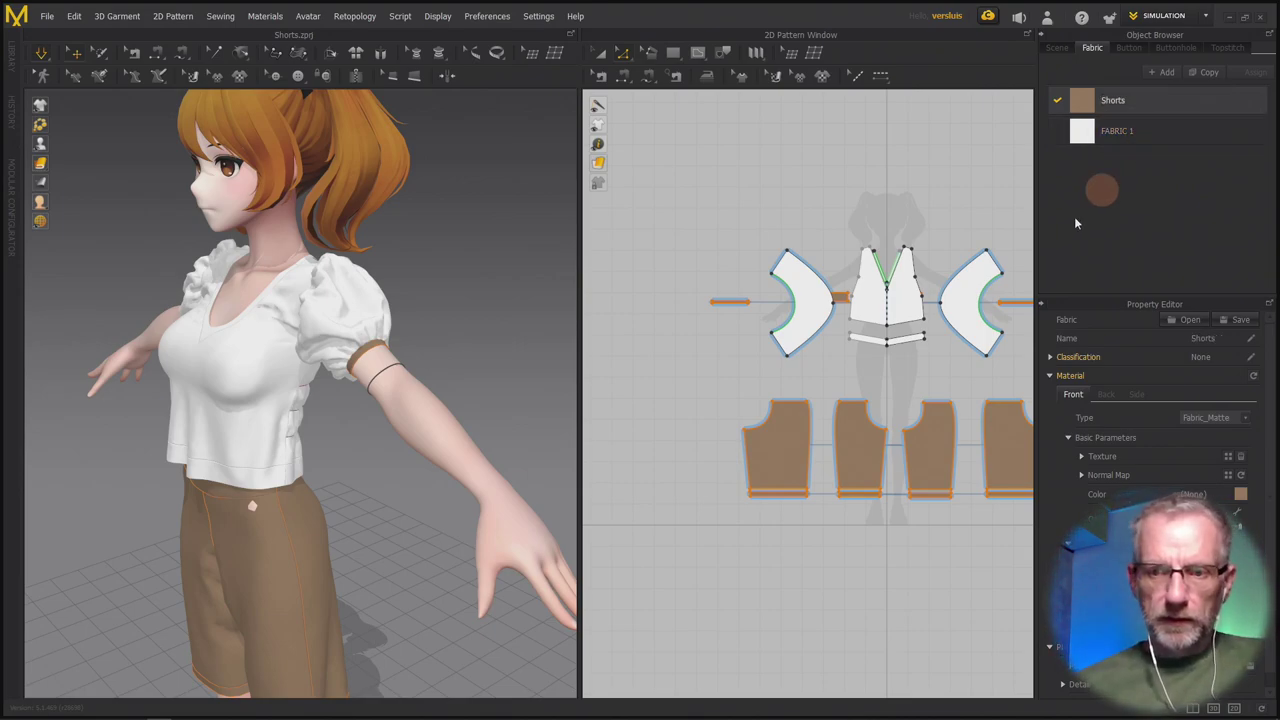
# Rename the white fabric as Shirt.
pyautogui.moveTo(344, 345)
pyautogui.mouseDown(button='right')
pyautogui.moveTo(484, 345)
pyautogui.moveTo(352, 343)
pyautogui.moveTo(340, 355)
pyautogui.moveTo(428, 343)
pyautogui.moveTo(355, 351)
pyautogui.mouseUp(button='right')
pyautogui.click(1142, 135)
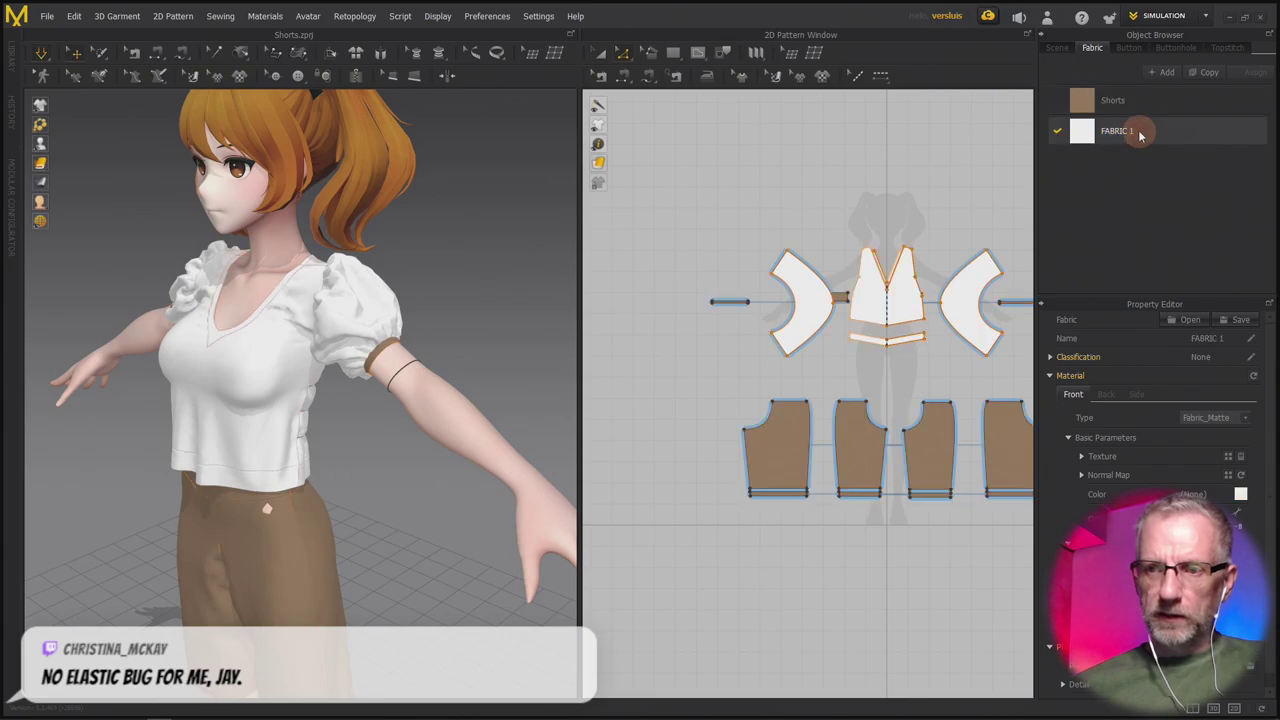
pyautogui.rightClick(1138, 135)
pyautogui.click(1171, 164)
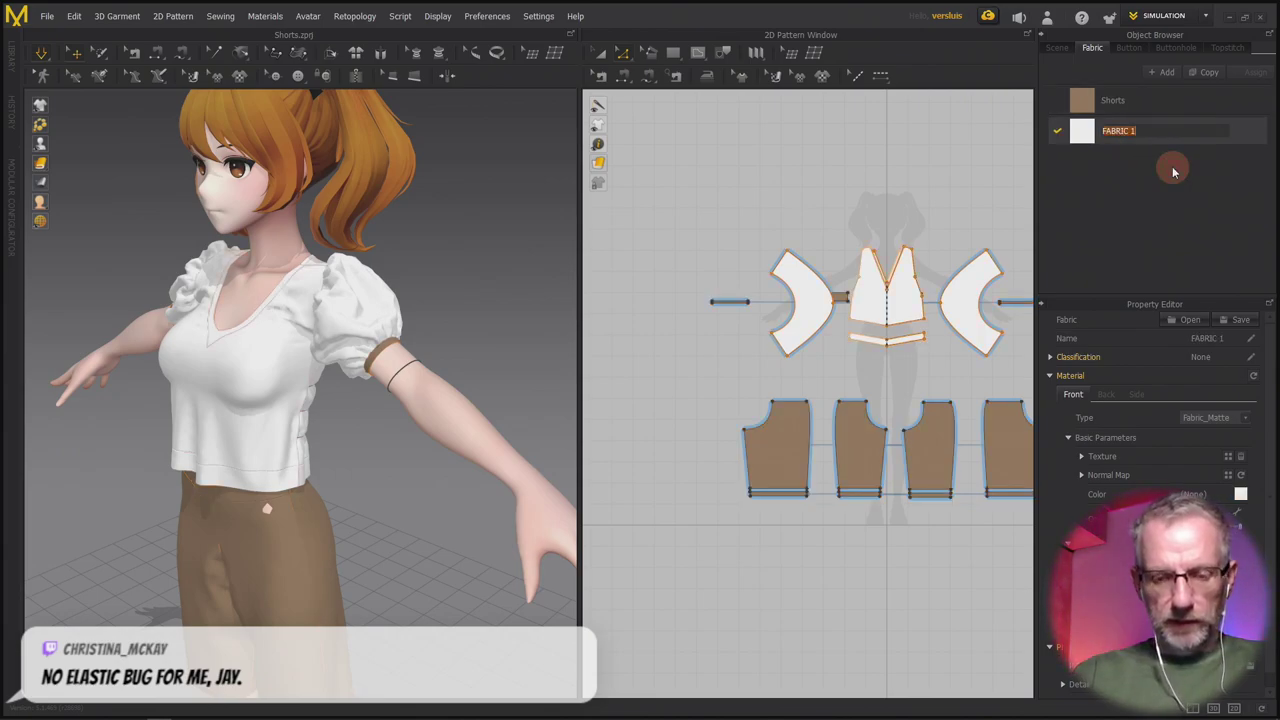
pyautogui.write('Shi')
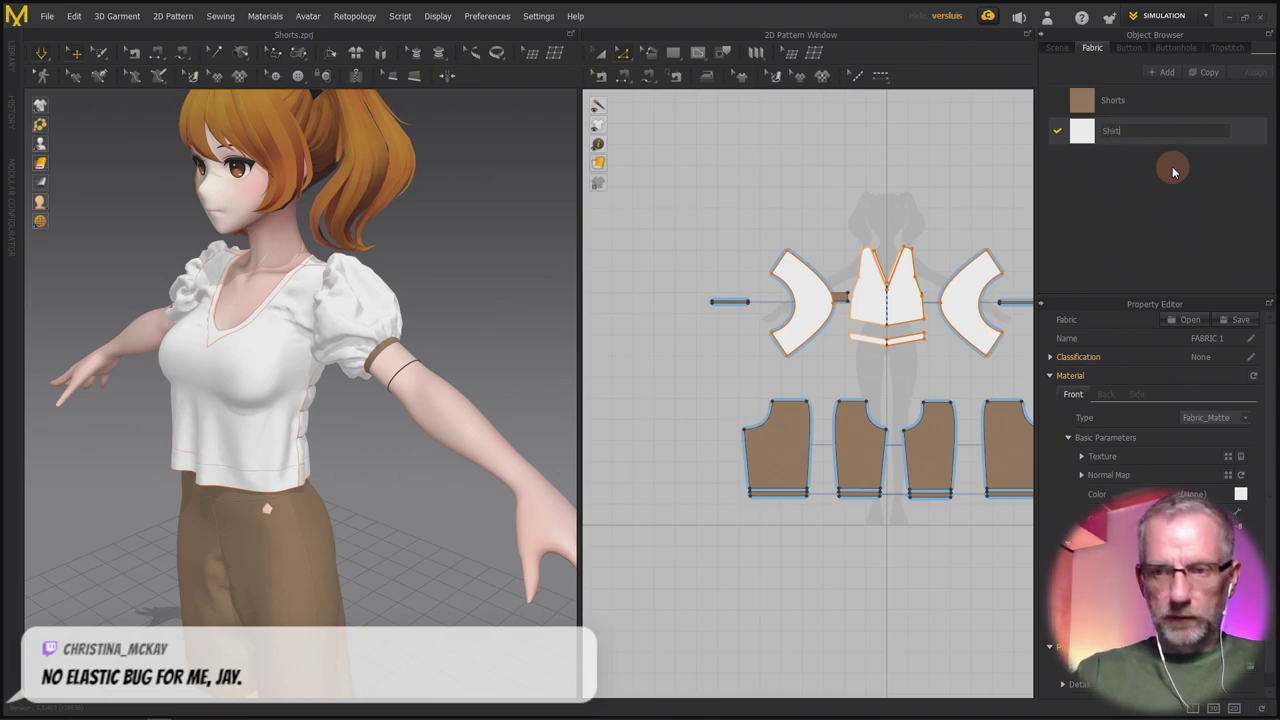
pyautogui.write('rt')
pyautogui.press('Return')
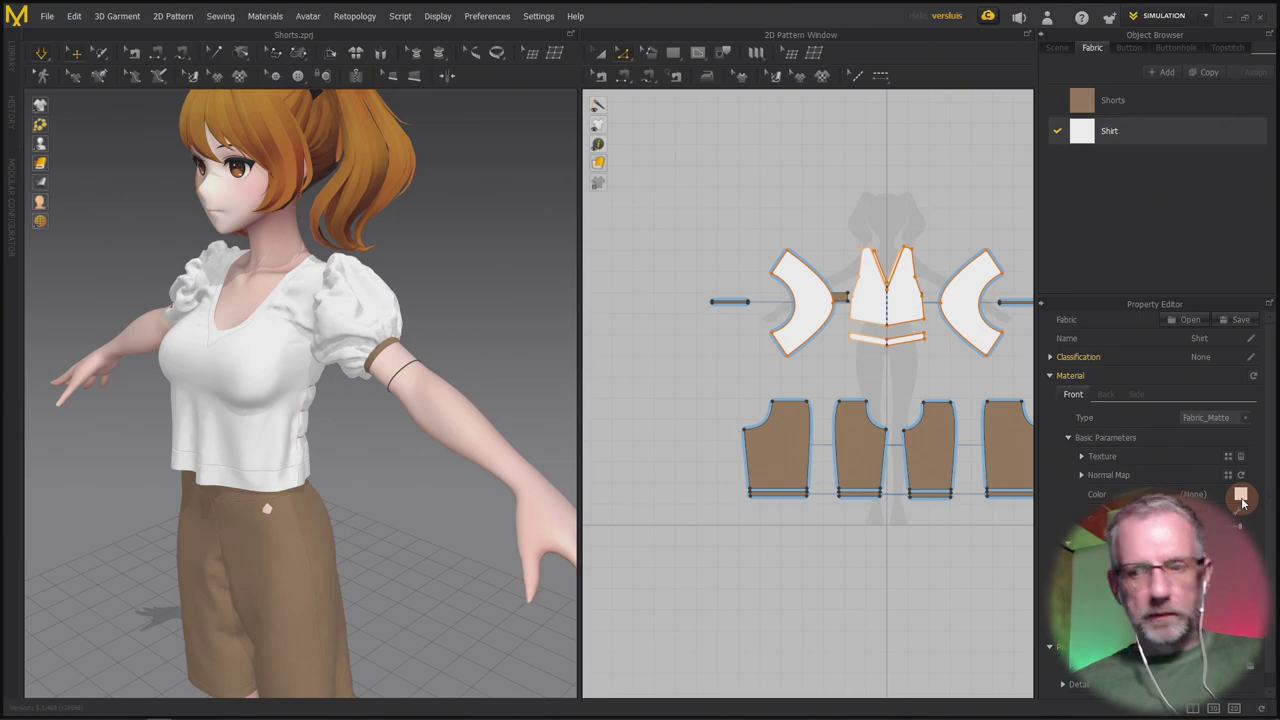
# Try light green CCFF66 on the Shirt fabric, and apply the khaki 999966 swatch instead.
pyautogui.click(1241, 496)
pyautogui.moveTo(753, 176); pyautogui.dragTo(829, 155)
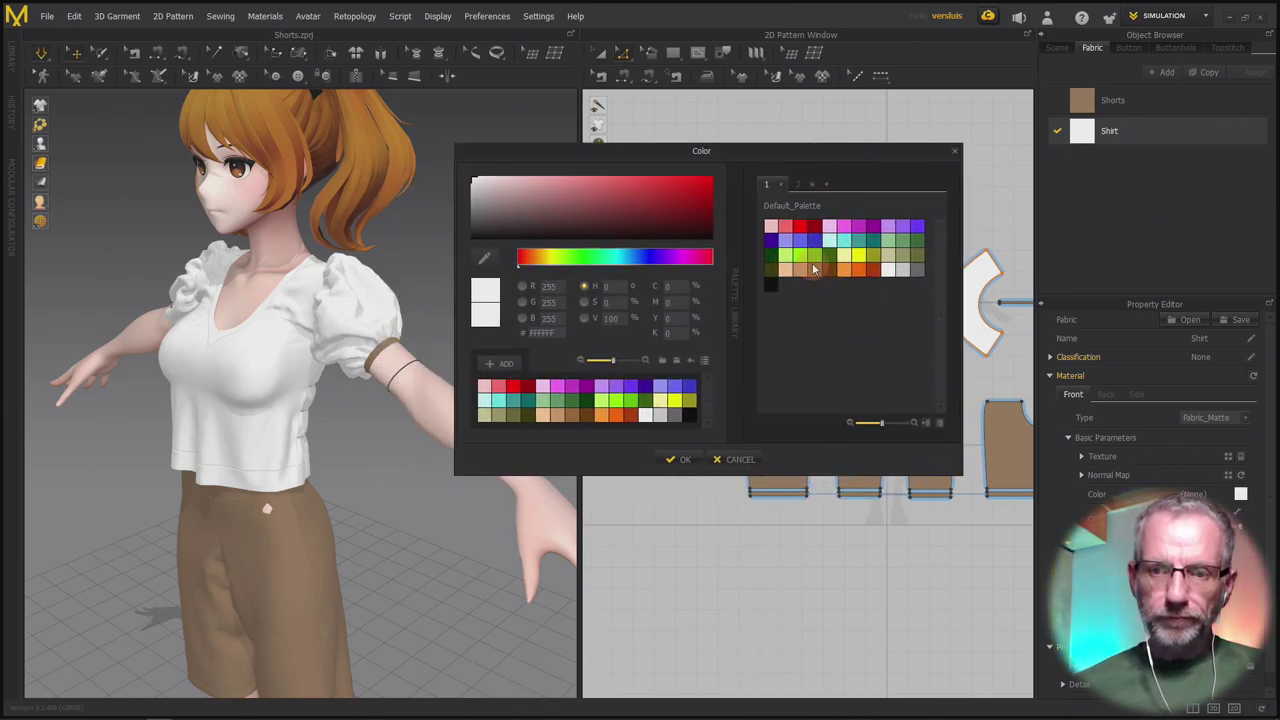
pyautogui.click(787, 256)
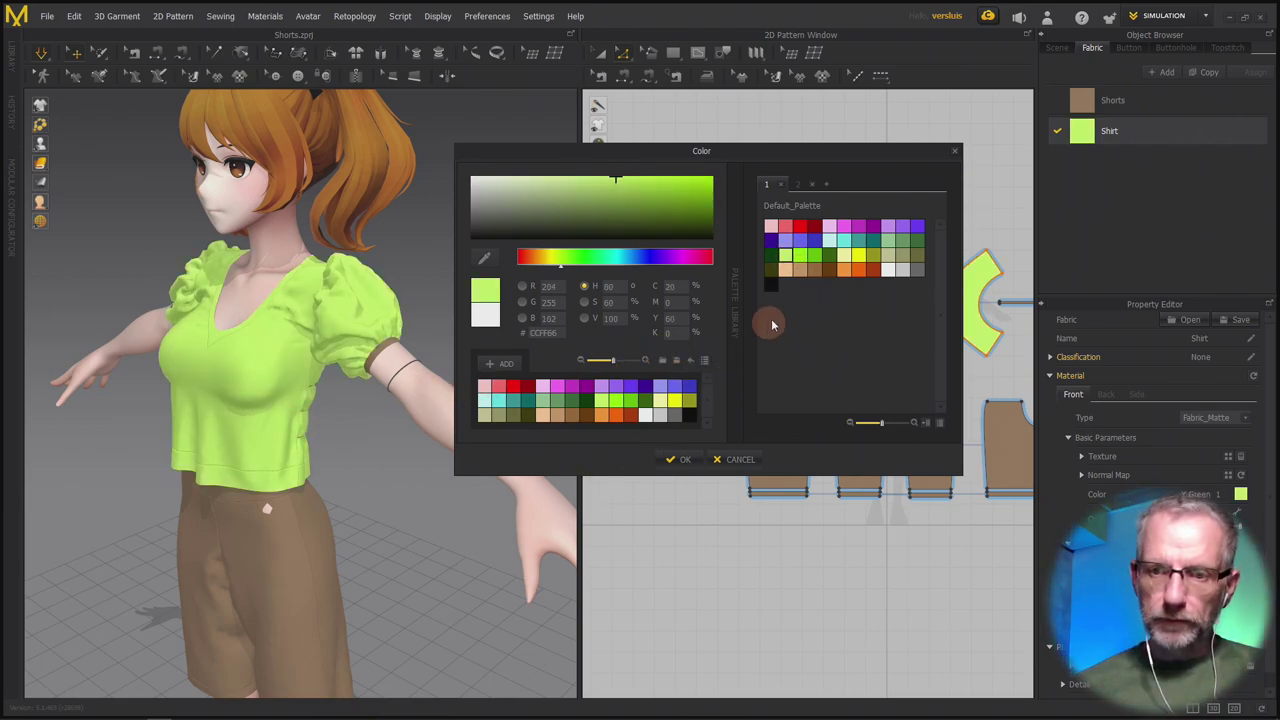
pyautogui.click(903, 261)
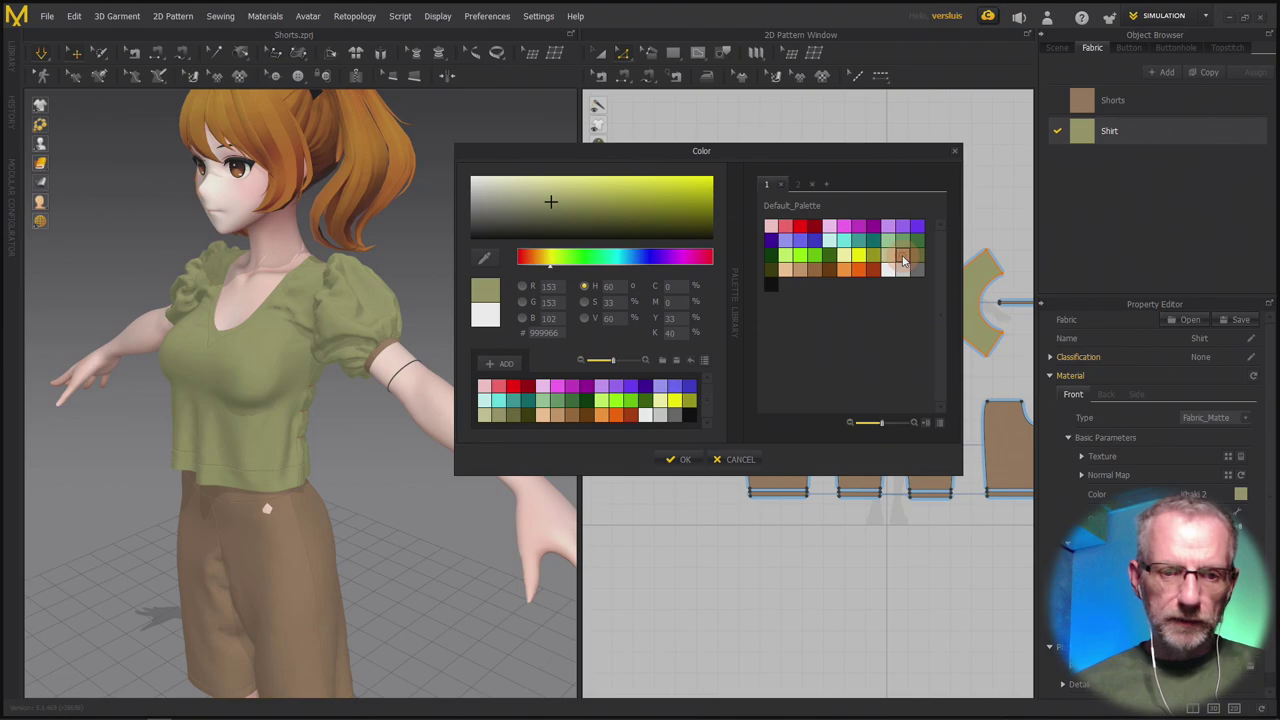
pyautogui.click(677, 460)
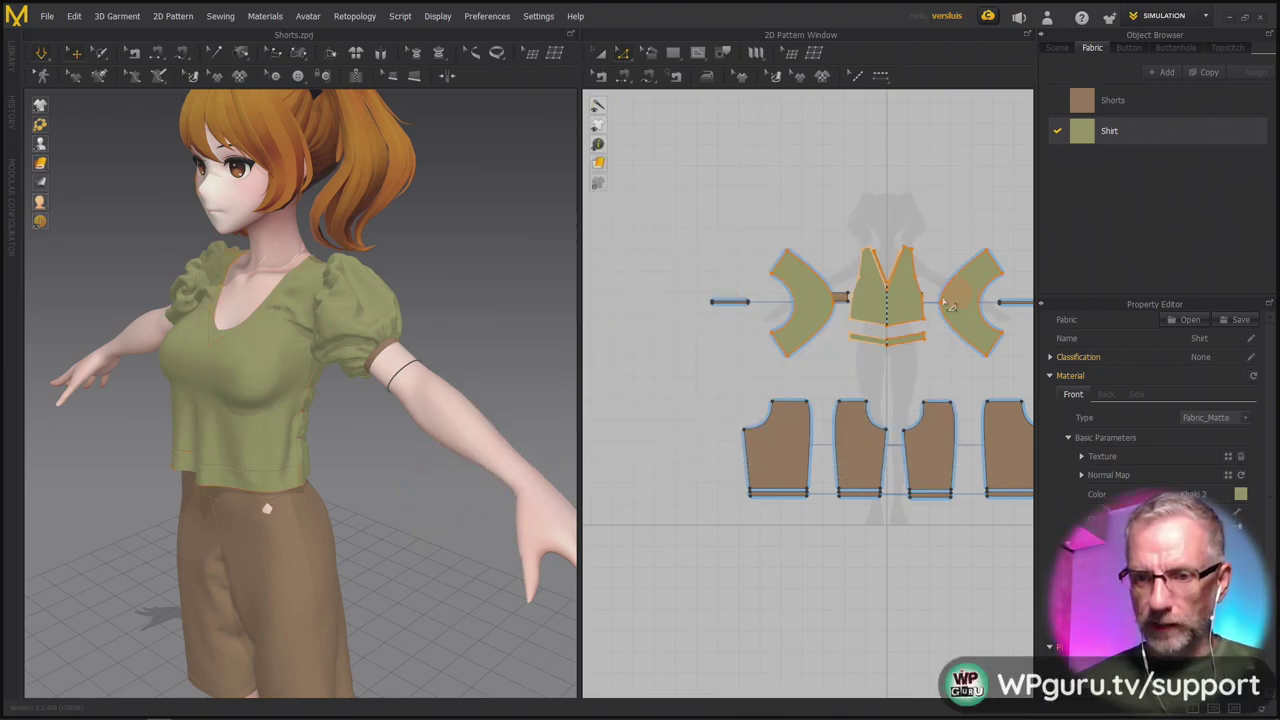
# Move the brown waistband pattern from beside the front bodice to just above the left pair of shorts pieces.
pyautogui.moveTo(494, 284)
pyautogui.mouseDown(button='right')
pyautogui.moveTo(557, 278)
pyautogui.moveTo(506, 286)
pyautogui.mouseUp(button='right')
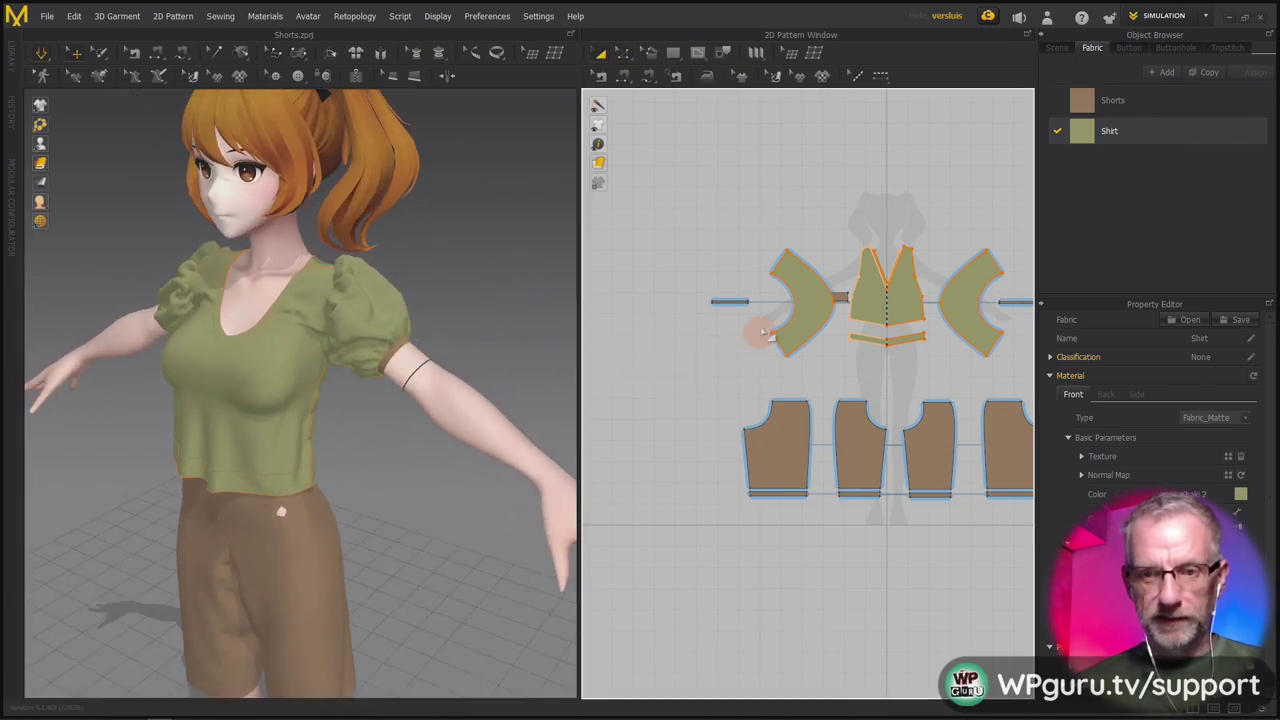
pyautogui.click(735, 302)
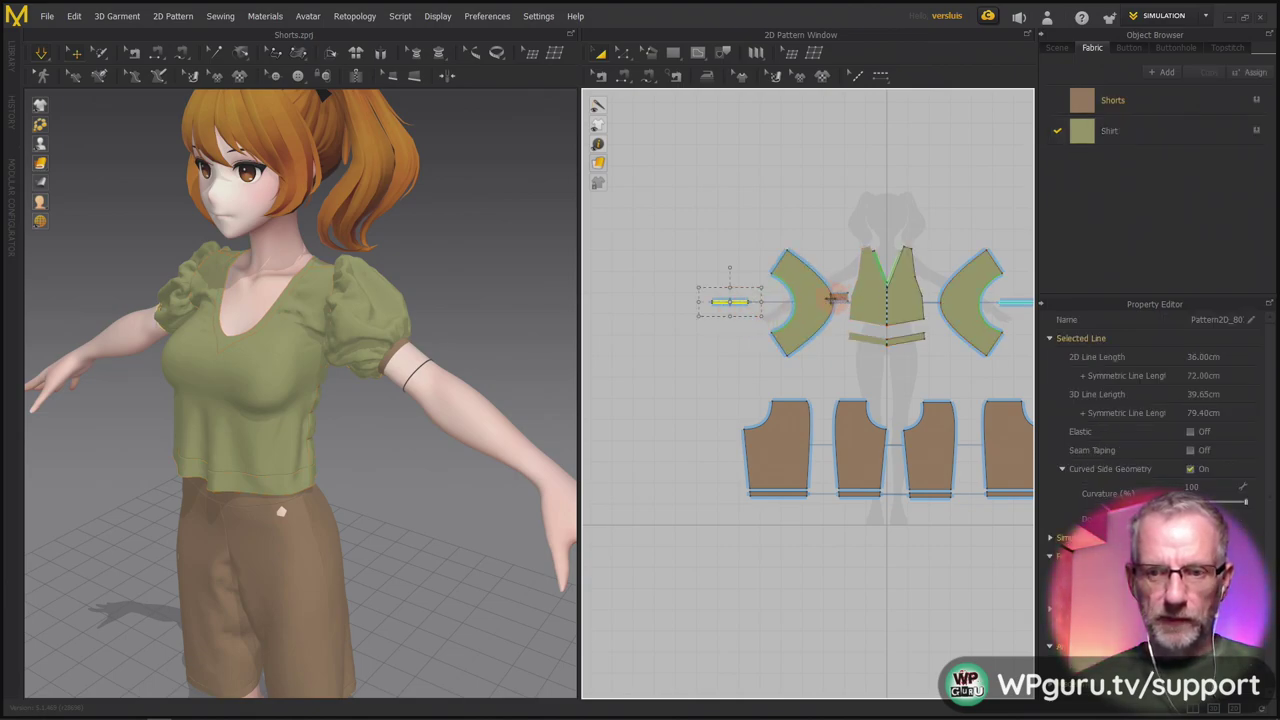
pyautogui.click(841, 298)
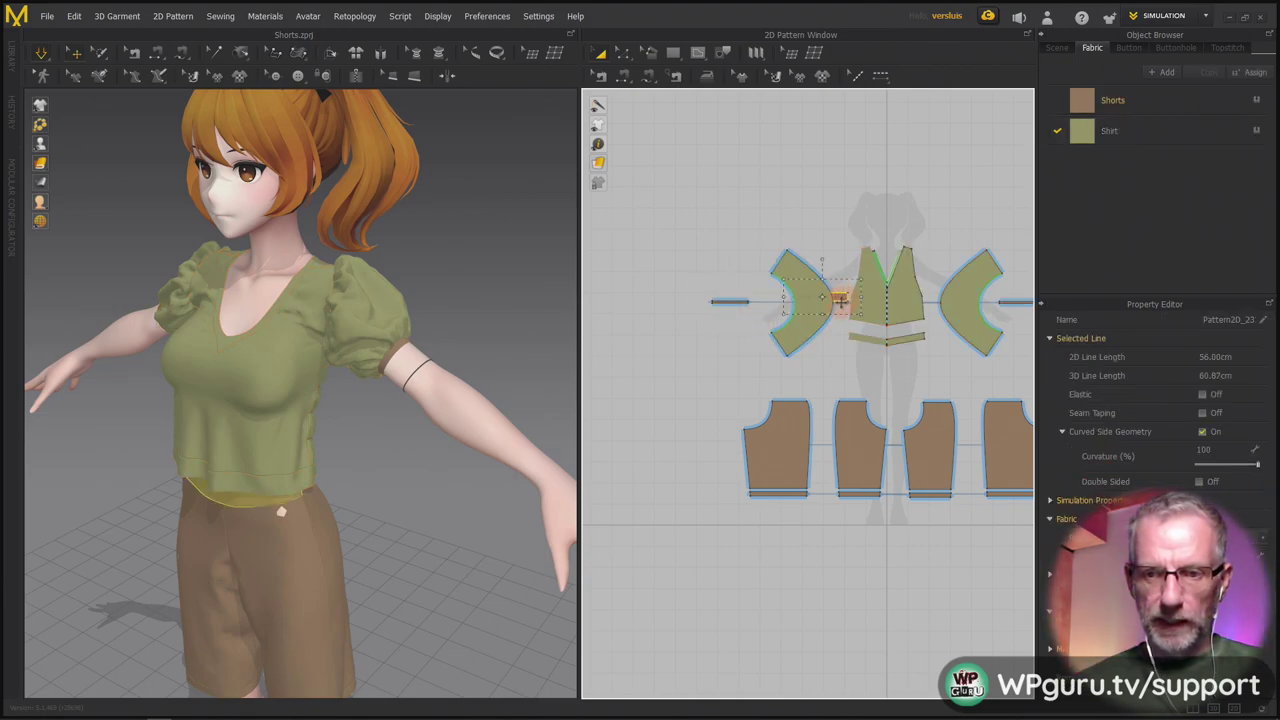
pyautogui.moveTo(848, 276); pyautogui.dragTo(843, 178)
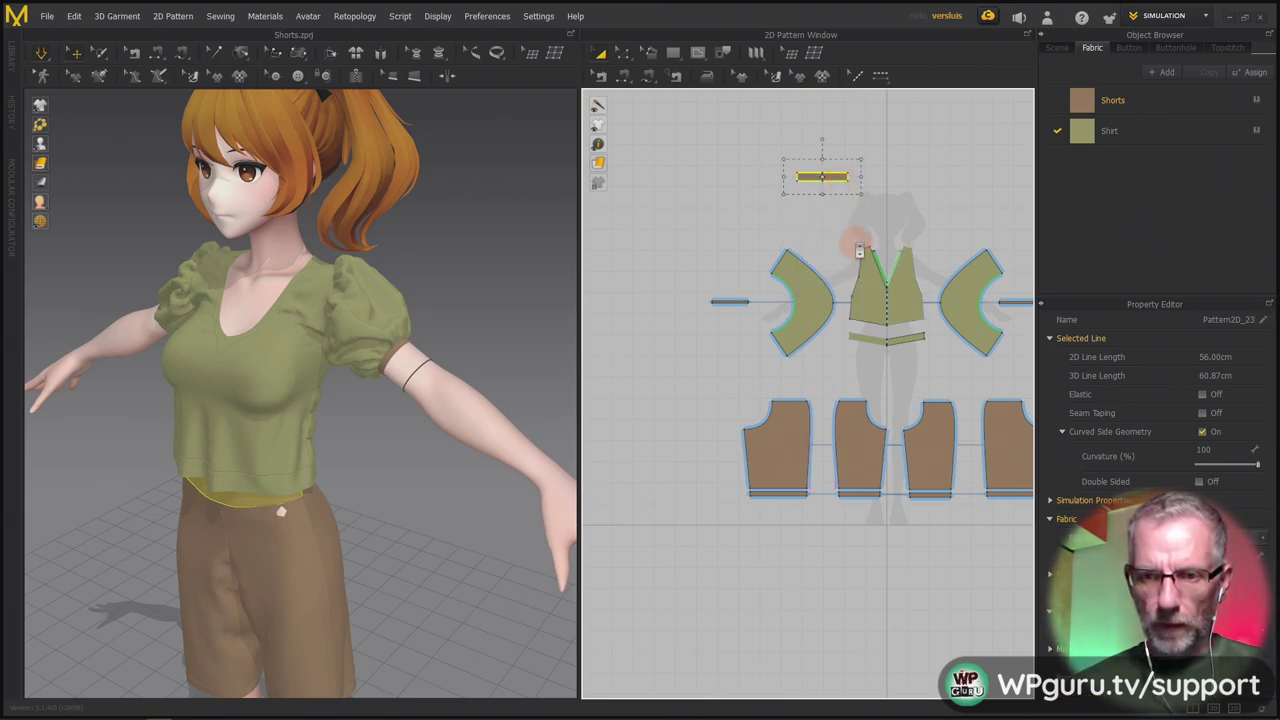
pyautogui.scroll(-3, 845, 230)
pyautogui.scroll(3, 778, 299)
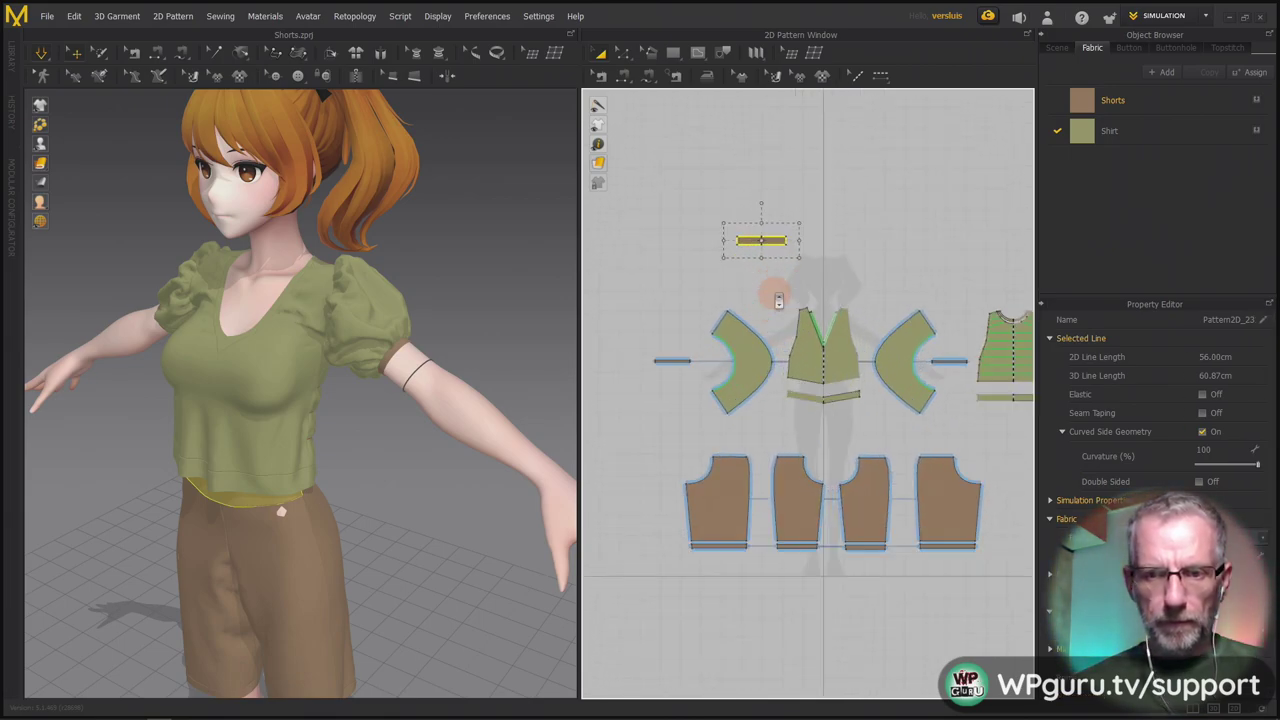
pyautogui.scroll(2, 778, 299)
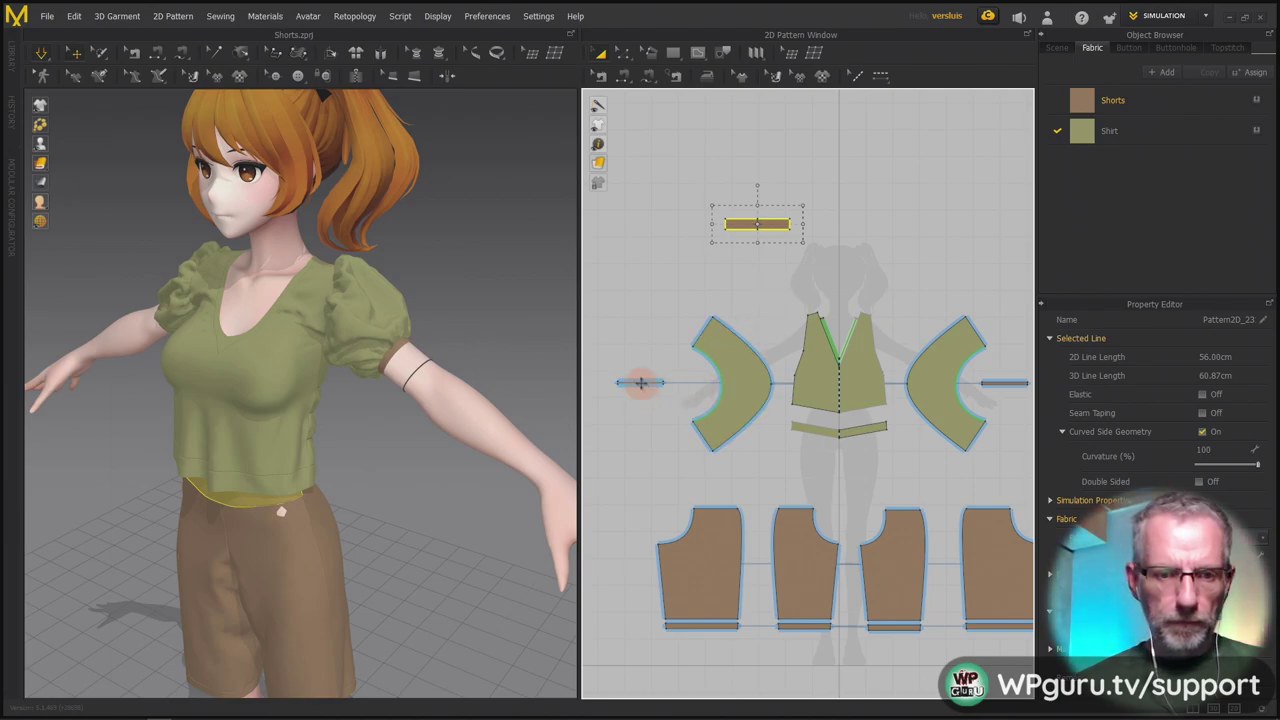
pyautogui.moveTo(763, 243); pyautogui.dragTo(786, 483)
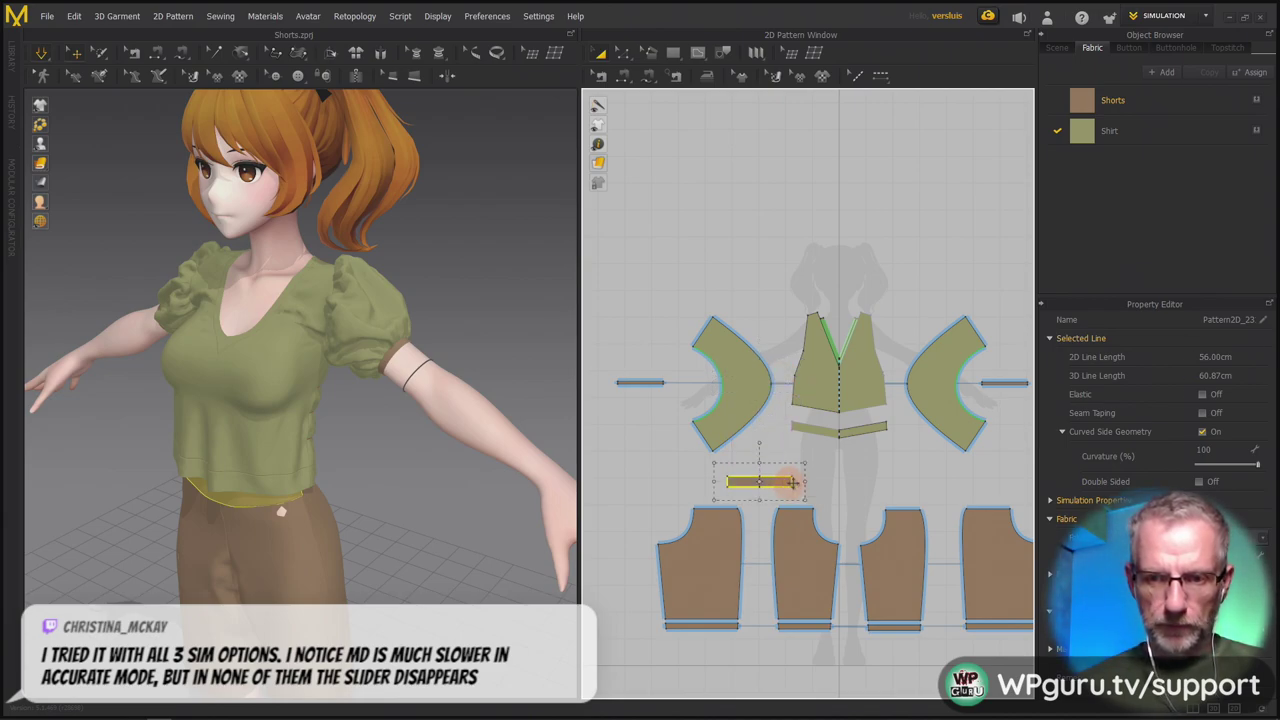
pyautogui.scroll(3, 844, 489)
pyautogui.scroll(-4, 846, 492)
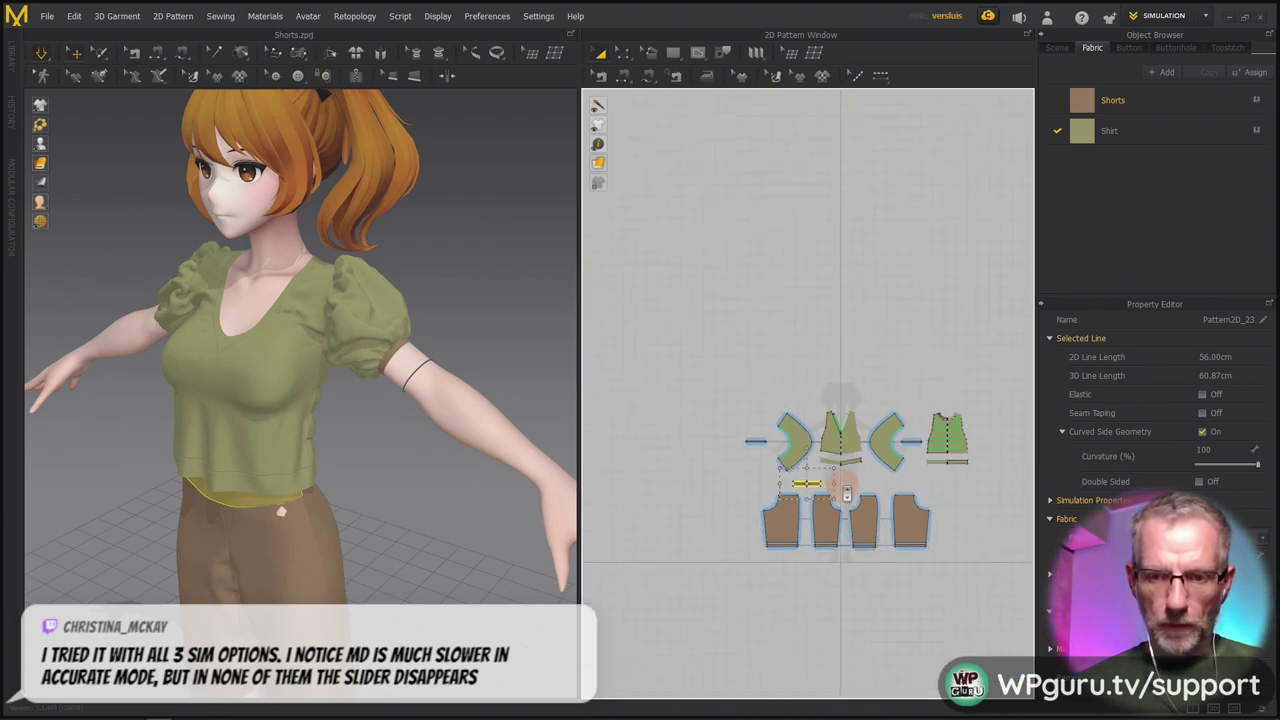
pyautogui.scroll(1, 846, 492)
# Shift both sleeves and the front bodice aside, and move the second waistband pattern from beneath them to above the right shorts pieces.
pyautogui.click(775, 423)
pyautogui.moveTo(777, 423); pyautogui.dragTo(745, 292)
pyautogui.moveTo(896, 423); pyautogui.dragTo(898, 313)
pyautogui.moveTo(855, 428); pyautogui.dragTo(781, 403)
pyautogui.click(849, 422)
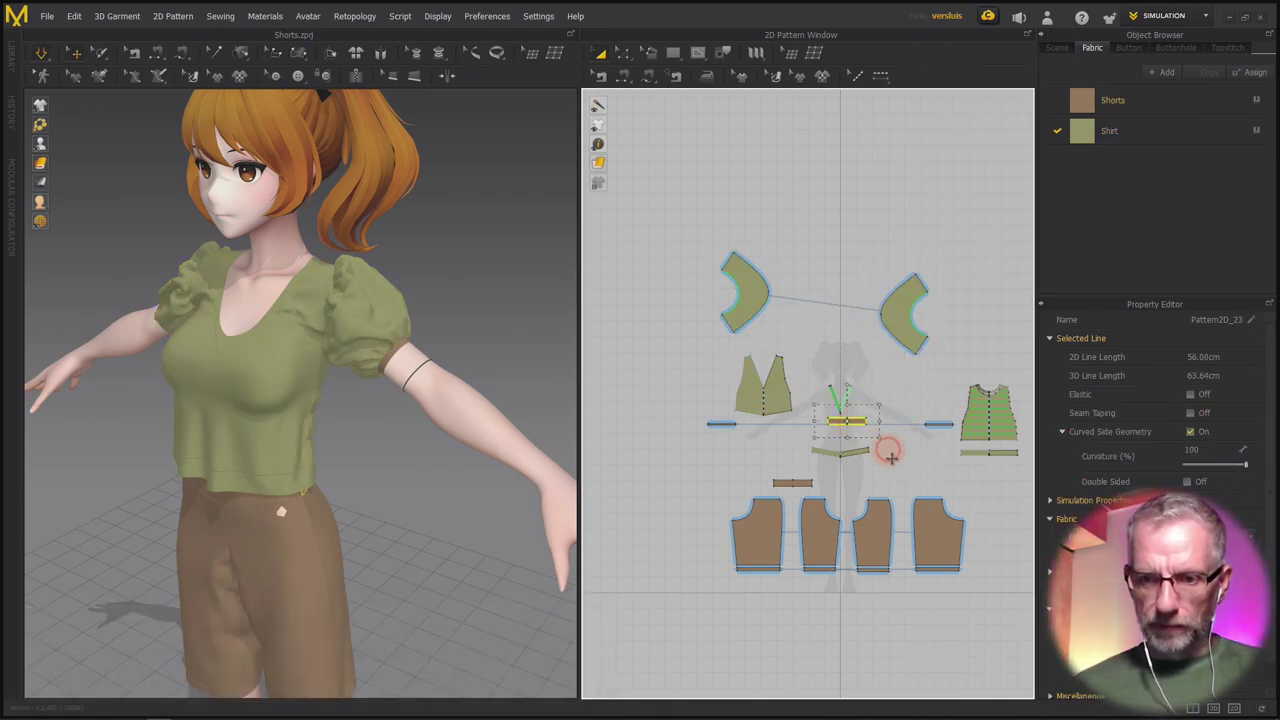
pyautogui.moveTo(898, 487); pyautogui.dragTo(897, 487)
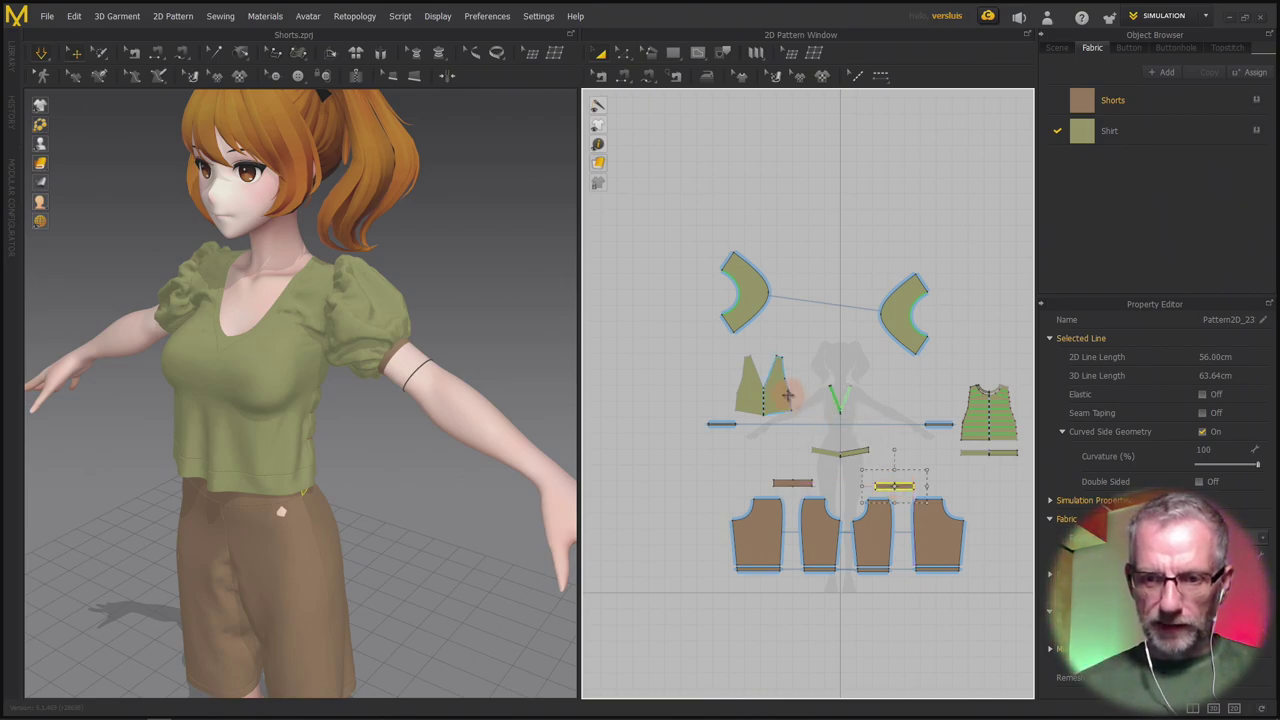
# Place the front bodice back above its hem band on the avatar silhouette, and line up the two sleeve patterns on either side.
pyautogui.moveTo(776, 401); pyautogui.dragTo(852, 430)
pyautogui.moveTo(899, 344); pyautogui.dragTo(893, 412)
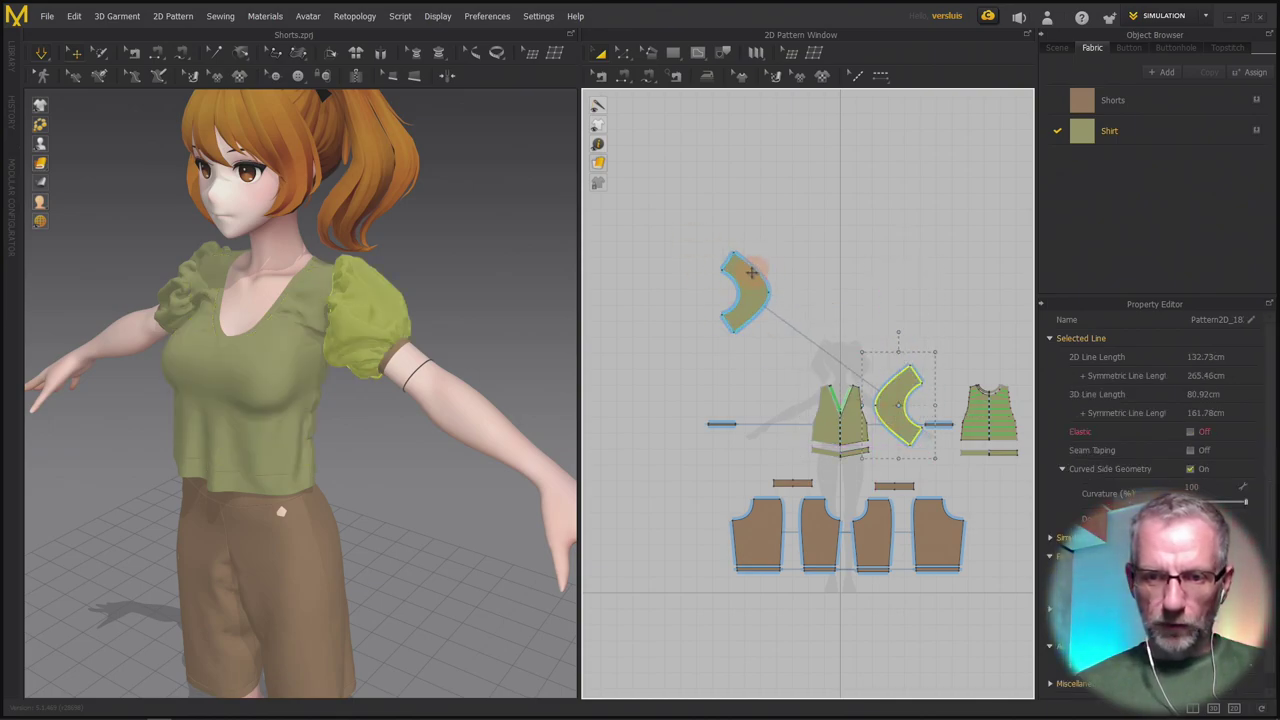
pyautogui.moveTo(745, 290); pyautogui.dragTo(776, 393)
pyautogui.scroll(-1, 880, 410)
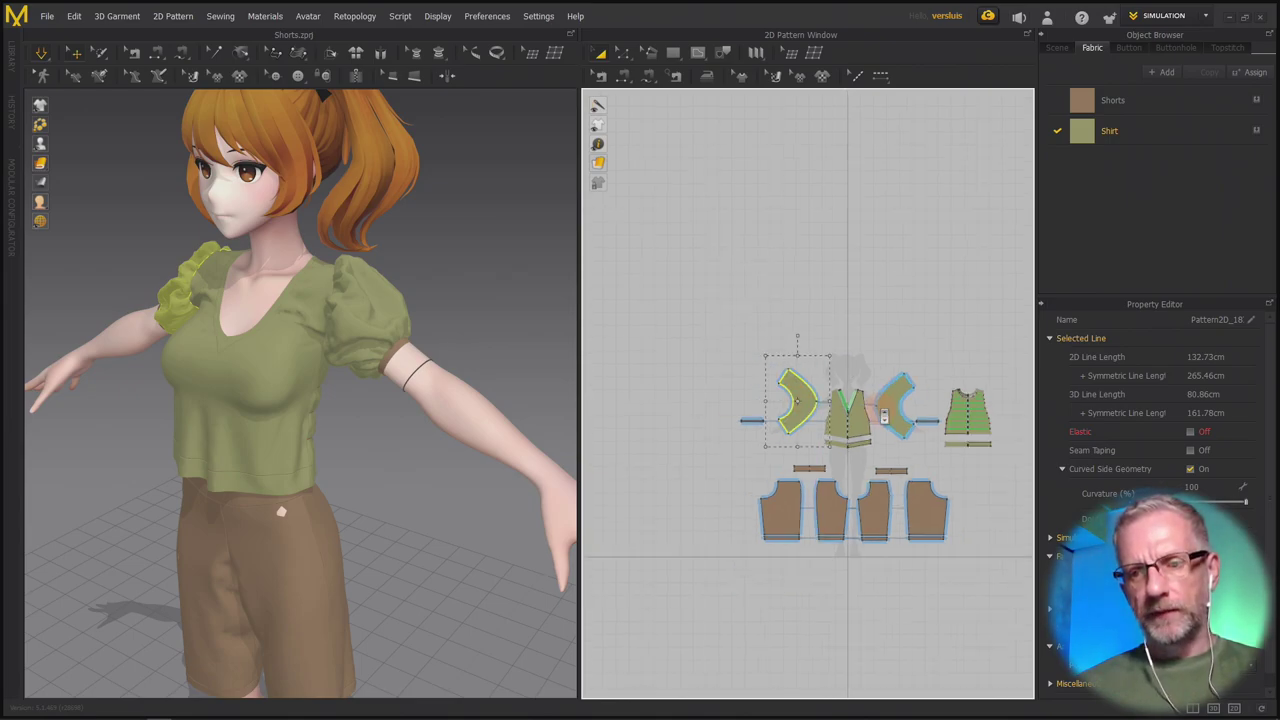
pyautogui.scroll(4, 880, 410)
pyautogui.moveTo(884, 415); pyautogui.dragTo(900, 357, button='right')
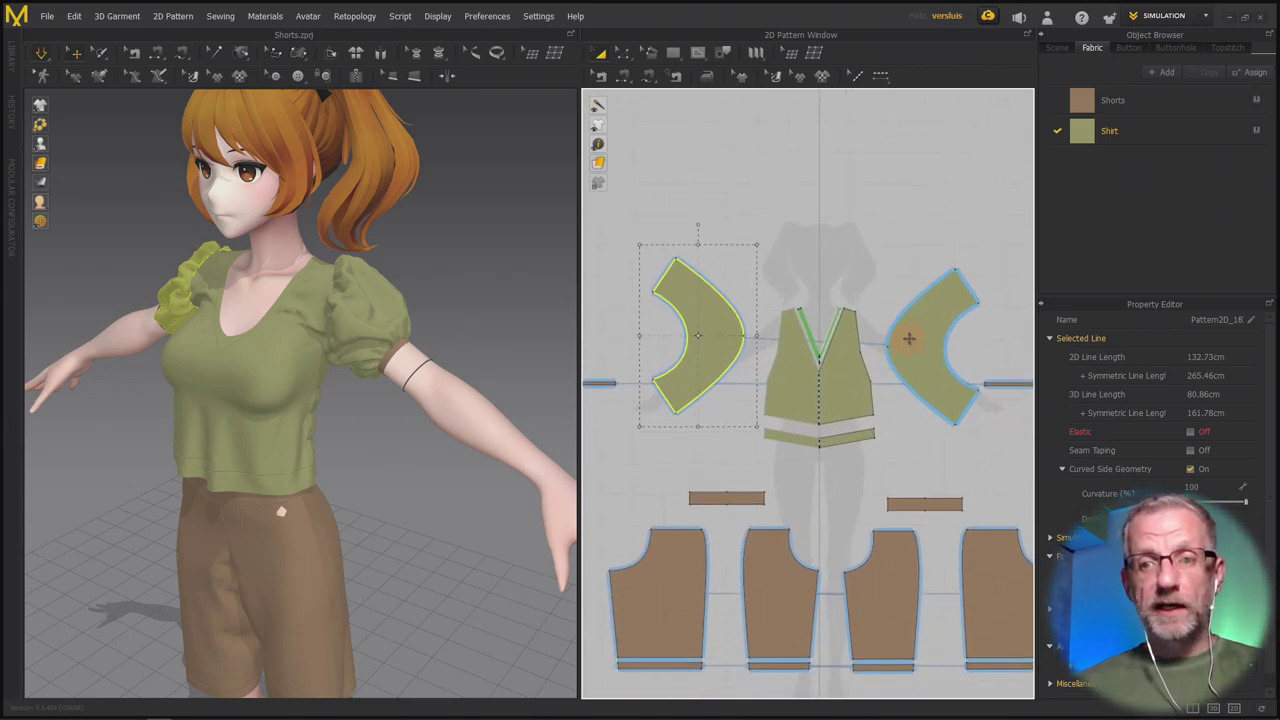
pyautogui.moveTo(904, 328); pyautogui.dragTo(912, 335)
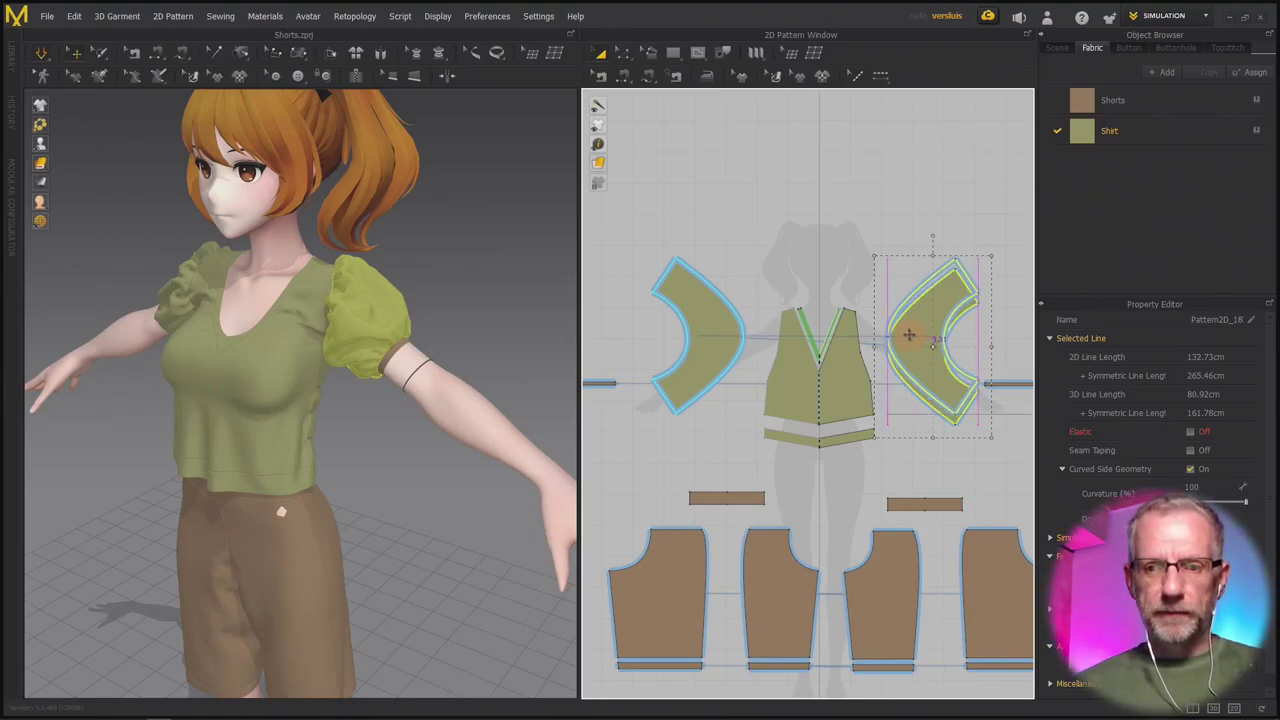
pyautogui.moveTo(908, 335); pyautogui.dragTo(906, 340)
# Select both narrow sleeve cuff patterns and assign the Shirt fabric to them.
pyautogui.scroll(-3, 851, 365)
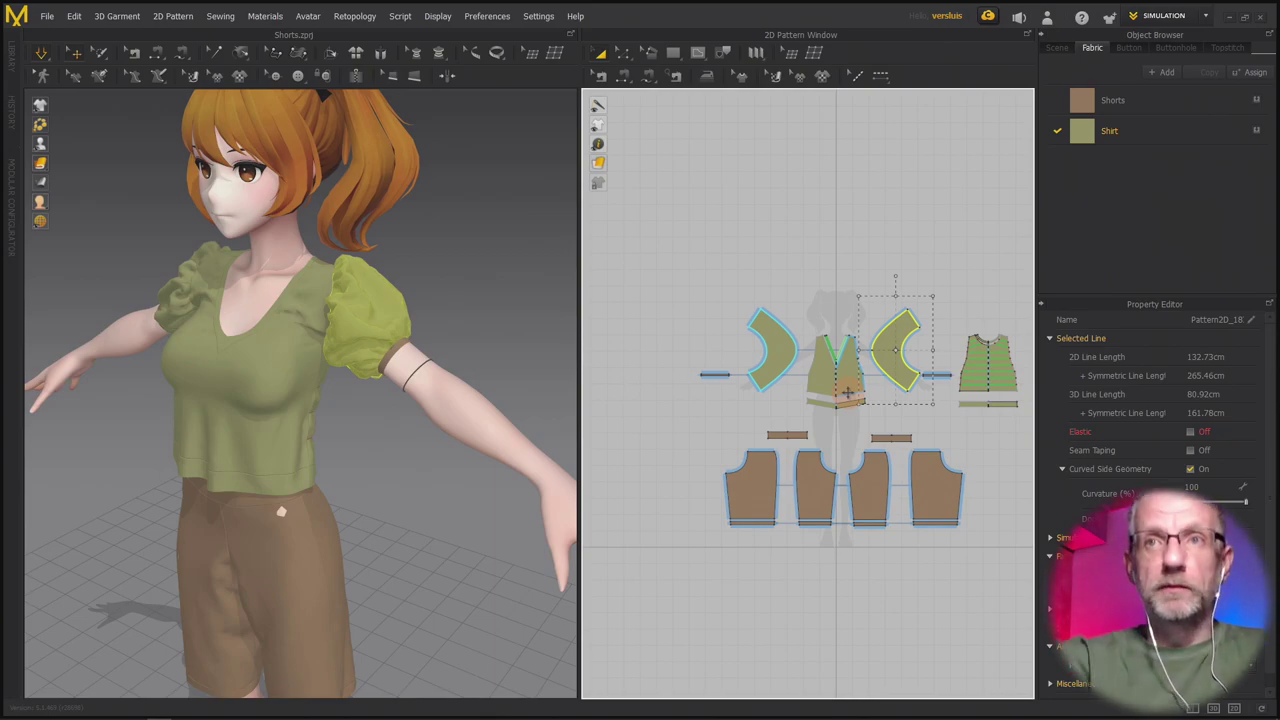
pyautogui.scroll(3, 941, 394)
pyautogui.click(615, 369)
pyautogui.keyDown('shift'); pyautogui.click(943, 372); pyautogui.keyUp('shift')
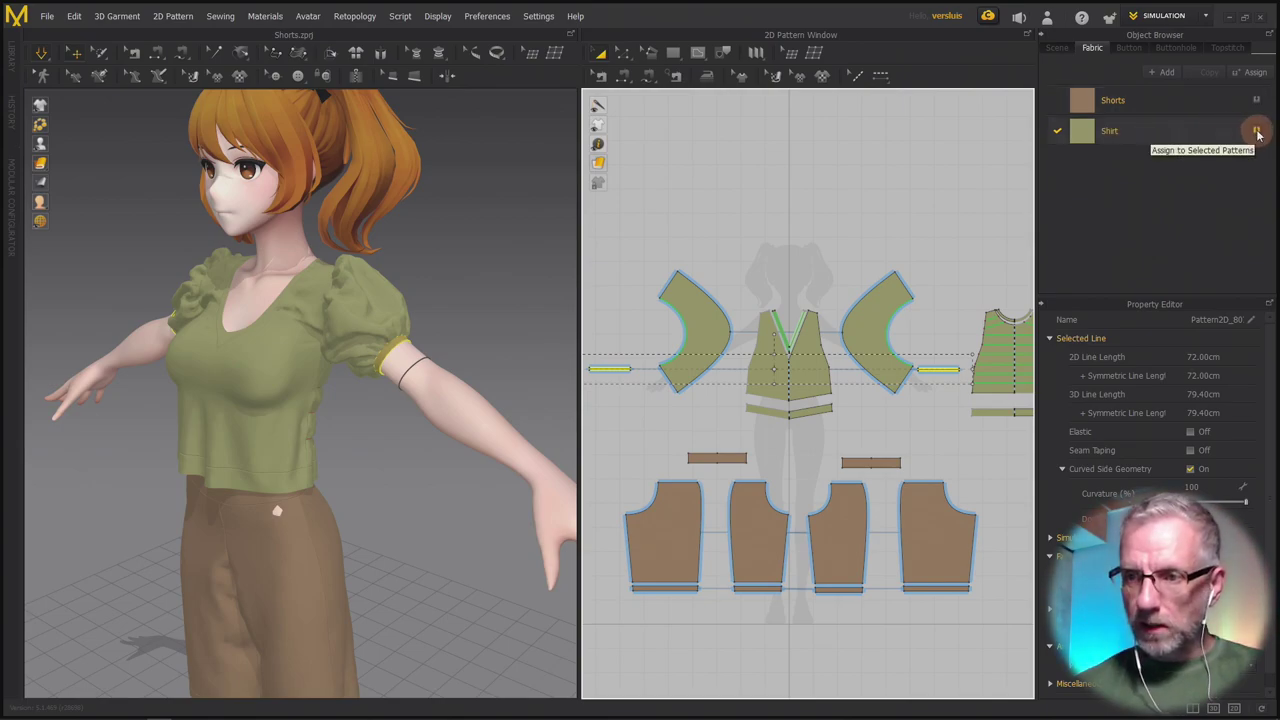
pyautogui.click(1258, 133)
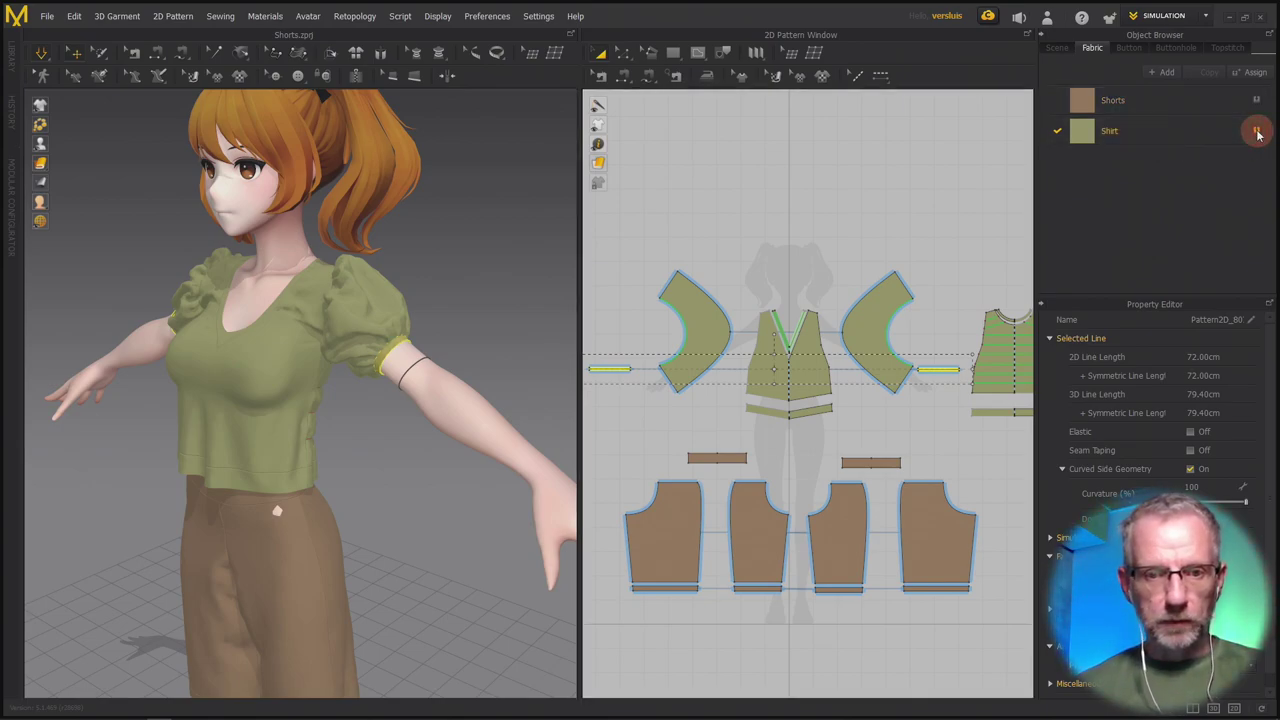
# Examine the recolored outfit on the avatar, including the sleeve cuff and the elastic-gathered back of the blouse.
pyautogui.scroll(-3, 397, 343)
pyautogui.moveTo(400, 344); pyautogui.dragTo(691, 349, button='right')
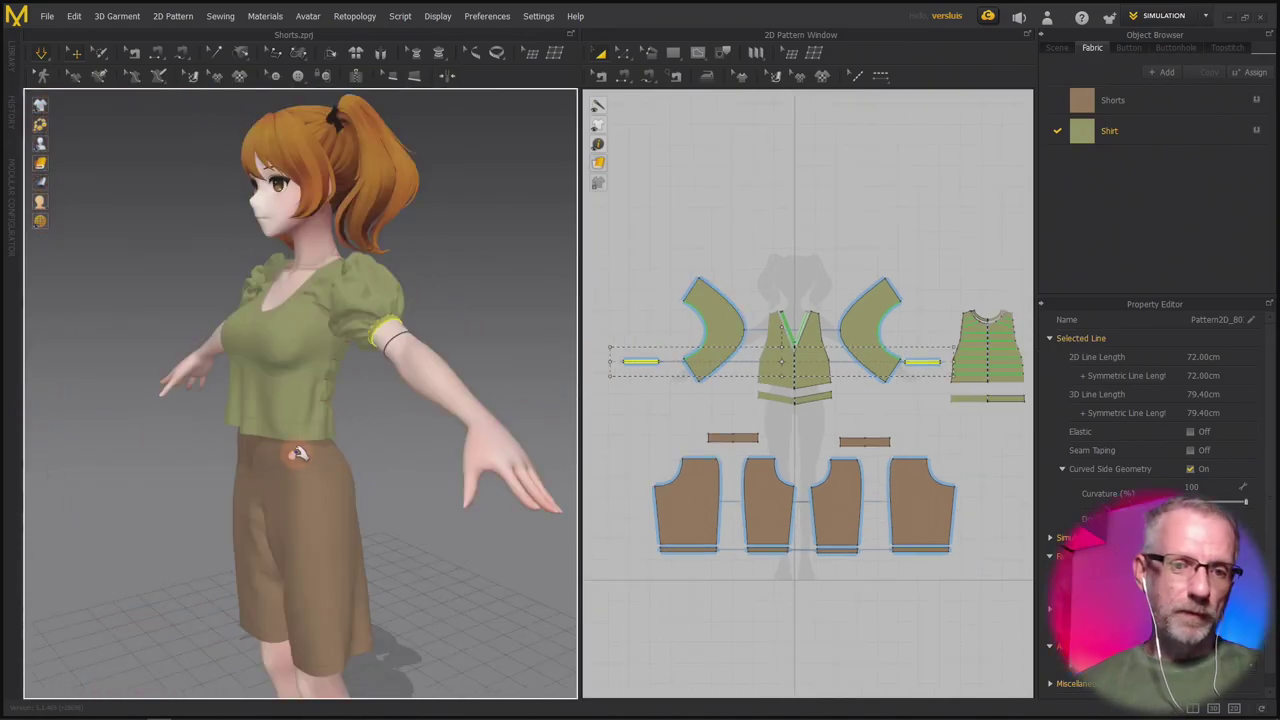
pyautogui.click(258, 455)
pyautogui.moveTo(300, 452); pyautogui.dragTo(330, 453, button='right')
pyautogui.scroll(5, 330, 455)
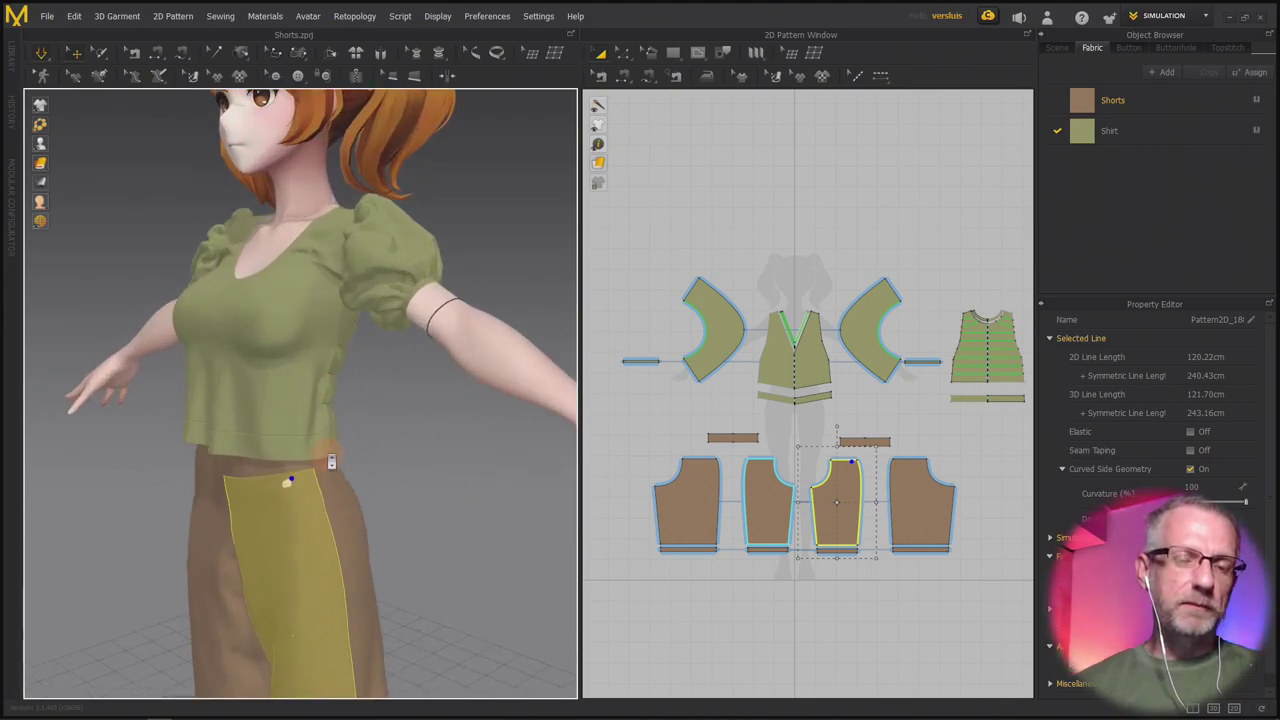
pyautogui.moveTo(405, 363); pyautogui.dragTo(413, 468, button='middle')
pyautogui.scroll(3, 414, 486)
pyautogui.moveTo(414, 486); pyautogui.dragTo(229, 480, button='right')
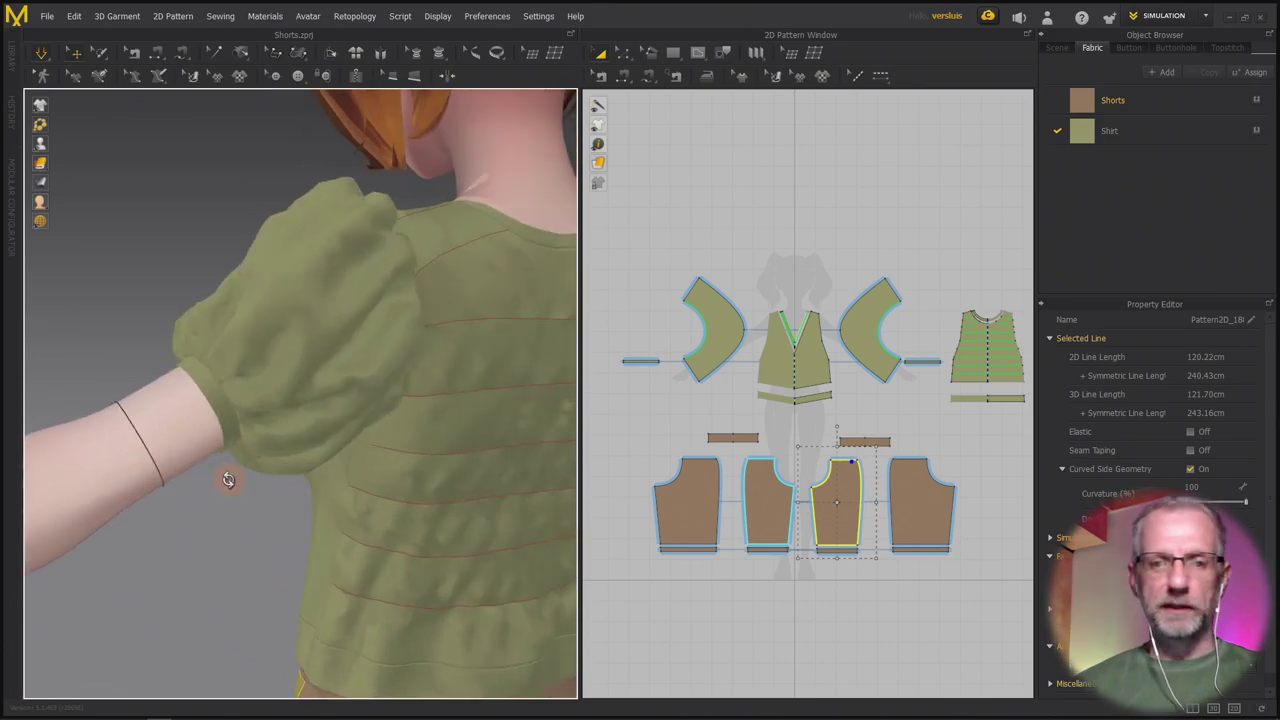
pyautogui.scroll(-2, 394, 489)
pyautogui.click(380, 490)
pyautogui.moveTo(380, 490); pyautogui.dragTo(309, 477, button='middle')
pyautogui.scroll(-1, 309, 477)
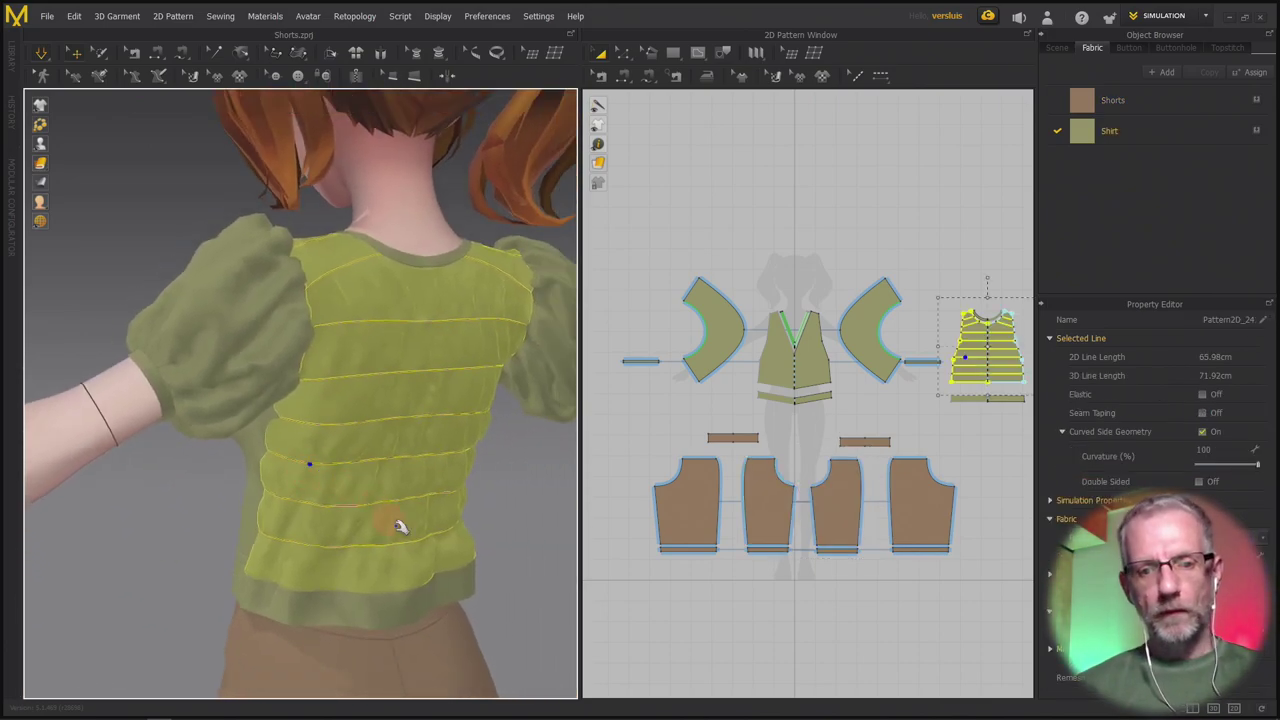
# Deselect the back panel and examine the front and side drape of the blouse.
pyautogui.click(518, 563)
pyautogui.moveTo(508, 551); pyautogui.dragTo(681, 567, button='right')
pyautogui.scroll(-3, 523, 529)
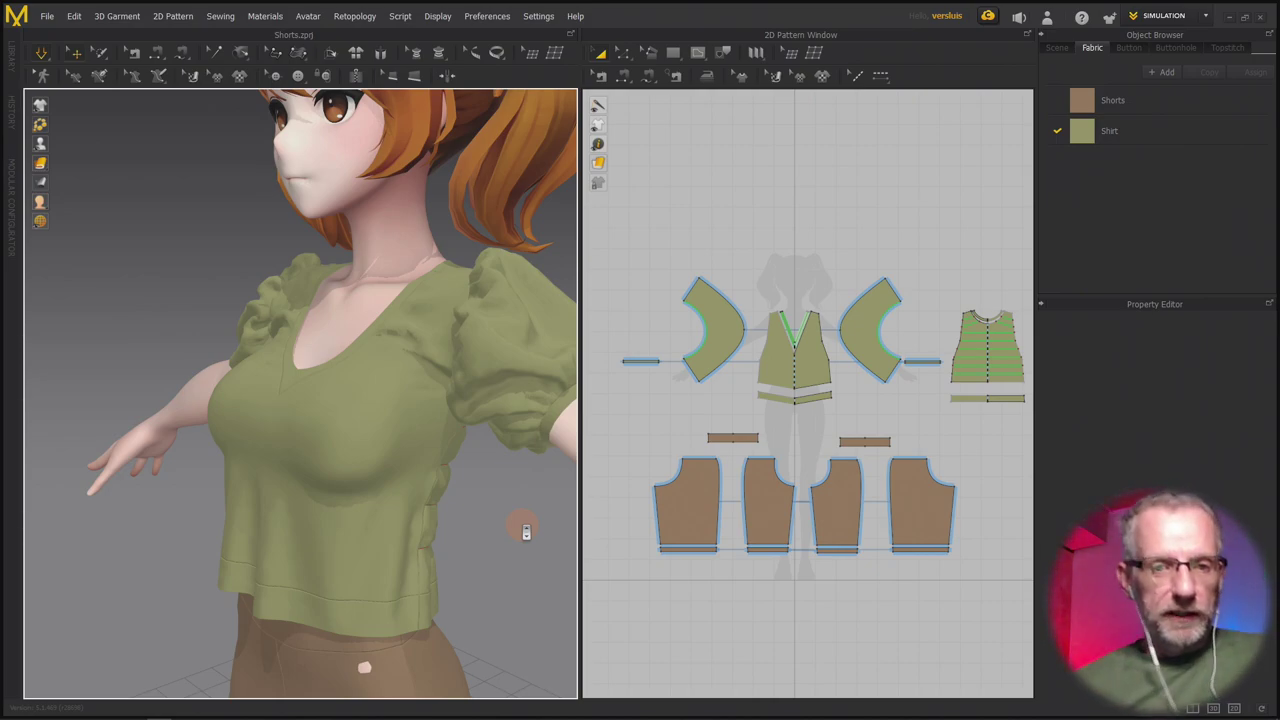
pyautogui.scroll(-2, 445, 438)
pyautogui.scroll(2, 445, 438)
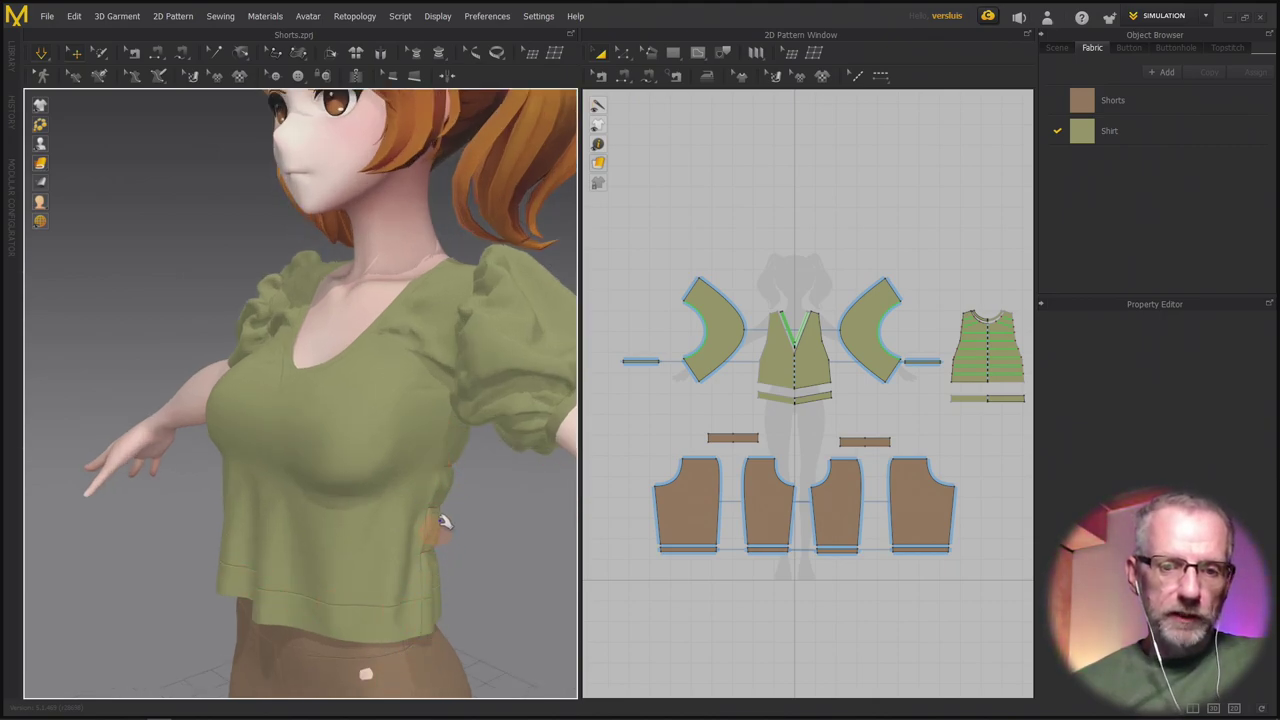
pyautogui.moveTo(460, 603); pyautogui.dragTo(428, 577, button='right')
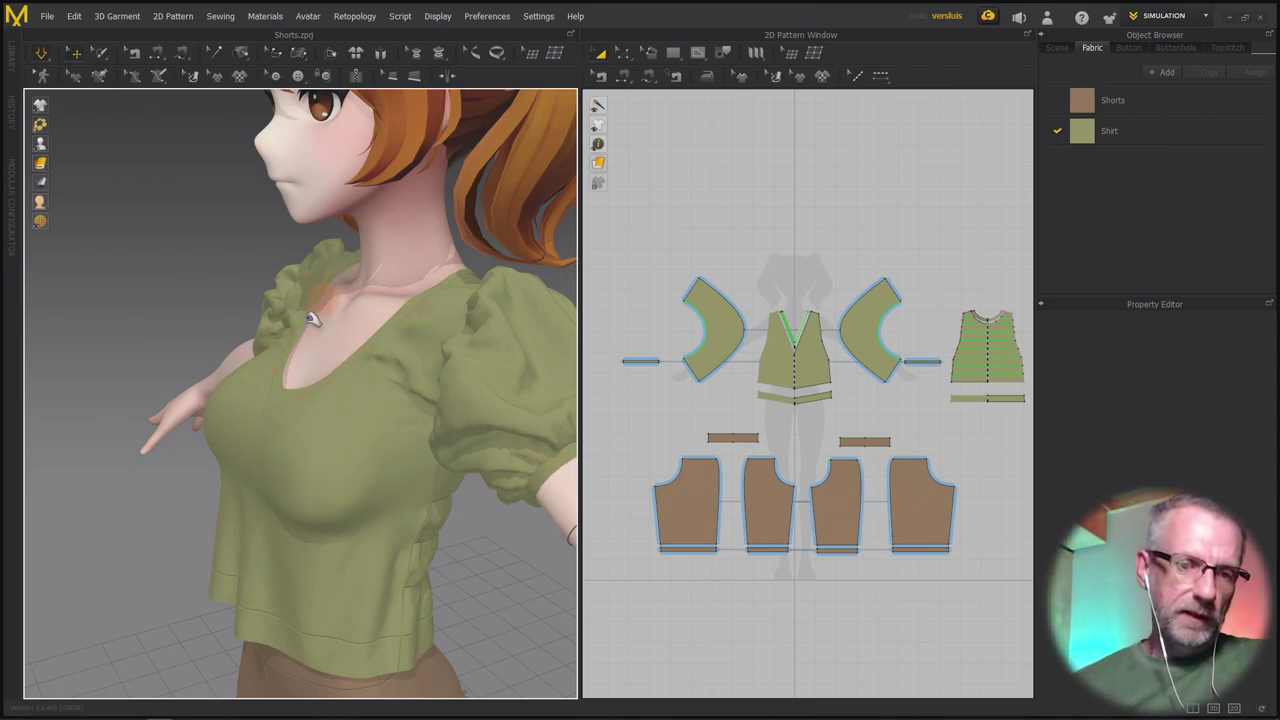
# Use Segment Topstitch with the Default Topstitch to stitch along the inner edge of the front V-neck band.
pyautogui.moveTo(278, 382)
pyautogui.mouseDown(button='right')
pyautogui.moveTo(348, 395)
pyautogui.moveTo(380, 374)
pyautogui.moveTo(417, 374)
pyautogui.moveTo(441, 389)
pyautogui.moveTo(277, 386)
pyautogui.mouseUp(button='right')
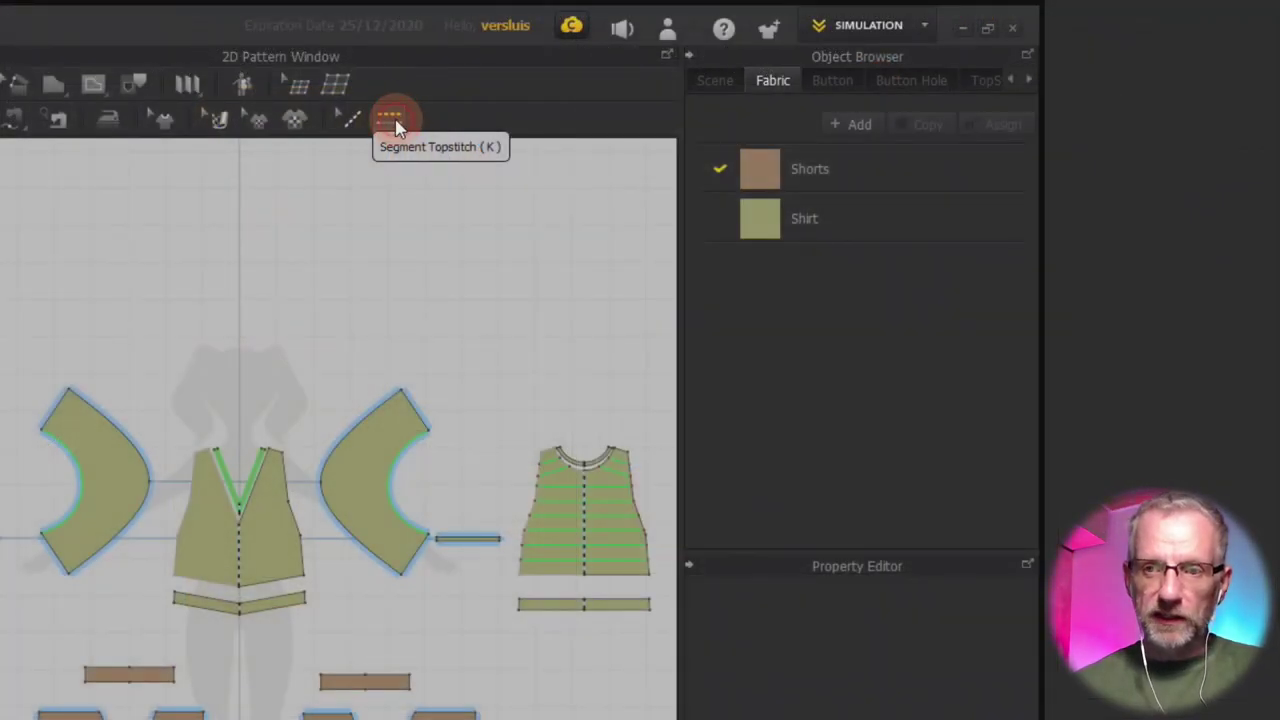
pyautogui.click(392, 120)
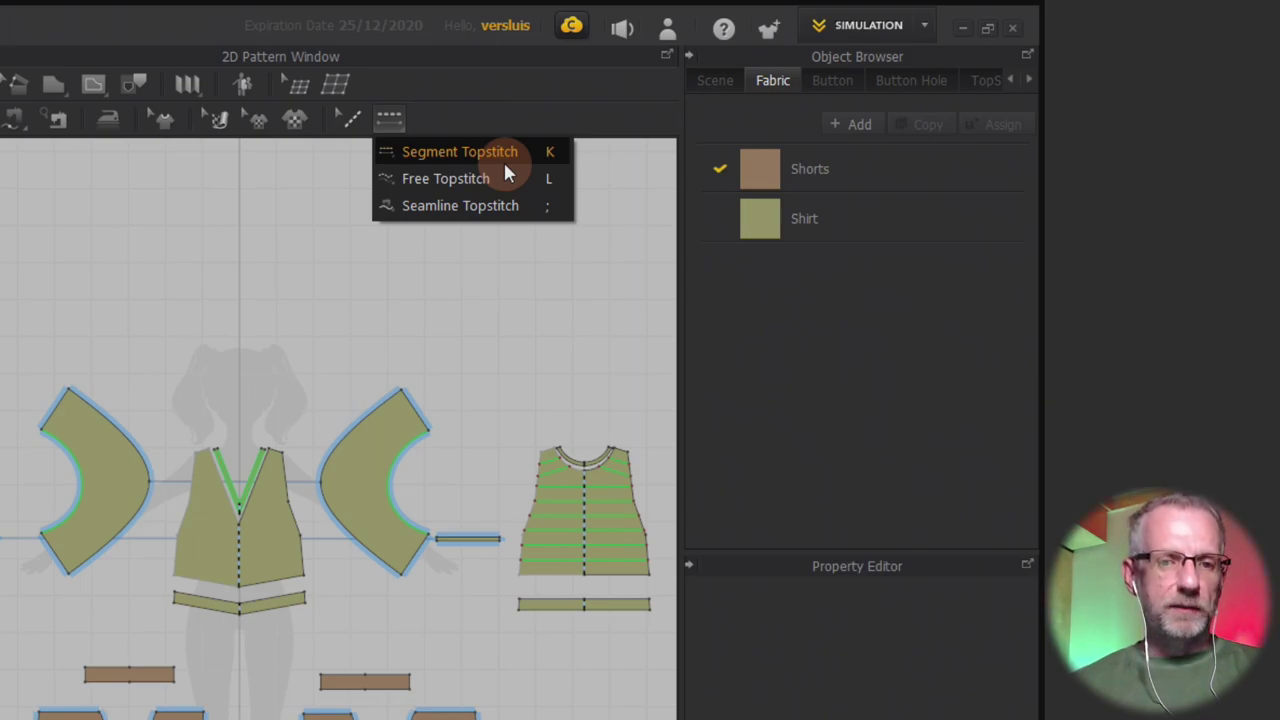
pyautogui.click(460, 152)
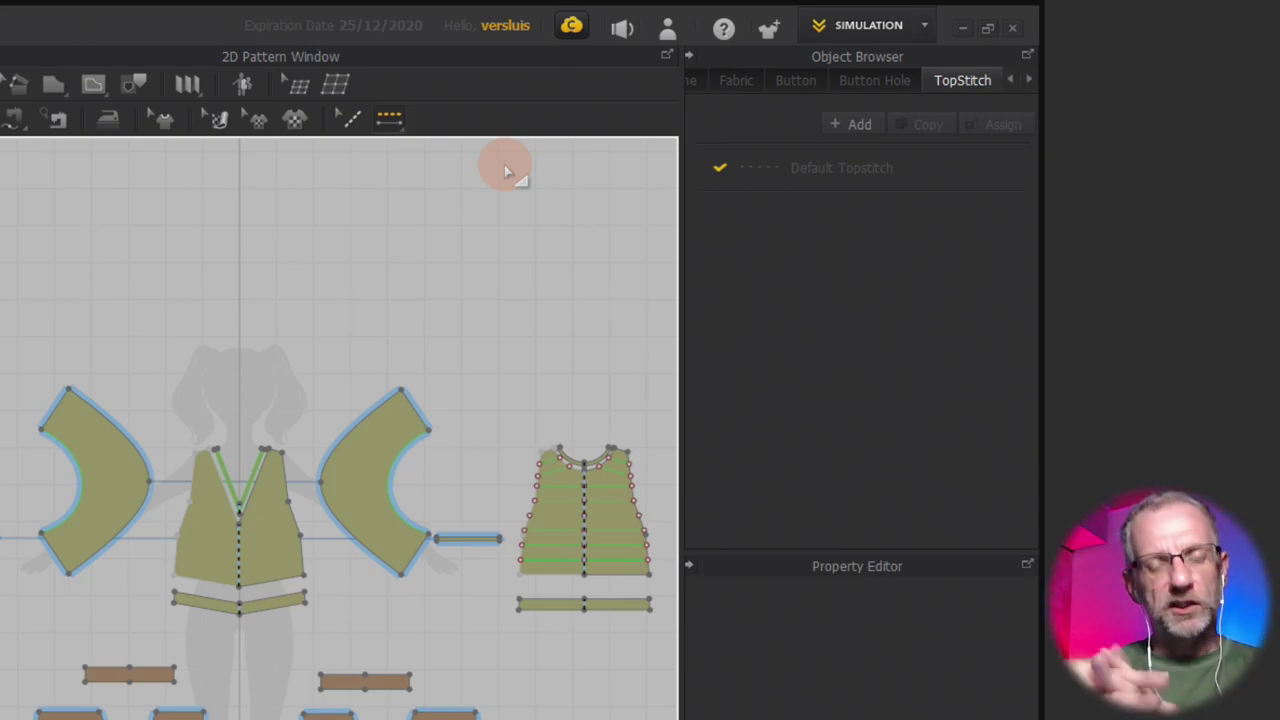
pyautogui.click(390, 113)
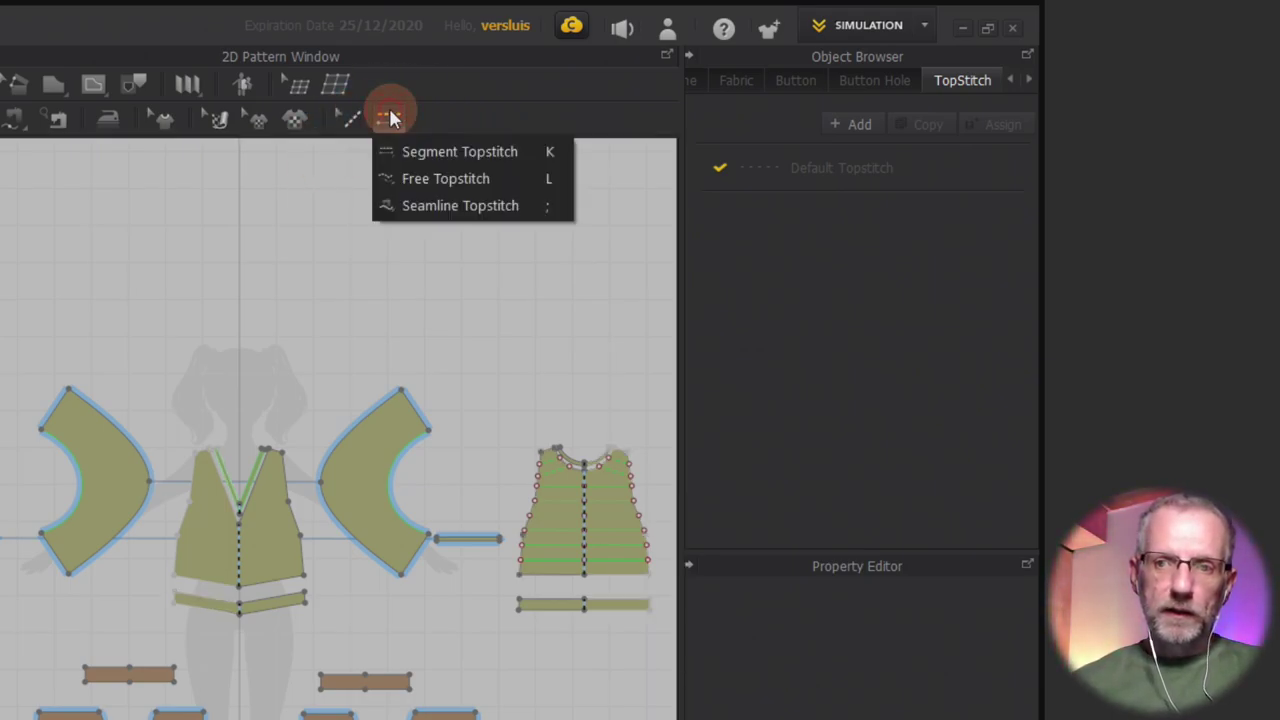
pyautogui.click(425, 151)
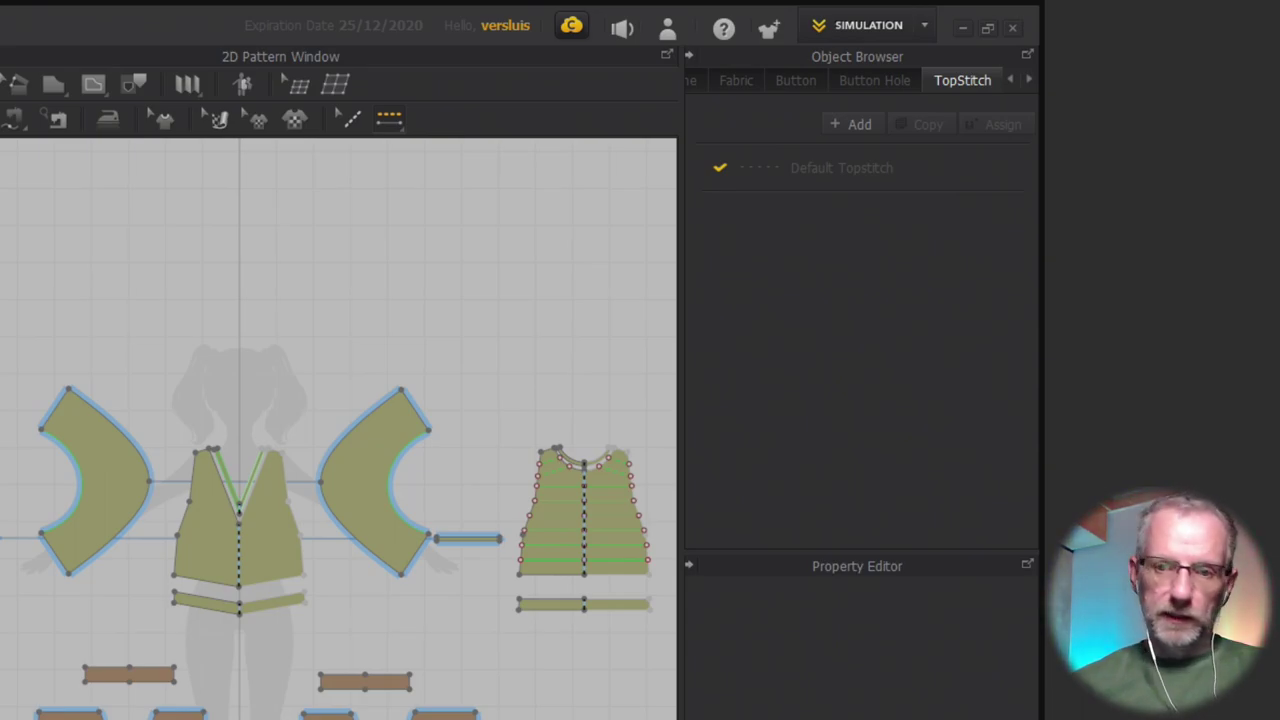
pyautogui.click(247, 485)
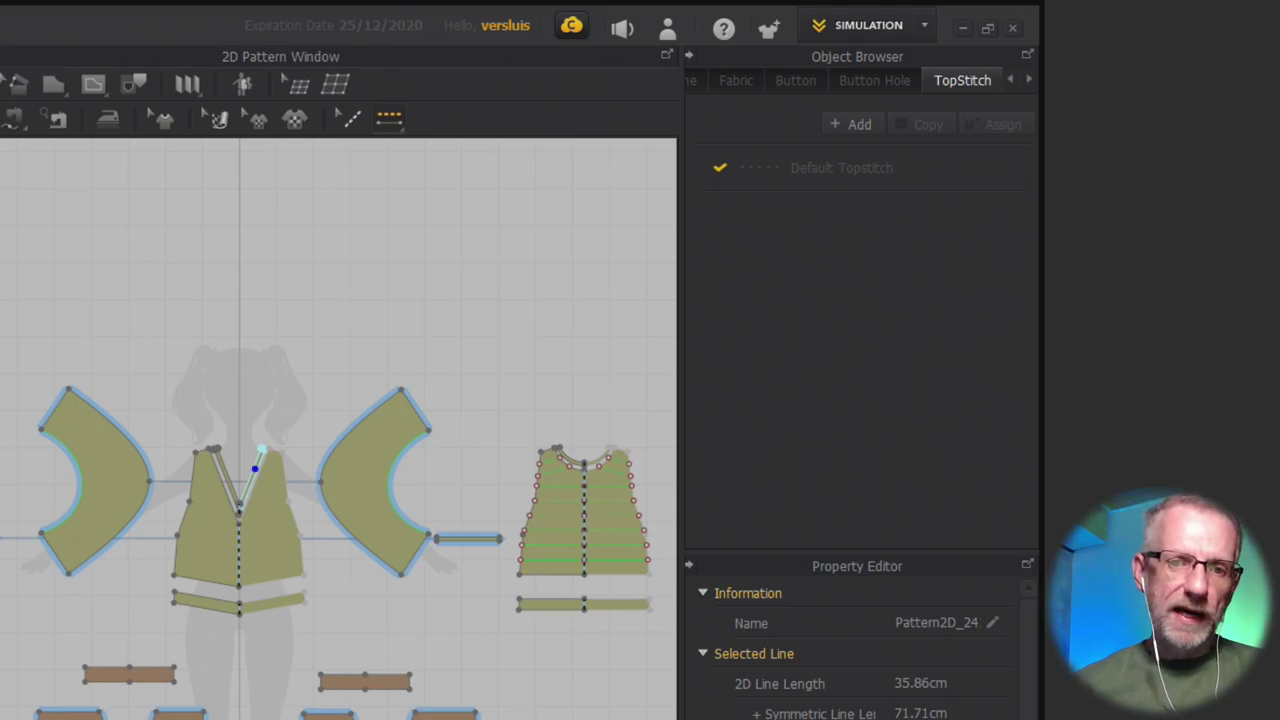
pyautogui.scroll(5, 40, 555)
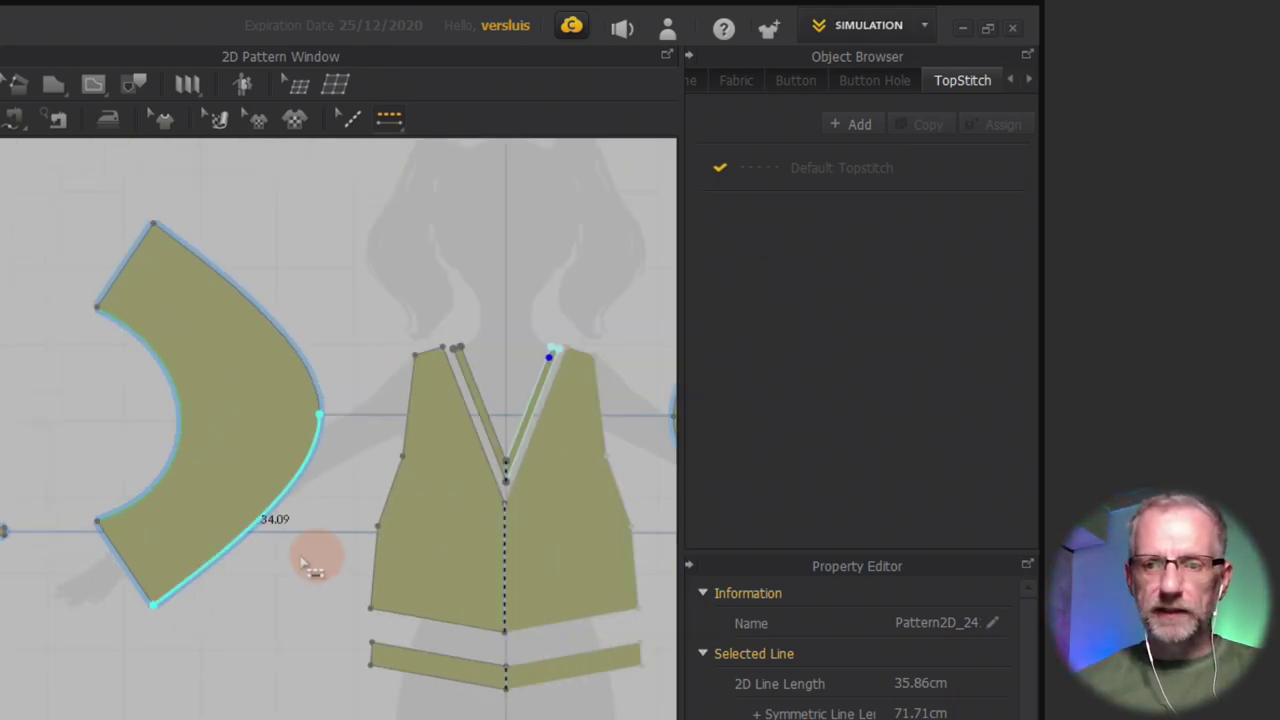
pyautogui.scroll(2, 345, 618)
pyautogui.scroll(2, 341, 609)
pyautogui.moveTo(338, 616); pyautogui.dragTo(95, 719, button='middle')
pyautogui.scroll(4, 277, 719)
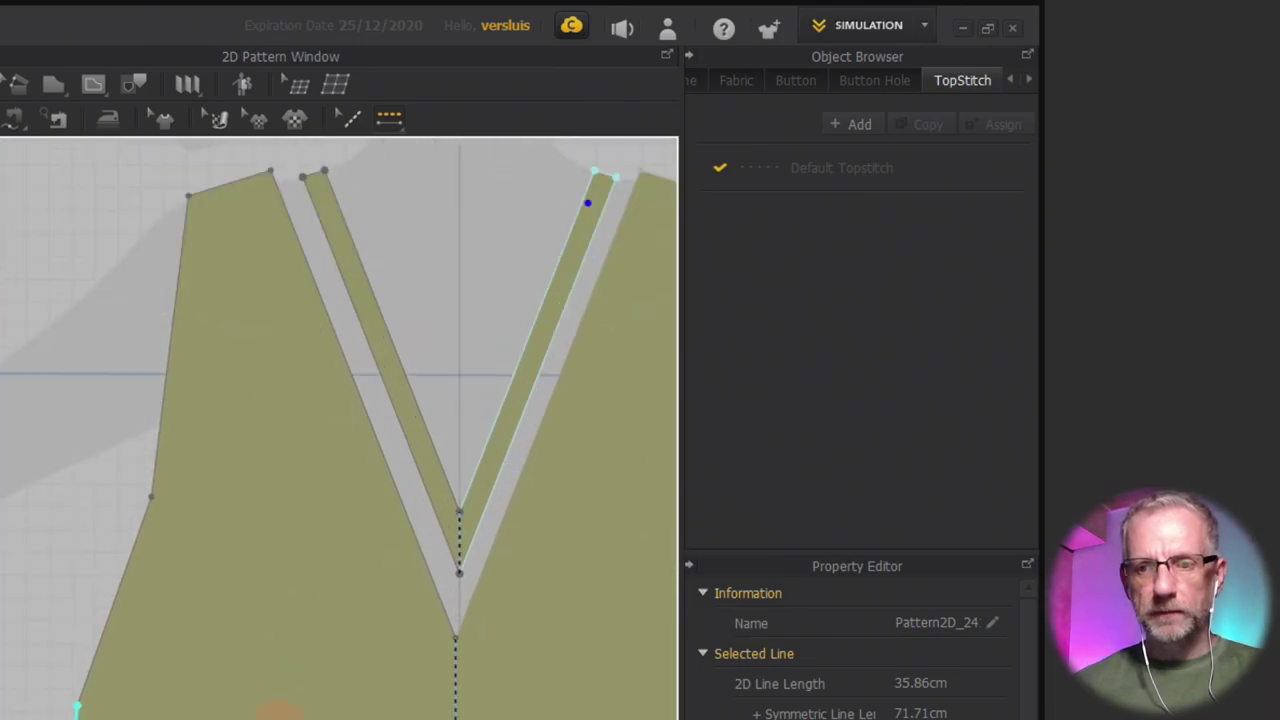
pyautogui.scroll(1, 278, 712)
pyautogui.moveTo(278, 712); pyautogui.dragTo(134, 719, button='middle')
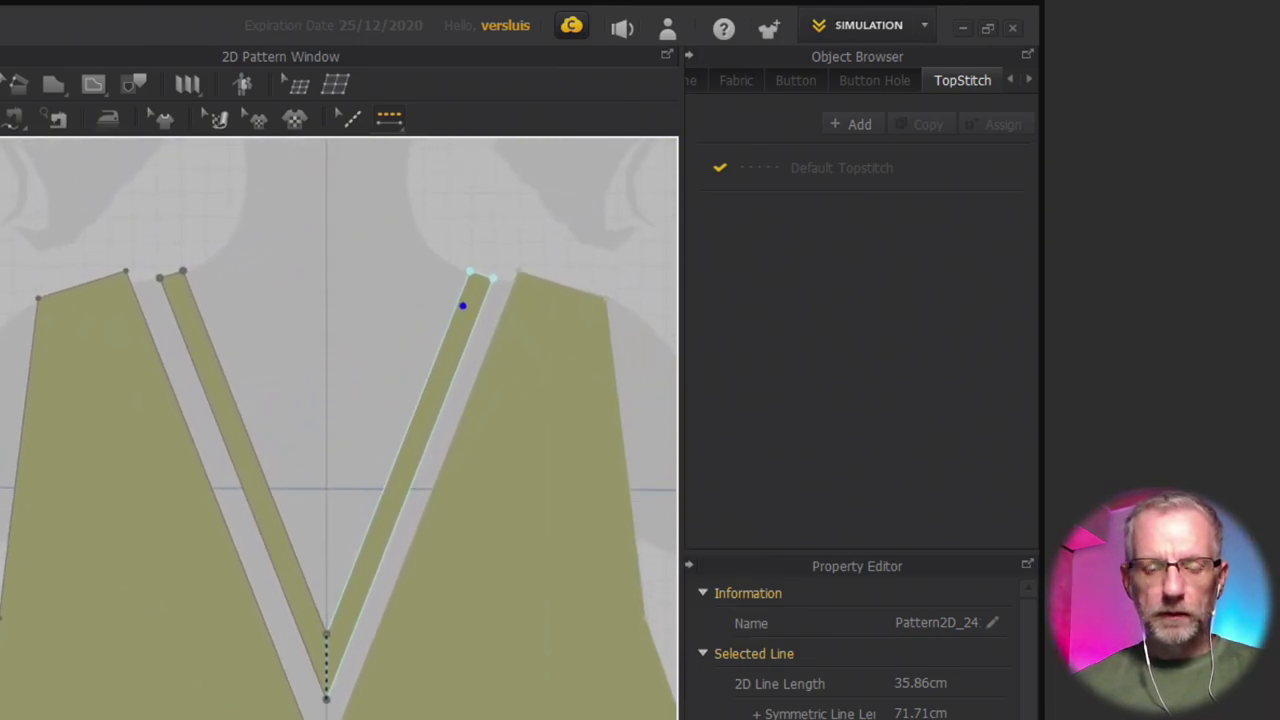
pyautogui.keyDown('shift'); pyautogui.click(262, 490); pyautogui.keyUp('shift')
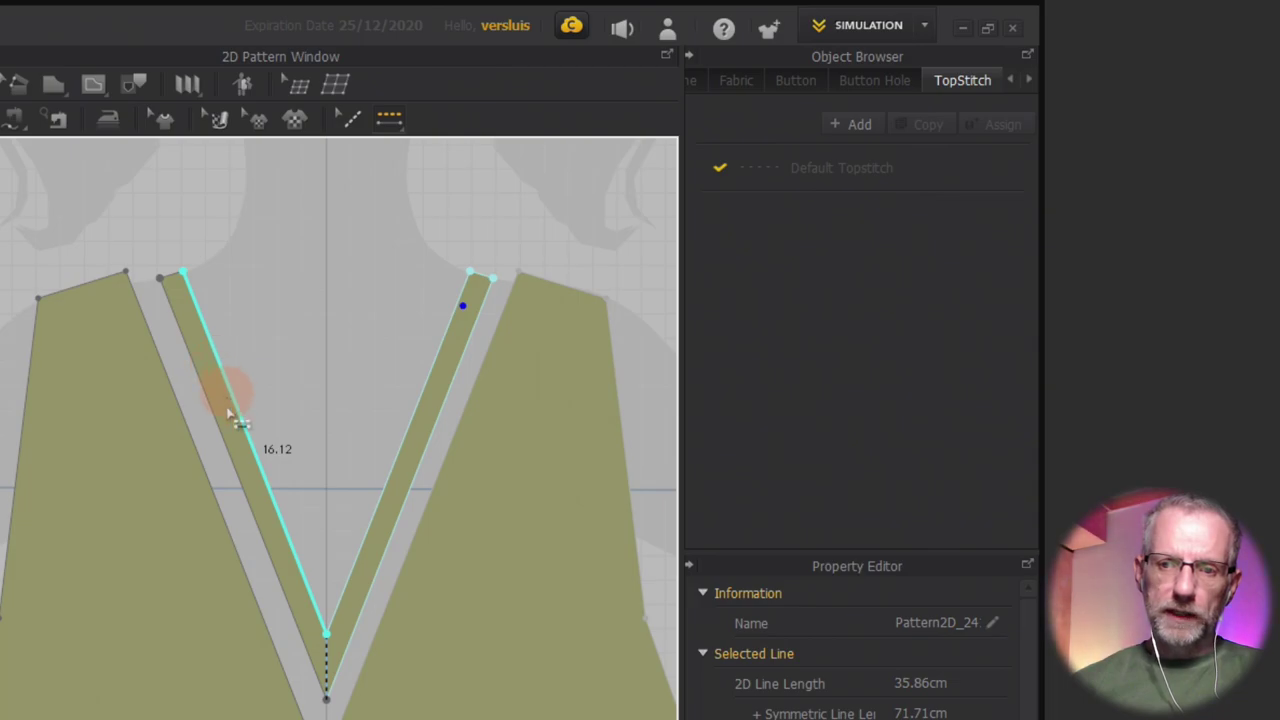
pyautogui.click(262, 479)
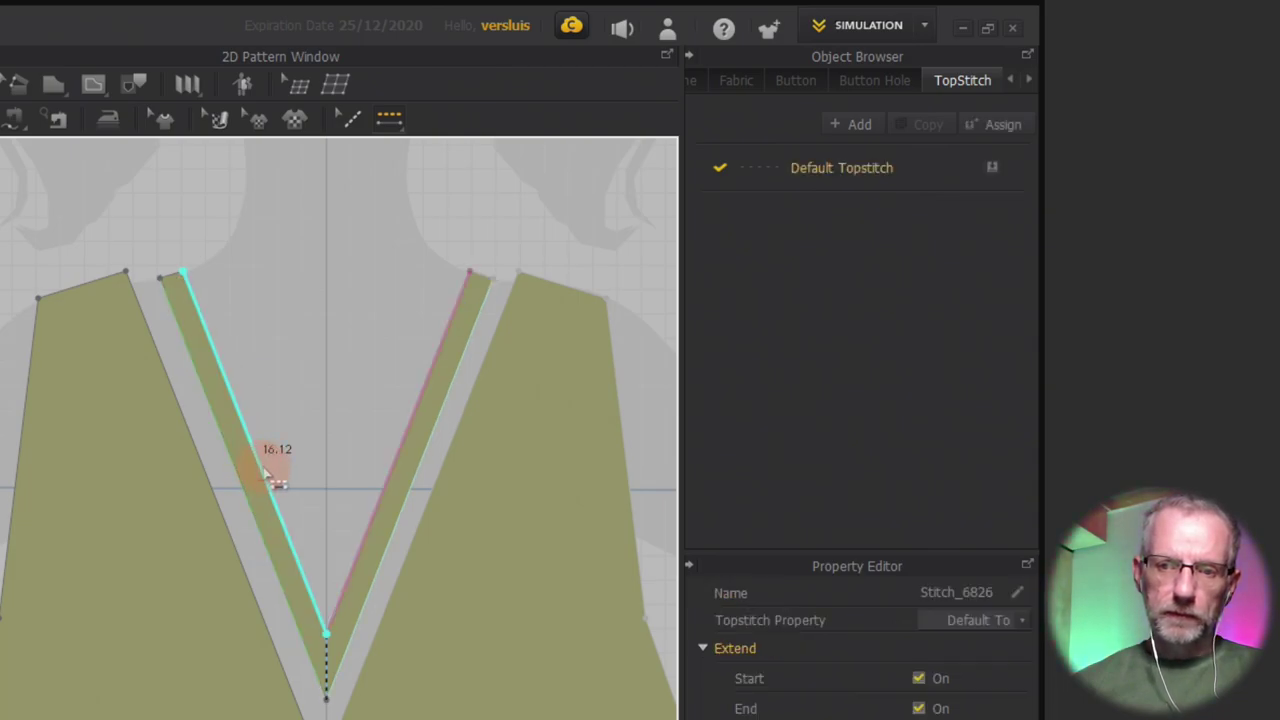
pyautogui.click(268, 478)
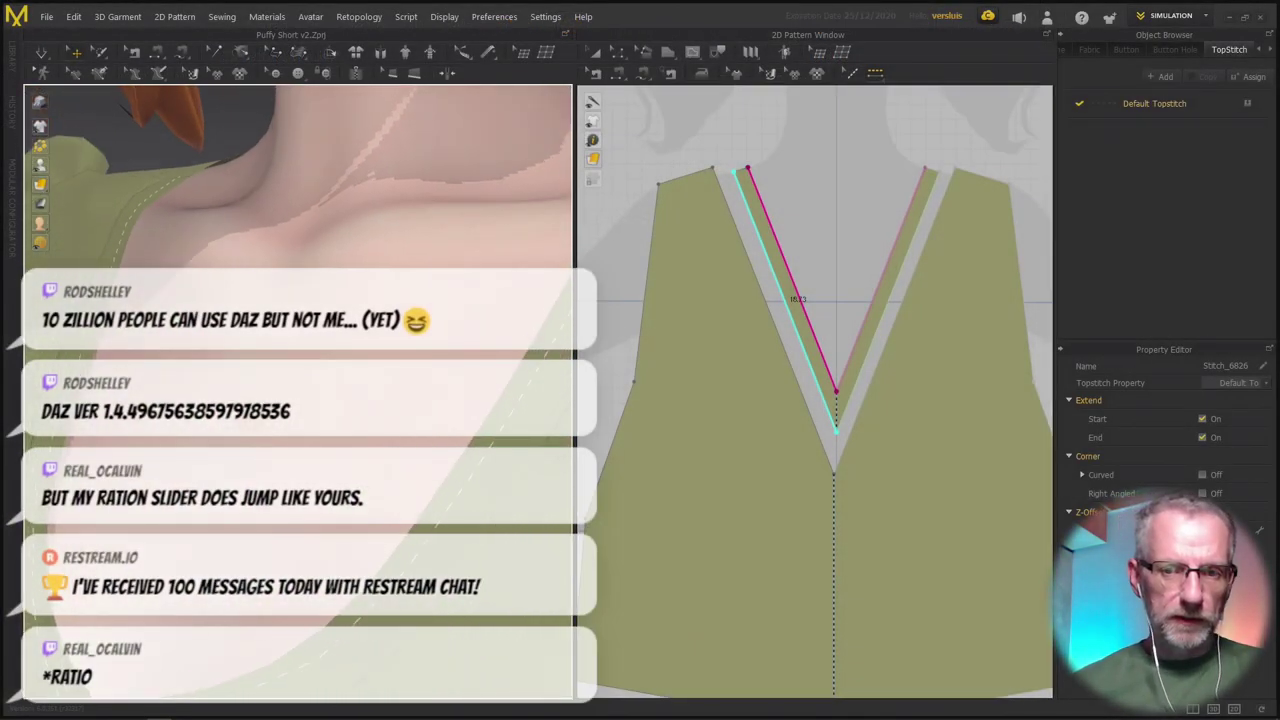
# Topstitch the V-neckline edge of the front bodice and the outer edge of the front neck band.
pyautogui.moveTo(285, 335); pyautogui.dragTo(387, 287, button='right')
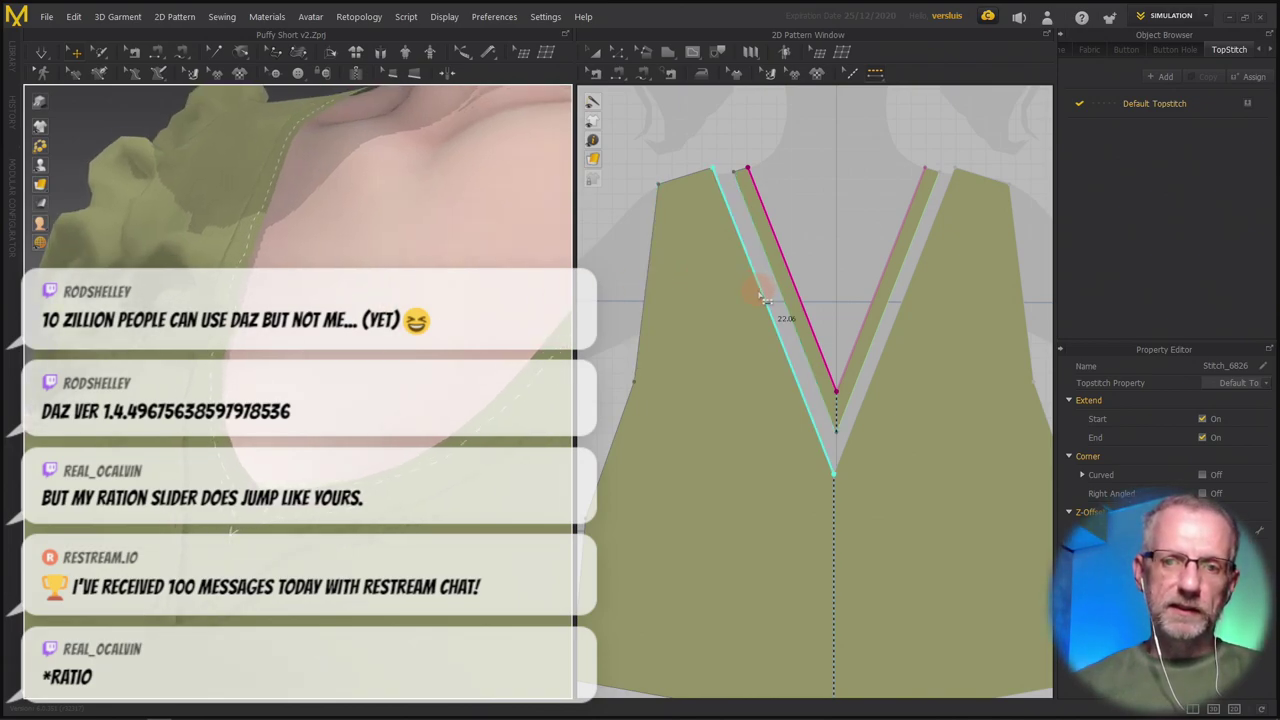
pyautogui.click(760, 295)
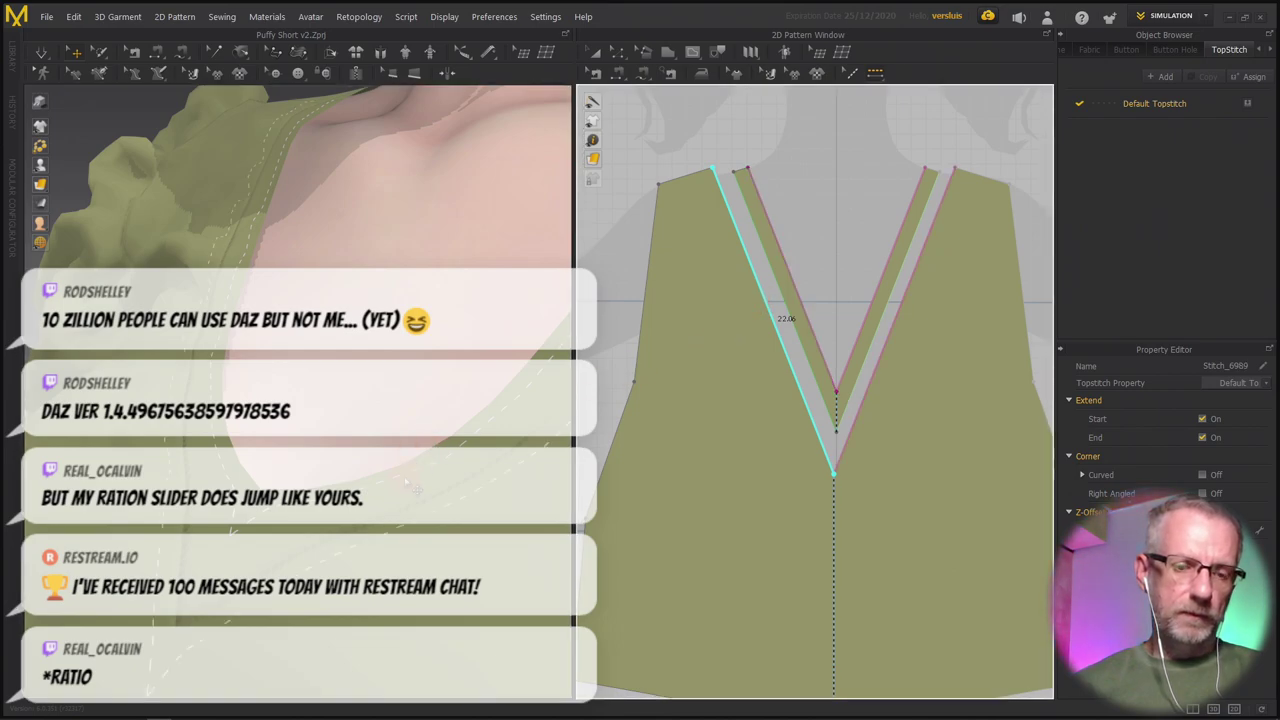
pyautogui.moveTo(428, 443); pyautogui.dragTo(441, 477, button='right')
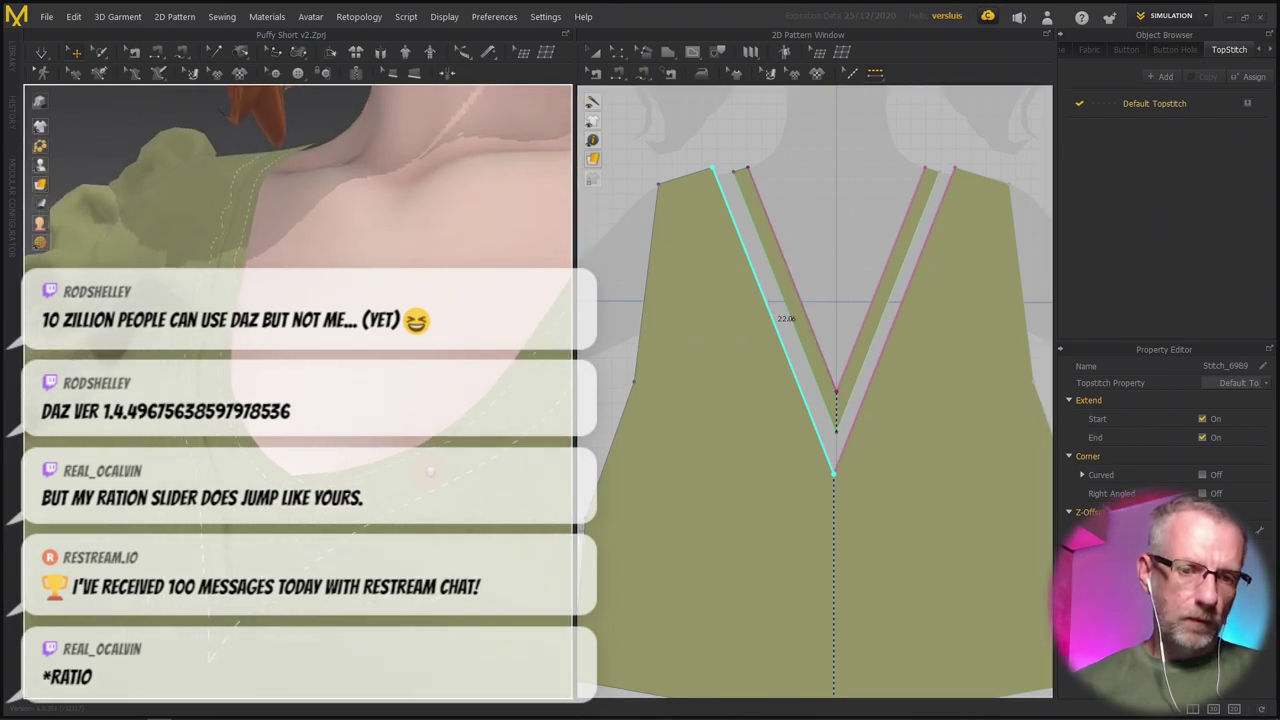
pyautogui.click(800, 322)
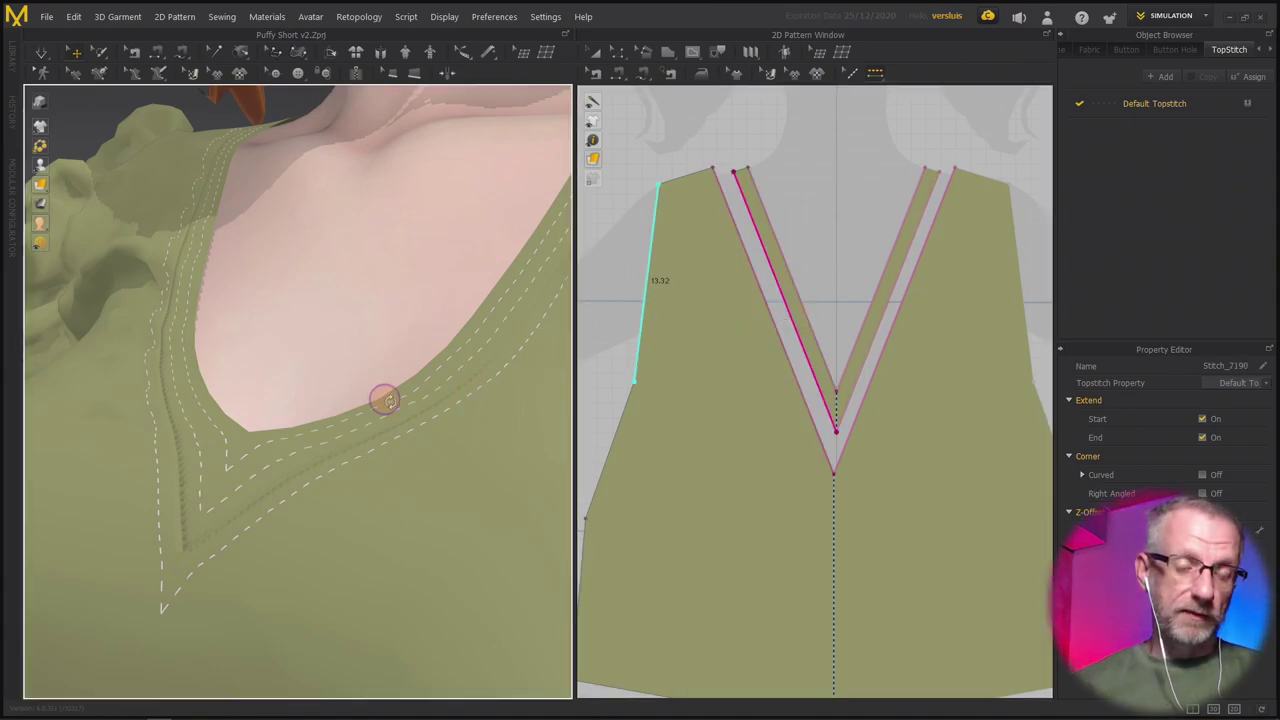
# Inspect the front neckline stitching on the avatar, then topstitch the inner edge of the back neck band.
pyautogui.scroll(2, 418, 402)
pyautogui.moveTo(418, 402); pyautogui.dragTo(359, 418, button='right')
pyautogui.scroll(2, 392, 408)
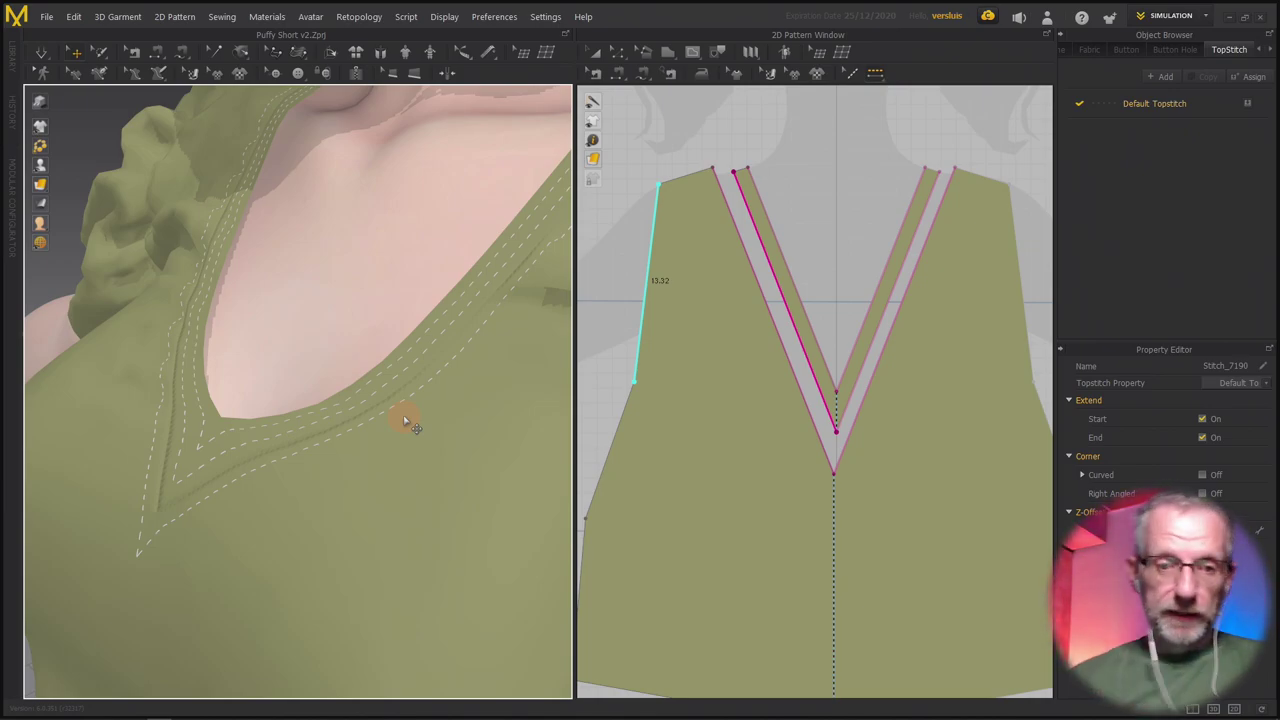
pyautogui.scroll(-5, 425, 430)
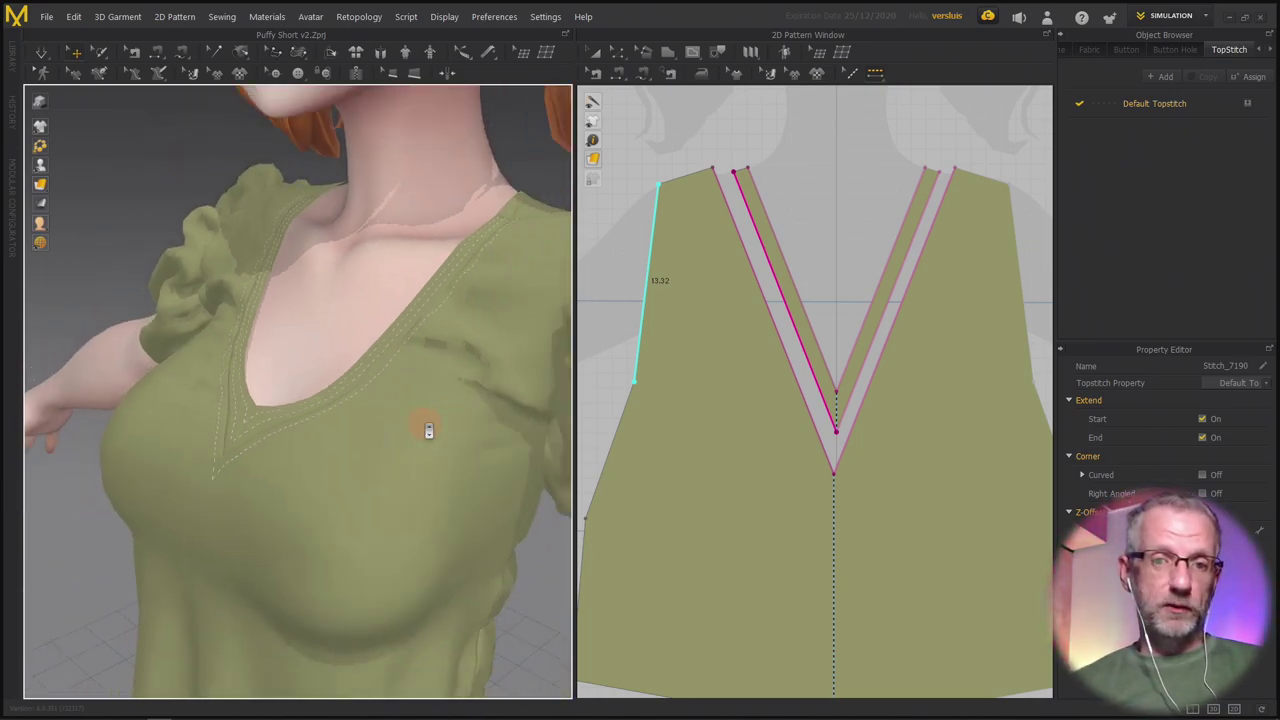
pyautogui.moveTo(457, 451); pyautogui.dragTo(264, 364, button='right')
pyautogui.moveTo(385, 345); pyautogui.dragTo(97, 329, button='middle')
pyautogui.moveTo(297, 294); pyautogui.dragTo(249, 297, button='right')
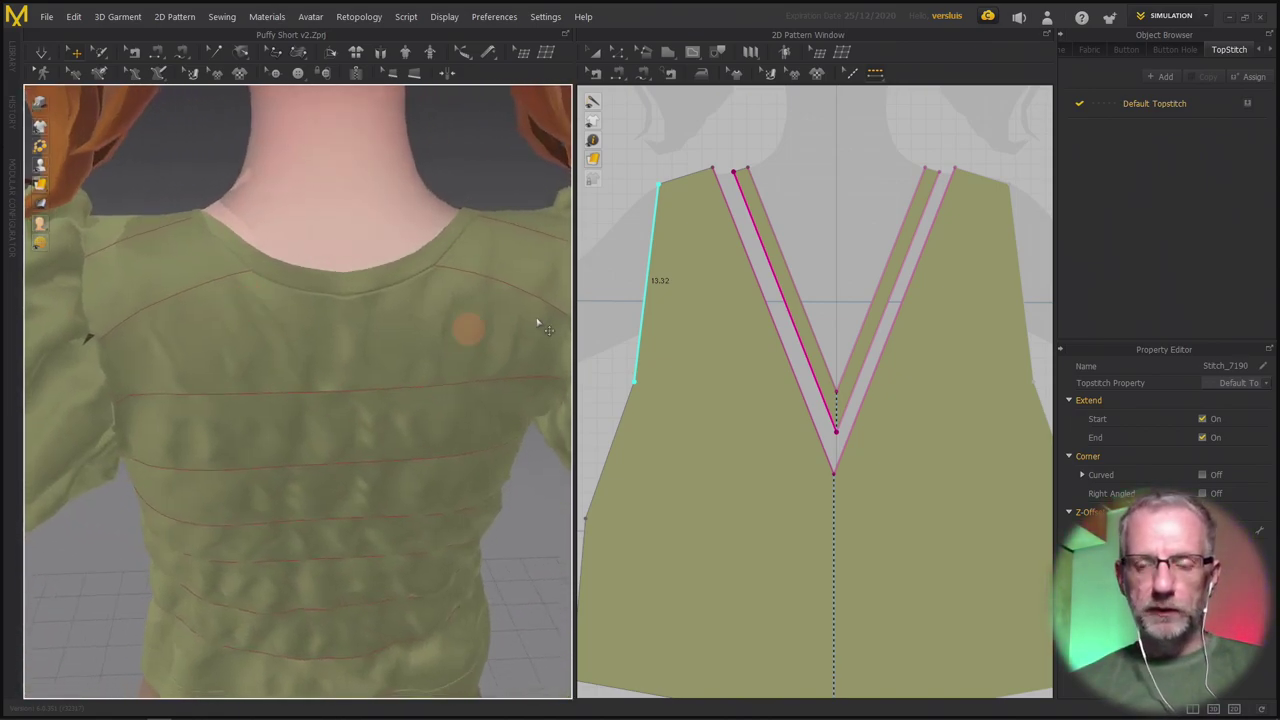
pyautogui.moveTo(773, 319); pyautogui.dragTo(348, 285, button='middle')
pyautogui.scroll(-5, 588, 348)
pyautogui.scroll(5, 1040, 325)
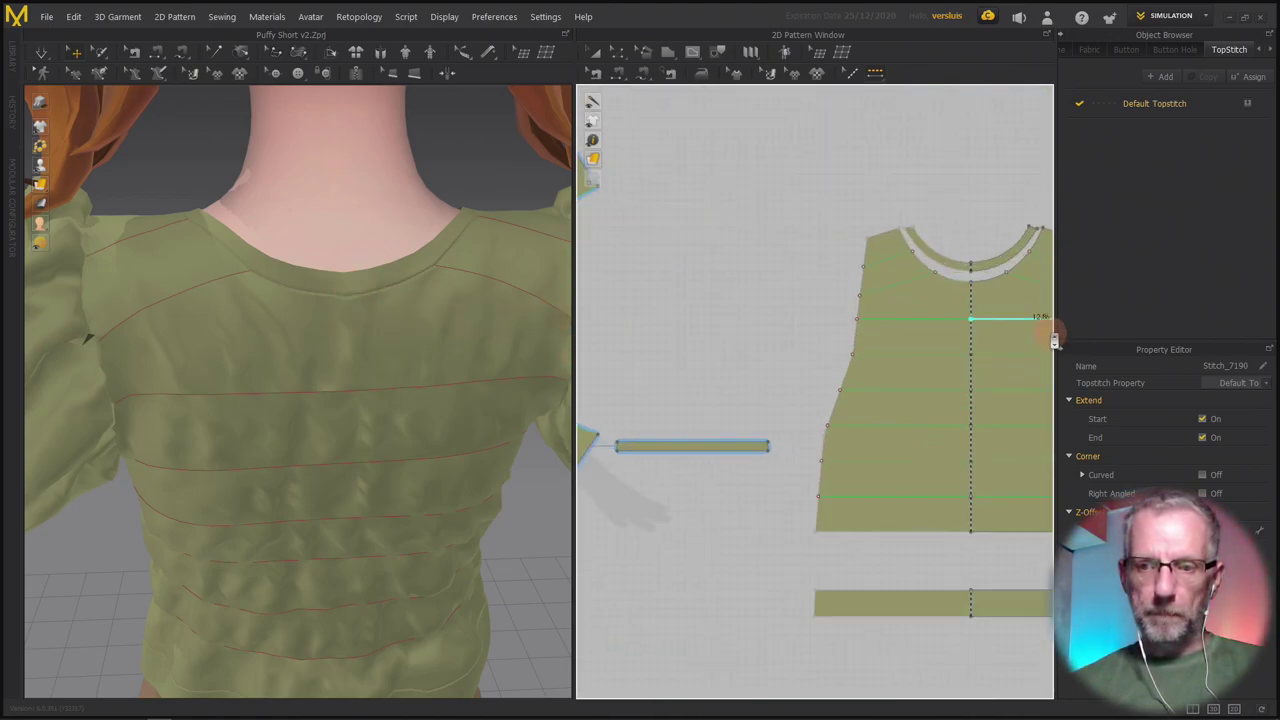
pyautogui.moveTo(937, 336); pyautogui.dragTo(877, 369, button='right')
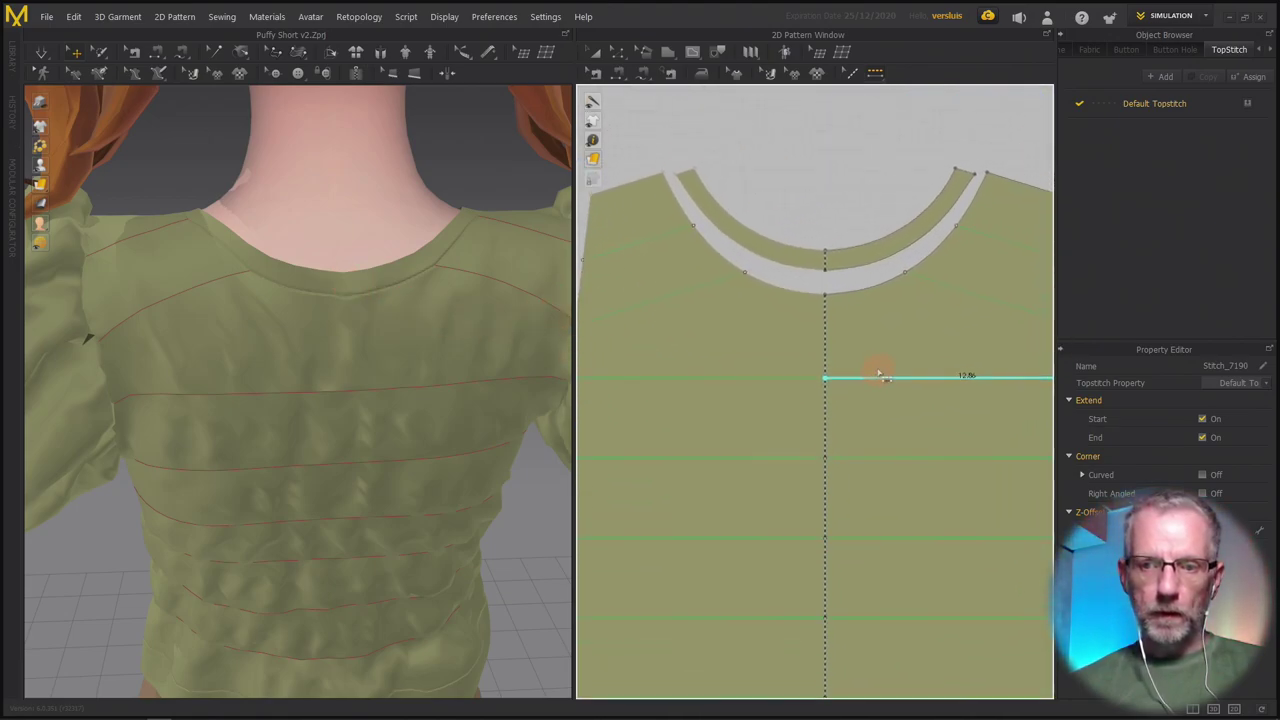
pyautogui.click(776, 270)
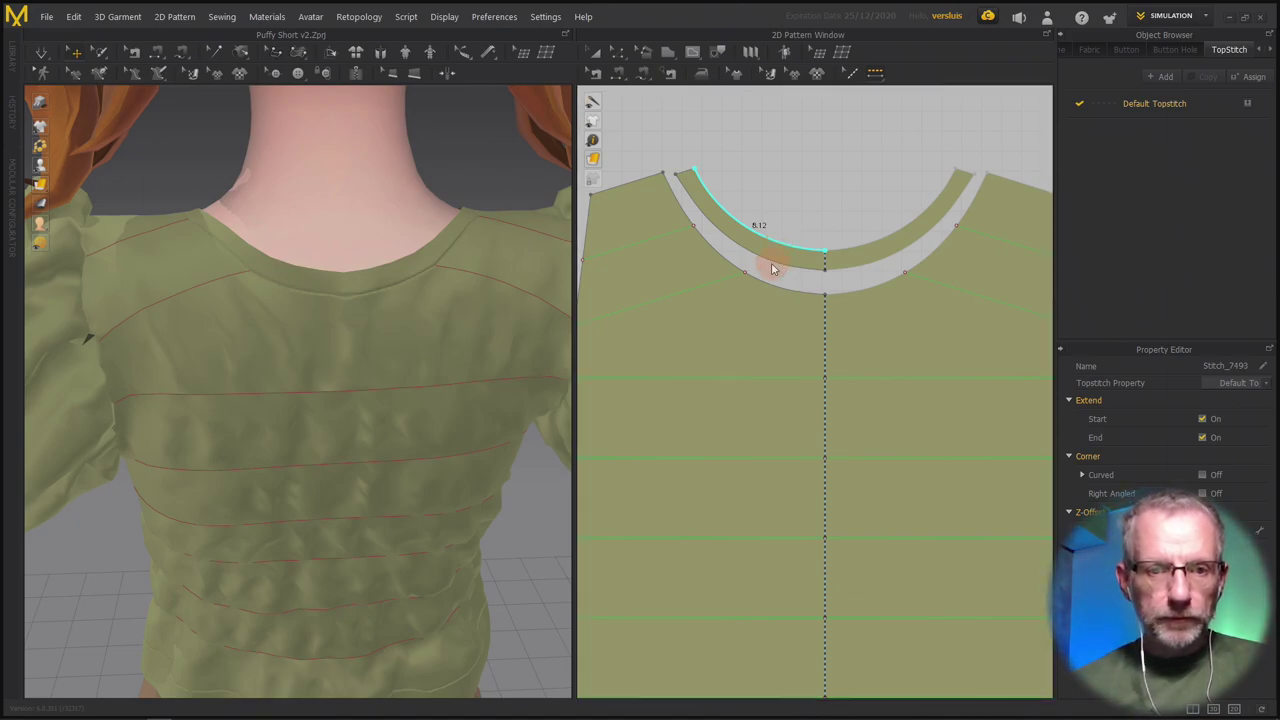
# Topstitch the outer edge of the back neck band and the neckline edge of the back bodice.
pyautogui.scroll(-3, 426, 309)
pyautogui.scroll(5, 426, 309)
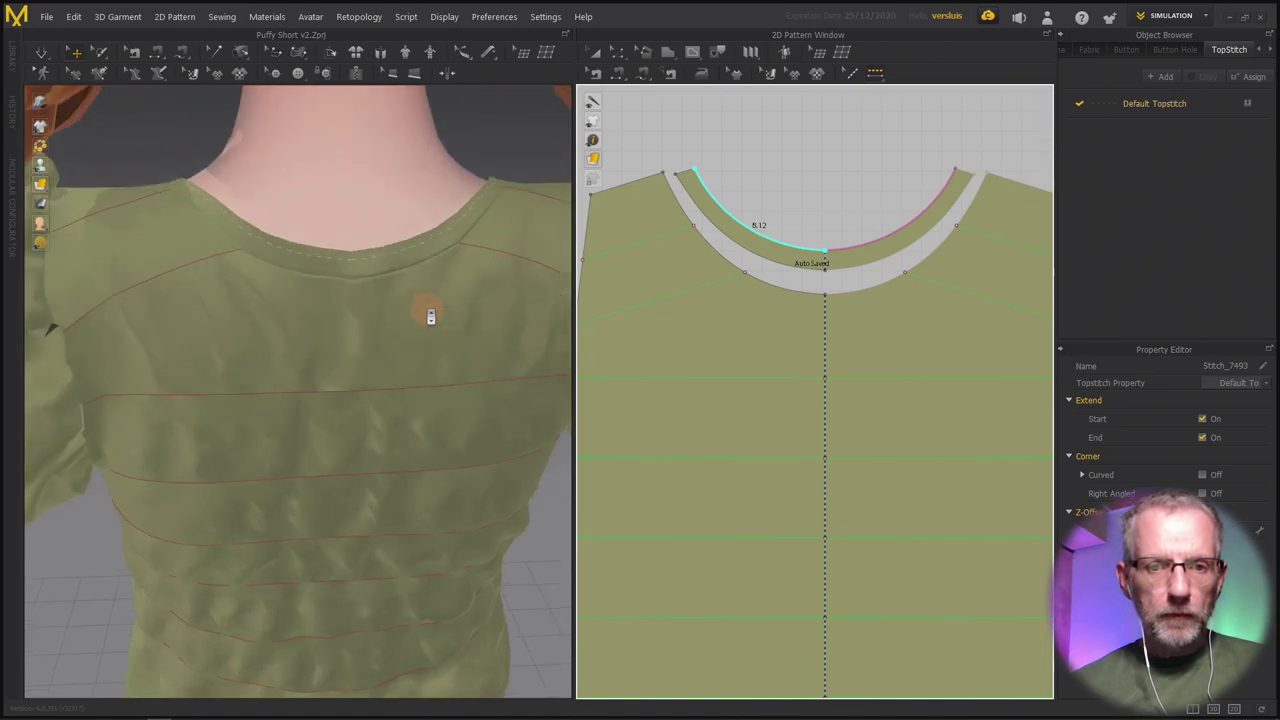
pyautogui.click(796, 268)
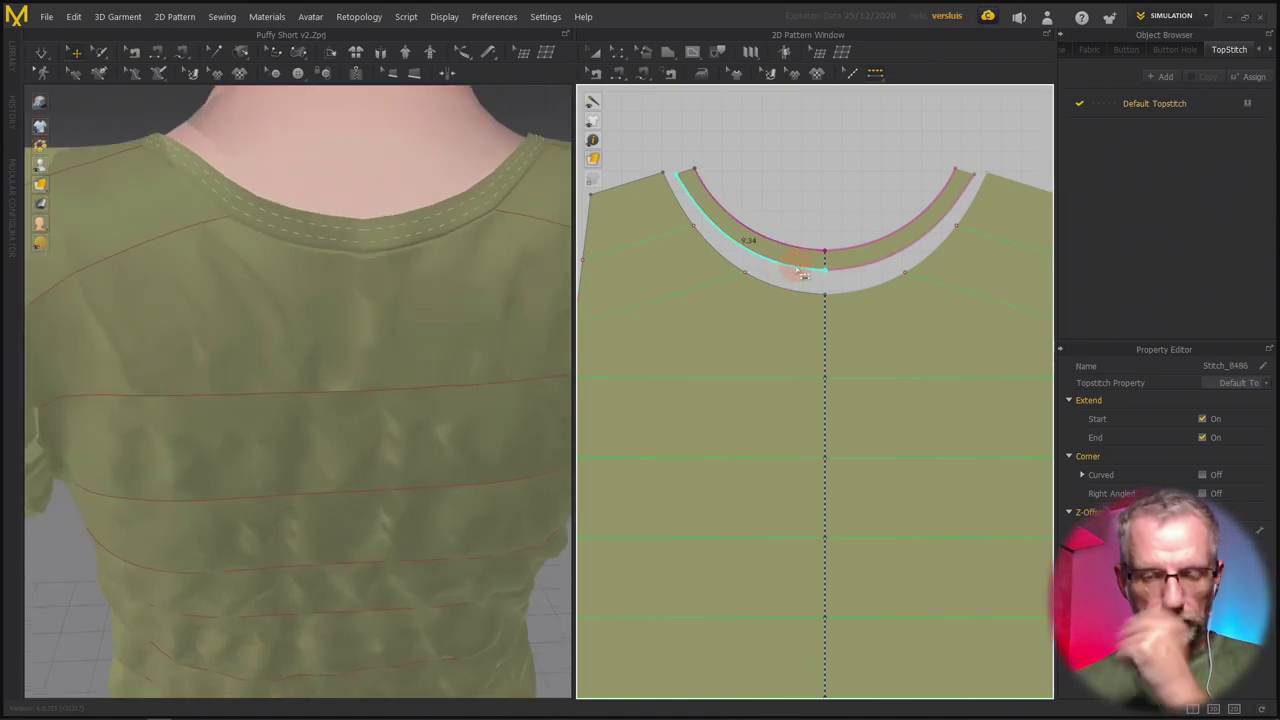
pyautogui.click(791, 297)
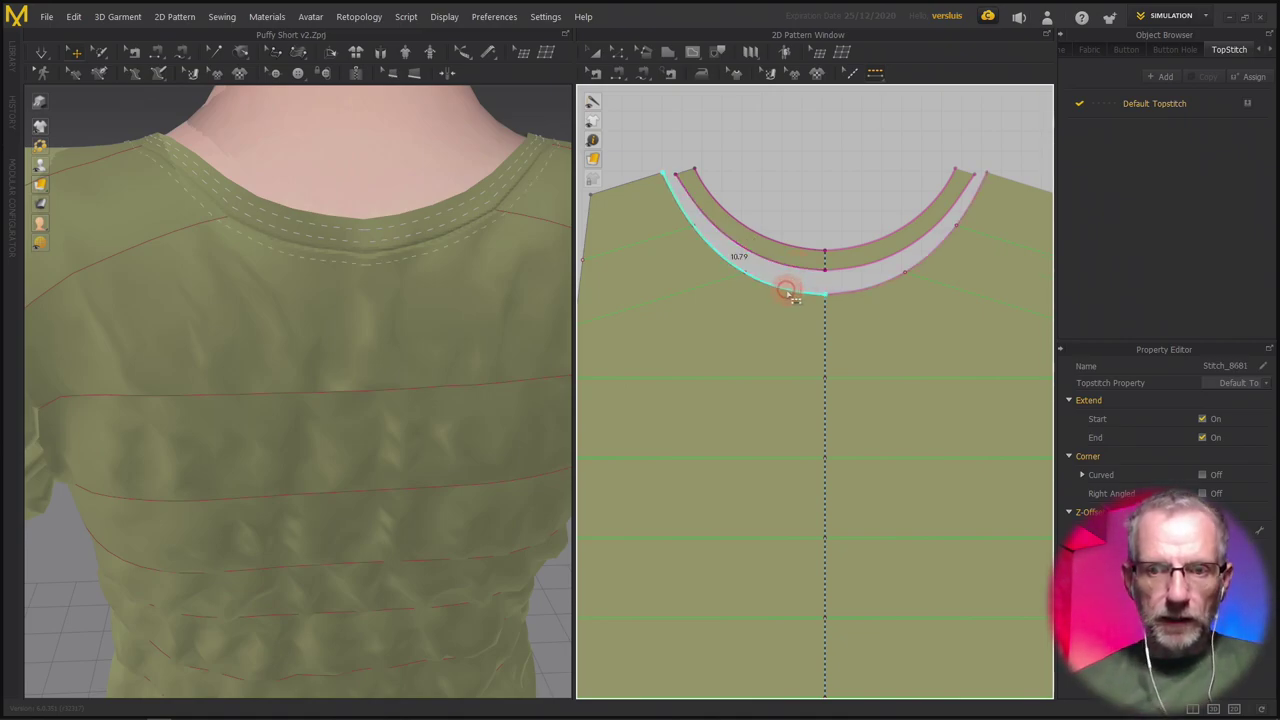
pyautogui.moveTo(214, 237)
pyautogui.mouseDown(button='right')
pyautogui.moveTo(257, 286)
pyautogui.moveTo(186, 251)
pyautogui.moveTo(86, 260)
pyautogui.moveTo(35, 243)
pyautogui.moveTo(227, 229)
pyautogui.mouseUp(button='right')
pyautogui.scroll(-6, 226, 228)
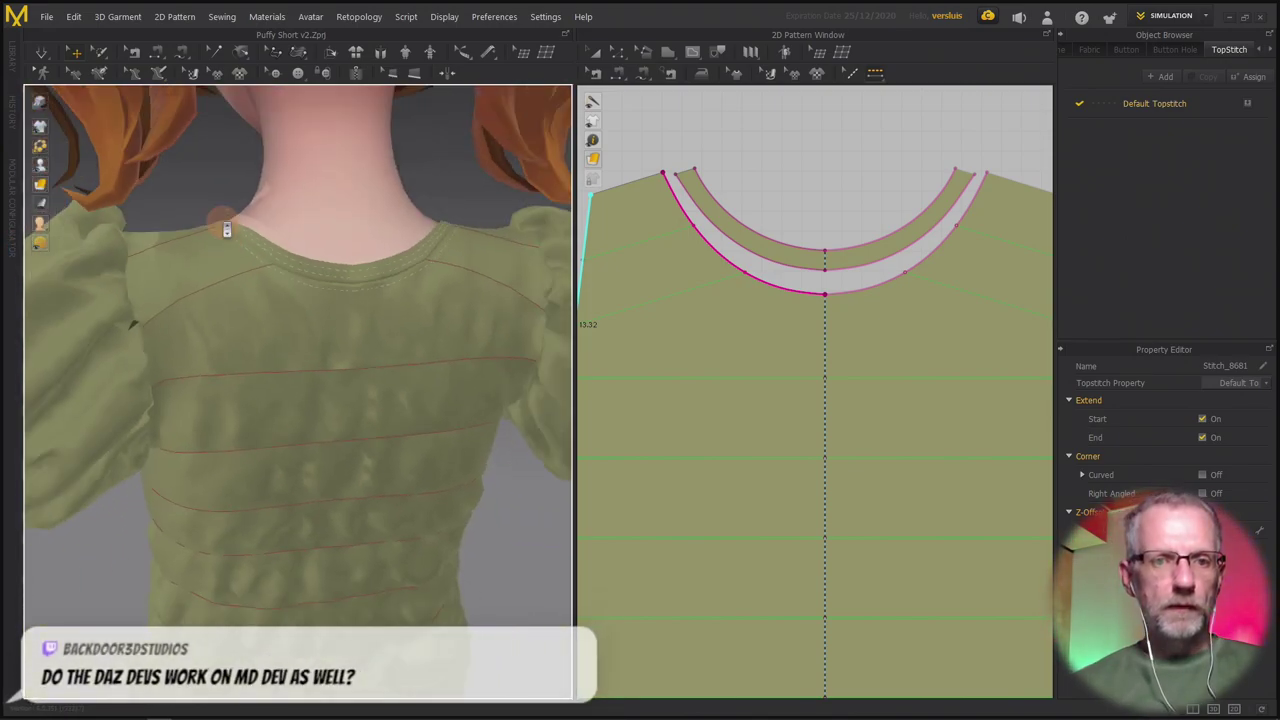
# Examine the puff sleeve on the avatar and select its cuff to identify the matching pattern piece.
pyautogui.moveTo(201, 279); pyautogui.dragTo(264, 293, button='middle')
pyautogui.moveTo(265, 295); pyautogui.dragTo(446, 295, button='right')
pyautogui.scroll(6, 450, 371)
pyautogui.moveTo(341, 341); pyautogui.dragTo(335, 343, button='right')
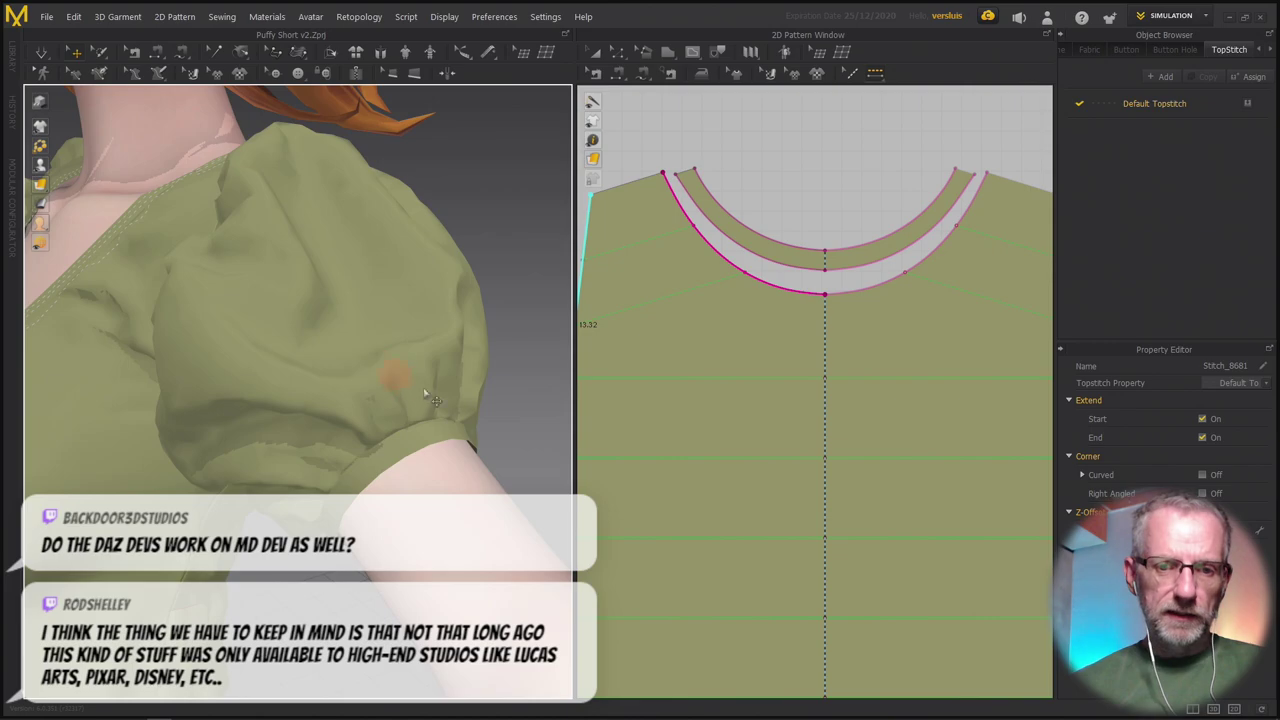
pyautogui.moveTo(610, 414); pyautogui.dragTo(1006, 457, button='middle')
pyautogui.scroll(-5, 1006, 457)
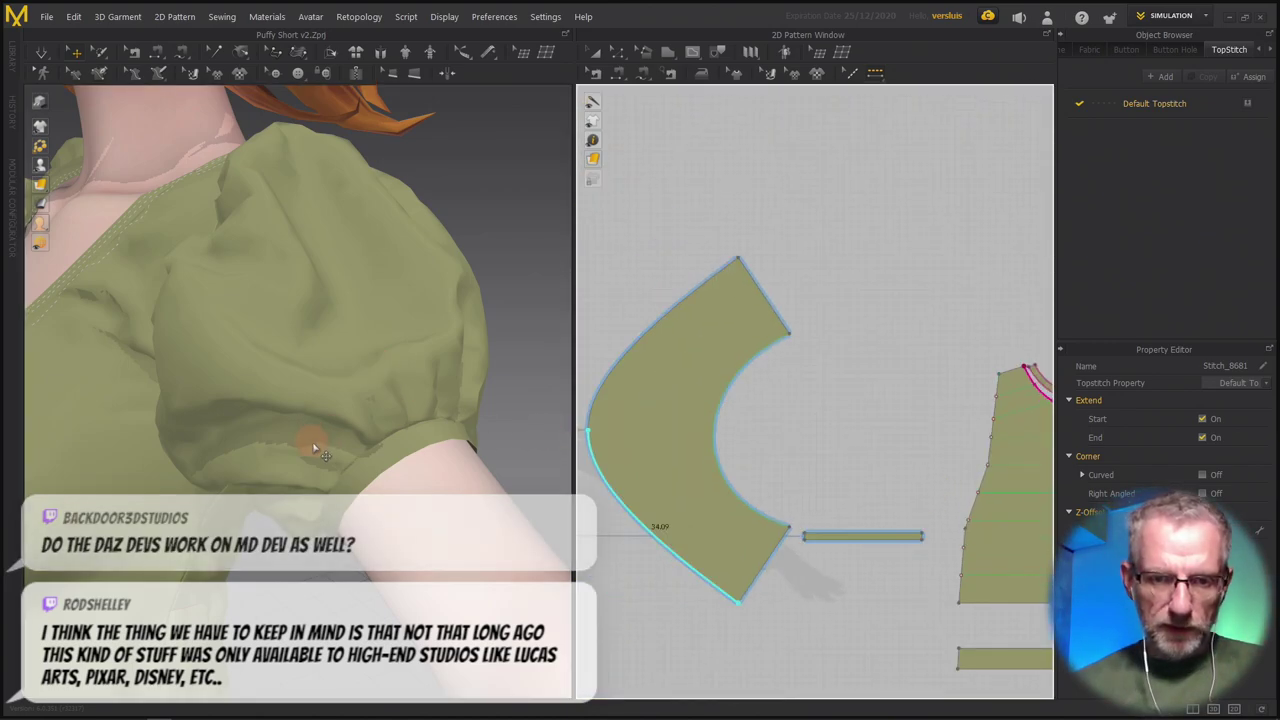
pyautogui.click(403, 468)
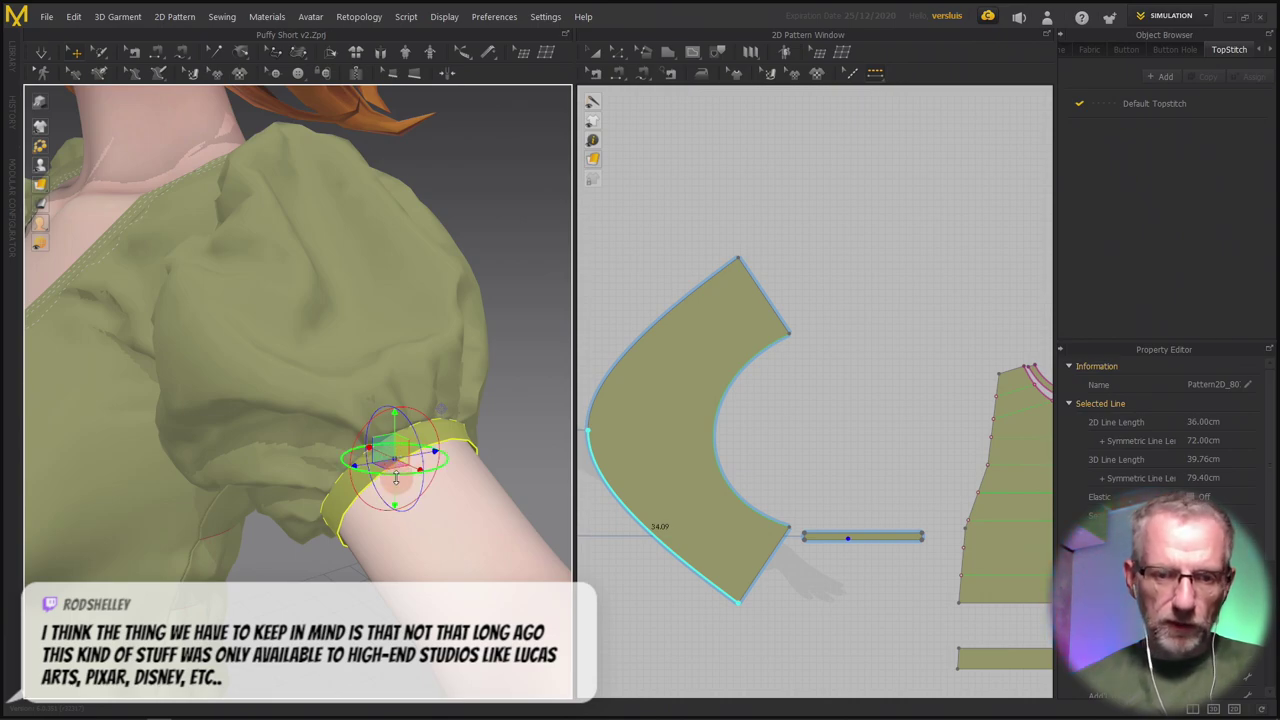
pyautogui.moveTo(407, 470); pyautogui.dragTo(397, 455, button='right')
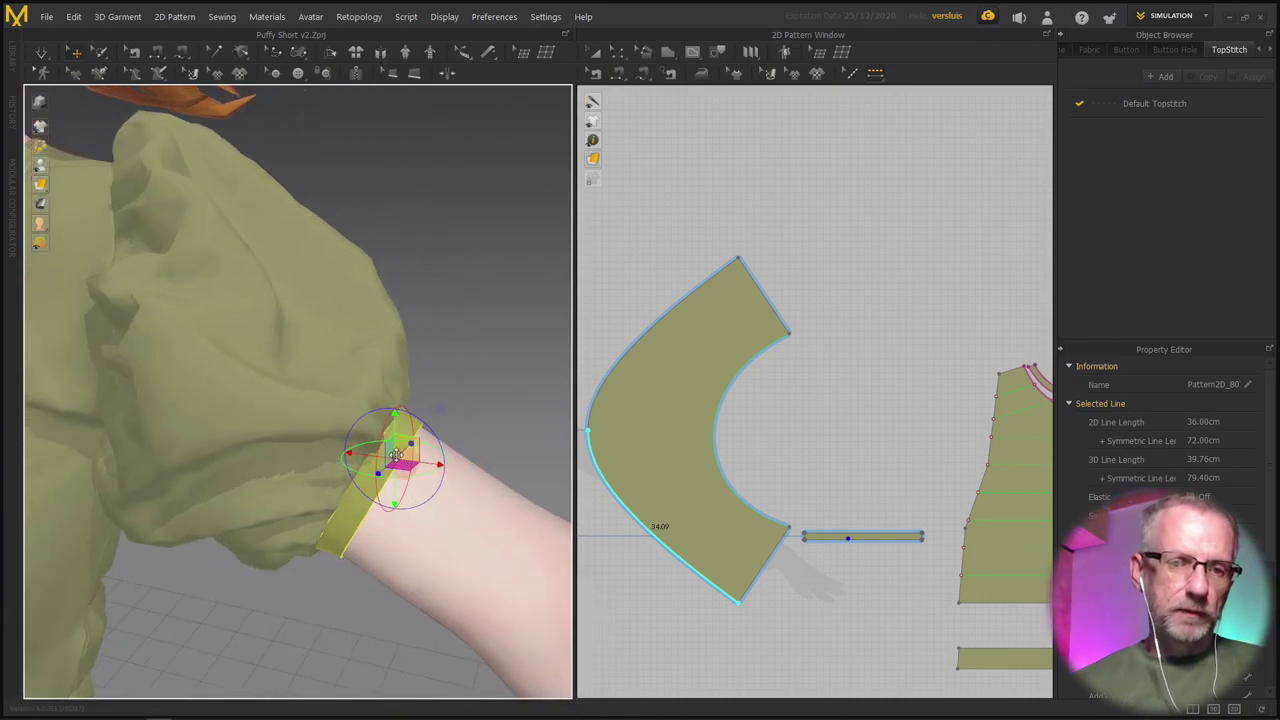
pyautogui.click(345, 318)
pyautogui.click(271, 266)
pyautogui.click(215, 310)
pyautogui.click(238, 372)
pyautogui.click(323, 348)
pyautogui.click(328, 281)
pyautogui.click(249, 184)
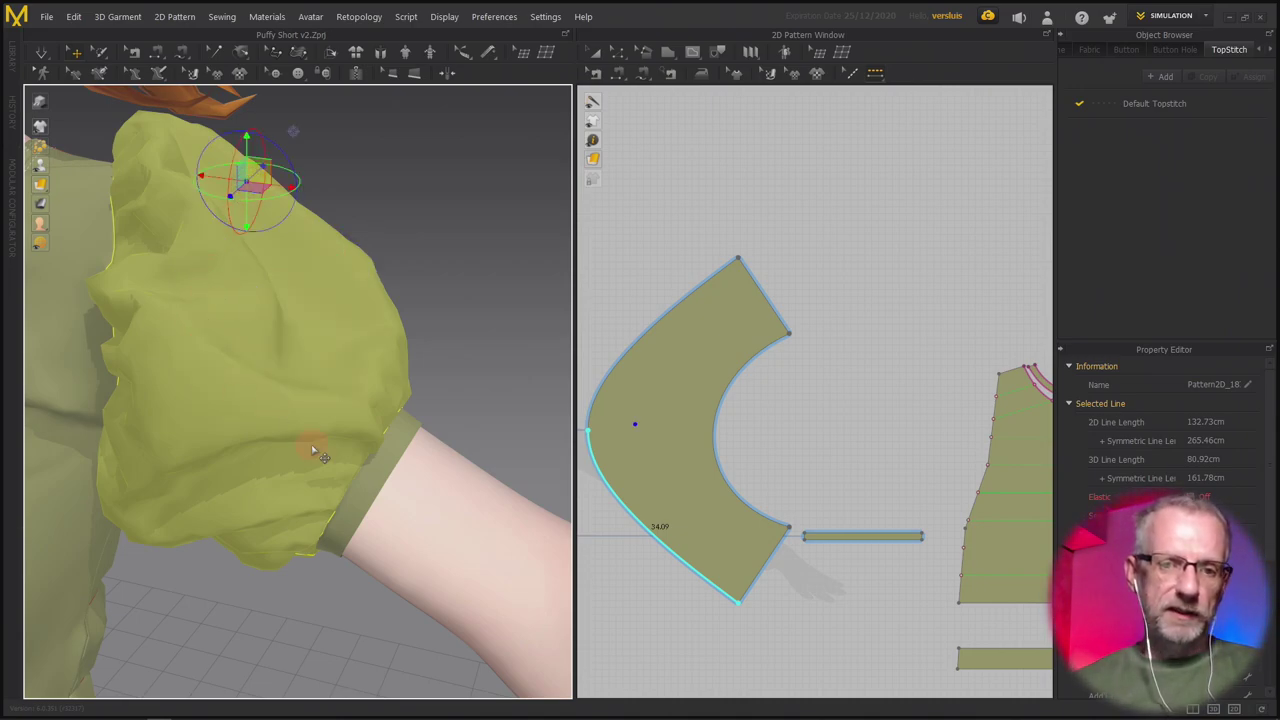
# Topstitch the lower long edge of the narrow sleeve cuff pattern with the Default Topstitch.
pyautogui.click(383, 487)
pyautogui.scroll(5, 770, 605)
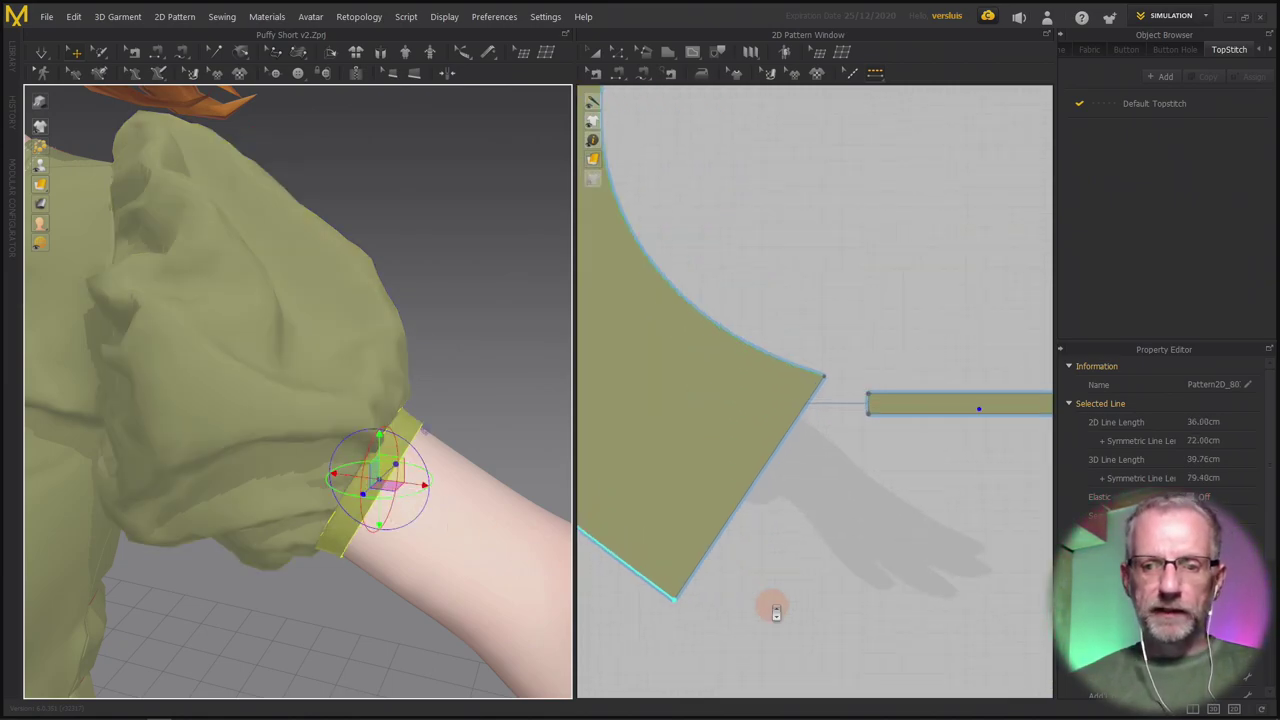
pyautogui.scroll(2, 772, 607)
pyautogui.scroll(-2, 930, 539)
pyautogui.moveTo(923, 537); pyautogui.dragTo(726, 525, button='middle')
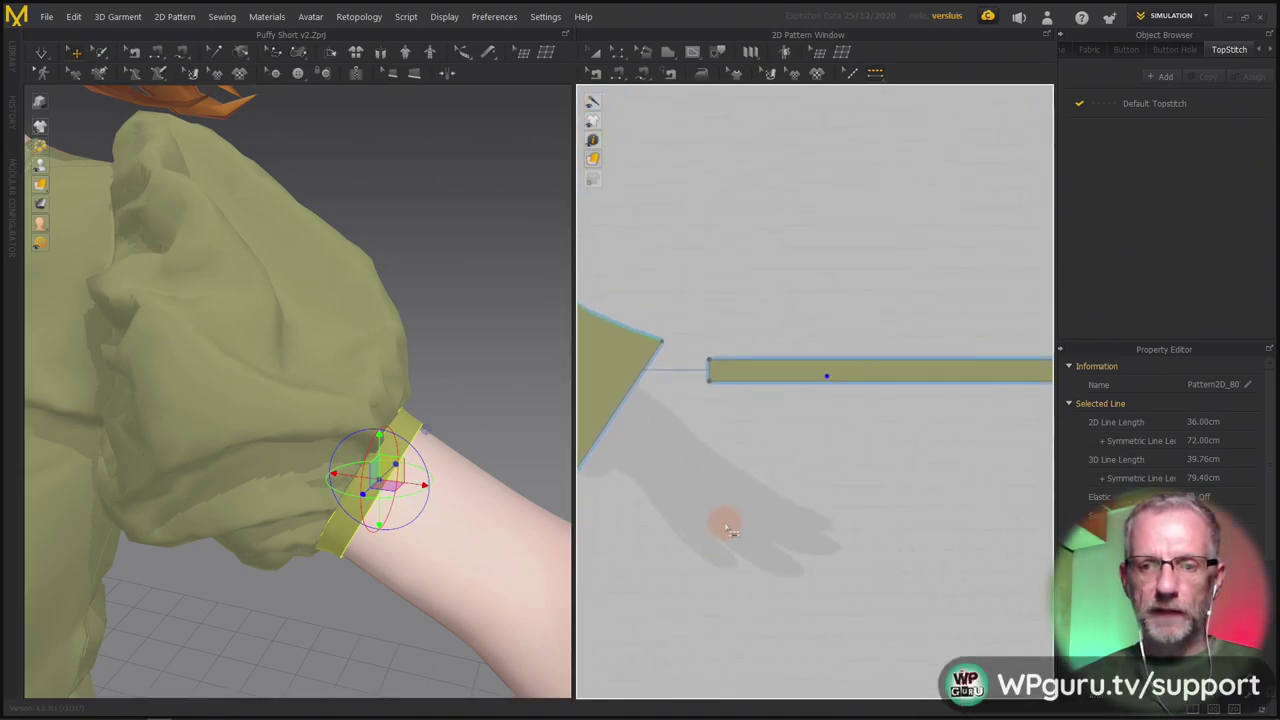
pyautogui.click(875, 388)
# Examine the topstitching around the sleeve cuffs of the blouse on the avatar.
pyautogui.moveTo(480, 449); pyautogui.dragTo(447, 451, button='right')
pyautogui.scroll(-3, 443, 449)
pyautogui.moveTo(226, 376); pyautogui.dragTo(676, 441, button='right')
pyautogui.scroll(2, 463, 421)
pyautogui.moveTo(463, 421); pyautogui.dragTo(565, 410, button='right')
pyautogui.scroll(2, 458, 458)
pyautogui.moveTo(426, 463); pyautogui.dragTo(447, 466, button='right')
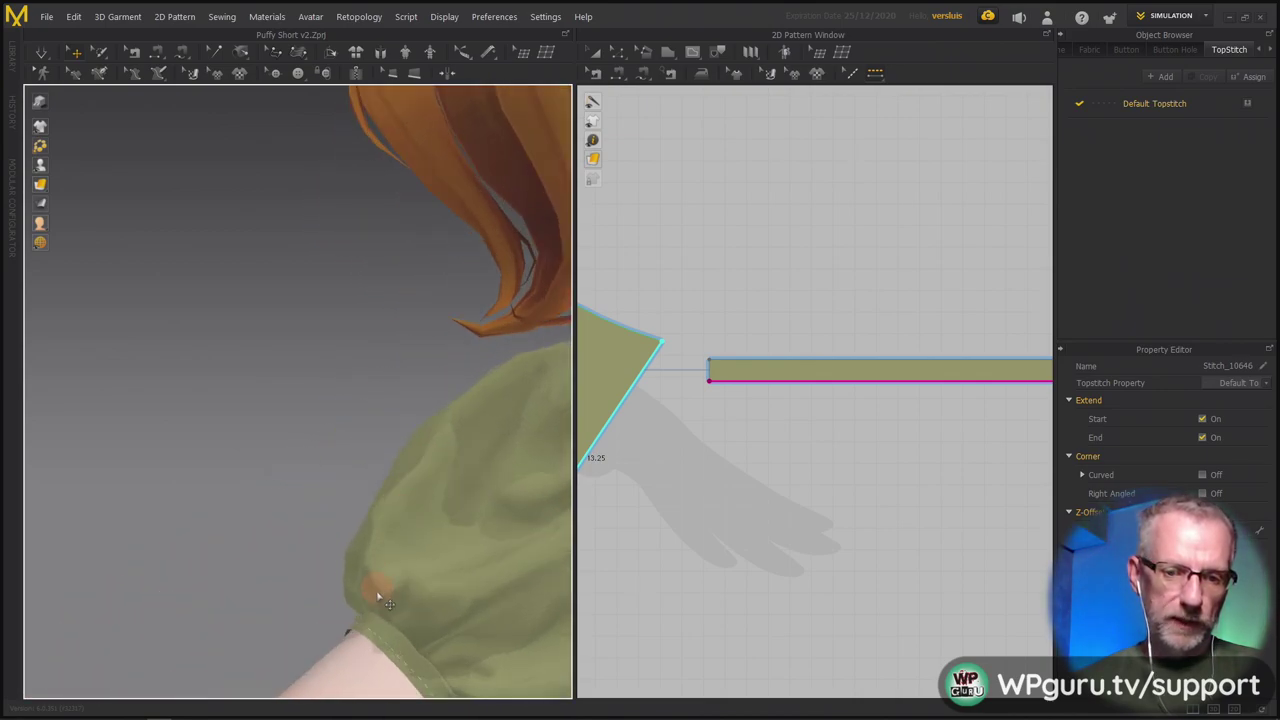
pyautogui.moveTo(383, 618); pyautogui.dragTo(293, 466, button='right')
pyautogui.scroll(1, 377, 624)
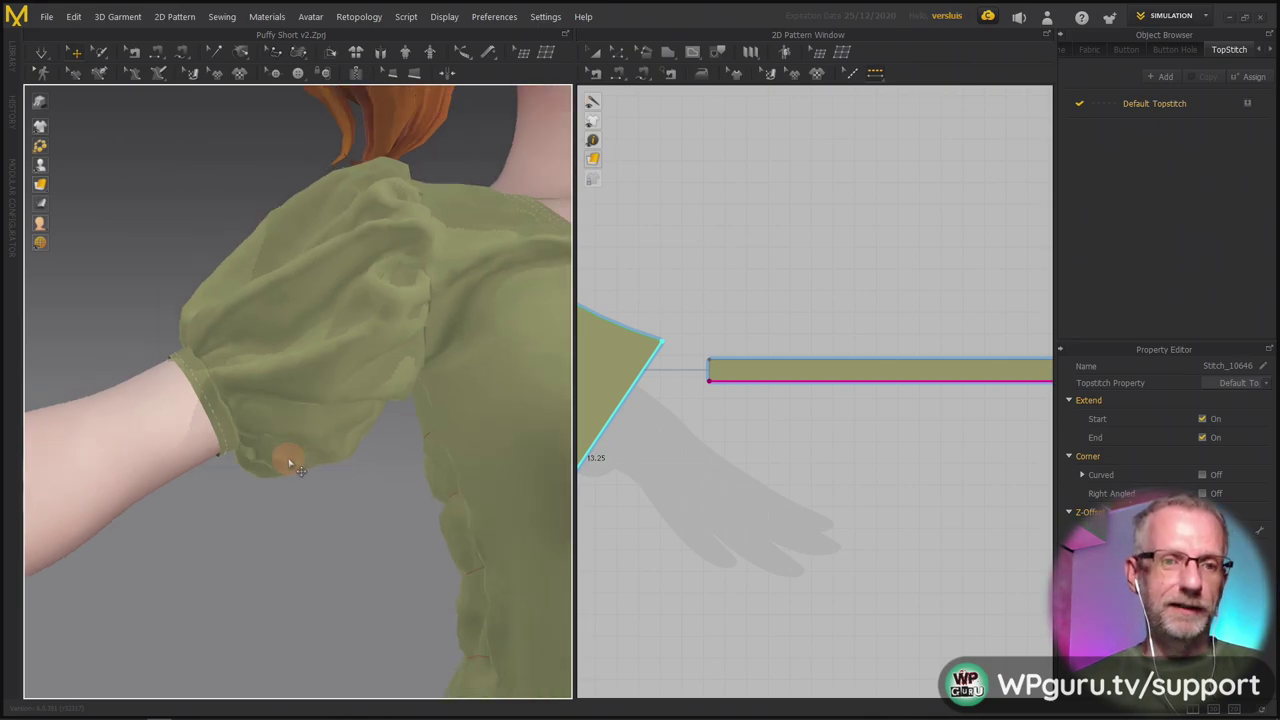
# Locate the blouse's front hem band and topstitch its entire lower edge with the Default Topstitch.
pyautogui.scroll(-2, 293, 466)
pyautogui.scroll(-1, 391, 512)
pyautogui.moveTo(391, 512); pyautogui.dragTo(207, 408, button='middle')
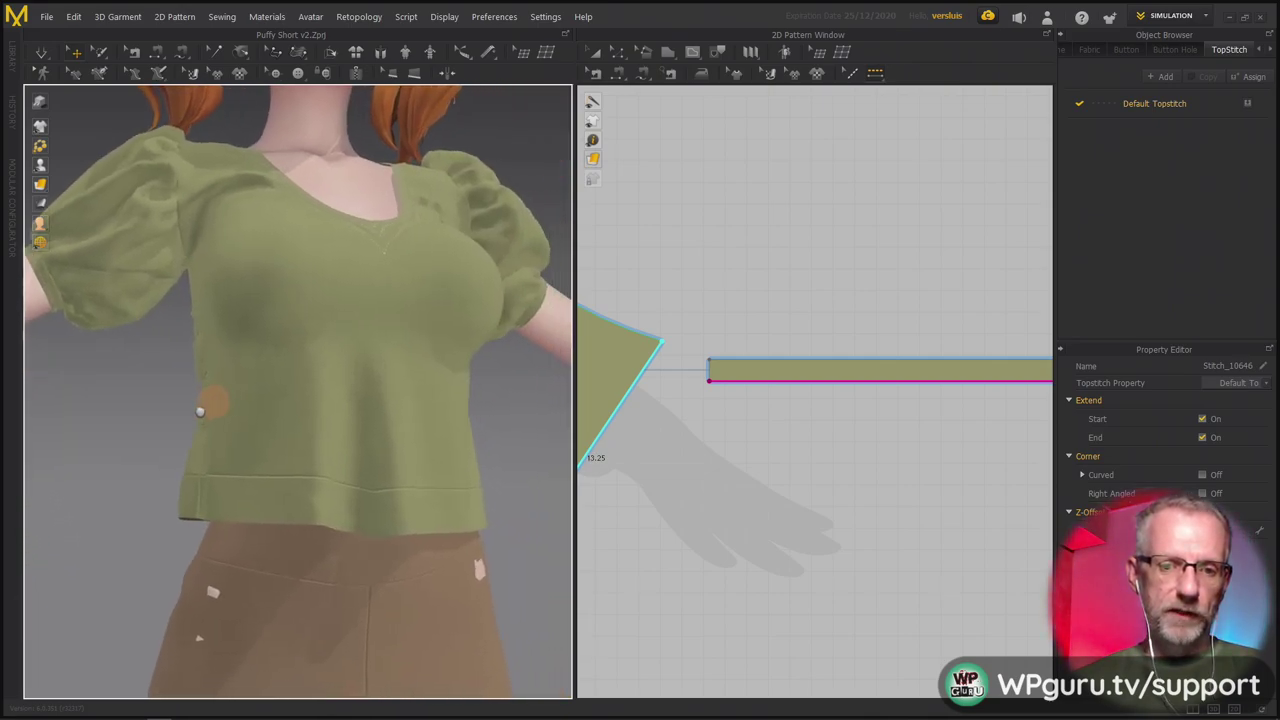
pyautogui.scroll(2, 322, 477)
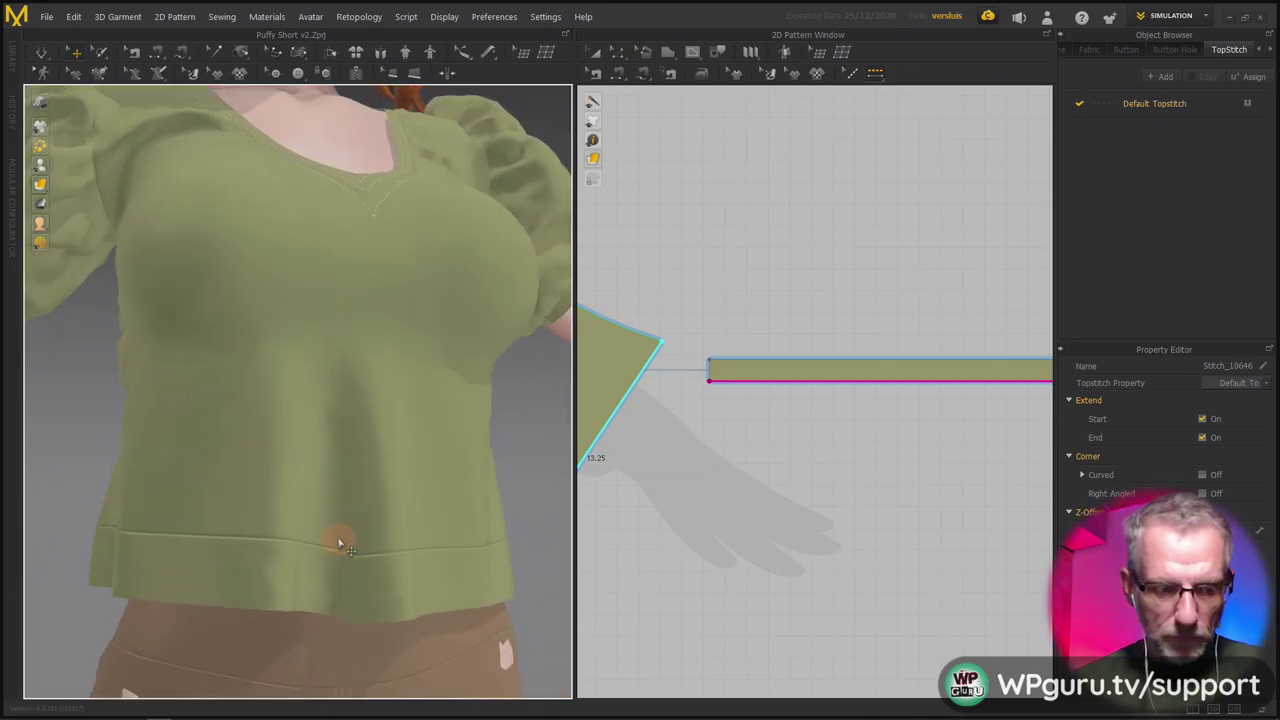
pyautogui.click(373, 580)
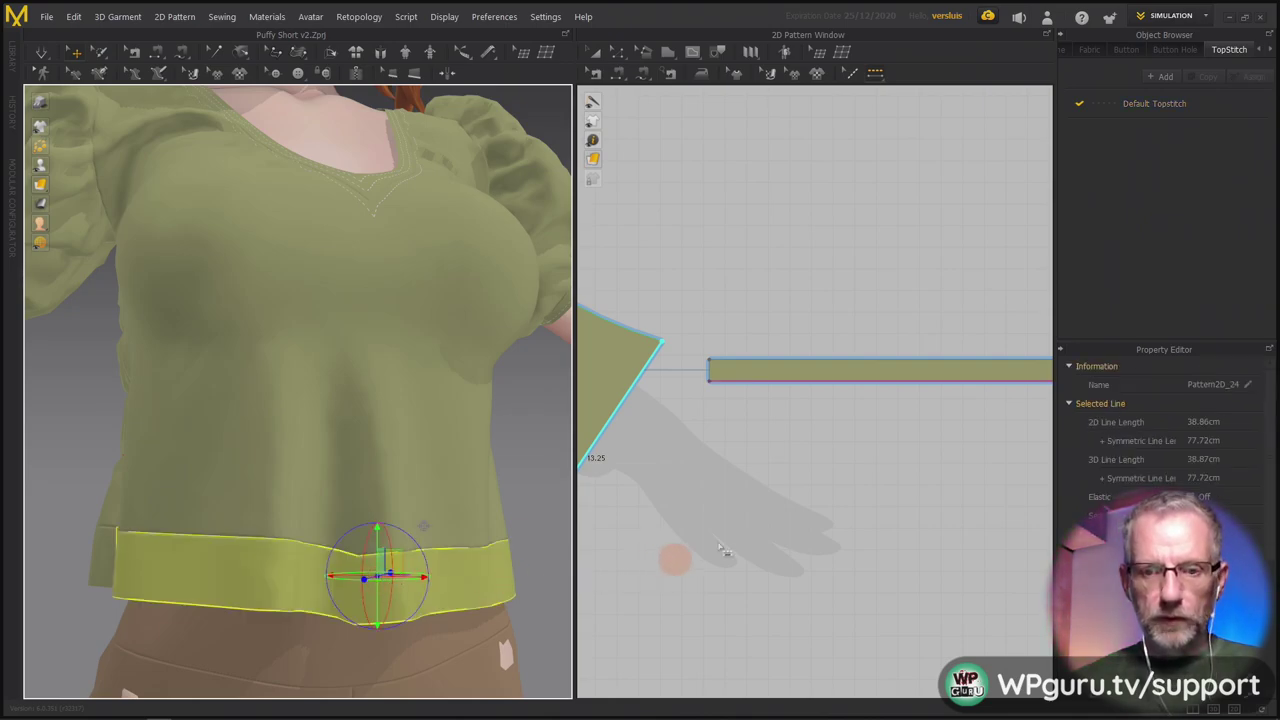
pyautogui.scroll(-3, 753, 535)
pyautogui.scroll(-2, 753, 535)
pyautogui.scroll(1, 933, 418)
pyautogui.scroll(3, 925, 410)
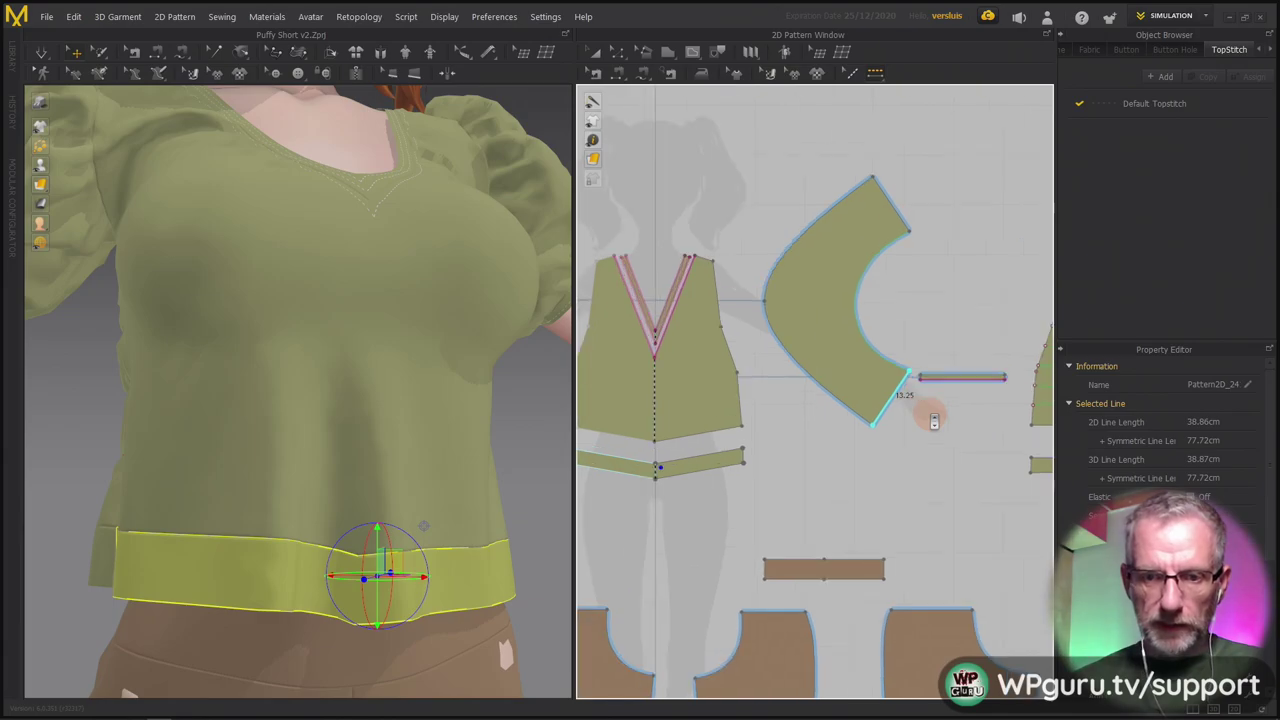
pyautogui.scroll(1, 866, 517)
pyautogui.scroll(4, 880, 510)
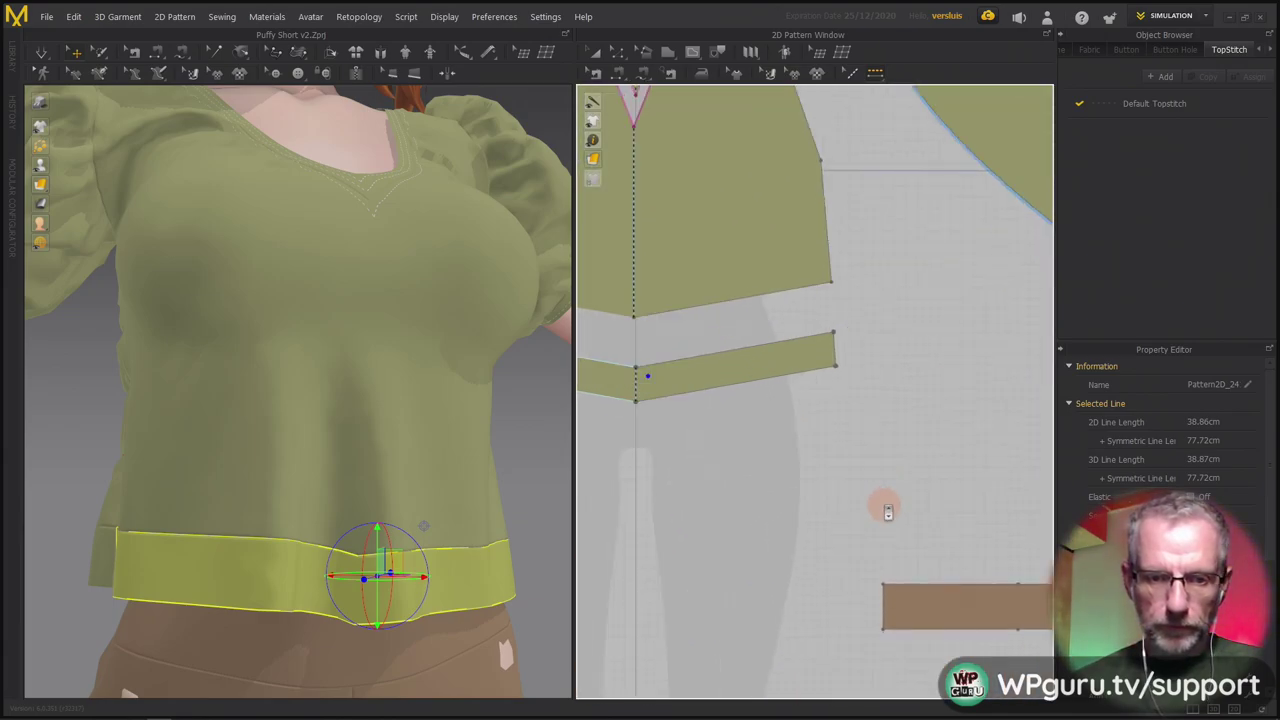
pyautogui.click(312, 610)
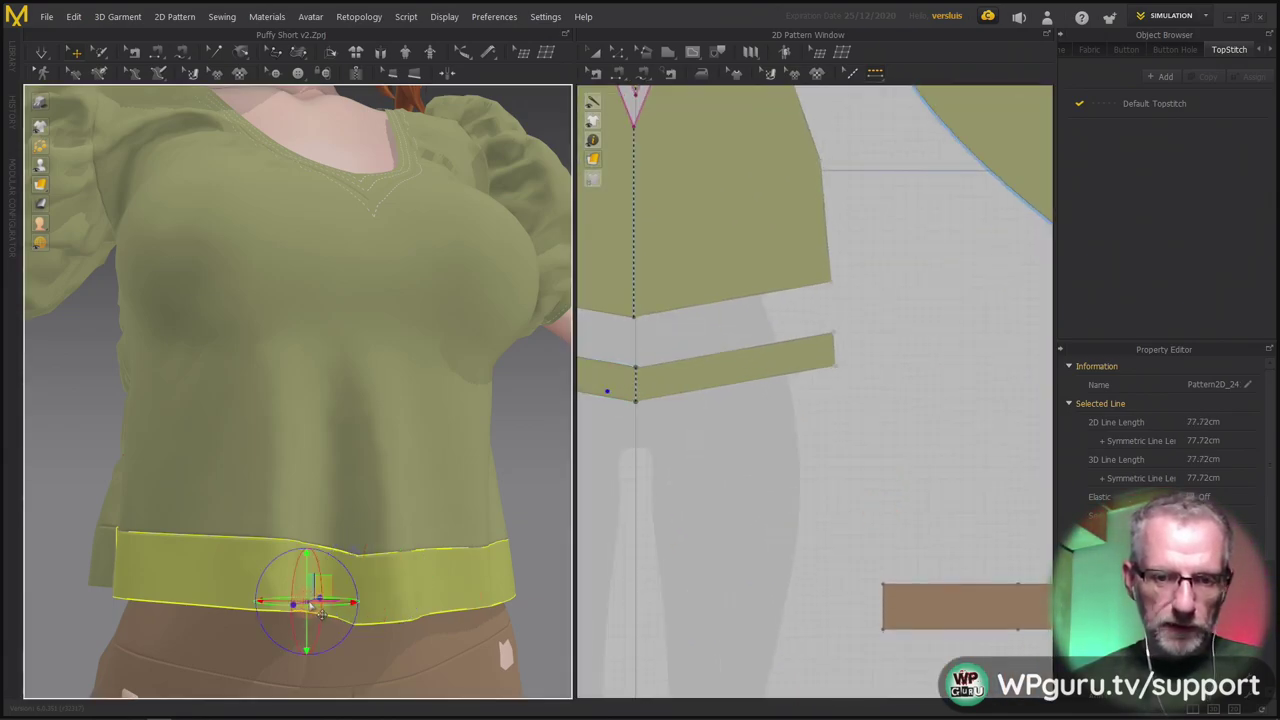
pyautogui.moveTo(641, 522)
pyautogui.mouseDown(button='right')
pyautogui.moveTo(768, 523)
pyautogui.moveTo(634, 518)
pyautogui.mouseUp(button='right')
pyautogui.moveTo(634, 512); pyautogui.dragTo(803, 508, button='middle')
pyautogui.click(718, 383)
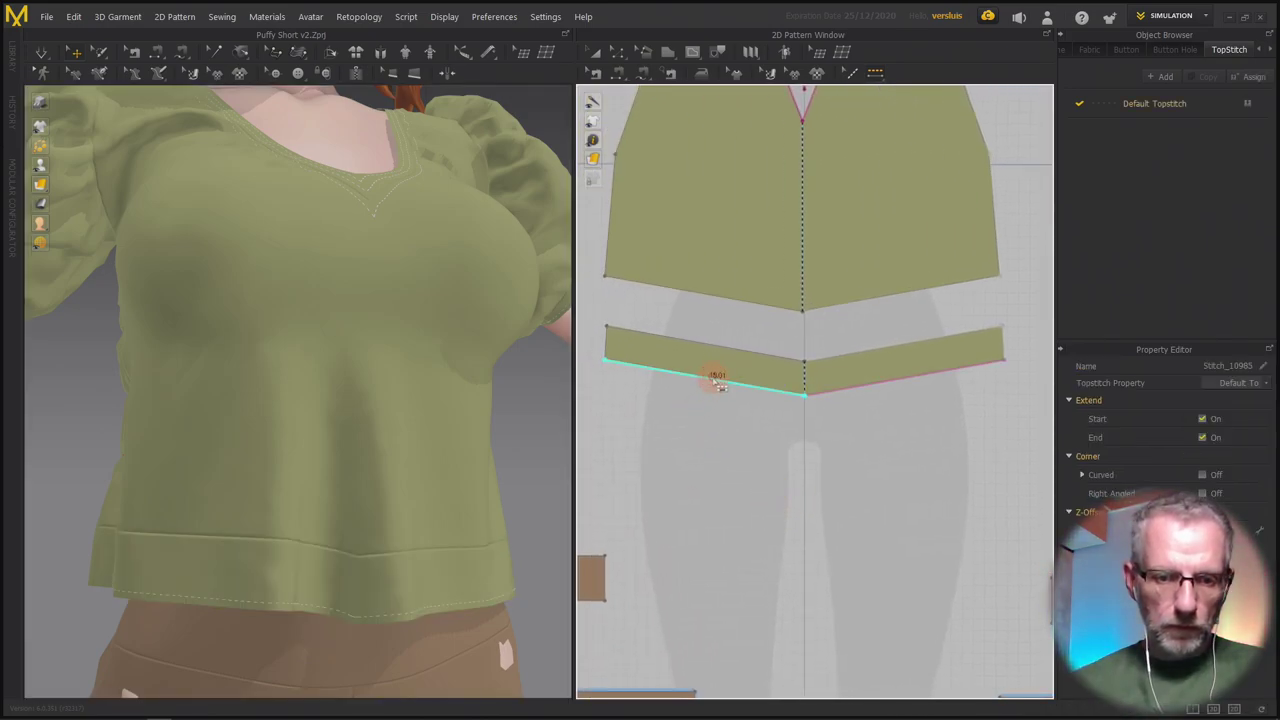
# Topstitch the lower edge of the back hem band pattern to match the front hem.
pyautogui.moveTo(323, 551); pyautogui.dragTo(400, 568, button='right')
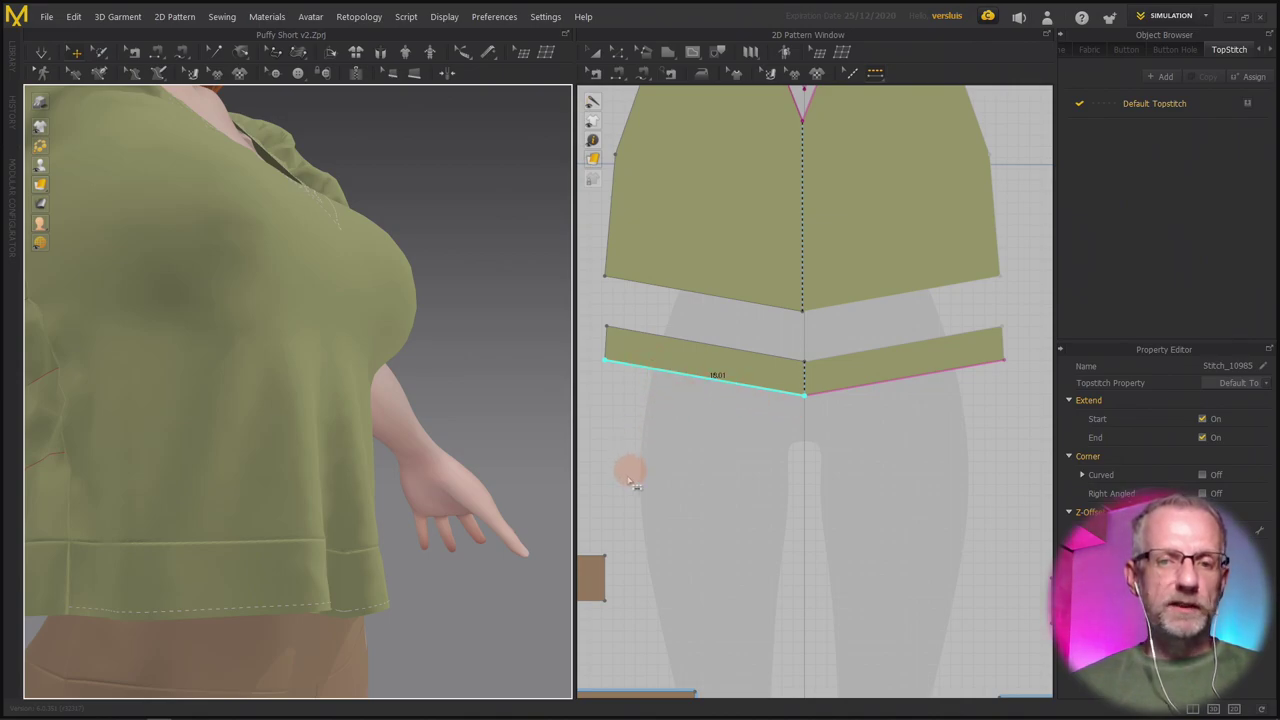
pyautogui.moveTo(405, 521); pyautogui.dragTo(527, 521, button='right')
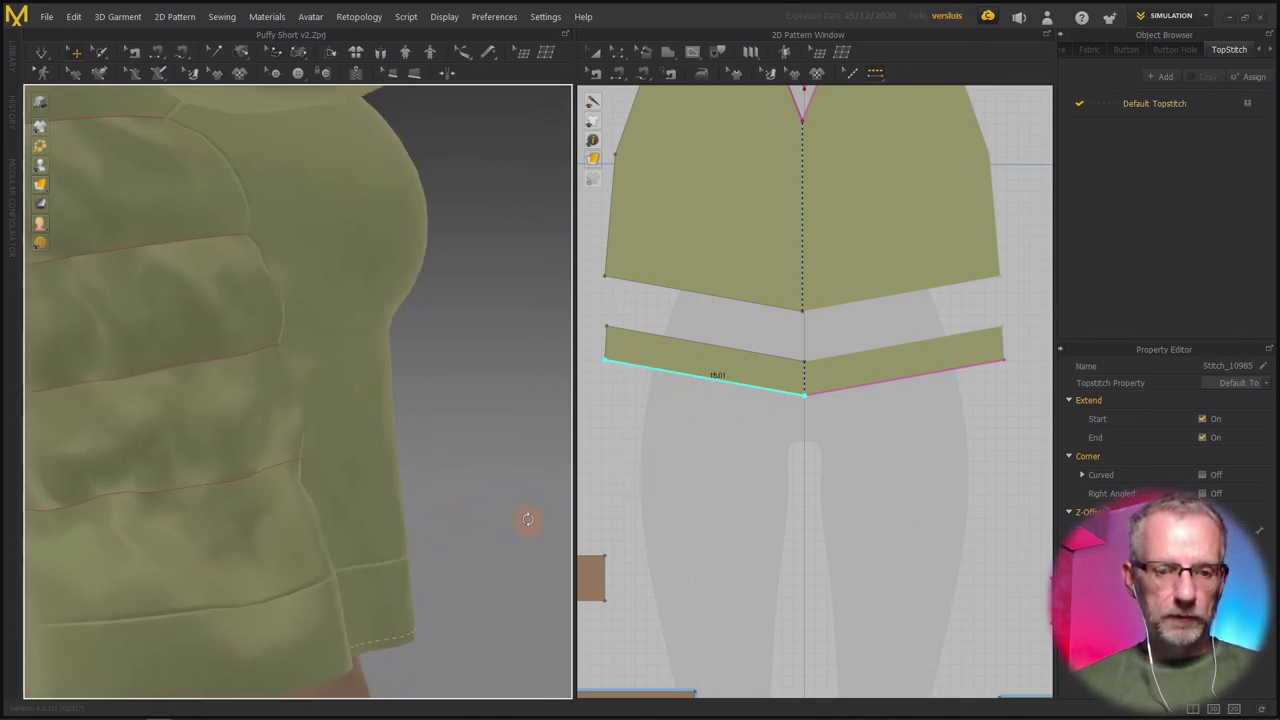
pyautogui.moveTo(363, 535); pyautogui.dragTo(431, 422, button='middle')
pyautogui.moveTo(431, 421); pyautogui.dragTo(469, 436, button='right')
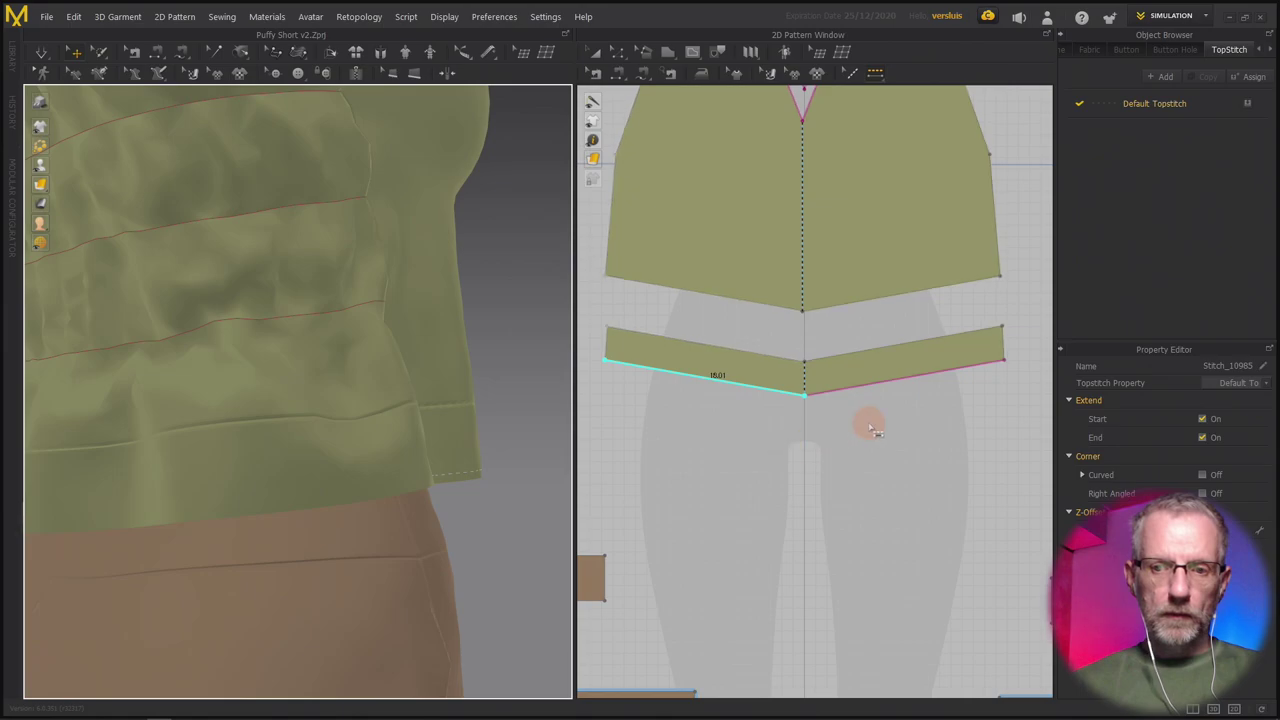
pyautogui.scroll(-3, 806, 466)
pyautogui.scroll(-1, 902, 487)
pyautogui.moveTo(898, 486); pyautogui.dragTo(645, 457, button='middle')
pyautogui.scroll(-1, 645, 457)
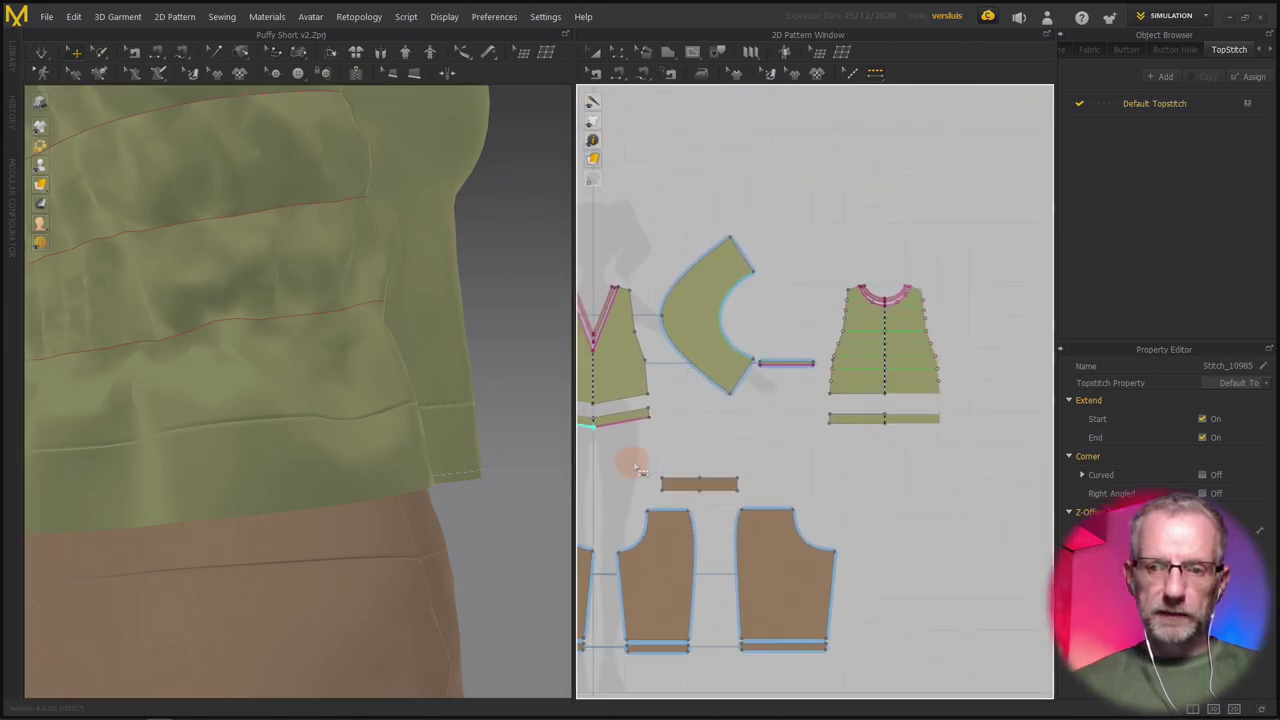
pyautogui.click(873, 430)
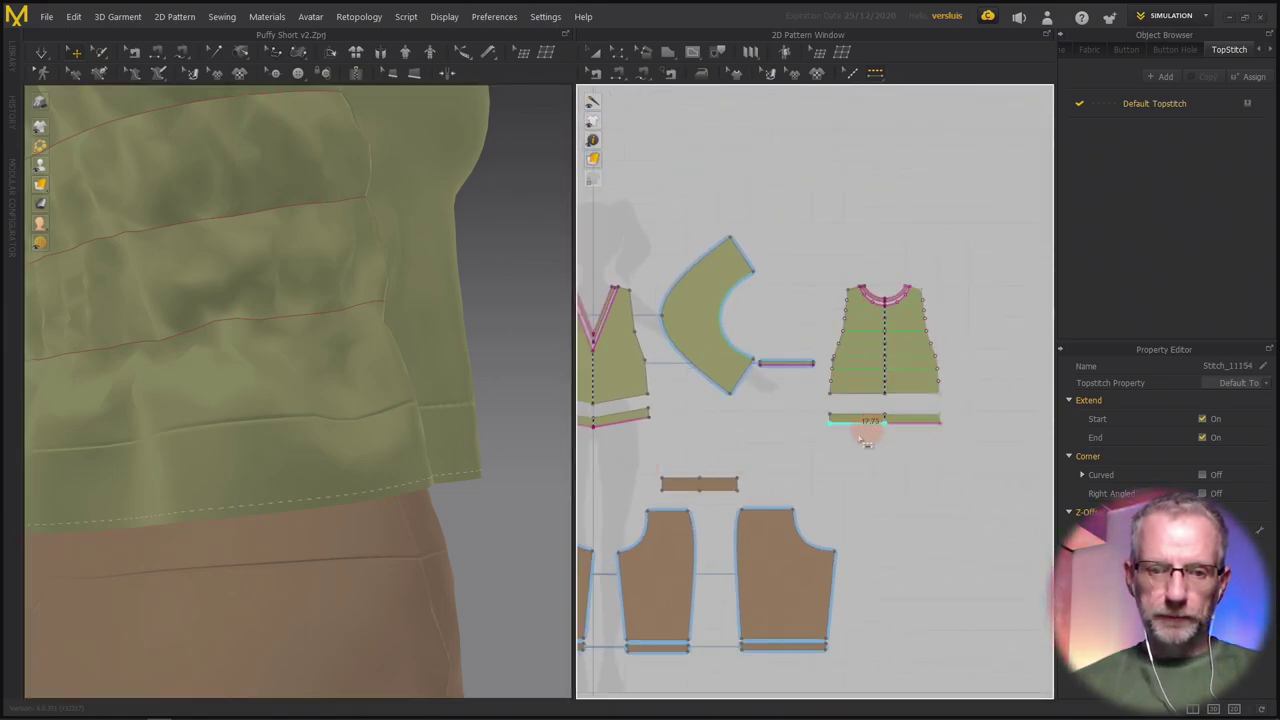
# Examine the topstitched blouse on the avatar from the back round to the front.
pyautogui.moveTo(462, 454); pyautogui.dragTo(494, 407, button='right')
pyautogui.scroll(-2, 377, 463)
pyautogui.scroll(-4, 494, 407)
pyautogui.moveTo(494, 407); pyautogui.dragTo(332, 468, button='middle')
pyautogui.scroll(1, 332, 468)
pyautogui.moveTo(333, 469); pyautogui.dragTo(283, 478, button='right')
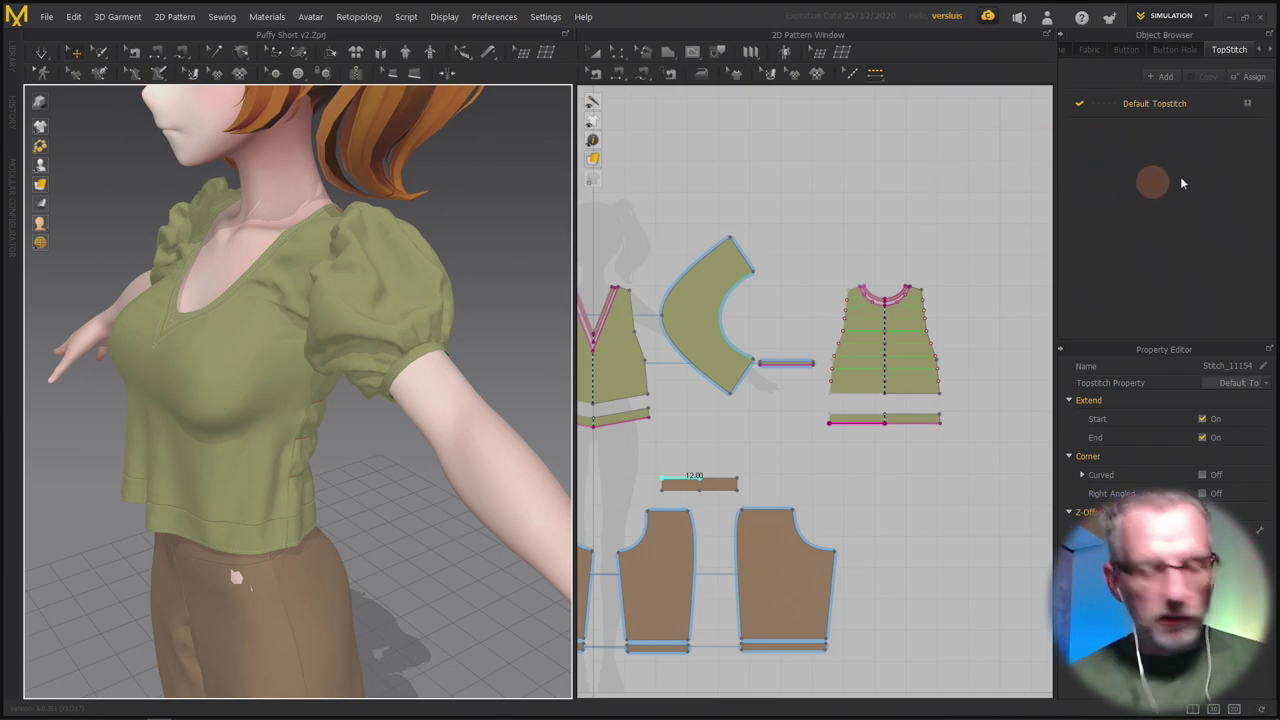
# Select the Default Topstitch style to review its properties and open its list of stitch shapes.
pyautogui.click(1204, 108)
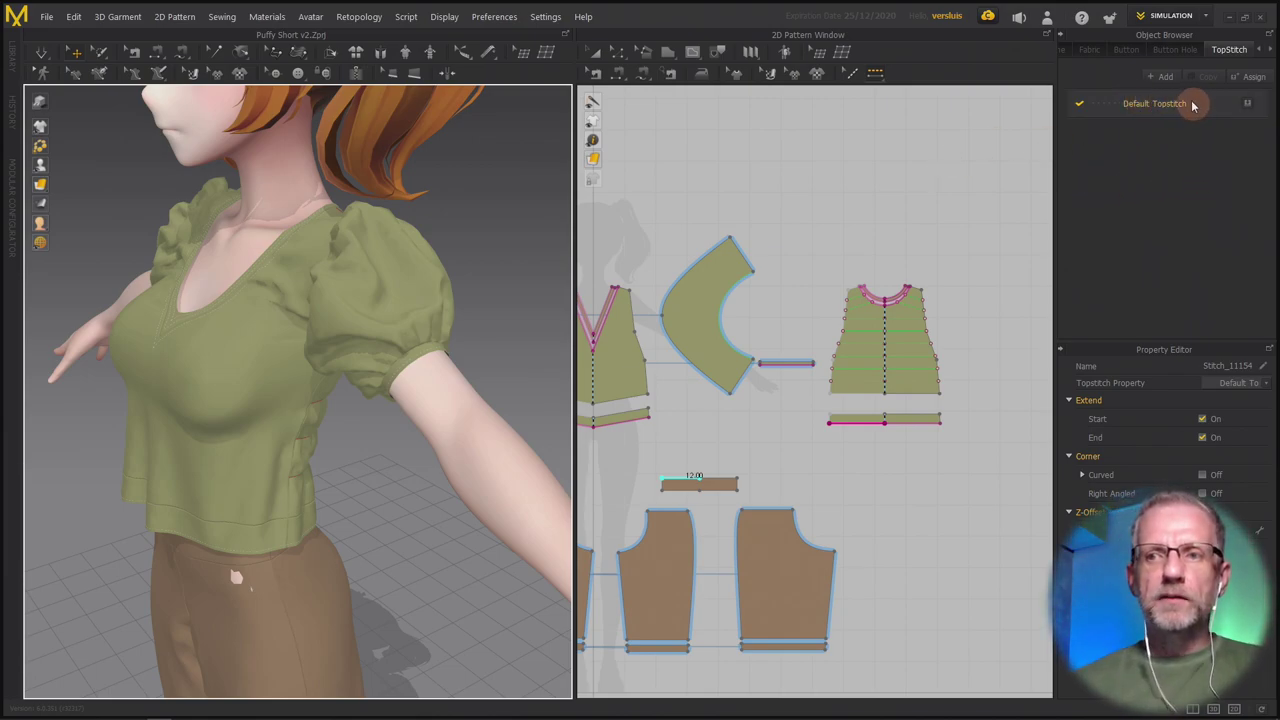
pyautogui.click(1202, 106)
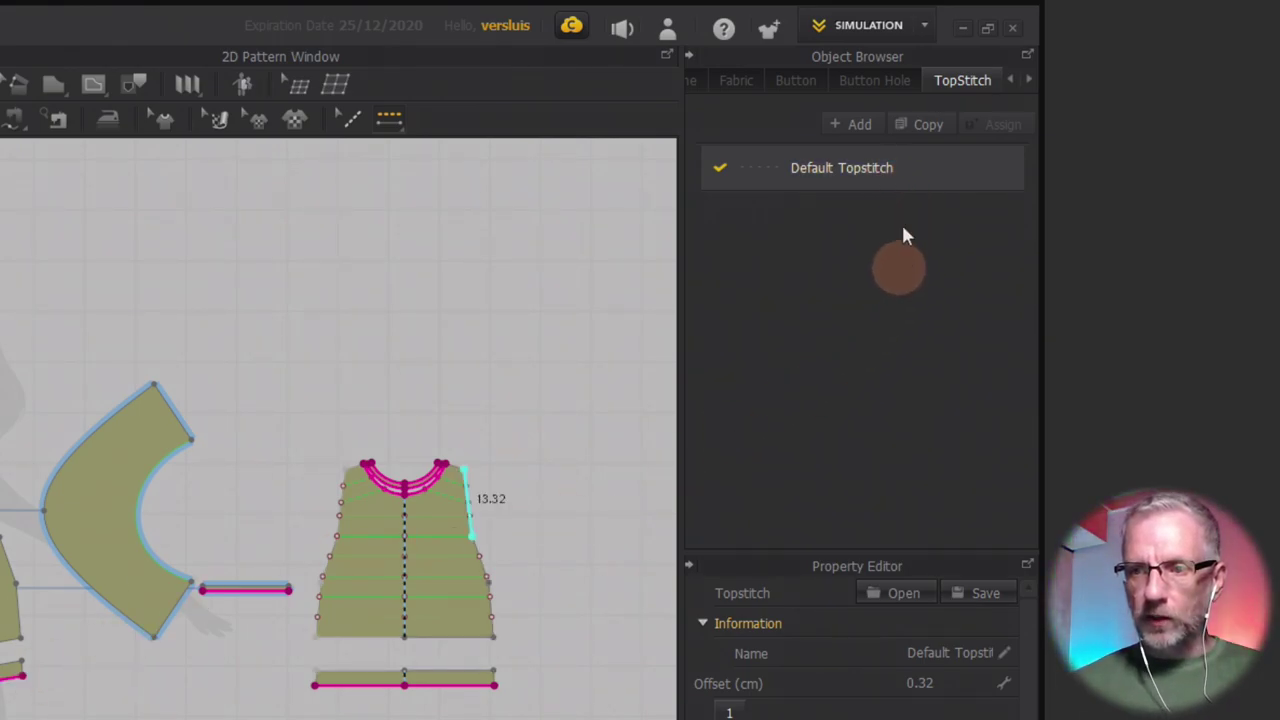
pyautogui.rightClick(903, 171)
pyautogui.click(852, 236)
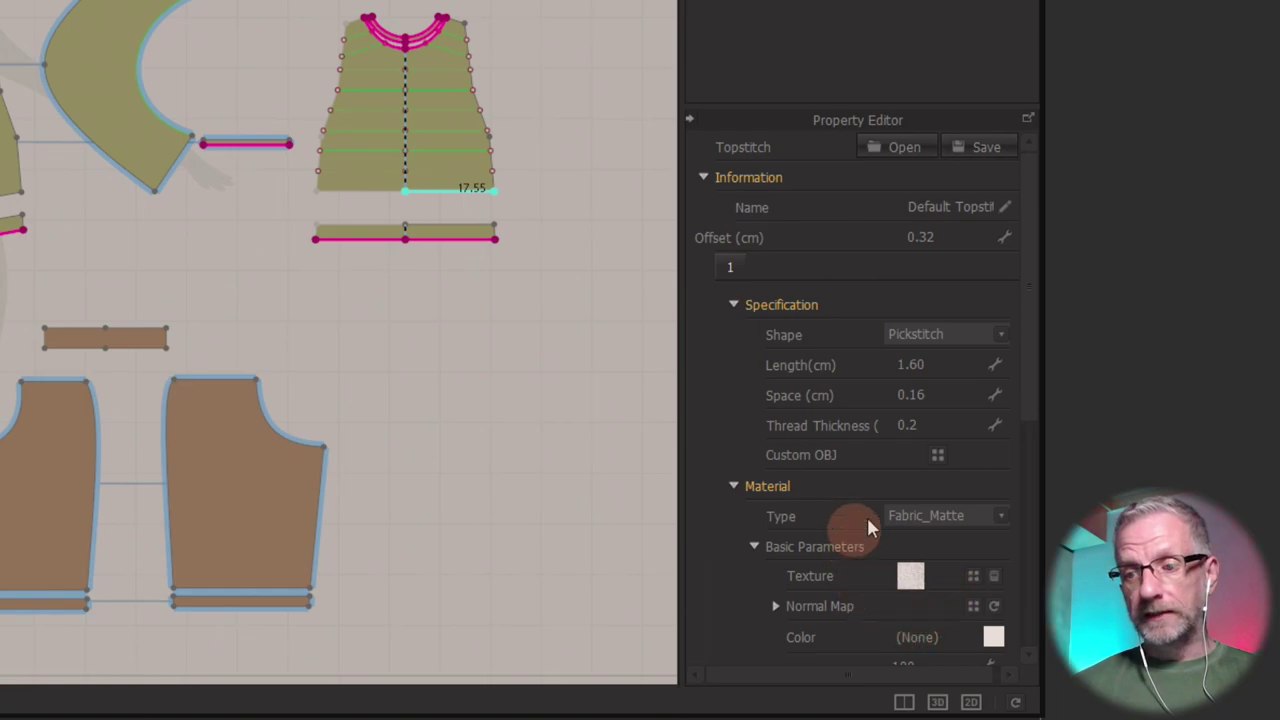
pyautogui.click(1000, 336)
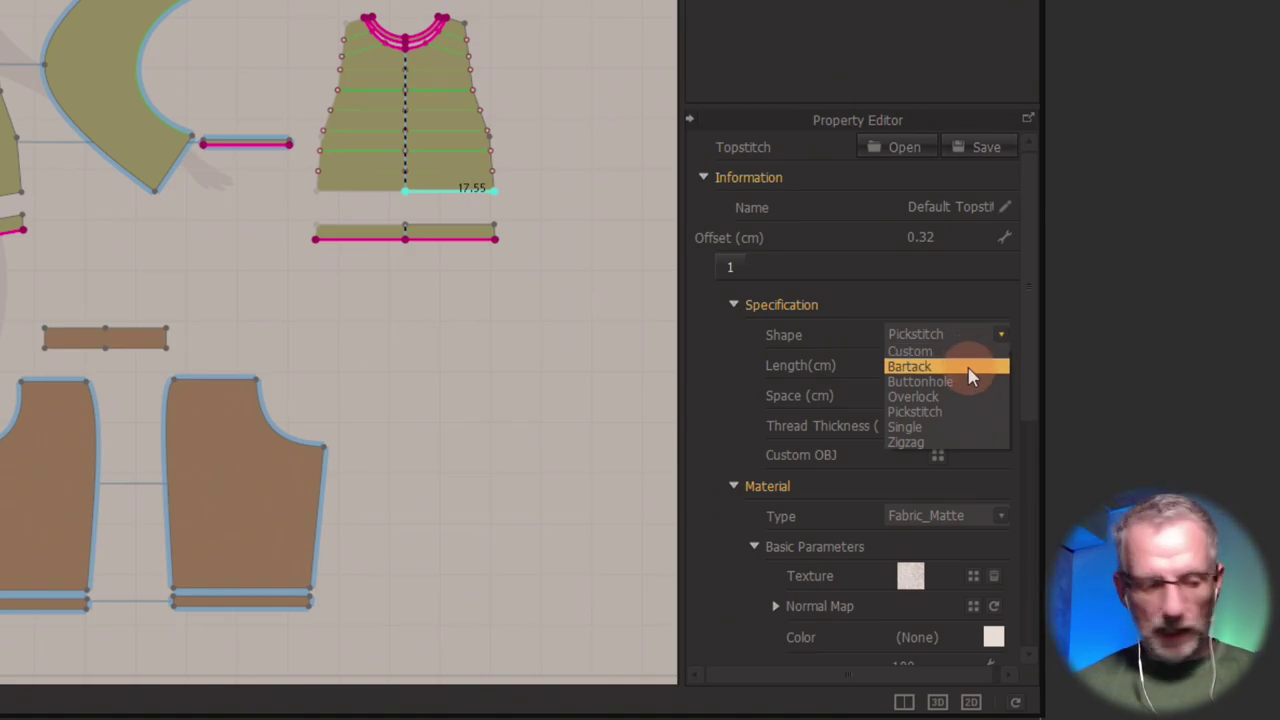
# Try the Bartack shape for the default topstitch and inspect the stitches up close at the V-neck.
pyautogui.click(967, 368)
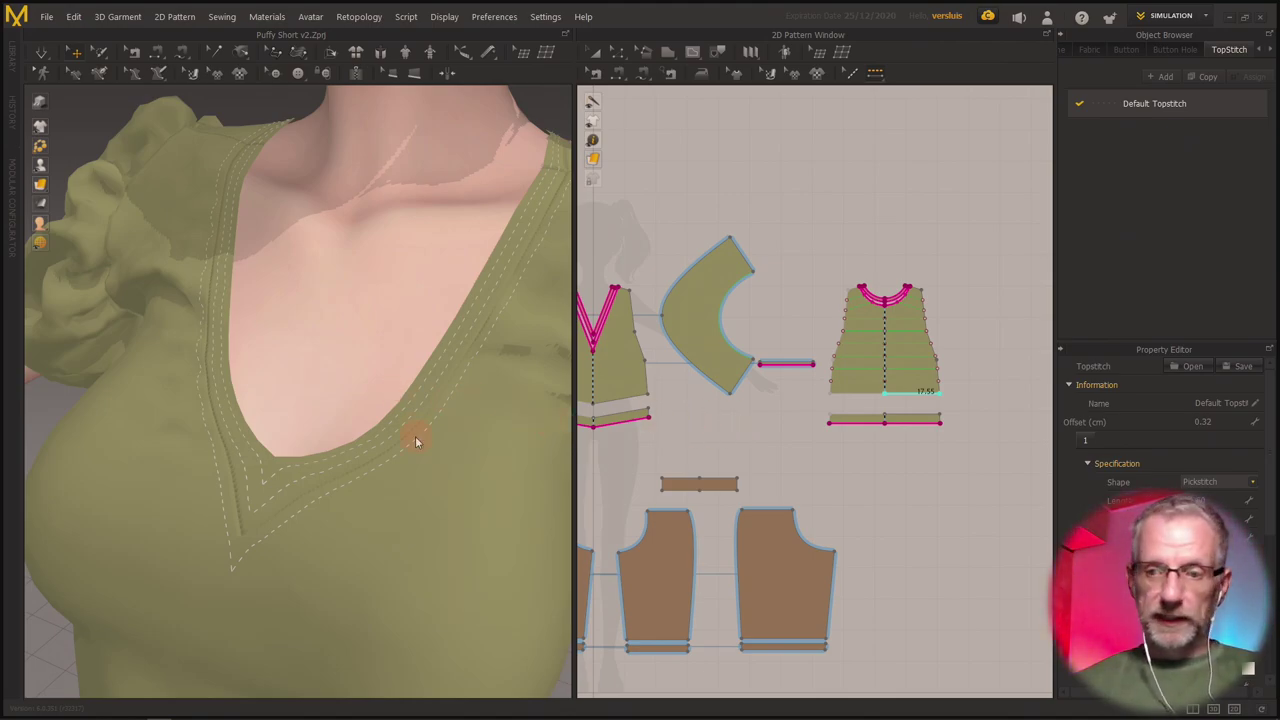
pyautogui.scroll(10, 420, 445)
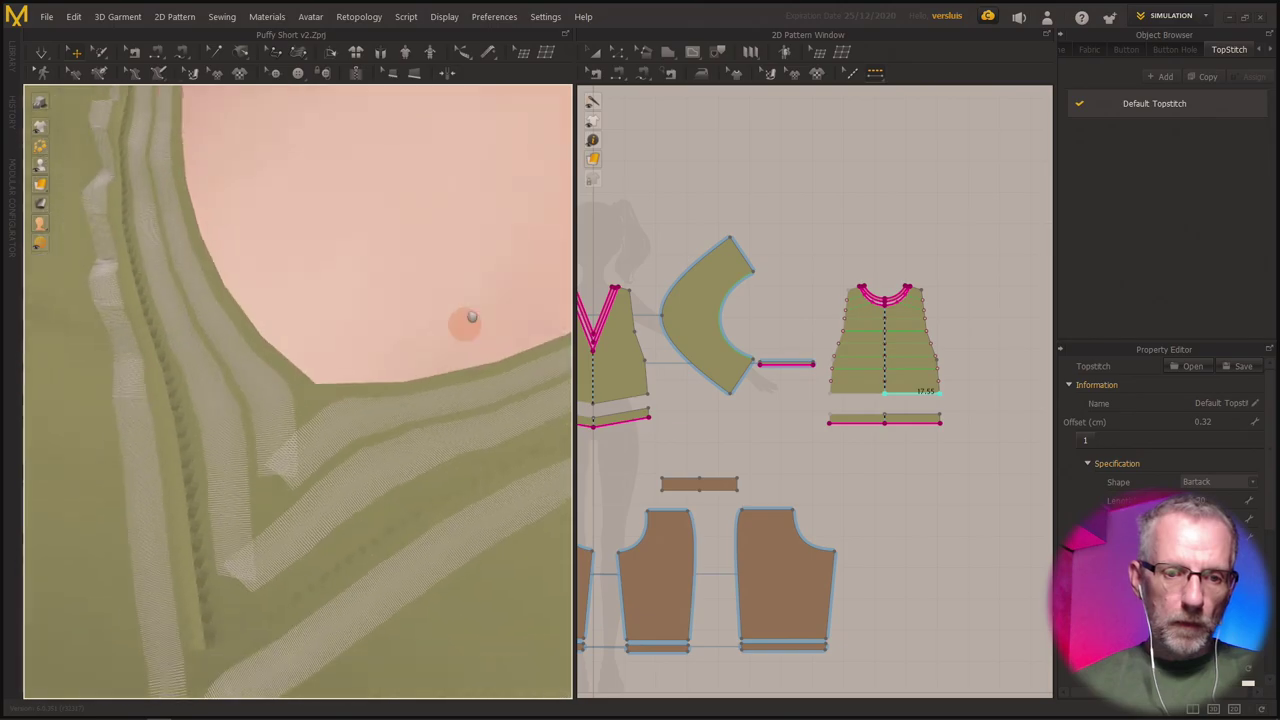
pyautogui.scroll(8, 471, 317)
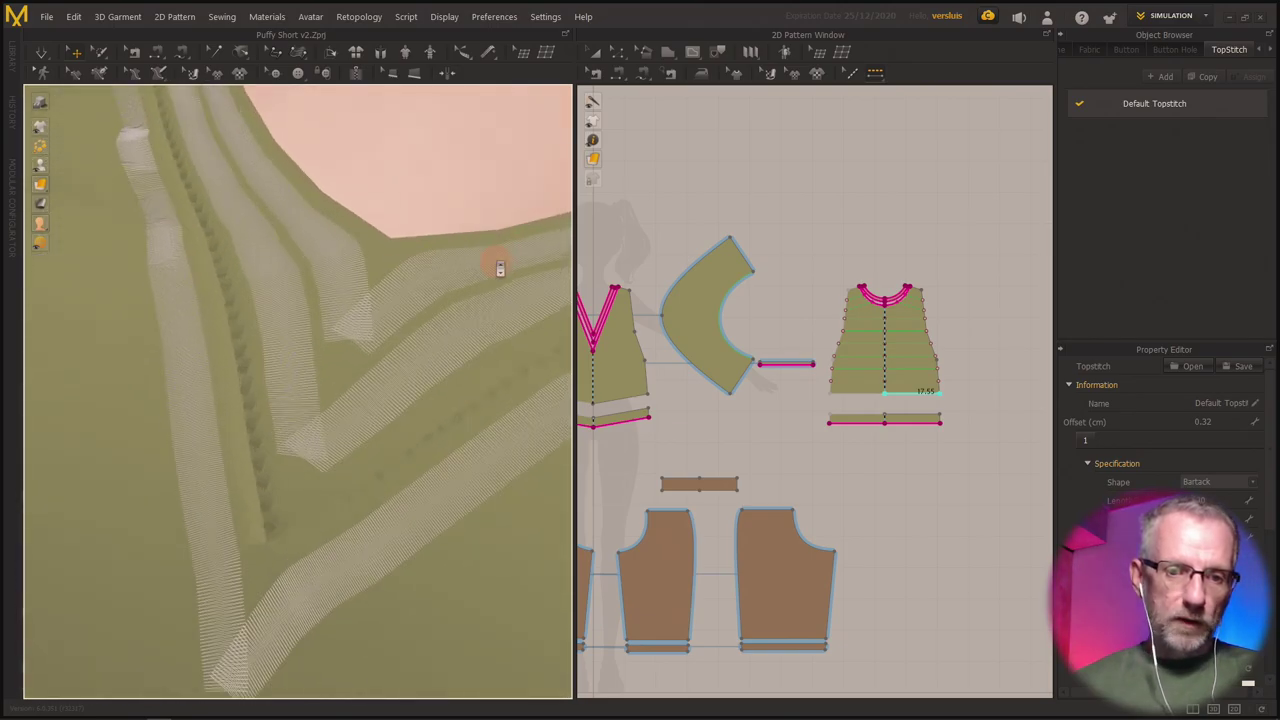
pyautogui.moveTo(504, 257); pyautogui.dragTo(512, 204, button='middle')
pyautogui.scroll(-5, 512, 204)
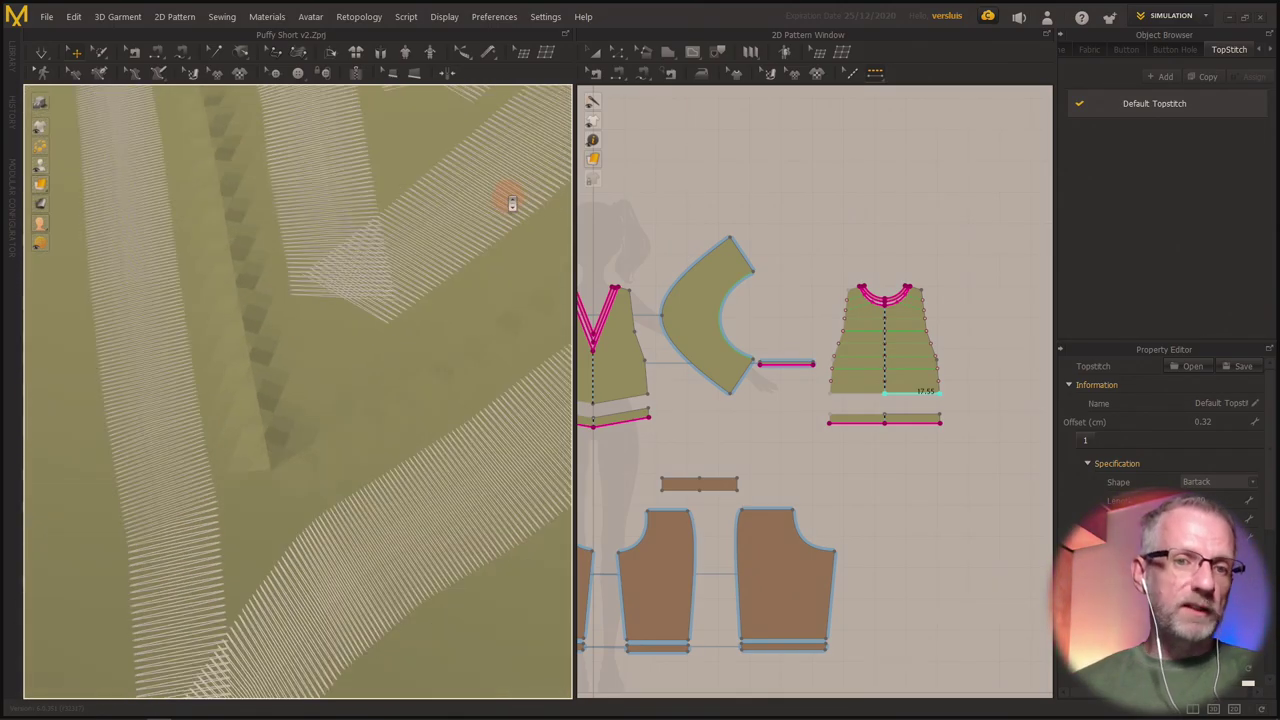
pyautogui.moveTo(490, 285); pyautogui.dragTo(473, 273, button='right')
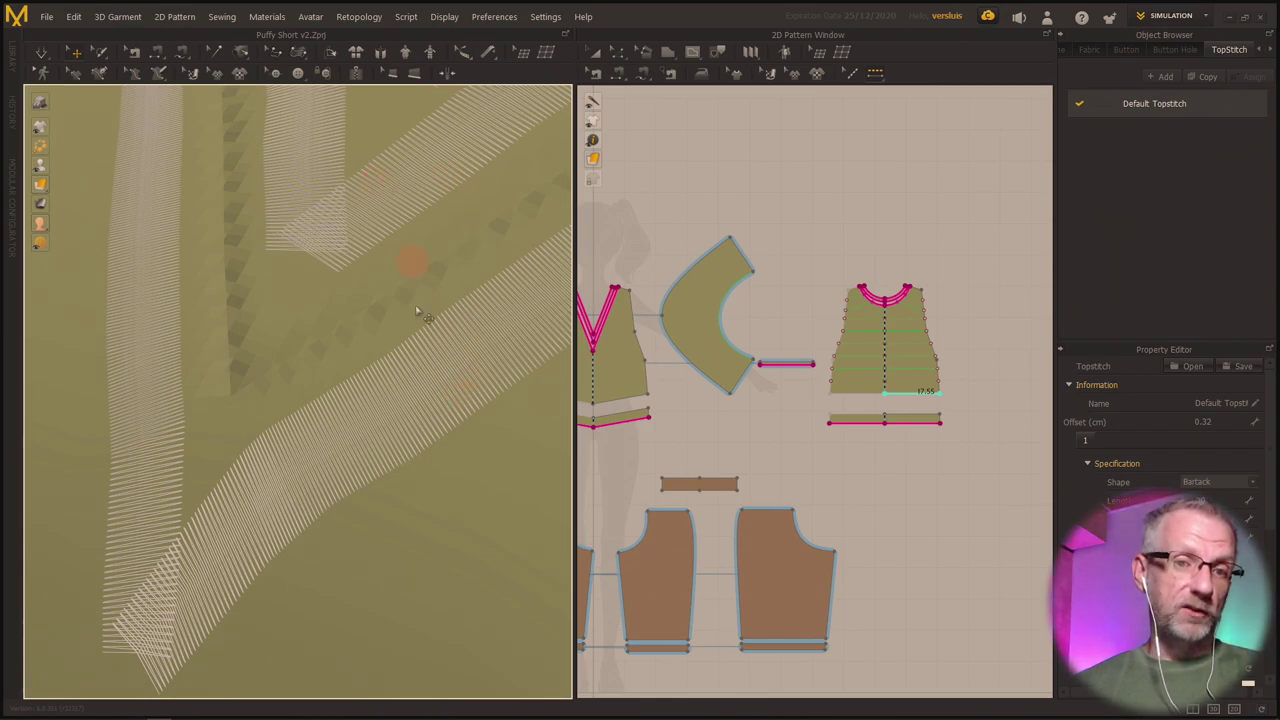
# Try the Overlock shape for the default topstitch and check how it looks on the neckline up close and farther out.
pyautogui.click(1245, 482)
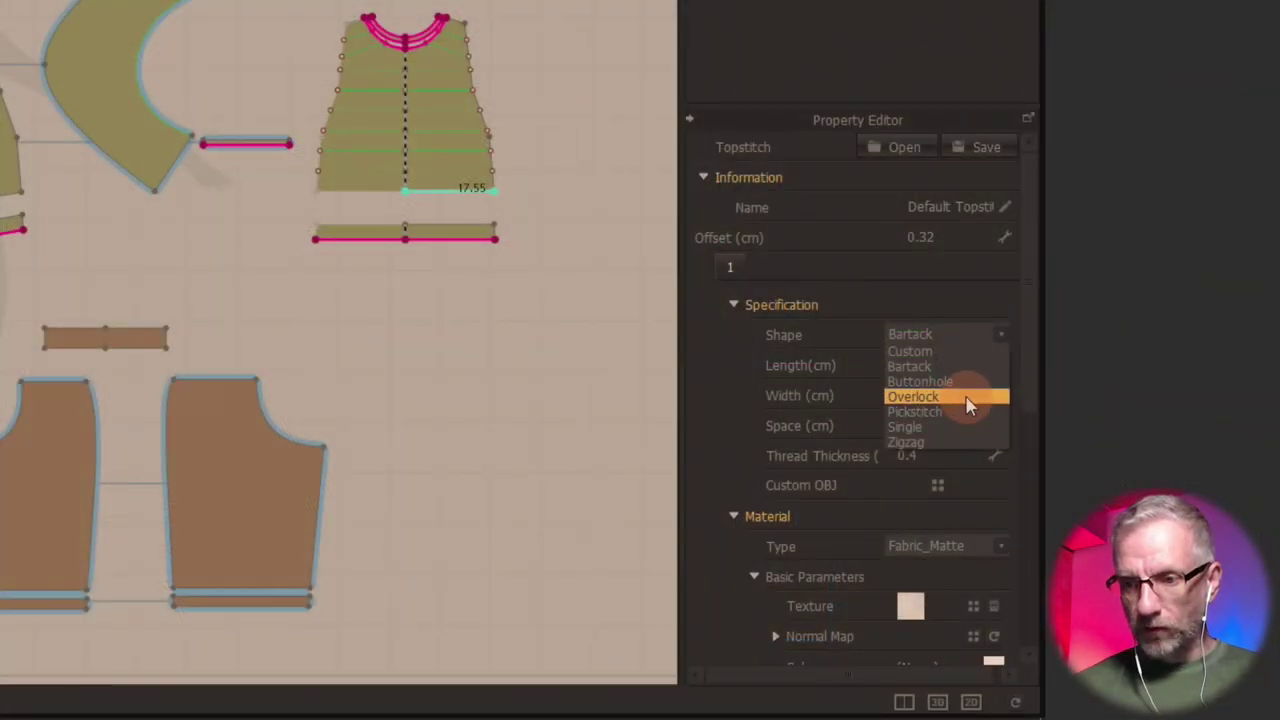
pyautogui.click(967, 403)
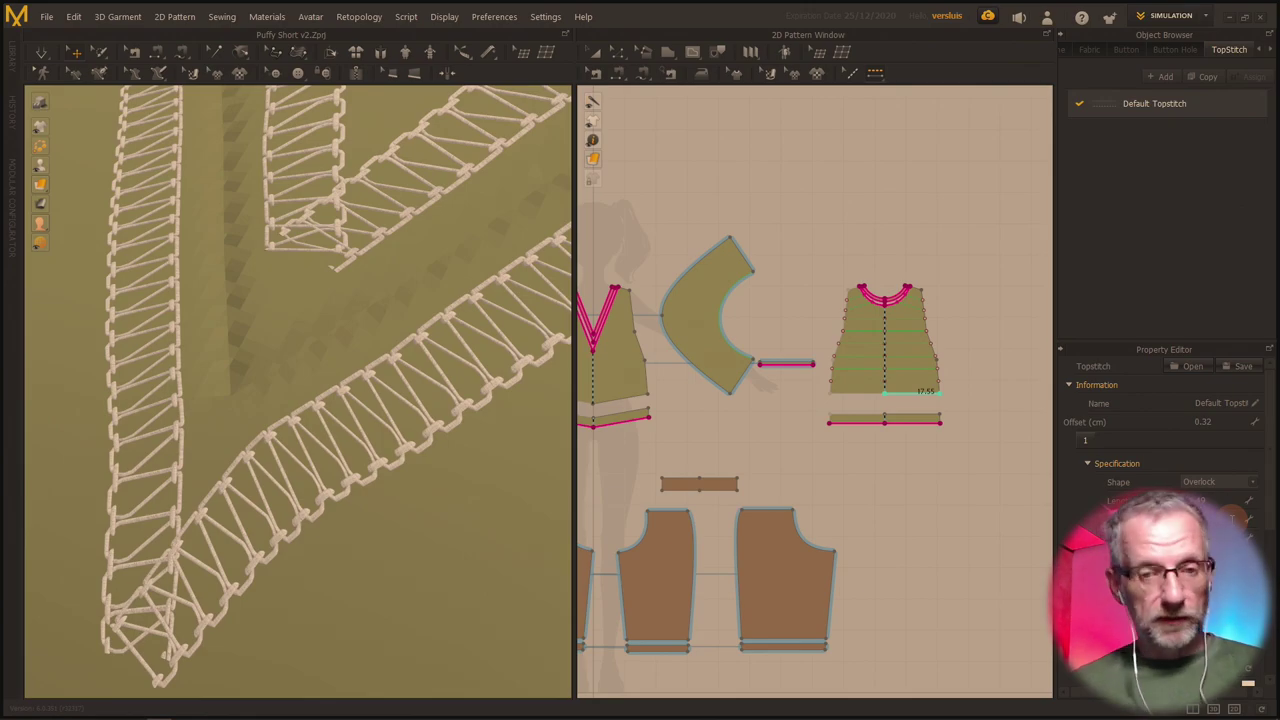
pyautogui.scroll(-10, 462, 477)
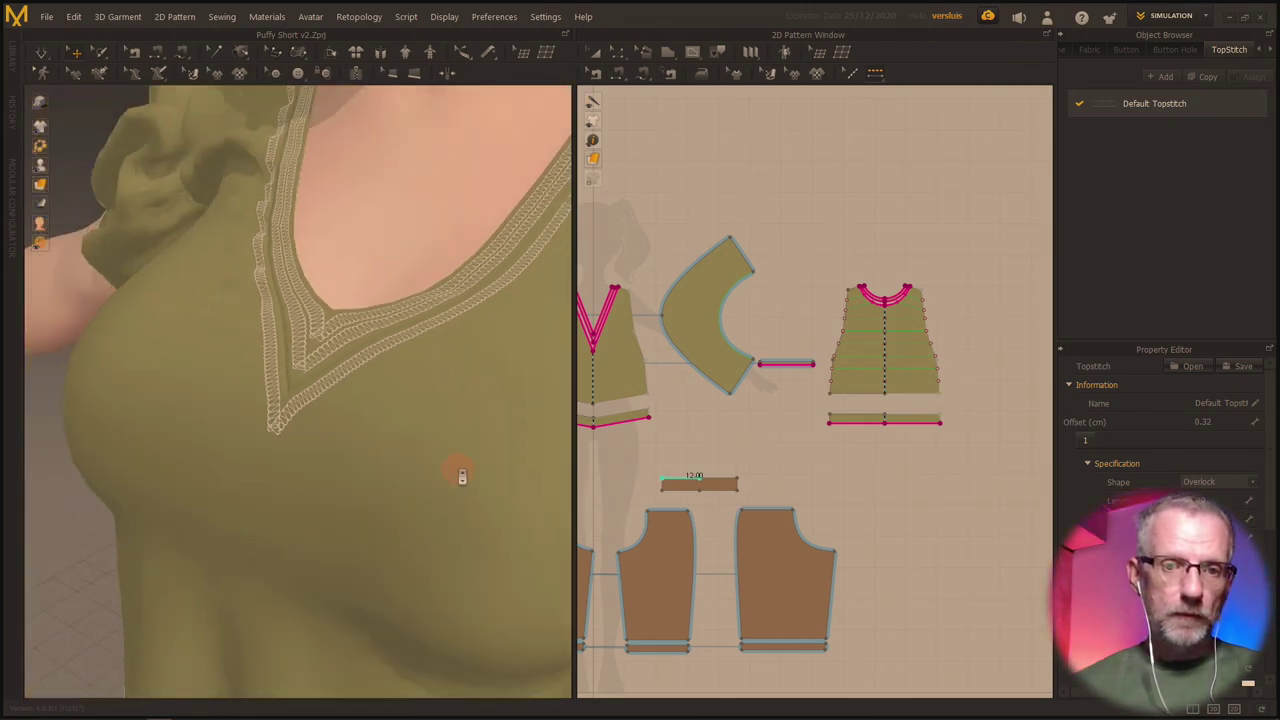
pyautogui.scroll(-2, 464, 460)
pyautogui.moveTo(466, 437); pyautogui.dragTo(454, 443, button='right')
pyautogui.scroll(-4, 454, 443)
pyautogui.moveTo(414, 395); pyautogui.dragTo(451, 404, button='right')
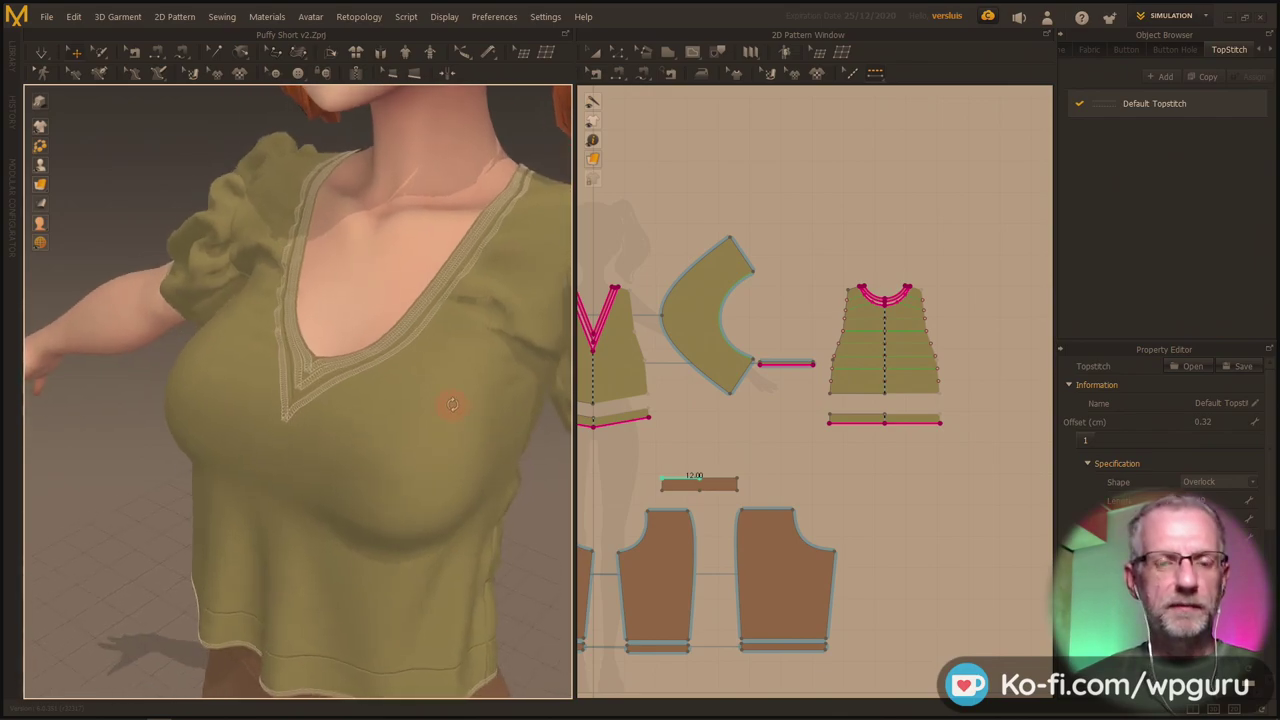
pyautogui.scroll(6, 451, 404)
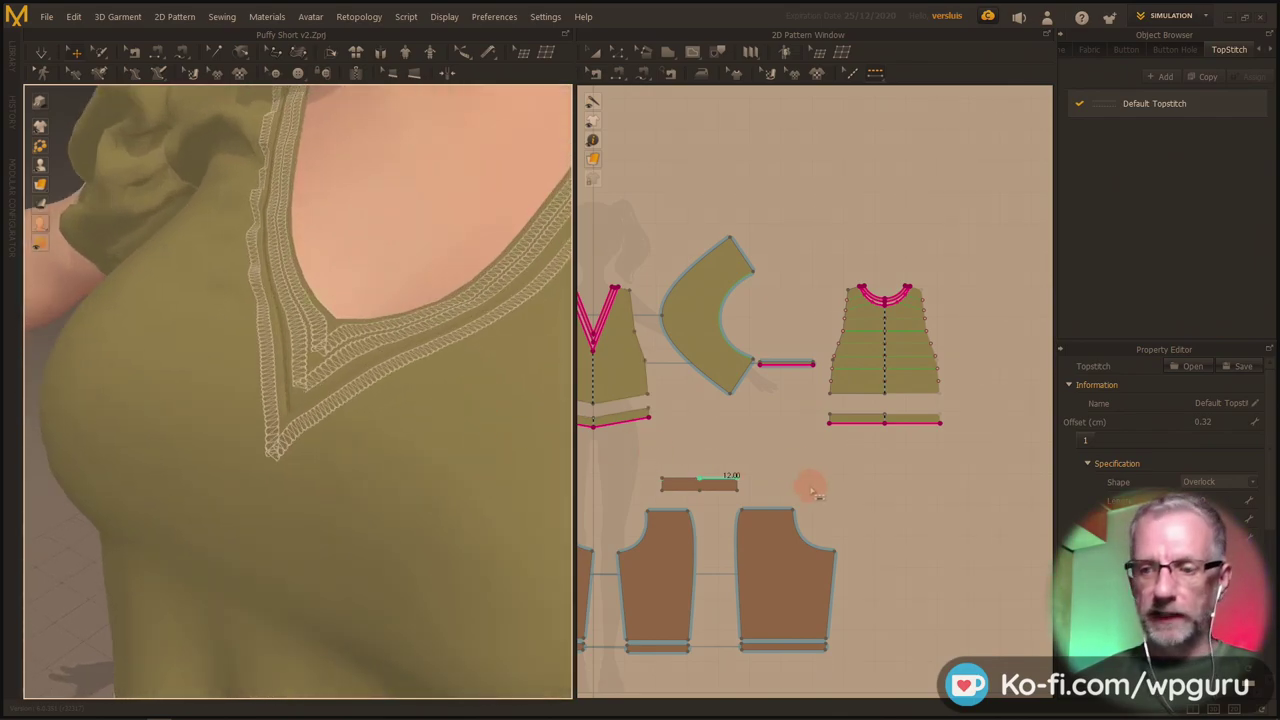
# Return the default topstitch's shape to Pickstitch and inspect the V-neck point closely.
pyautogui.click(1254, 484)
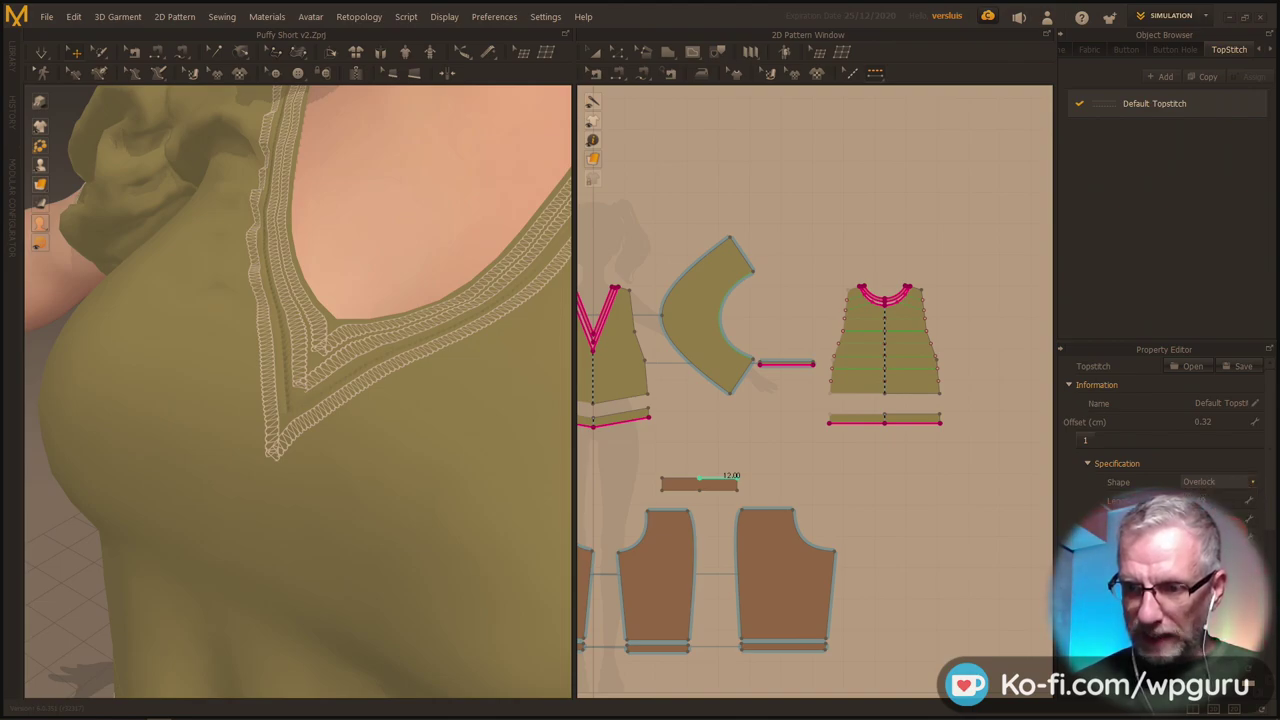
pyautogui.click(1150, 550)
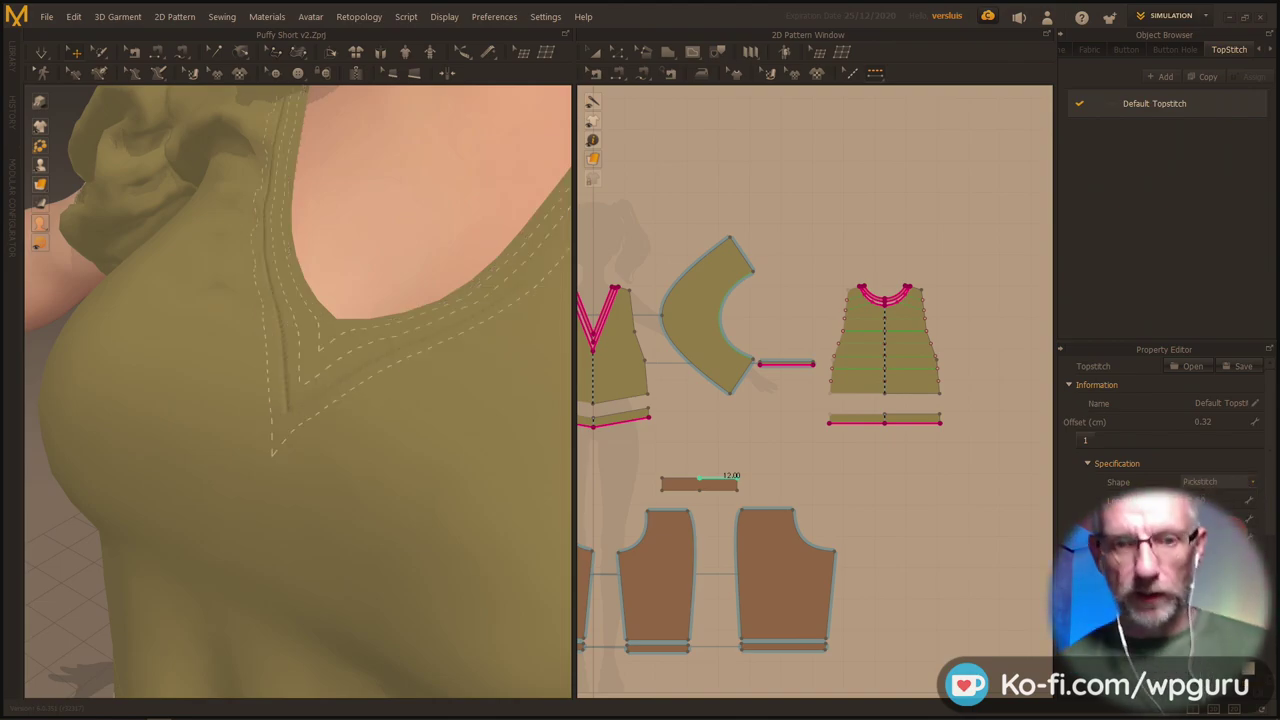
pyautogui.scroll(3, 358, 370)
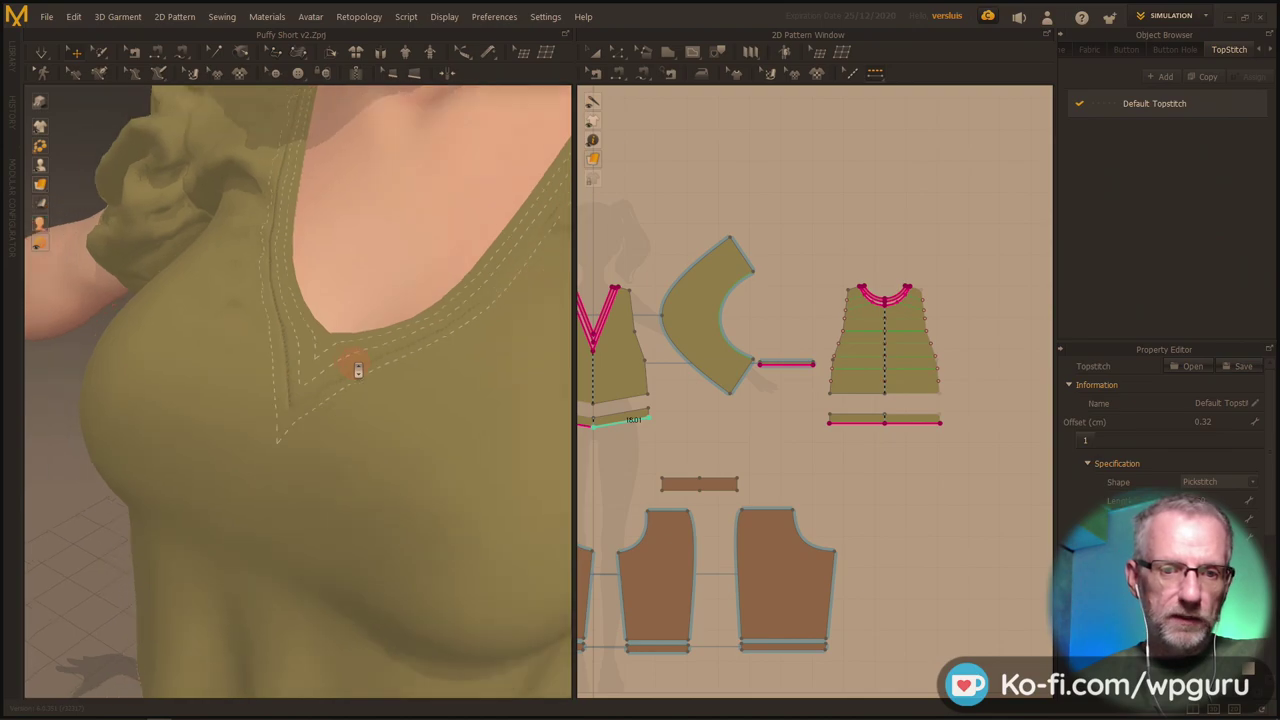
pyautogui.scroll(2, 356, 367)
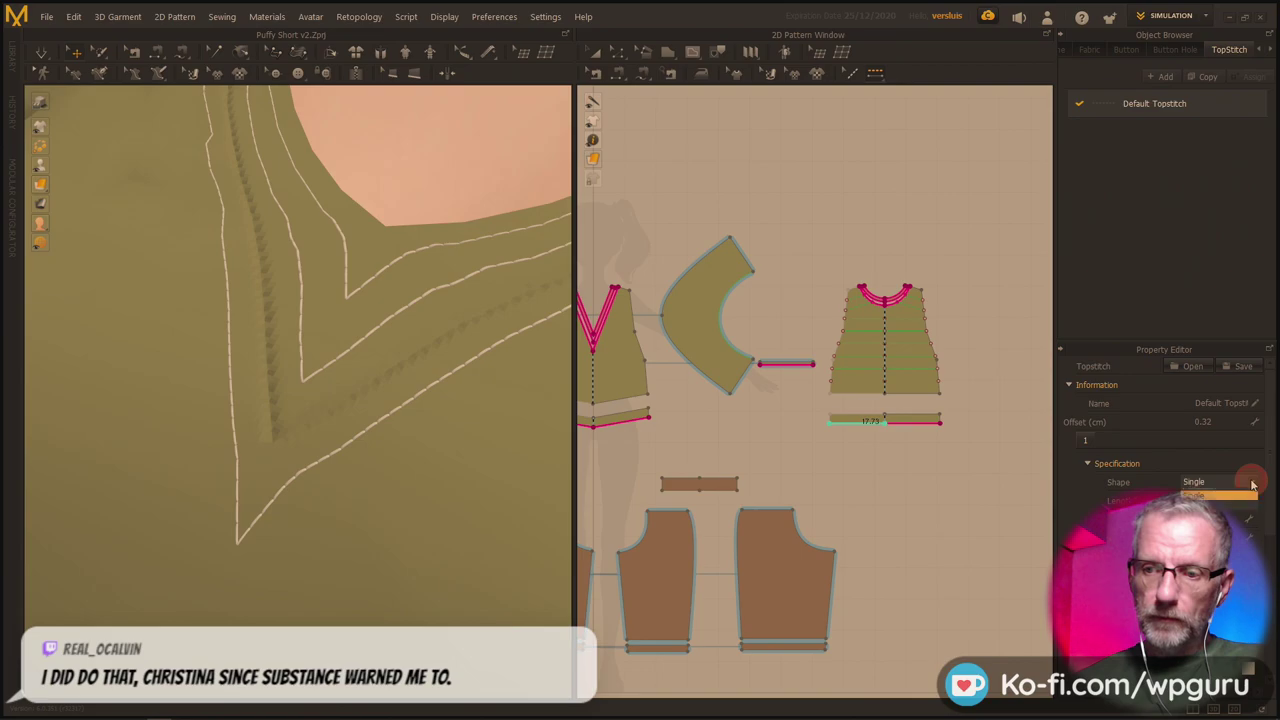
# Try the Zigzag shape for the default topstitch and check the stitches along the V-neck.
pyautogui.click(1222, 497)
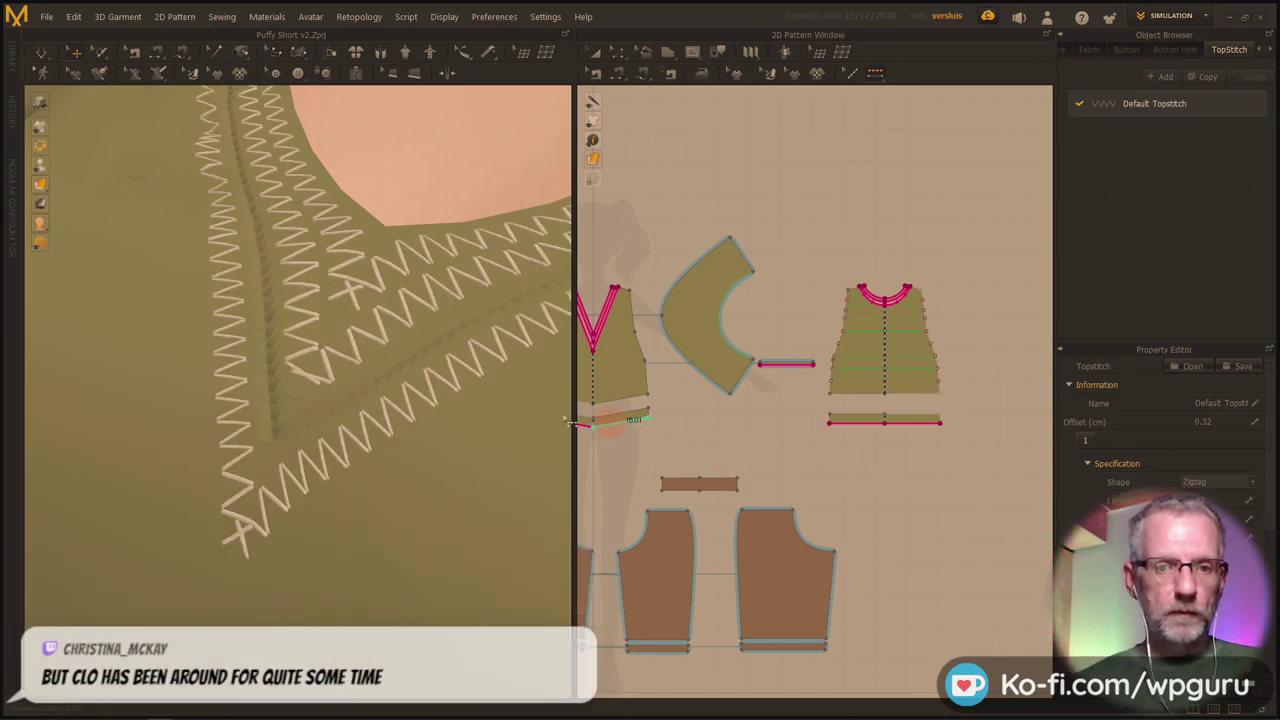
pyautogui.scroll(-5, 414, 371)
pyautogui.moveTo(372, 360); pyautogui.dragTo(422, 383, button='right')
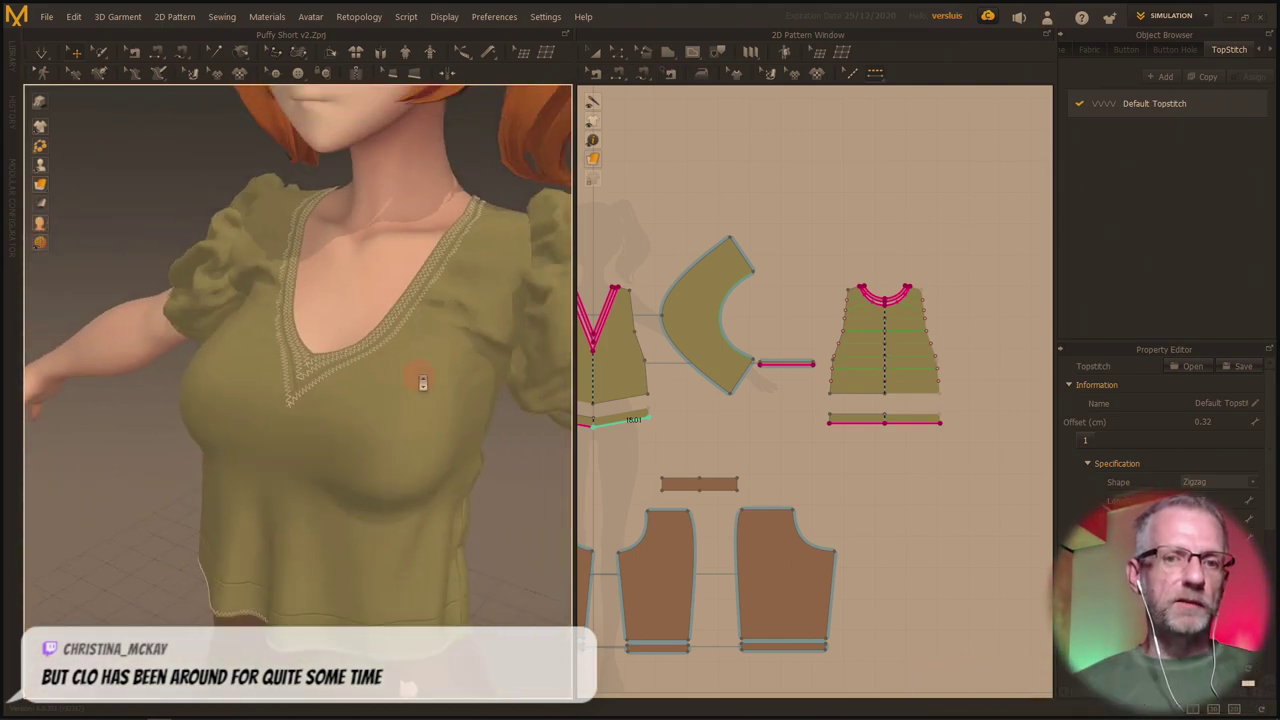
pyautogui.scroll(-2, 422, 383)
pyautogui.moveTo(422, 383); pyautogui.dragTo(448, 396, button='middle')
pyautogui.scroll(4, 383, 465)
pyautogui.scroll(2, 383, 465)
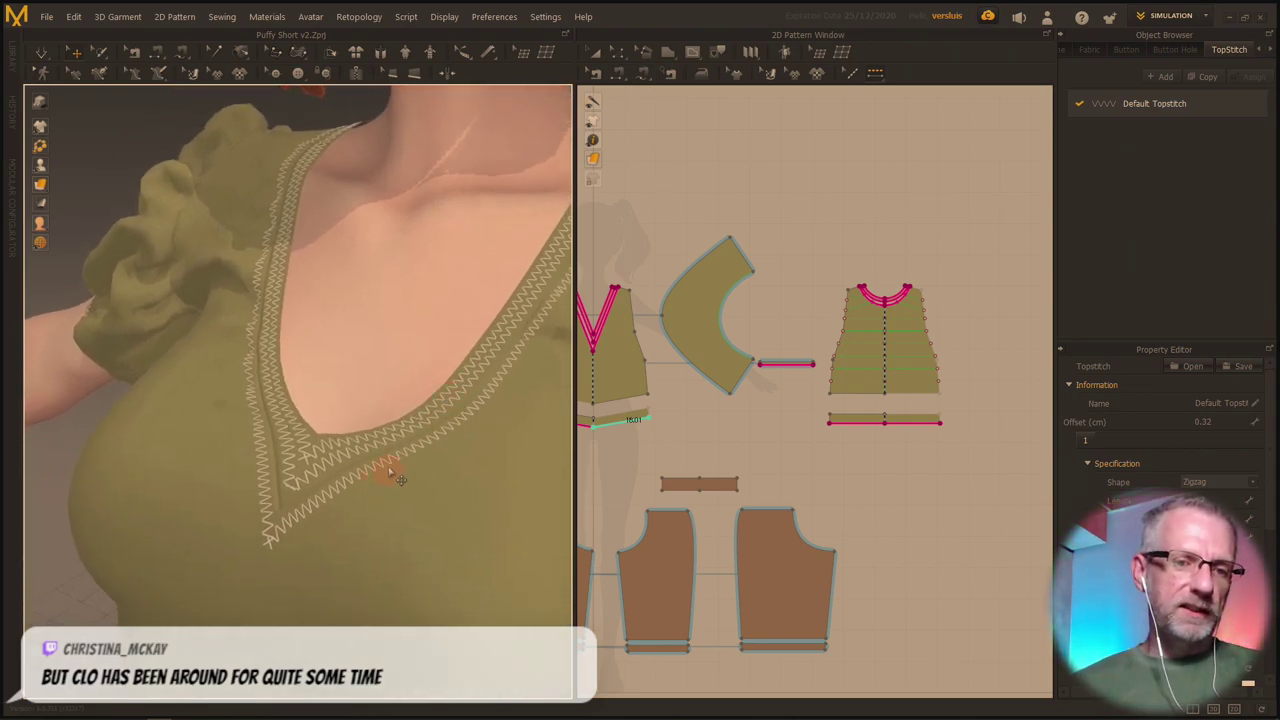
pyautogui.scroll(3, 398, 480)
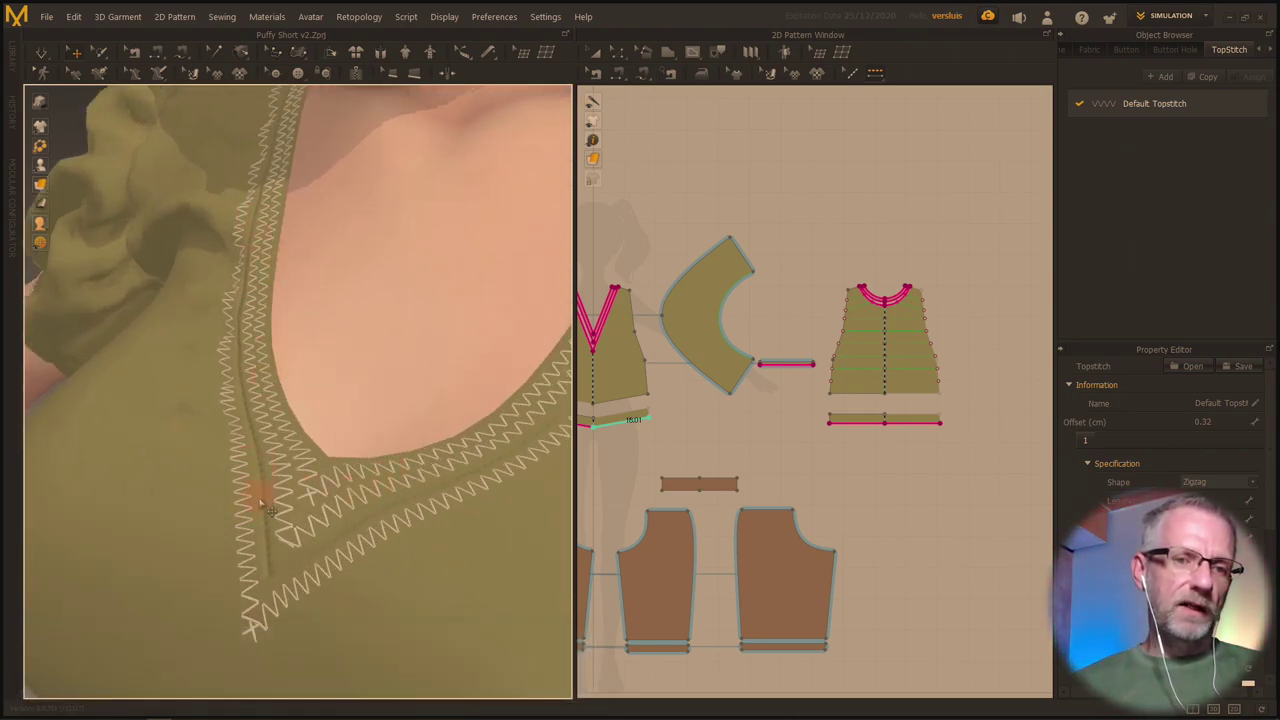
# Examine the zigzag topstitching along the top's bottom hem and compare it with the neckline.
pyautogui.scroll(-4, 294, 510)
pyautogui.moveTo(294, 510); pyautogui.dragTo(380, 203, button='middle')
pyautogui.scroll(-1, 380, 203)
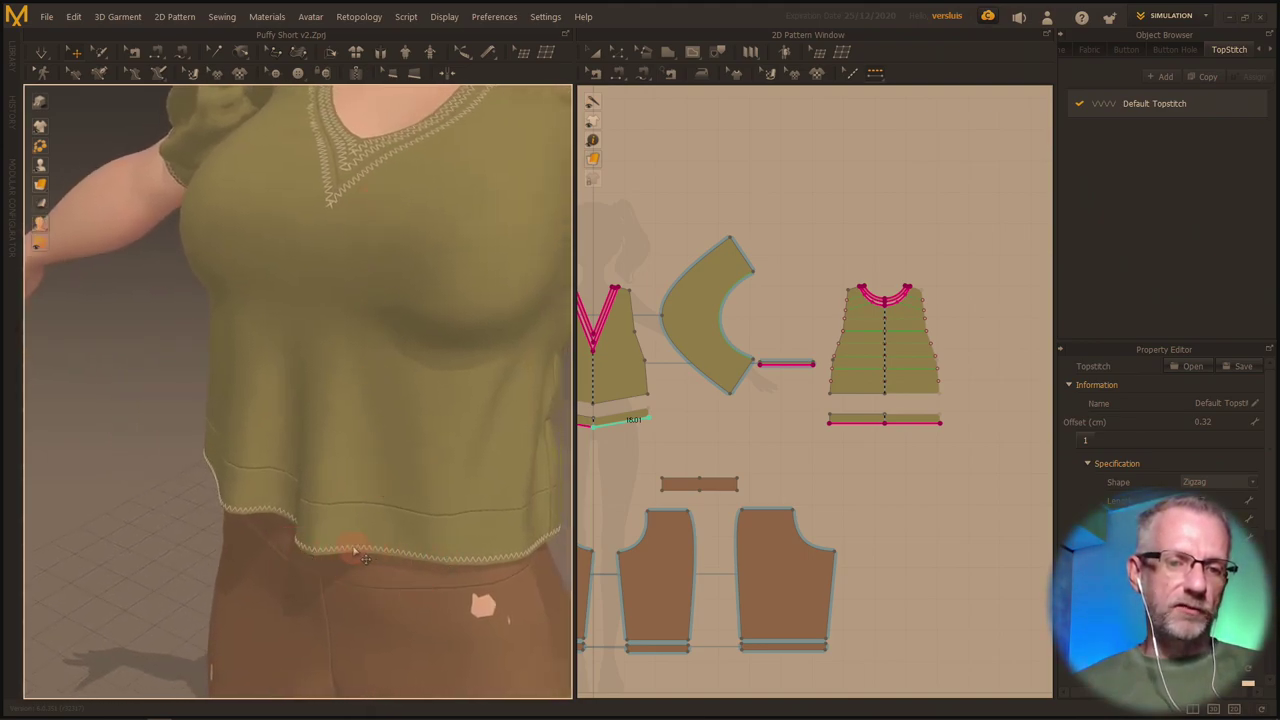
pyautogui.scroll(5, 323, 571)
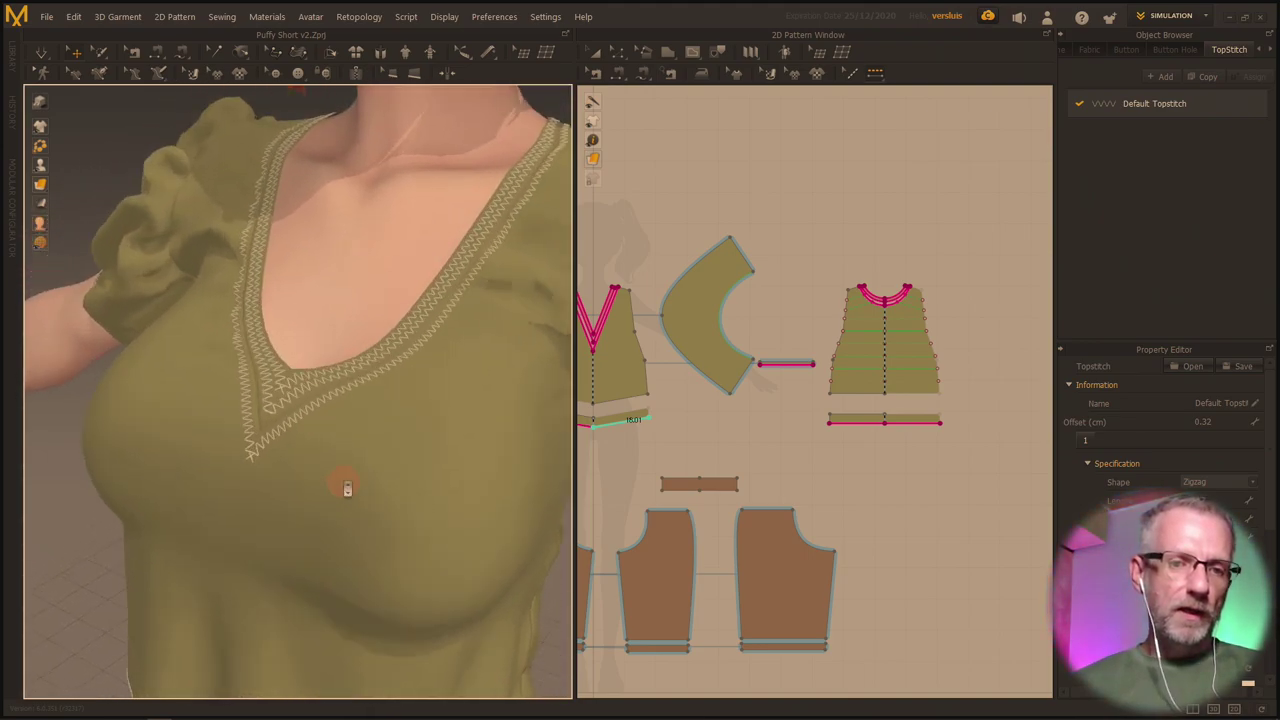
pyautogui.scroll(1, 347, 488)
# Compare the Pickstitch and Single shapes for the default topstitch, finishing on Pickstitch.
pyautogui.click(1247, 485)
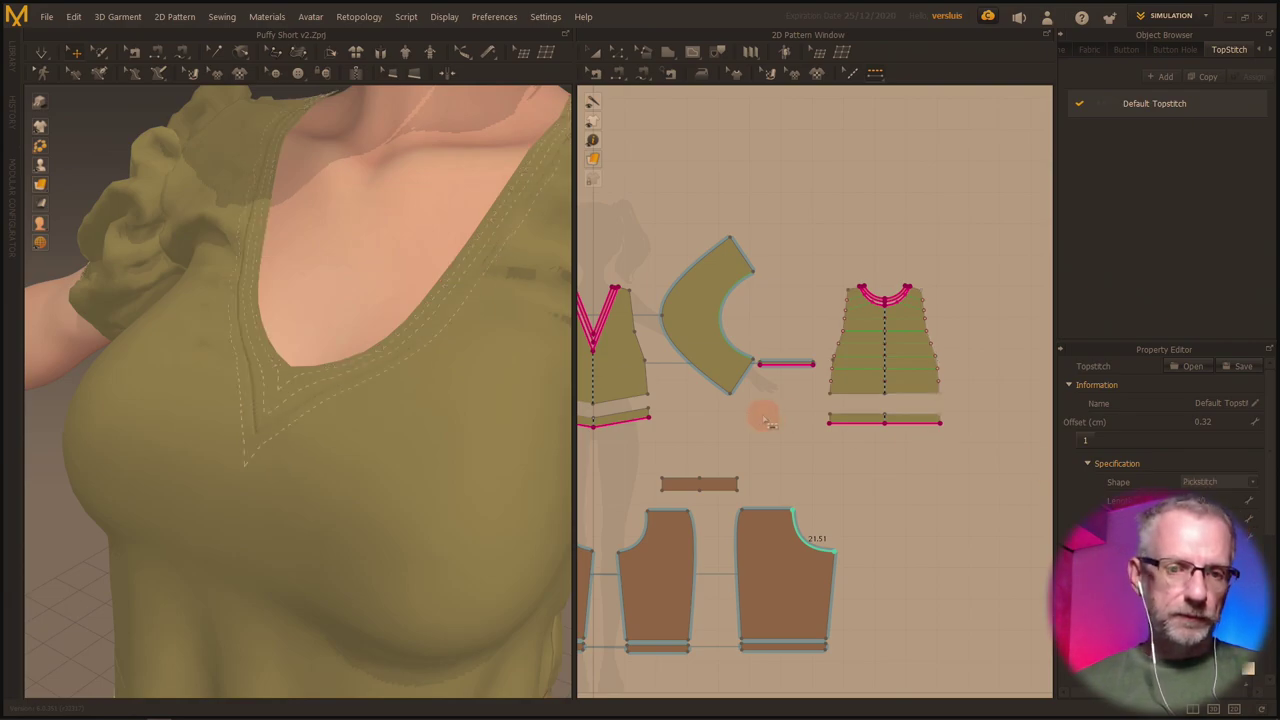
pyautogui.scroll(1, 356, 353)
pyautogui.scroll(5, 352, 352)
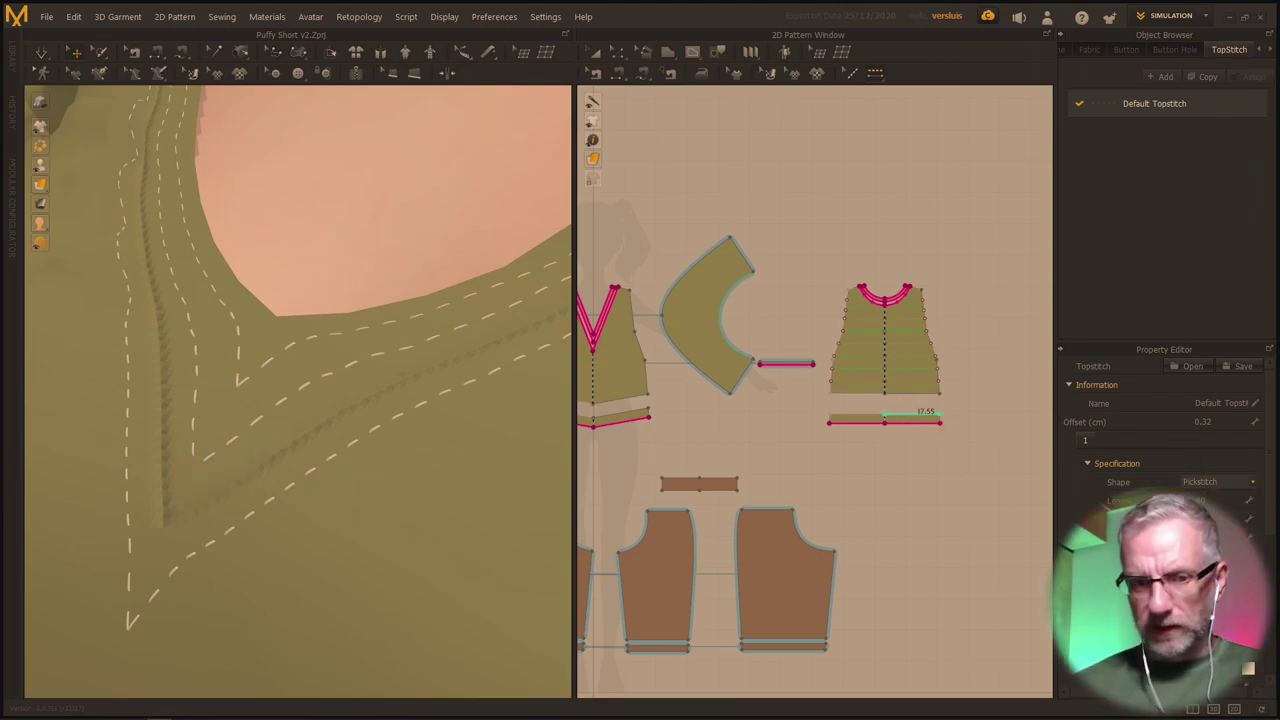
pyautogui.click(1205, 497)
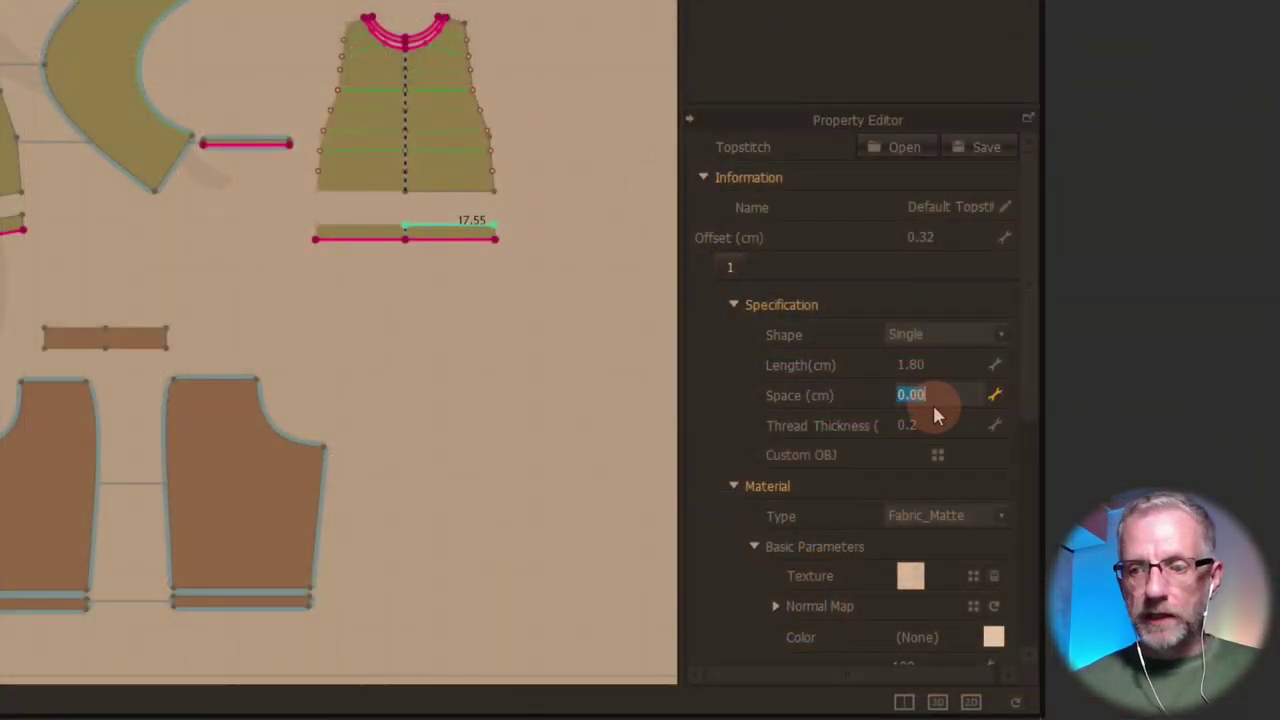
pyautogui.click(979, 335)
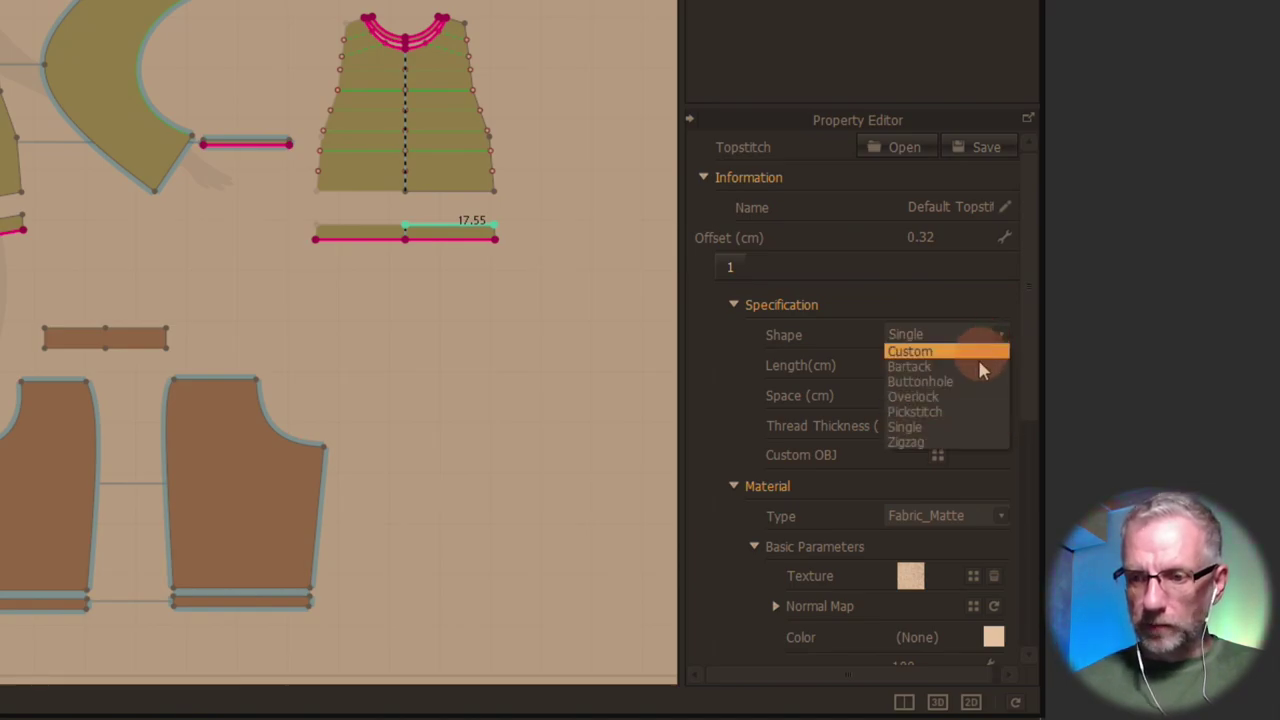
pyautogui.click(965, 412)
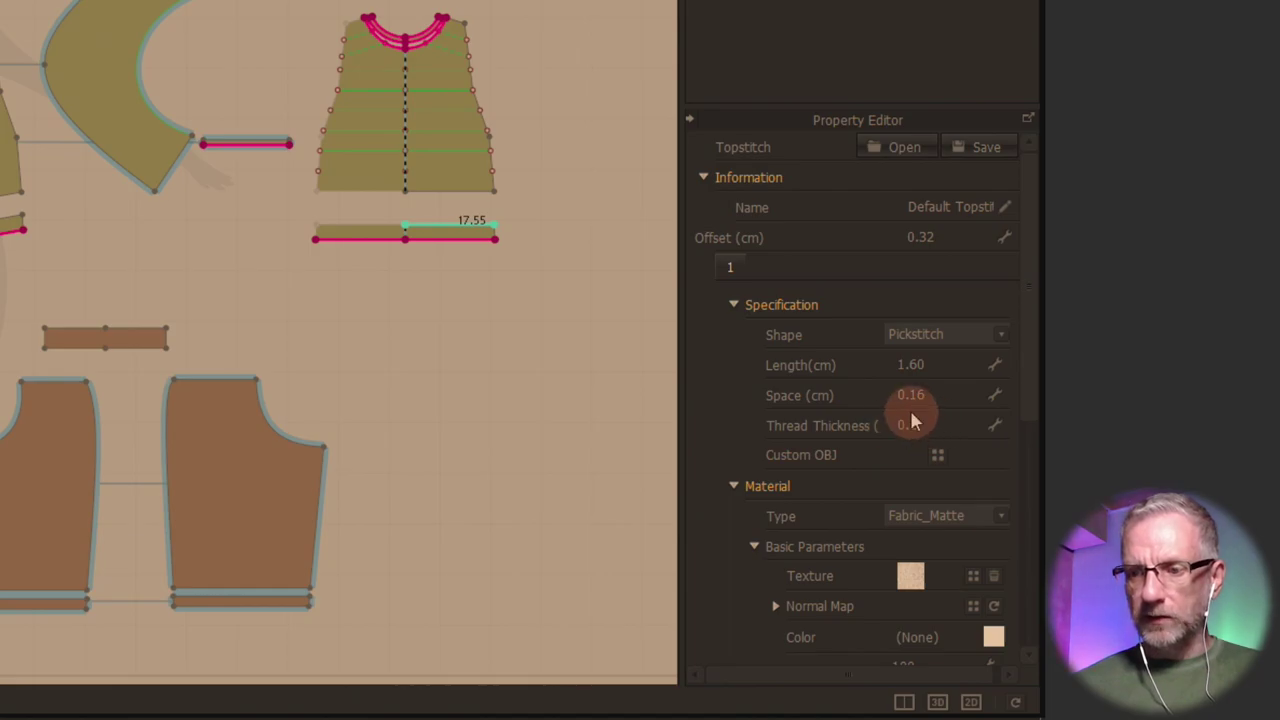
# Set the default topstitch's shape to Single and its space to 0.1 cm.
pyautogui.click(955, 334)
pyautogui.click(945, 417)
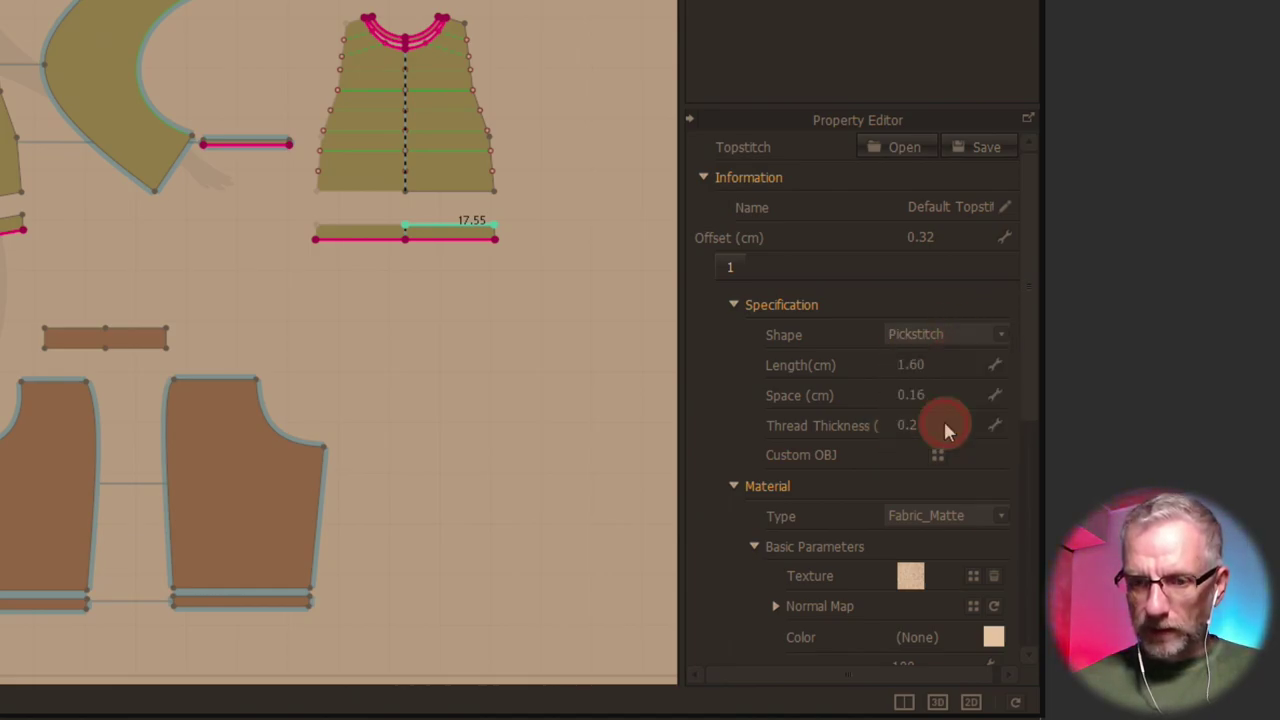
pyautogui.doubleClick(944, 394)
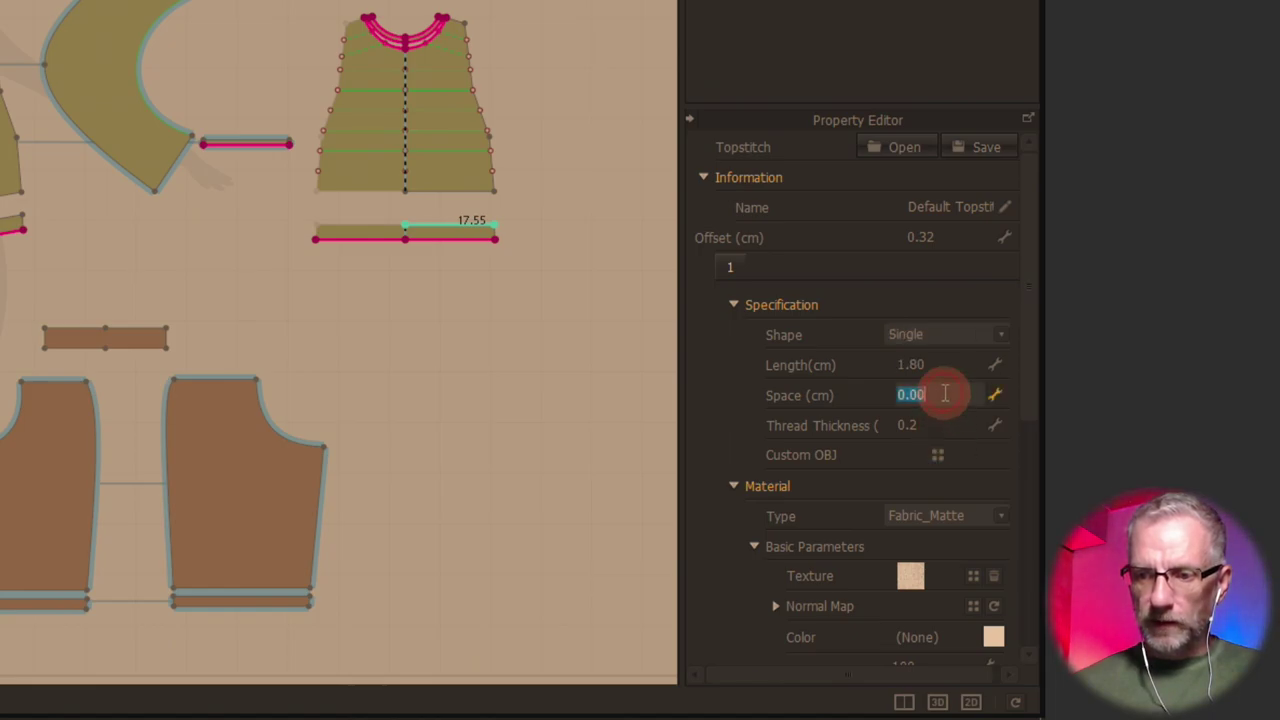
pyautogui.press('BackSpace')
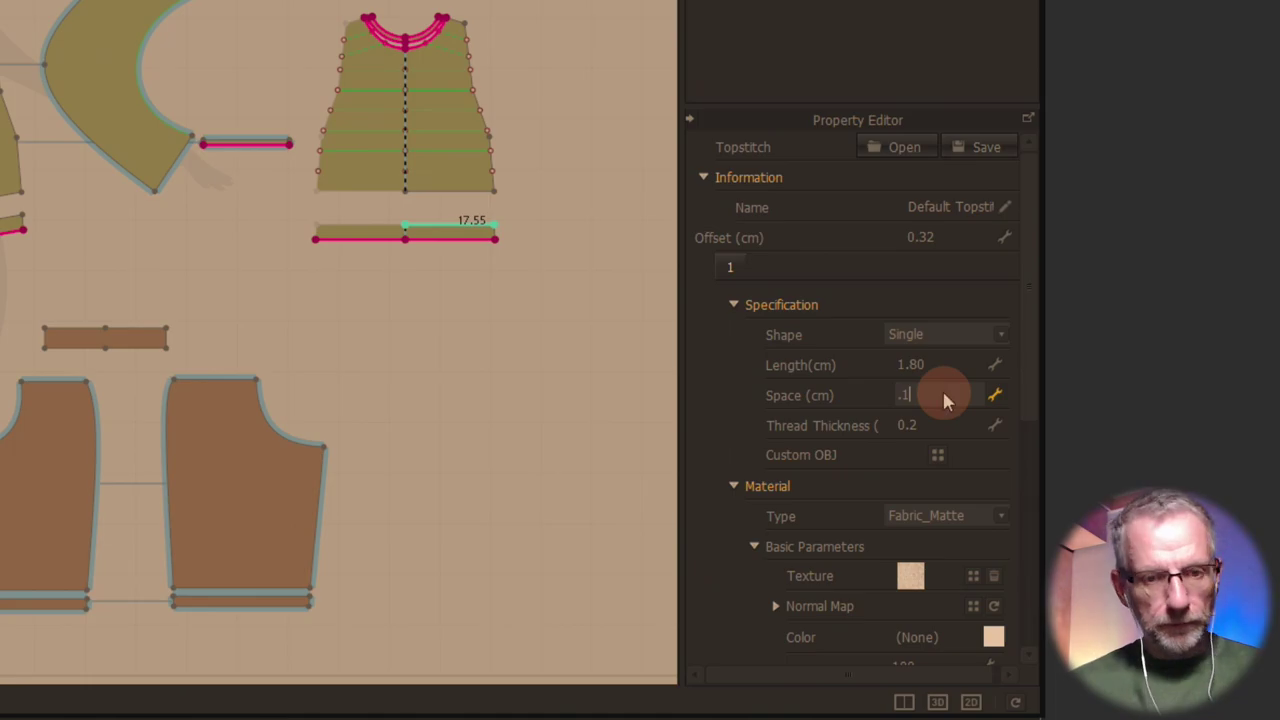
pyautogui.write('.1')
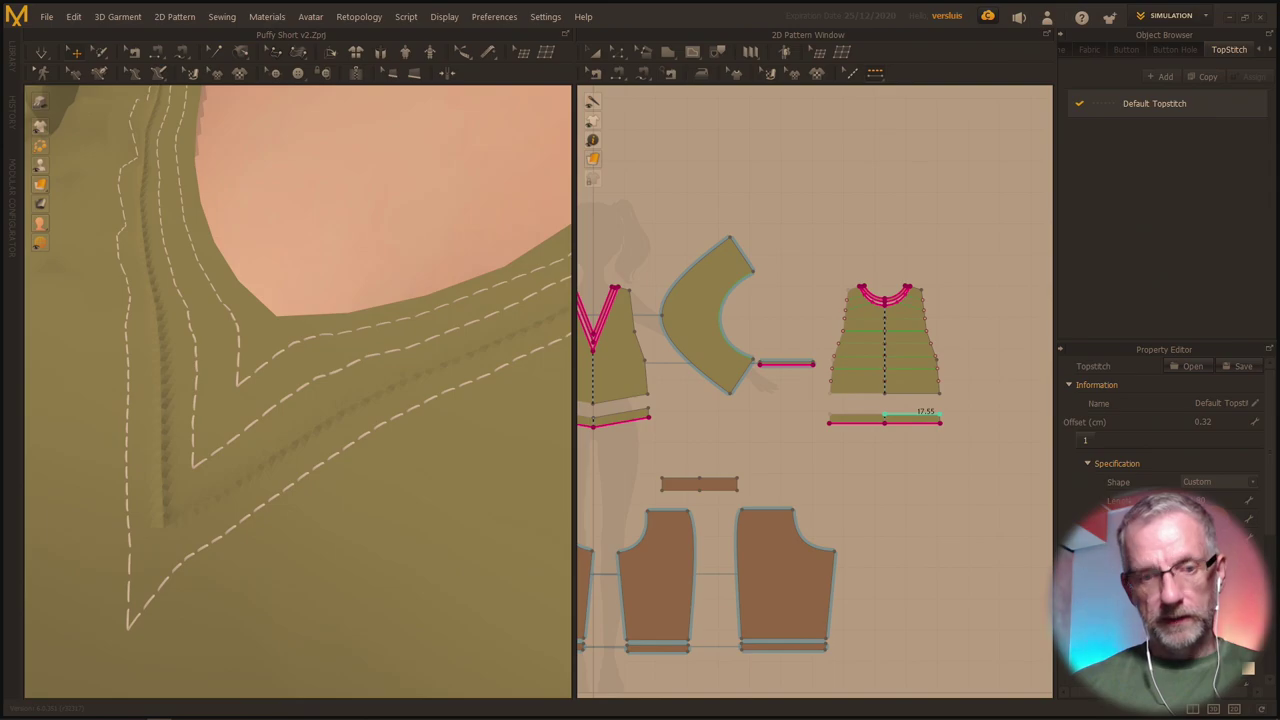
# Review the topstitching on the neckline and hem from several angles, and save the project as Puffy Short v3.
pyautogui.moveTo(466, 370); pyautogui.dragTo(431, 372, button='right')
pyautogui.scroll(-10, 431, 372)
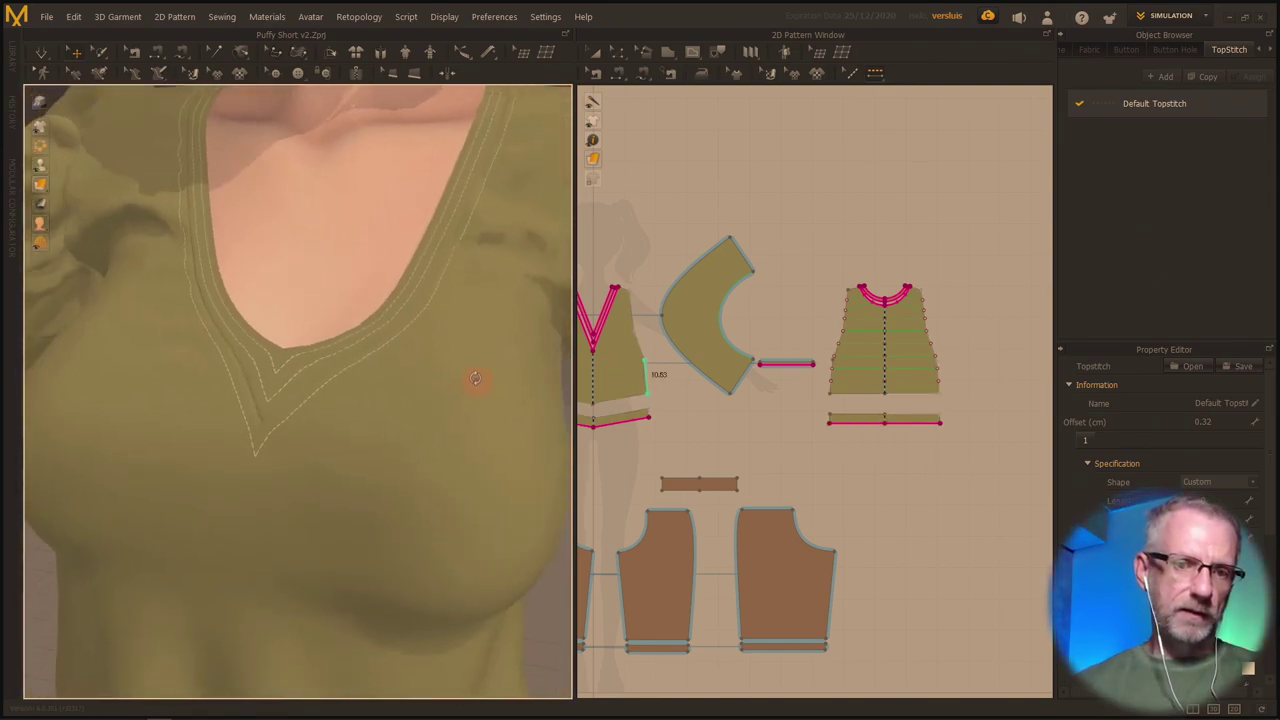
pyautogui.moveTo(481, 387); pyautogui.dragTo(446, 320, button='middle')
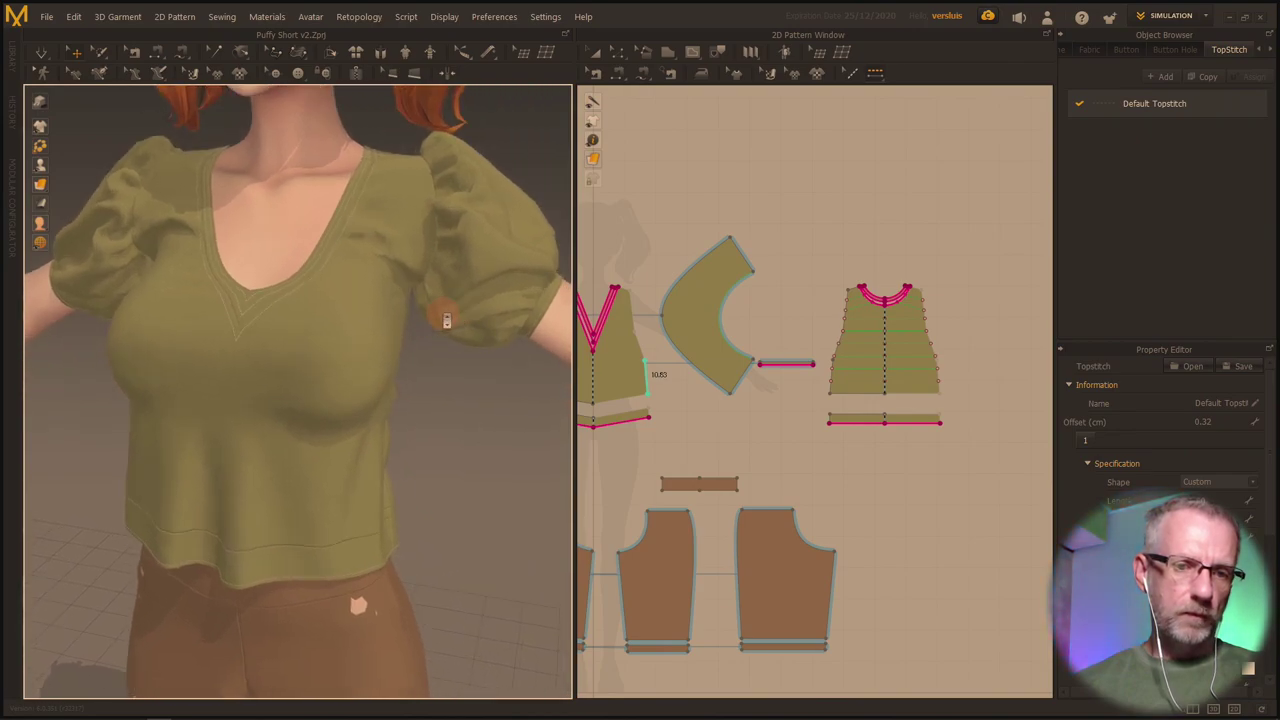
pyautogui.moveTo(441, 320); pyautogui.dragTo(381, 318, button='right')
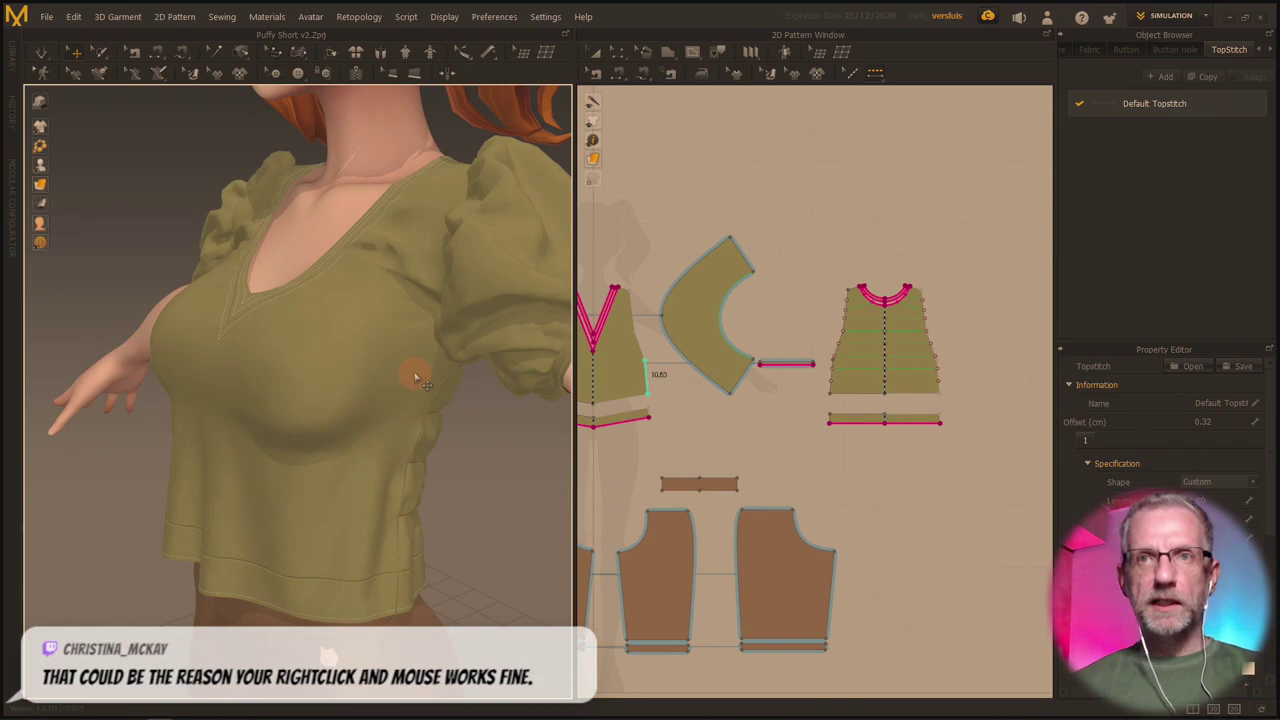
pyautogui.scroll(3, 275, 351)
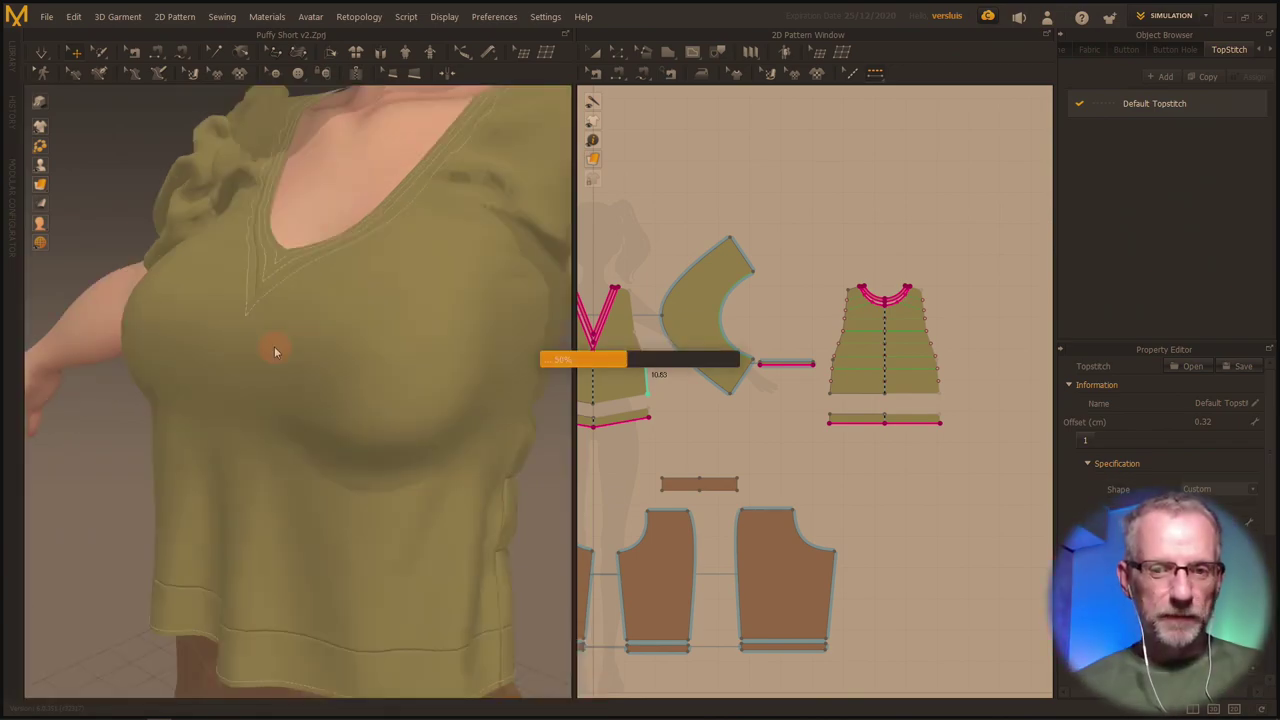
pyautogui.moveTo(274, 346); pyautogui.dragTo(311, 339, button='right')
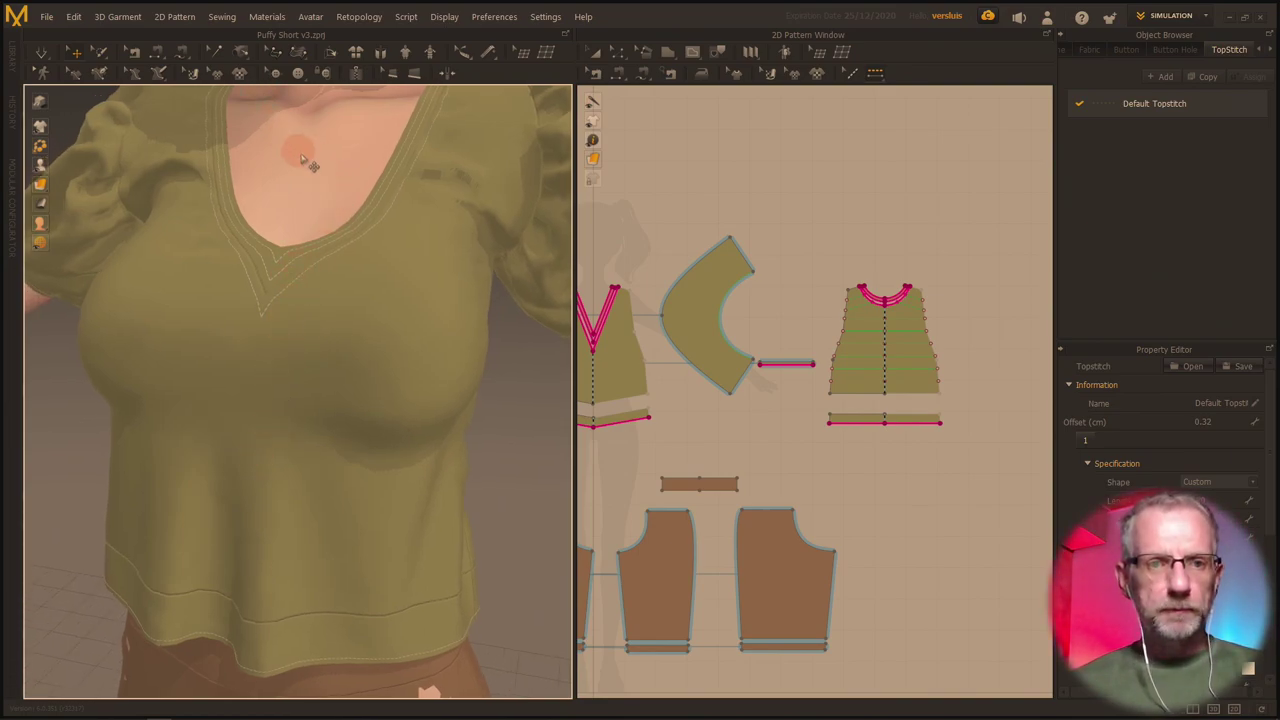
# Place a default button on the front of the top at the V point of the neckline.
pyautogui.click(298, 75)
pyautogui.click(305, 95)
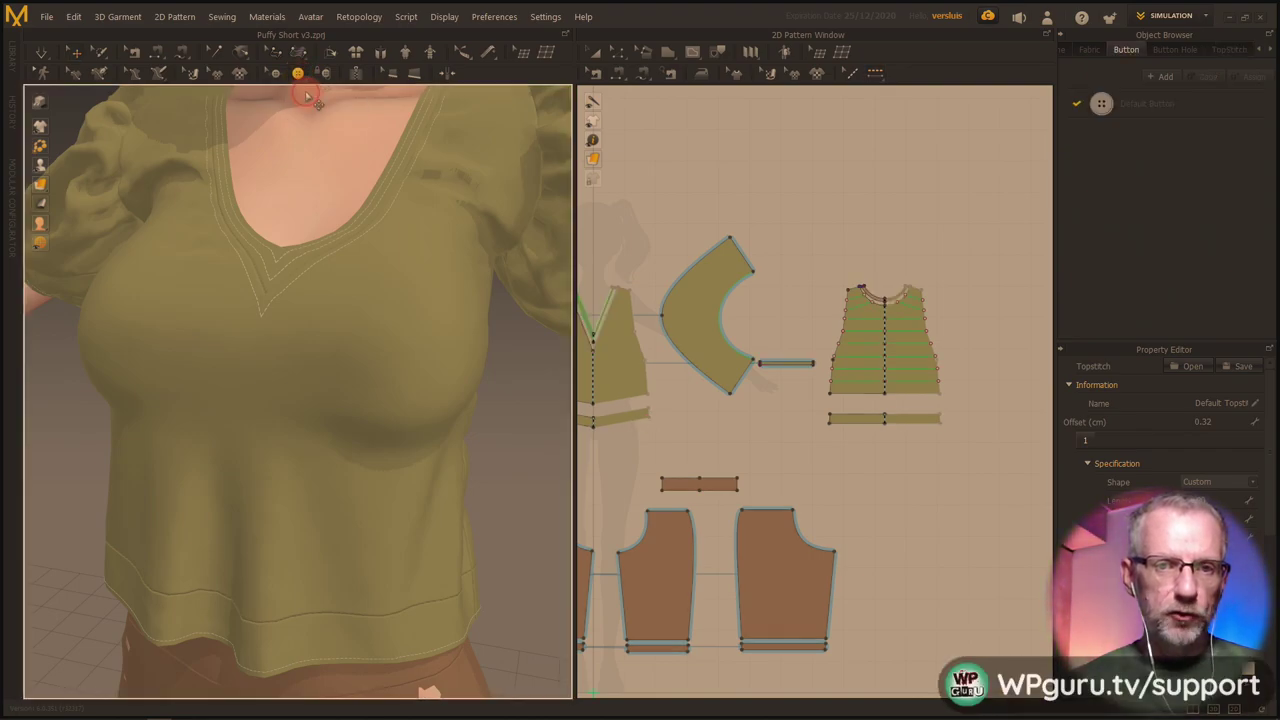
pyautogui.click(270, 294)
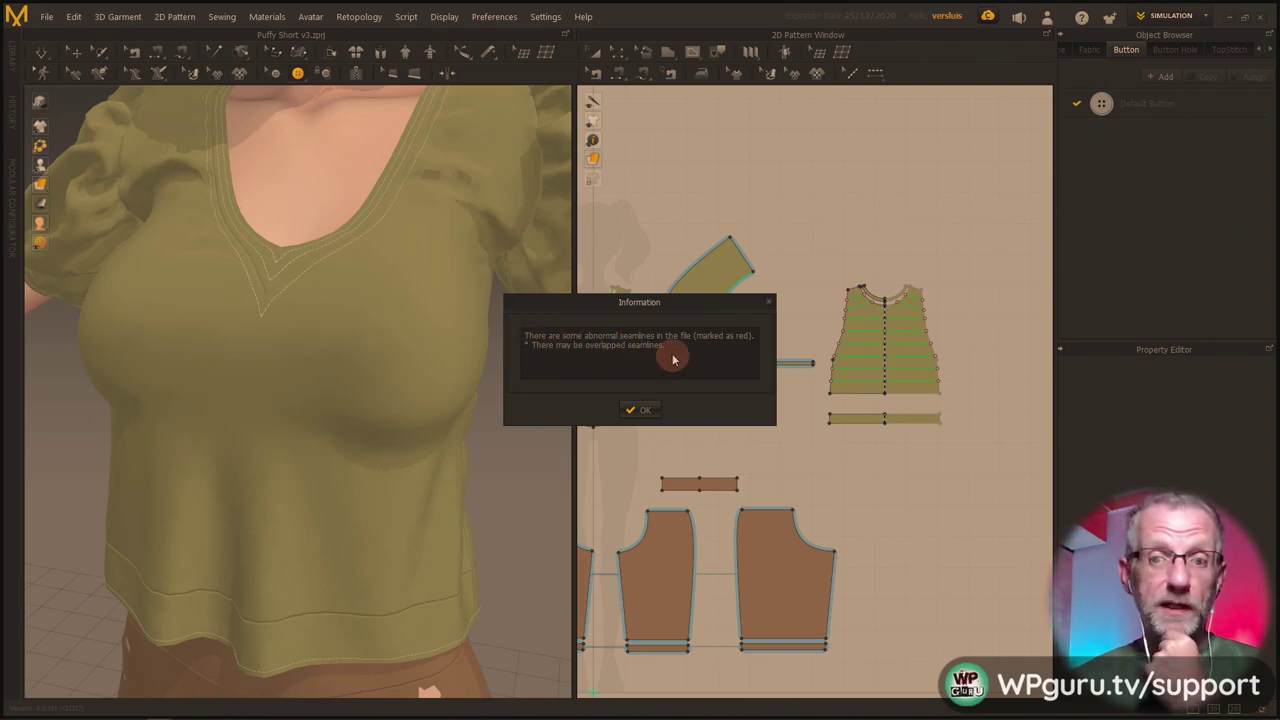
pyautogui.click(636, 410)
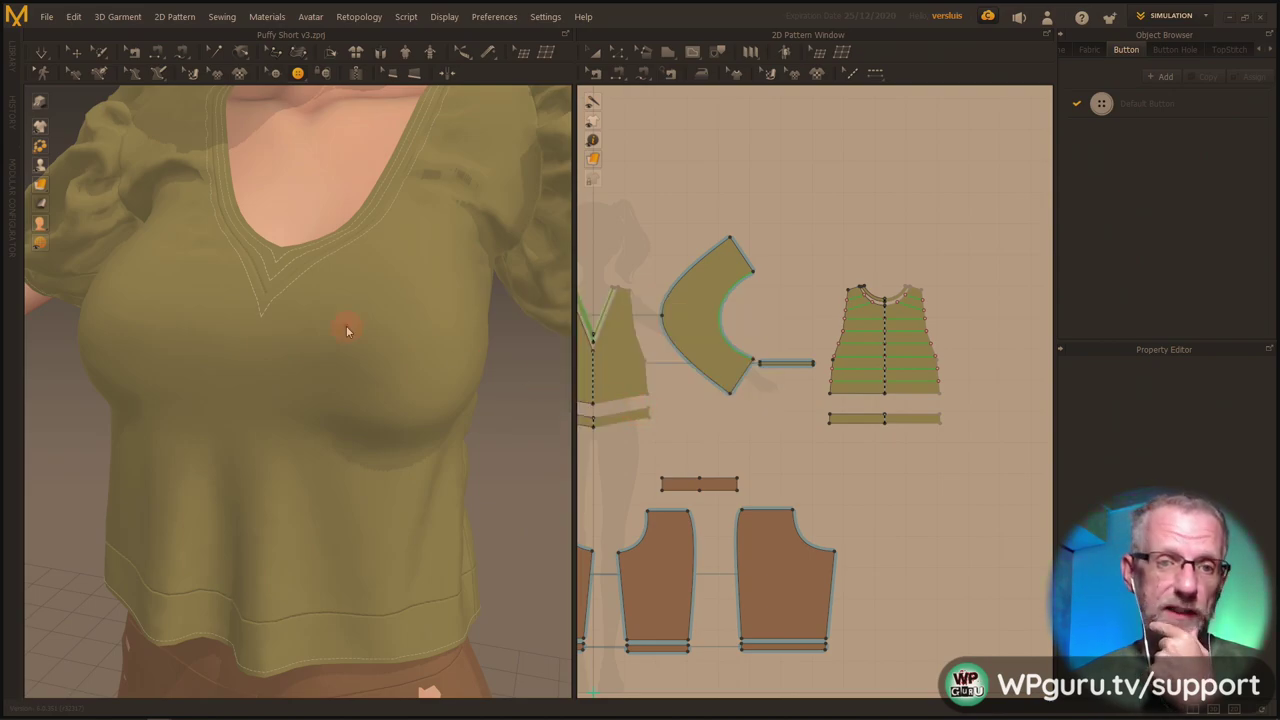
pyautogui.click(270, 306)
pyautogui.scroll(6, 386, 383)
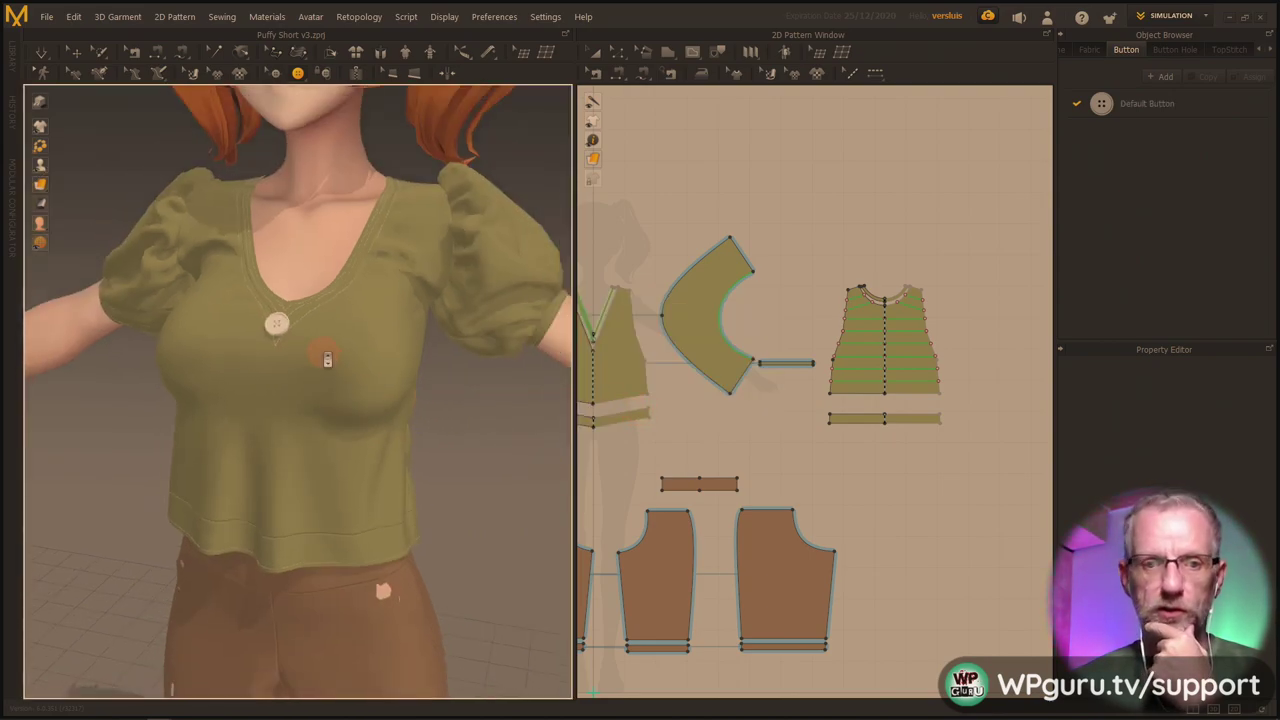
# Add two more default buttons in a vertical row down the top's front, below the neckline button.
pyautogui.moveTo(362, 437)
pyautogui.mouseDown(button='right')
pyautogui.moveTo(326, 443)
pyautogui.moveTo(347, 418)
pyautogui.mouseUp(button='right')
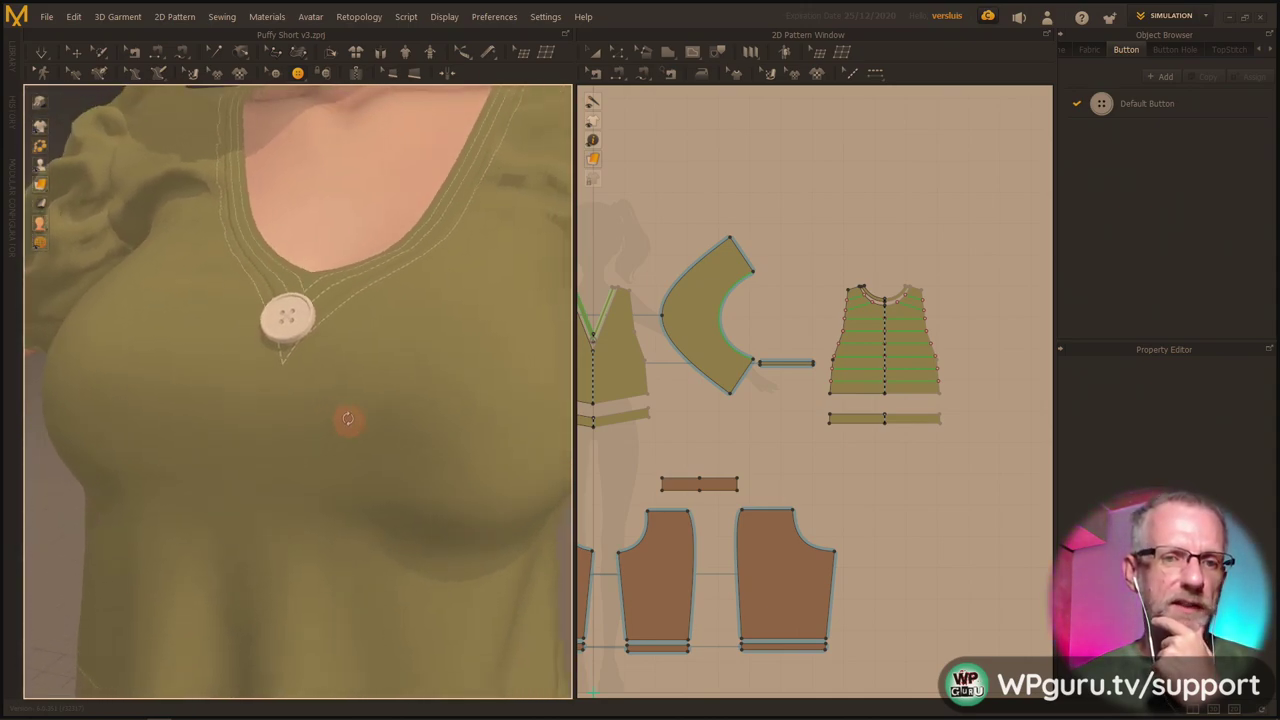
pyautogui.click(276, 446)
pyautogui.moveTo(300, 443); pyautogui.dragTo(363, 330, button='right')
pyautogui.click(349, 410)
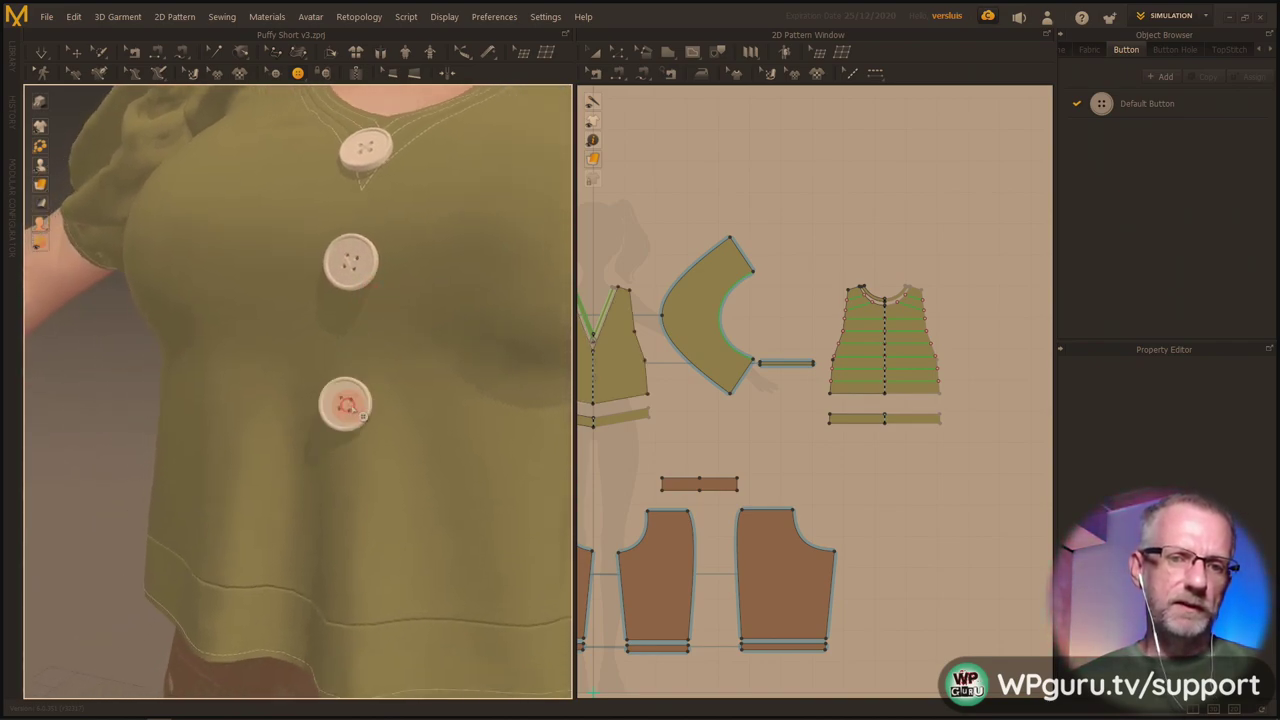
pyautogui.moveTo(423, 380)
pyautogui.mouseDown(button='right')
pyautogui.moveTo(371, 420)
pyautogui.moveTo(478, 408)
pyautogui.moveTo(340, 378)
pyautogui.moveTo(480, 400)
pyautogui.moveTo(410, 400)
pyautogui.moveTo(420, 396)
pyautogui.mouseUp(button='right')
pyautogui.scroll(-4, 383, 421)
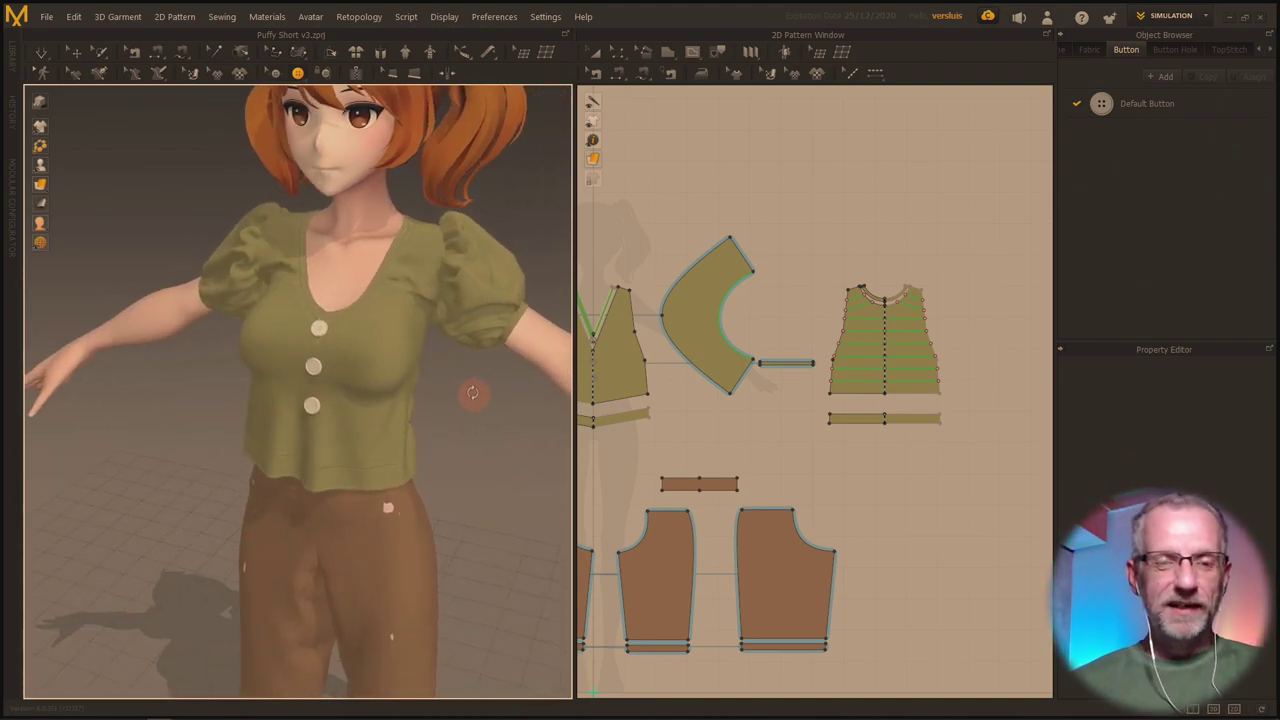
pyautogui.scroll(3, 330, 368)
pyautogui.scroll(2, 331, 368)
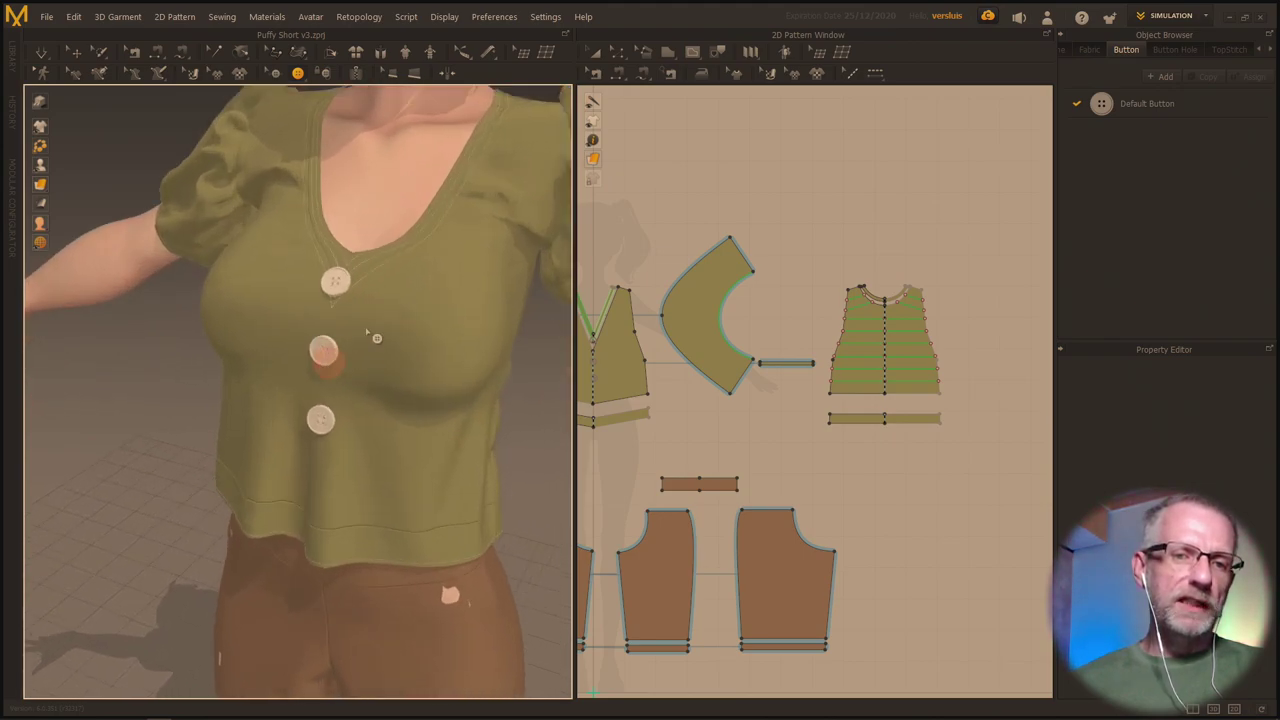
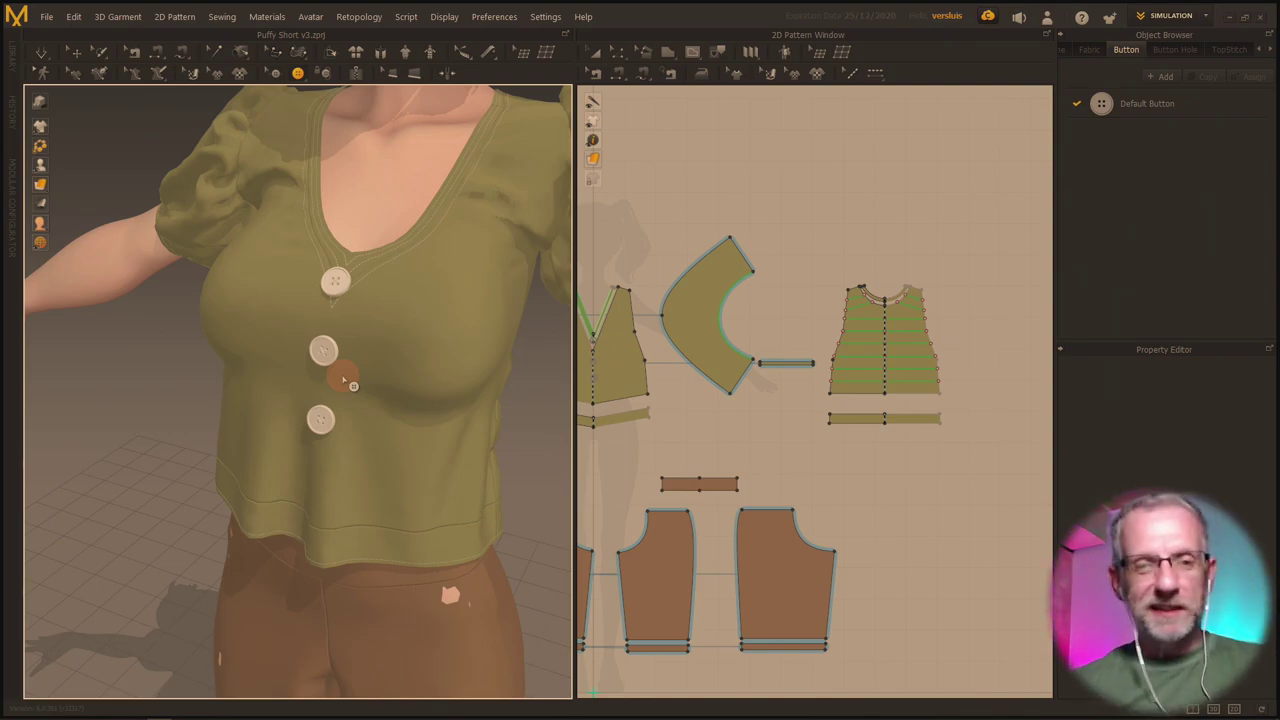
# Run the simulation and pull the shorts' fabric at the front hip where skin pokes through.
pyautogui.moveTo(343, 381); pyautogui.dragTo(296, 336, button='right')
pyautogui.moveTo(319, 420); pyautogui.dragTo(261, 185, button='middle')
pyautogui.moveTo(286, 414); pyautogui.dragTo(272, 287, button='middle')
pyautogui.moveTo(286, 357); pyautogui.dragTo(283, 323, button='middle')
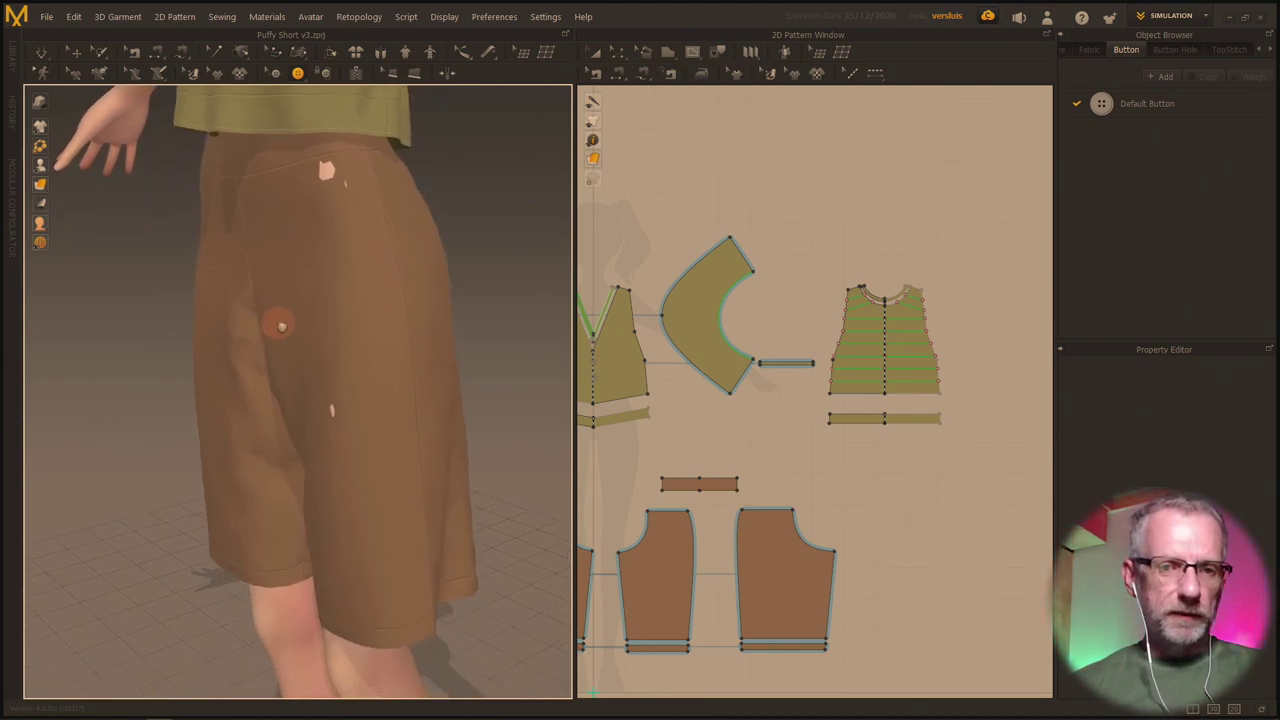
pyautogui.click(331, 413)
pyautogui.click(41, 52)
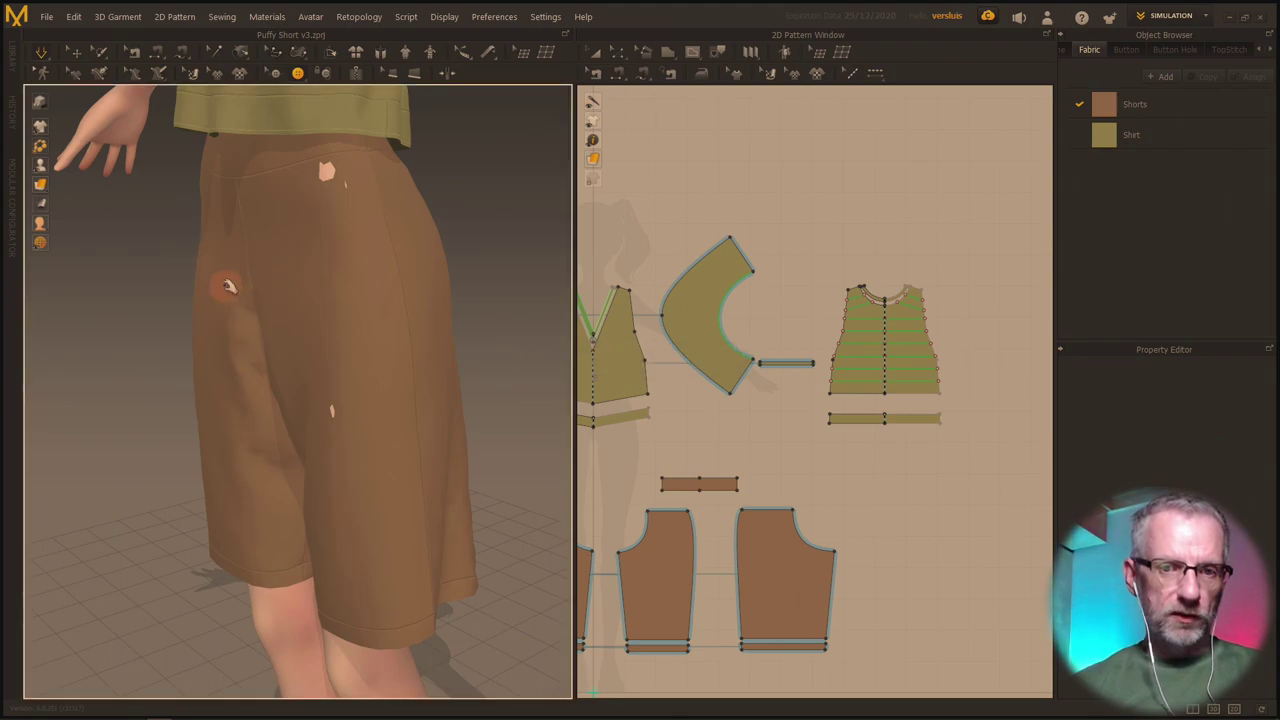
pyautogui.moveTo(202, 286); pyautogui.dragTo(265, 222, button='right')
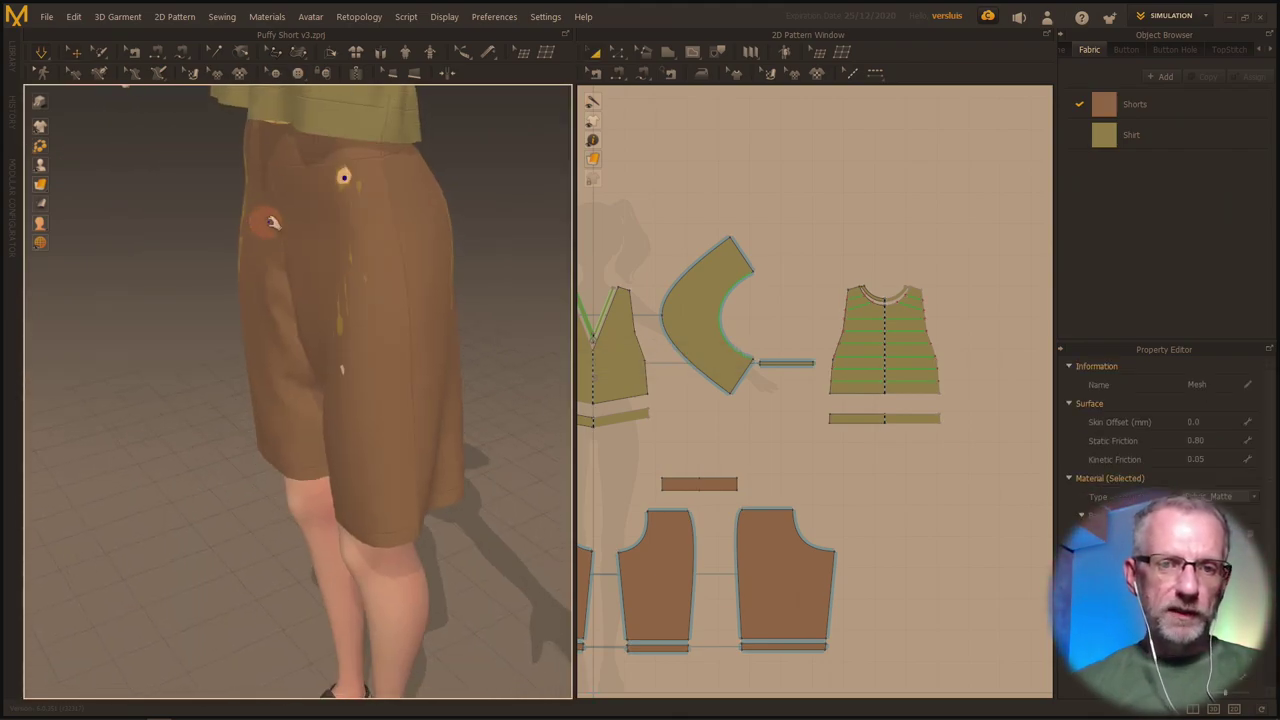
pyautogui.click(327, 170)
pyautogui.moveTo(327, 170); pyautogui.dragTo(312, 178)
# Examine the fit of the shorts around the hips, legs and waistband from several angles.
pyautogui.moveTo(366, 206); pyautogui.dragTo(215, 190, button='right')
pyautogui.moveTo(380, 289); pyautogui.dragTo(372, 253, button='right')
pyautogui.moveTo(277, 251); pyautogui.dragTo(389, 343, button='middle')
pyautogui.scroll(3, 389, 343)
pyautogui.moveTo(389, 343); pyautogui.dragTo(504, 340, button='right')
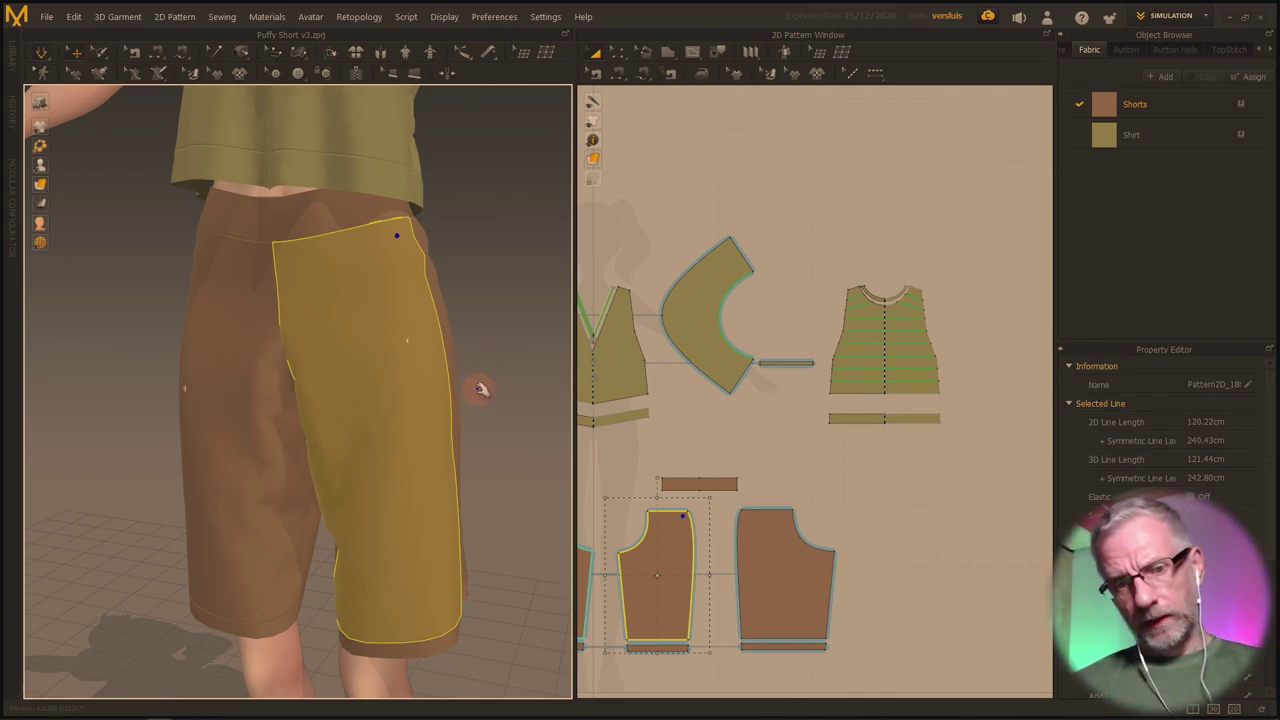
pyautogui.scroll(-1, 447, 597)
pyautogui.scroll(2, 448, 600)
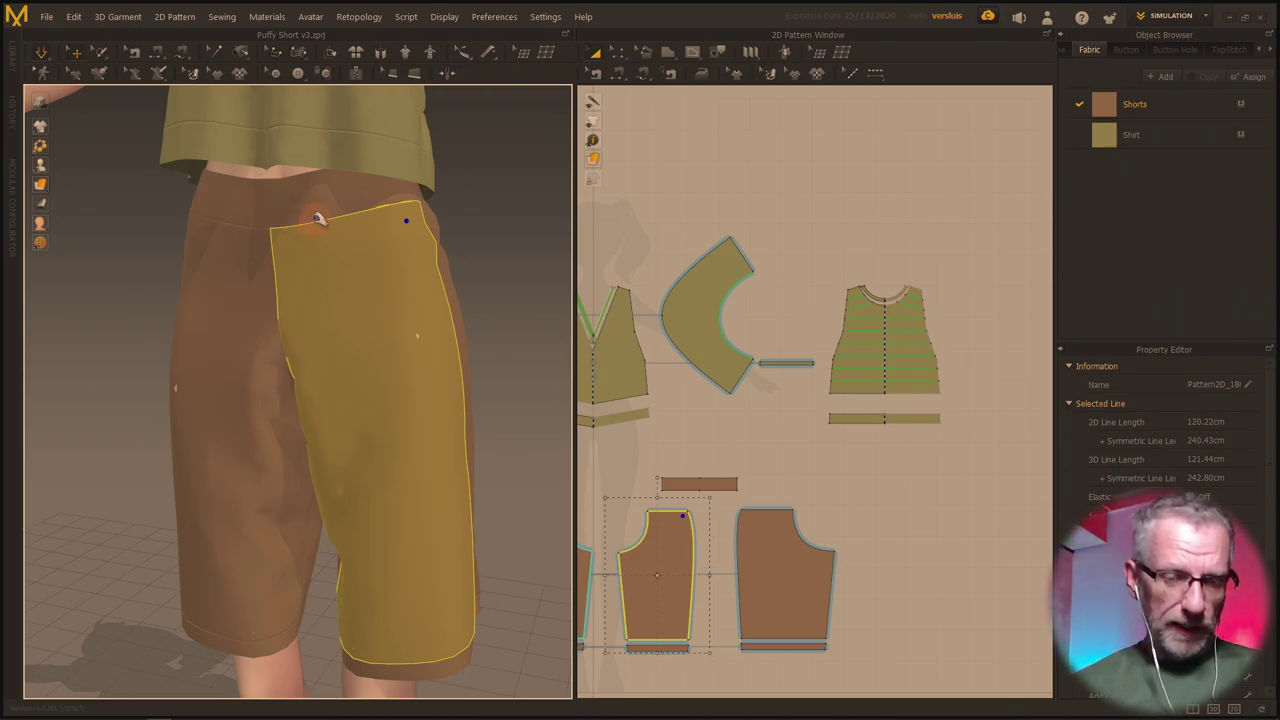
pyautogui.scroll(3, 318, 222)
pyautogui.scroll(-3, 255, 308)
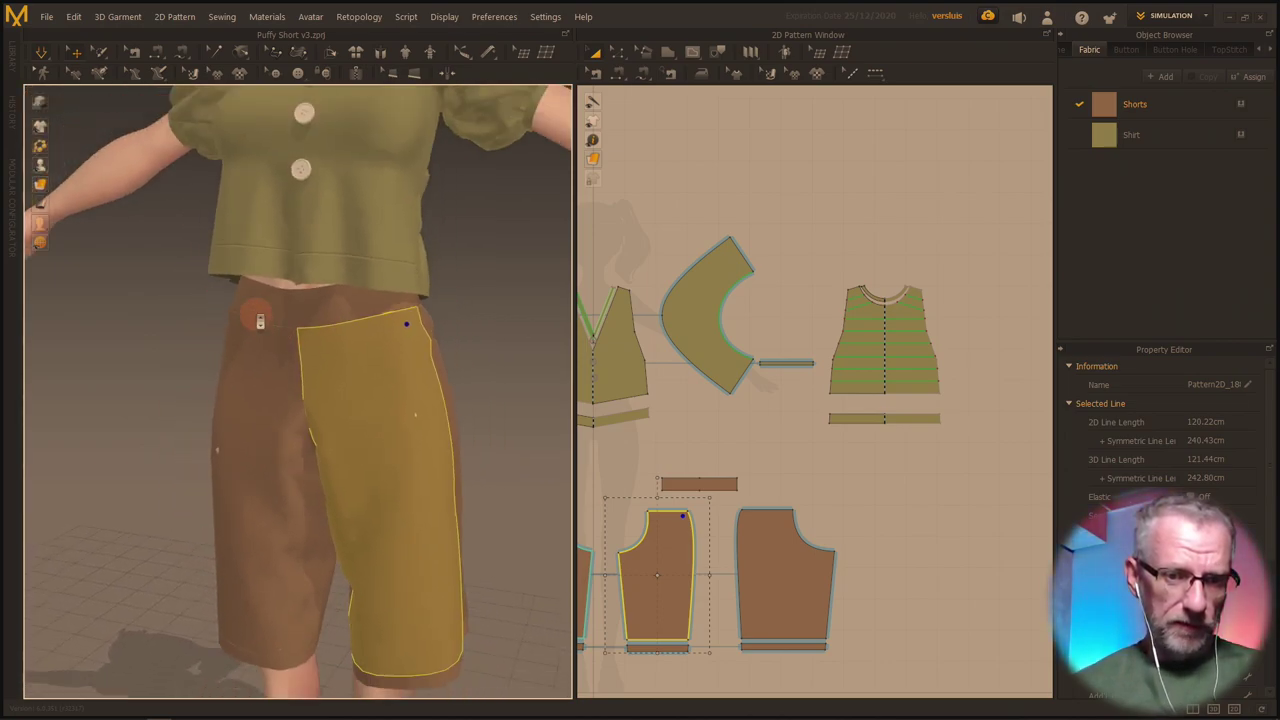
pyautogui.scroll(5, 255, 308)
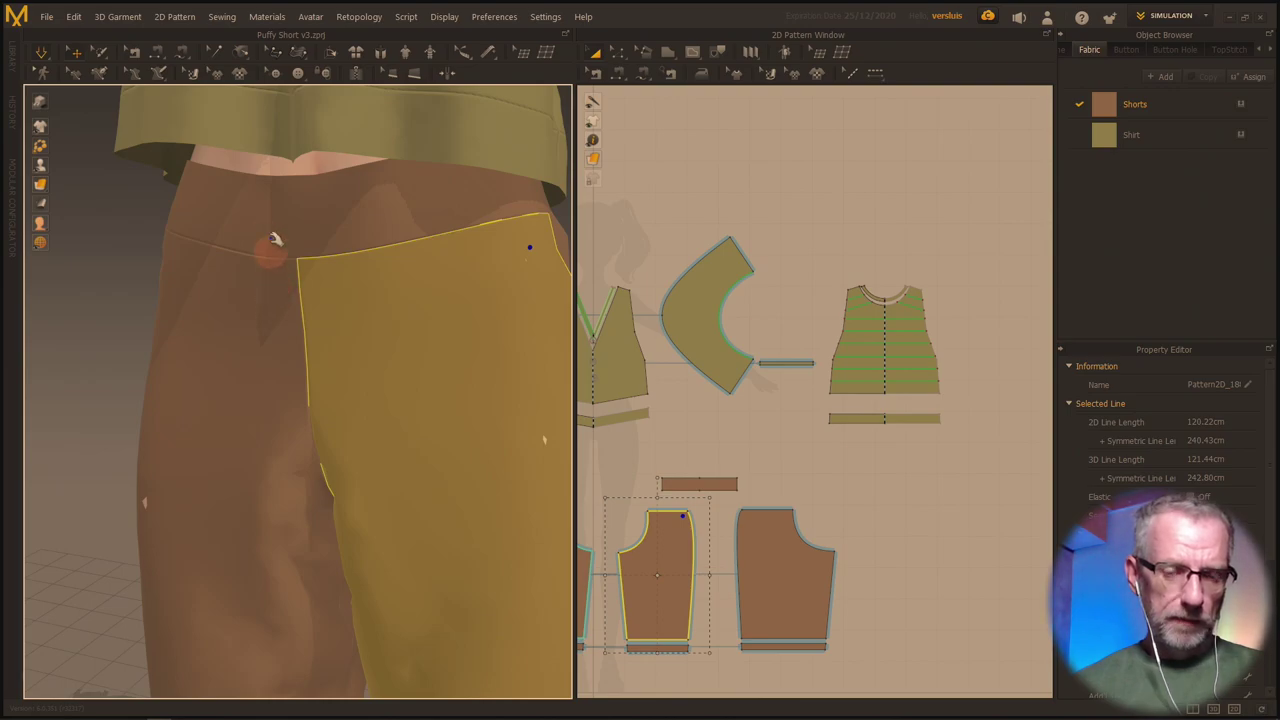
# Segment-topstitch both halves of the front waistband's lower edge and inspect the stitching up close.
pyautogui.click(293, 244)
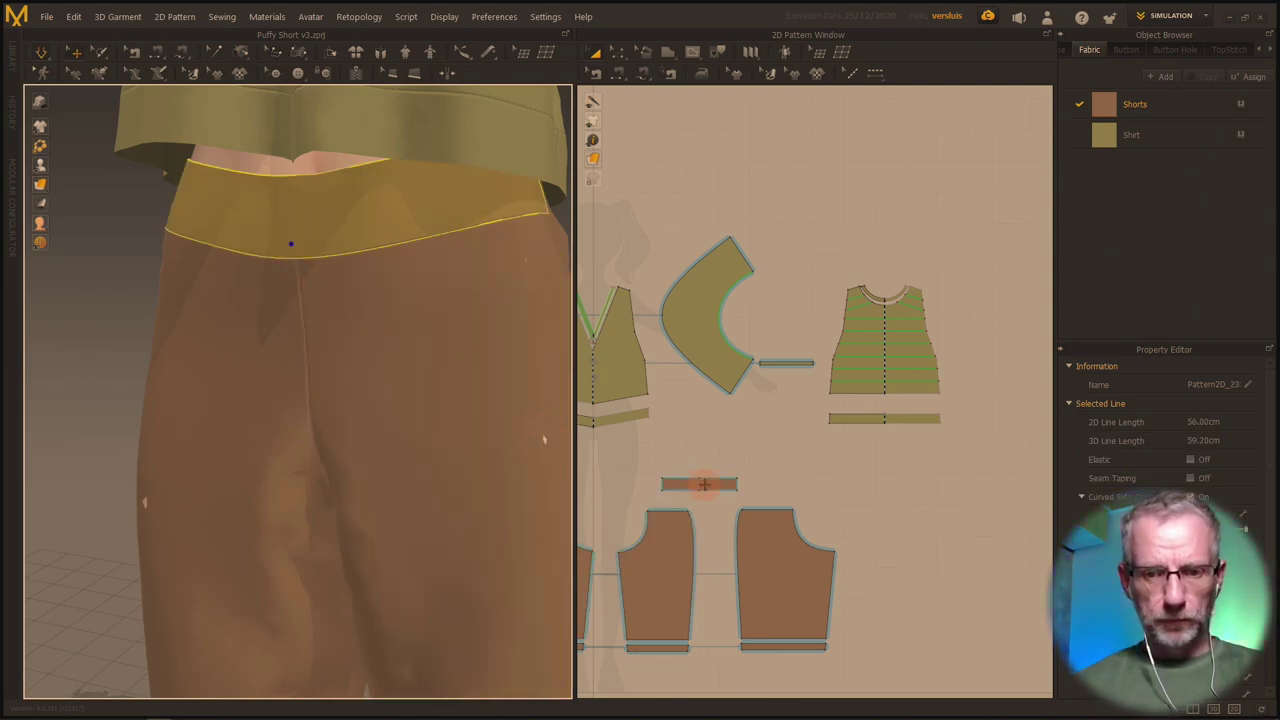
pyautogui.moveTo(688, 435); pyautogui.dragTo(863, 464, button='middle')
pyautogui.moveTo(863, 463); pyautogui.dragTo(874, 429, button='right')
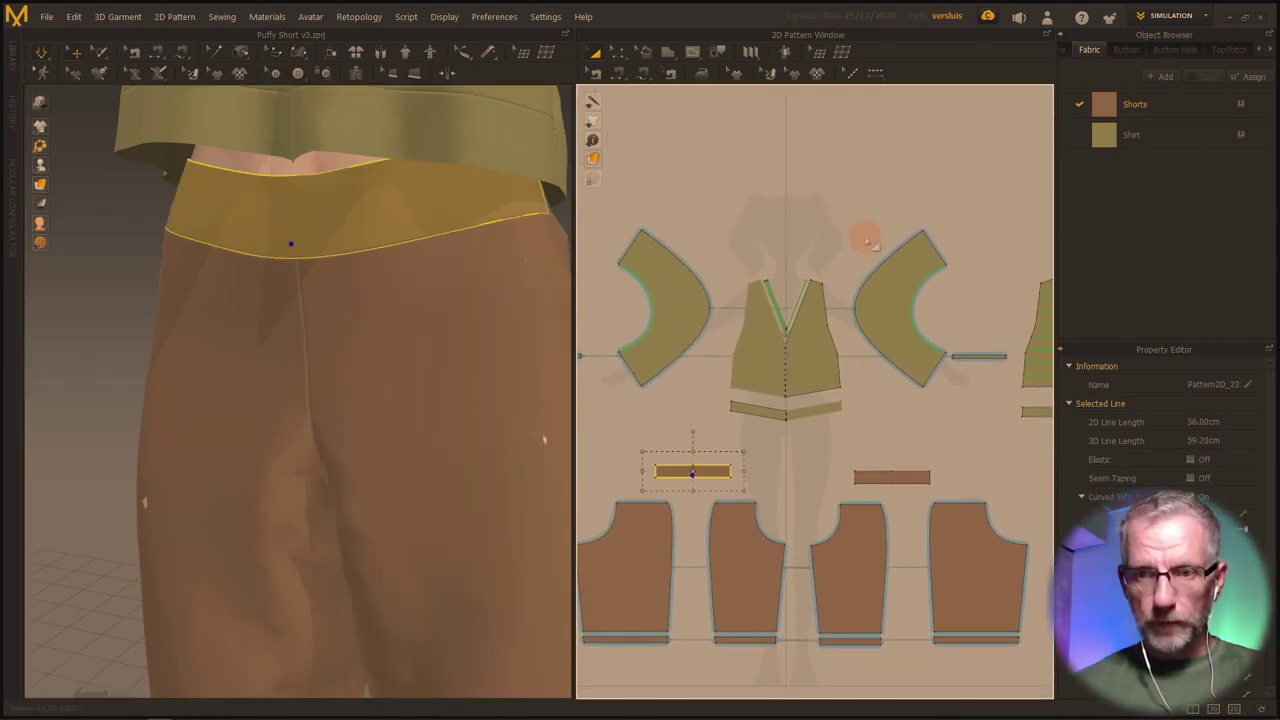
pyautogui.click(874, 75)
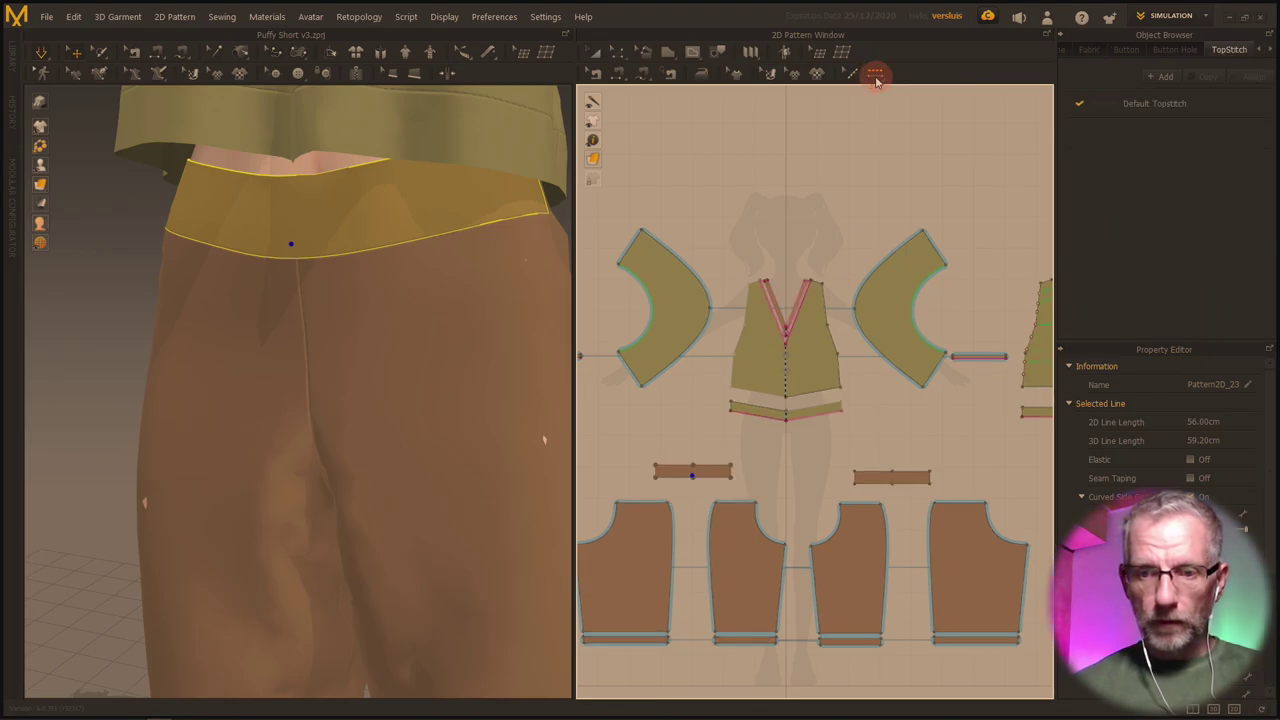
pyautogui.click(716, 482)
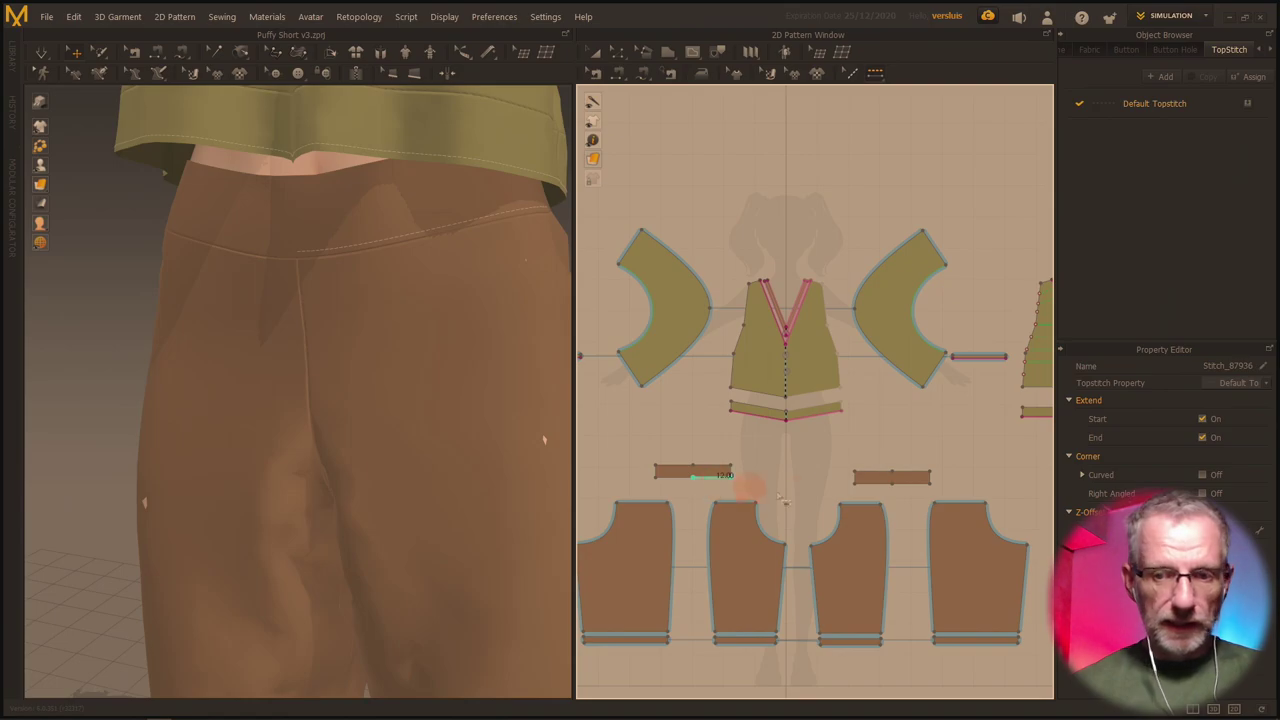
pyautogui.click(668, 482)
pyautogui.scroll(5, 346, 266)
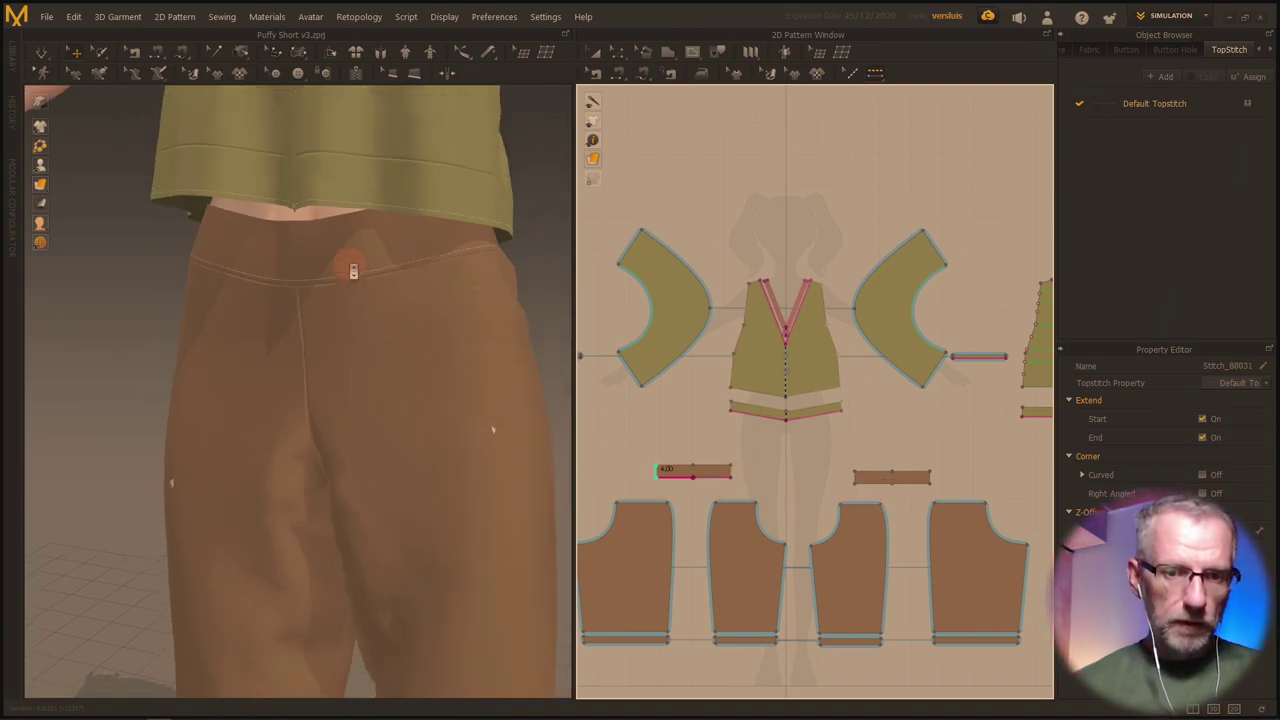
pyautogui.moveTo(338, 265); pyautogui.dragTo(329, 471, button='middle')
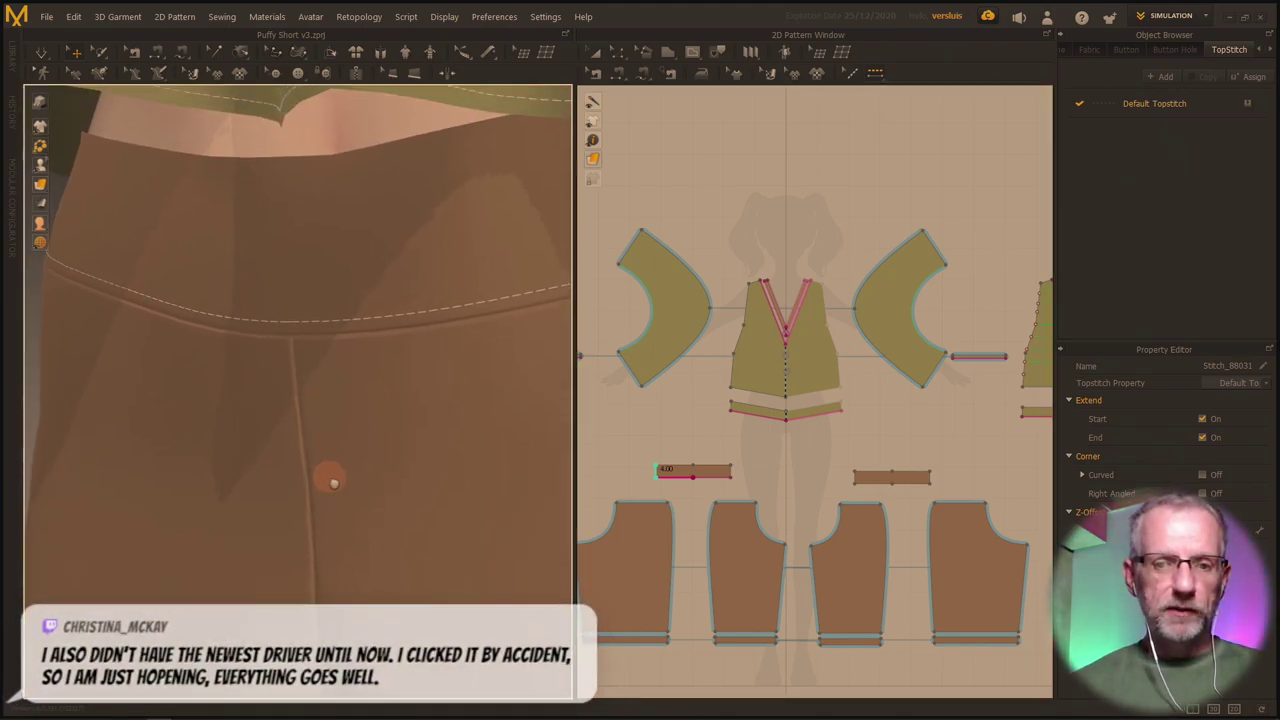
pyautogui.moveTo(349, 409)
pyautogui.mouseDown(button='right')
pyautogui.moveTo(386, 419)
pyautogui.moveTo(357, 409)
pyautogui.mouseUp(button='right')
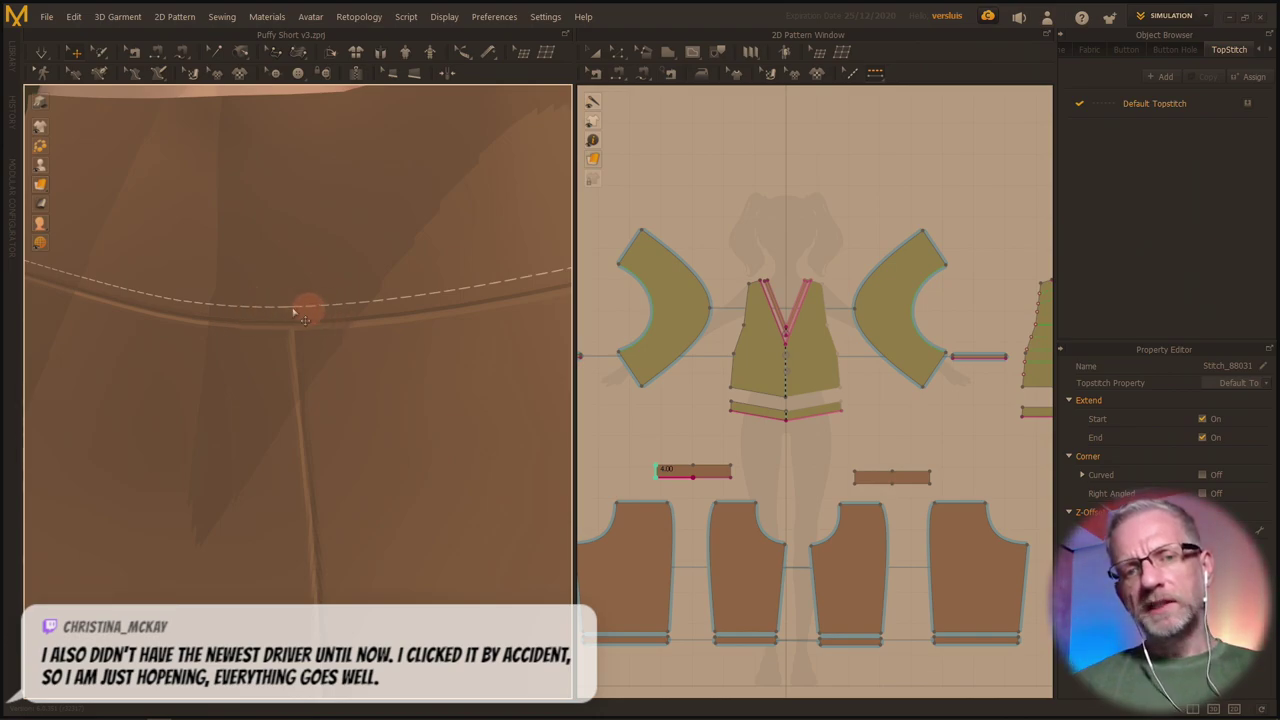
pyautogui.scroll(2, 262, 314)
pyautogui.moveTo(264, 318); pyautogui.dragTo(257, 309, button='right')
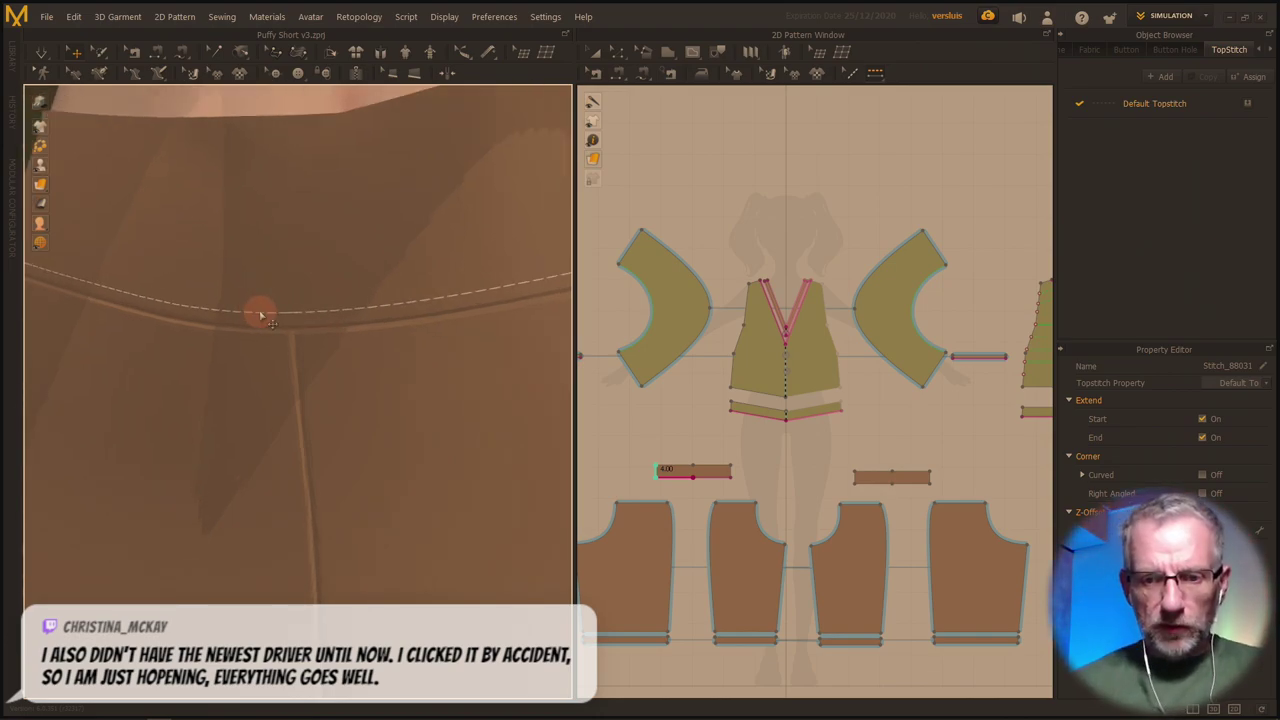
# Delete both topstitch segments from the lower edge of the front waistband.
pyautogui.scroll(5, 651, 525)
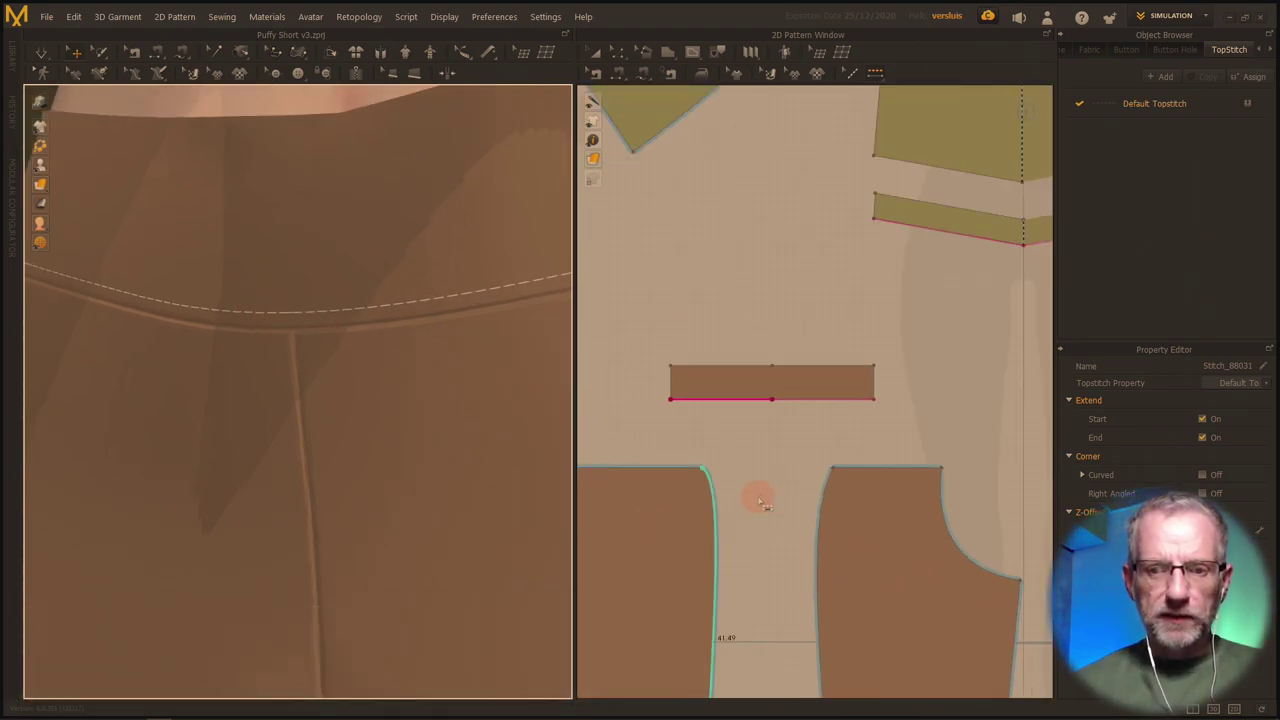
pyautogui.moveTo(757, 494); pyautogui.dragTo(820, 426, button='right')
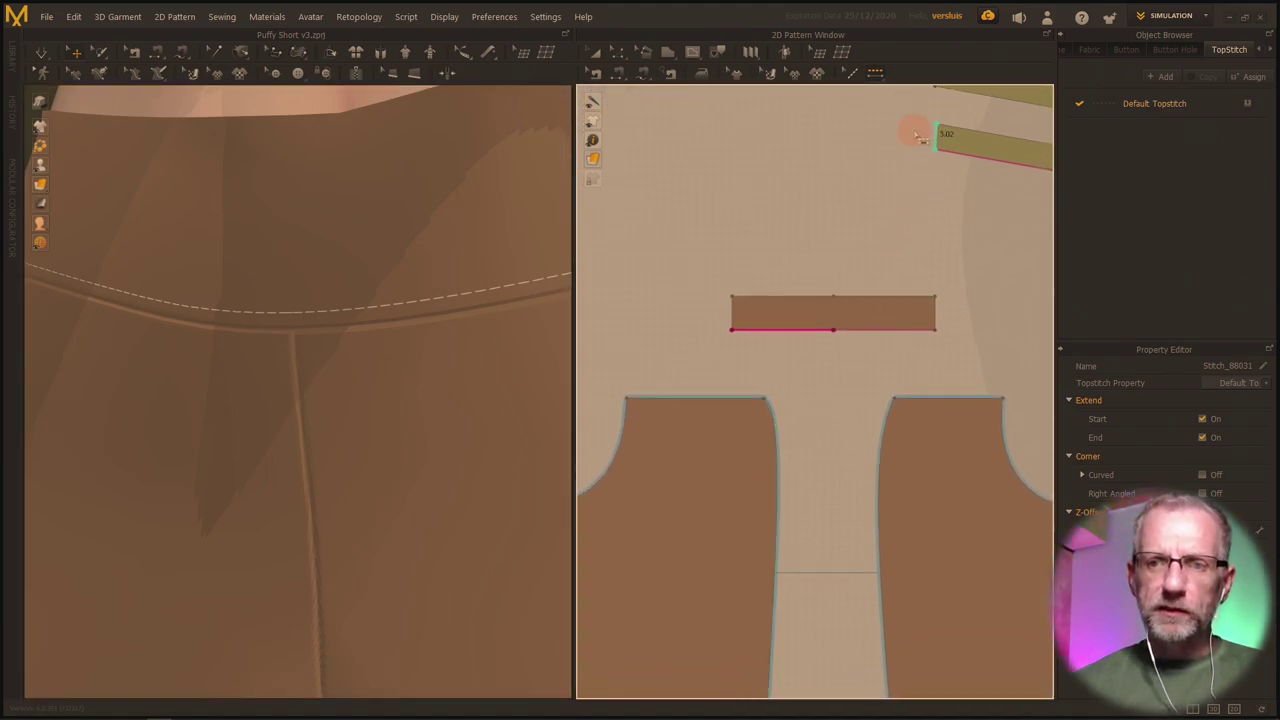
pyautogui.click(851, 74)
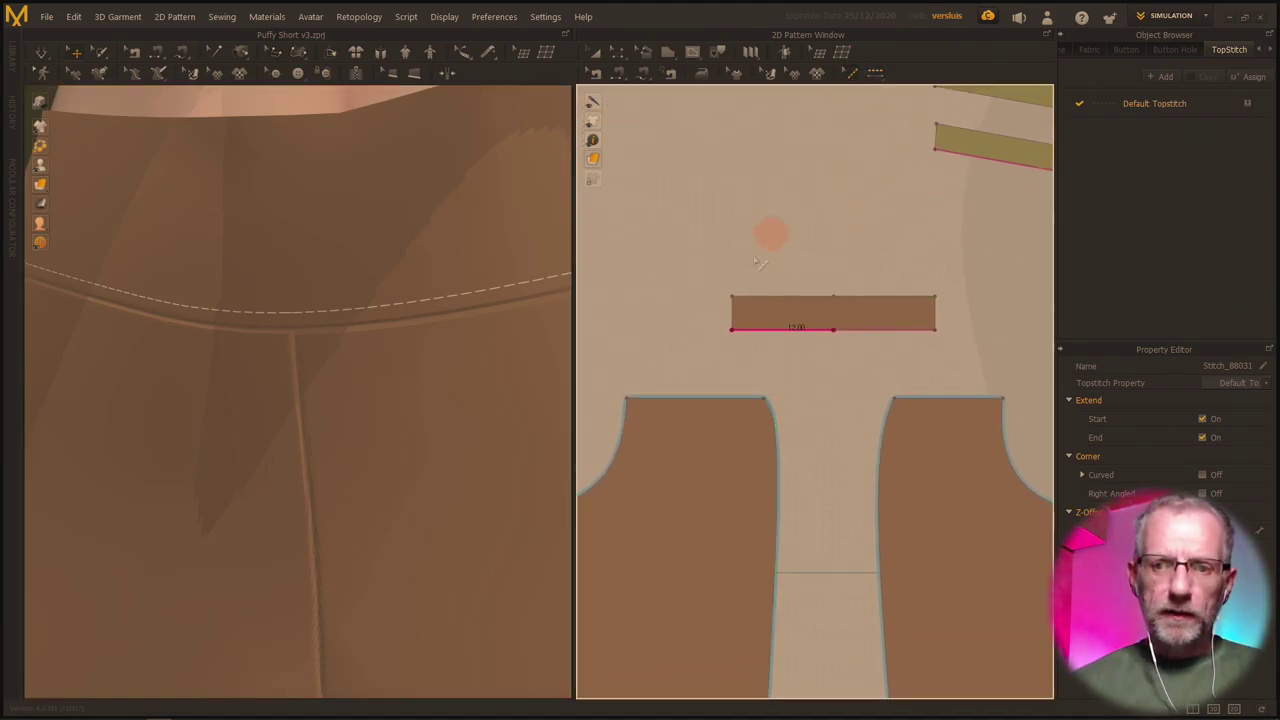
pyautogui.rightClick(778, 333)
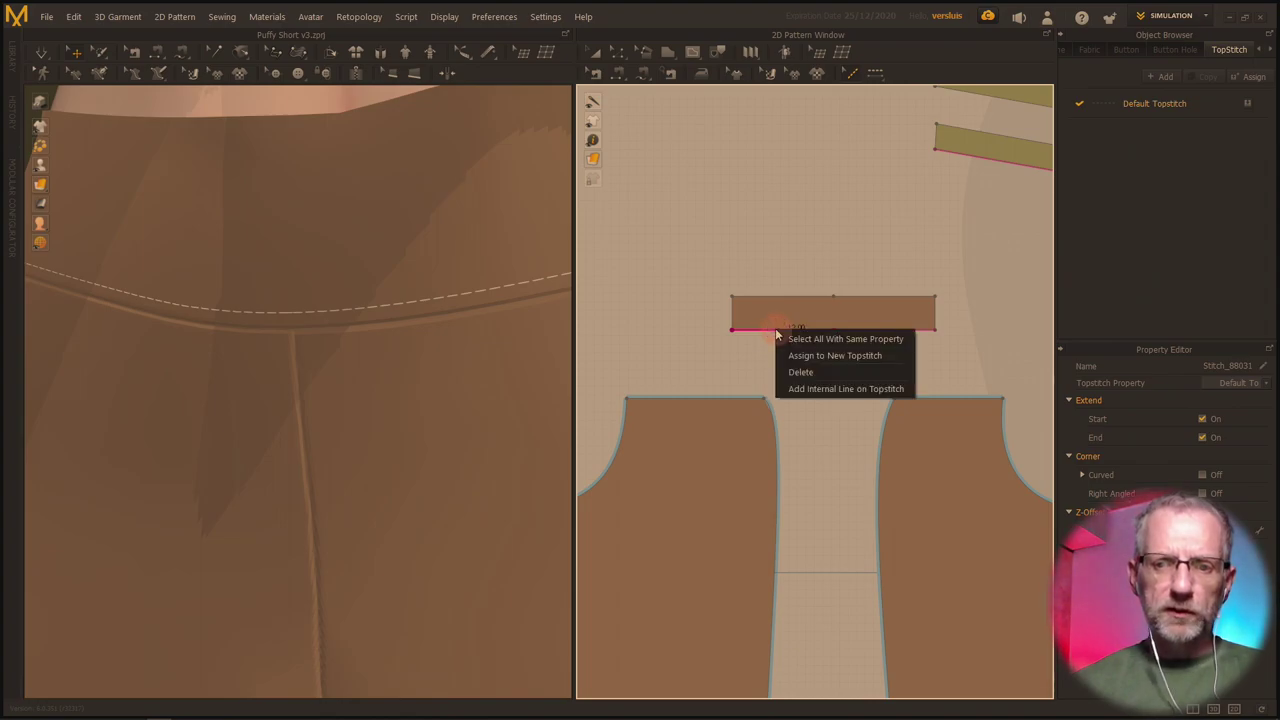
pyautogui.click(803, 372)
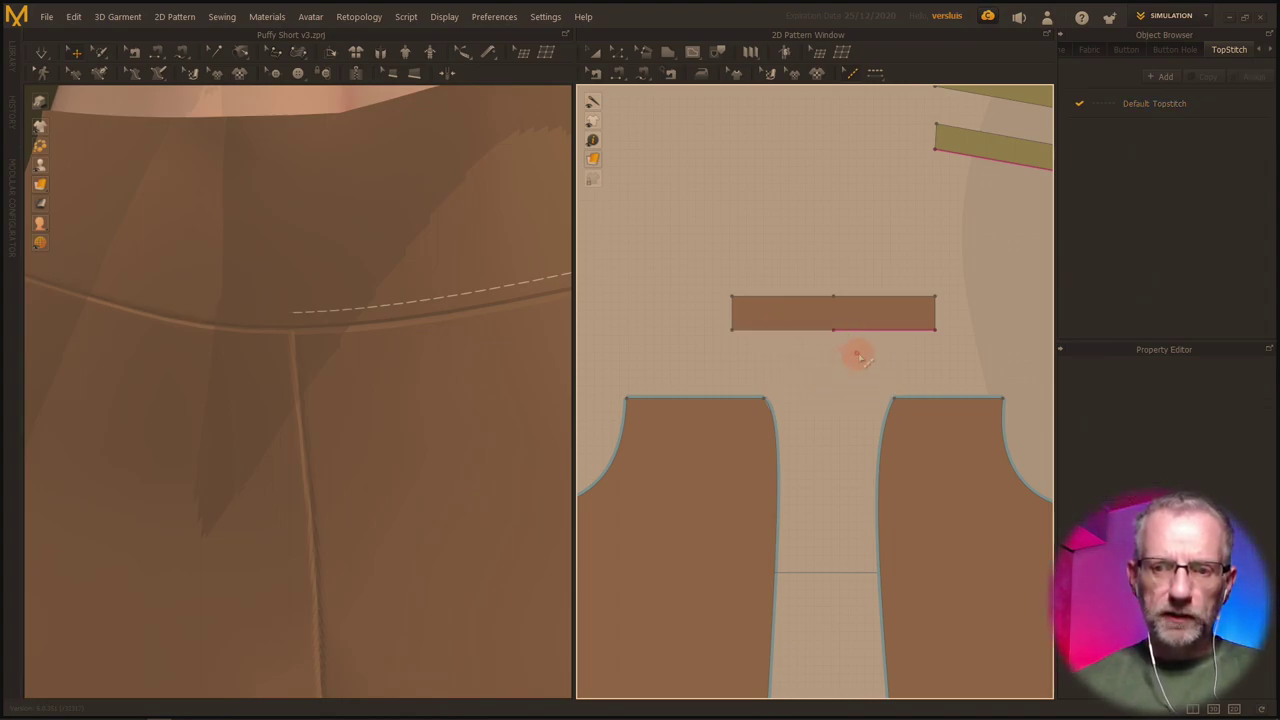
pyautogui.click(870, 329)
pyautogui.rightClick(872, 330)
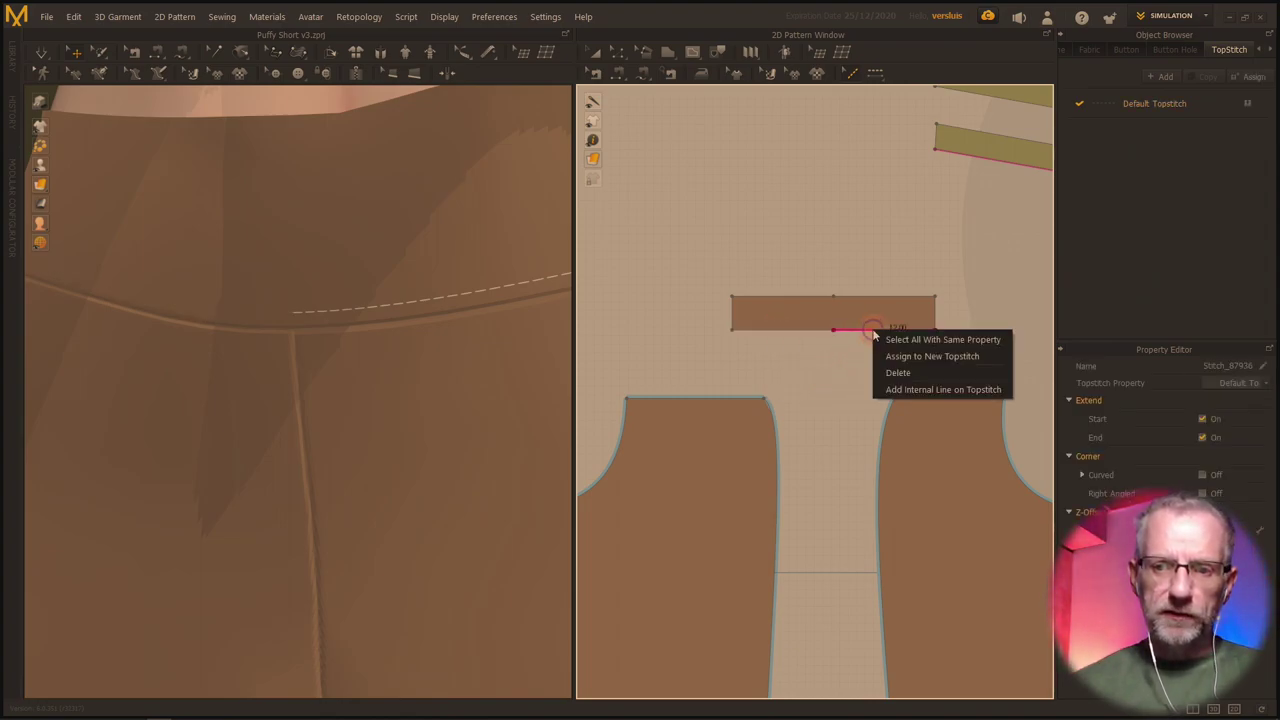
pyautogui.click(888, 376)
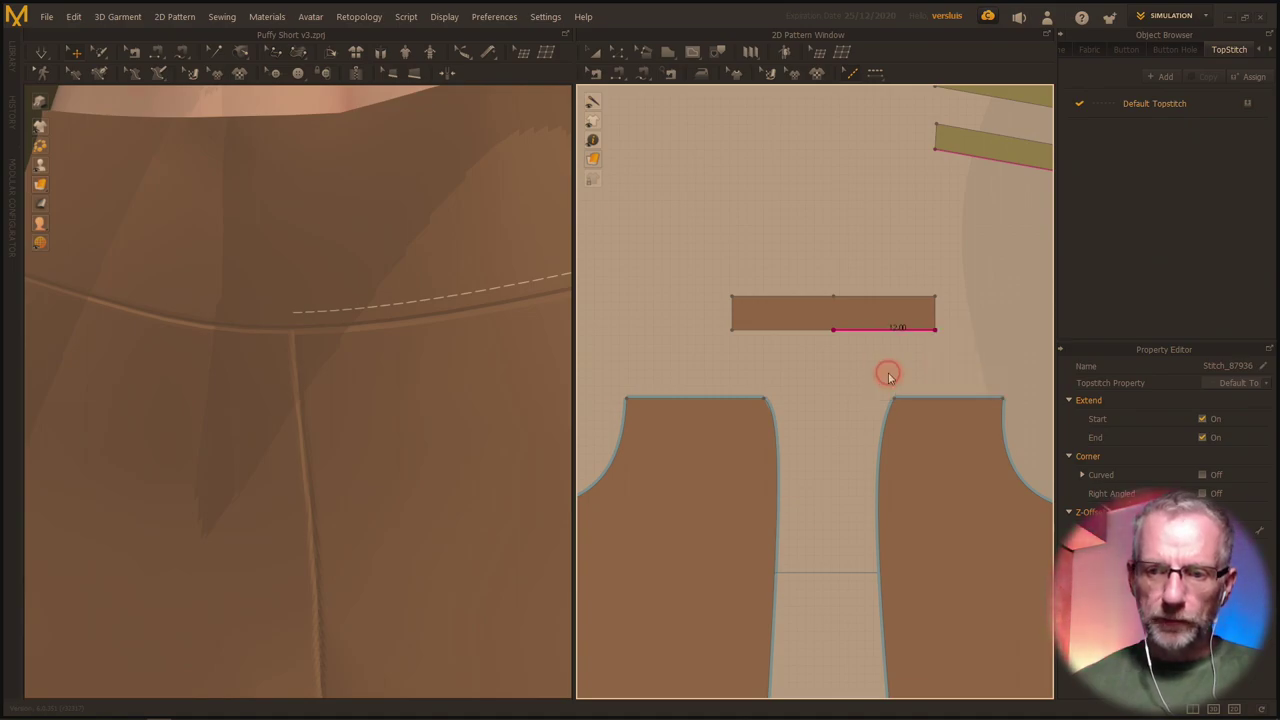
# Draw one continuous Free Topstitch along the front waistband's full lower edge, from corner to corner.
pyautogui.click(885, 75)
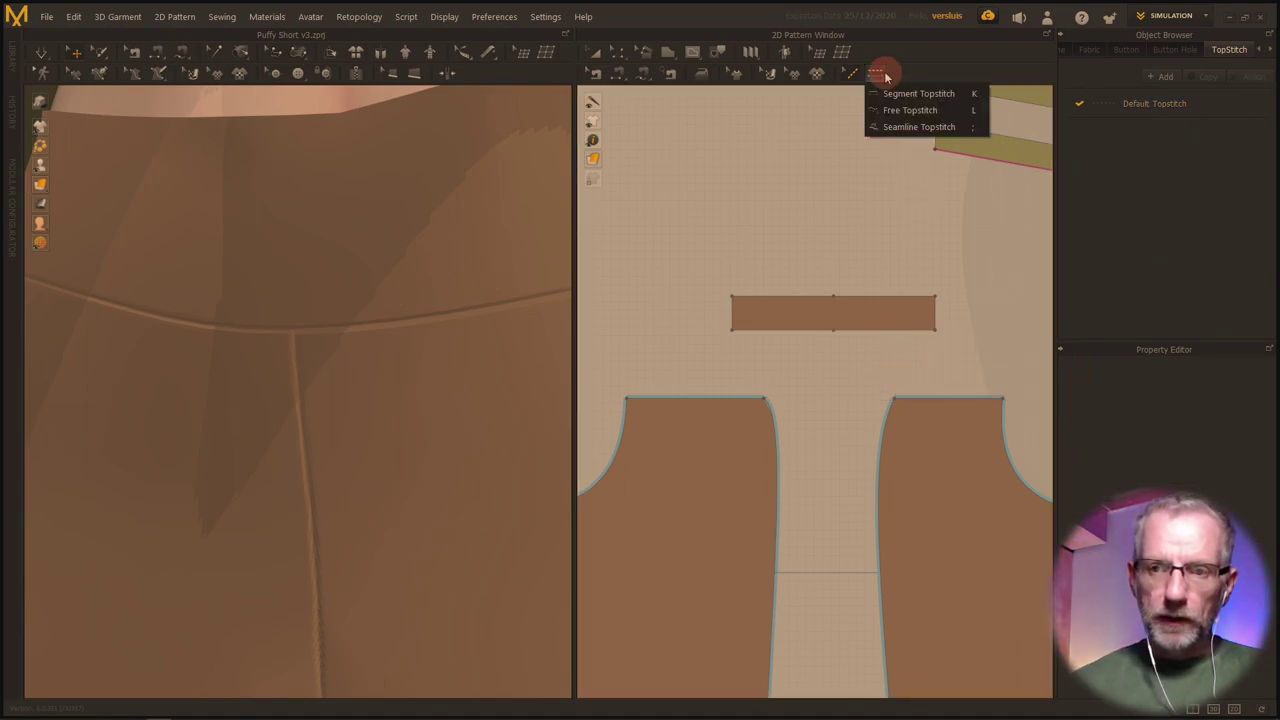
pyautogui.click(898, 126)
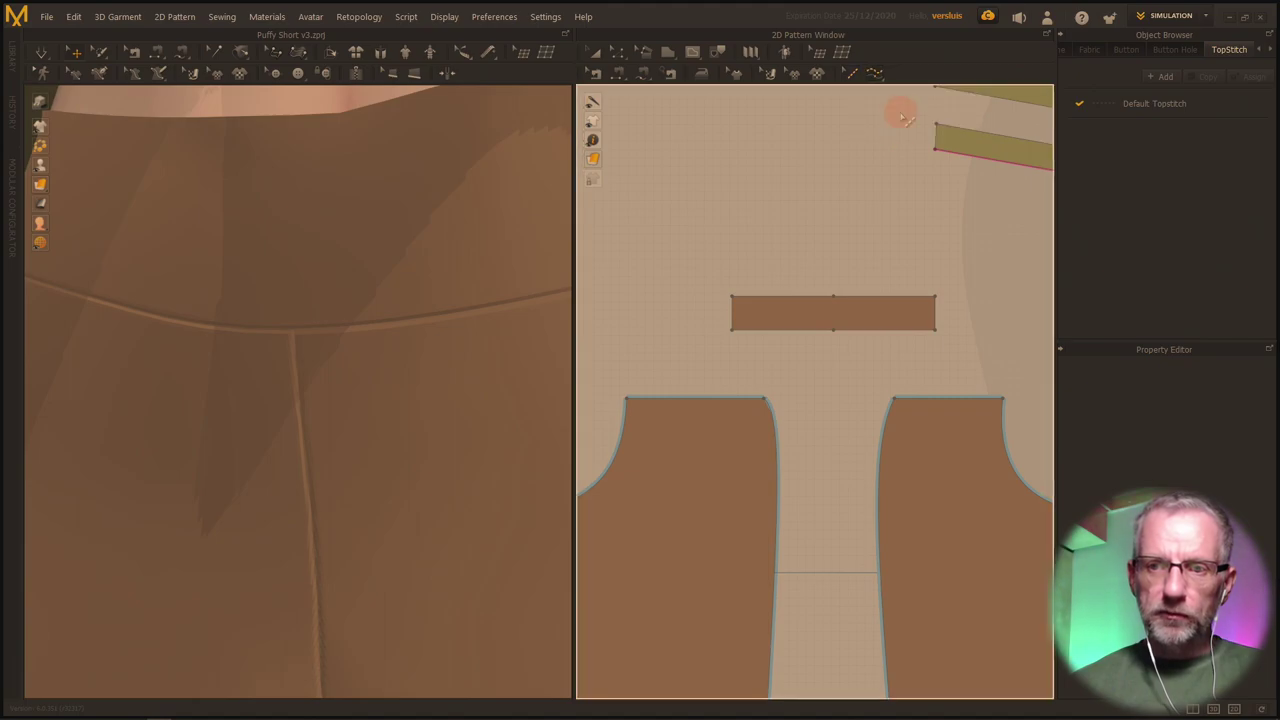
pyautogui.click(730, 330)
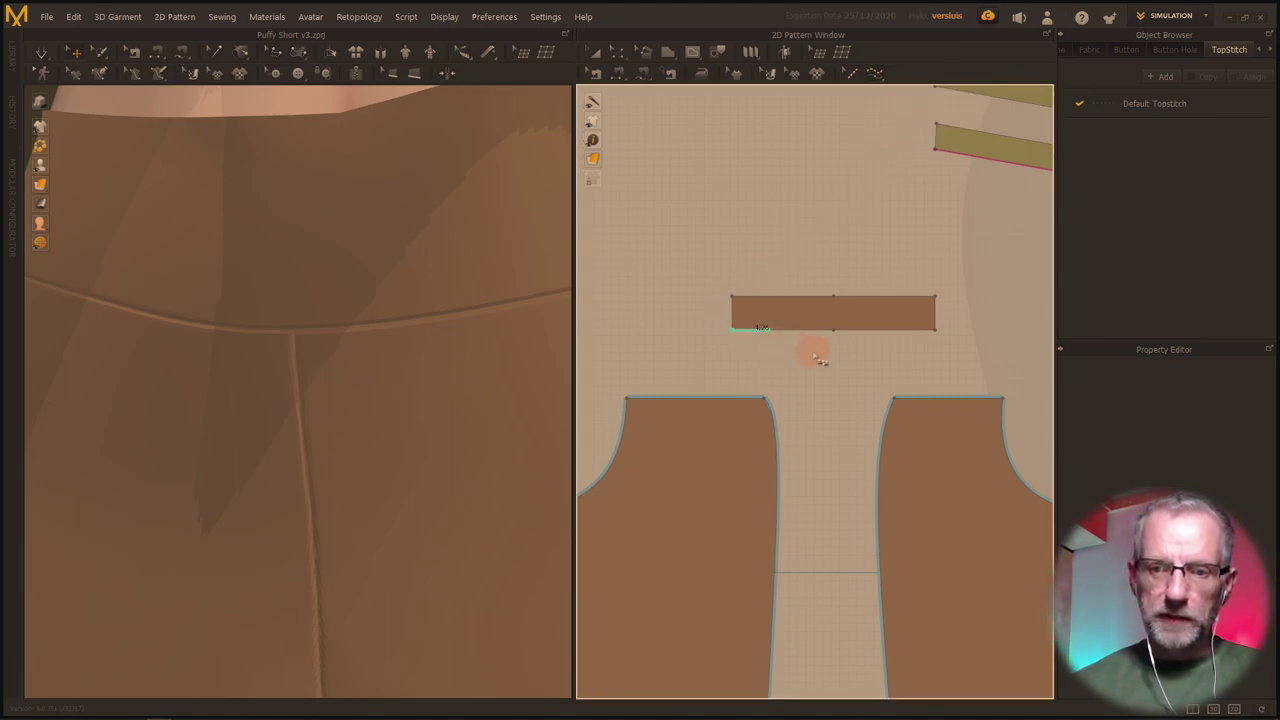
pyautogui.click(936, 330)
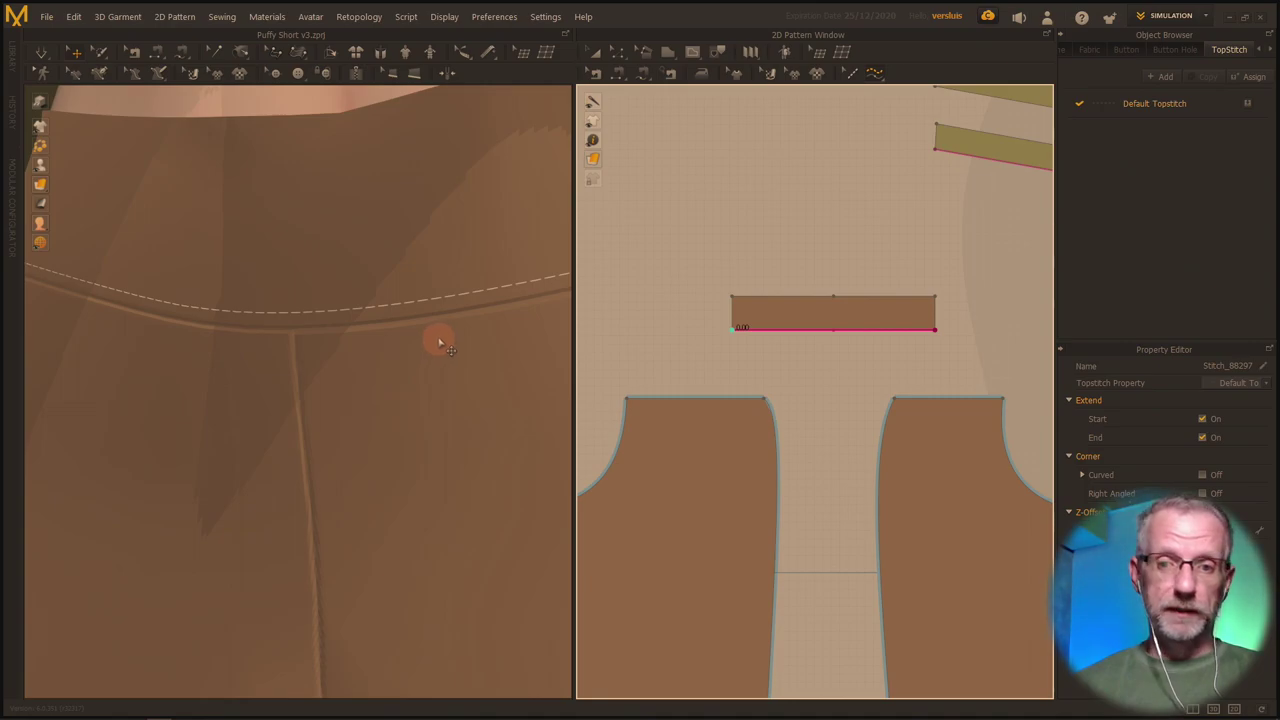
# Draw one continuous Free Topstitch along the back waistband's full lower edge, from corner to corner.
pyautogui.click(366, 338)
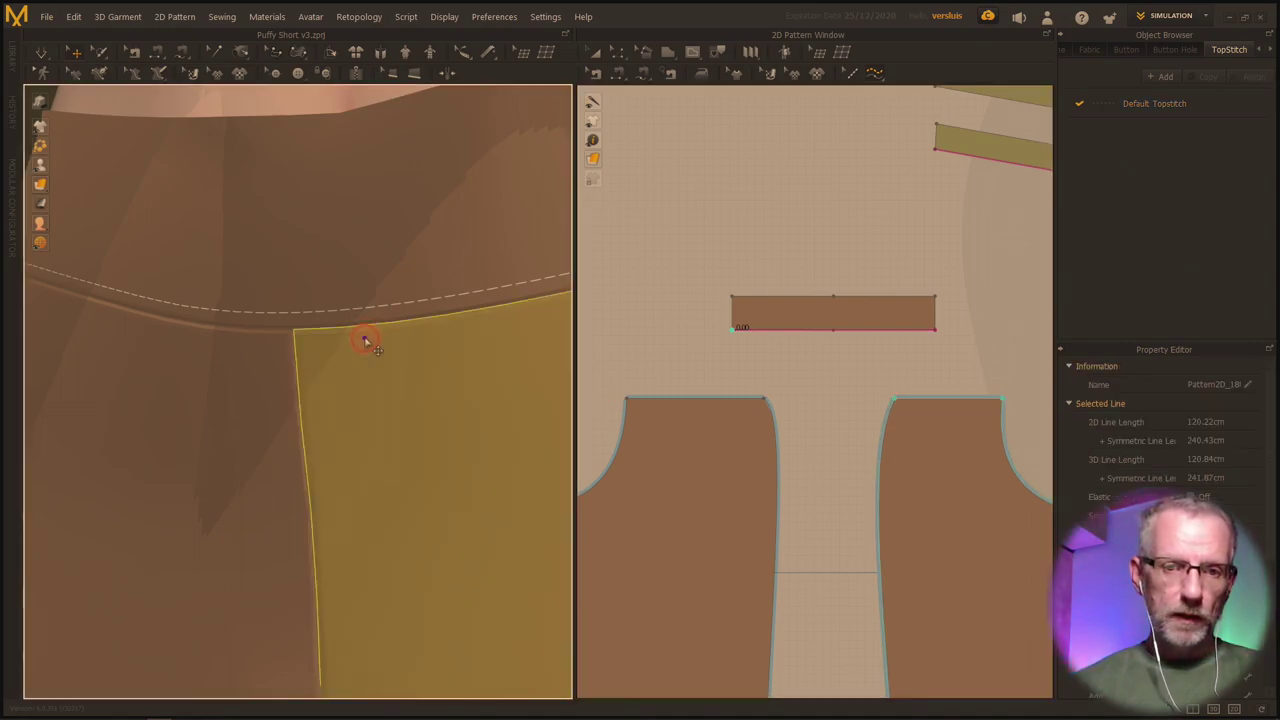
pyautogui.scroll(2, 660, 449)
pyautogui.scroll(-5, 660, 450)
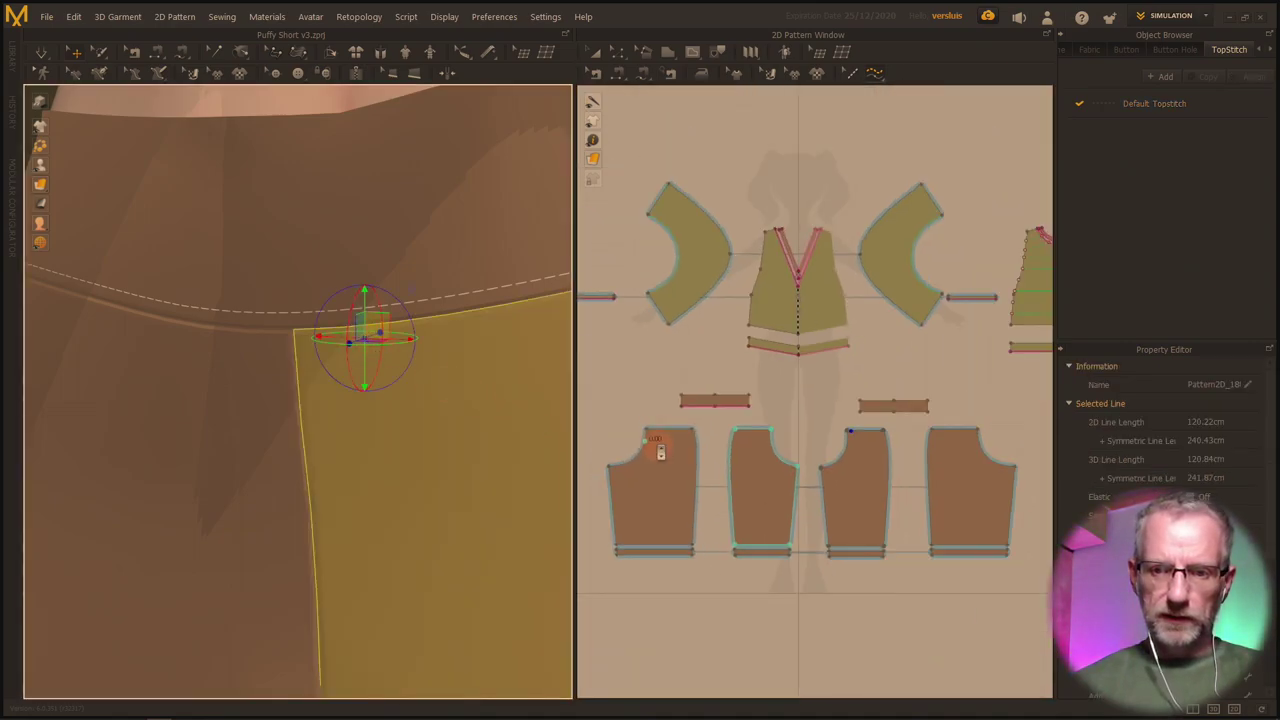
pyautogui.scroll(5, 958, 425)
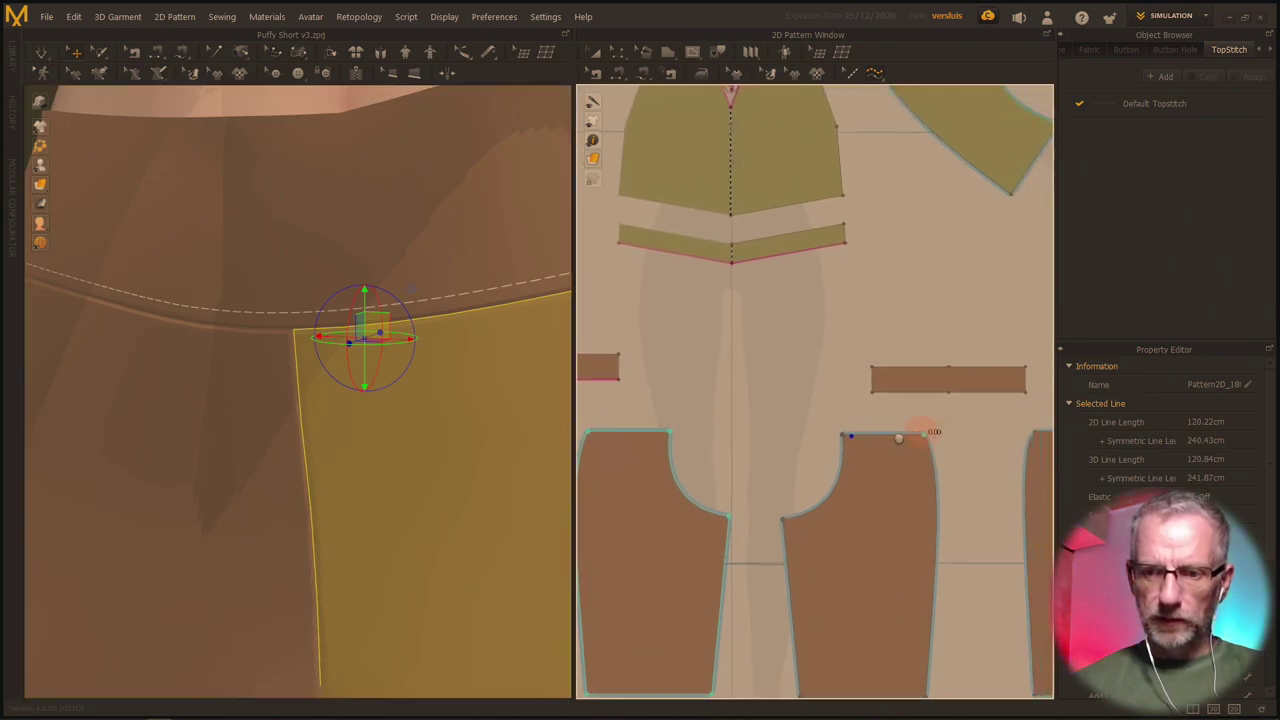
pyautogui.click(678, 373)
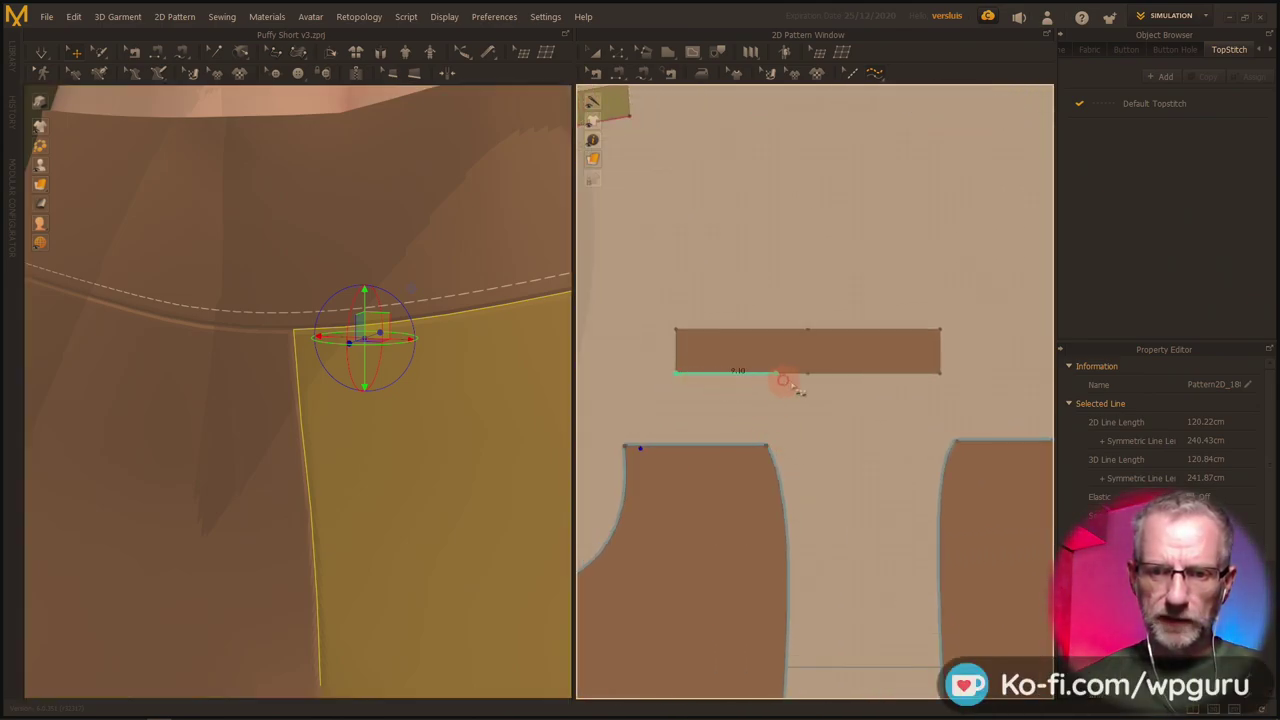
pyautogui.click(942, 376)
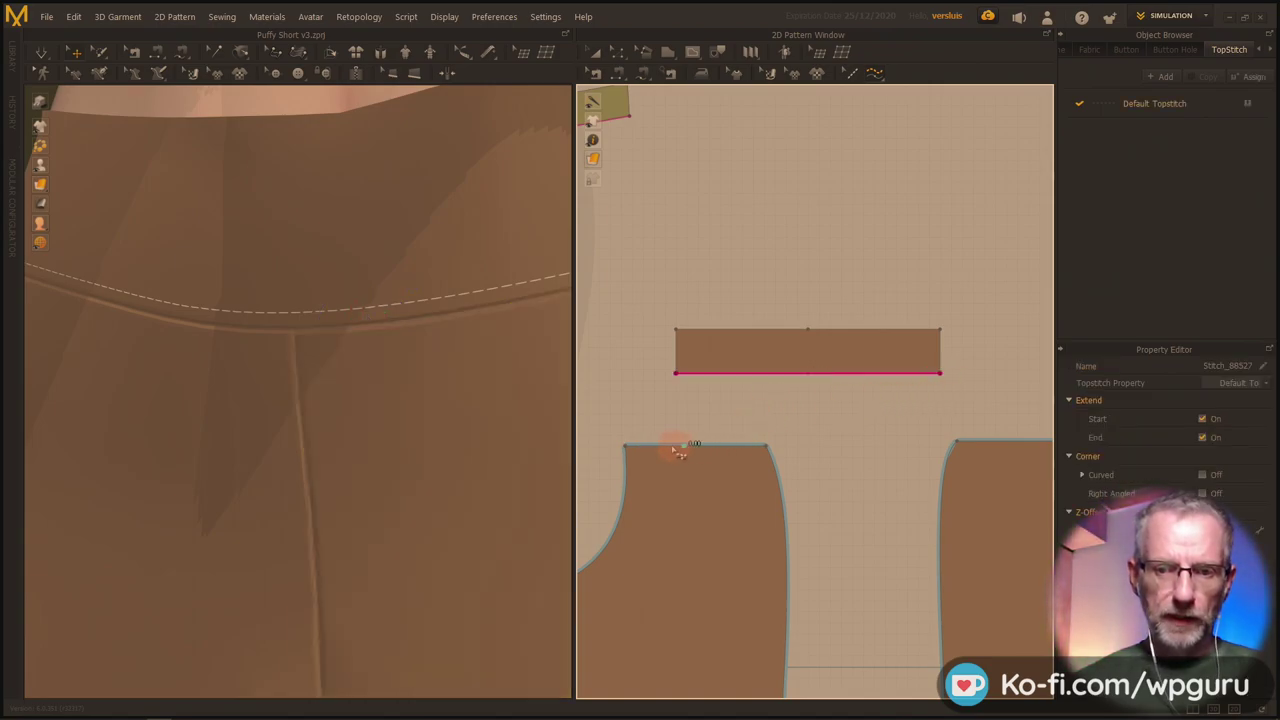
# Free-topstitch the full top edge of the front leg panel, just below the waistband seam.
pyautogui.click(634, 449)
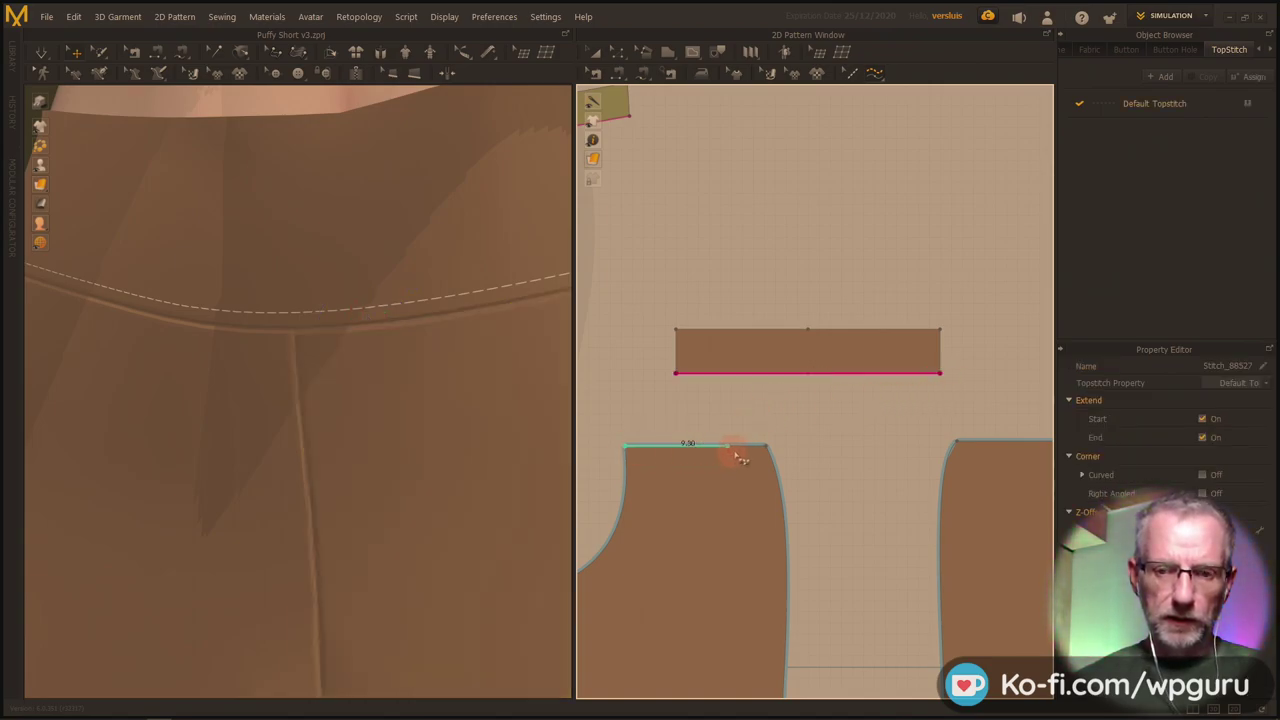
pyautogui.click(769, 447)
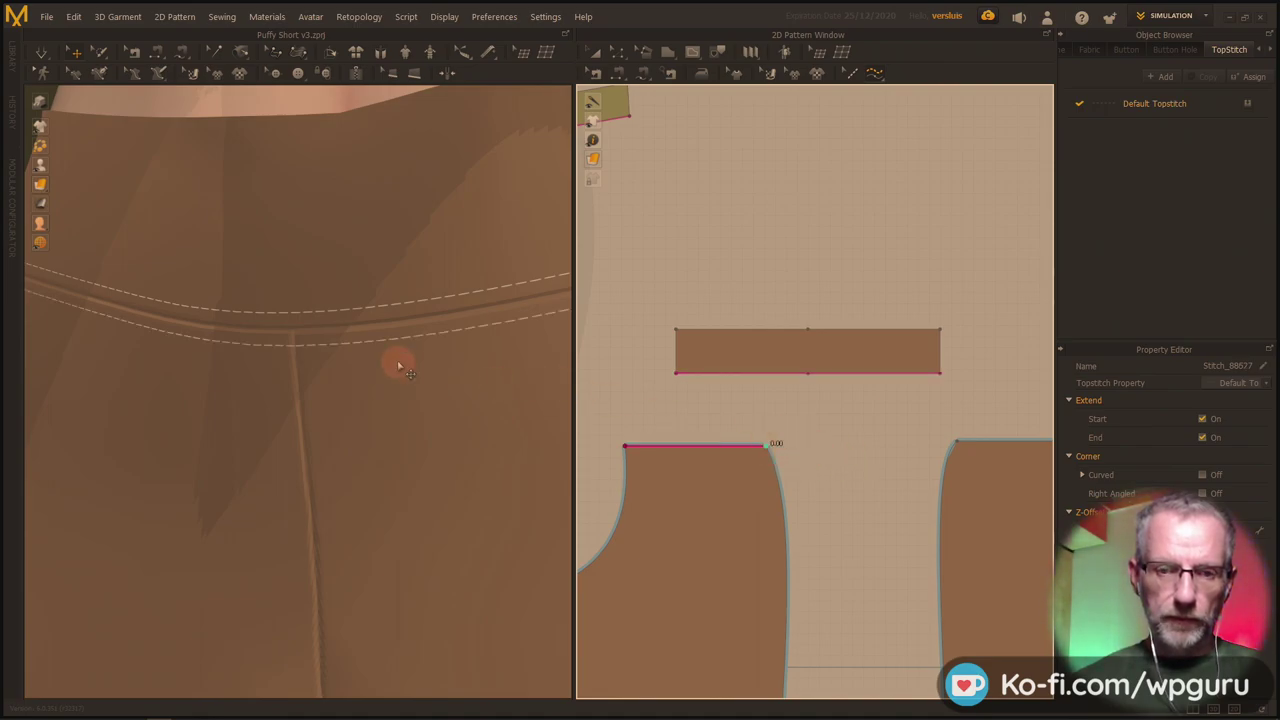
pyautogui.scroll(-6, 398, 363)
pyautogui.moveTo(446, 408); pyautogui.dragTo(246, 411, button='right')
pyautogui.moveTo(485, 415); pyautogui.dragTo(558, 422, button='right')
pyautogui.moveTo(392, 411); pyautogui.dragTo(334, 397, button='right')
# Free-topstitch the back leg panel's full top edge from side seam to center-back corner, and check the stitching up close.
pyautogui.moveTo(953, 487); pyautogui.dragTo(745, 480, button='right')
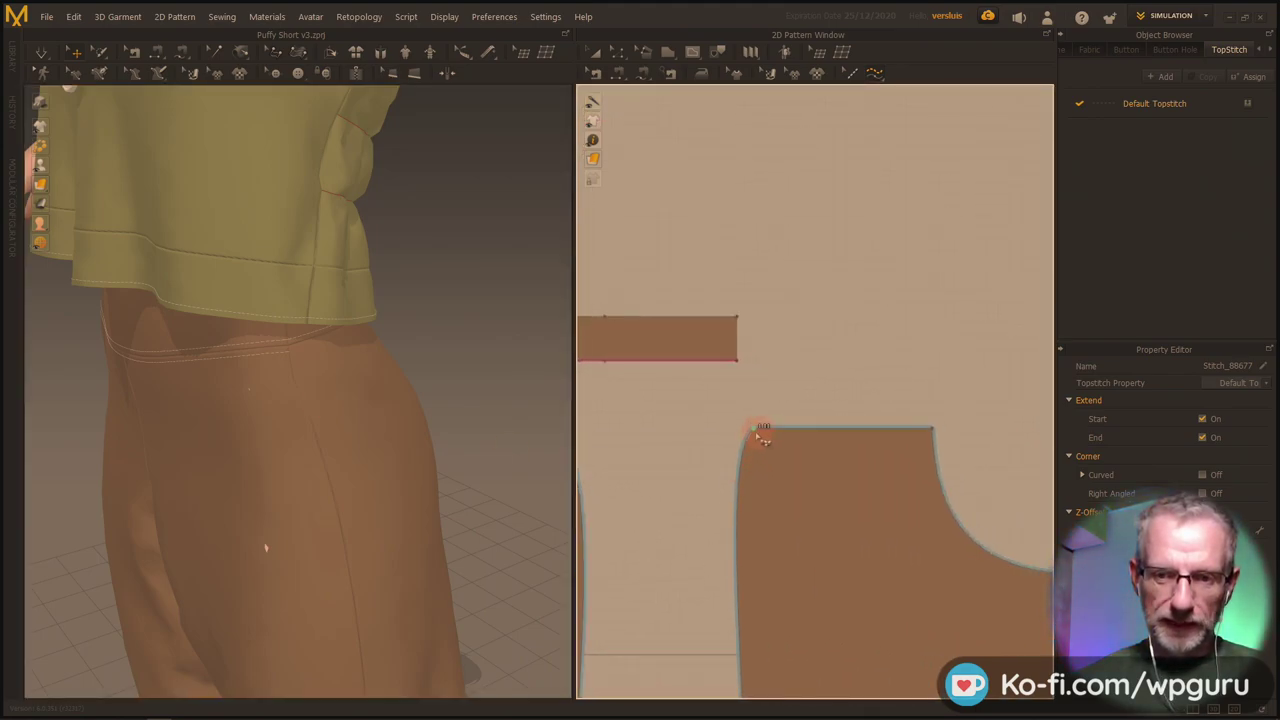
pyautogui.moveTo(758, 433); pyautogui.dragTo(845, 441)
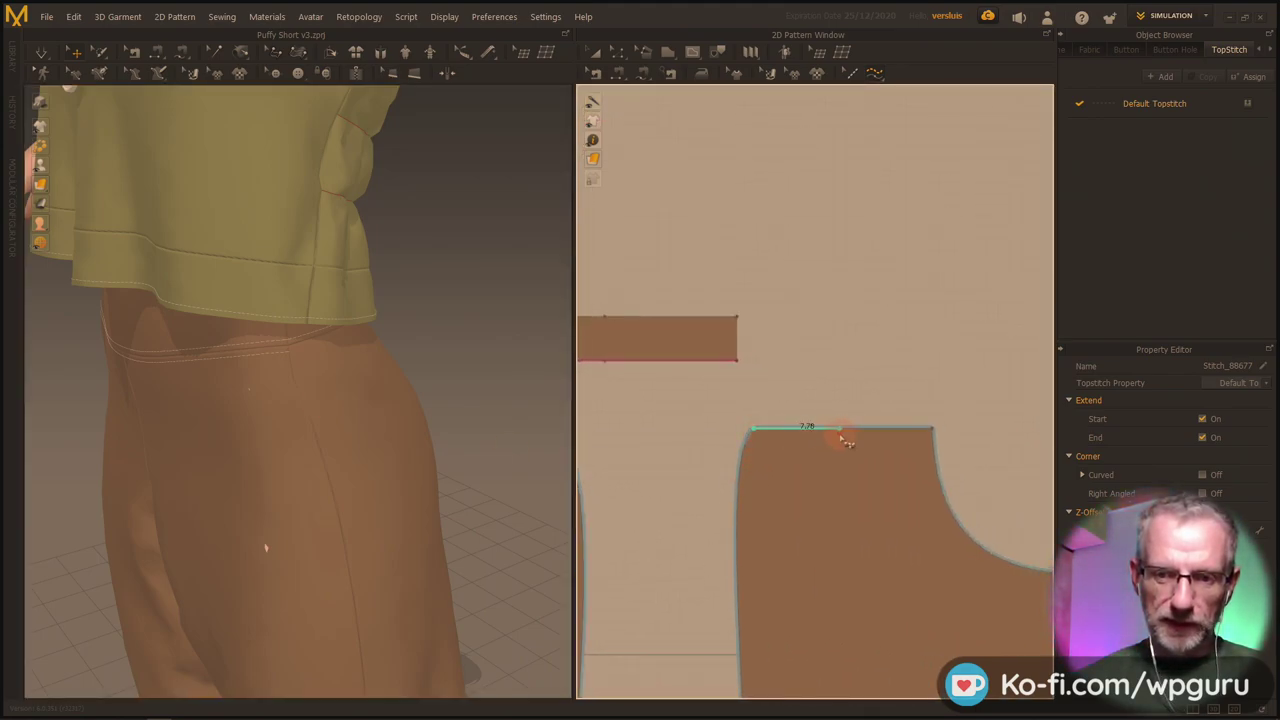
pyautogui.click(933, 435)
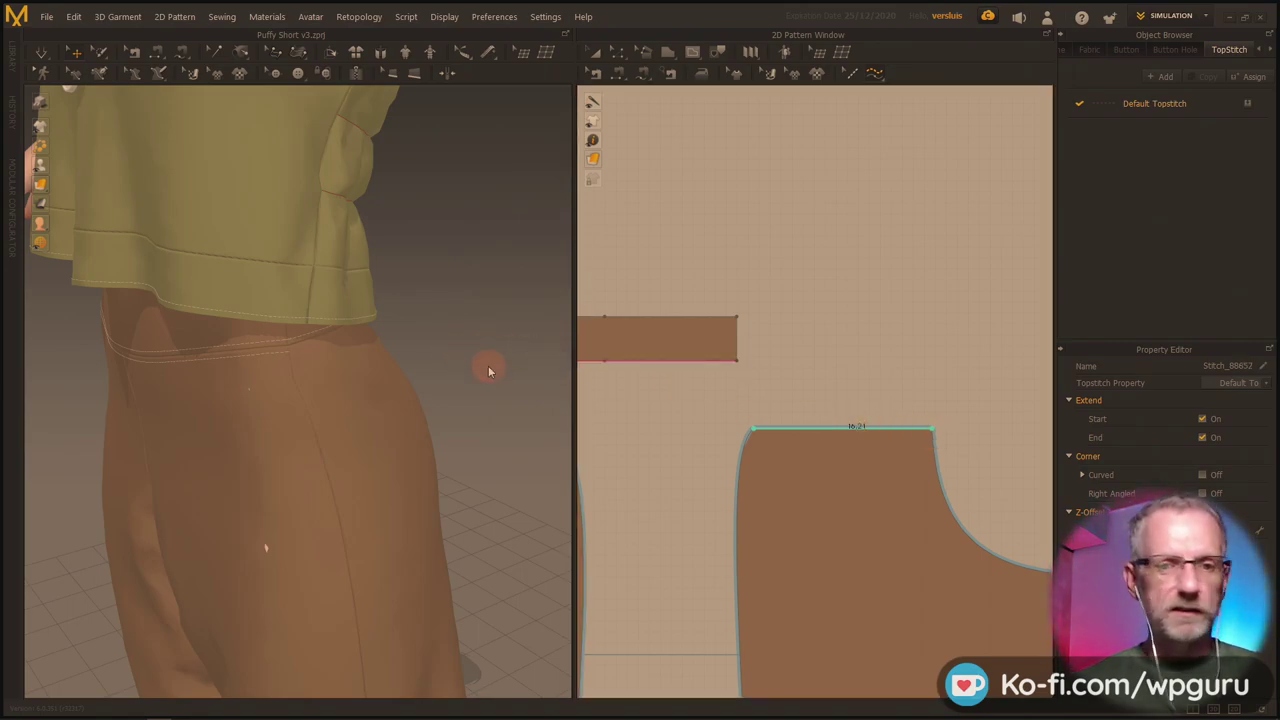
pyautogui.moveTo(432, 371); pyautogui.dragTo(120, 400, button='right')
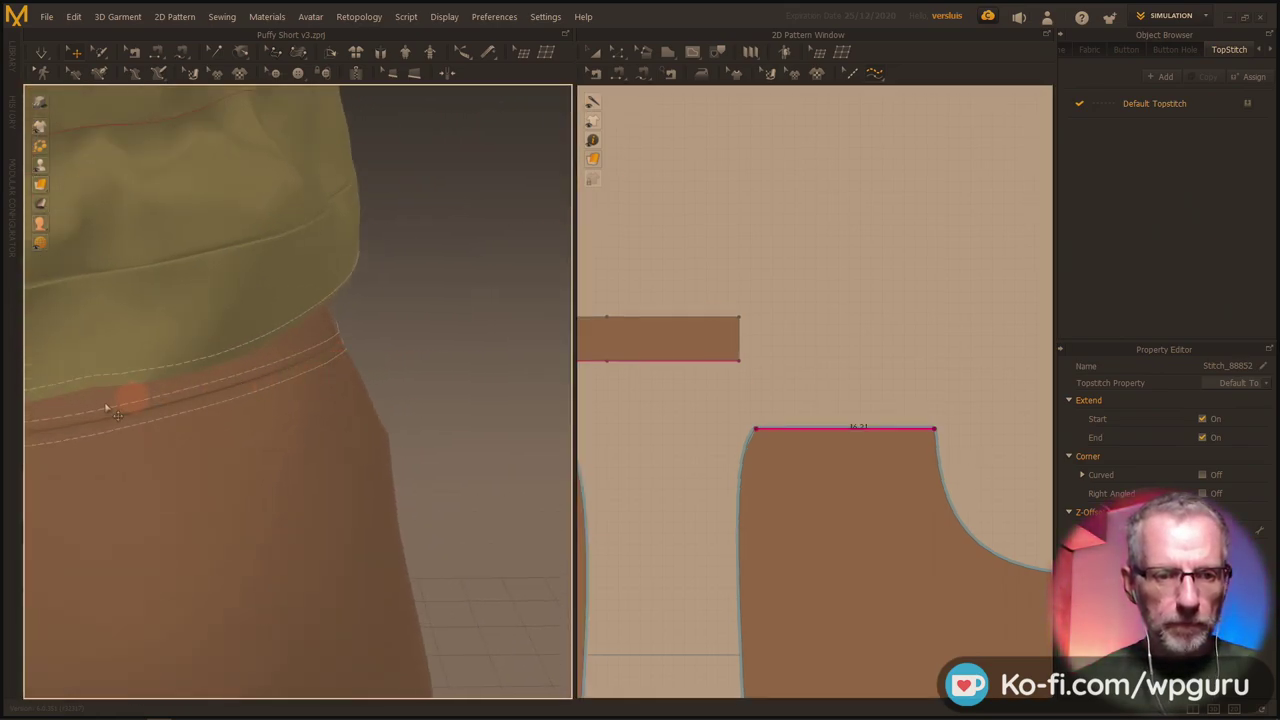
pyautogui.scroll(5, 237, 434)
pyautogui.scroll(4, 290, 435)
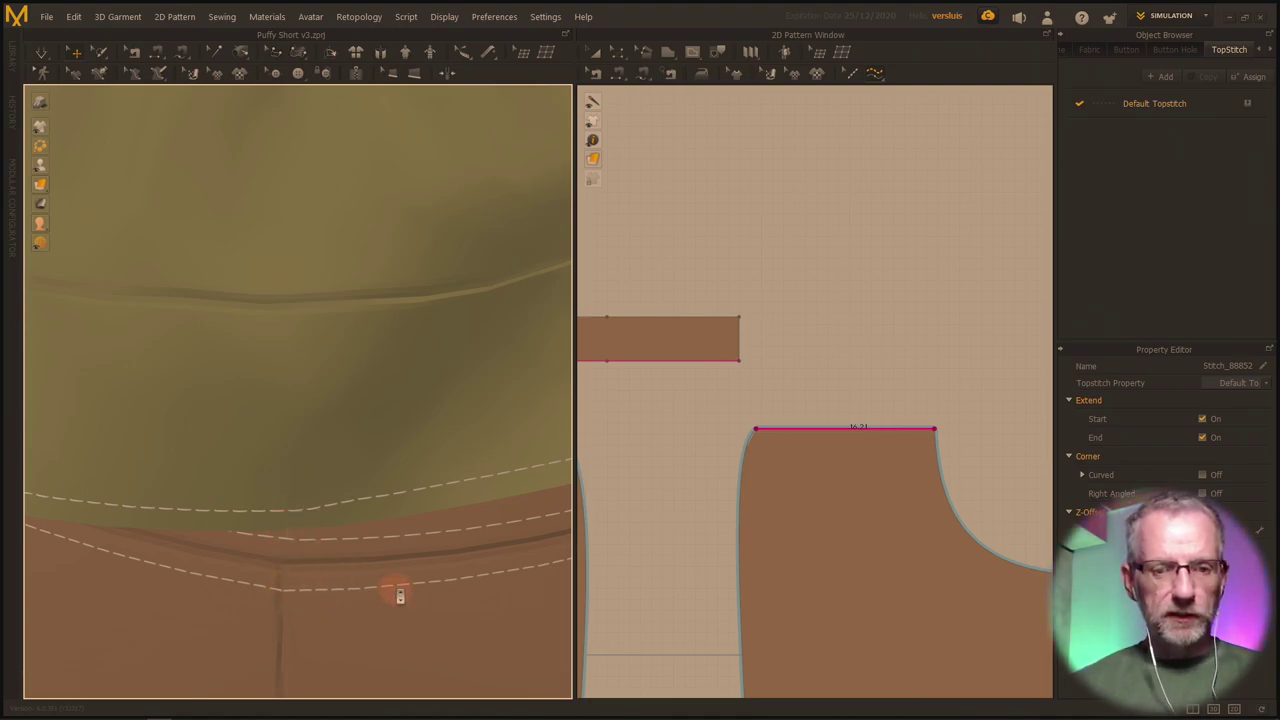
# Locate the front leg cuff's pattern piece and topstitch the front leg panel's full lower edge directly above it.
pyautogui.scroll(-5, 394, 591)
pyautogui.moveTo(455, 530); pyautogui.dragTo(252, 325, button='right')
pyautogui.moveTo(252, 325); pyautogui.dragTo(313, 208, button='middle')
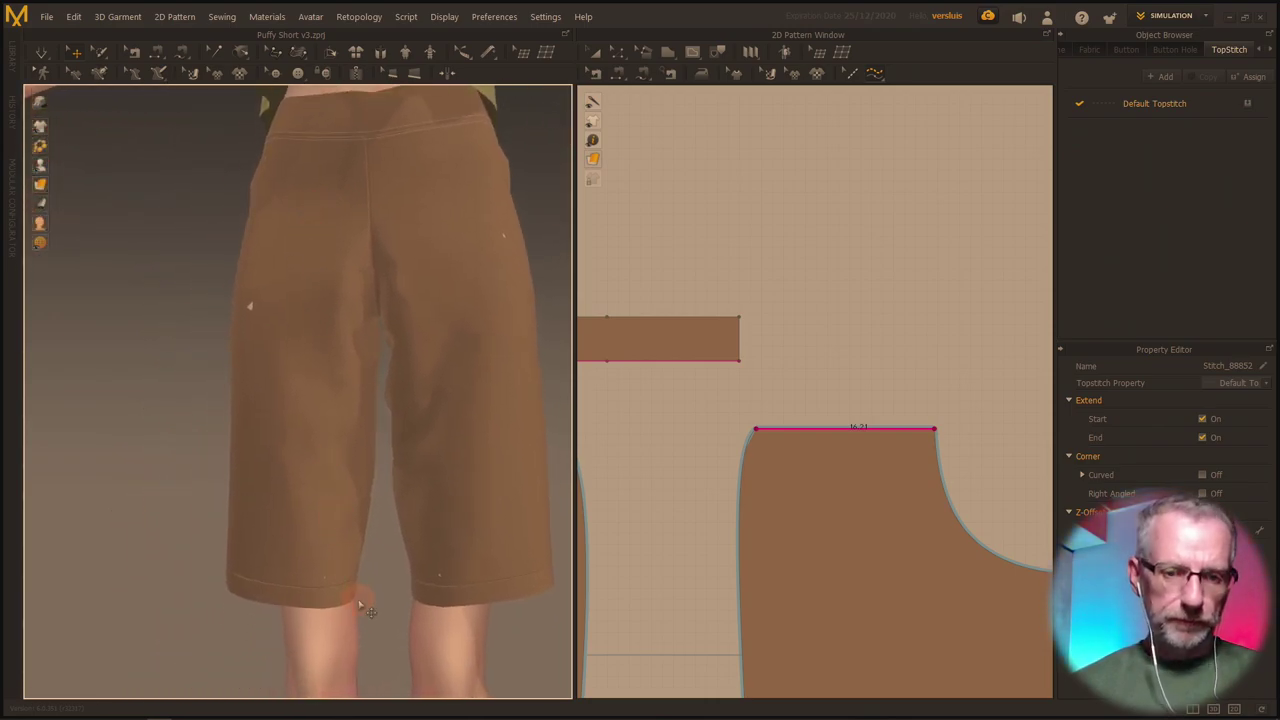
pyautogui.scroll(4, 363, 604)
pyautogui.moveTo(363, 604); pyautogui.dragTo(311, 413, button='middle')
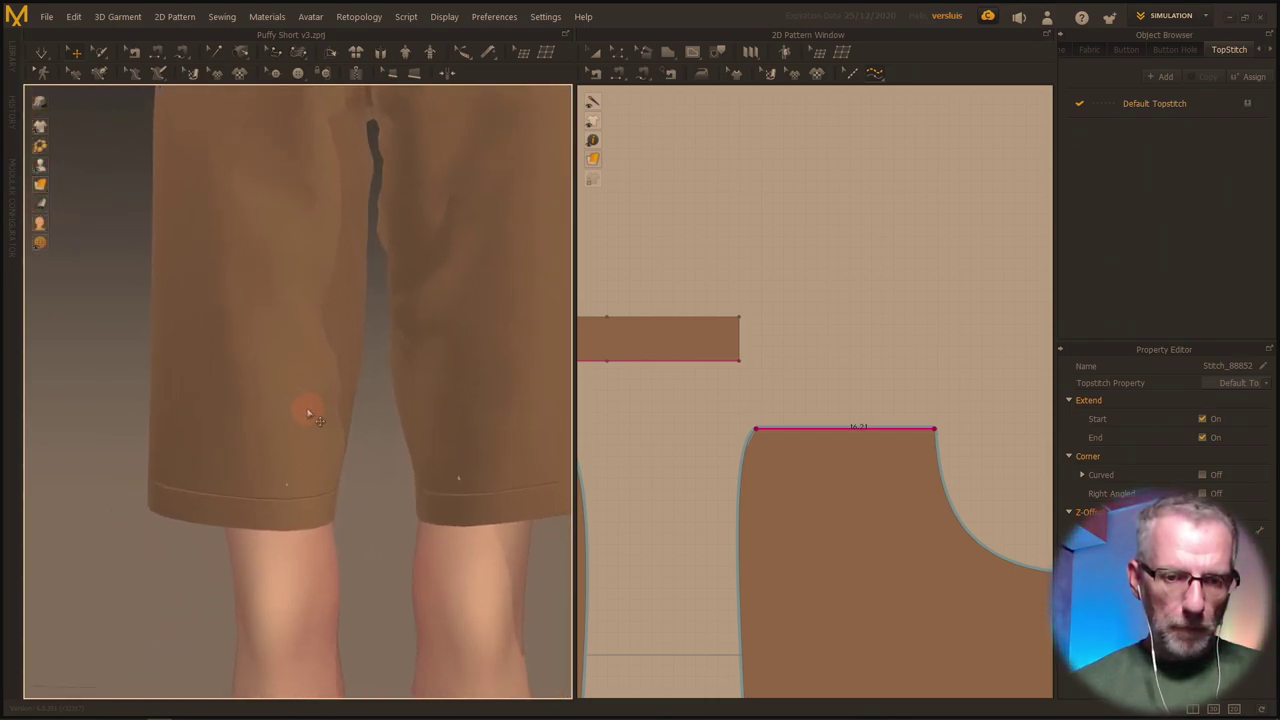
pyautogui.scroll(5, 308, 413)
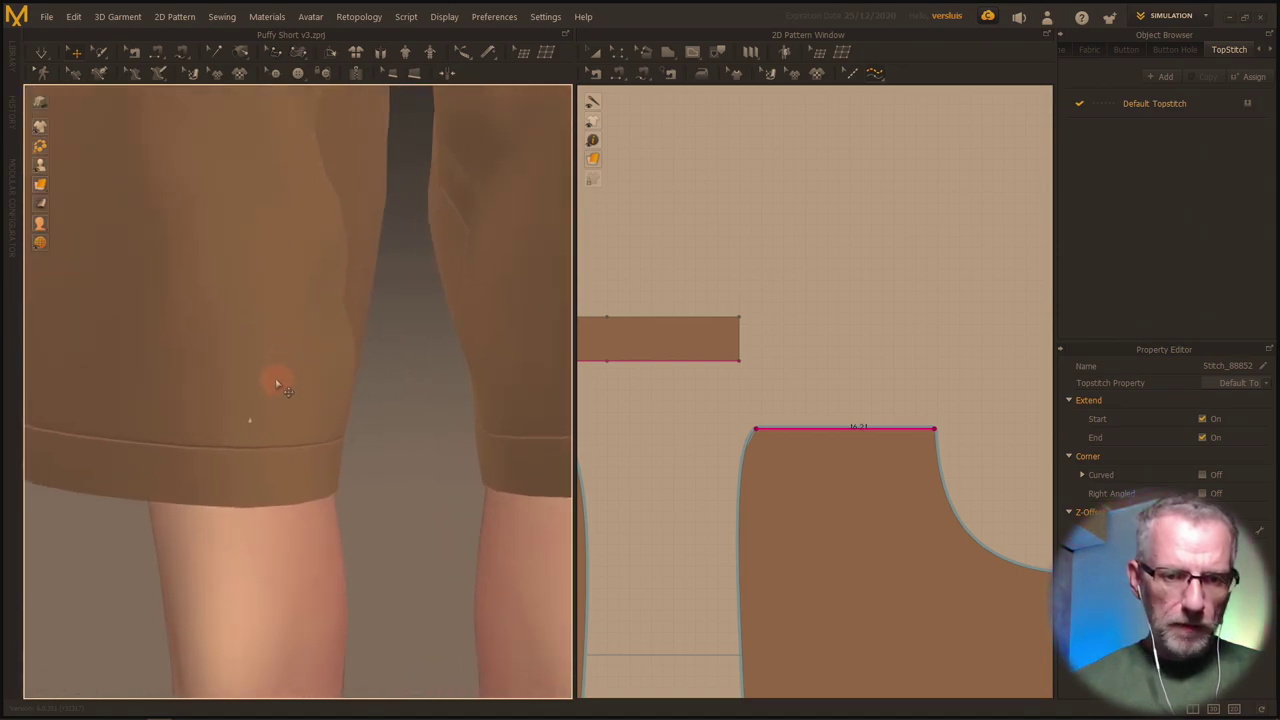
pyautogui.scroll(-4, 300, 372)
pyautogui.click(240, 434)
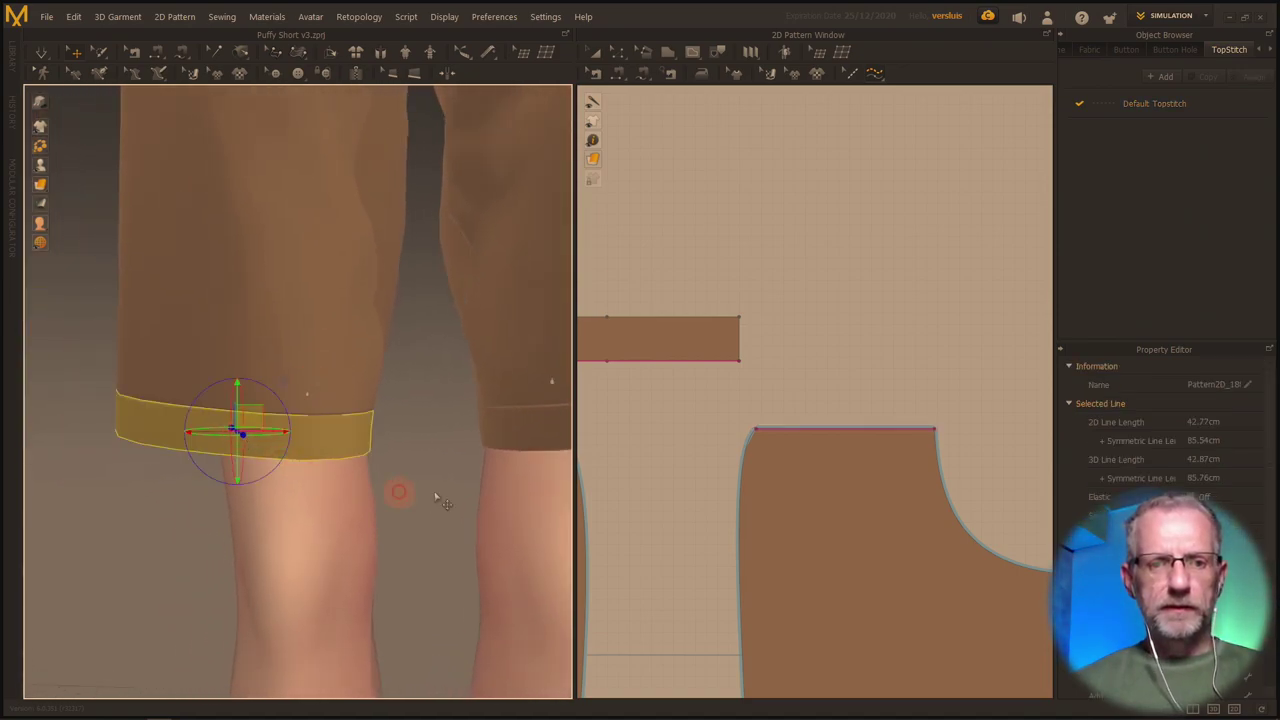
pyautogui.scroll(-5, 740, 520)
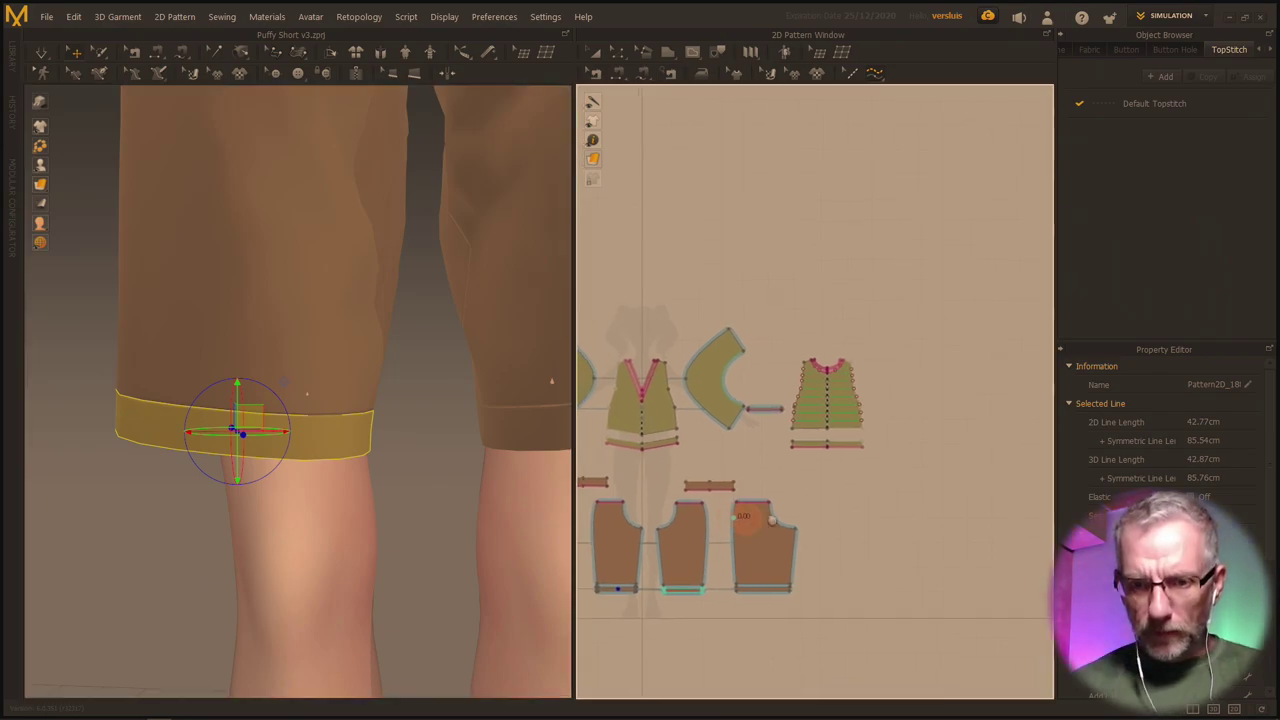
pyautogui.scroll(1, 918, 477)
pyautogui.moveTo(918, 477); pyautogui.dragTo(914, 478, button='middle')
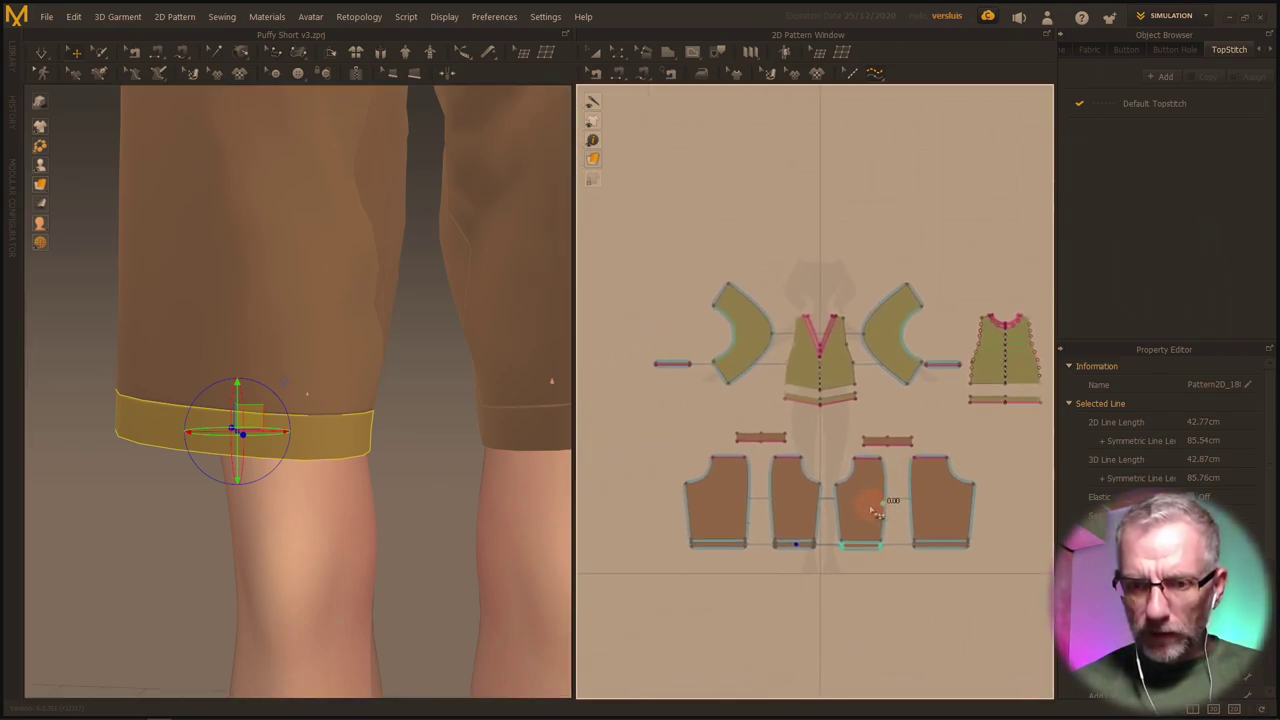
pyautogui.scroll(8, 778, 571)
pyautogui.moveTo(827, 577); pyautogui.dragTo(1058, 603, button='middle')
pyautogui.moveTo(893, 549); pyautogui.dragTo(500, 523, button='middle')
pyautogui.scroll(-1, 477, 532)
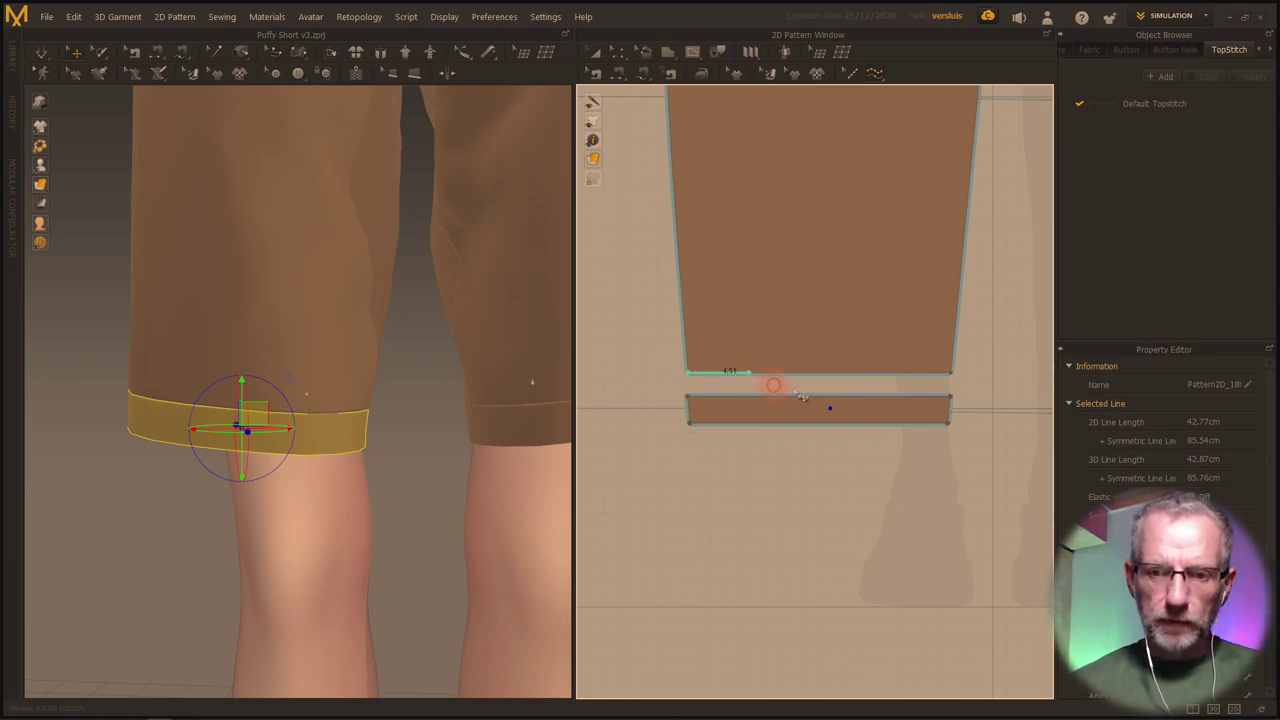
pyautogui.click(956, 384)
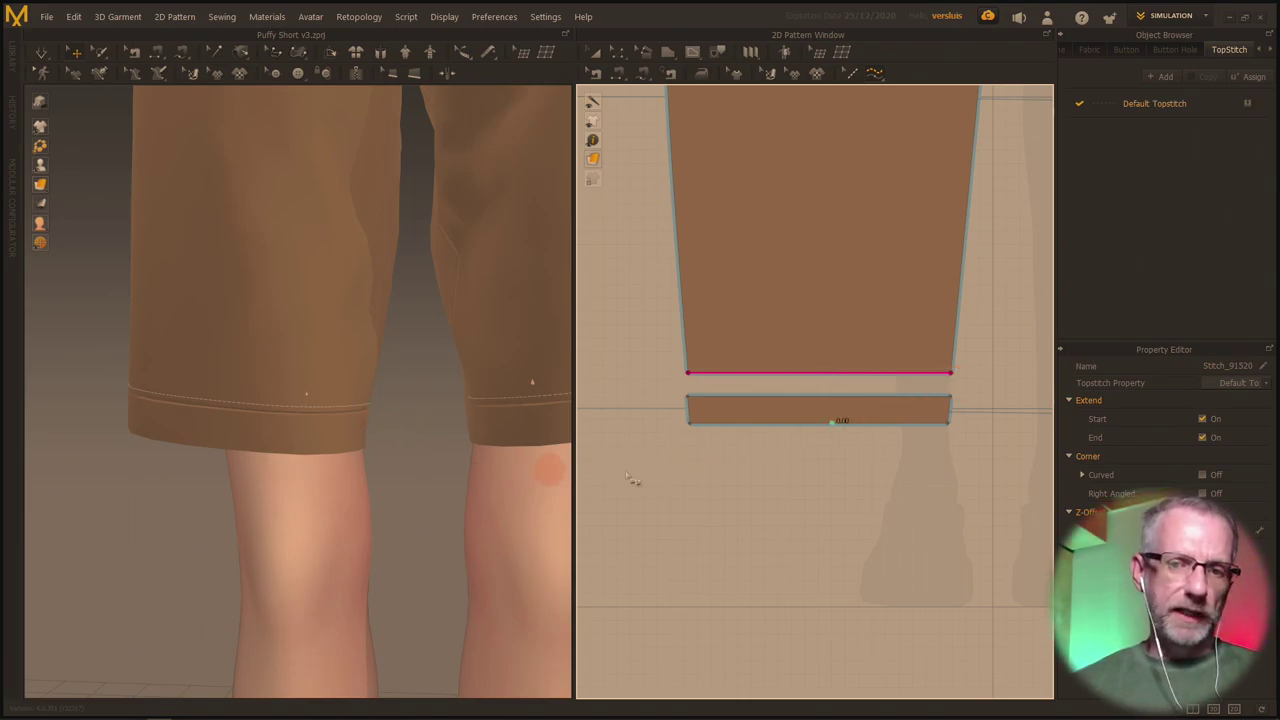
# Topstitch the back leg panel's full lower edge, directly above its cuff.
pyautogui.scroll(-3, 698, 518)
pyautogui.scroll(2, 904, 527)
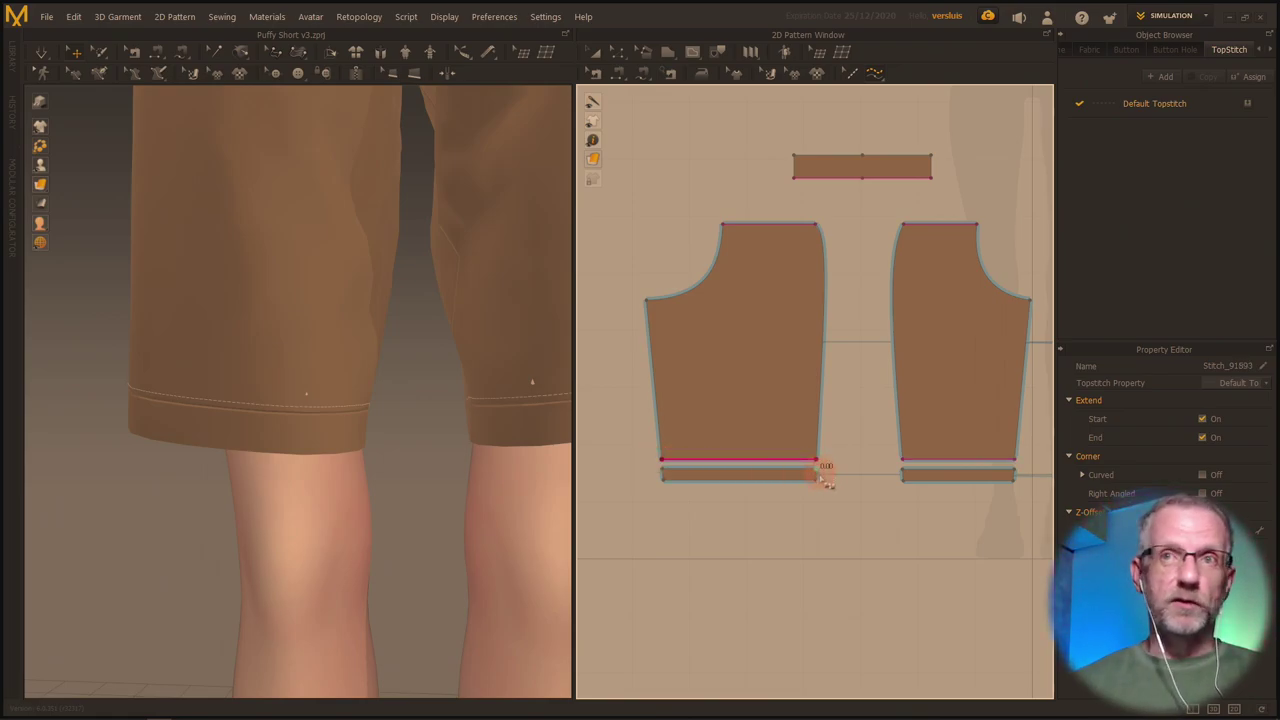
pyautogui.scroll(1, 947, 552)
pyautogui.moveTo(947, 552); pyautogui.dragTo(589, 542, button='middle')
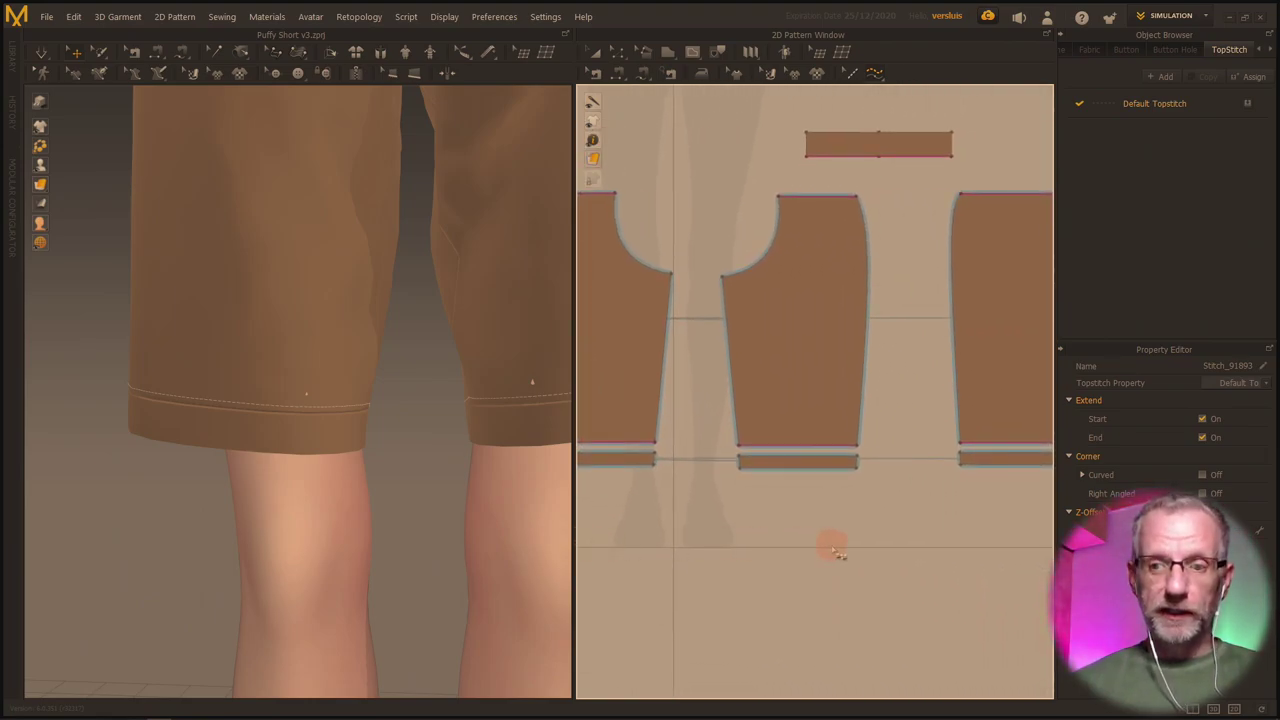
# Examine the topstitching at the shorts' hems and waistband from several angles, ending with the whole outfit.
pyautogui.scroll(-3, 421, 489)
pyautogui.moveTo(420, 489); pyautogui.dragTo(374, 493, button='right')
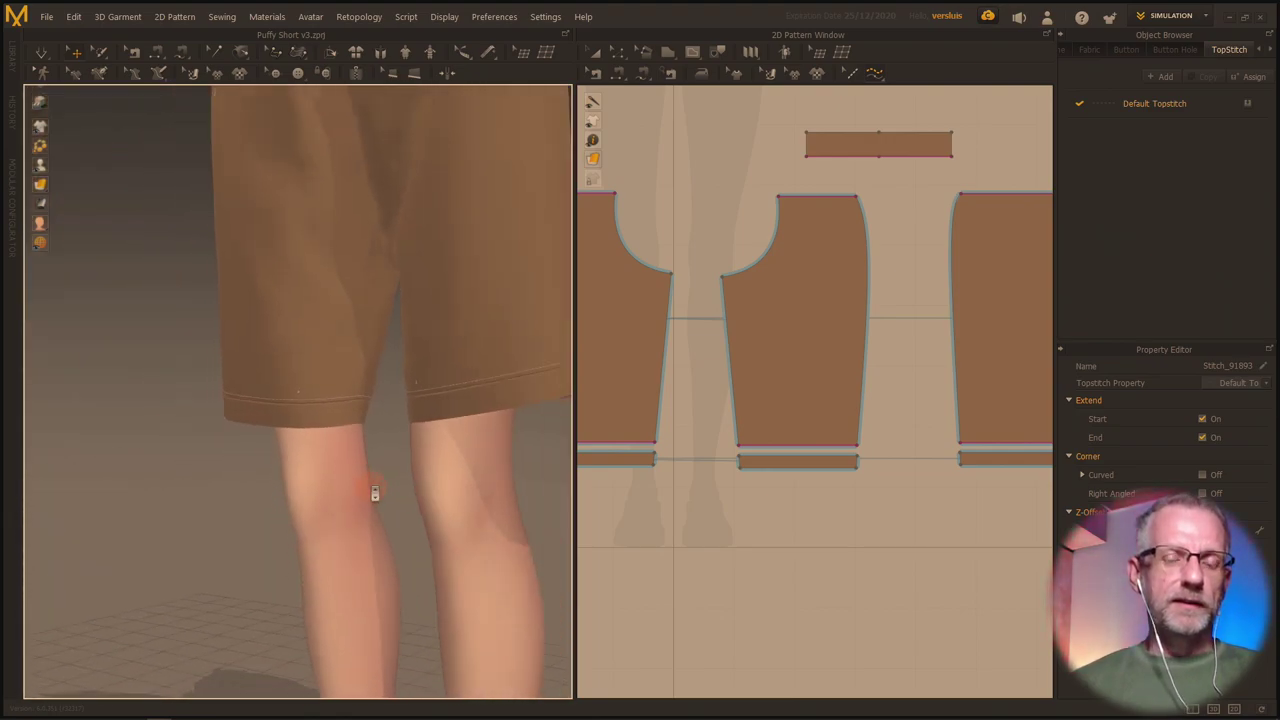
pyautogui.scroll(-5, 373, 492)
pyautogui.moveTo(383, 413); pyautogui.dragTo(366, 598, button='middle')
pyautogui.moveTo(418, 470); pyautogui.dragTo(455, 467, button='middle')
pyautogui.scroll(2, 423, 540)
pyautogui.scroll(3, 406, 549)
pyautogui.scroll(4, 343, 517)
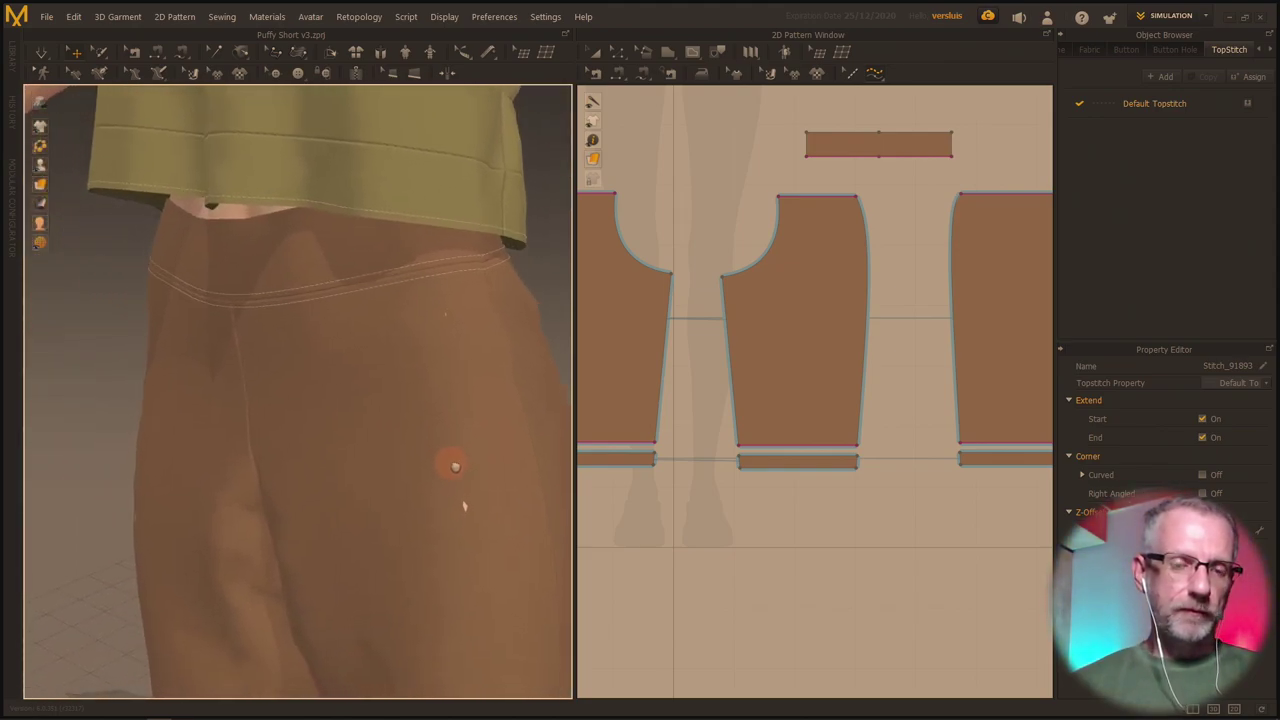
pyautogui.moveTo(464, 506); pyautogui.dragTo(390, 421, button='right')
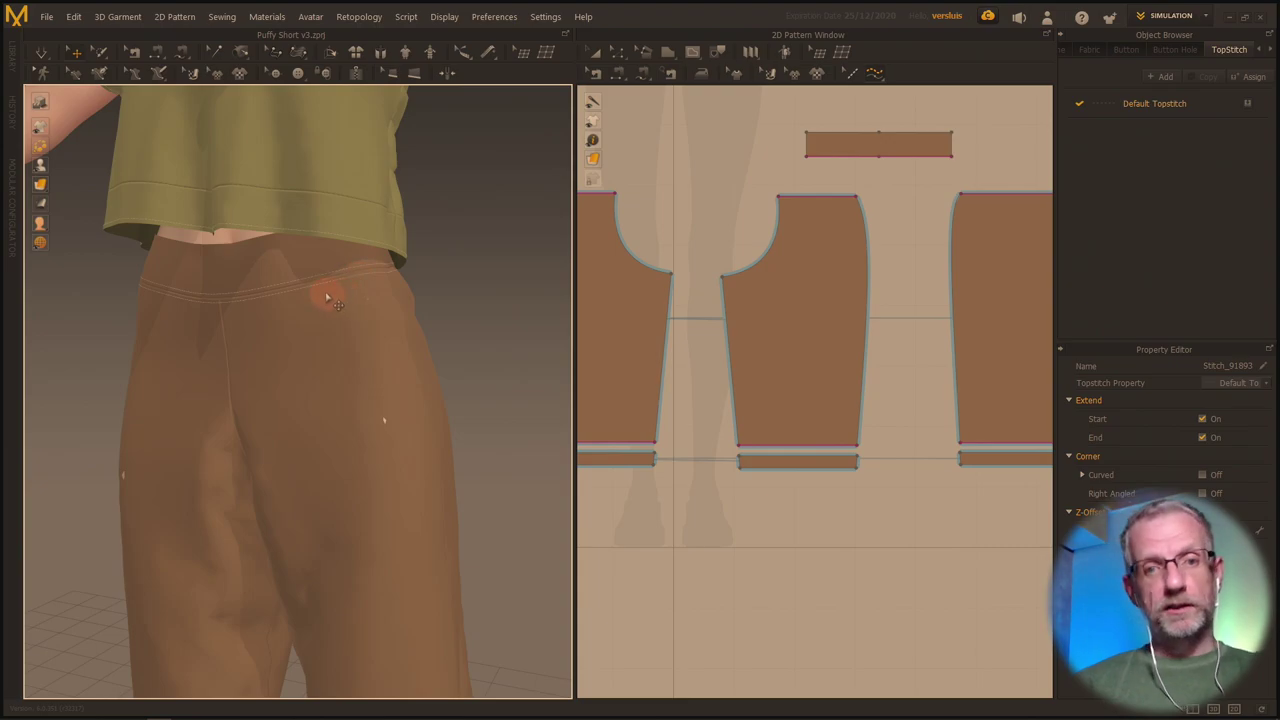
pyautogui.moveTo(354, 400); pyautogui.dragTo(352, 355, button='right')
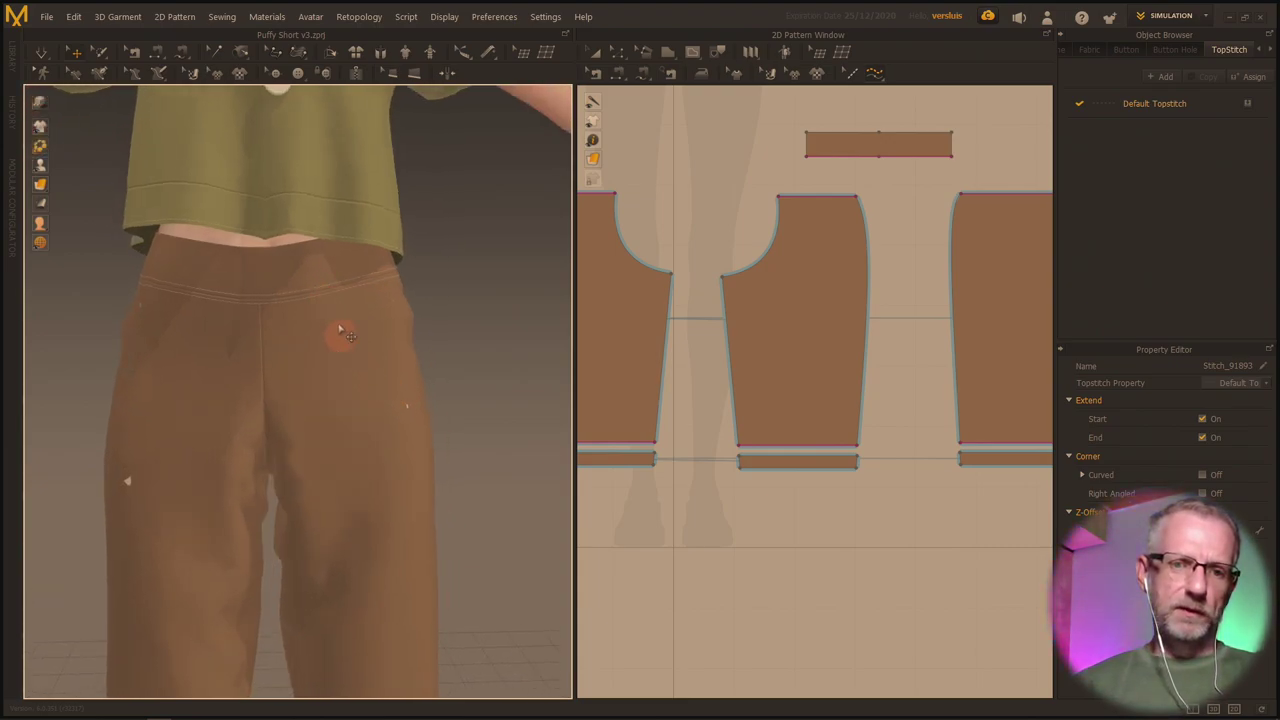
pyautogui.moveTo(351, 302); pyautogui.dragTo(320, 302, button='right')
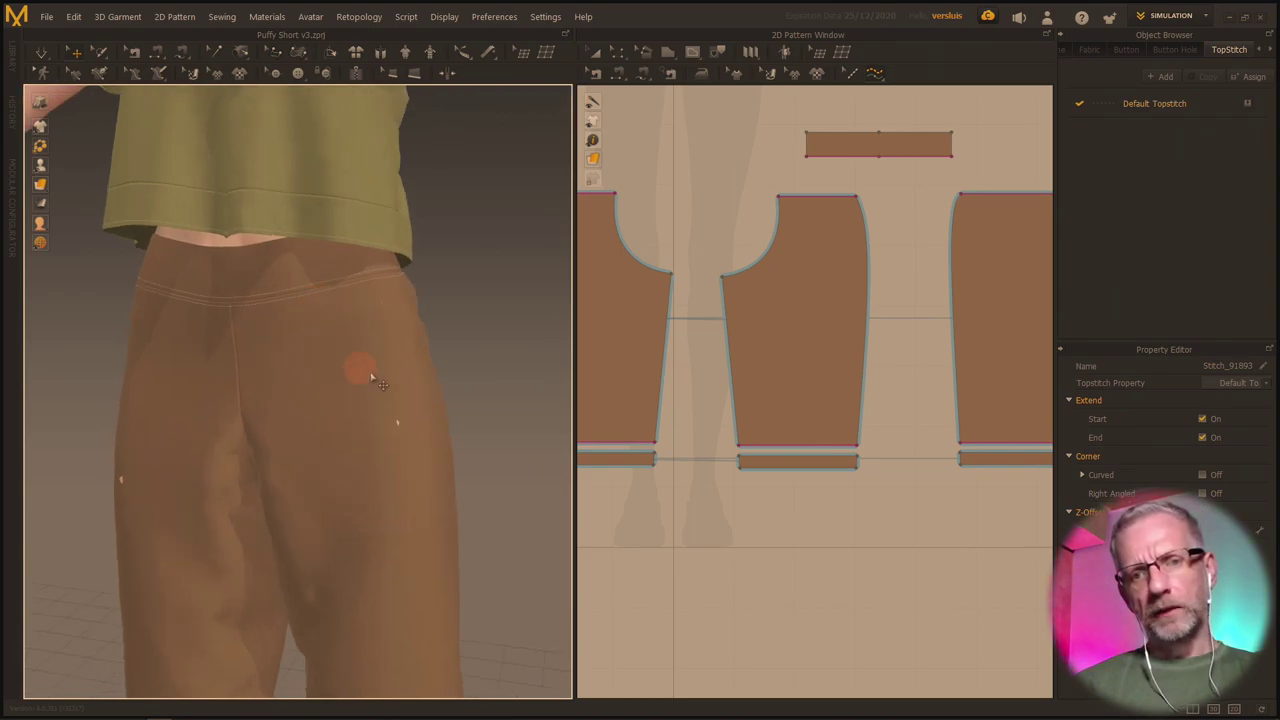
pyautogui.moveTo(389, 384); pyautogui.dragTo(349, 390, button='right')
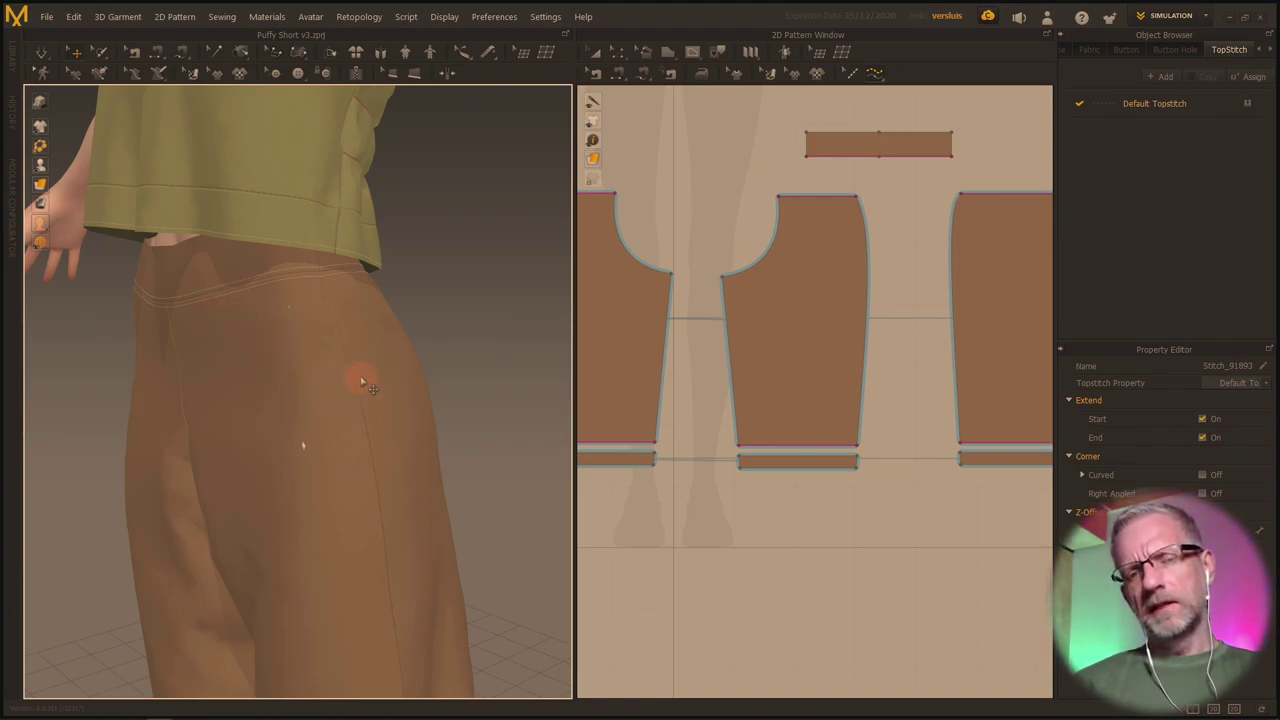
pyautogui.moveTo(285, 378); pyautogui.dragTo(357, 403, button='right')
pyautogui.scroll(-5, 313, 398)
pyautogui.scroll(-2, 357, 403)
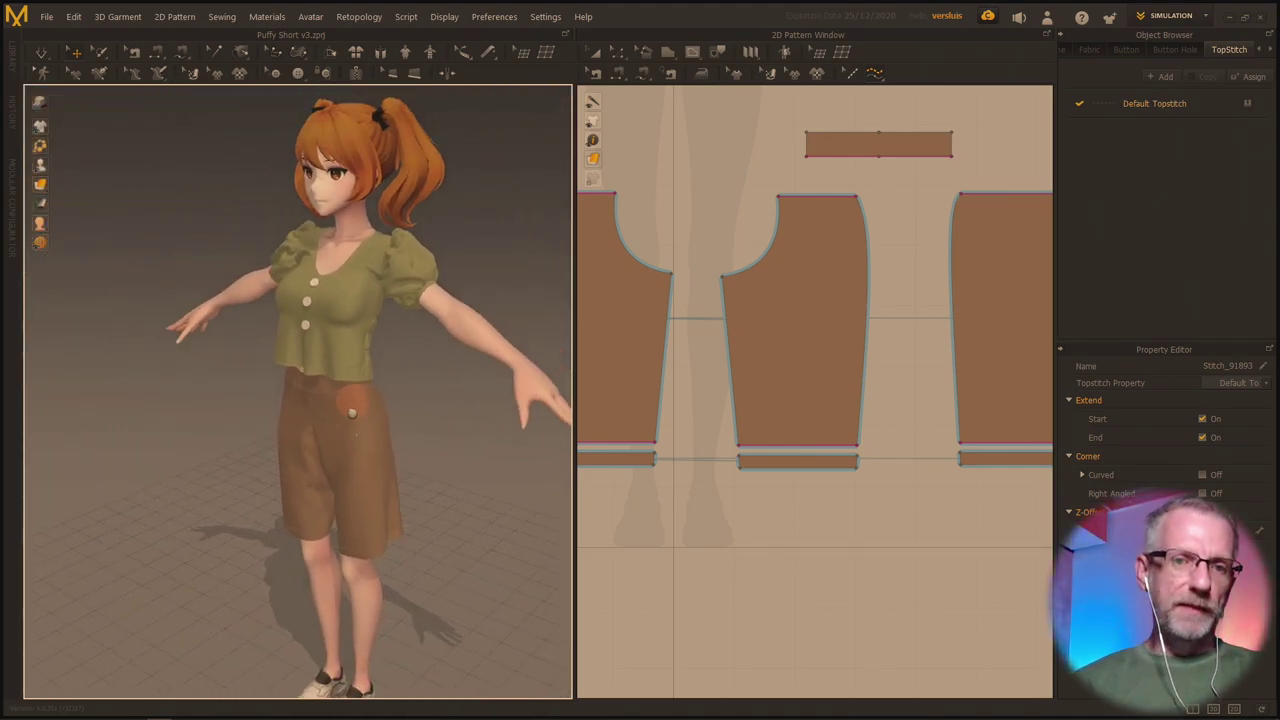
# Try the Parallel thread type on the Default Button and inspect the top's buttons up close.
pyautogui.scroll(6, 323, 447)
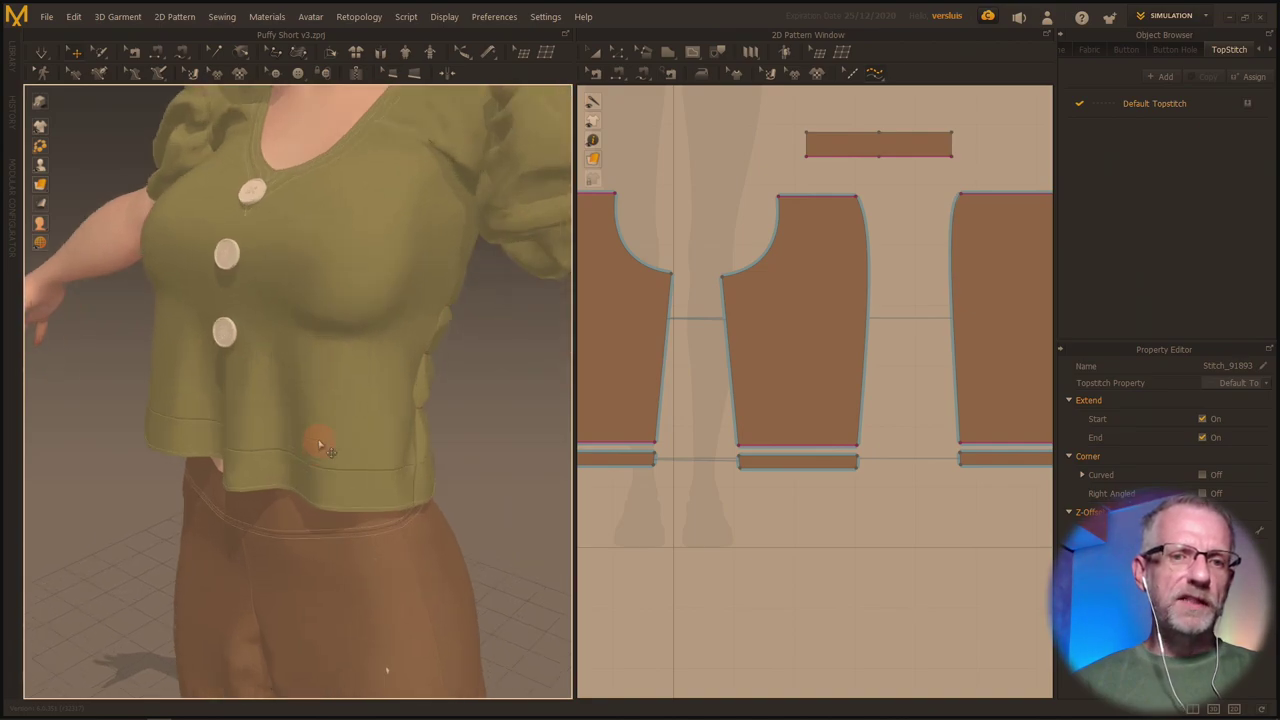
pyautogui.moveTo(323, 447); pyautogui.dragTo(350, 540, button='middle')
pyautogui.click(1126, 49)
pyautogui.click(1184, 106)
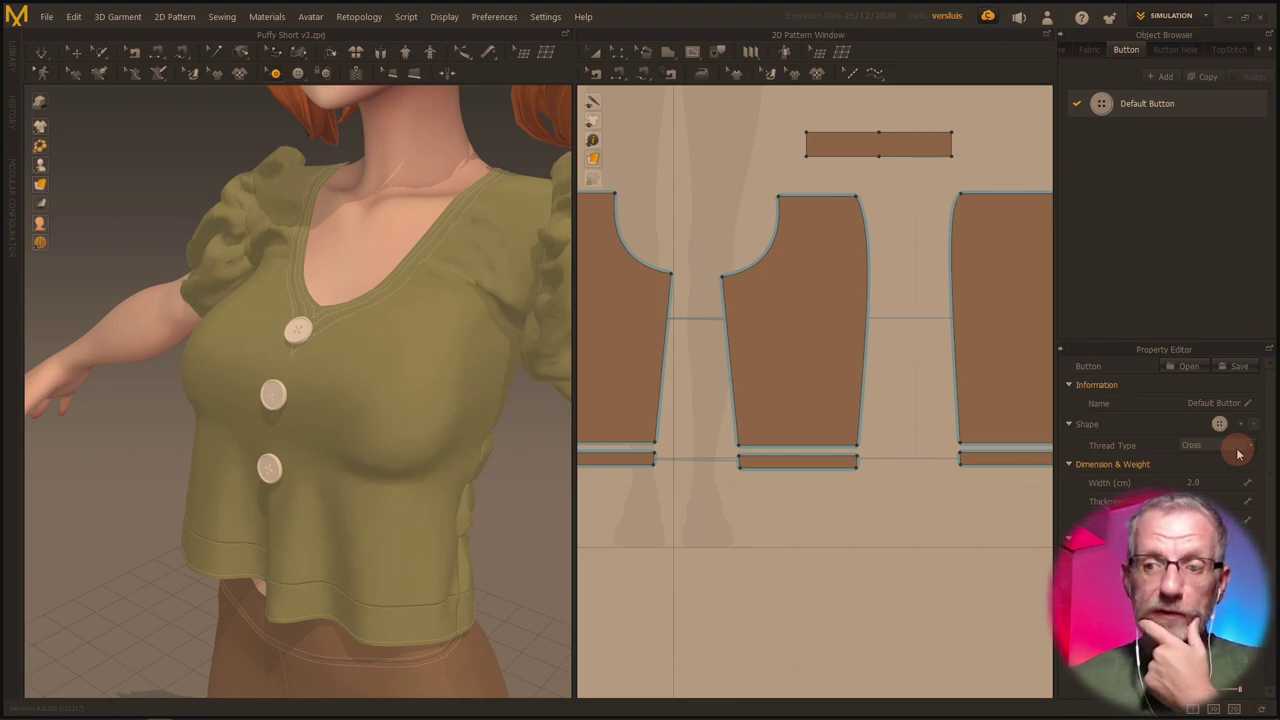
pyautogui.press('Escape')
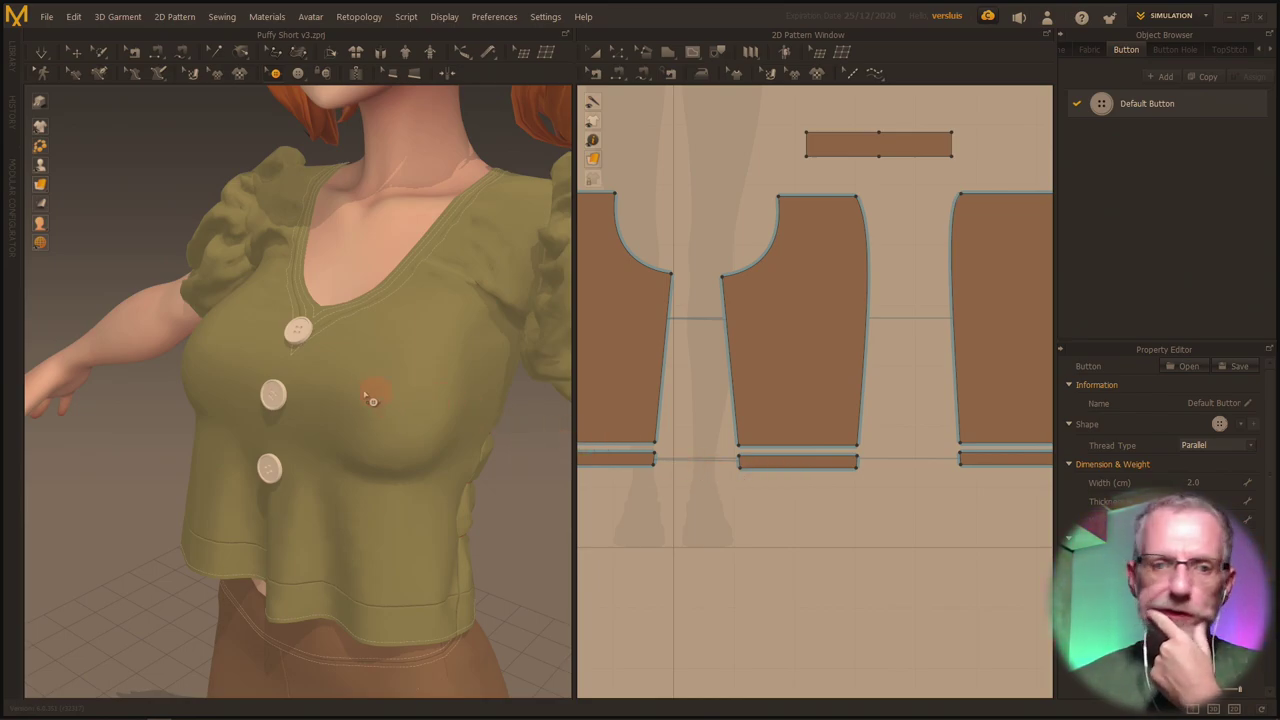
pyautogui.scroll(2, 334, 385)
pyautogui.scroll(4, 334, 385)
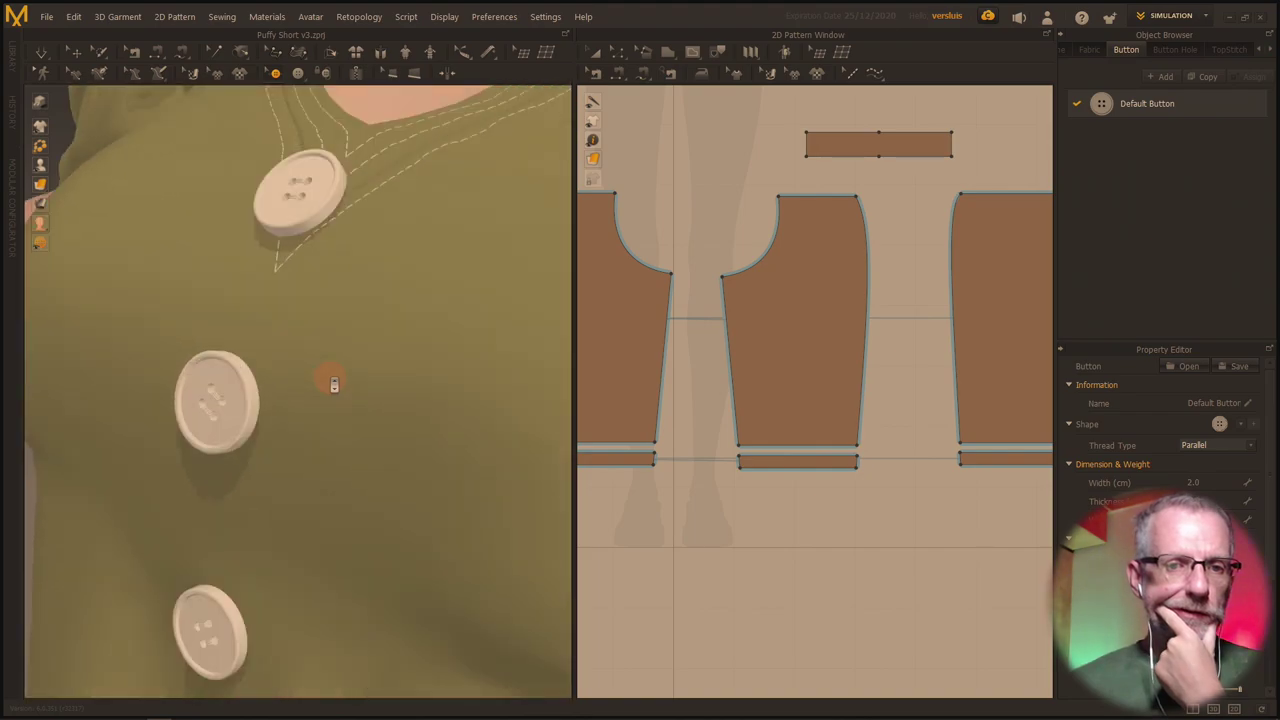
pyautogui.moveTo(334, 385)
pyautogui.mouseDown(button='right')
pyautogui.moveTo(361, 375)
pyautogui.moveTo(343, 372)
pyautogui.moveTo(334, 407)
pyautogui.mouseUp(button='right')
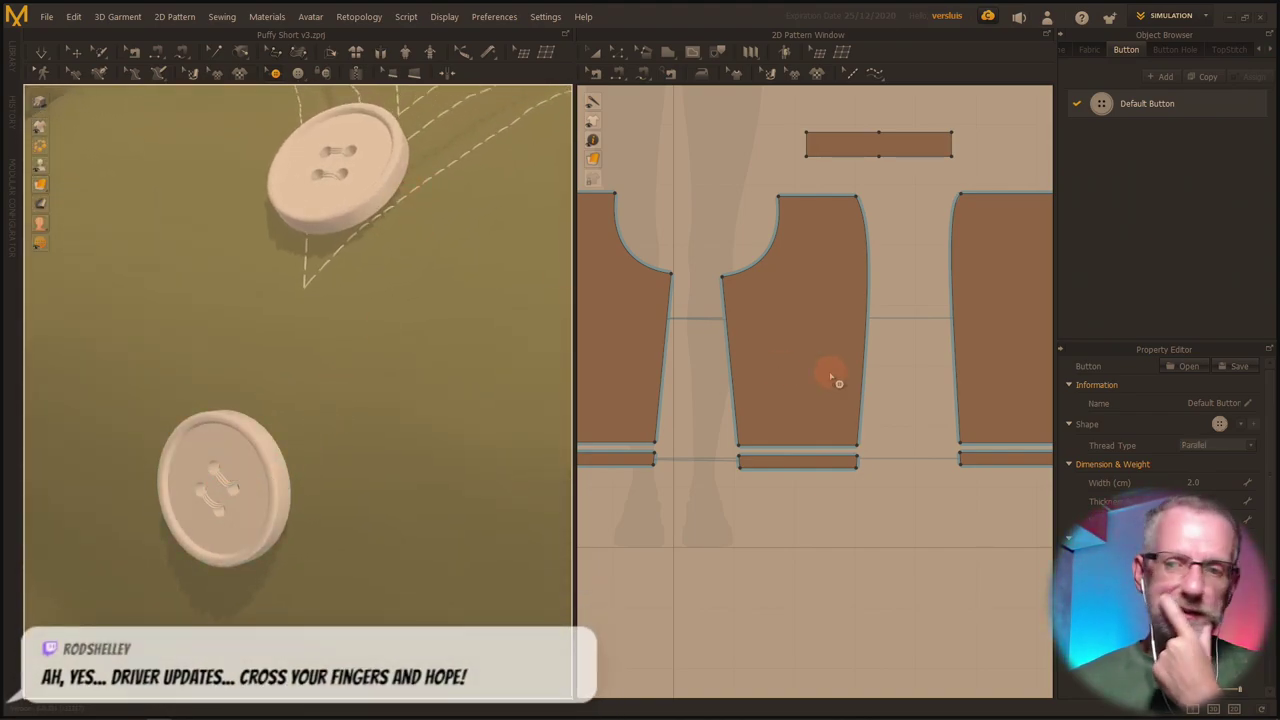
# Set the Default Button's thread type to Cross.
pyautogui.click(1221, 446)
pyautogui.click(1220, 456)
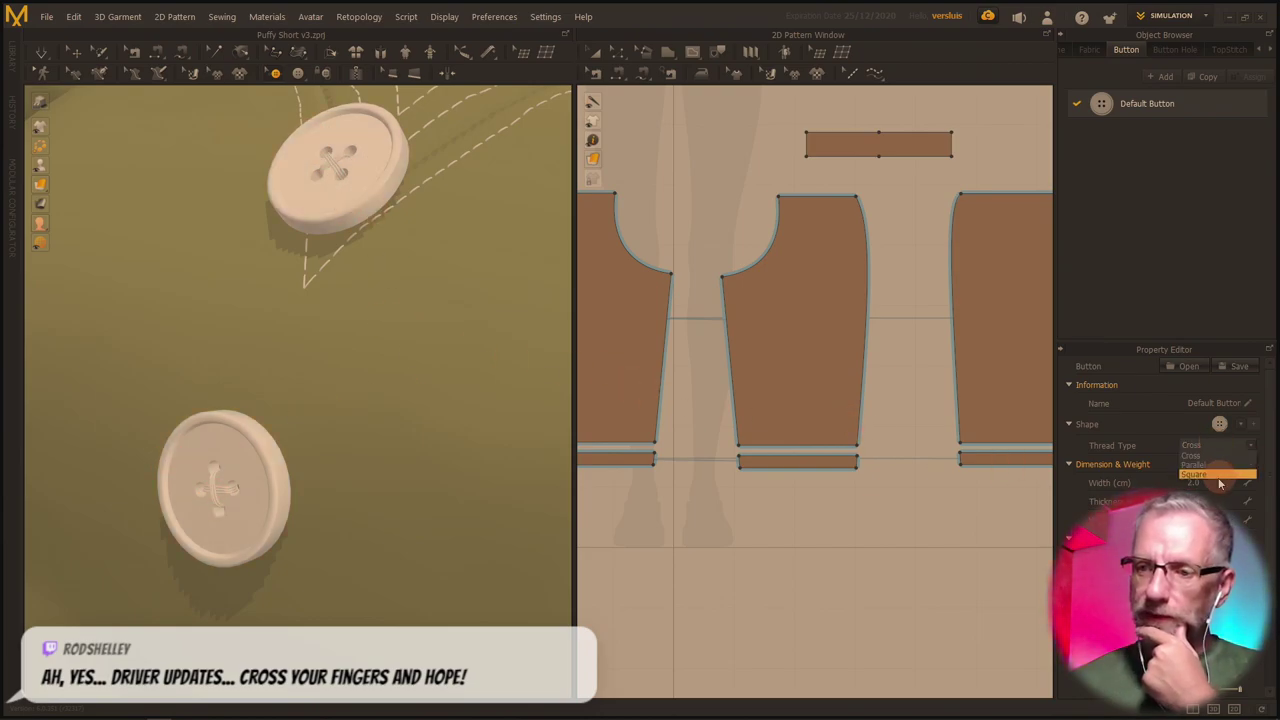
# Try the Square thread type on the Default Button, and return it to Cross.
pyautogui.click(1219, 482)
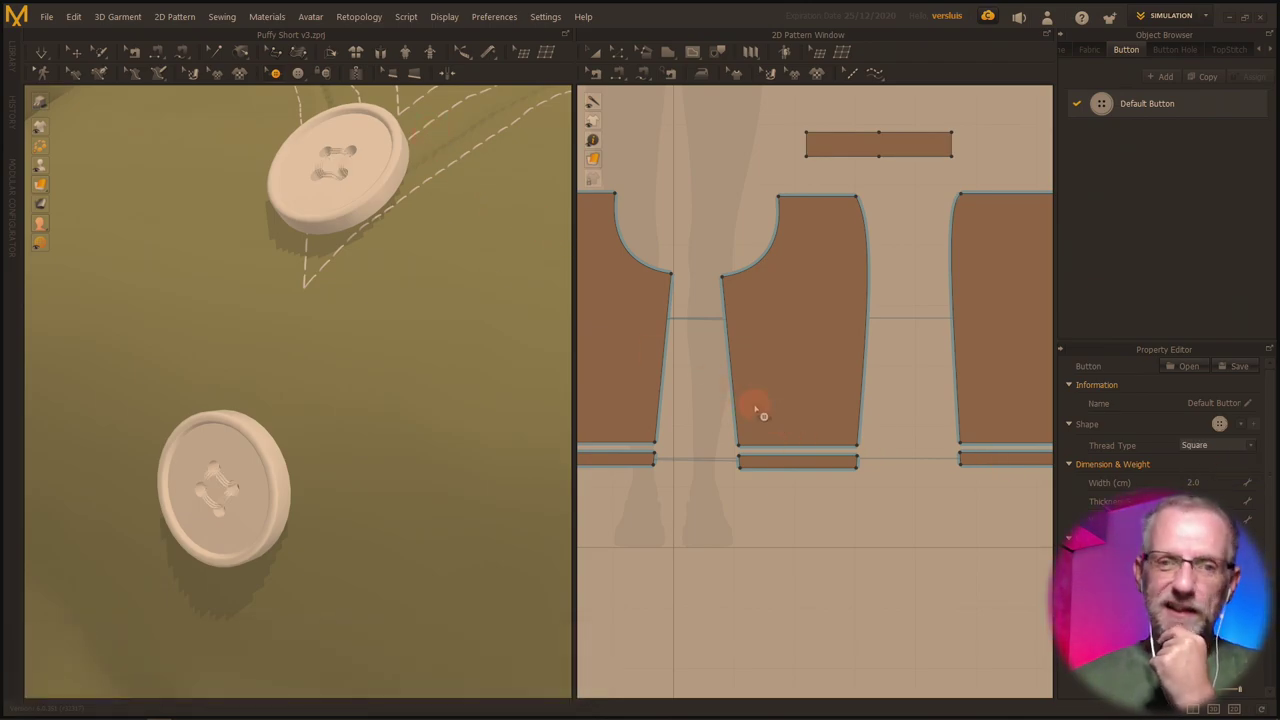
pyautogui.click(1218, 447)
pyautogui.click(1222, 462)
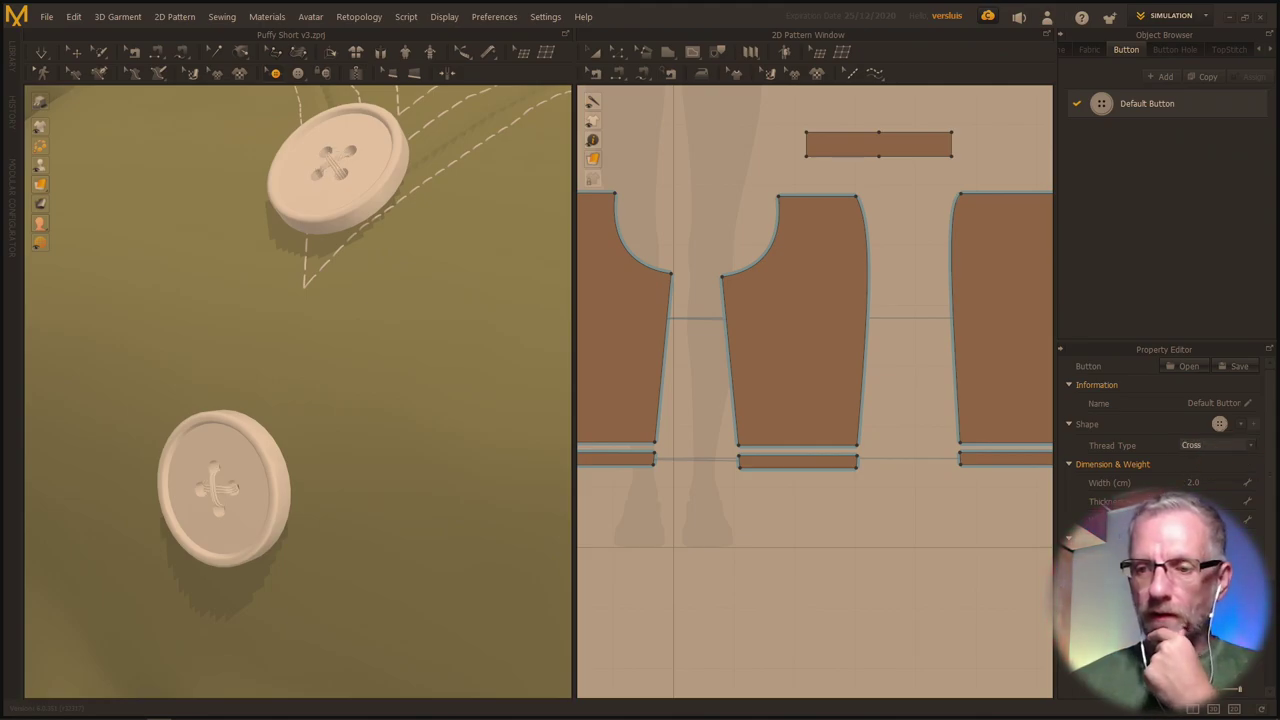
# Set the Default Button's material type to Metal and switch the 3D view to high-quality rendering.
pyautogui.scroll(-2, 1220, 460)
pyautogui.scroll(-2, 1153, 490)
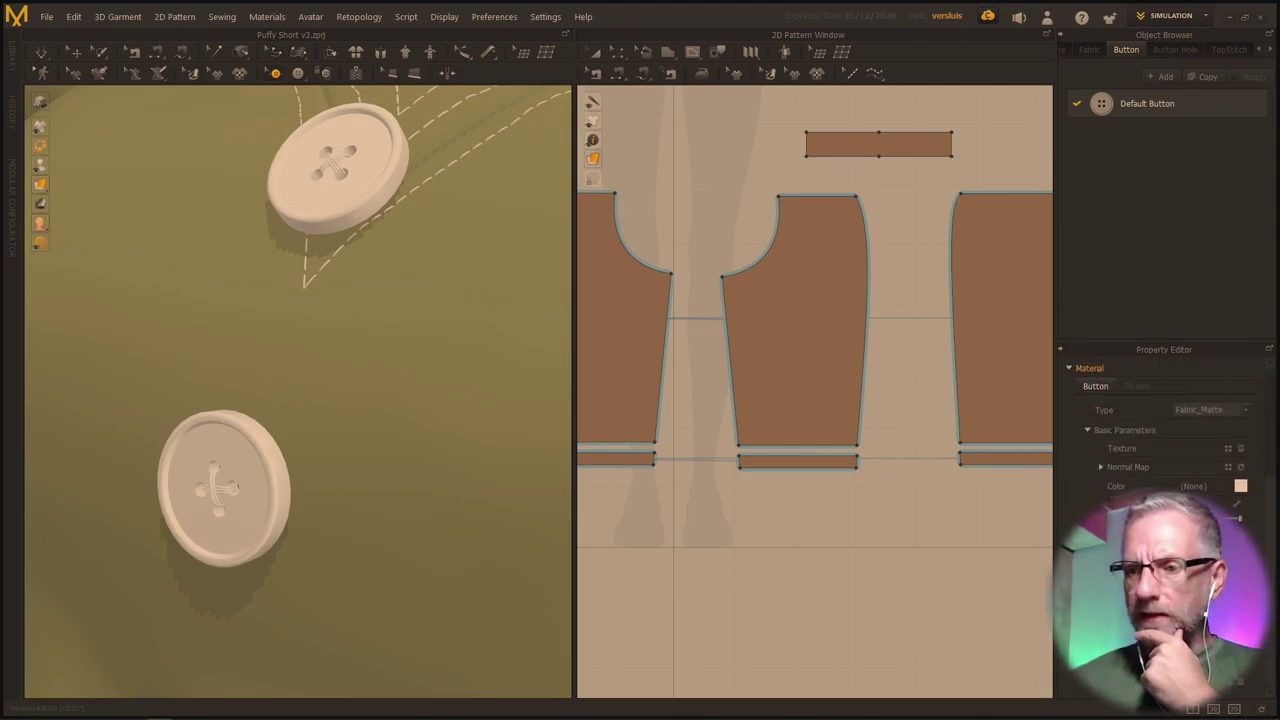
pyautogui.click(1225, 411)
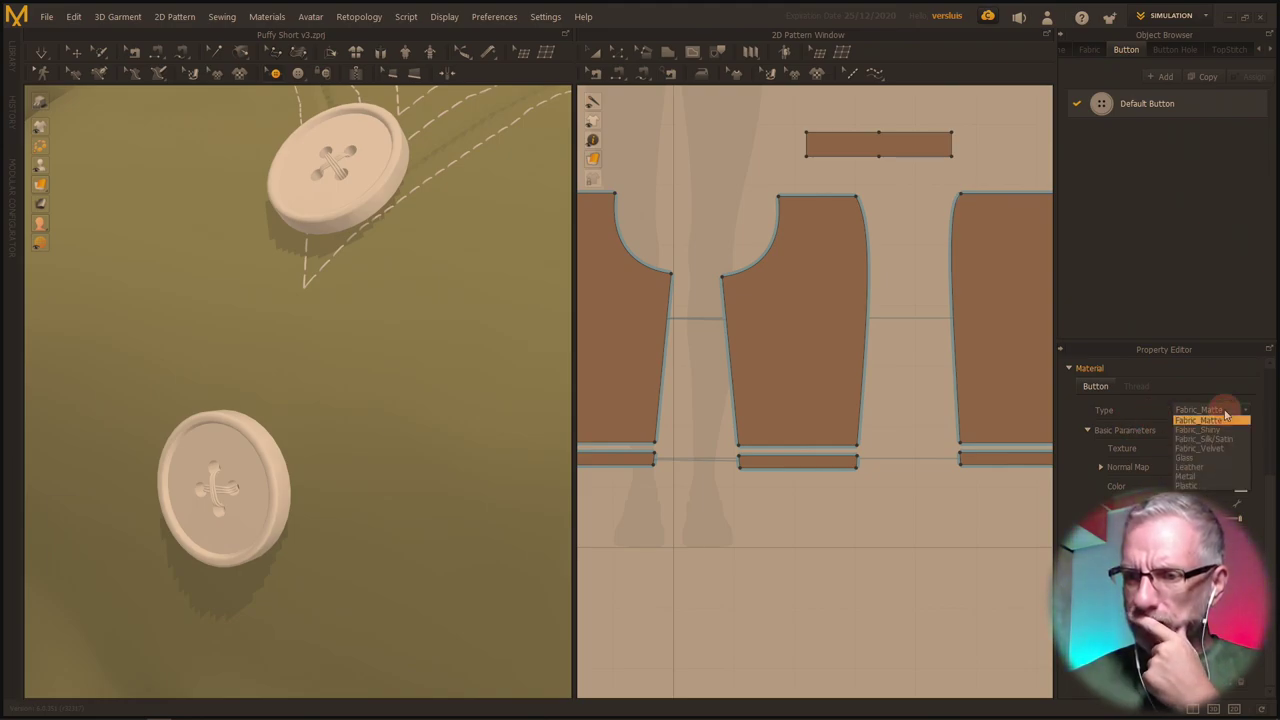
pyautogui.click(1212, 477)
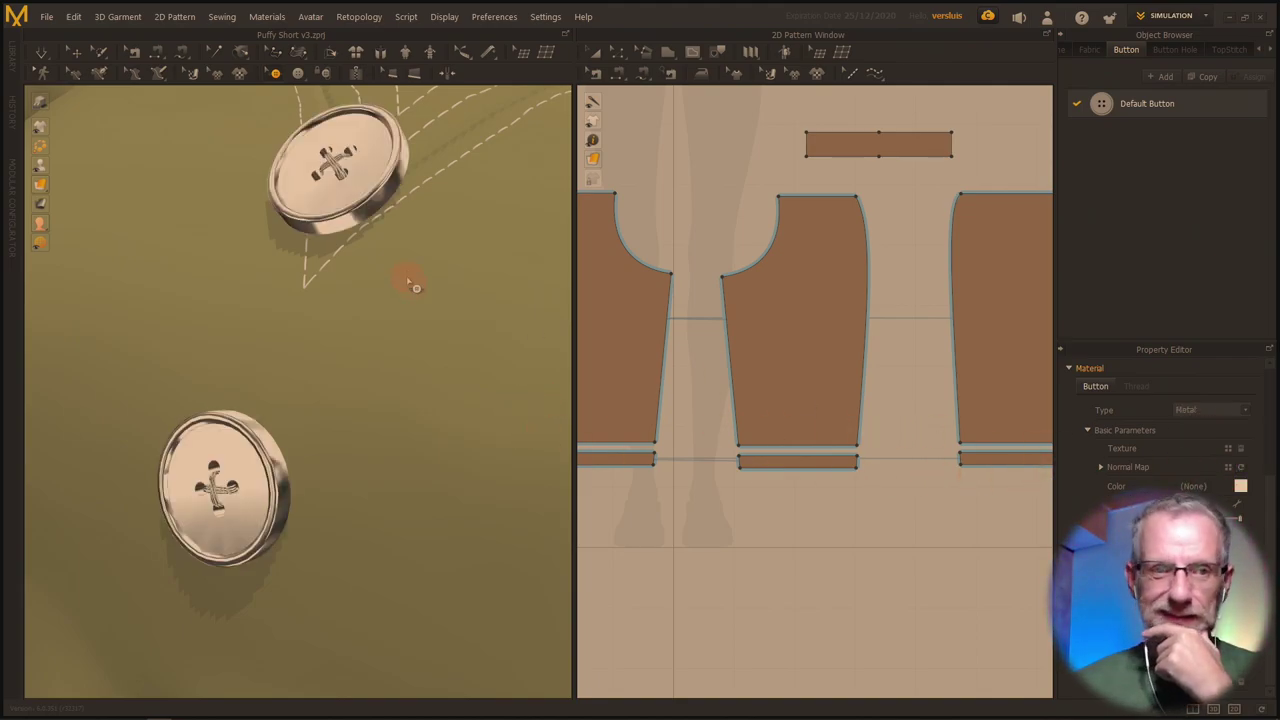
pyautogui.click(40, 101)
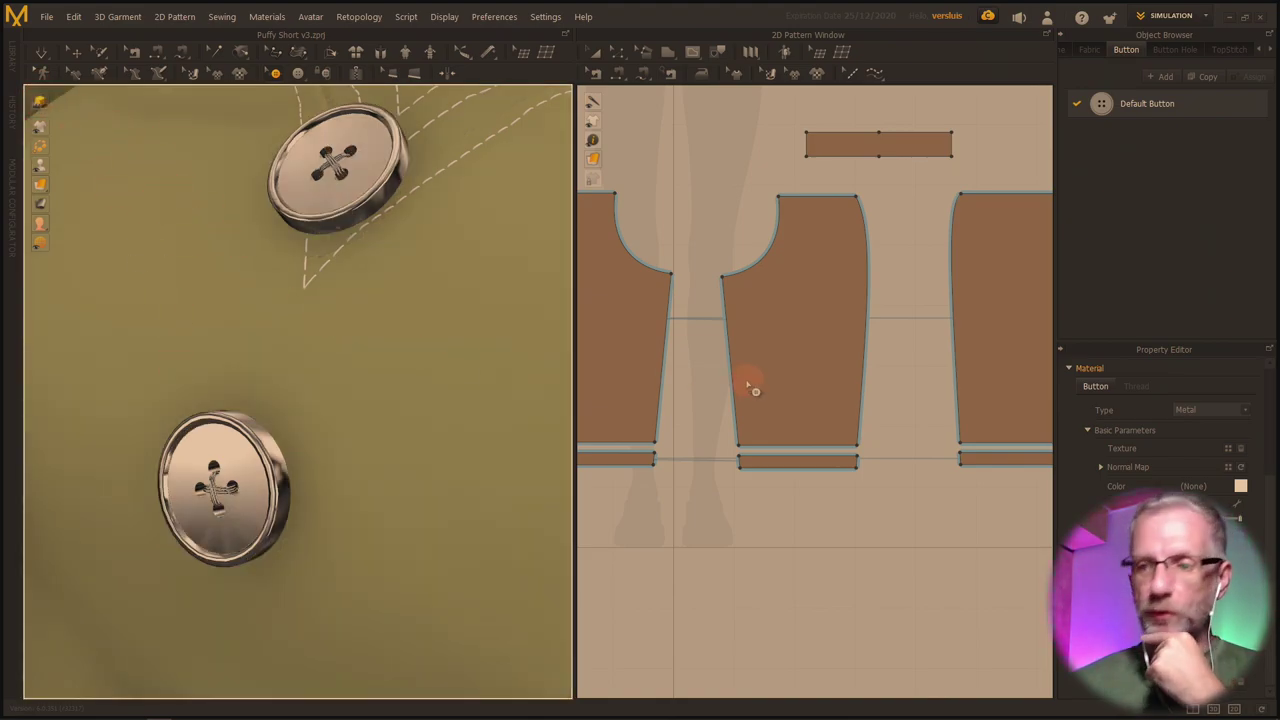
# Try the Fabric_Velvet, Glass, Plastic and Leather material types on the Default Button.
pyautogui.click(1214, 410)
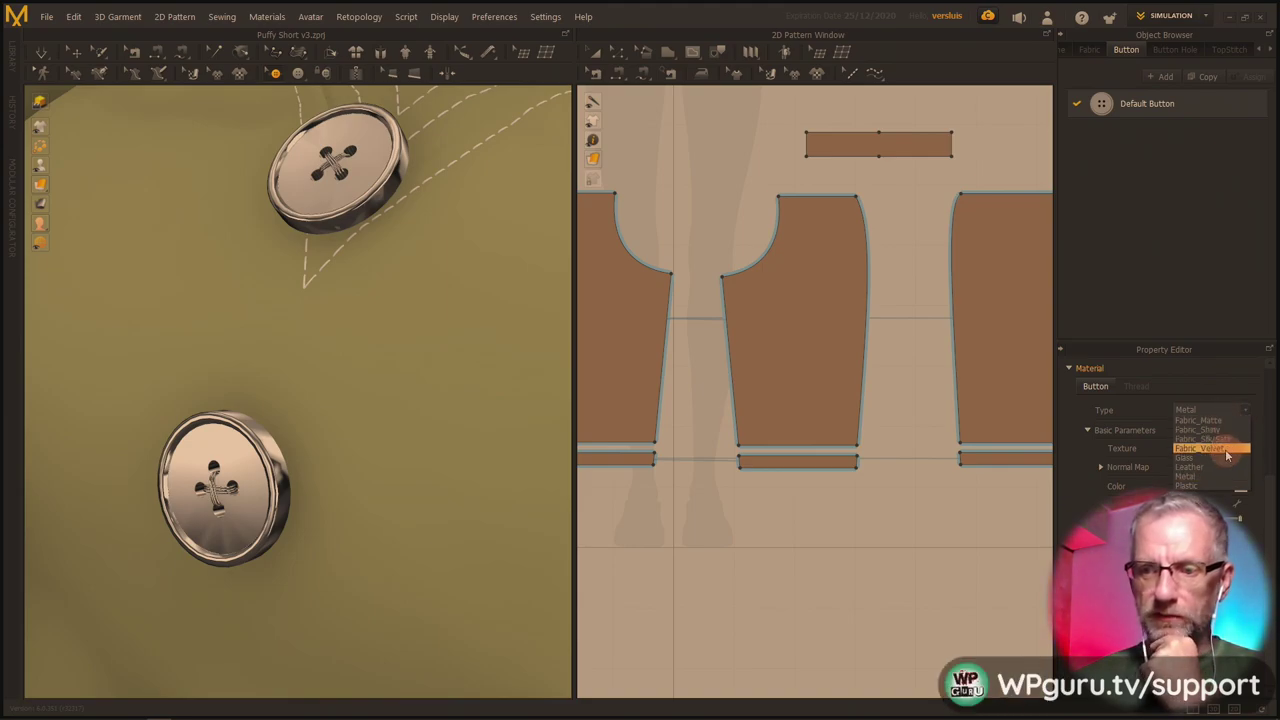
pyautogui.click(1226, 449)
pyautogui.click(1234, 414)
pyautogui.click(1220, 457)
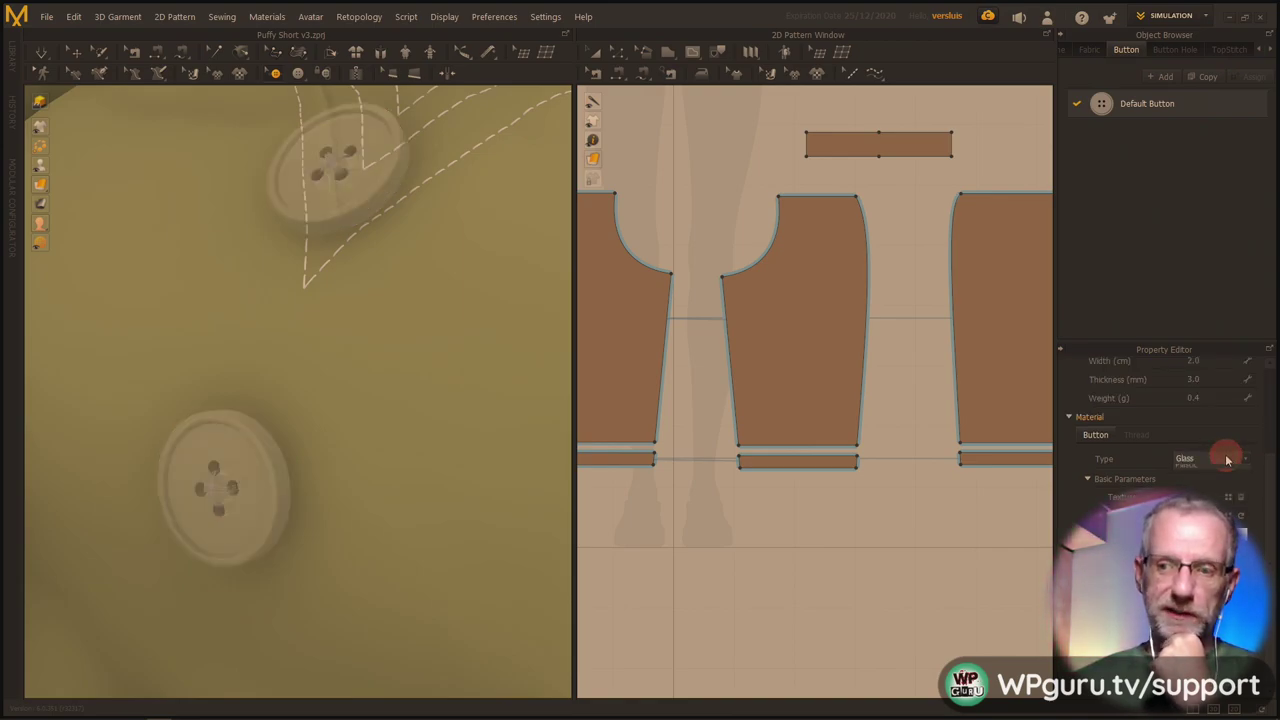
pyautogui.click(1226, 459)
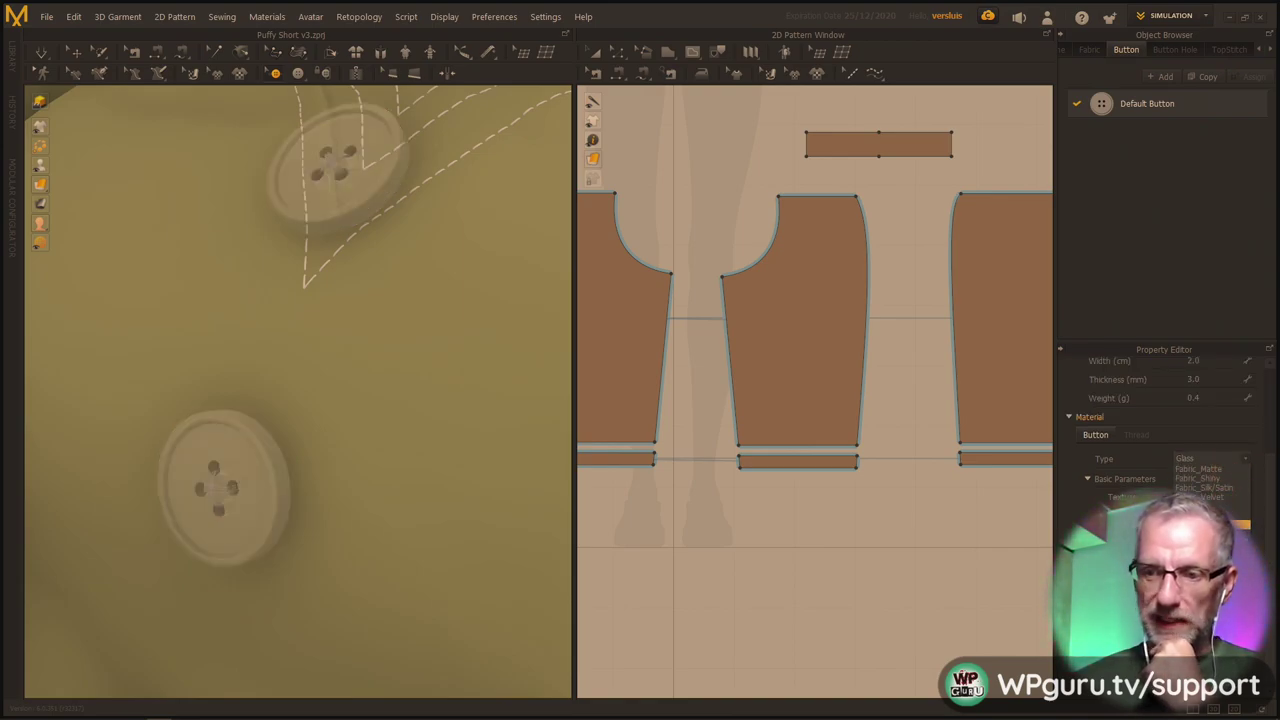
pyautogui.click(1200, 524)
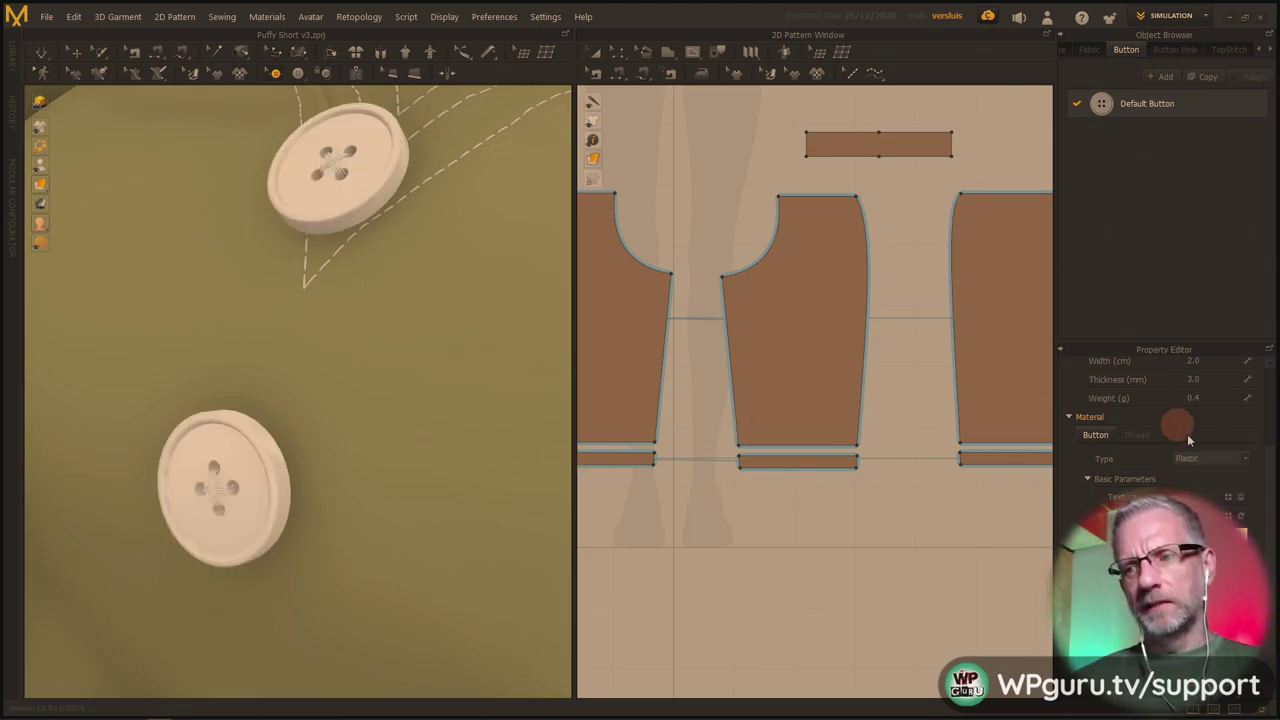
pyautogui.click(1209, 465)
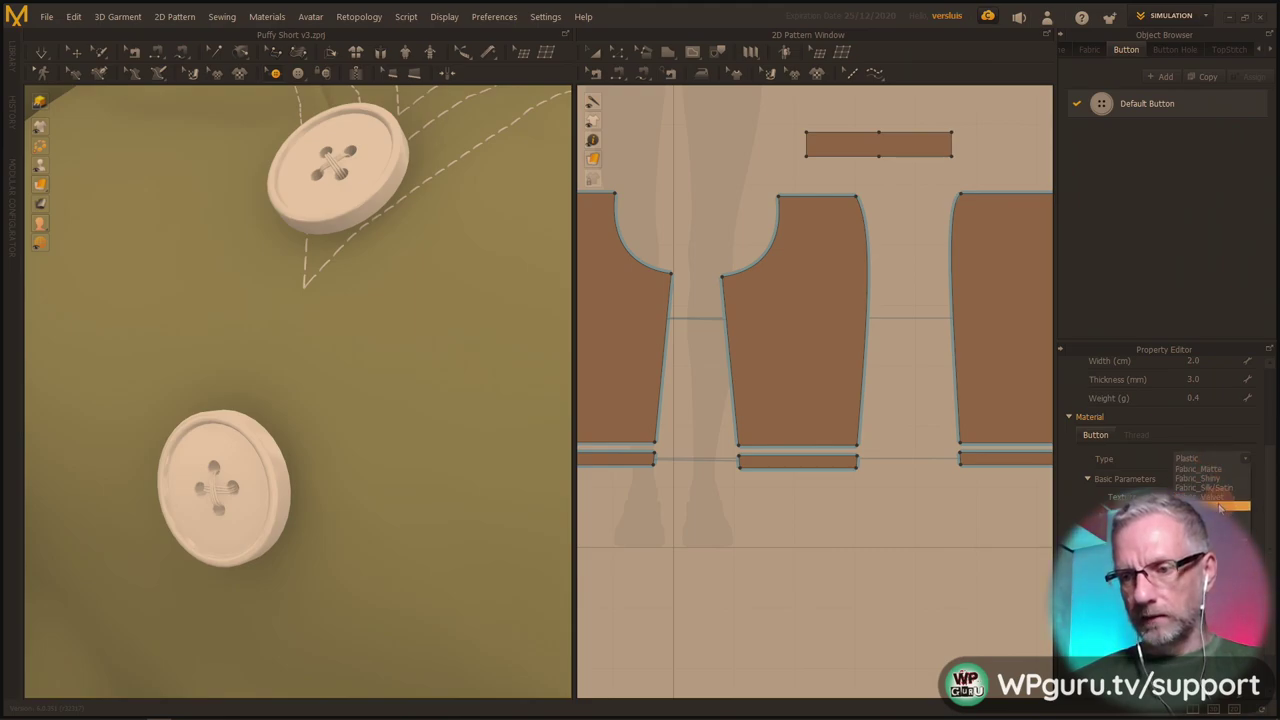
pyautogui.click(1215, 516)
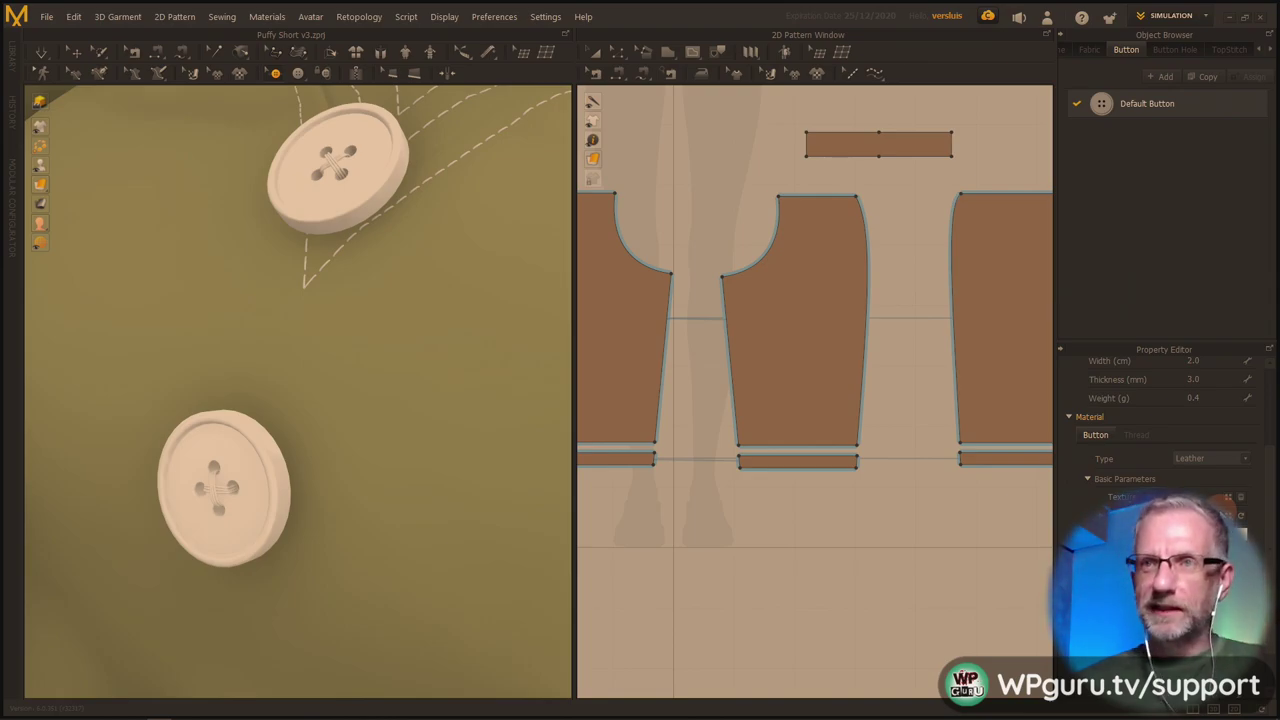
# Set the Default Button's material type back to Metal and check the buttons on the whole outfit.
pyautogui.click(1240, 460)
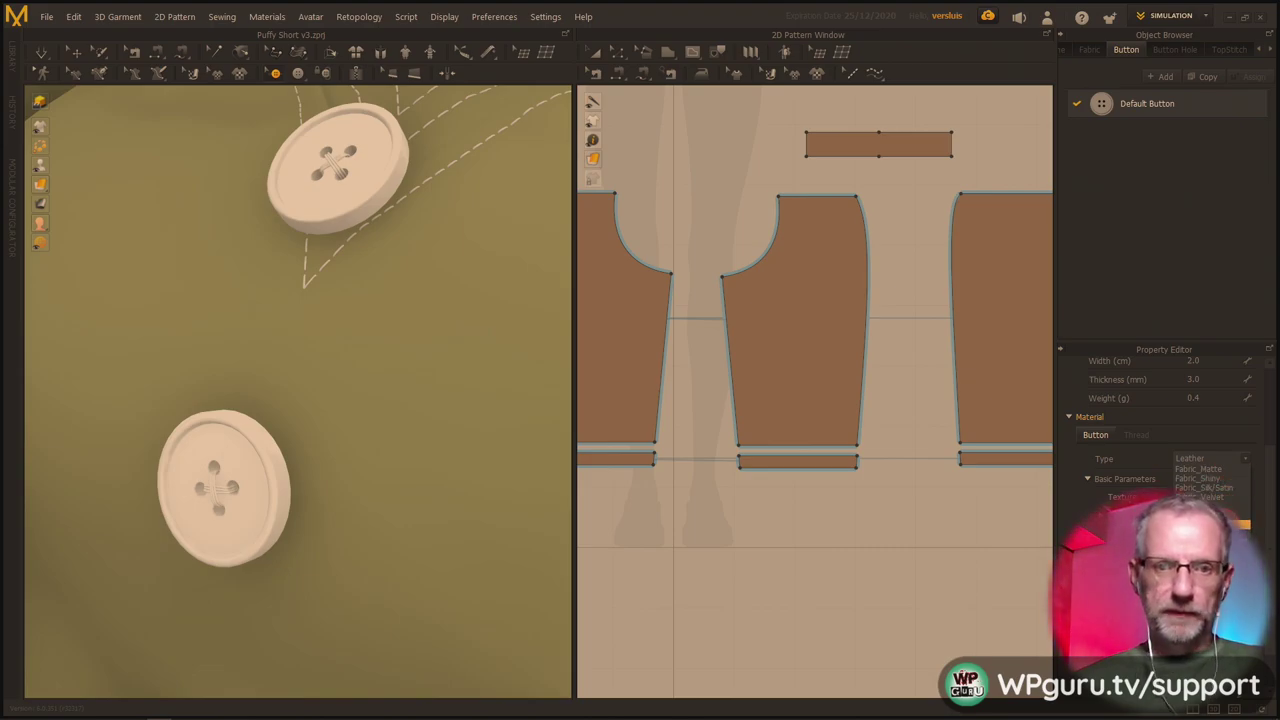
pyautogui.click(1238, 525)
pyautogui.scroll(-10, 482, 362)
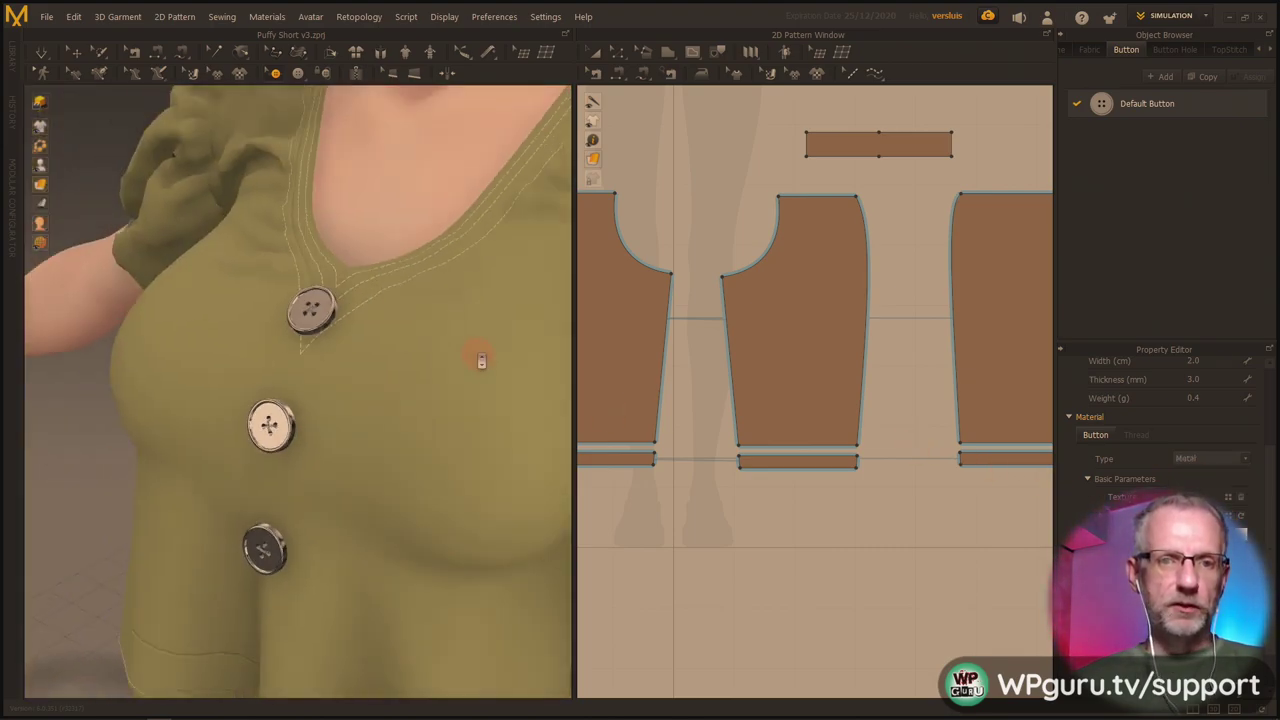
pyautogui.scroll(-2, 482, 360)
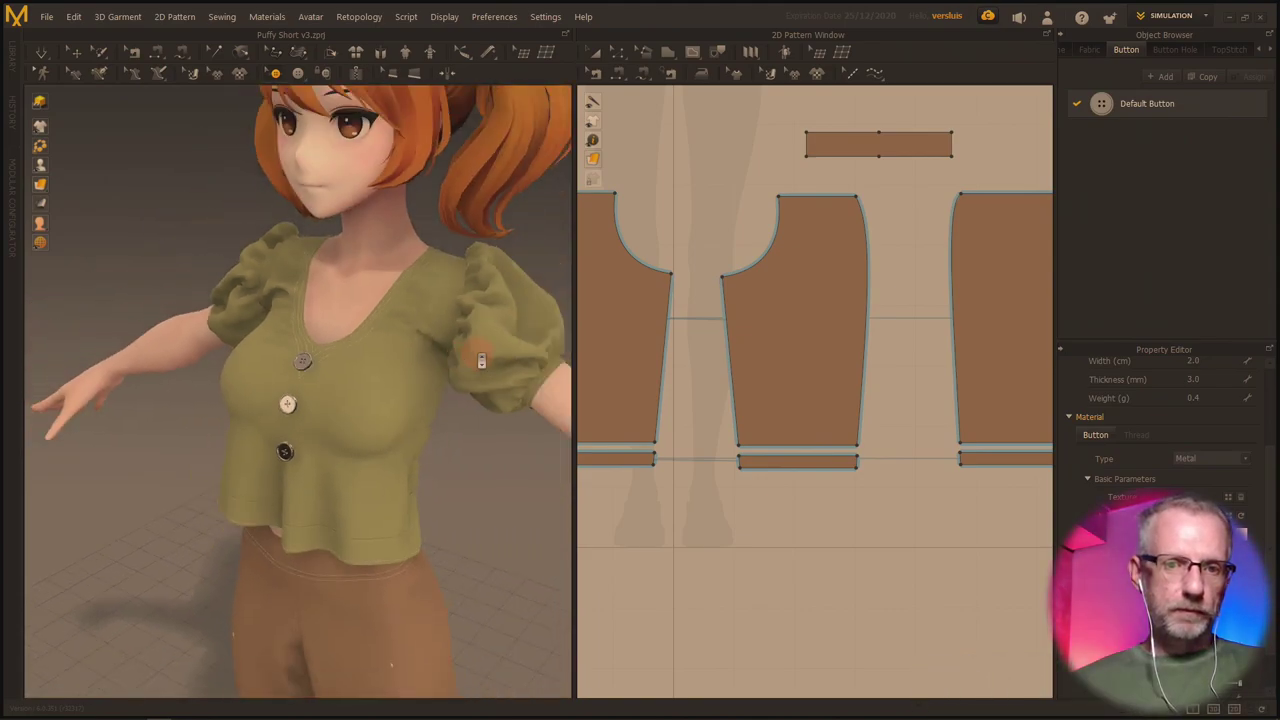
pyautogui.moveTo(482, 360); pyautogui.dragTo(443, 380, button='middle')
pyautogui.scroll(-3, 443, 384)
pyautogui.scroll(-4, 790, 572)
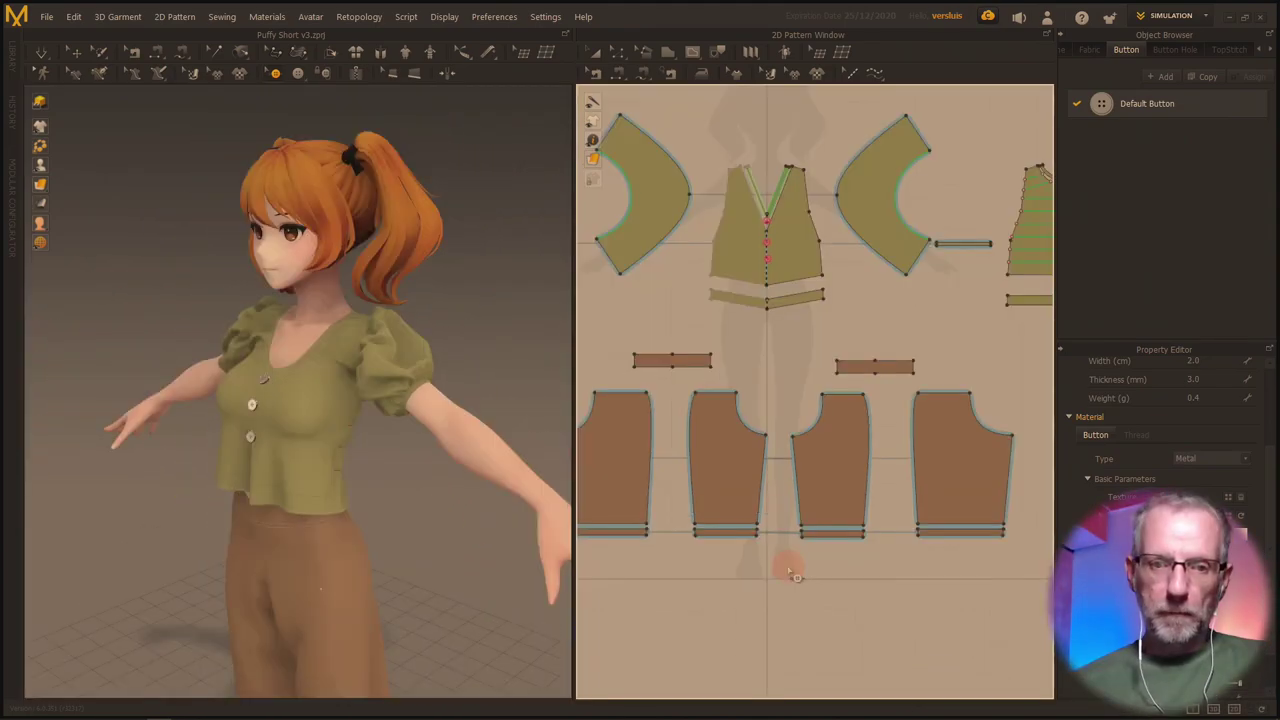
pyautogui.scroll(1, 295, 402)
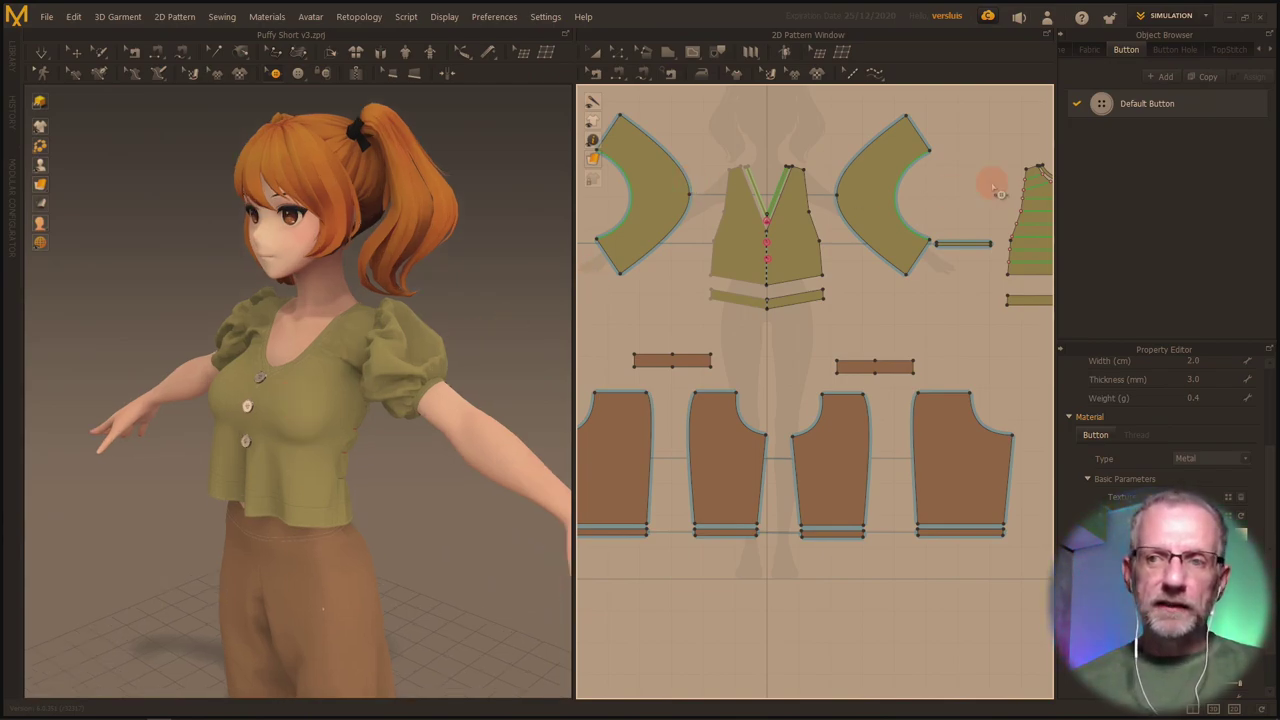
# Open the Shirt fabric's colour settings and display the saved colours as a swatch grid, keeping the fabric's colour.
pyautogui.click(1091, 52)
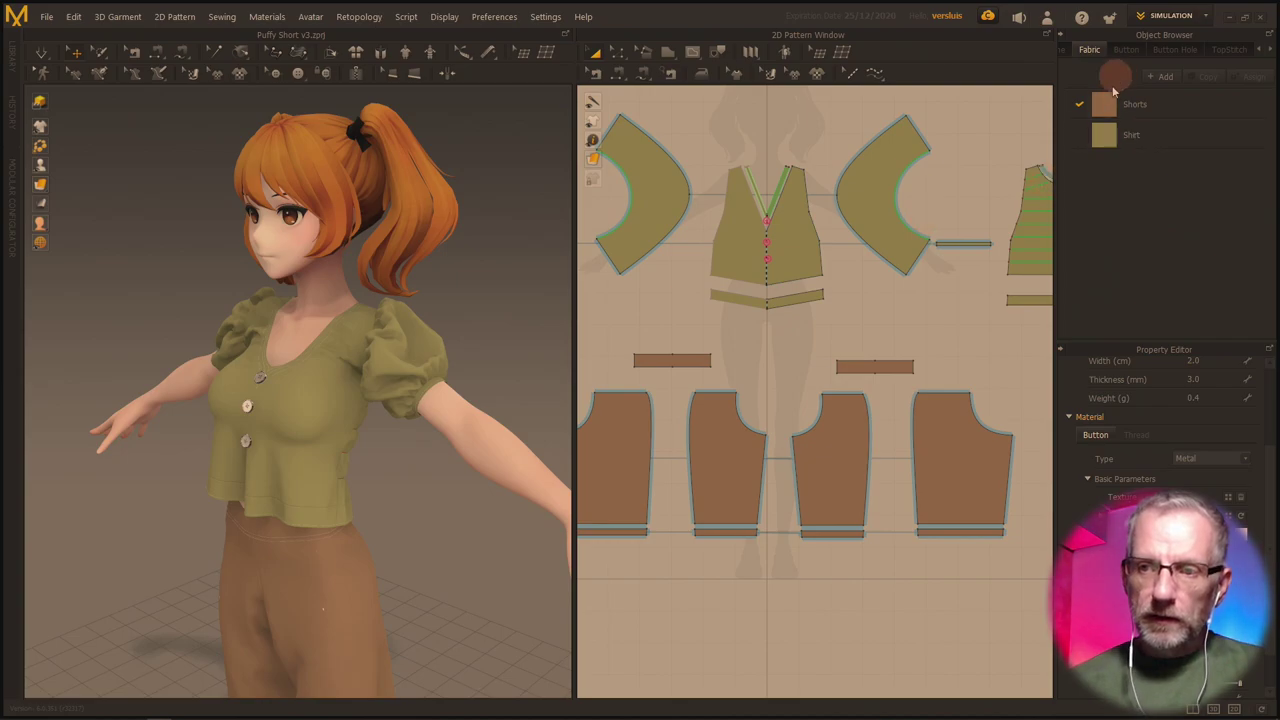
pyautogui.click(1190, 458)
pyautogui.click(1185, 105)
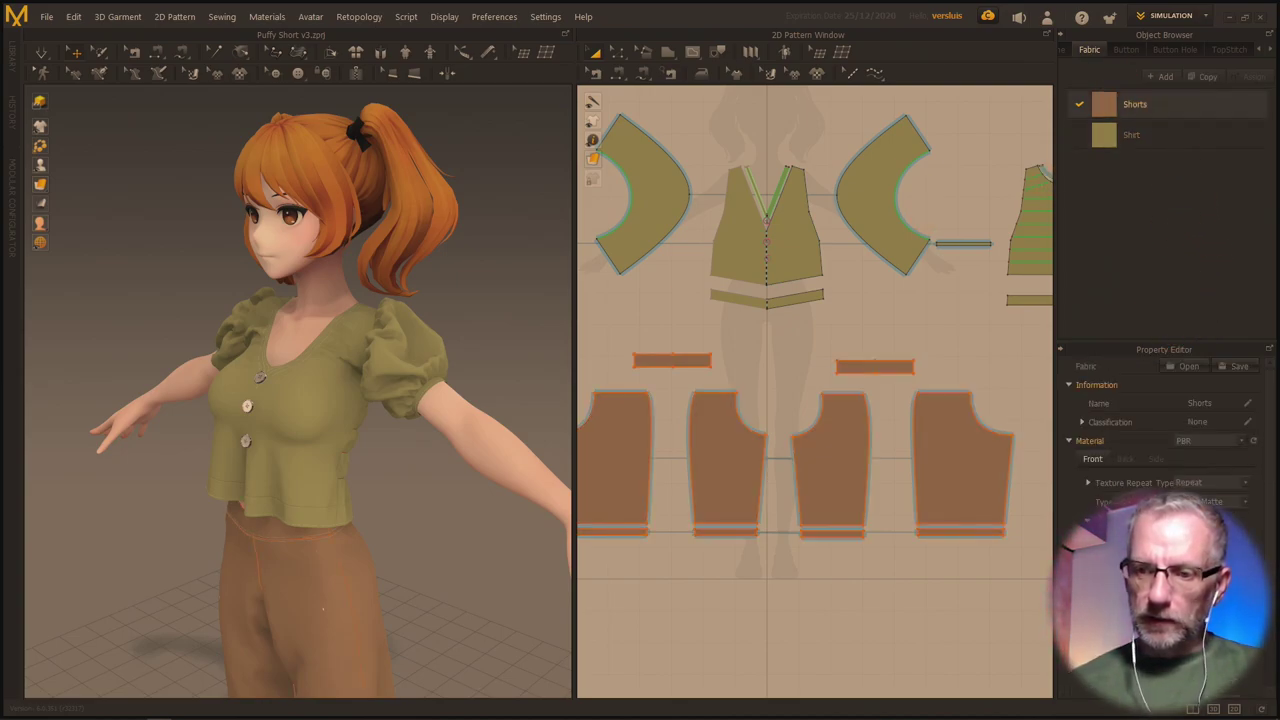
pyautogui.click(1178, 135)
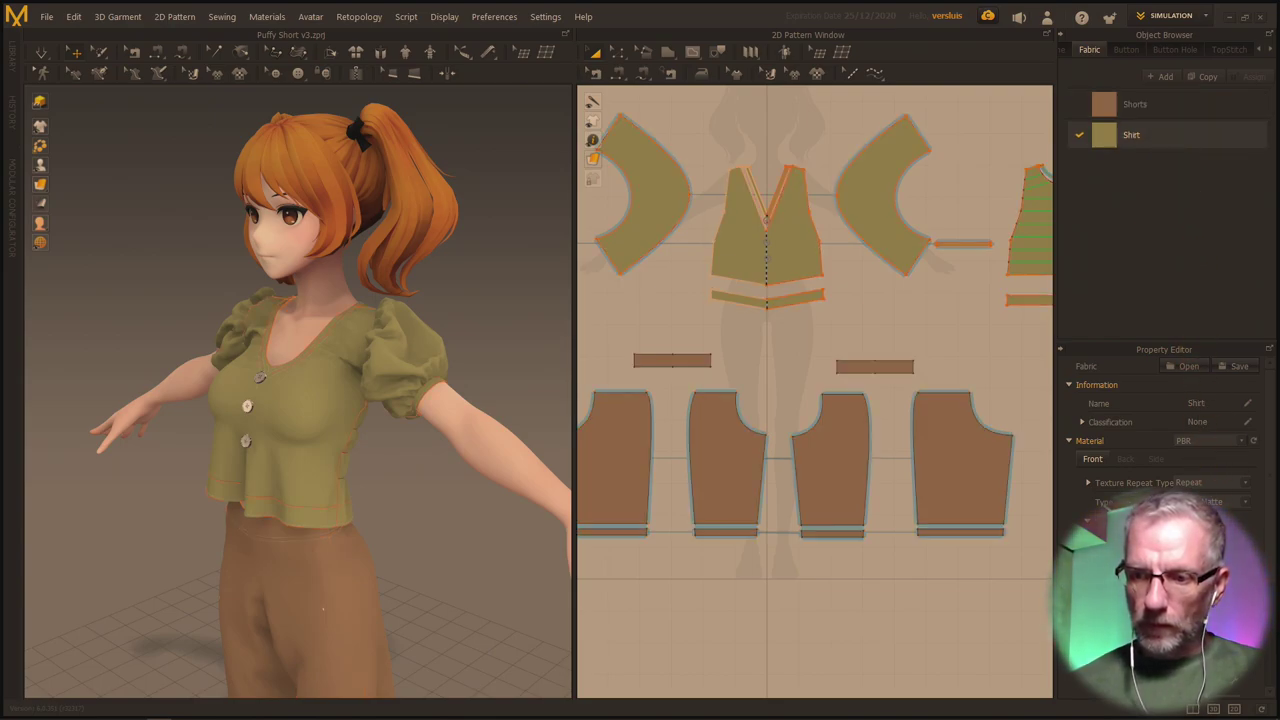
pyautogui.click(1208, 597)
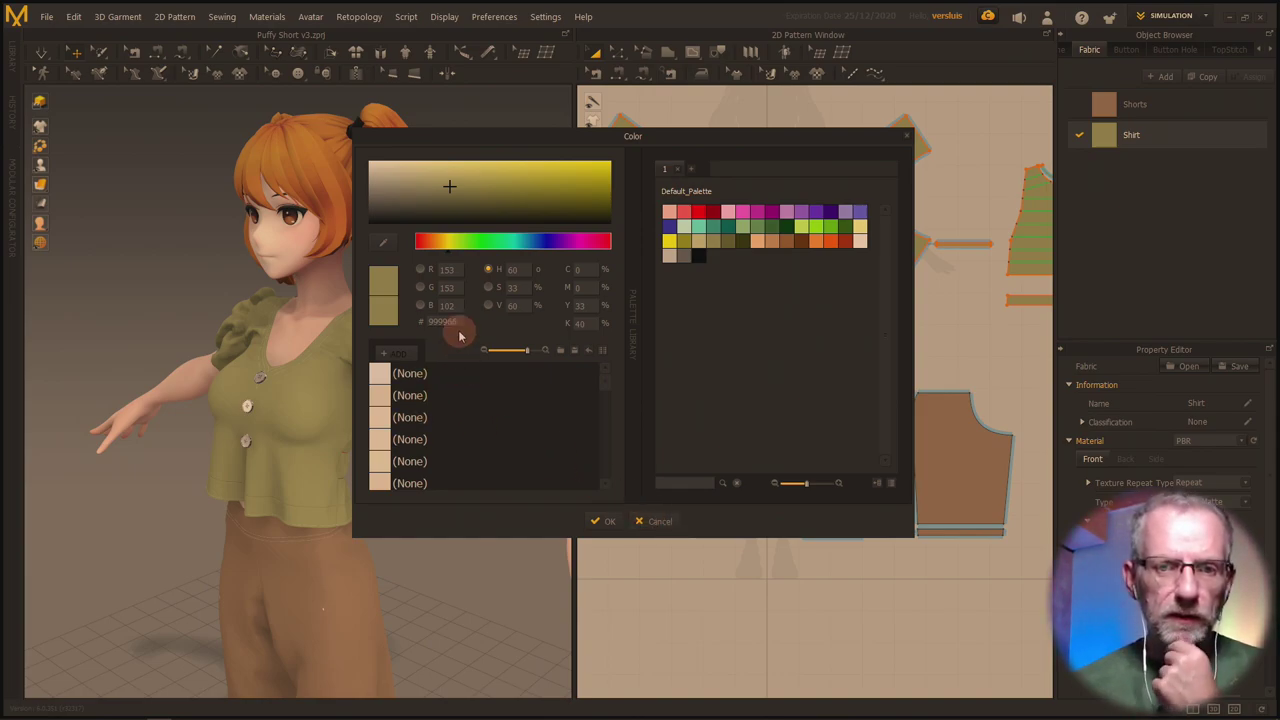
pyautogui.click(602, 350)
pyautogui.click(604, 352)
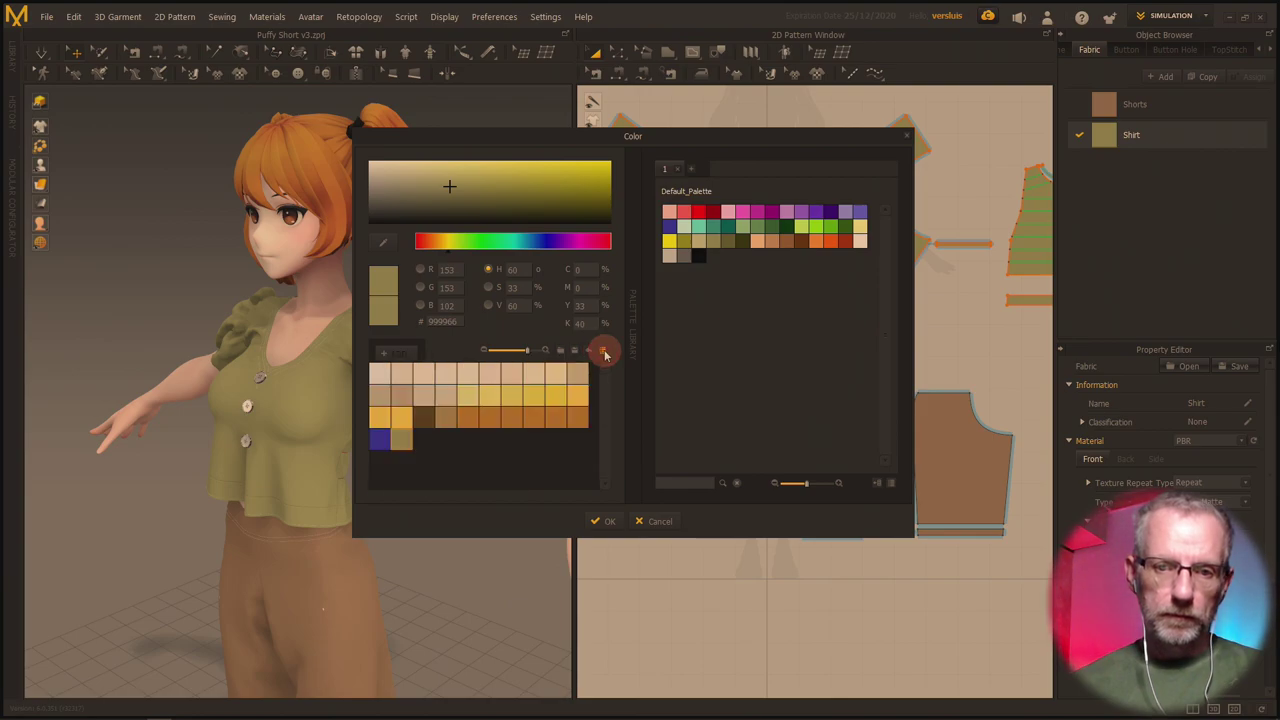
pyautogui.click(603, 521)
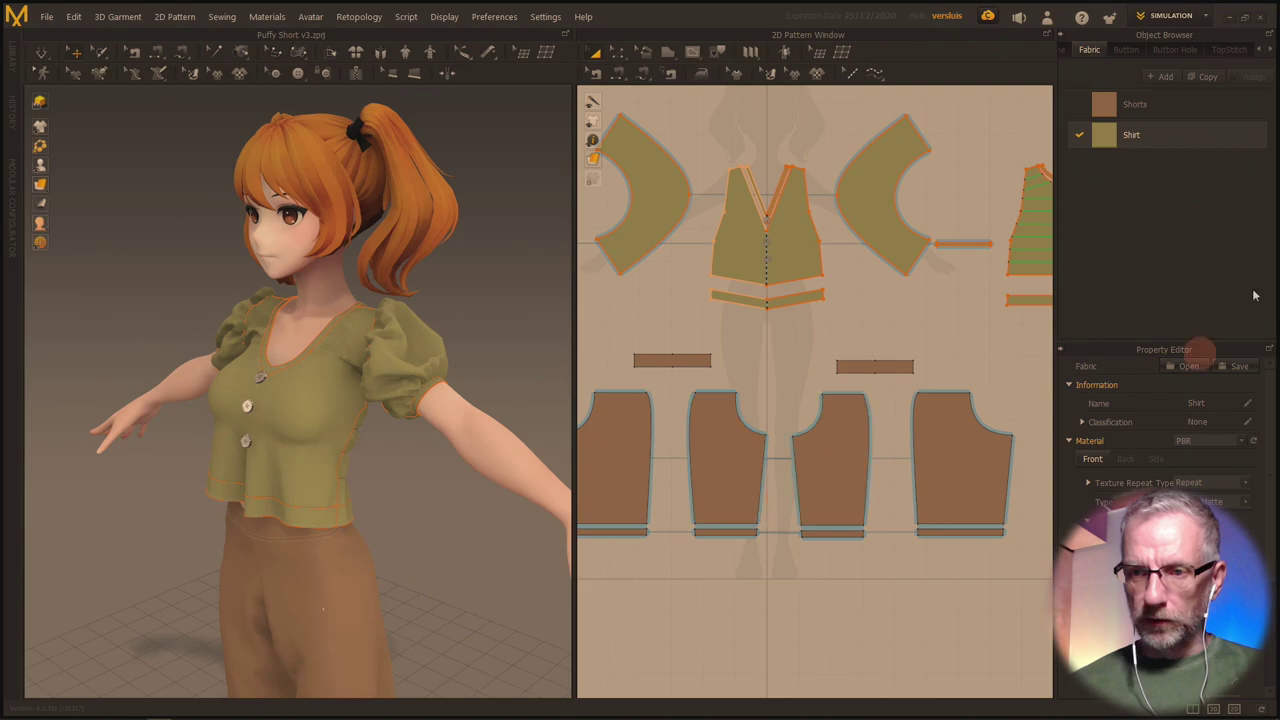
# Add the Shorts fabric's current colour to the saved colour swatches.
pyautogui.click(1146, 108)
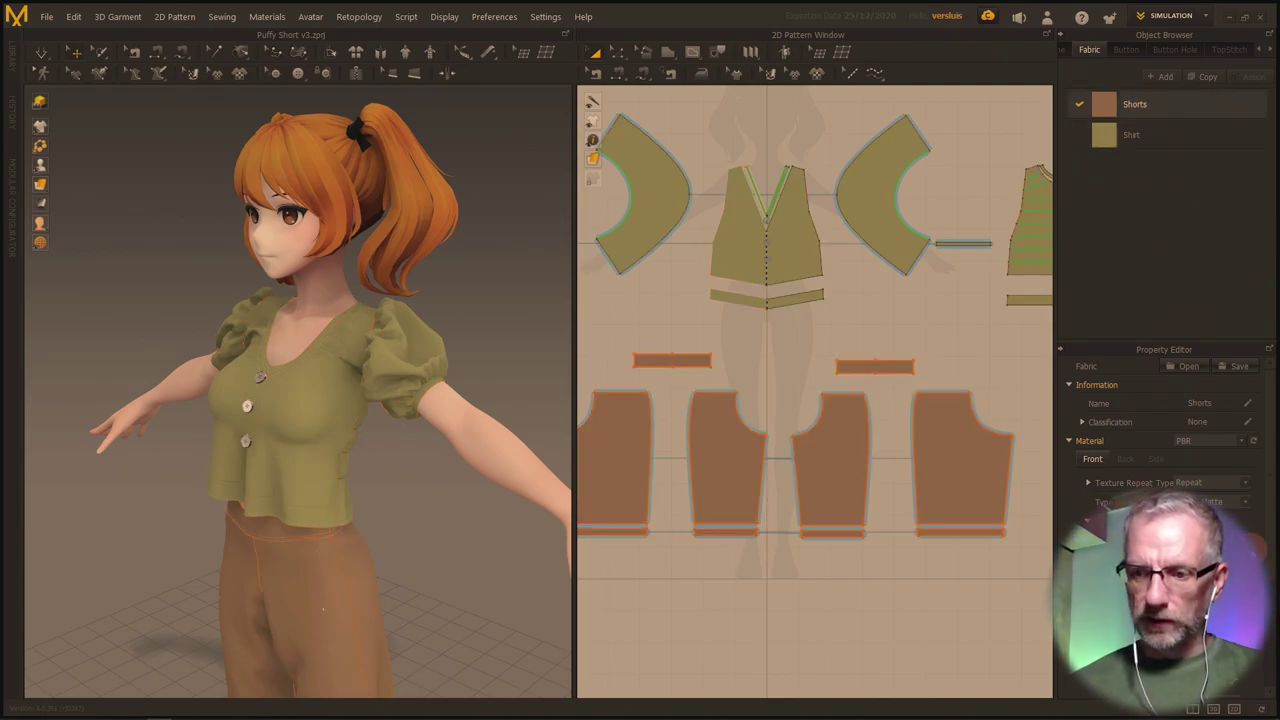
pyautogui.click(1200, 579)
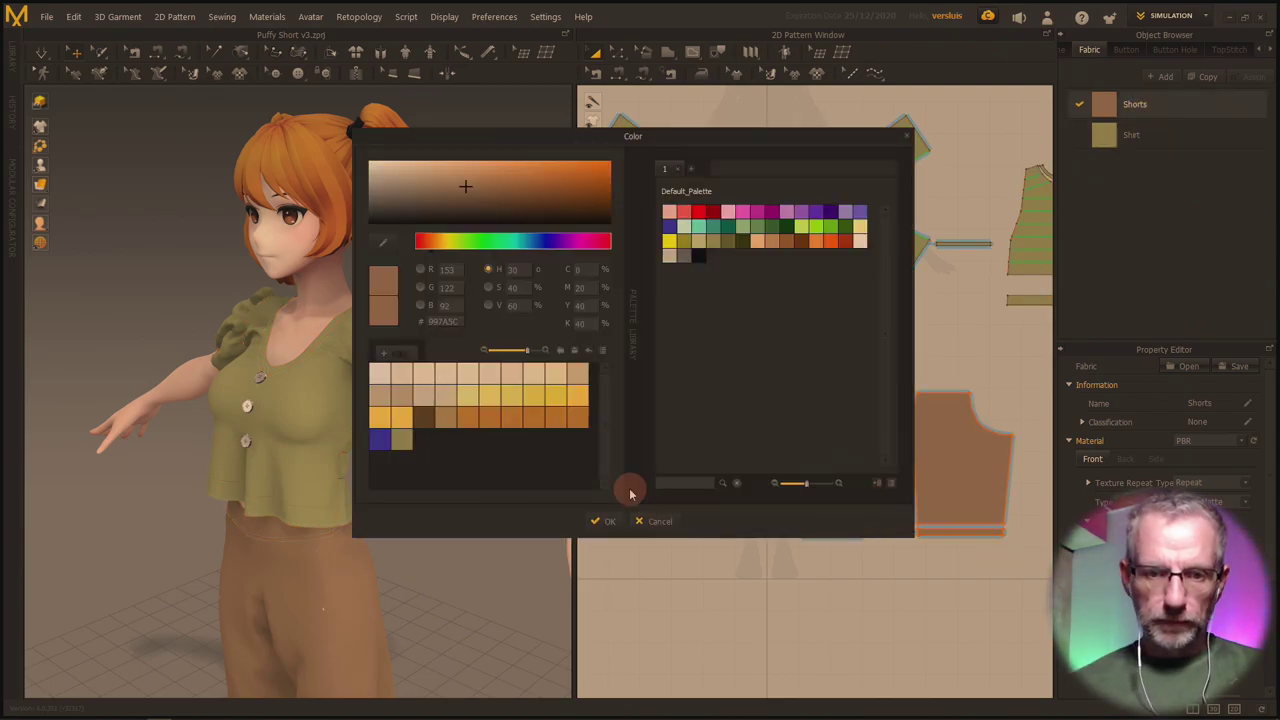
pyautogui.click(409, 363)
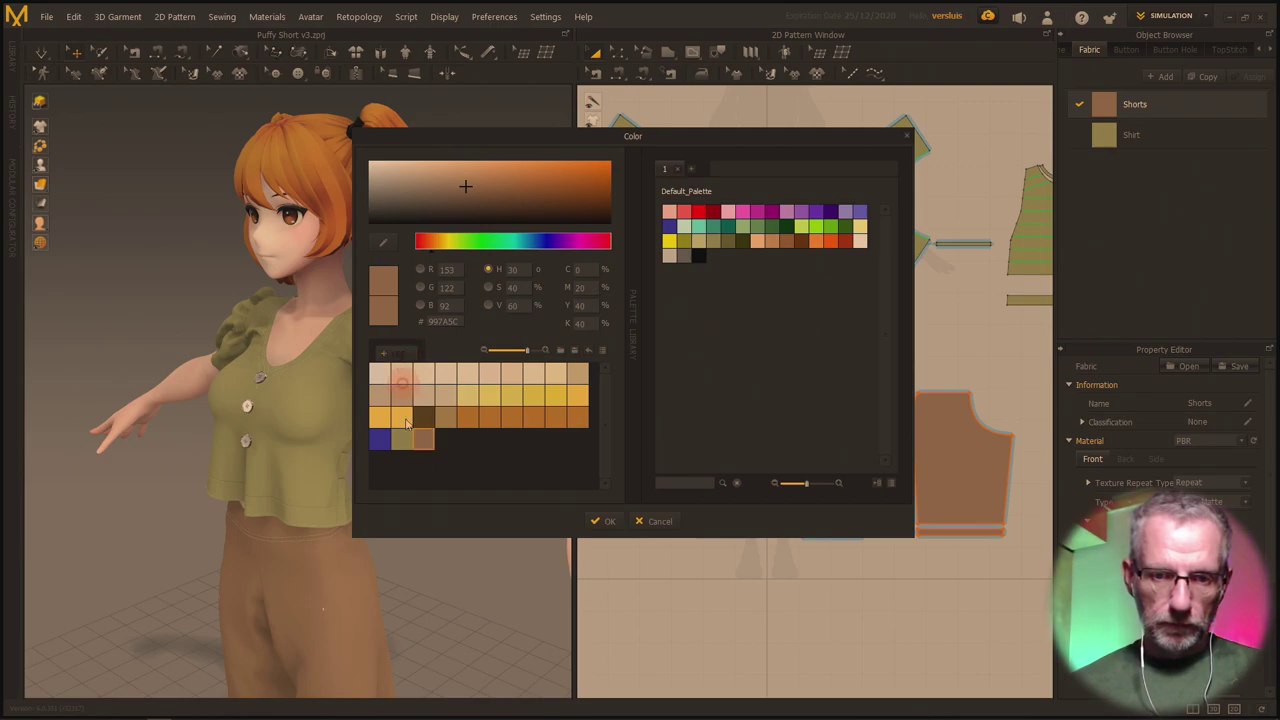
pyautogui.click(603, 521)
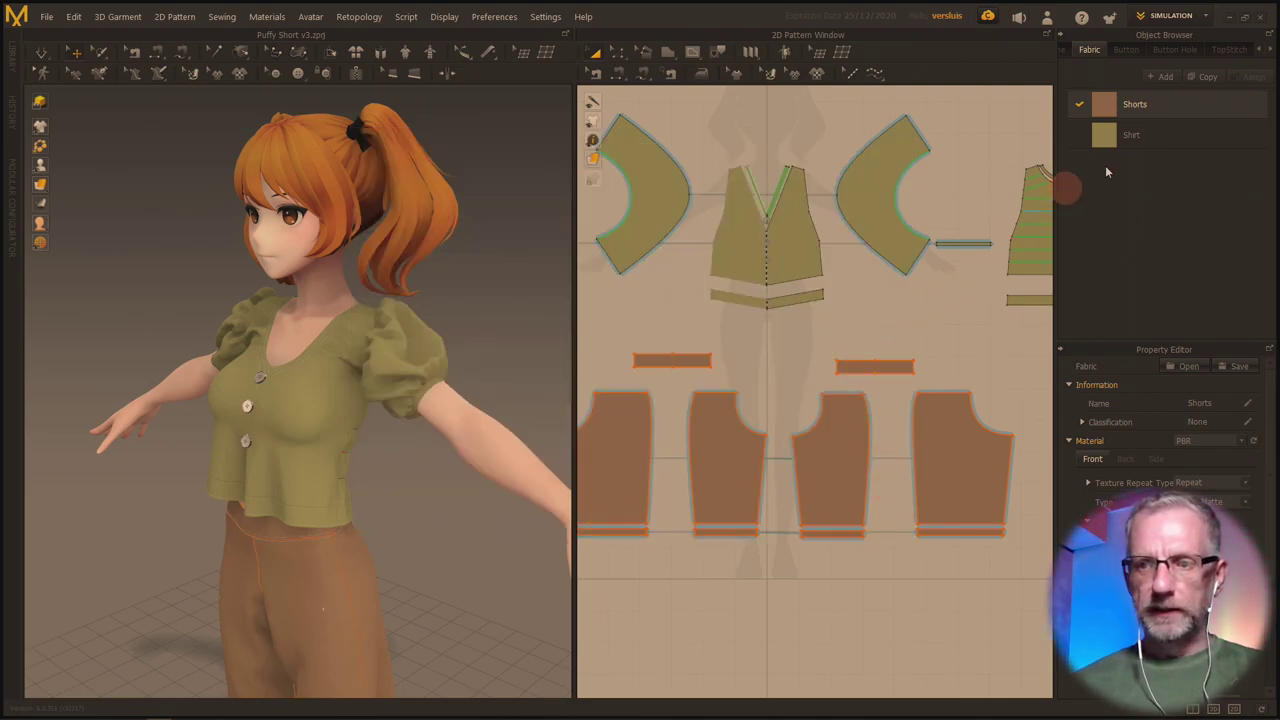
# Select the Shirt fabric and open the library's collection of fabric presets.
pyautogui.click(1150, 137)
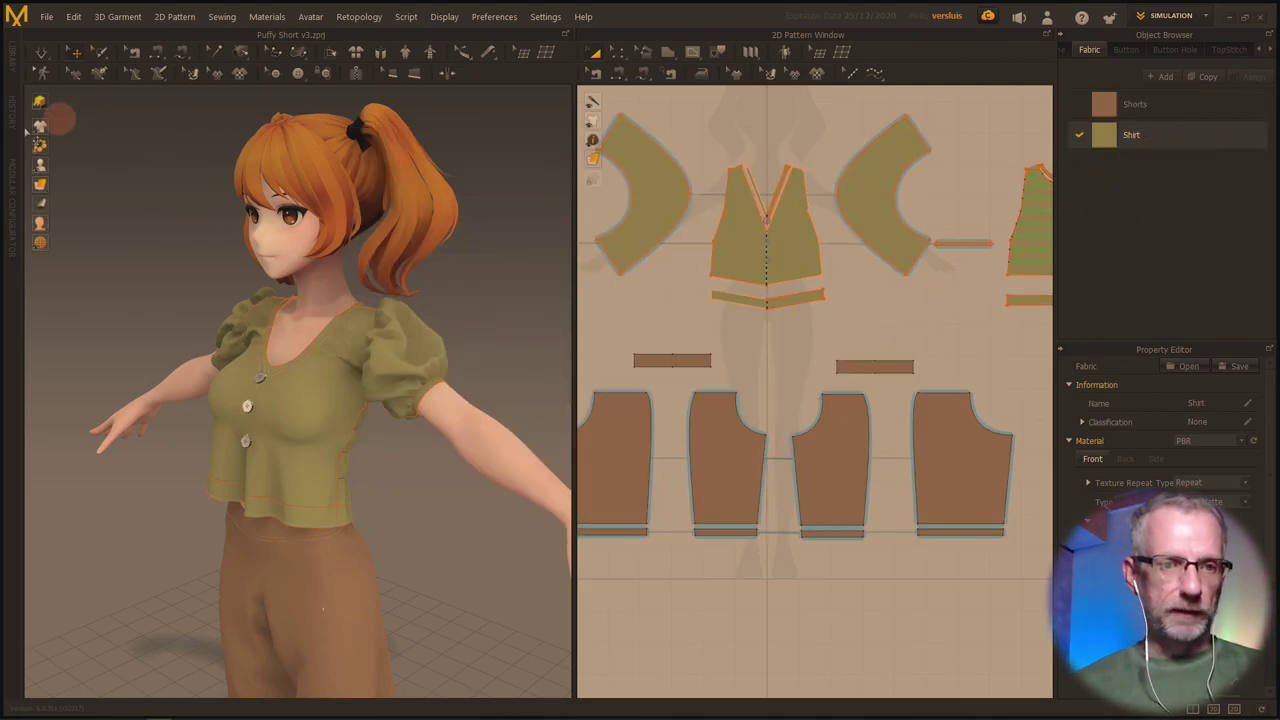
pyautogui.click(16, 62)
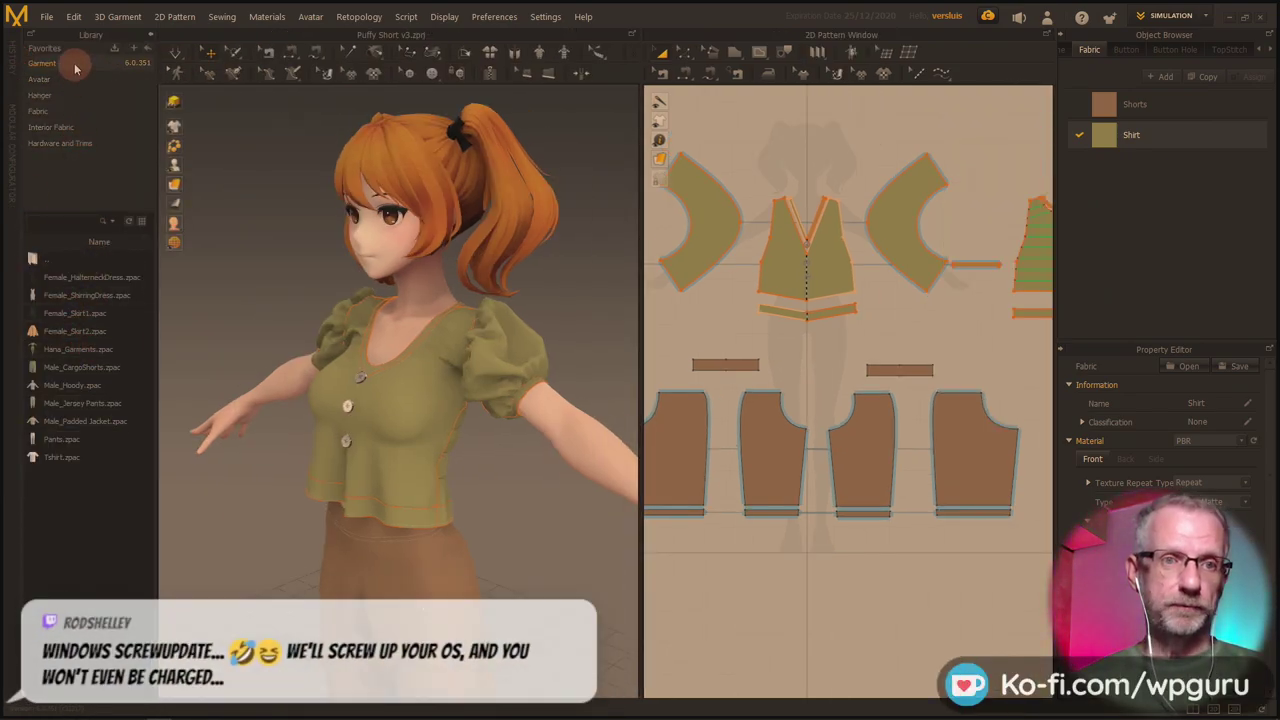
pyautogui.click(69, 115)
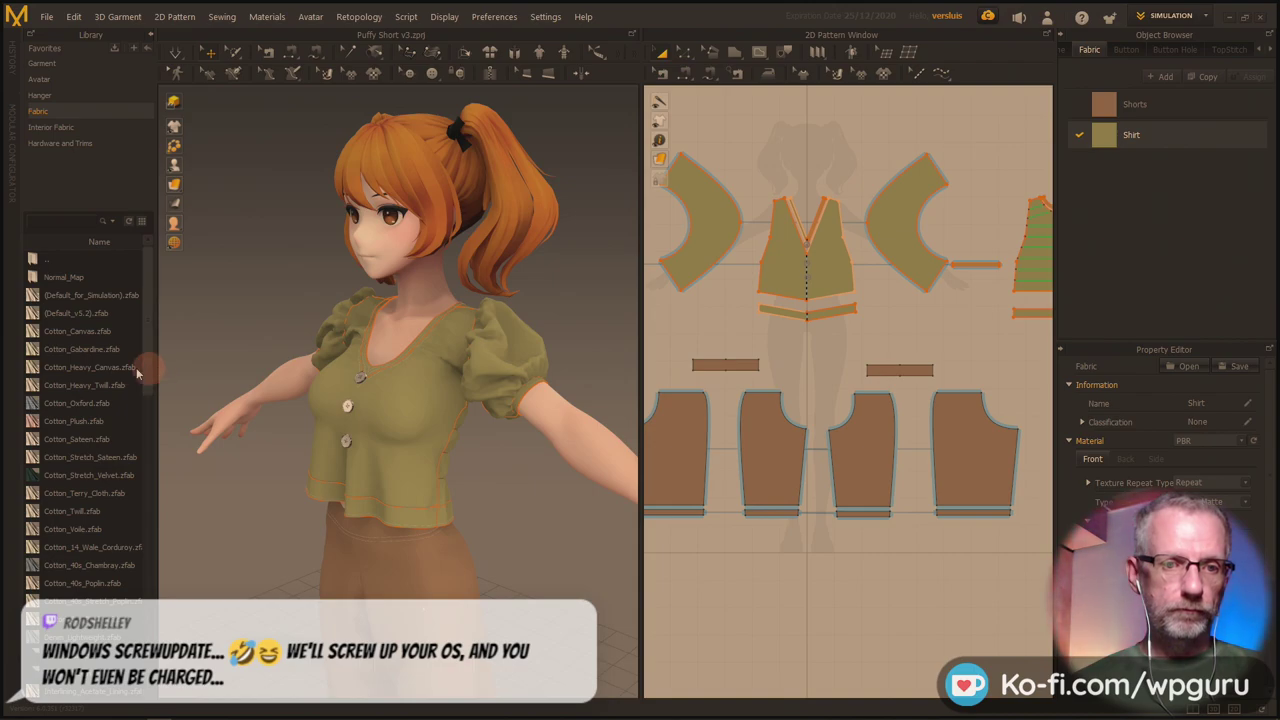
# Browse the library's fabric presets from the cottons to the fleeces and preview Sherpa_Fleece_Poly_275gsm.
pyautogui.moveTo(115, 372)
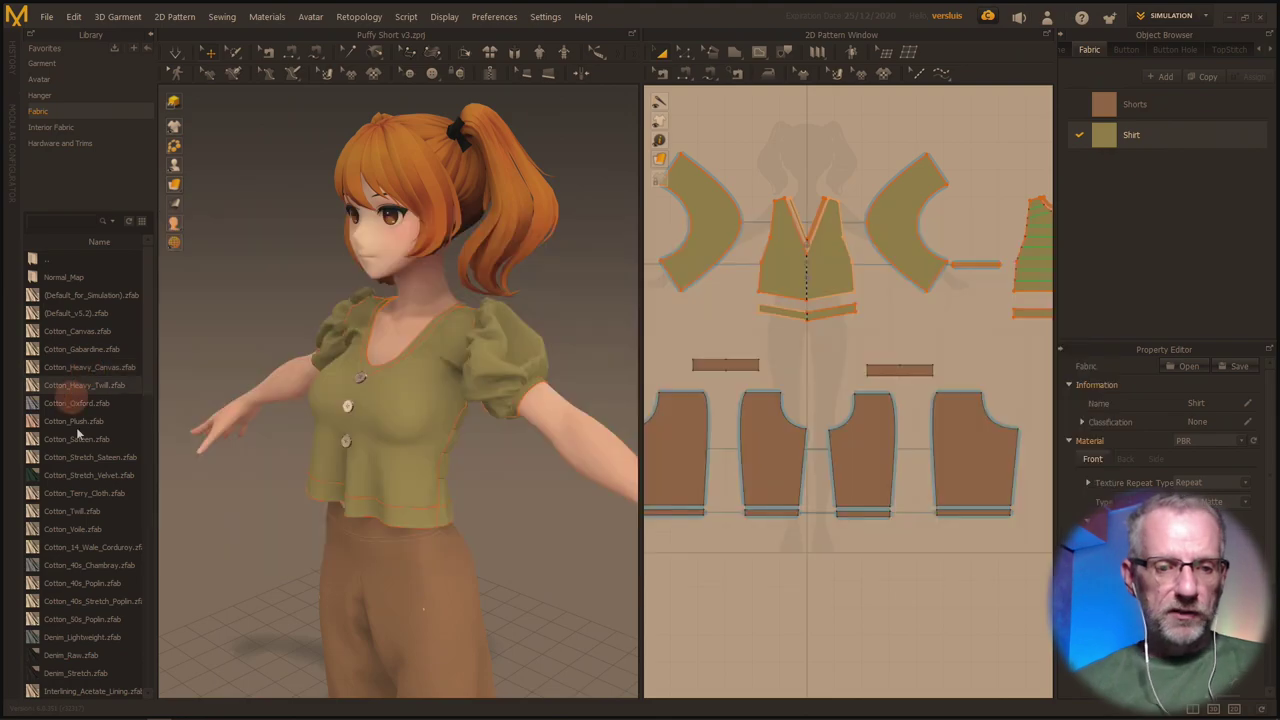
pyautogui.moveTo(92, 657)
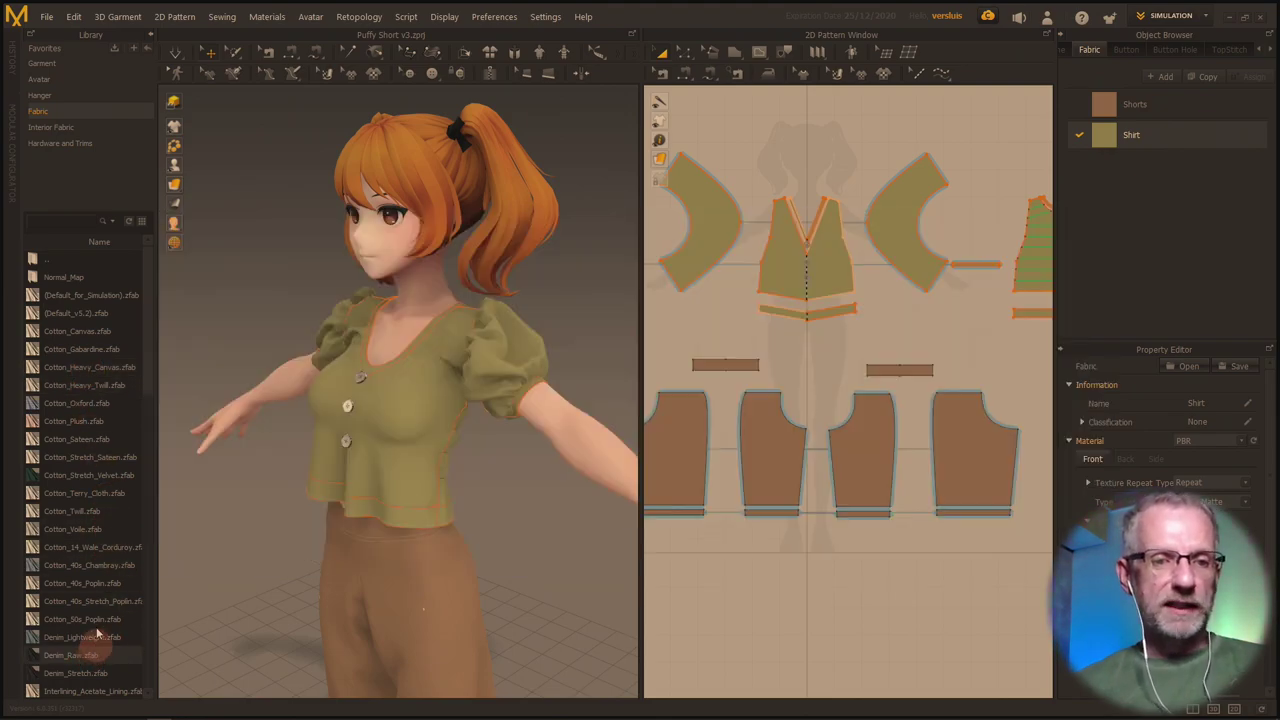
pyautogui.scroll(-7, 100, 540)
pyautogui.scroll(-4, 108, 543)
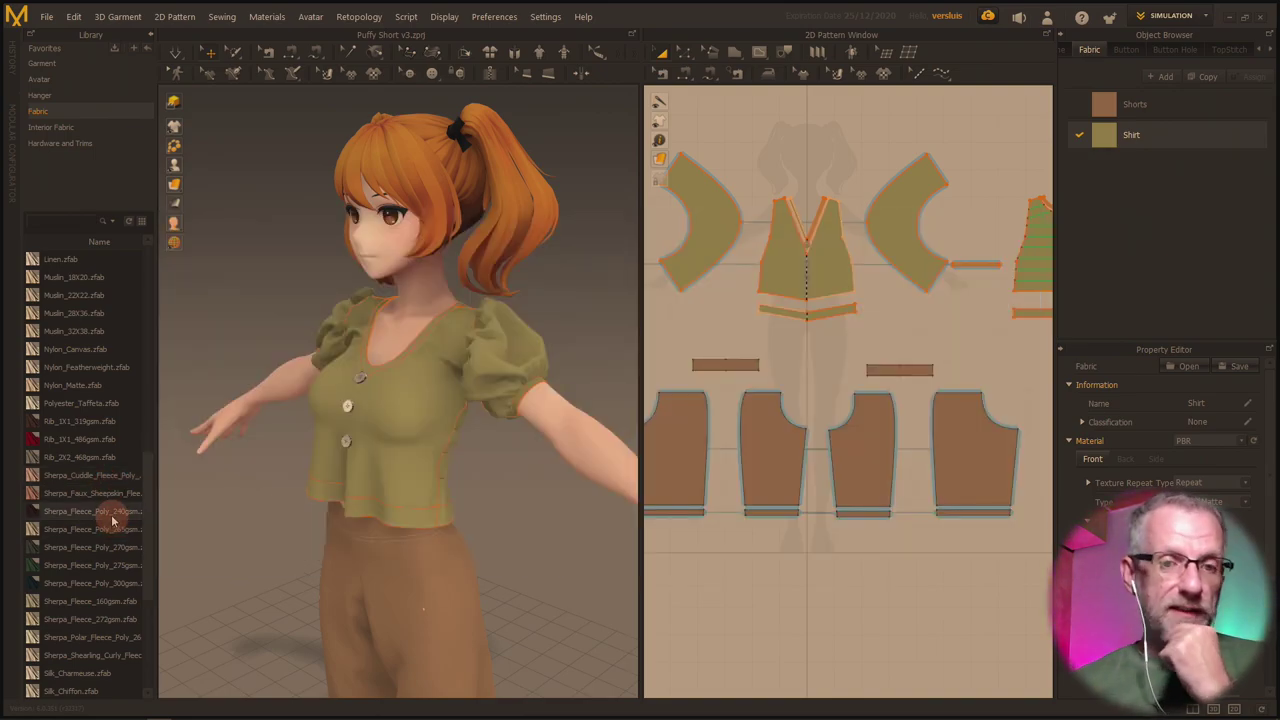
pyautogui.moveTo(113, 516)
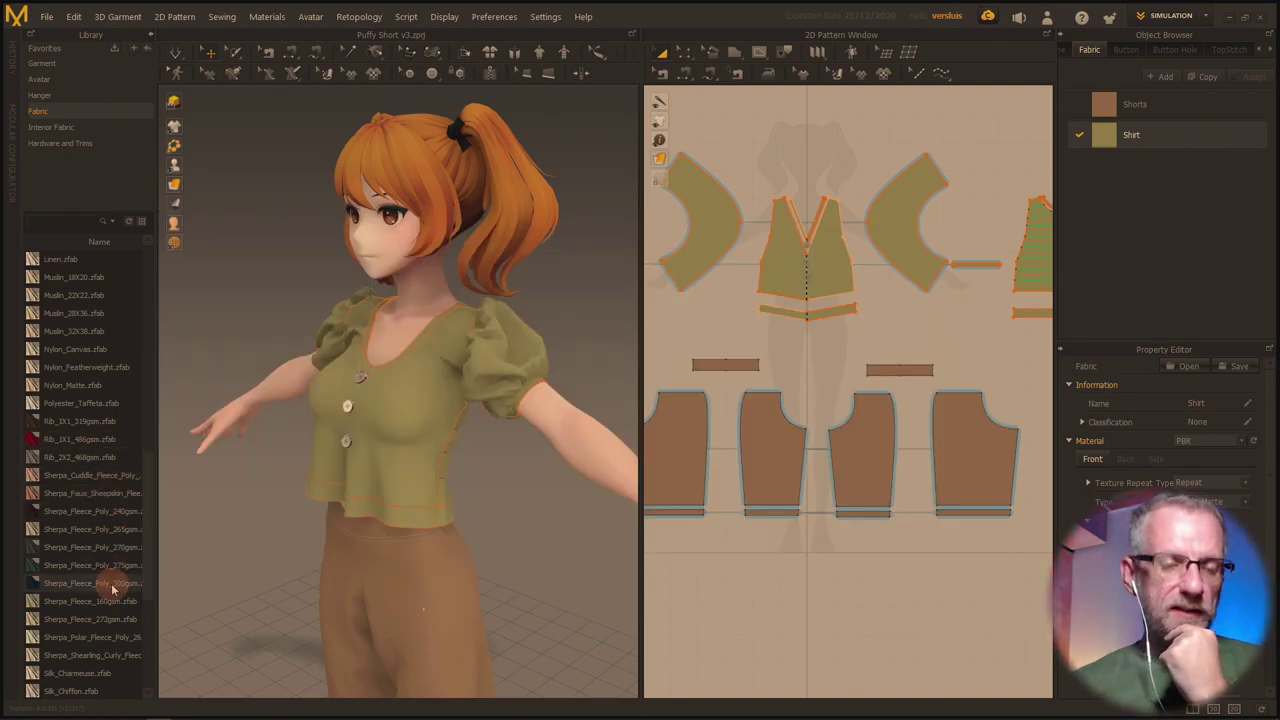
pyautogui.moveTo(113, 589)
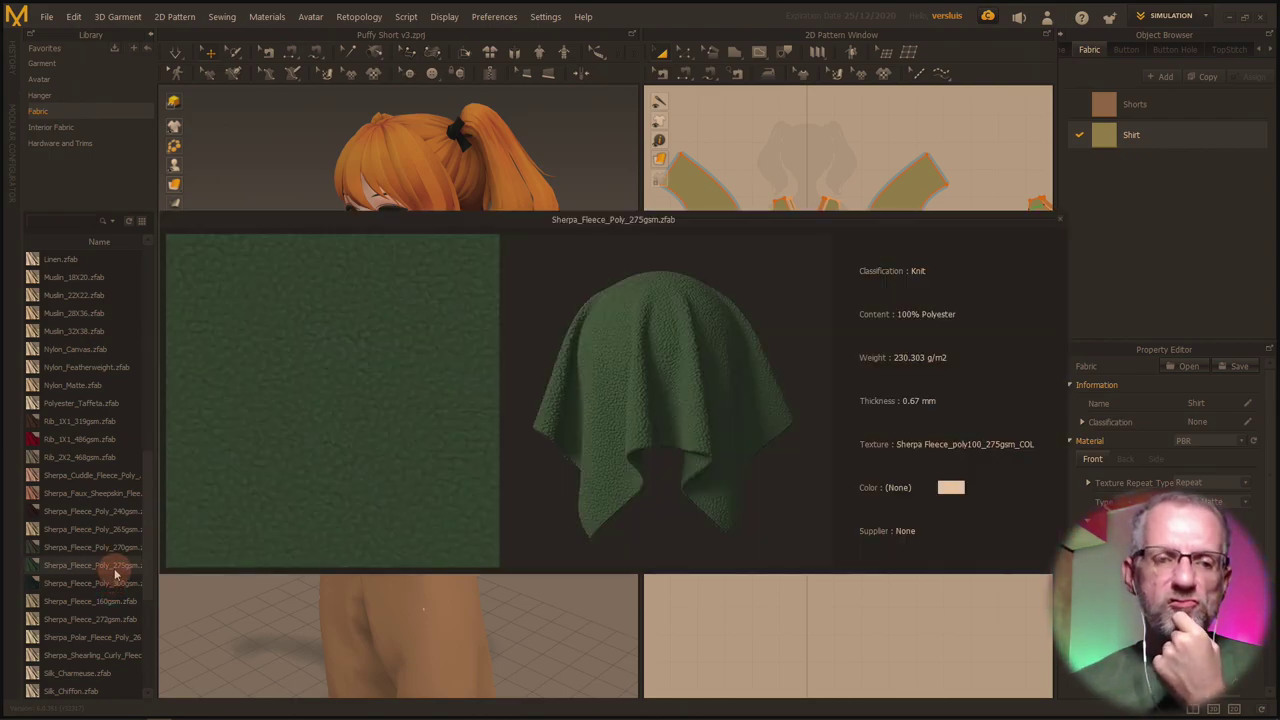
# Browse the library's remaining fabric presets down to the wools and return to the cottons at the start of the list.
pyautogui.scroll(-5, 115, 575)
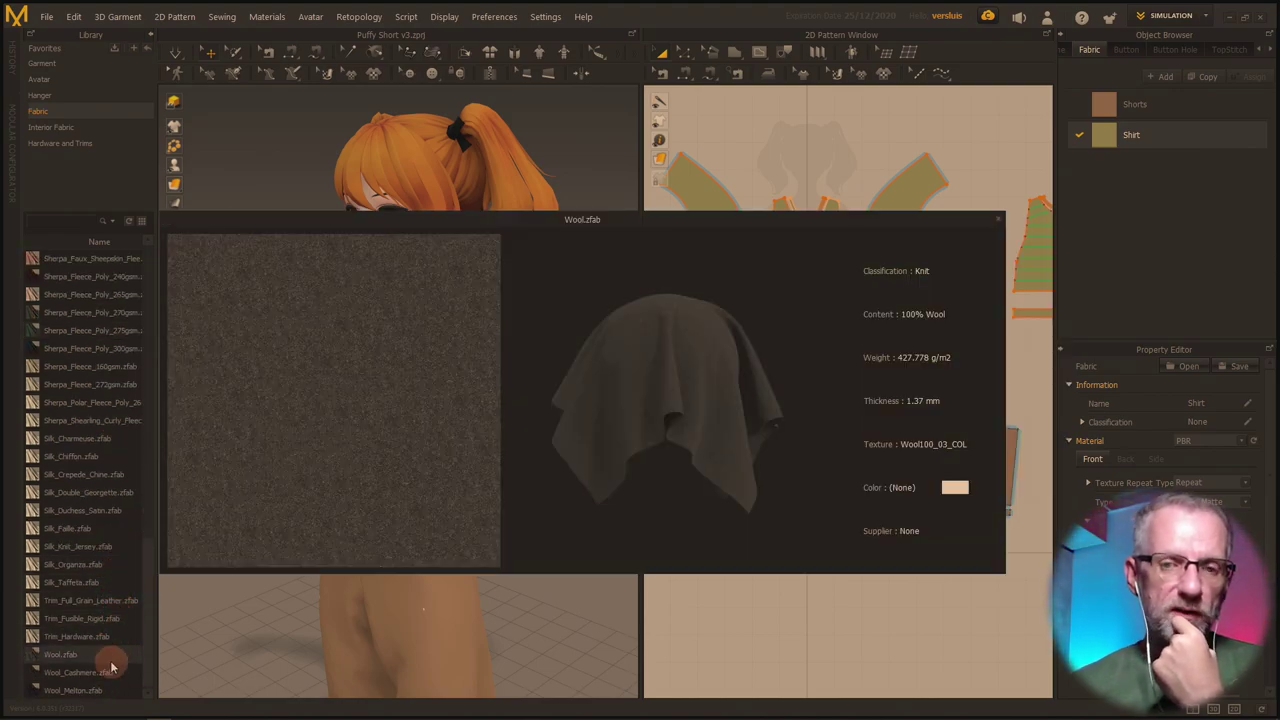
pyautogui.scroll(10, 115, 500)
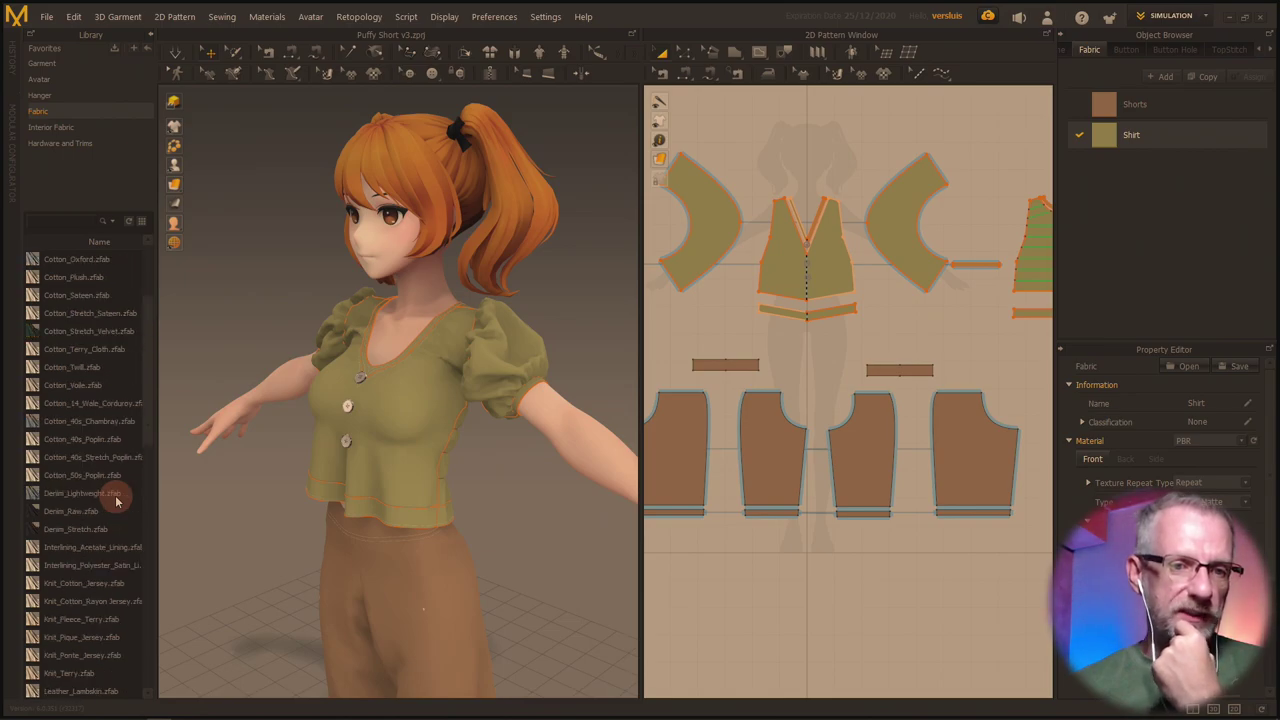
pyautogui.scroll(1, 115, 349)
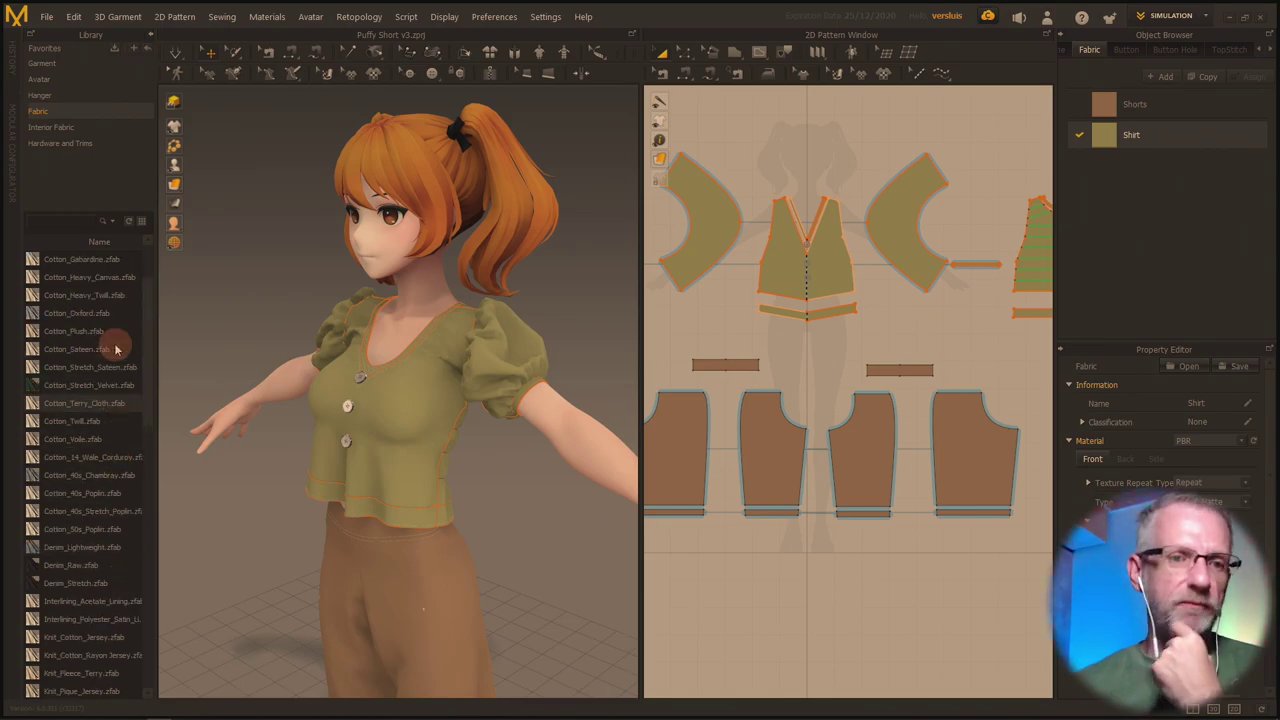
pyautogui.scroll(1, 95, 300)
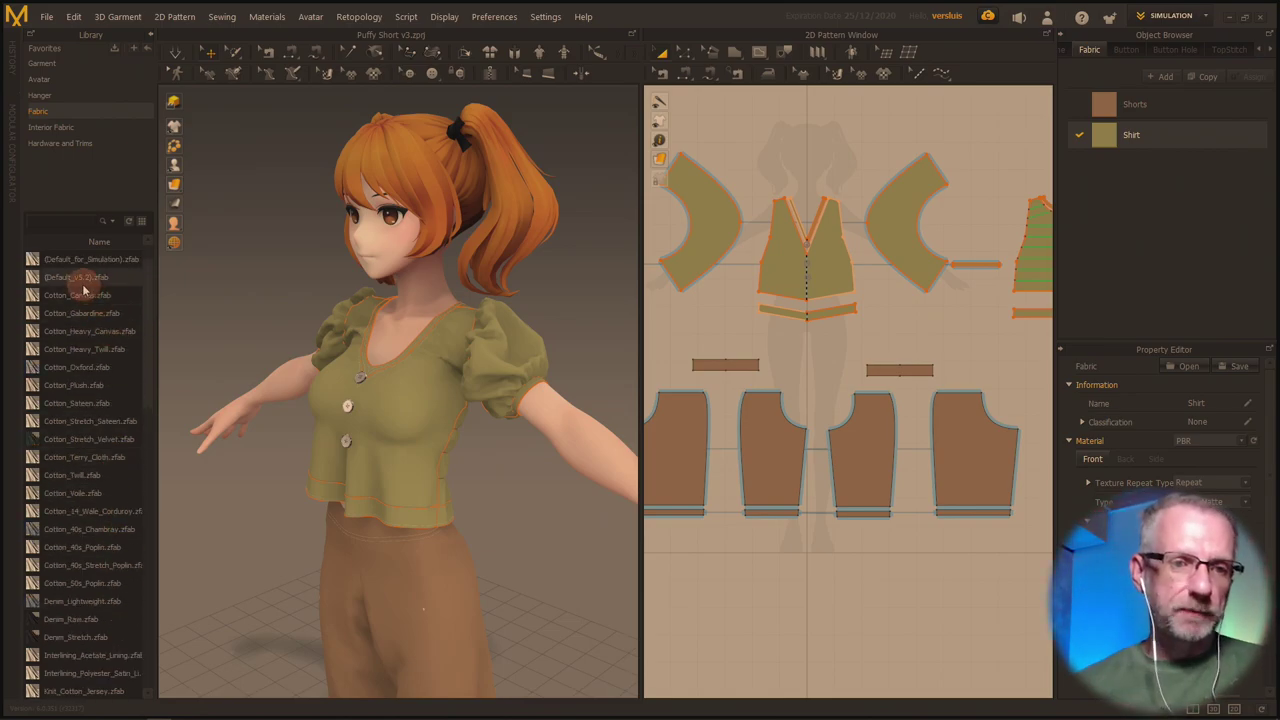
# Save the project under its current file name.
pyautogui.click(47, 17)
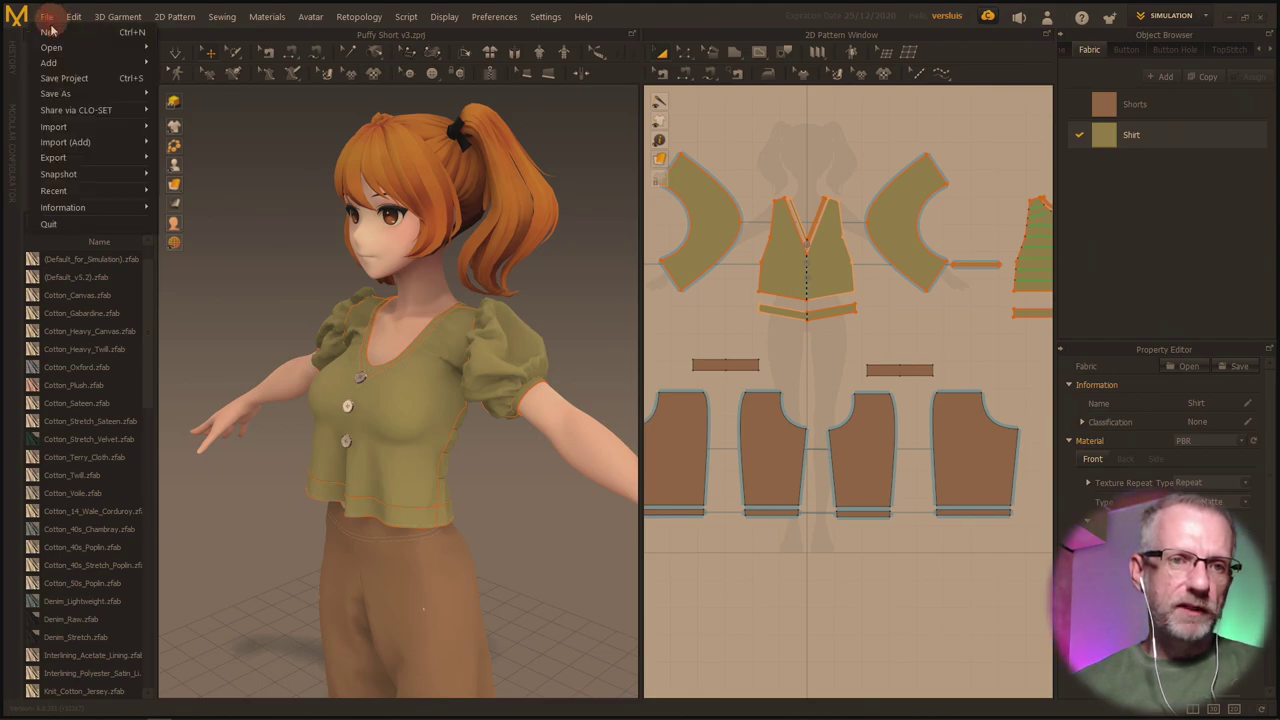
pyautogui.click(84, 80)
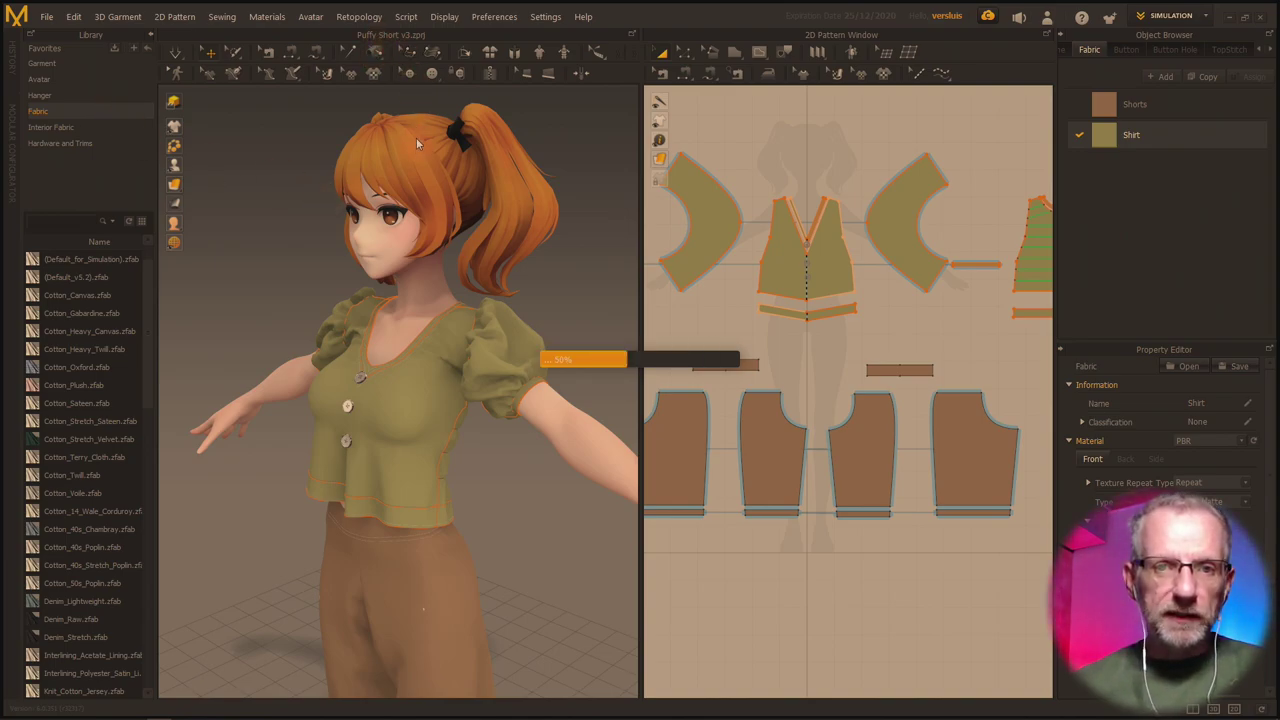
pyautogui.click(48, 17)
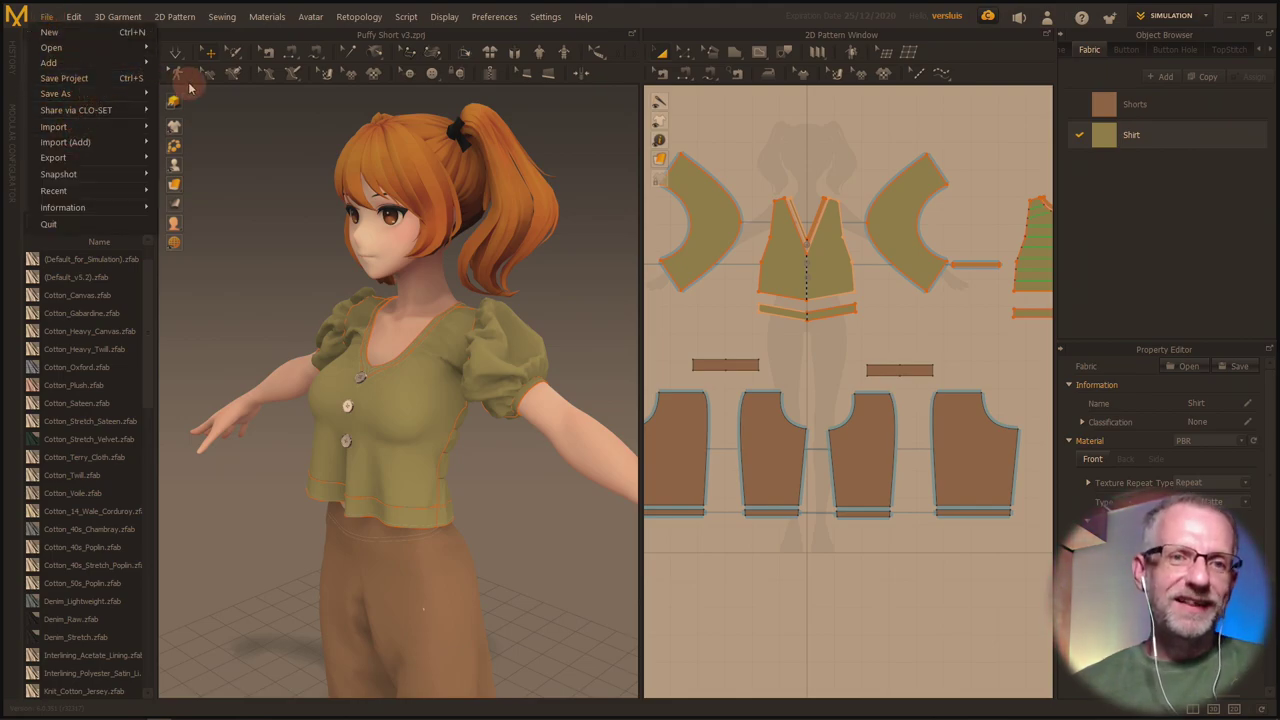
pyautogui.click(148, 80)
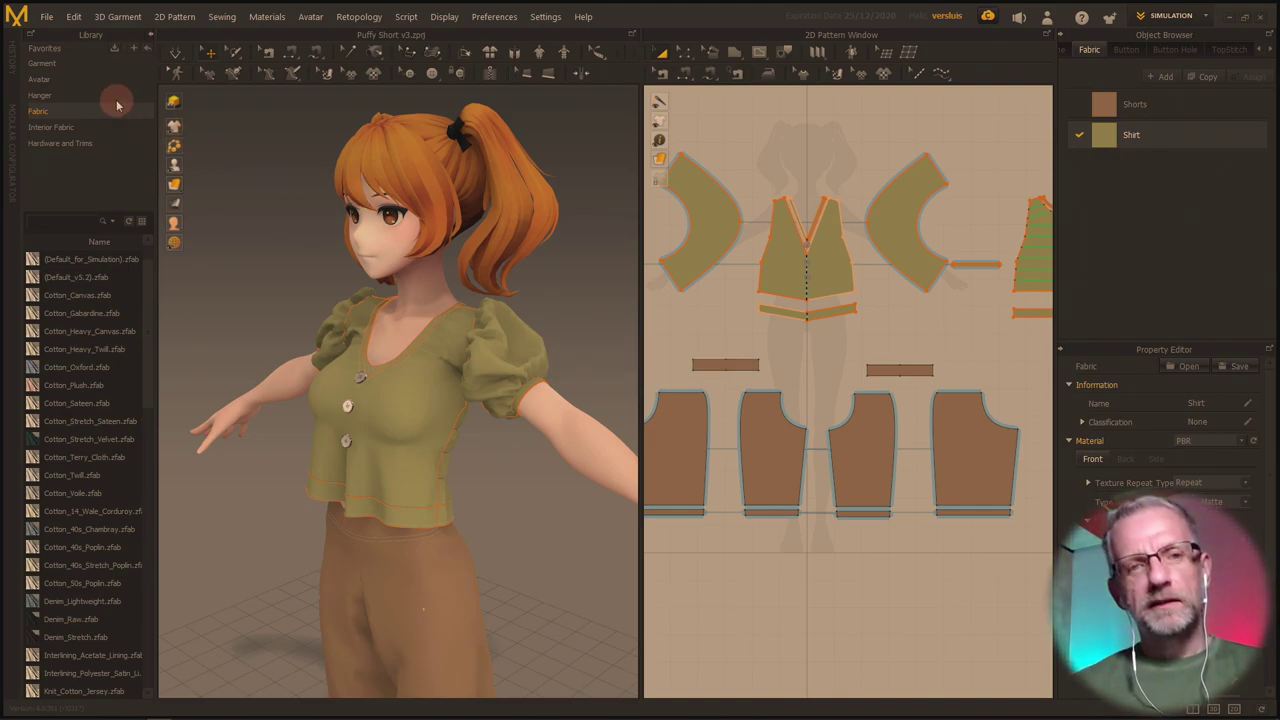
# Save the project as a new version named Puffy Shirt v4 in the Puffy Shirt folder.
pyautogui.click(46, 16)
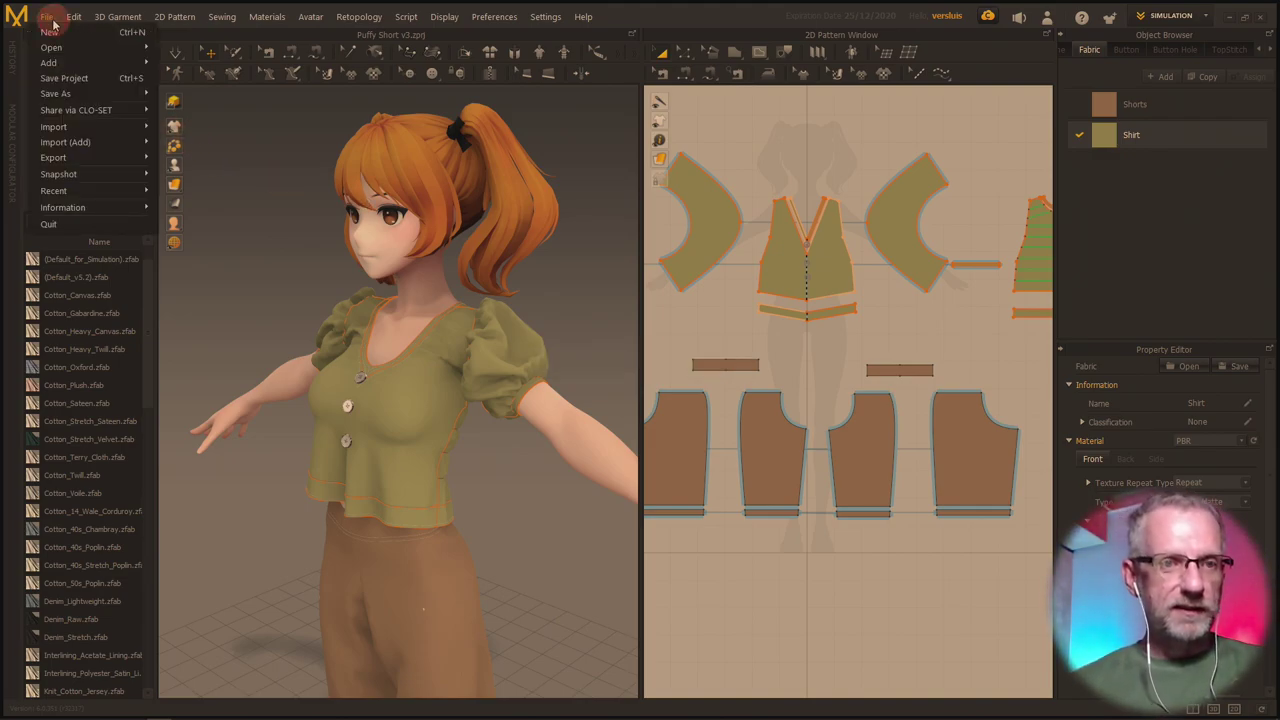
pyautogui.moveTo(107, 93)
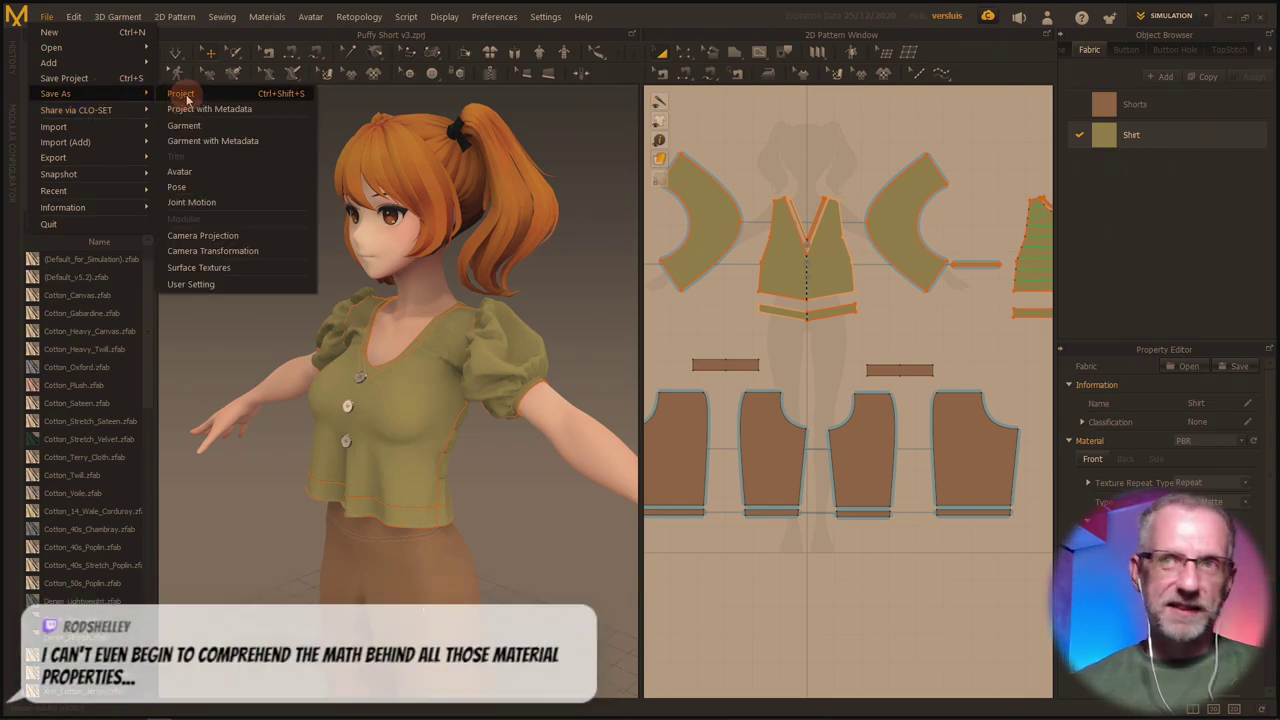
pyautogui.click(180, 93)
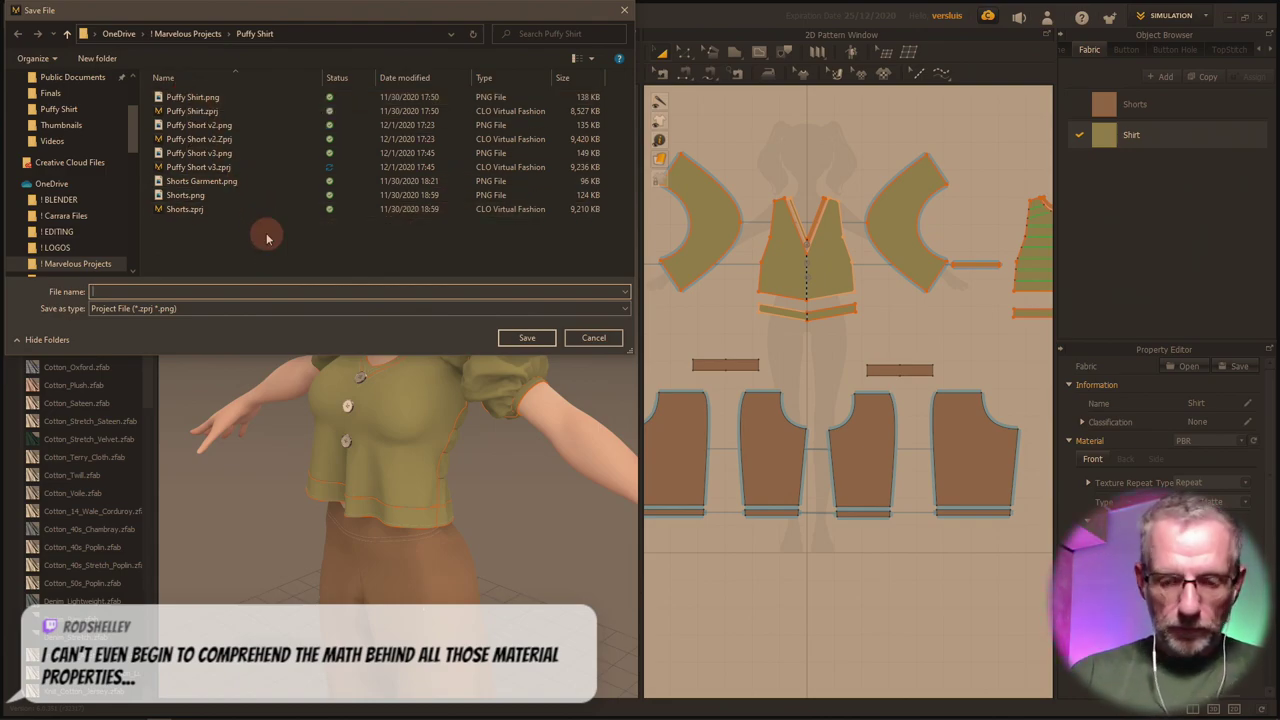
pyautogui.write('Puffy Shirt v4')
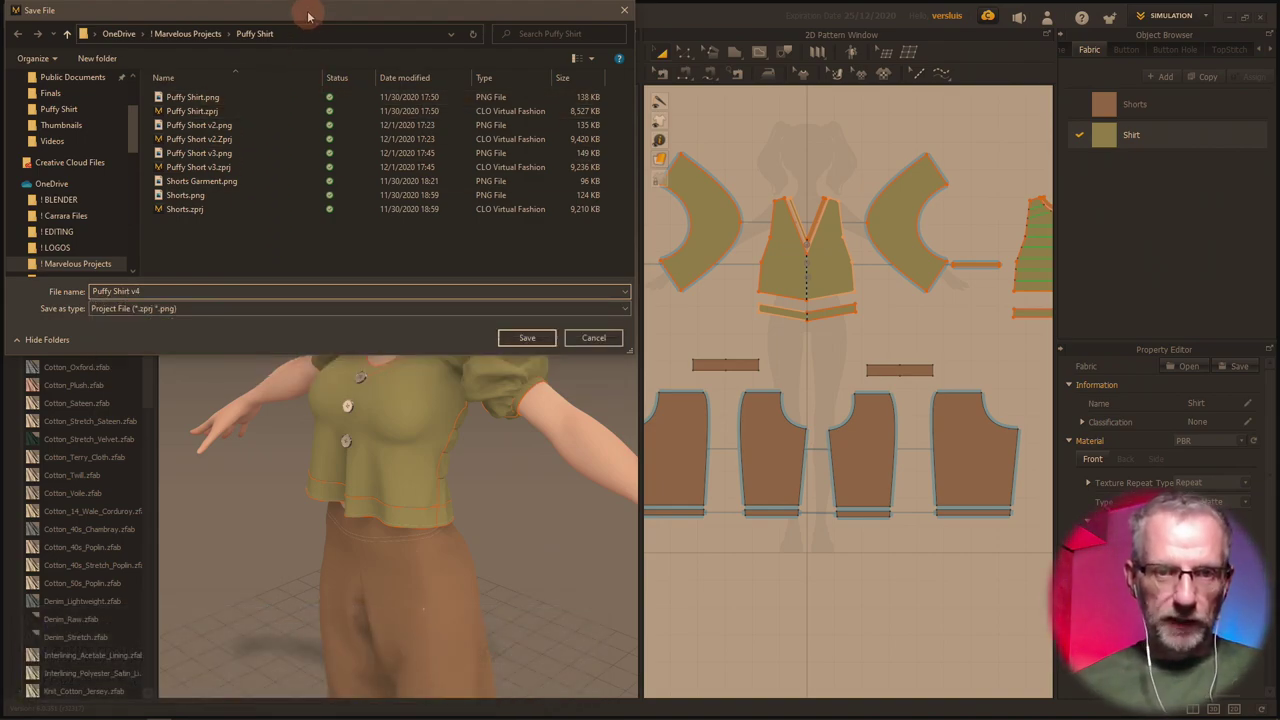
pyautogui.moveTo(310, 12); pyautogui.dragTo(338, 66)
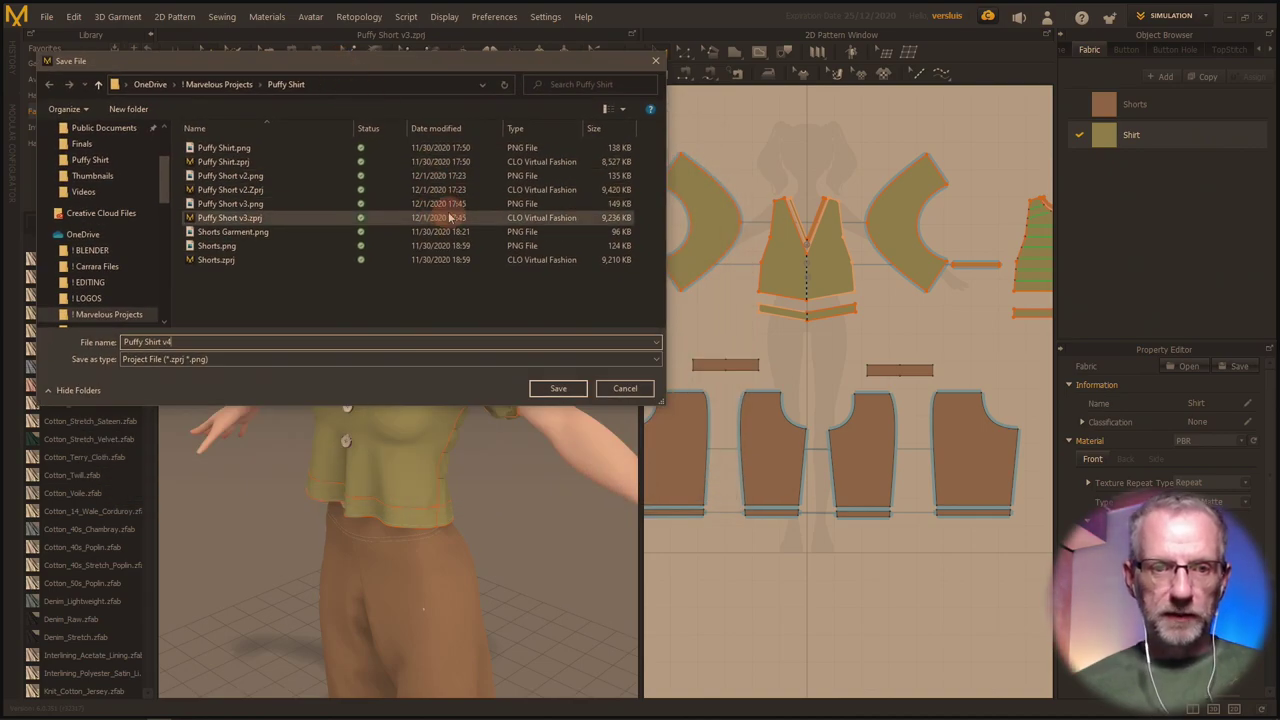
pyautogui.click(556, 387)
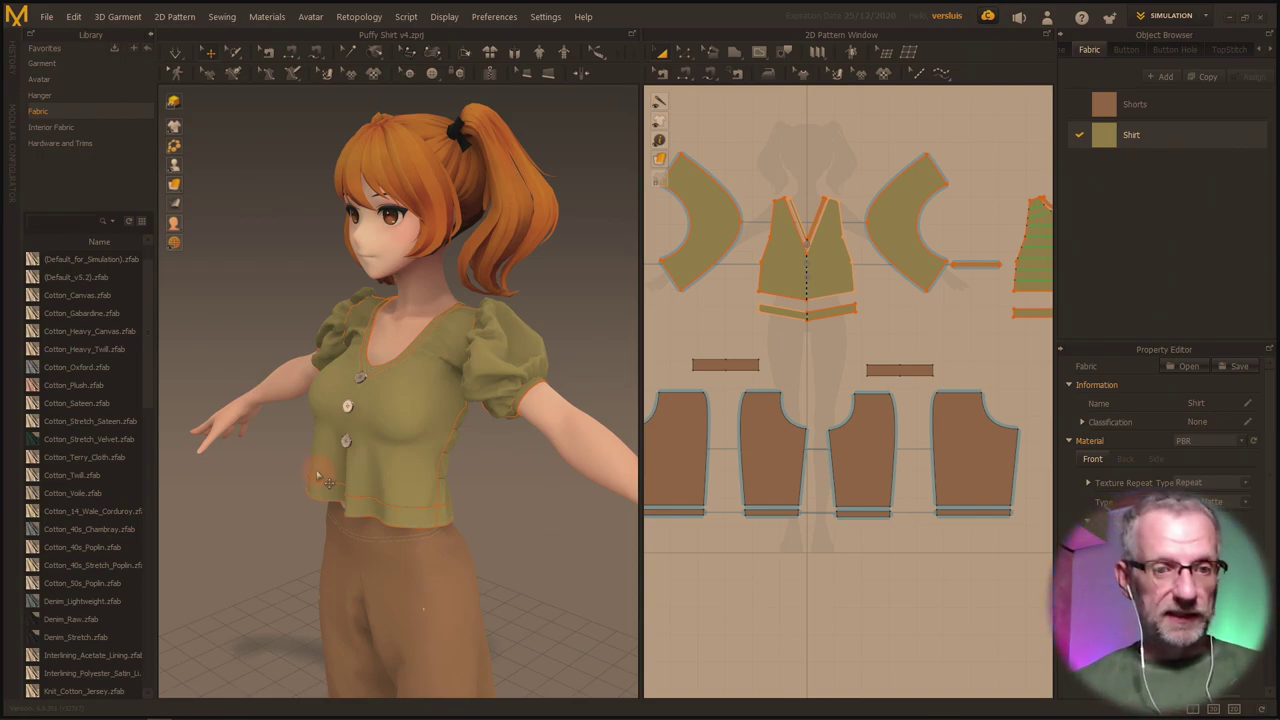
# Apply the library's Cotton_Gabardine preset to both the Shirt and the Shorts fabrics.
pyautogui.moveTo(85, 315)
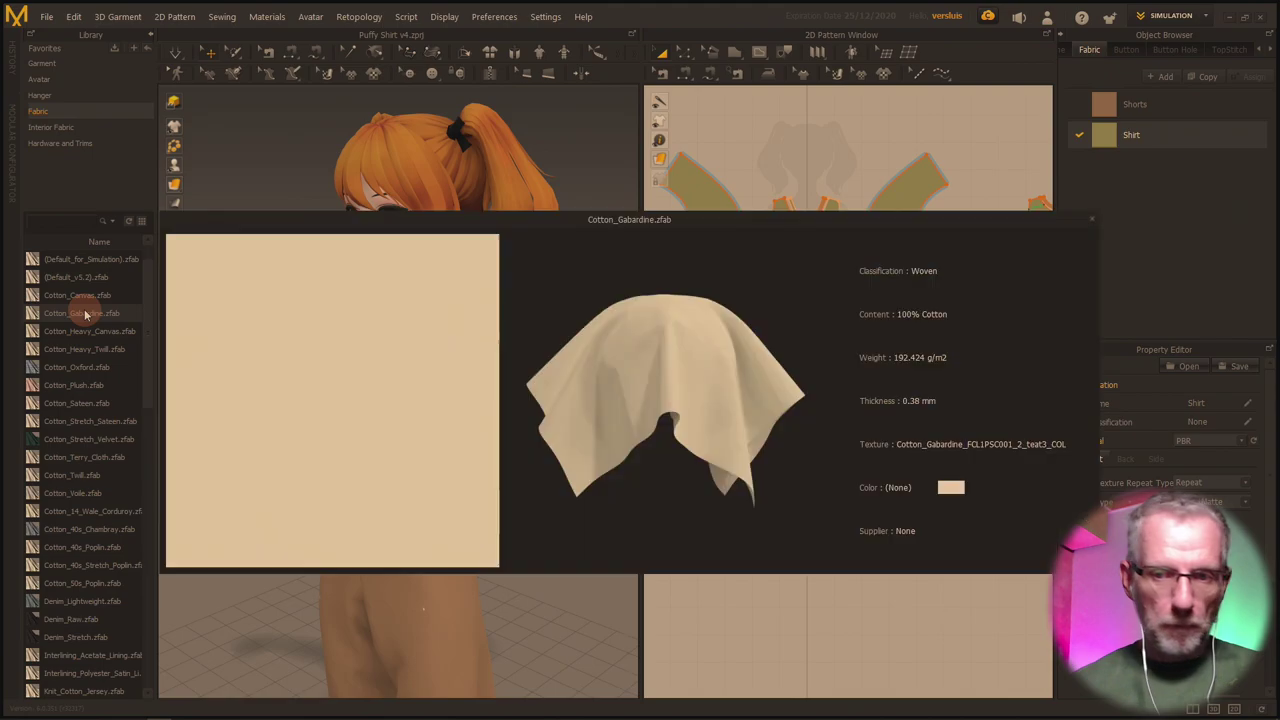
pyautogui.moveTo(85, 315); pyautogui.dragTo(1181, 143)
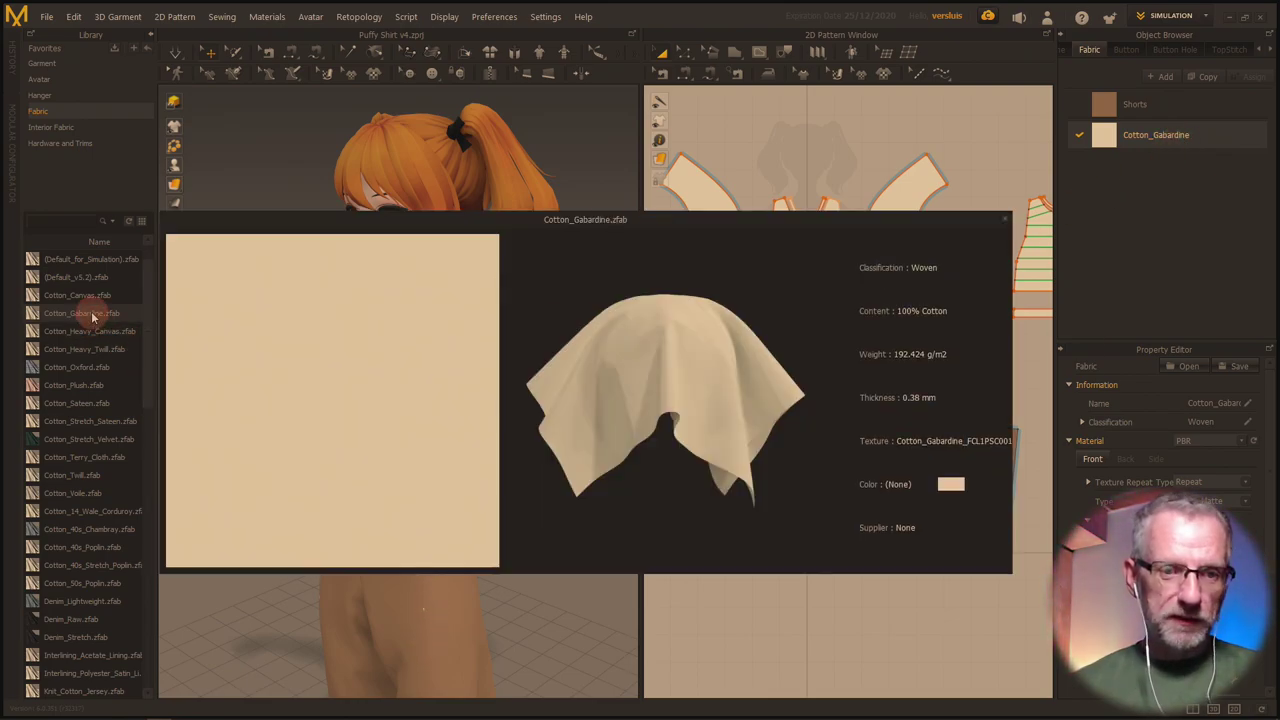
pyautogui.moveTo(88, 313); pyautogui.dragTo(1165, 100)
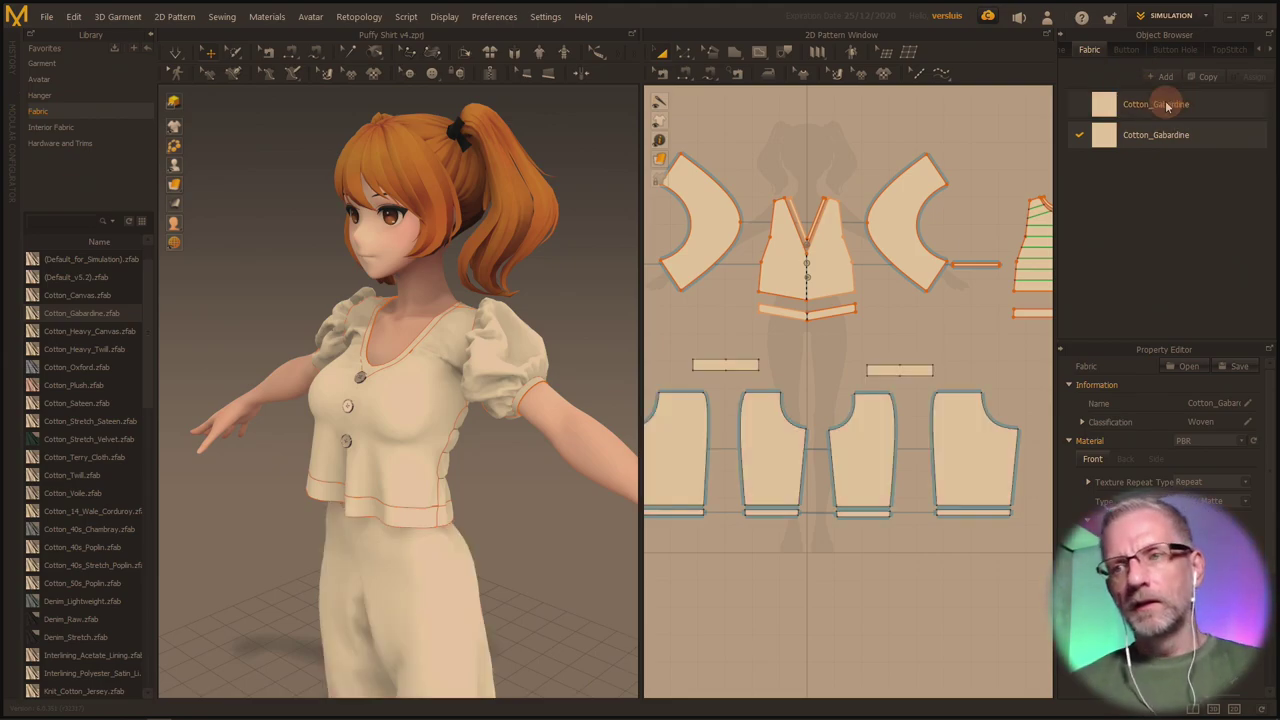
# Rename the top's Cotton_Gabardine fabric as Shirt and the shorts' Cotton_Gabardine fabric as Shorts.
pyautogui.doubleClick(1182, 138)
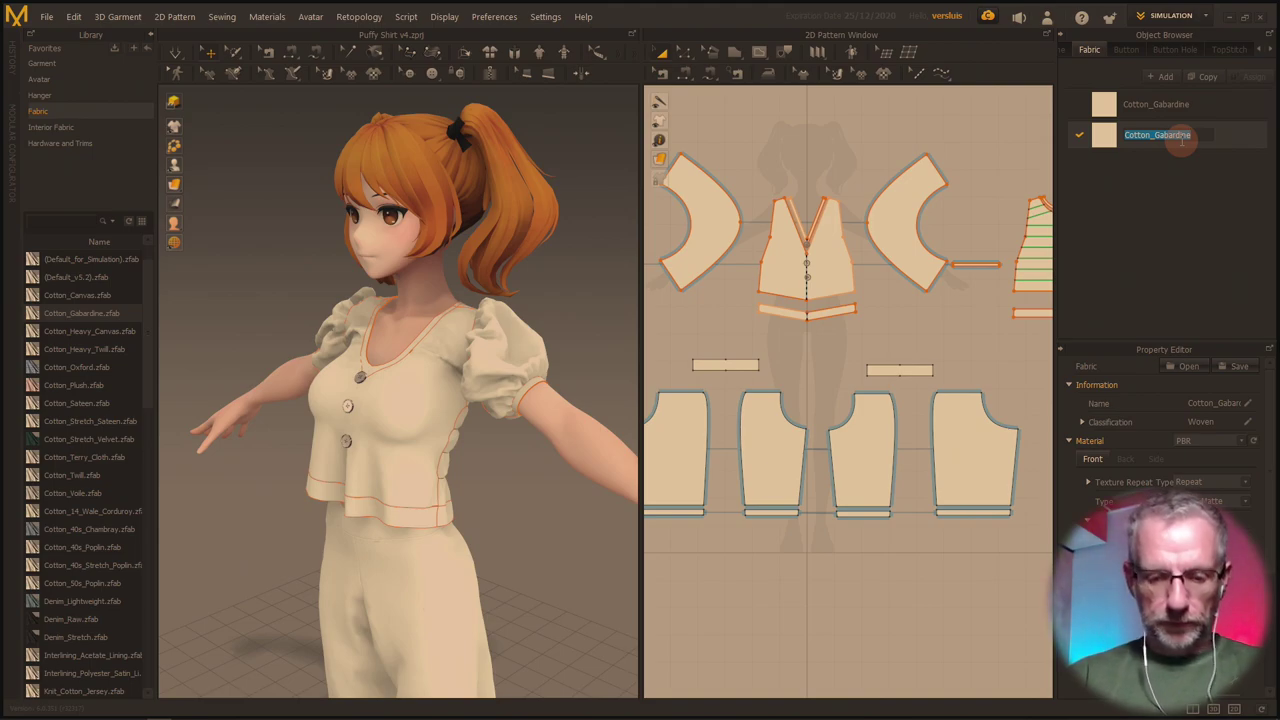
pyautogui.write('Shirt')
pyautogui.press('Return')
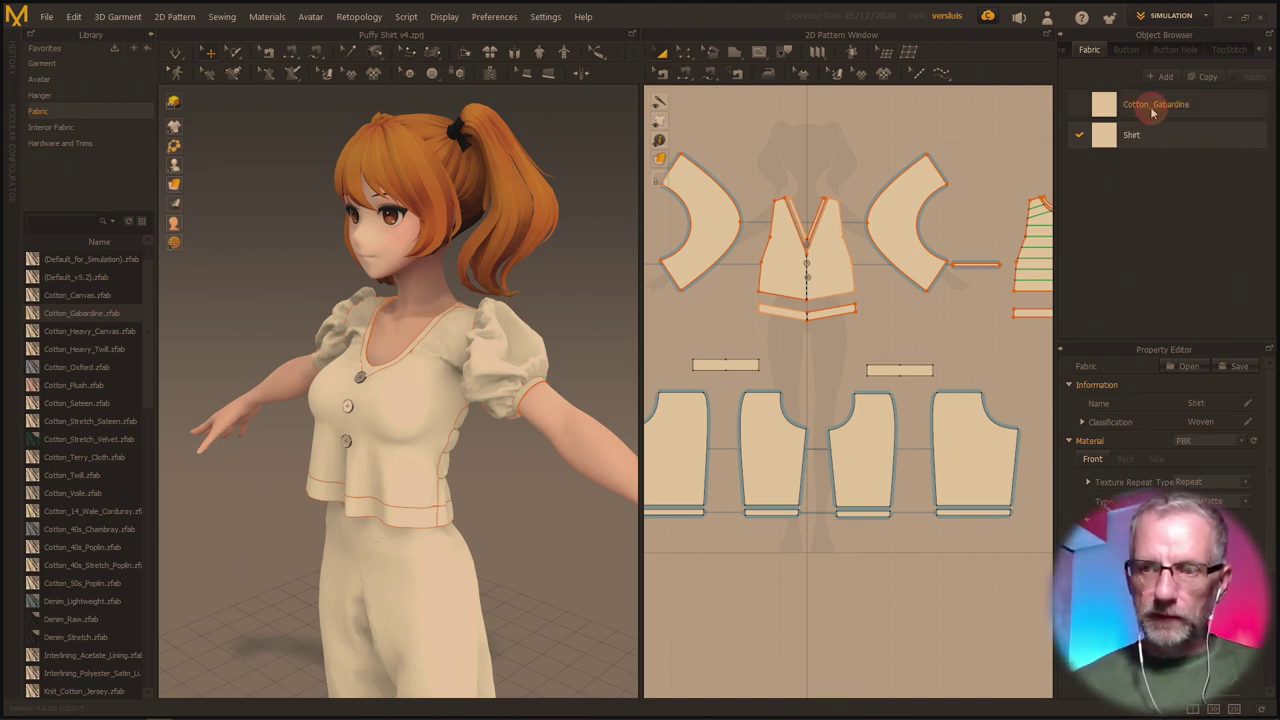
pyautogui.click(1150, 108)
pyautogui.rightClick(1152, 110)
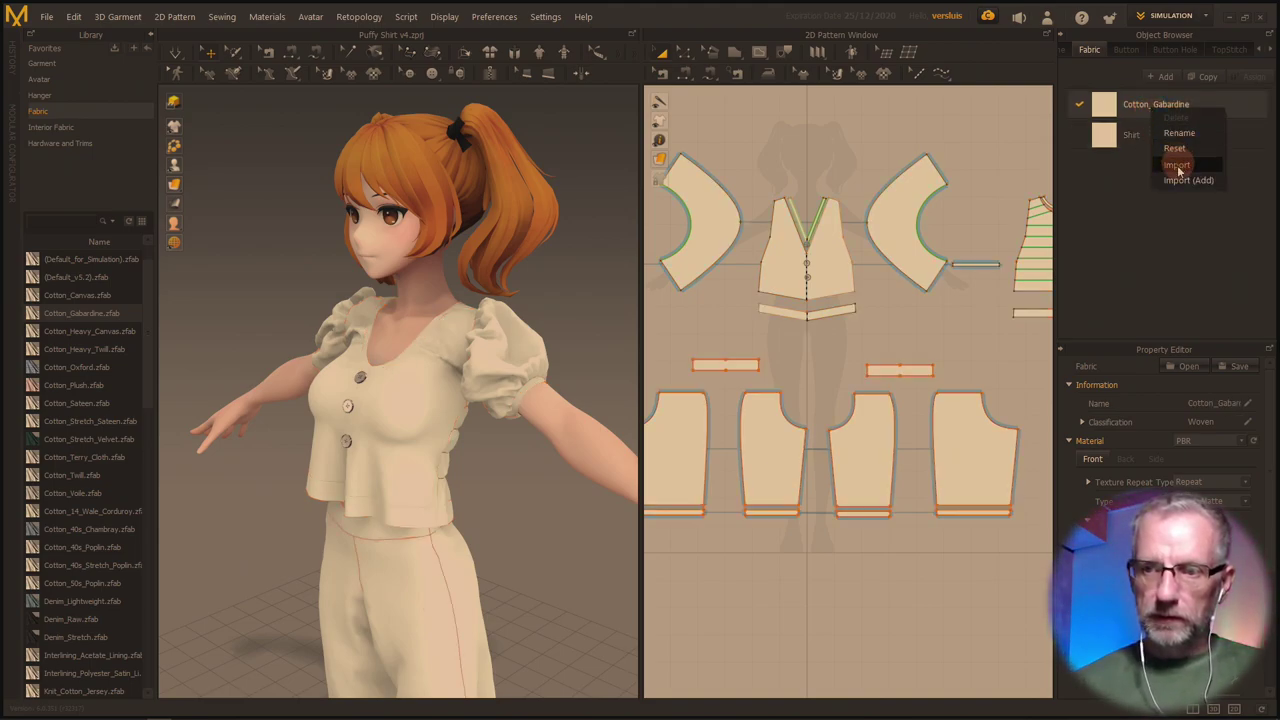
pyautogui.click(1180, 143)
pyautogui.write('Sho')
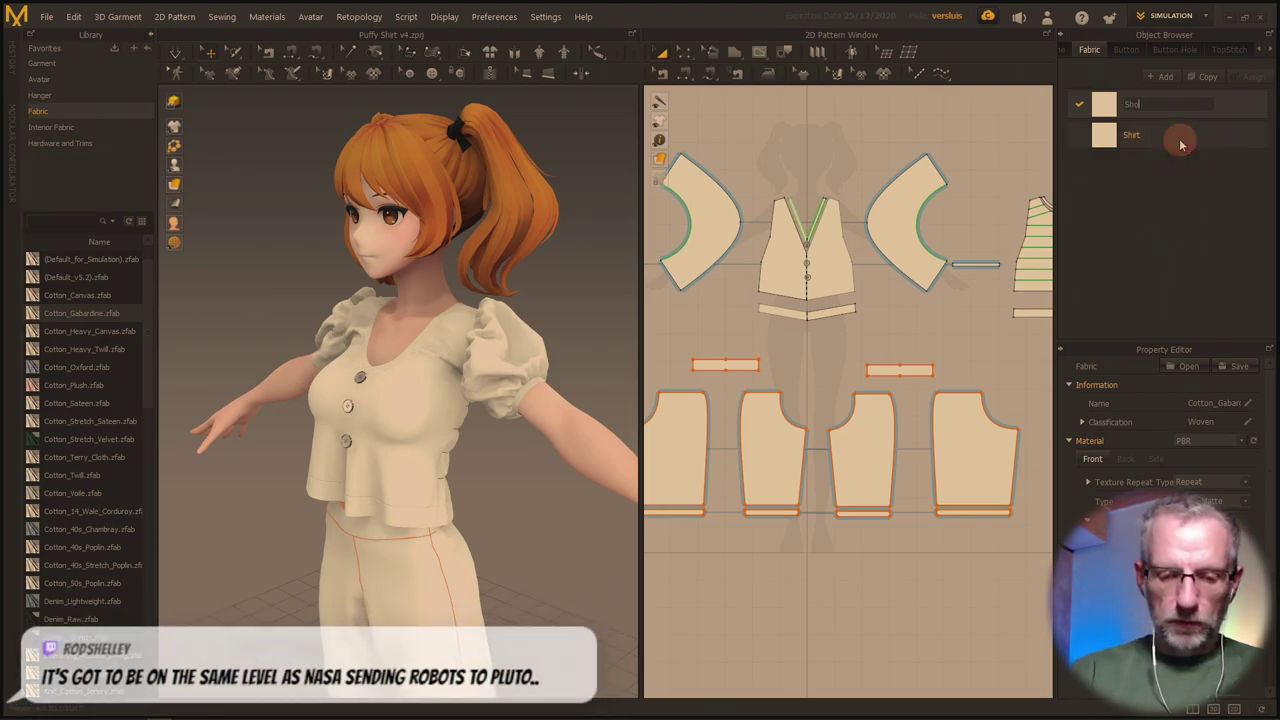
pyautogui.write('rts')
pyautogui.press('Return')
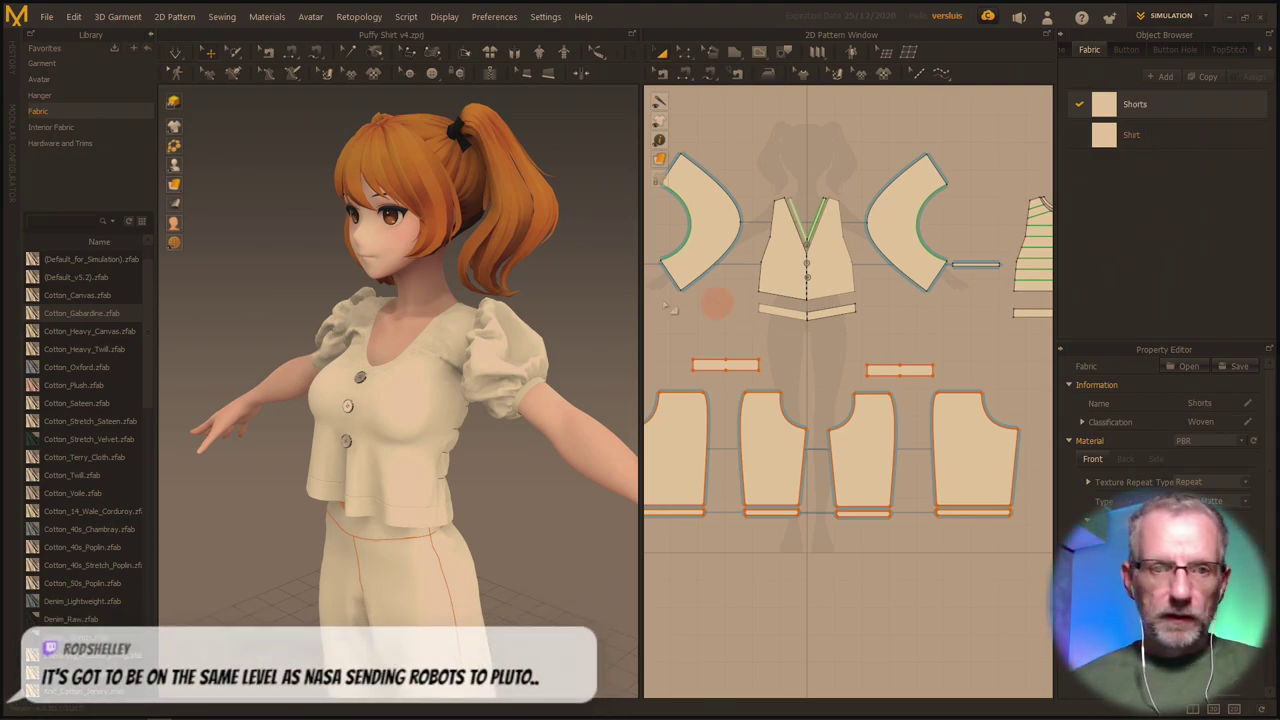
# Hide the library, select the Shirt fabric and expand its texture settings.
pyautogui.click(148, 33)
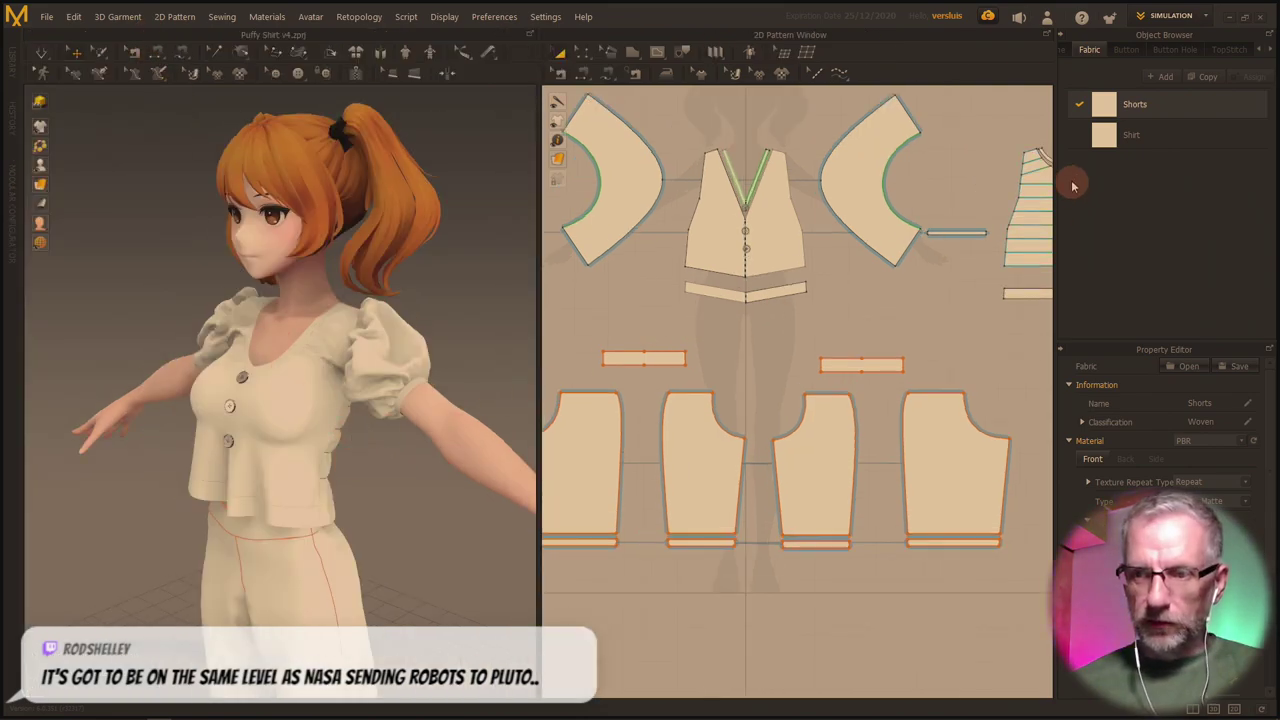
pyautogui.click(1194, 137)
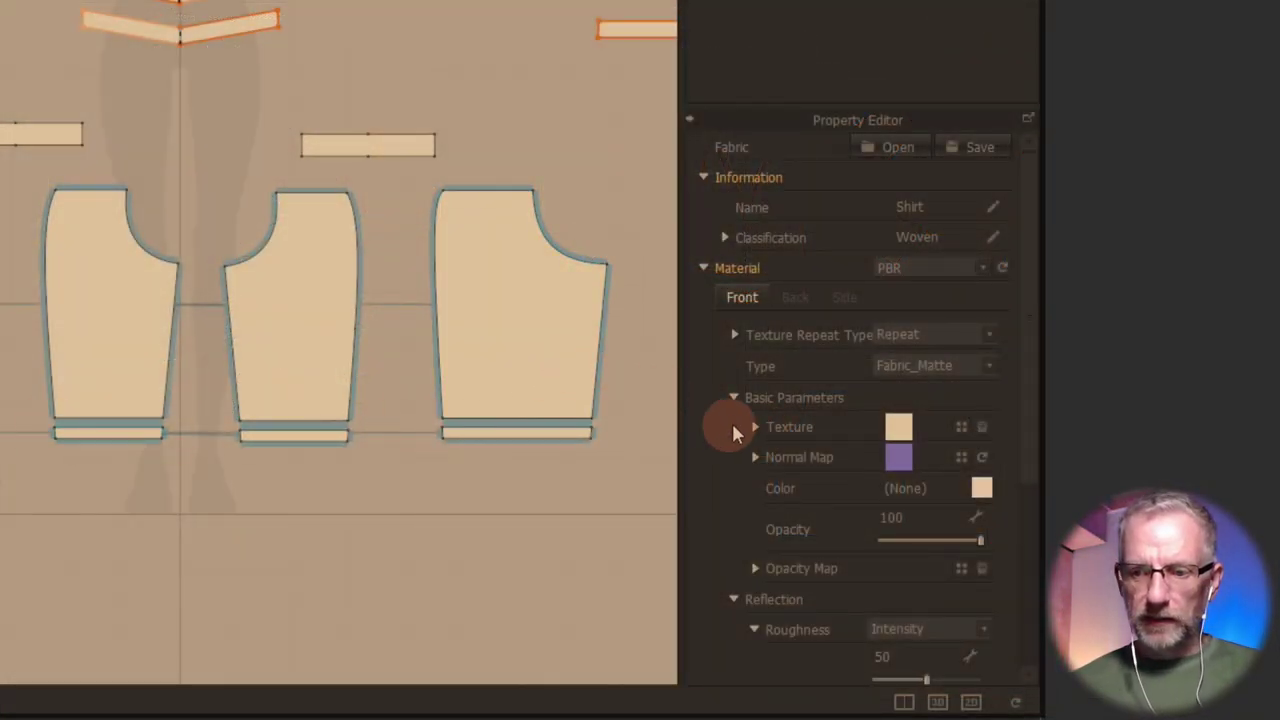
pyautogui.click(755, 427)
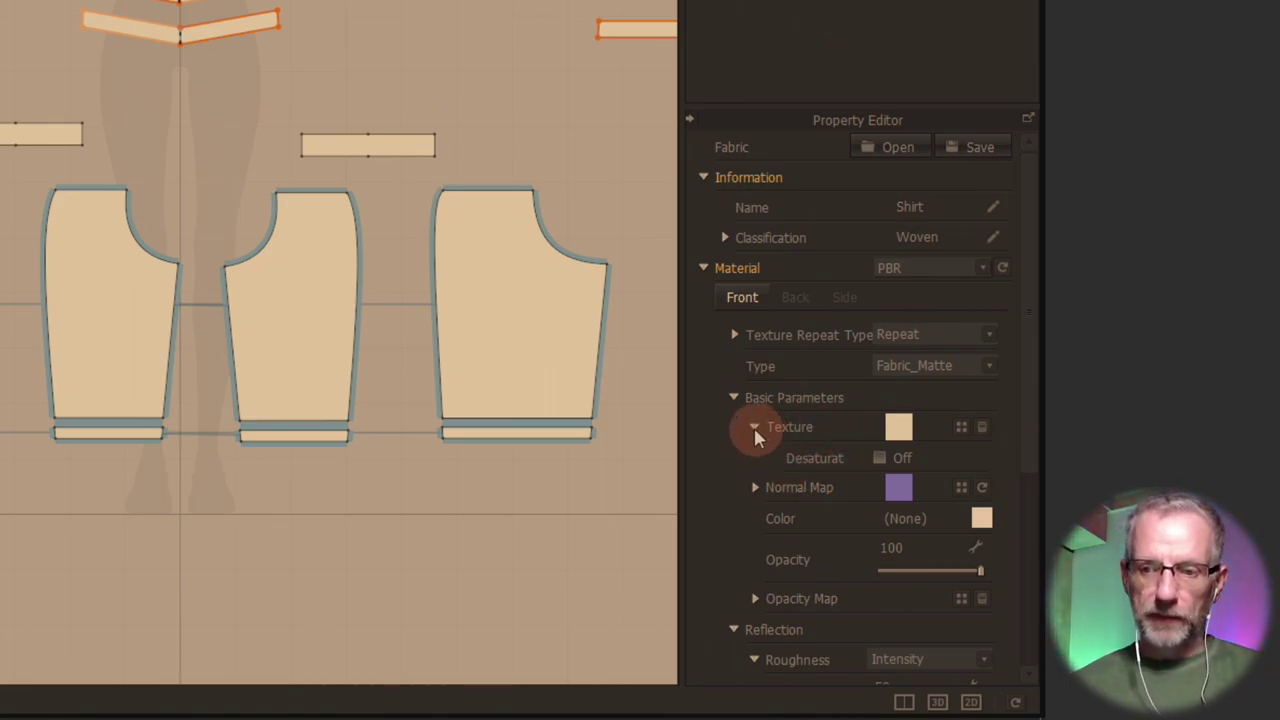
pyautogui.click(755, 427)
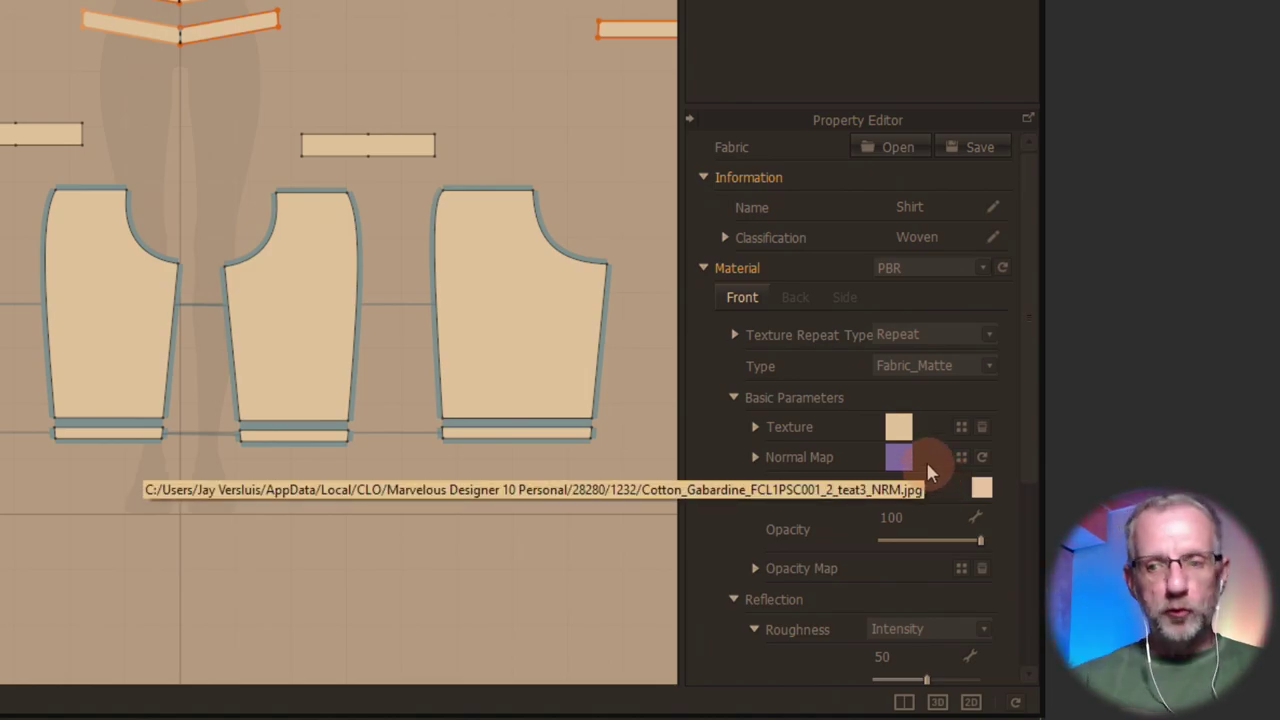
pyautogui.click(755, 426)
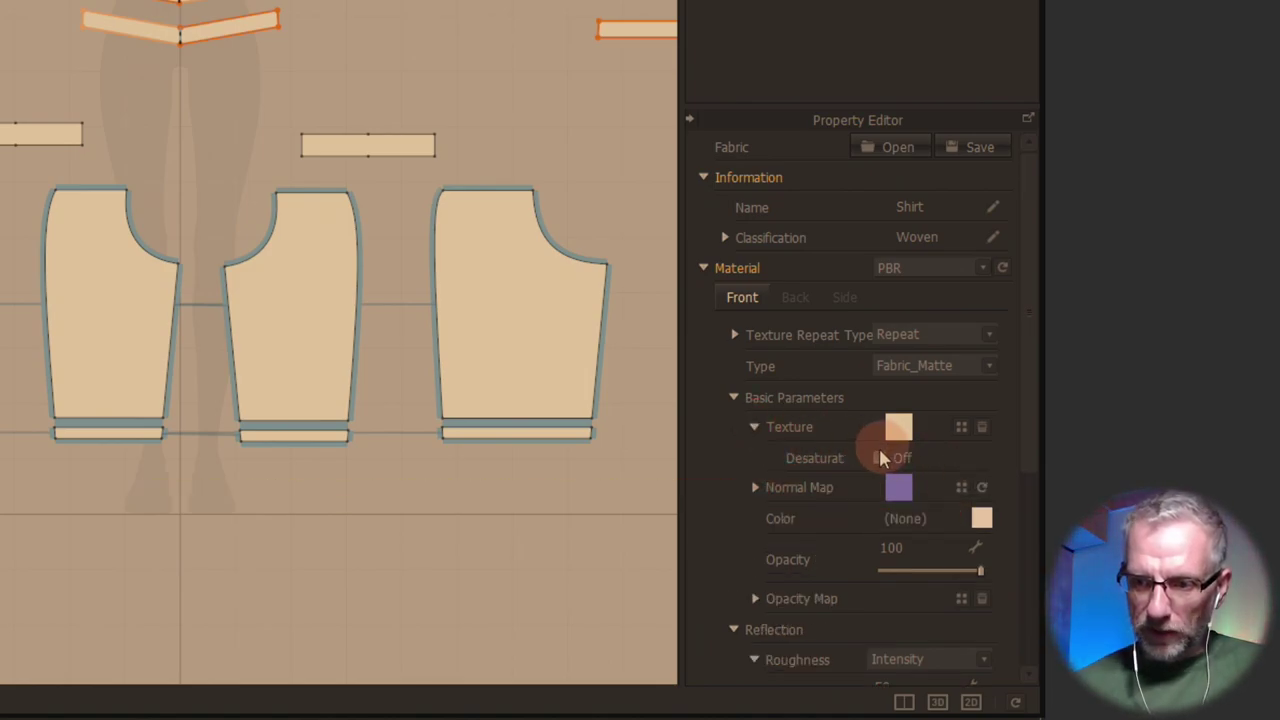
# Try desaturating the Shirt fabric's texture and revert the change.
pyautogui.click(880, 459)
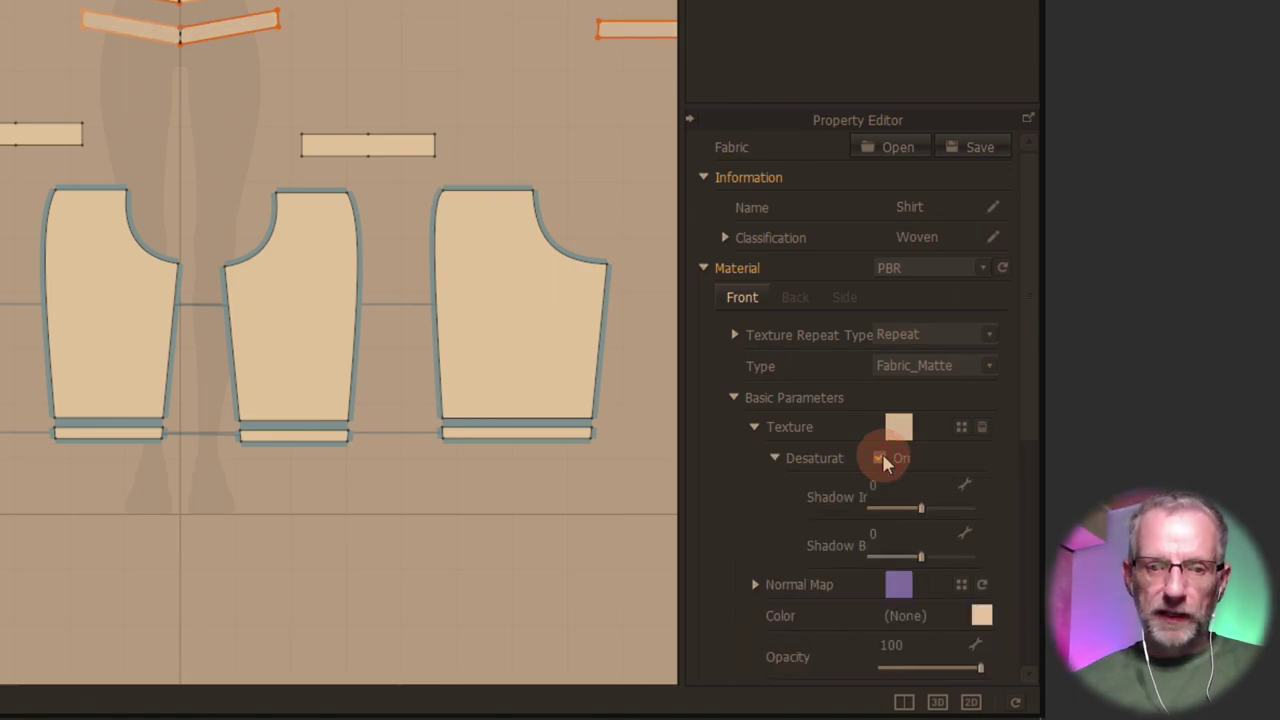
pyautogui.click(880, 459)
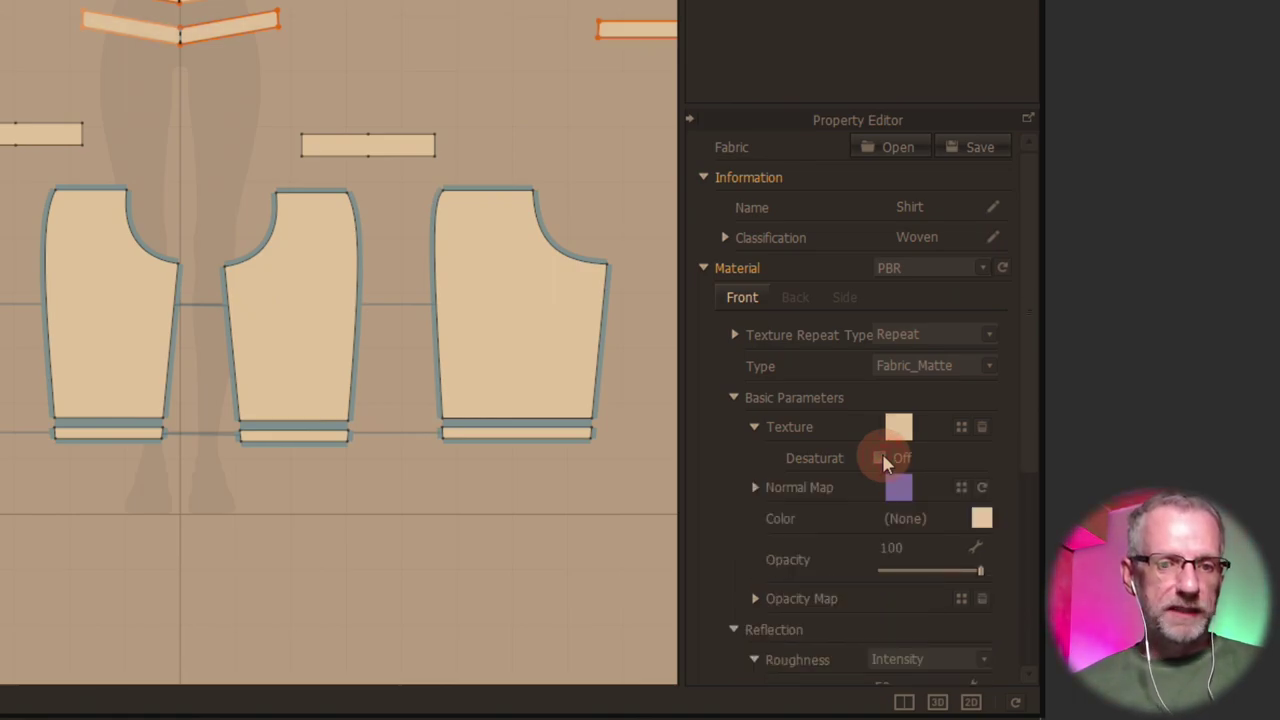
pyautogui.click(880, 459)
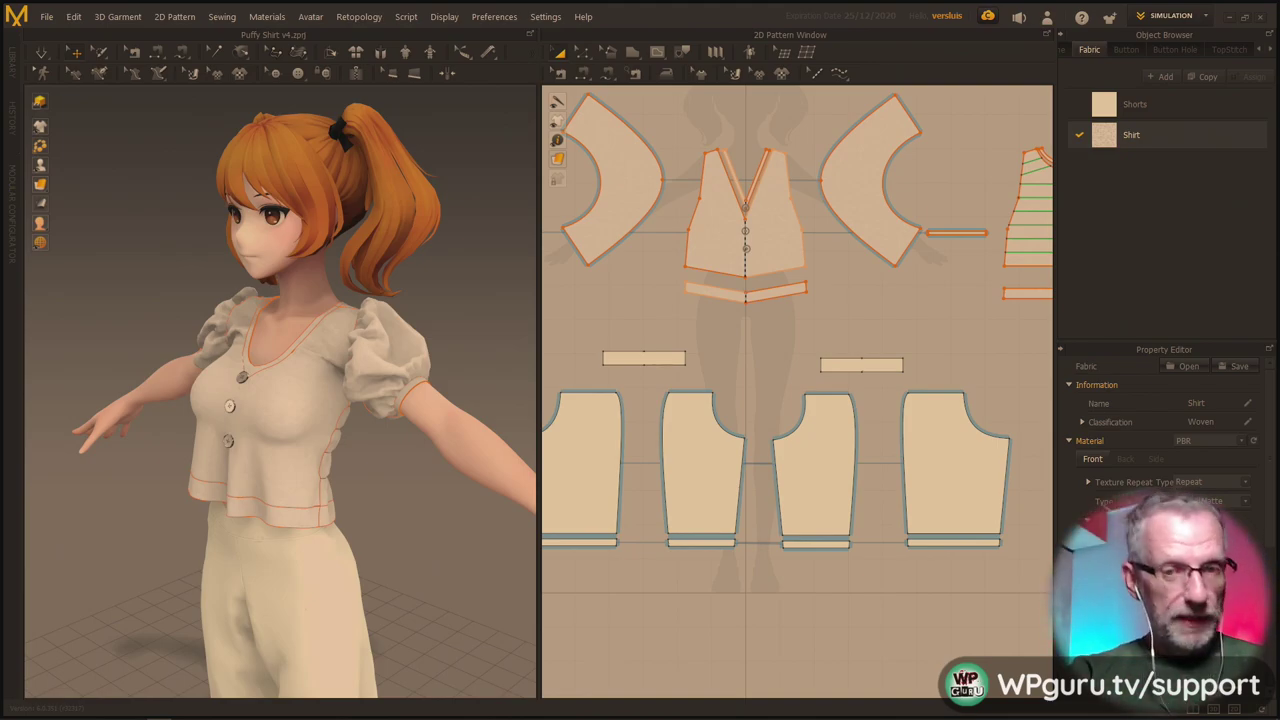
pyautogui.hotkey('ctrl', 'z')
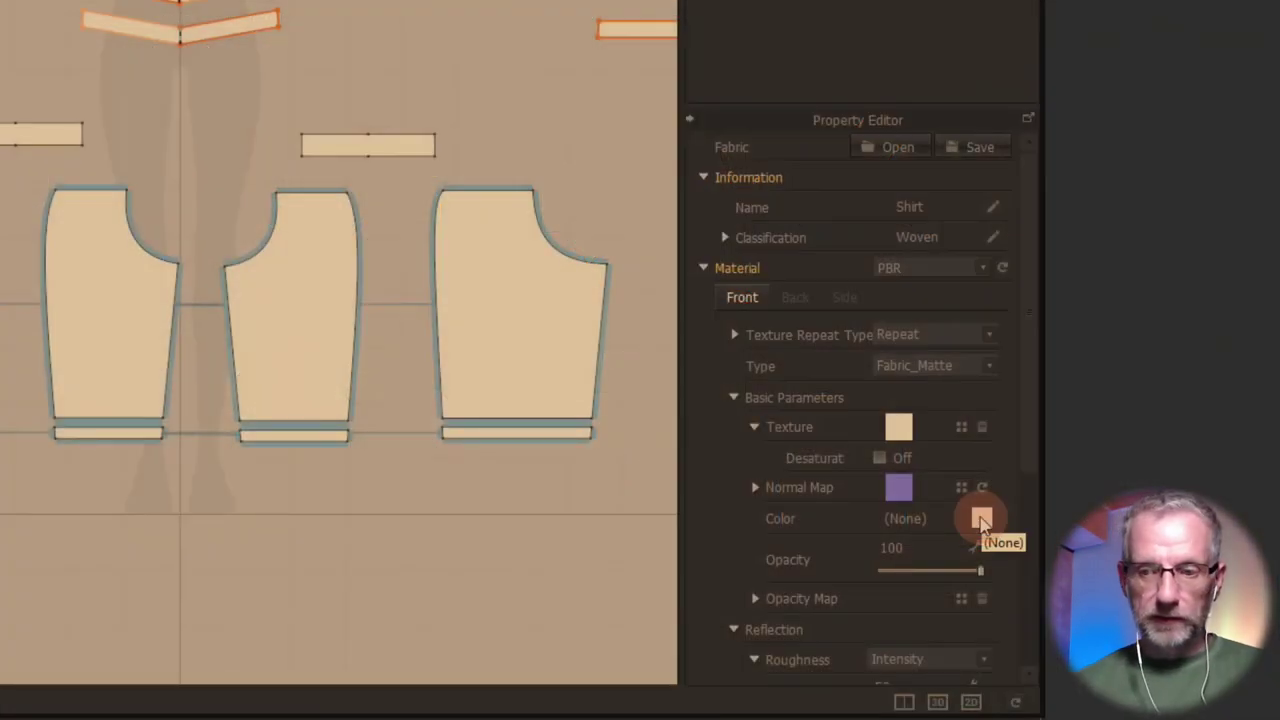
# Set the Shirt fabric's colour to olive green 999966 and inspect the weave up close near the top button.
pyautogui.click(981, 519)
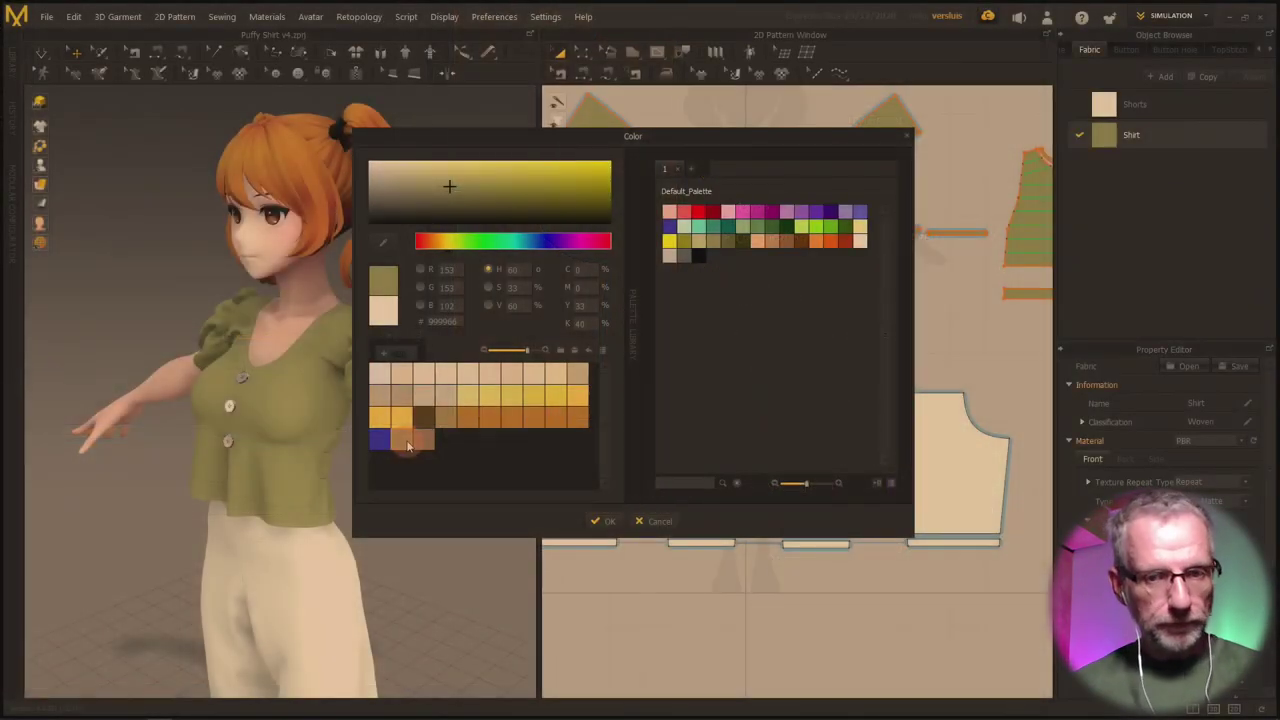
pyautogui.click(603, 519)
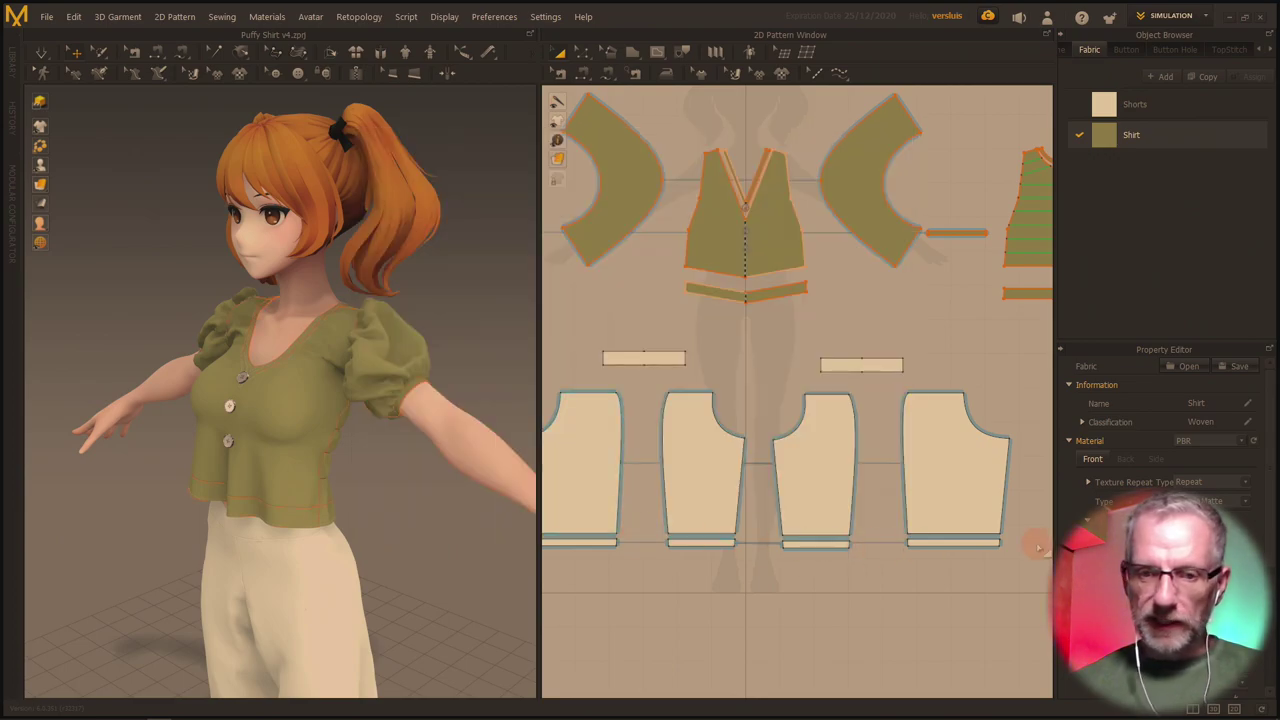
pyautogui.scroll(6, 310, 435)
pyautogui.scroll(5, 310, 435)
pyautogui.scroll(-5, 305, 425)
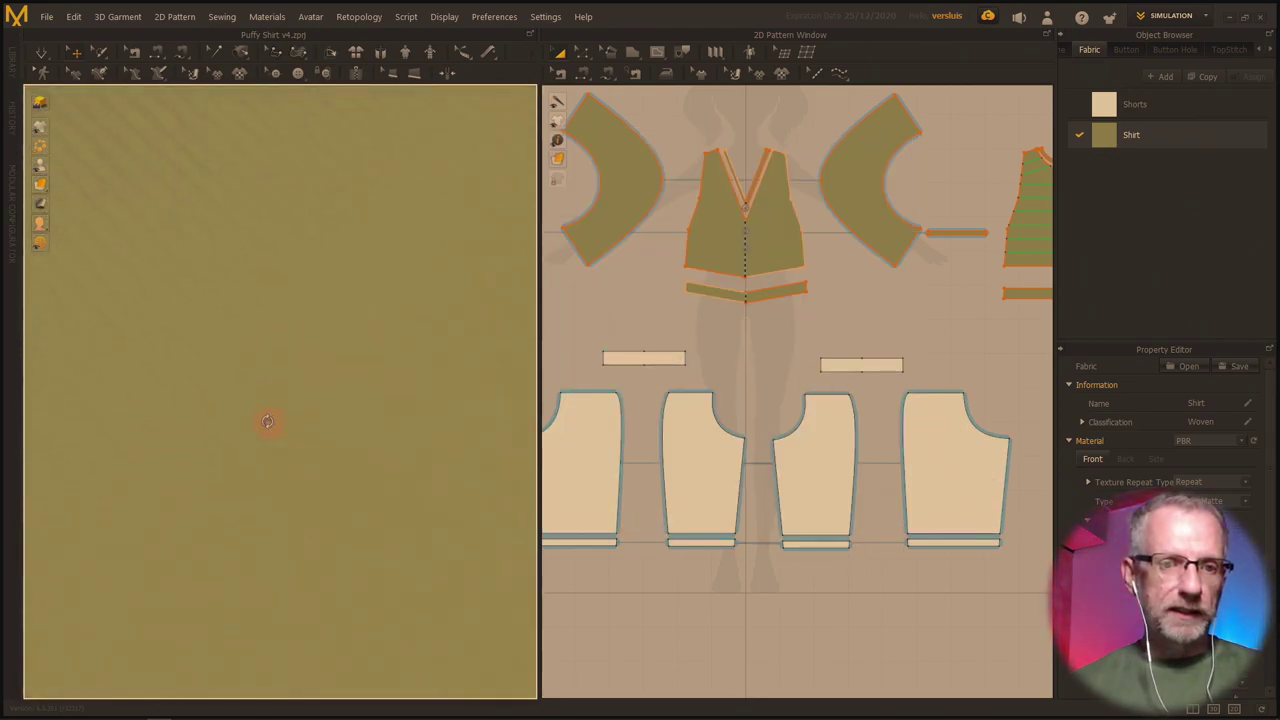
pyautogui.scroll(-5, 334, 424)
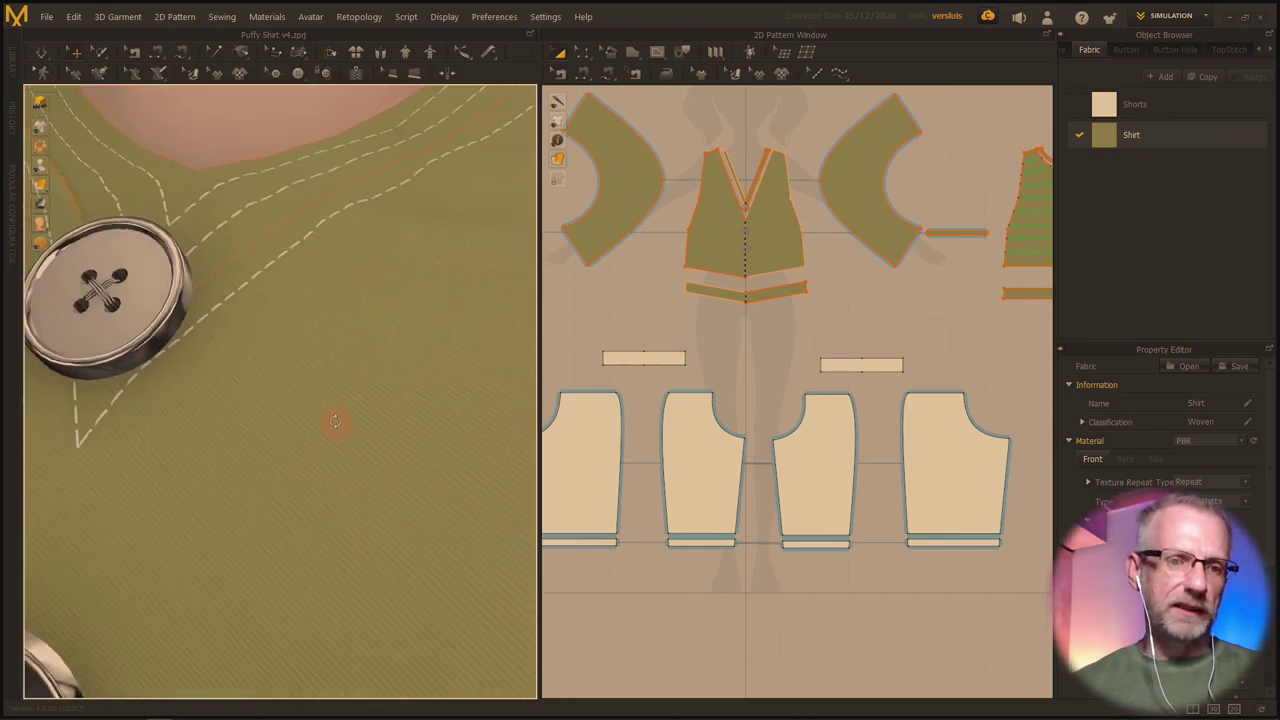
# Select the Shorts fabric and set its colour to the saved brown swatch.
pyautogui.scroll(-10, 300, 423)
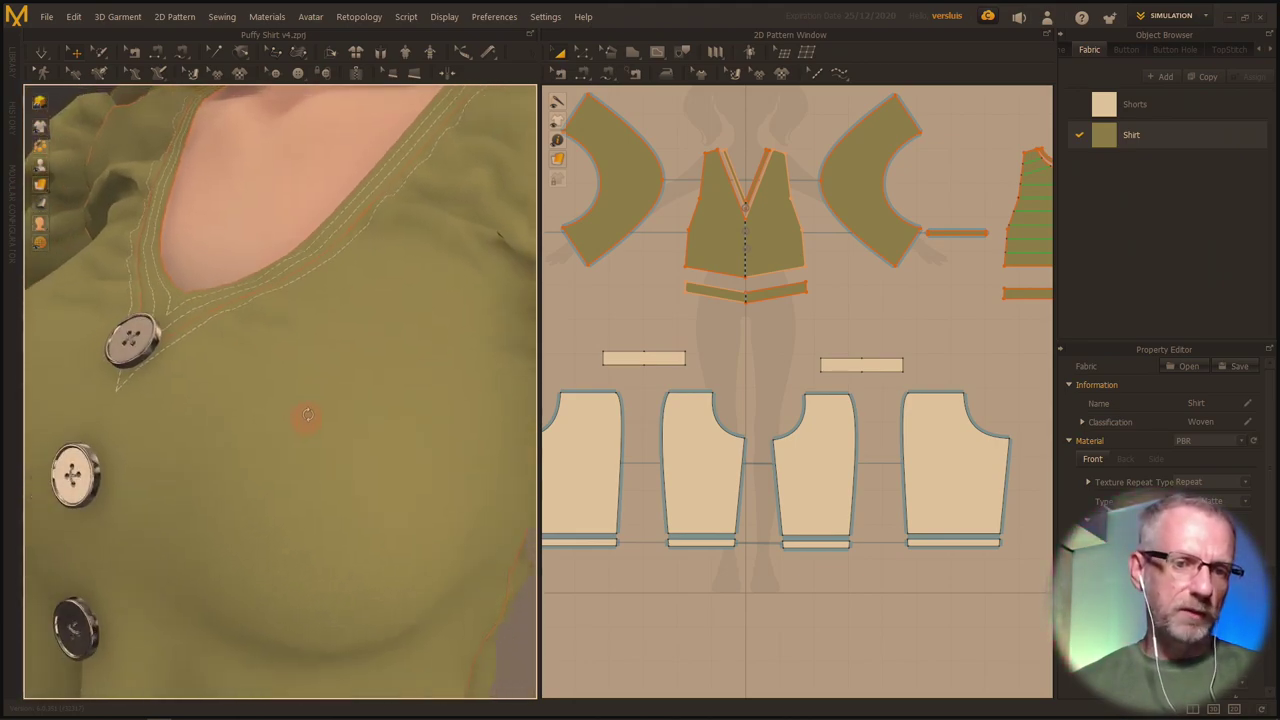
pyautogui.moveTo(322, 422); pyautogui.dragTo(323, 303, button='middle')
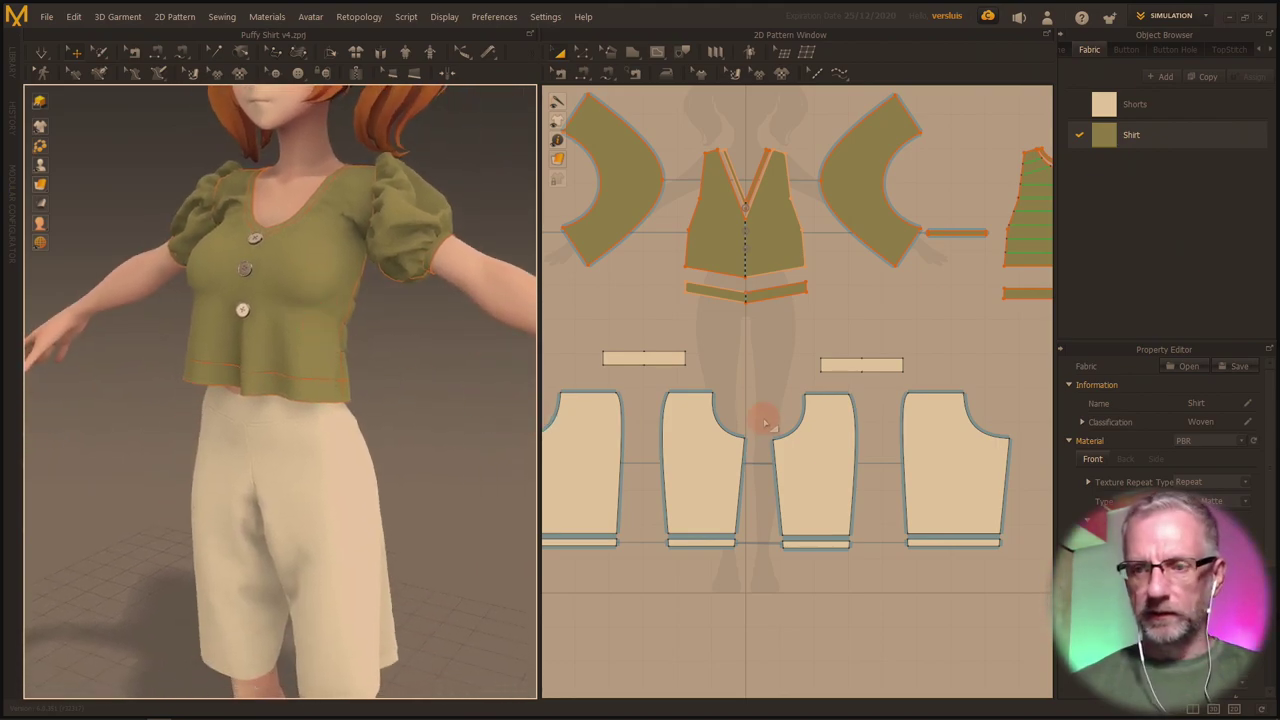
pyautogui.click(1130, 132)
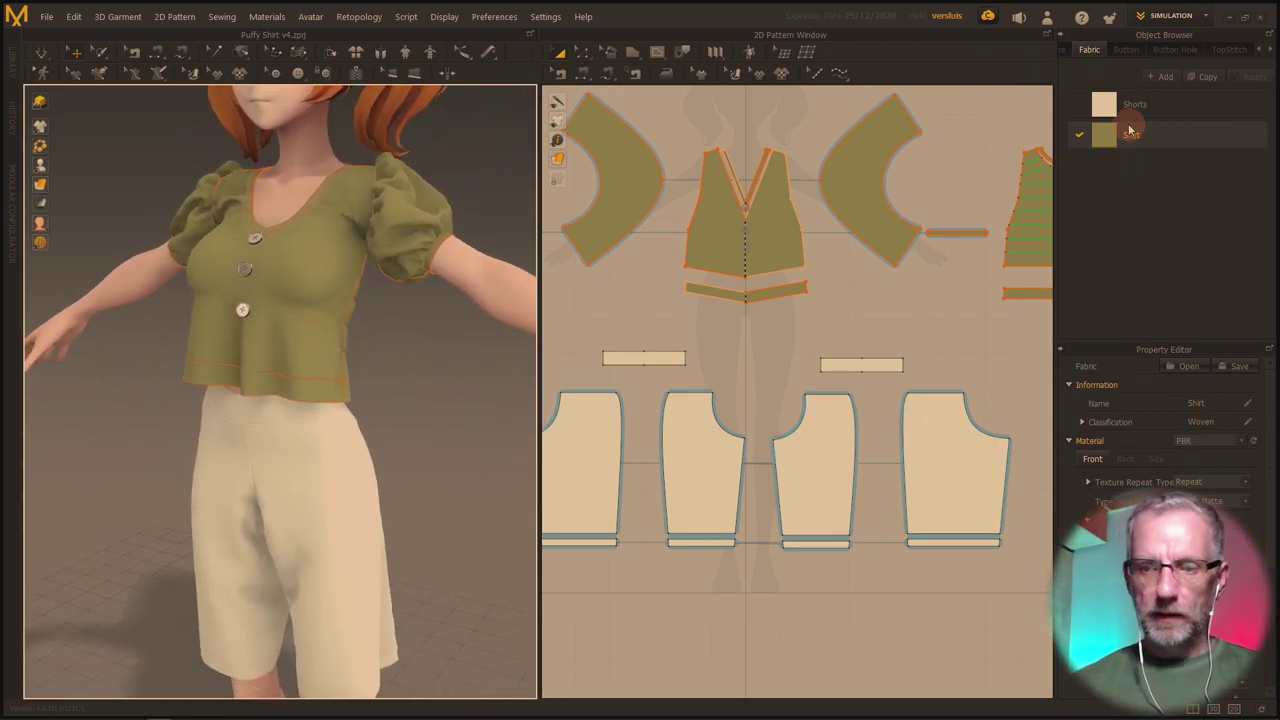
pyautogui.click(1126, 107)
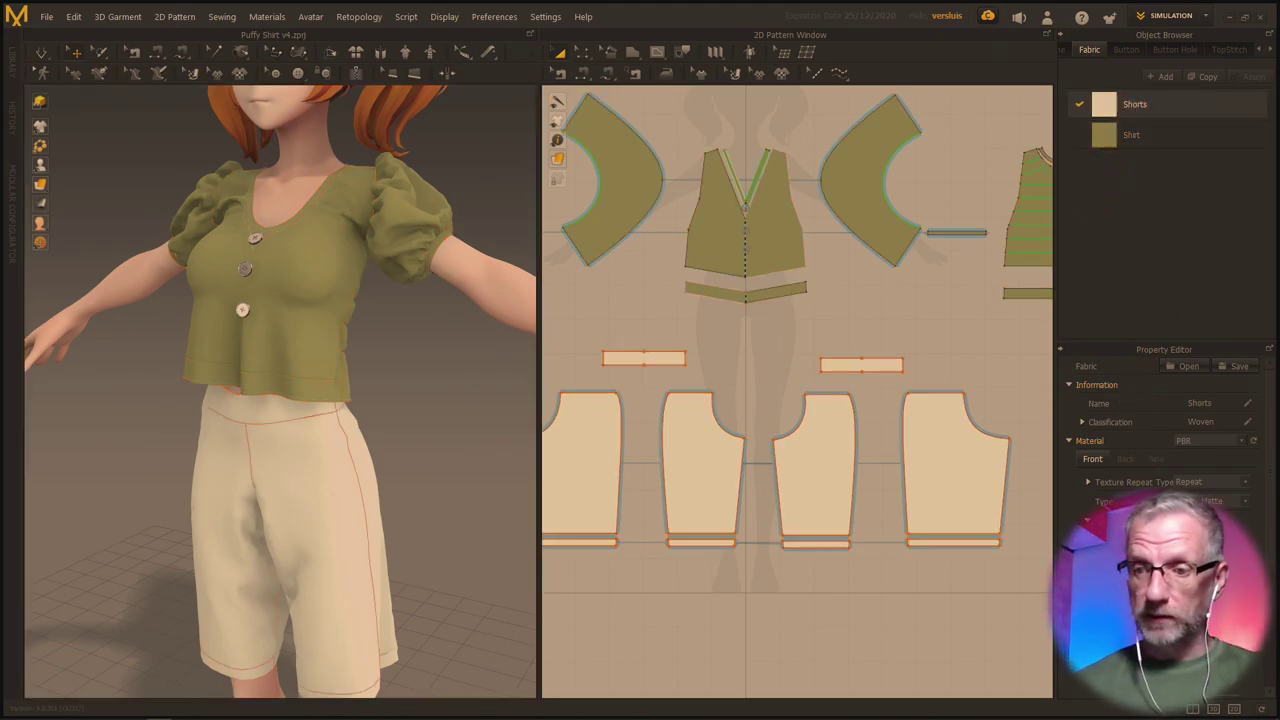
pyautogui.click(1200, 578)
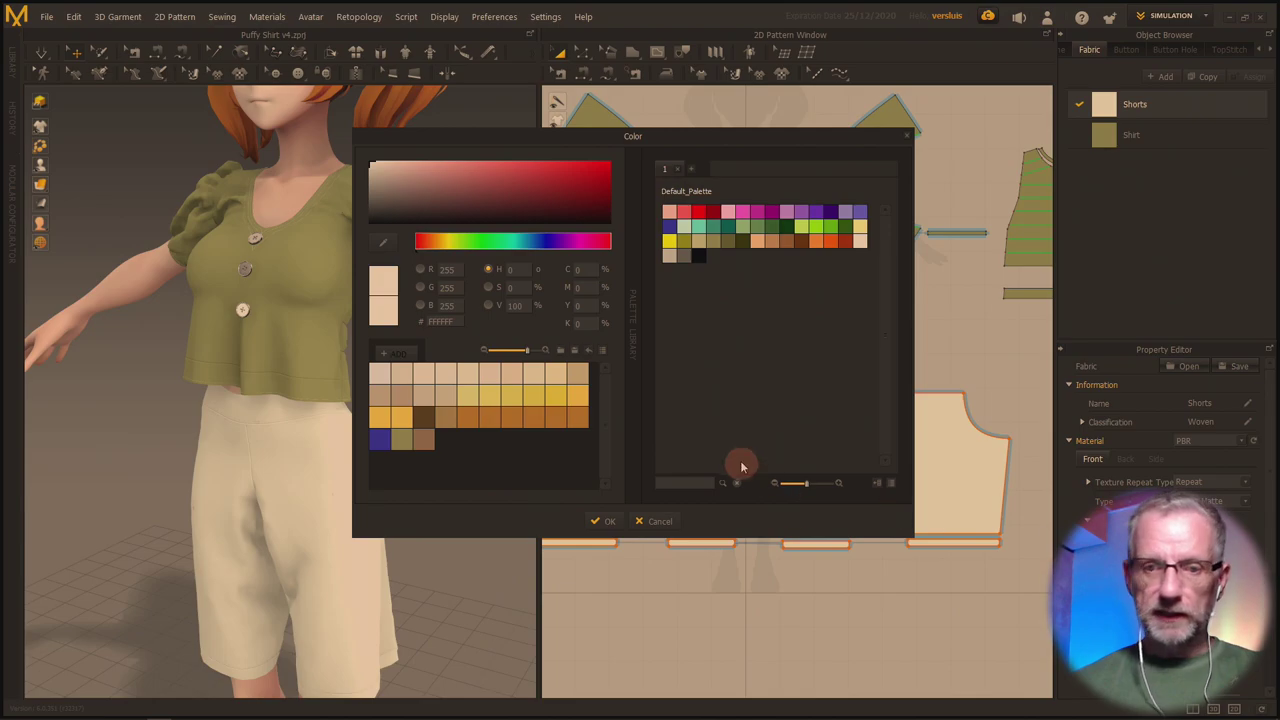
pyautogui.click(427, 441)
pyautogui.click(605, 521)
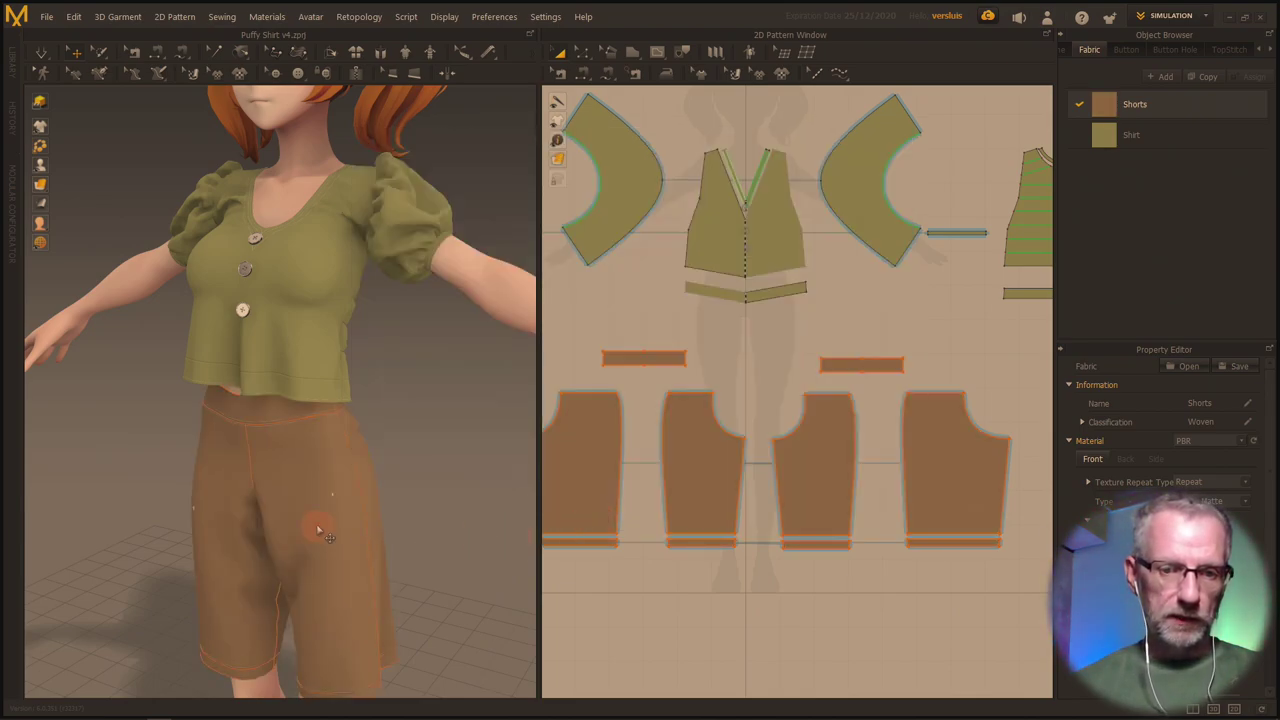
# Examine the surface of the brown shorts fabric up close on the front leg panel.
pyautogui.click(310, 518)
pyautogui.scroll(3, 314, 470)
pyautogui.scroll(8, 315, 378)
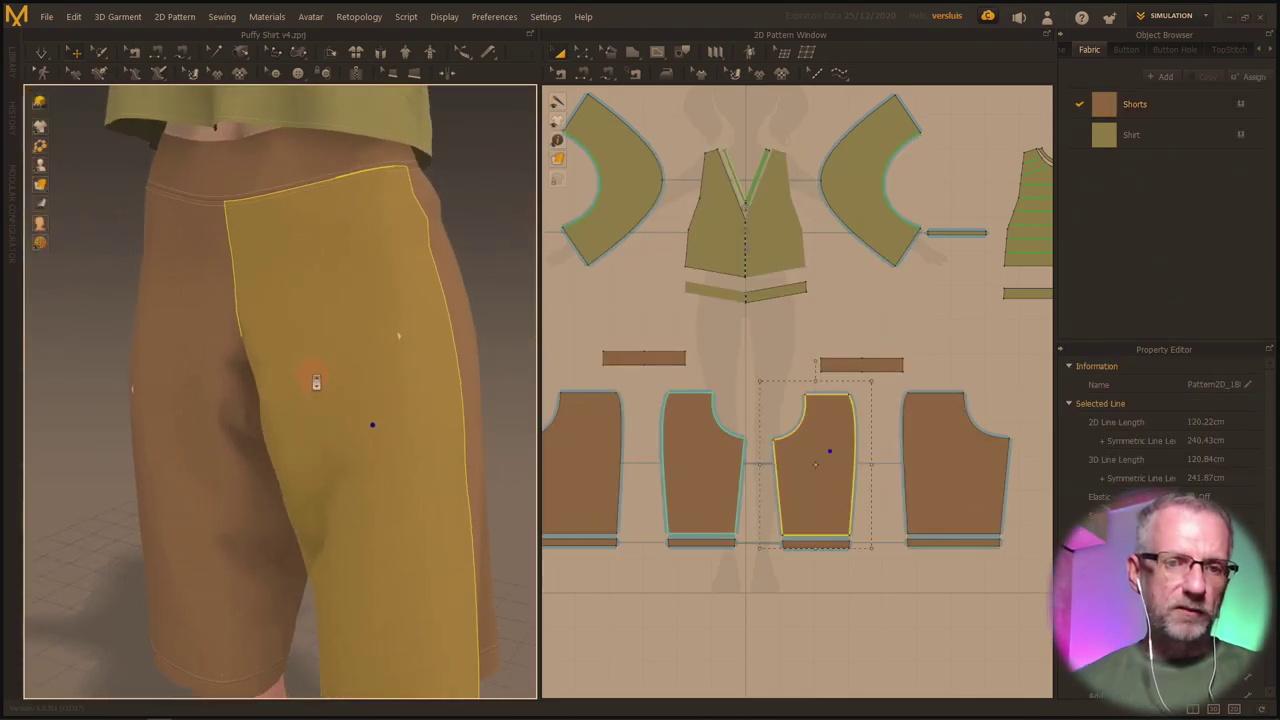
pyautogui.scroll(5, 316, 381)
pyautogui.scroll(-3, 405, 450)
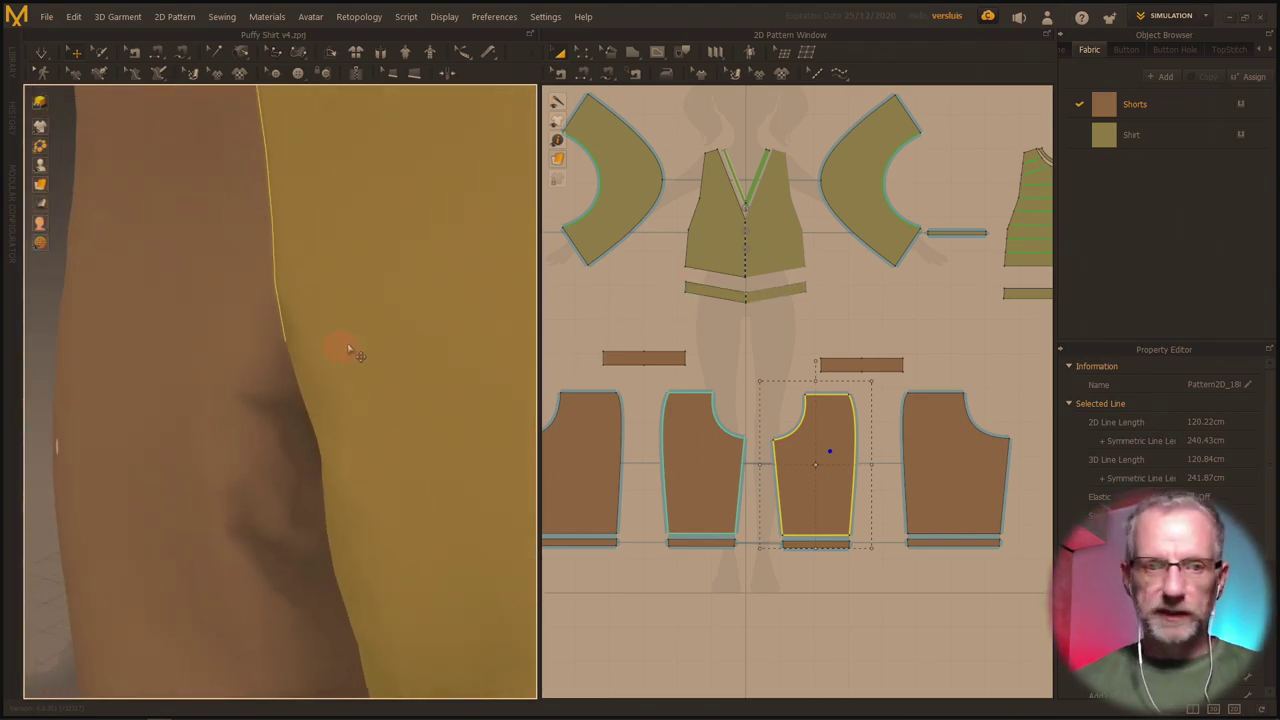
# Apply the Denim_Raw library fabric to the Shorts fabric, hide the library and view the shorts with the top.
pyautogui.click(12, 70)
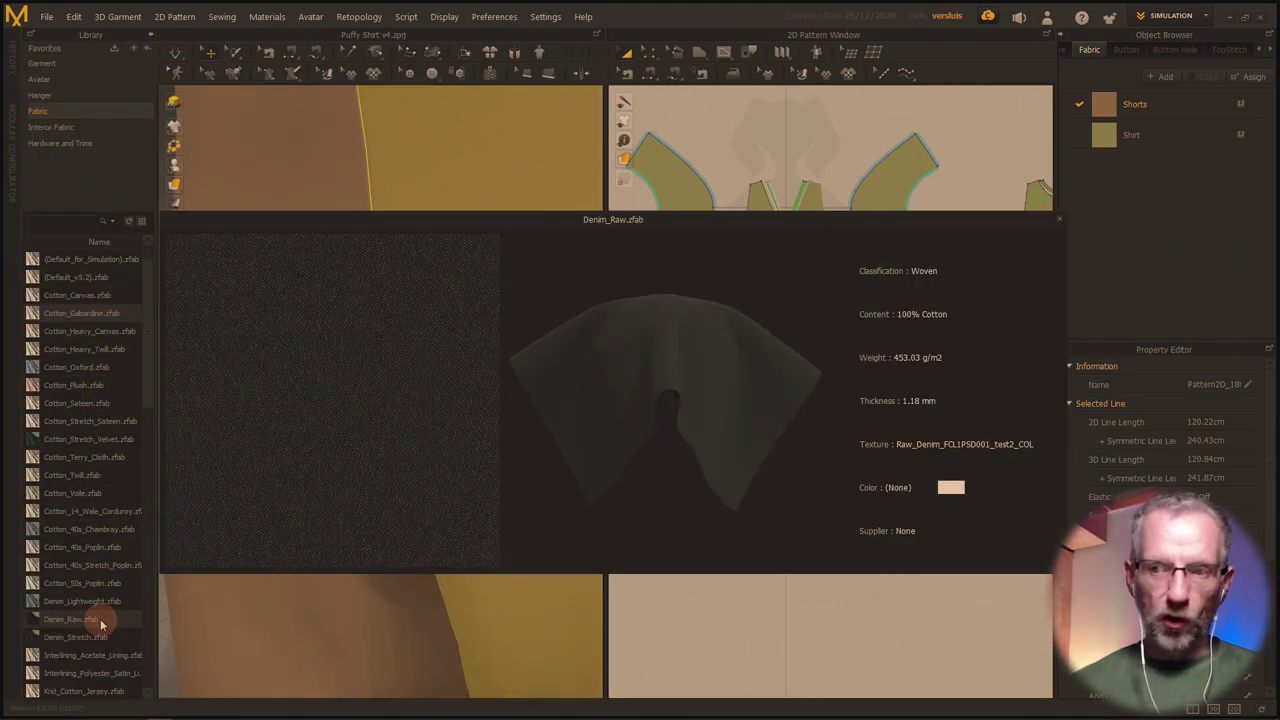
pyautogui.moveTo(100, 615); pyautogui.dragTo(914, 166)
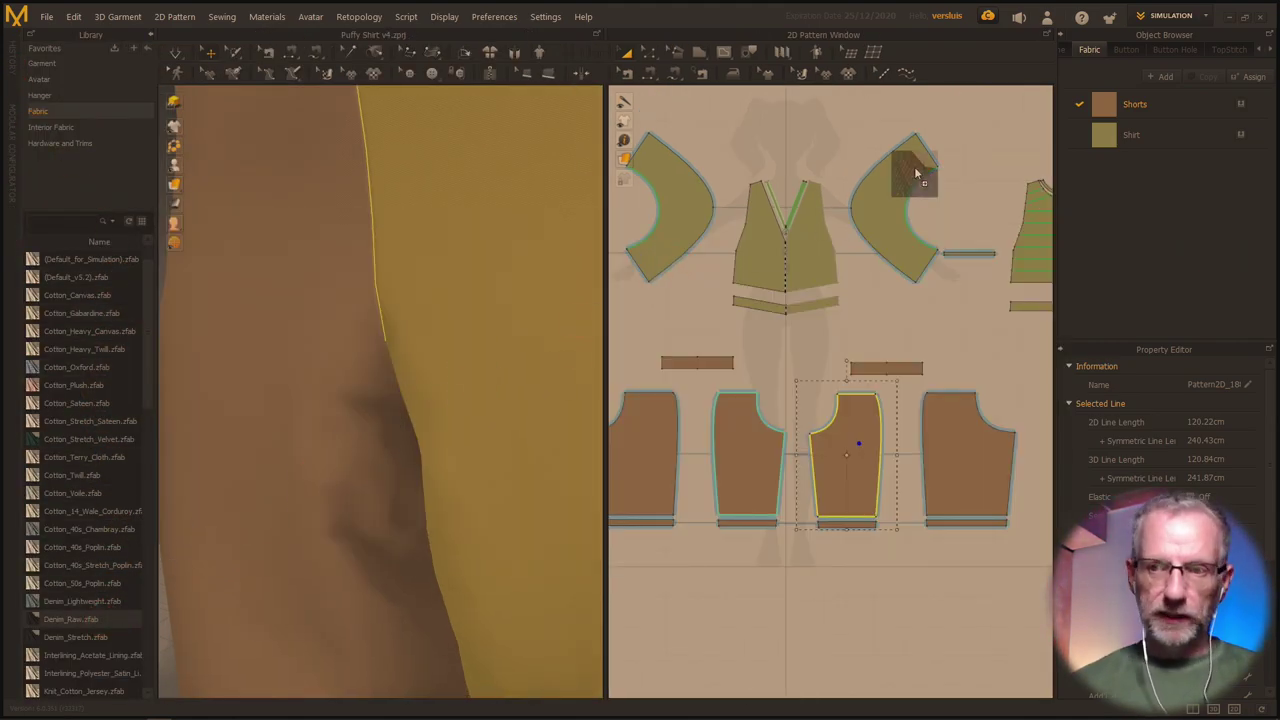
pyautogui.moveTo(1180, 110); pyautogui.dragTo(1180, 106)
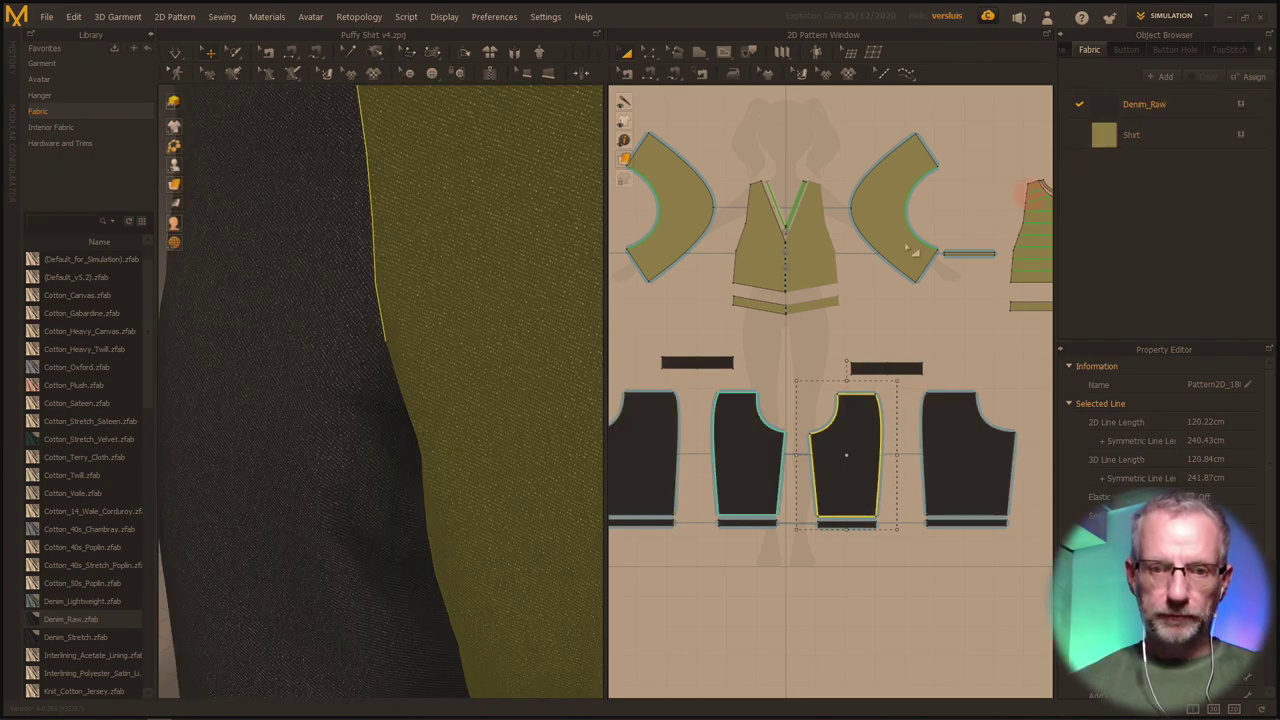
pyautogui.scroll(-3, 425, 397)
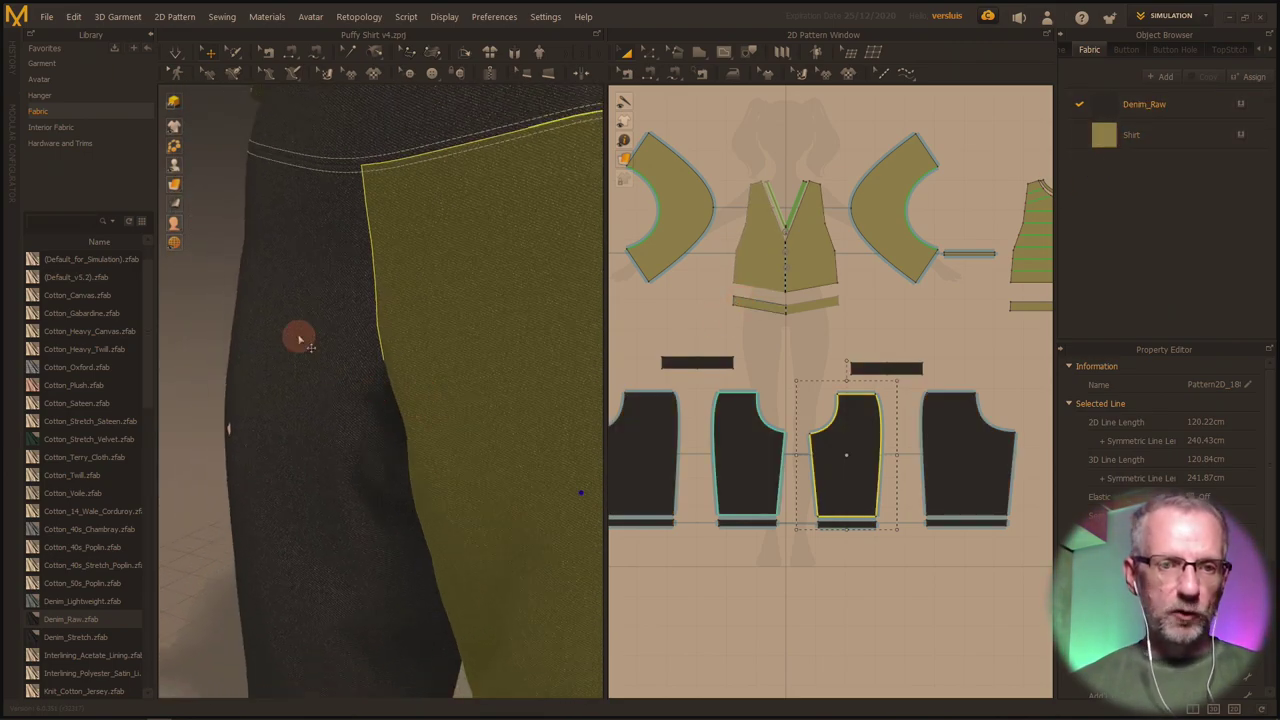
pyautogui.click(150, 38)
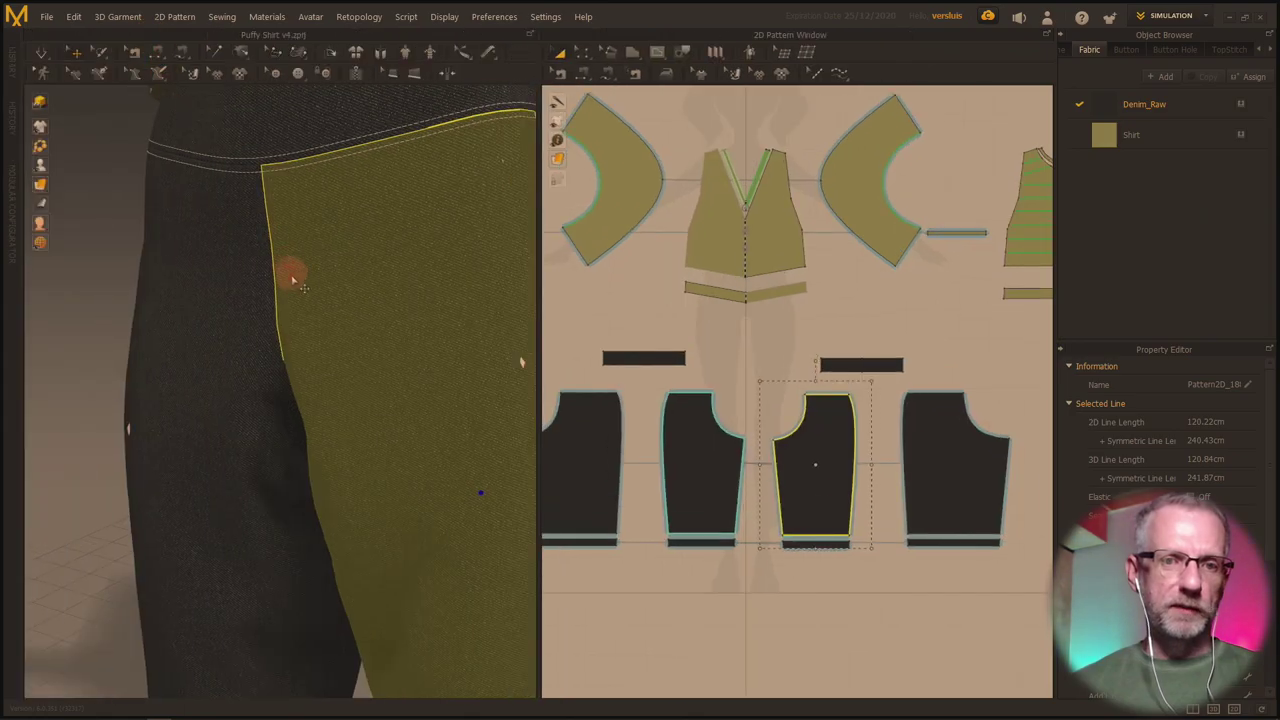
pyautogui.scroll(-5, 286, 263)
pyautogui.moveTo(290, 308); pyautogui.dragTo(229, 296, button='right')
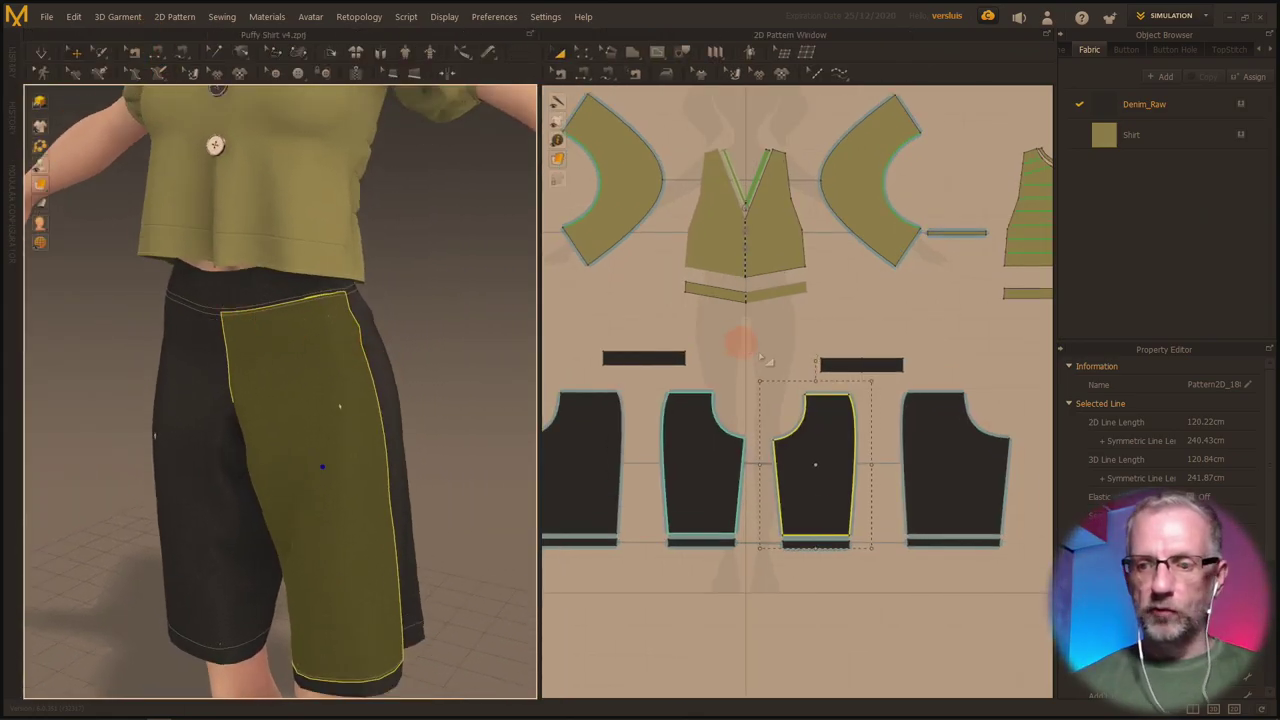
# Rename the Denim_Raw fabric as Shorts and turn on desaturation for its texture.
pyautogui.click(1188, 107)
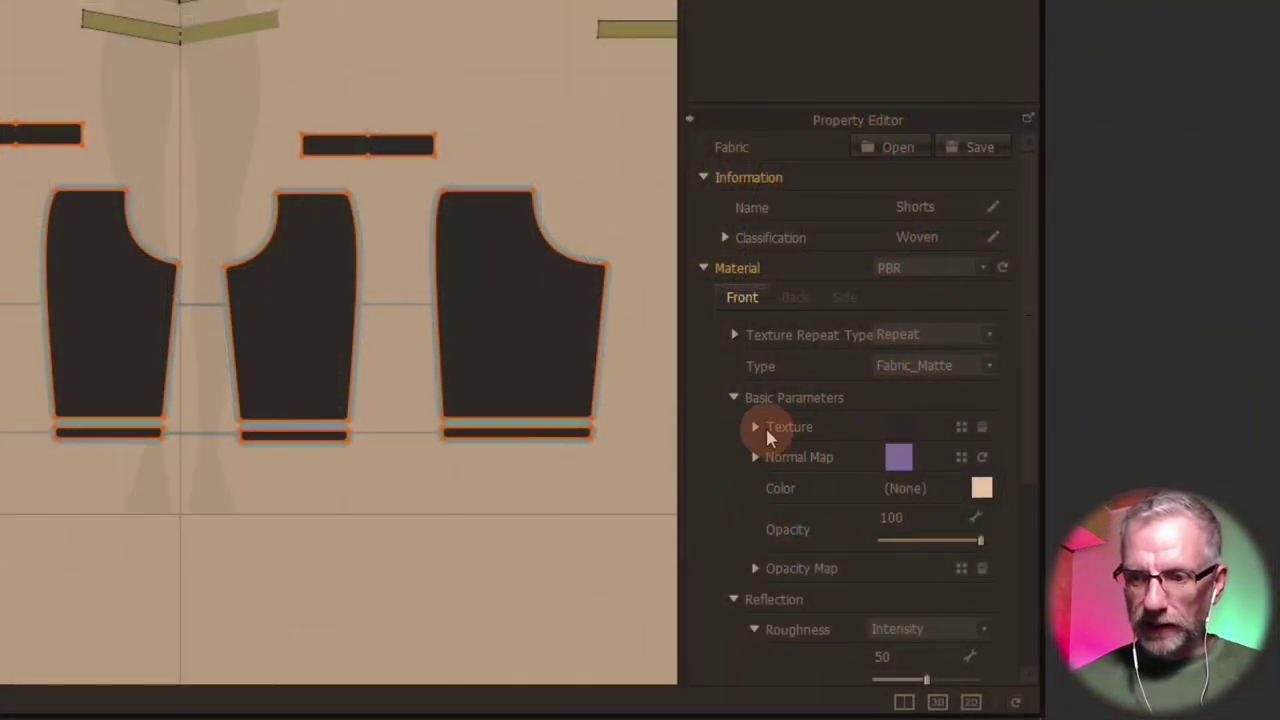
pyautogui.click(757, 428)
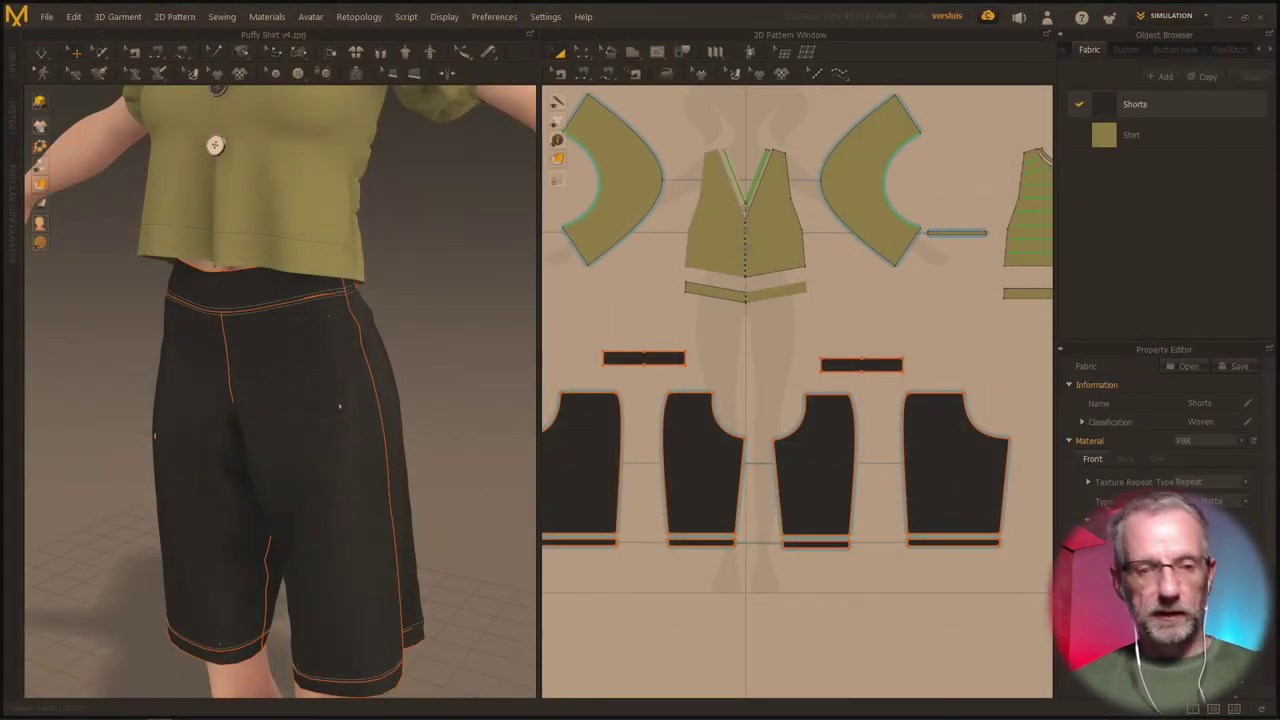
pyautogui.click(982, 427)
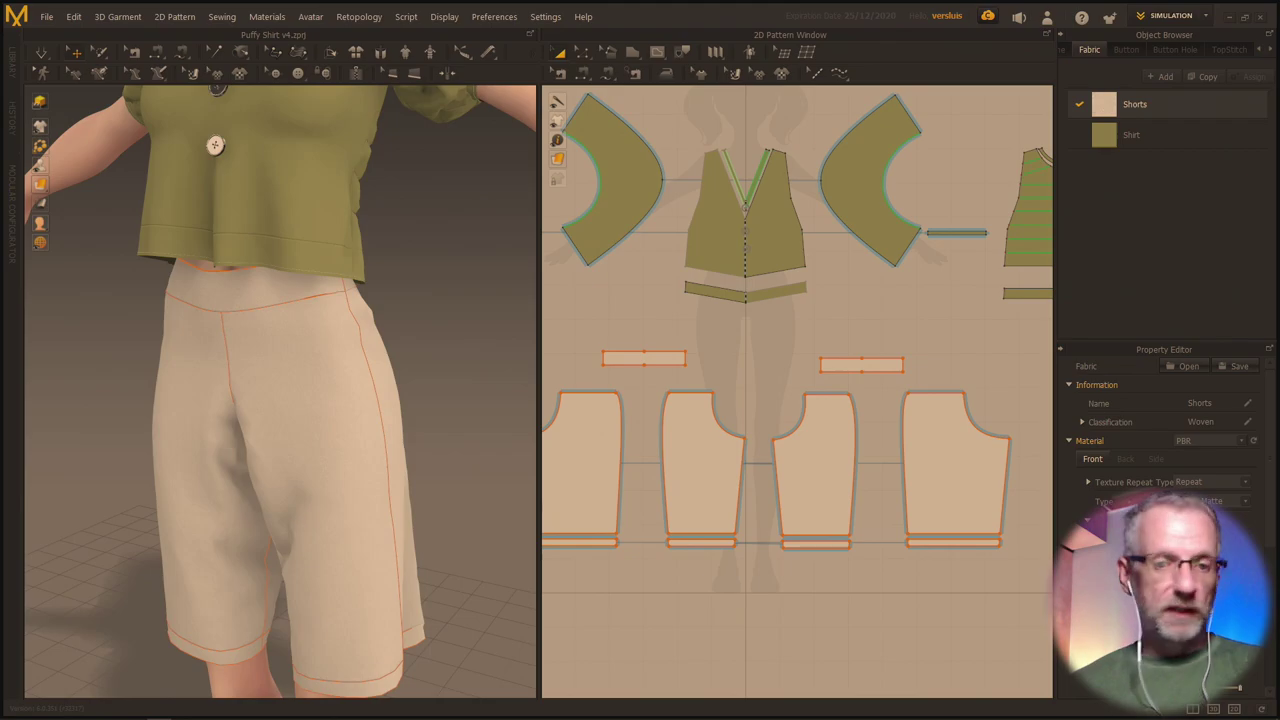
# Set the desaturated Shorts fabric's colour to the saved brown swatch 997A5C.
pyautogui.scroll(-3, 1230, 494)
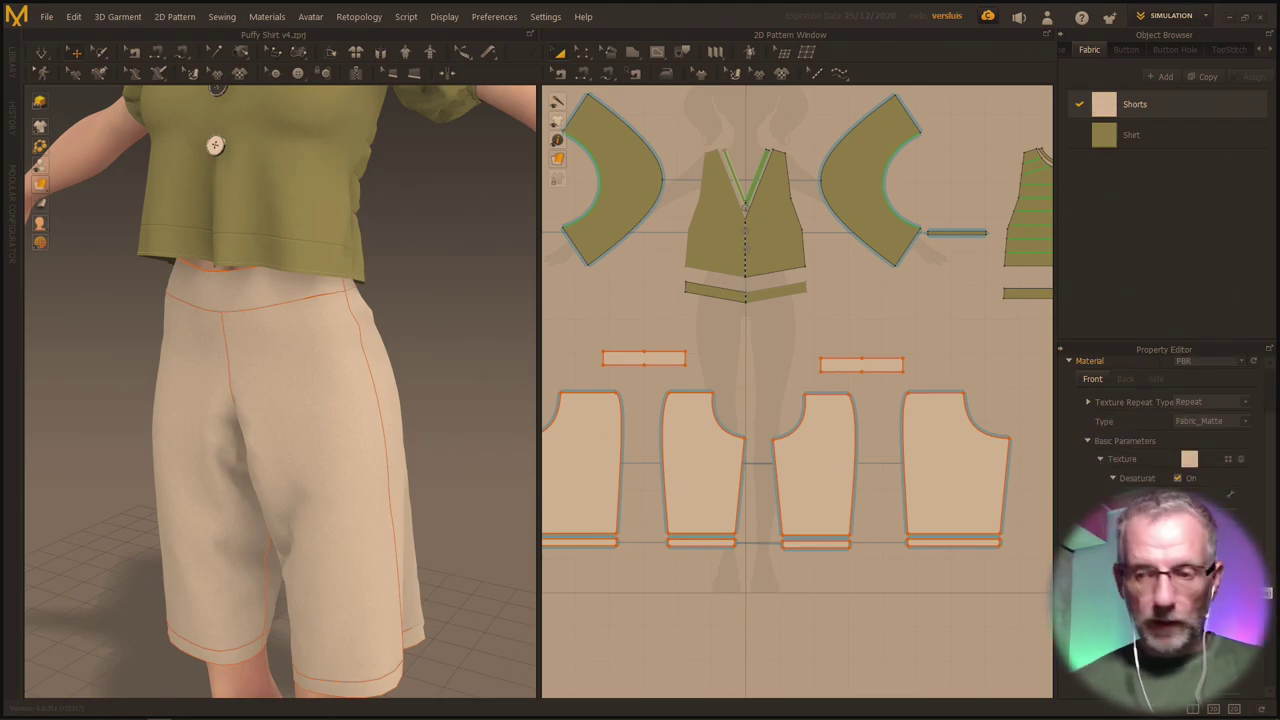
pyautogui.click(1189, 458)
pyautogui.click(420, 441)
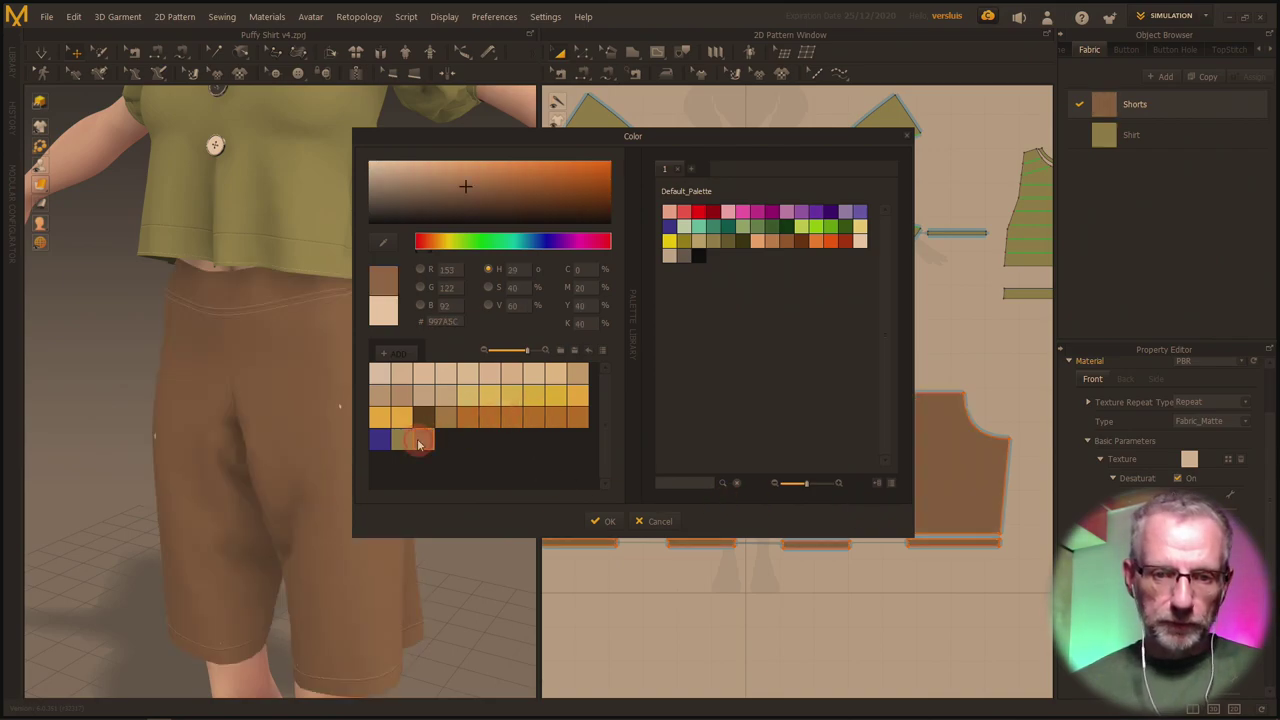
pyautogui.click(603, 521)
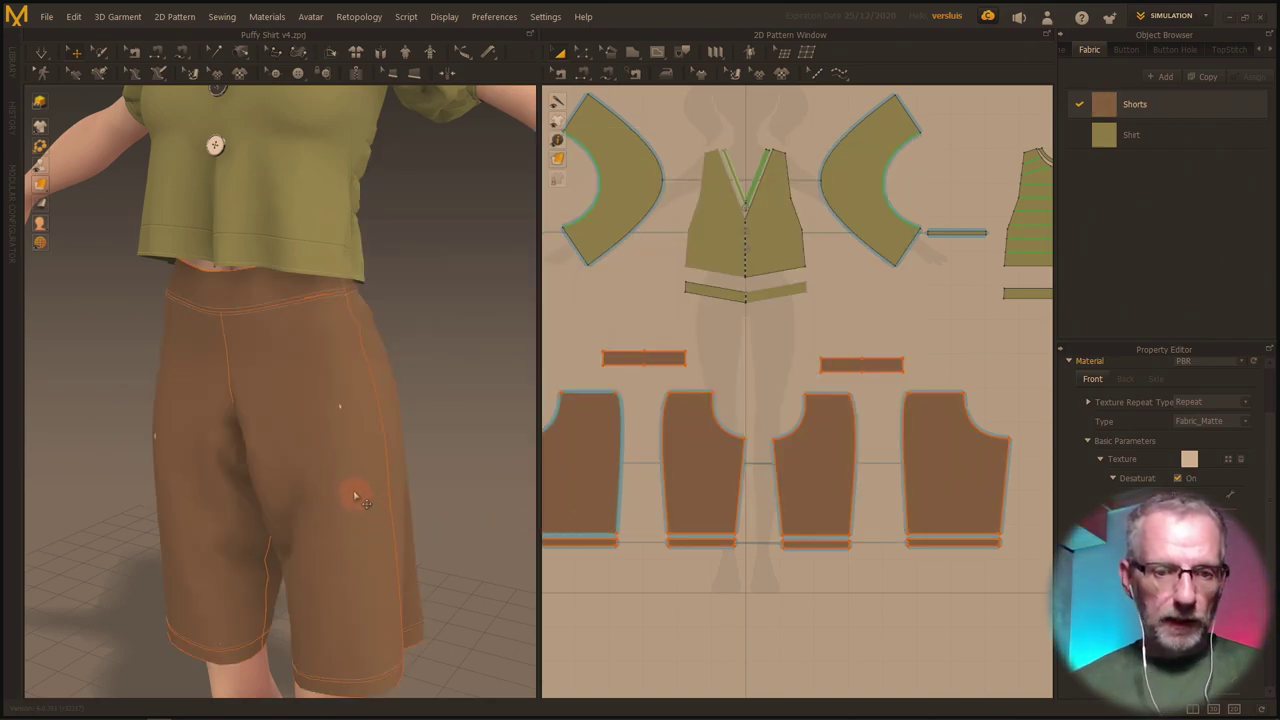
# Examine the weave of the brown shorts up close, and compare the shorts with the whole outfit.
pyautogui.scroll(10, 356, 497)
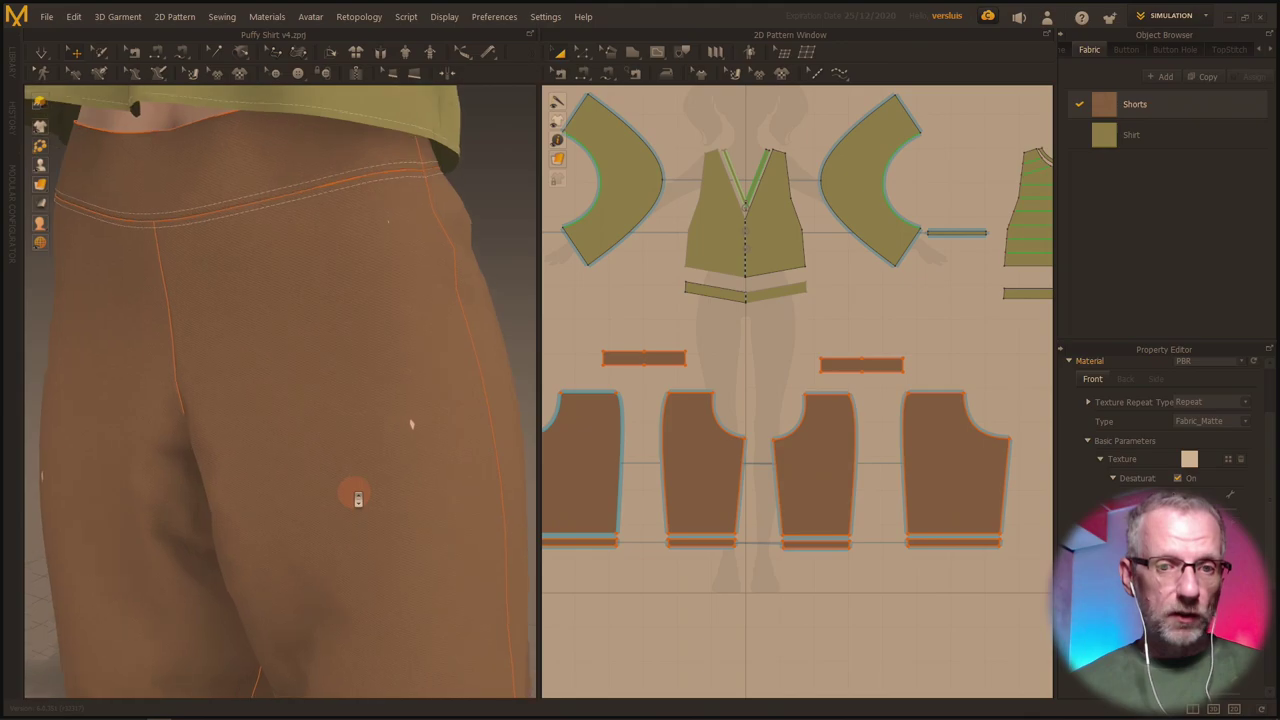
pyautogui.scroll(5, 356, 495)
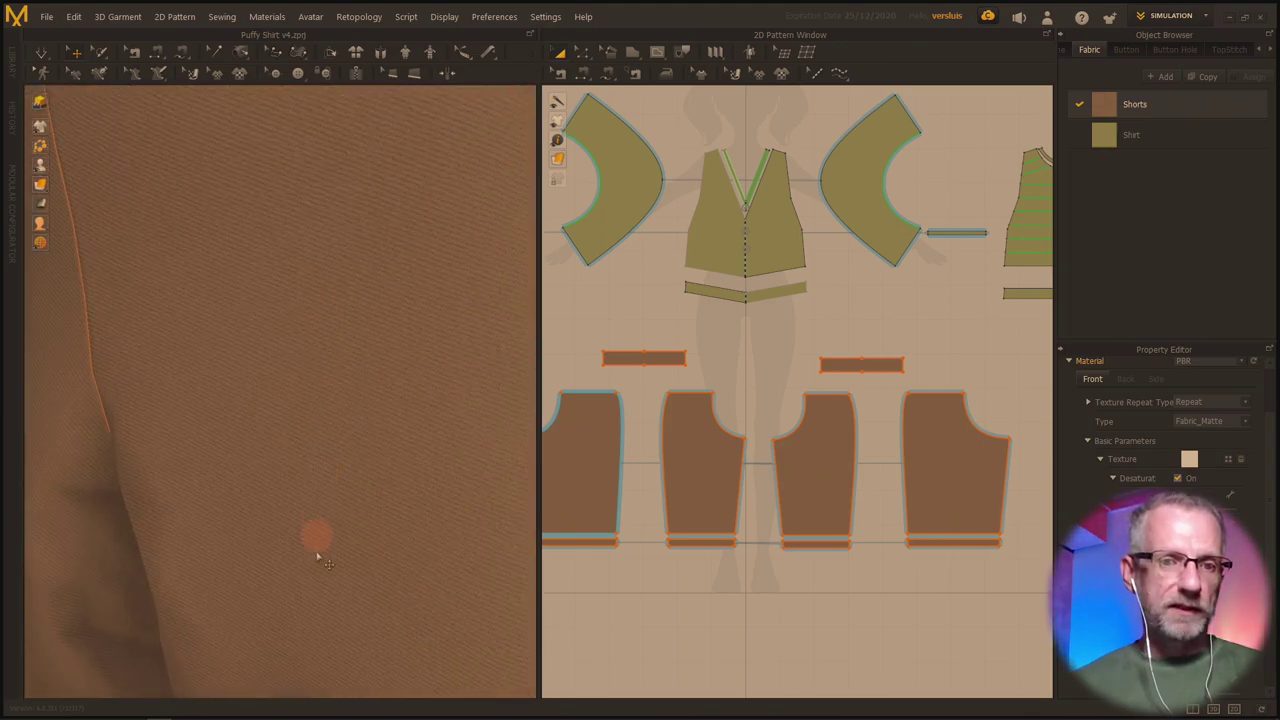
pyautogui.scroll(1, 301, 443)
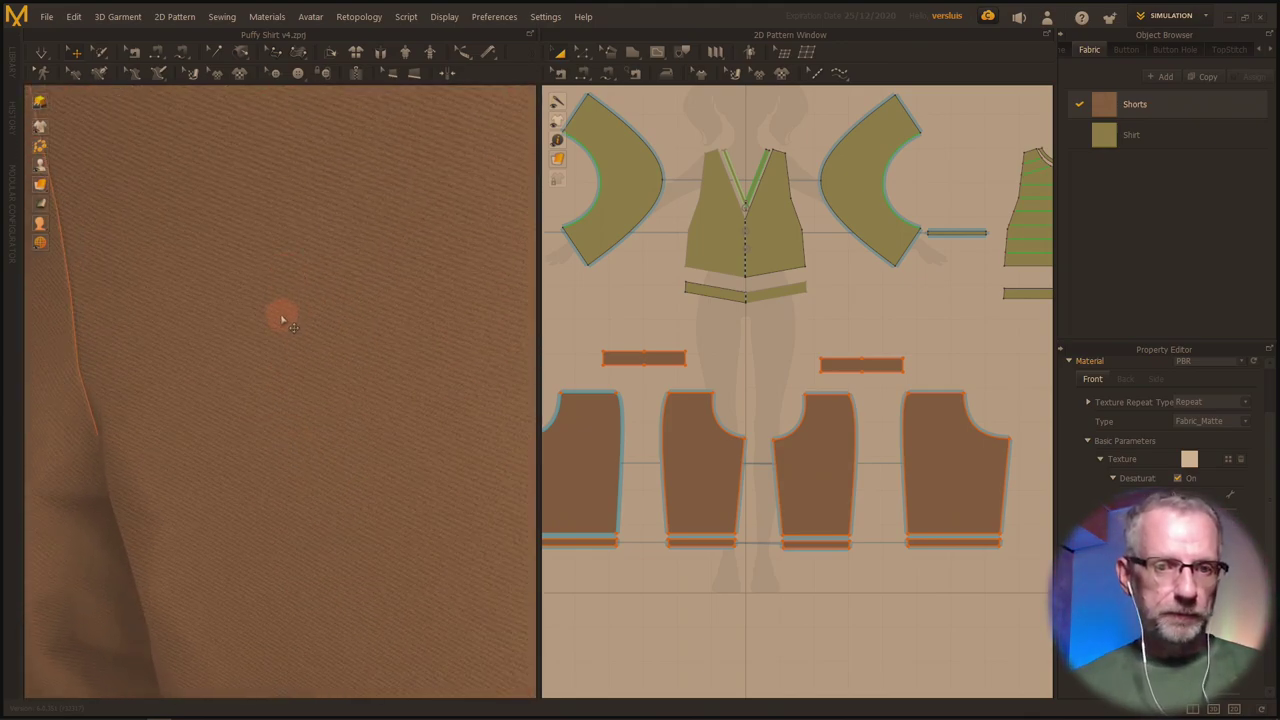
pyautogui.moveTo(288, 336); pyautogui.dragTo(363, 419, button='right')
pyautogui.scroll(-3, 363, 419)
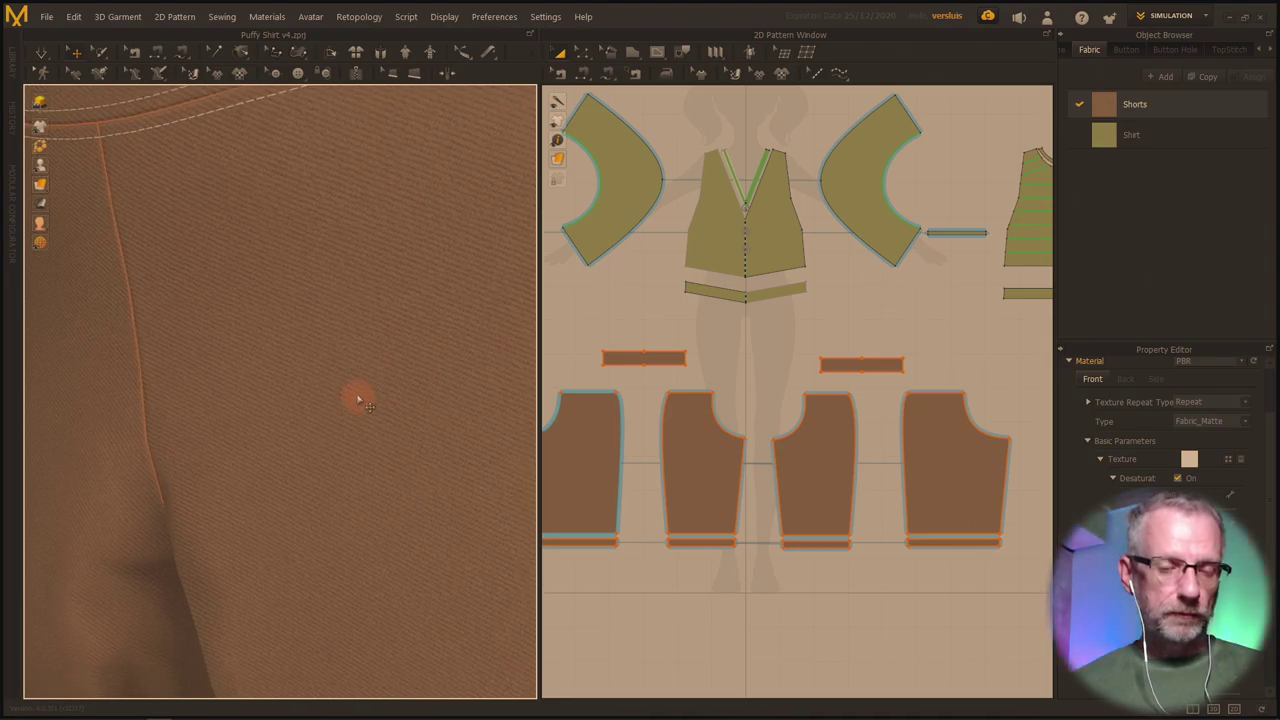
pyautogui.scroll(-10, 360, 401)
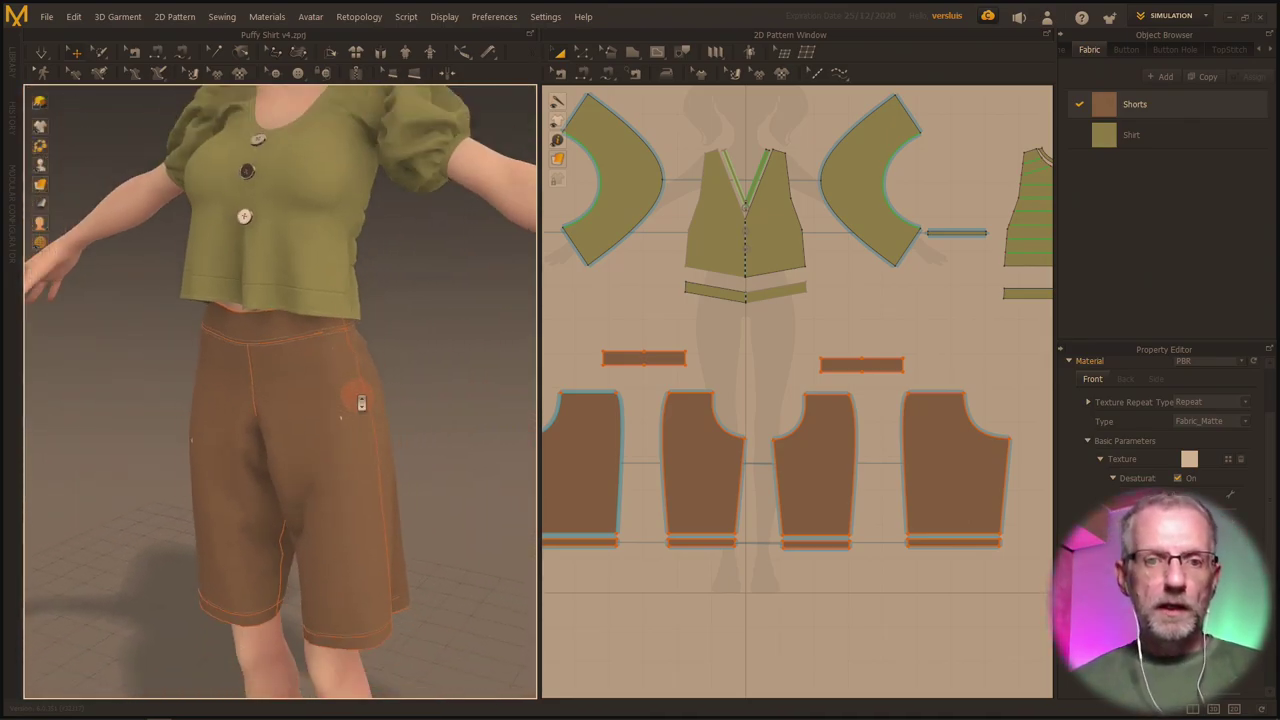
pyautogui.moveTo(361, 402); pyautogui.dragTo(383, 473, button='middle')
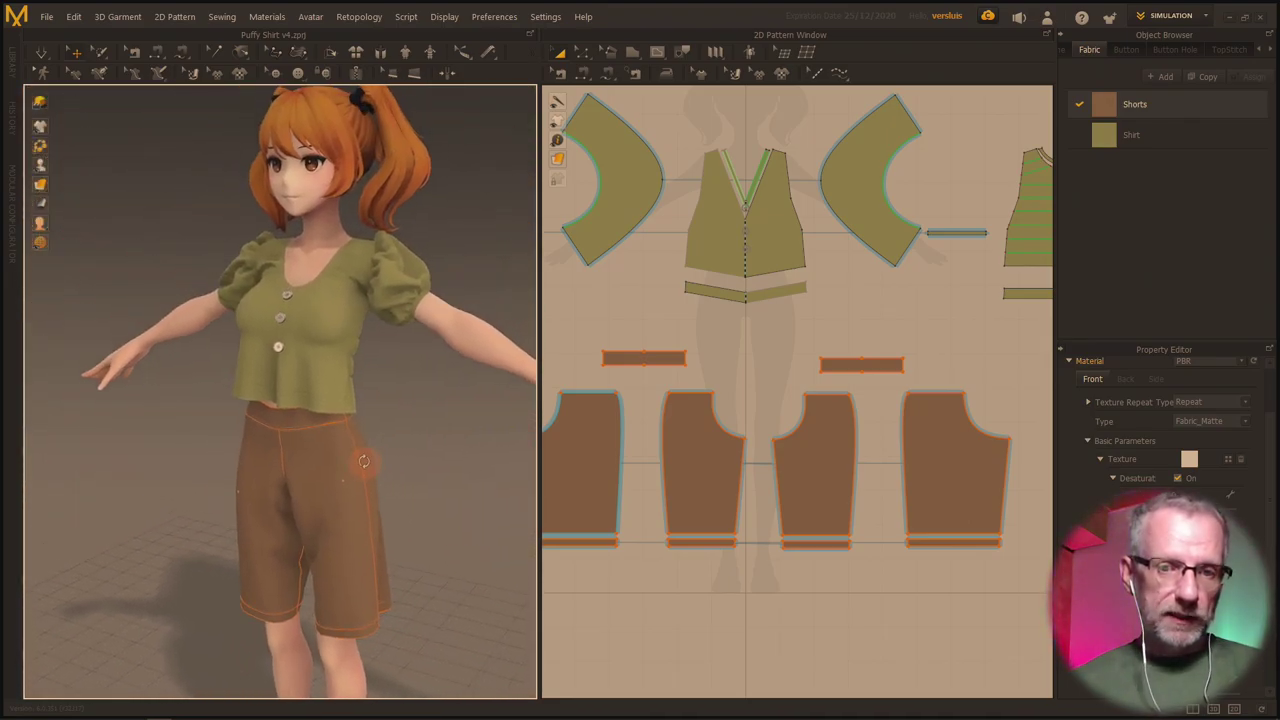
pyautogui.moveTo(367, 465); pyautogui.dragTo(345, 461, button='right')
pyautogui.scroll(-3, 618, 440)
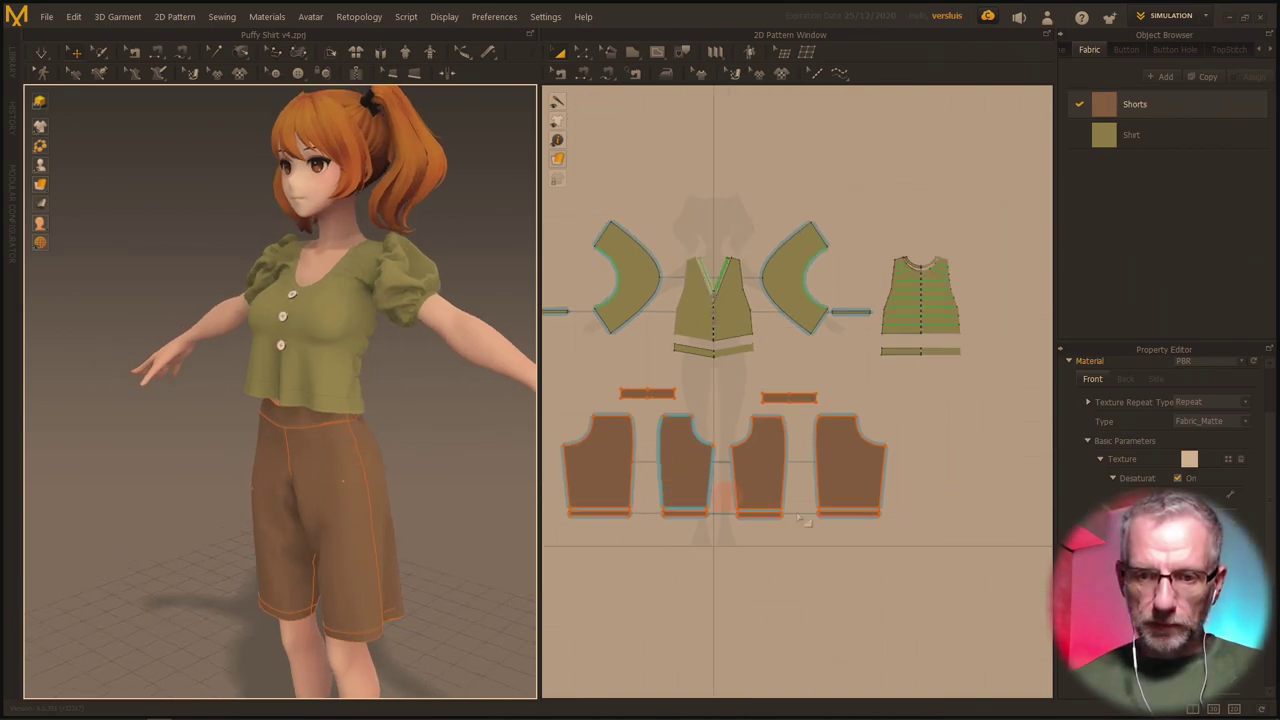
# Select all the shorts pattern pieces, start the garment simulation and clear the selection.
pyautogui.moveTo(924, 531); pyautogui.dragTo(748, 453)
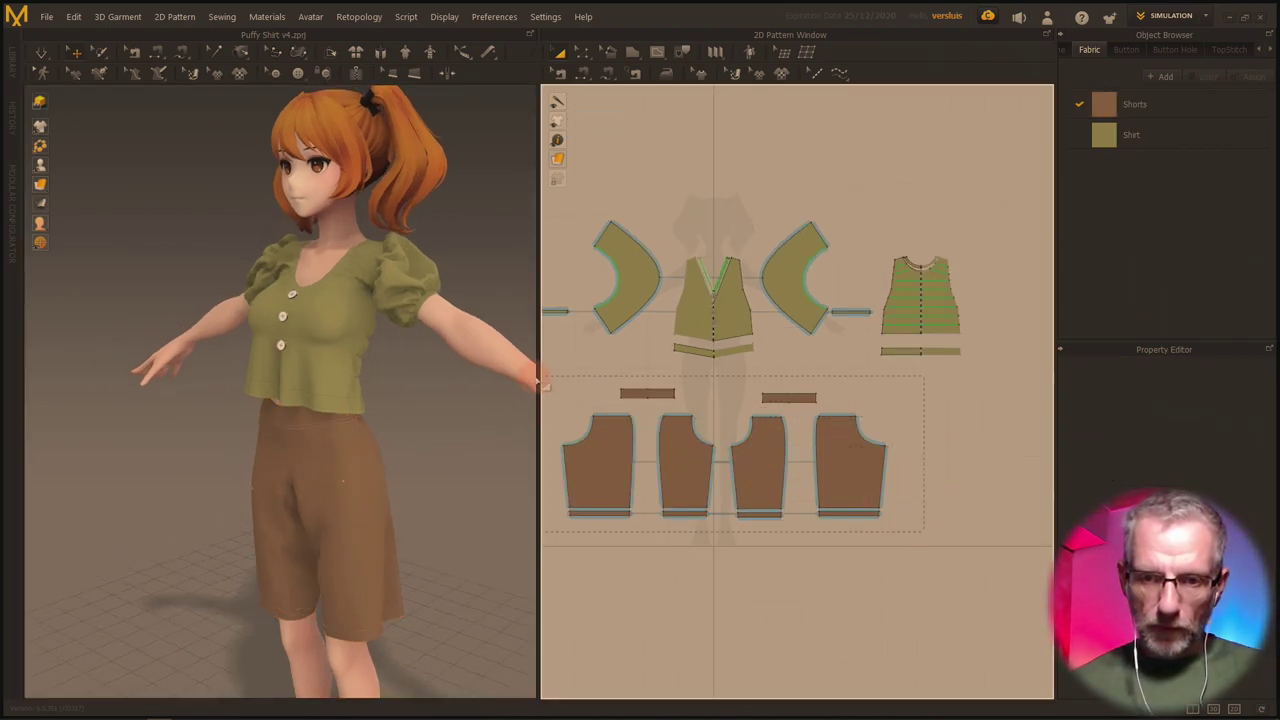
pyautogui.moveTo(541, 383); pyautogui.dragTo(542, 384)
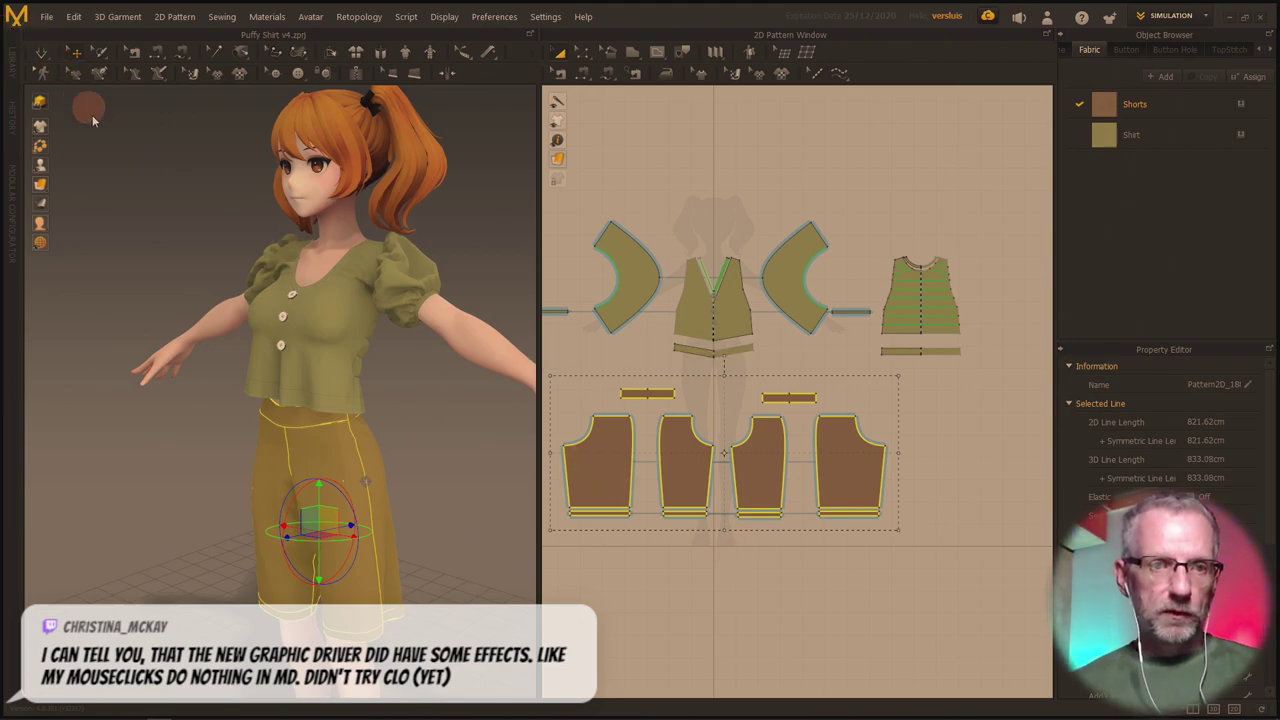
pyautogui.click(41, 50)
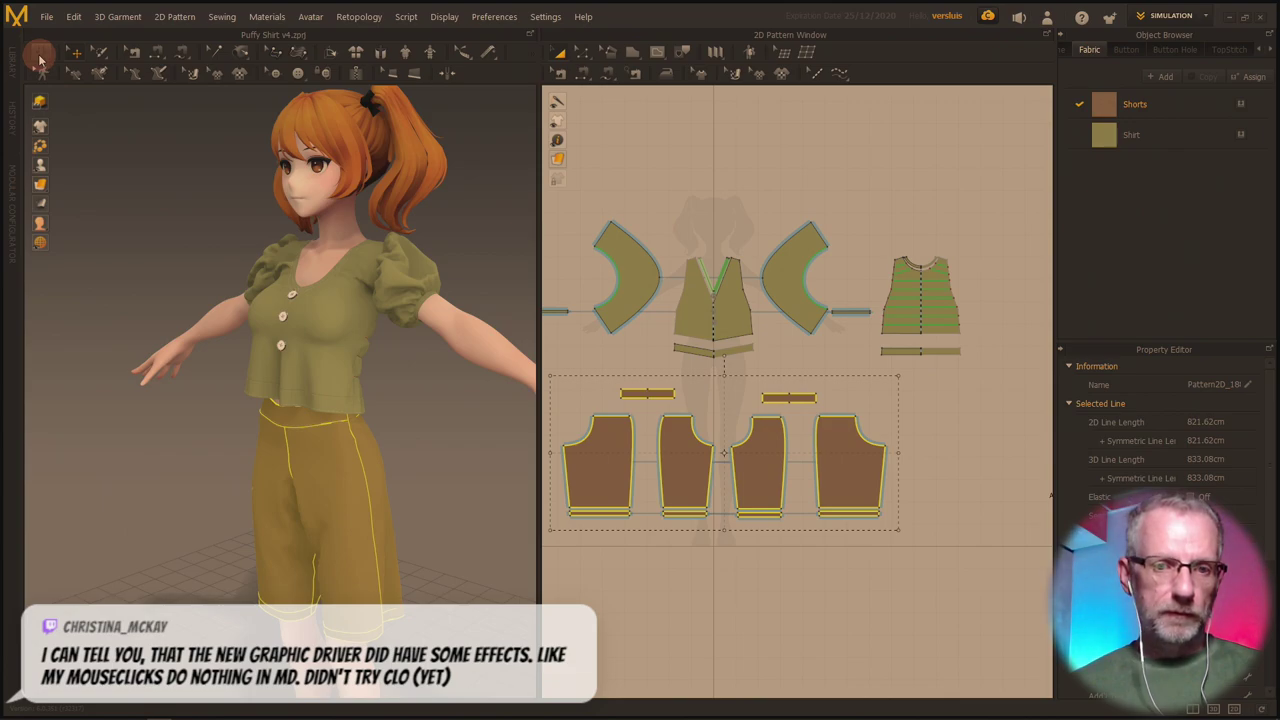
pyautogui.click(120, 151)
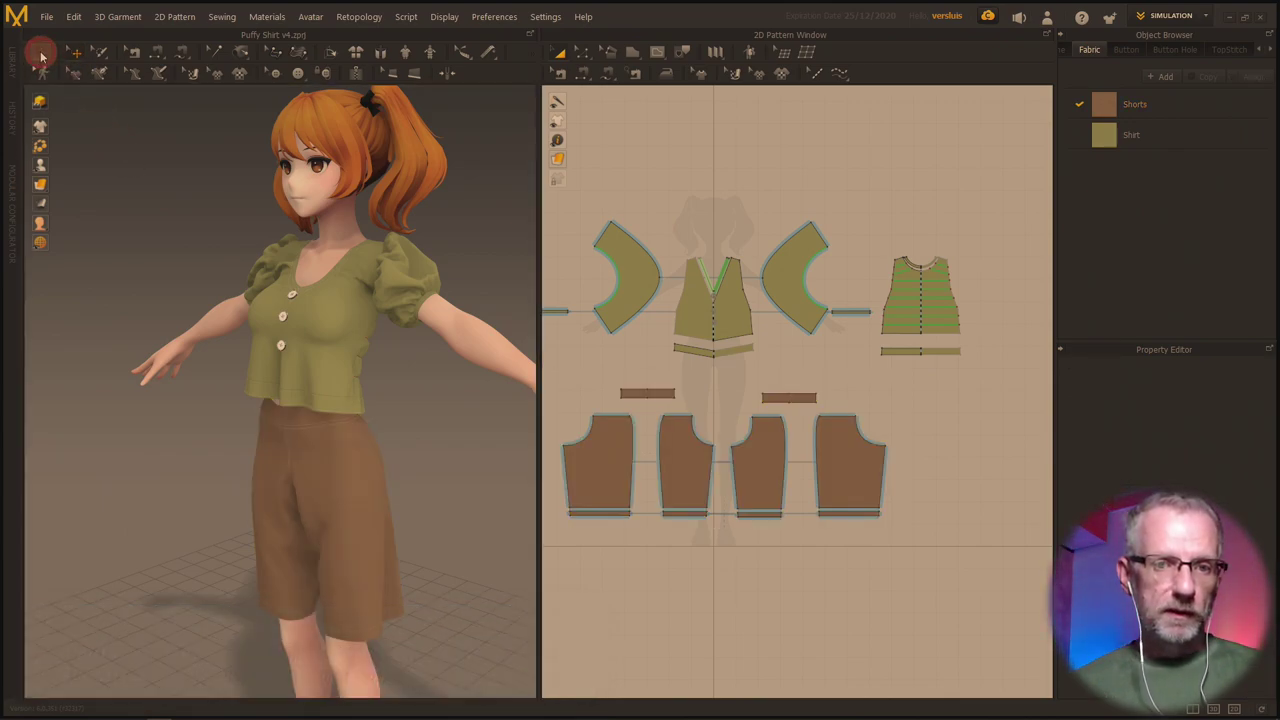
pyautogui.click(188, 211)
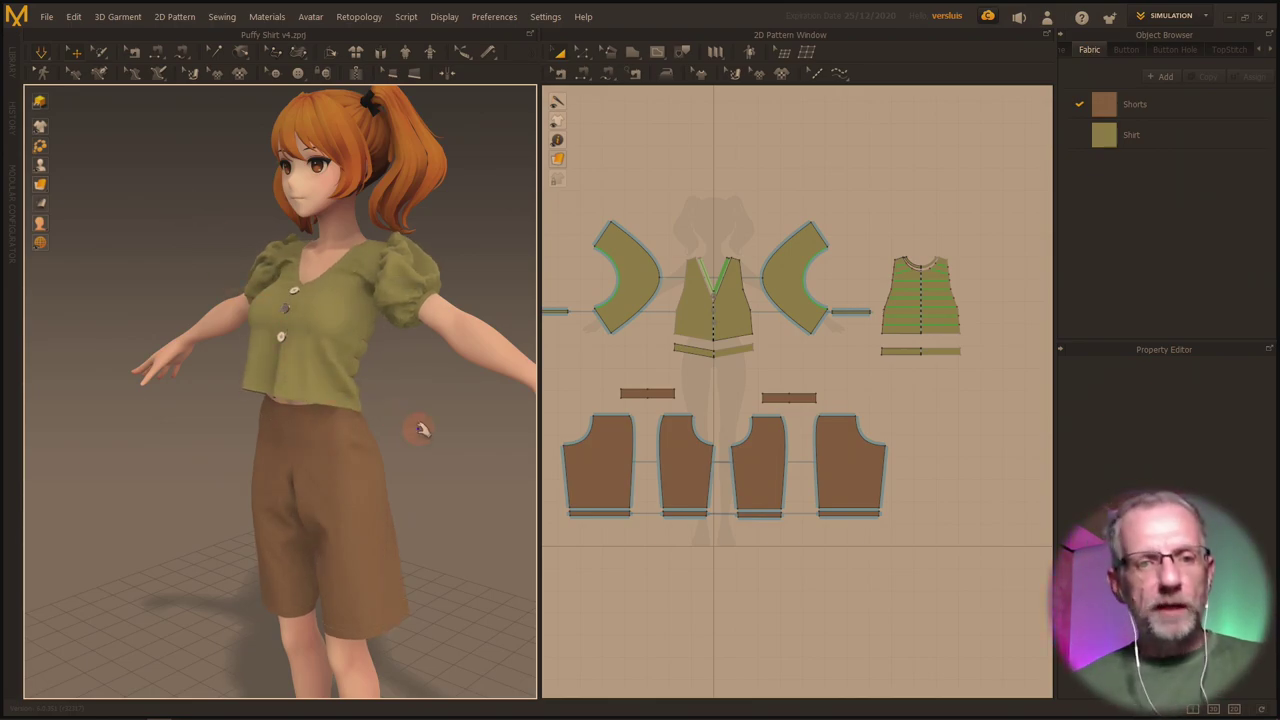
# Tug both legs at the back of the shorts upward while the simulation runs.
pyautogui.moveTo(422, 430); pyautogui.dragTo(272, 471, button='right')
pyautogui.click(378, 490)
pyautogui.scroll(-2, 371, 466)
pyautogui.moveTo(371, 466); pyautogui.dragTo(331, 484, button='middle')
pyautogui.scroll(4, 123, 370)
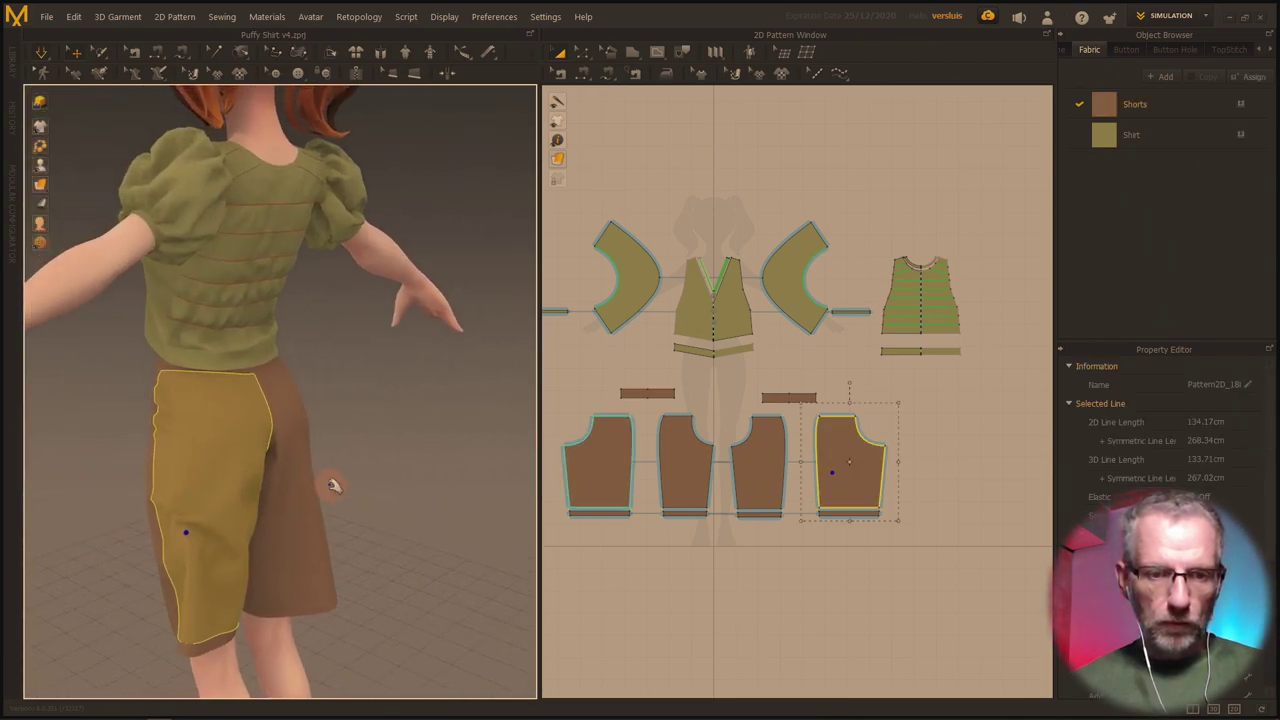
pyautogui.scroll(1, 334, 493)
pyautogui.moveTo(334, 493); pyautogui.dragTo(270, 481, button='right')
pyautogui.moveTo(331, 512); pyautogui.dragTo(363, 407)
pyautogui.moveTo(243, 524); pyautogui.dragTo(273, 426)
# Pull the back of the shirt upward at several spots to settle it during the simulation.
pyautogui.moveTo(284, 289); pyautogui.dragTo(256, 137)
pyautogui.moveTo(337, 185); pyautogui.dragTo(349, 127)
pyautogui.moveTo(259, 210); pyautogui.dragTo(281, 128)
pyautogui.moveTo(257, 246); pyautogui.dragTo(331, 266, button='right')
pyautogui.scroll(-3, 326, 263)
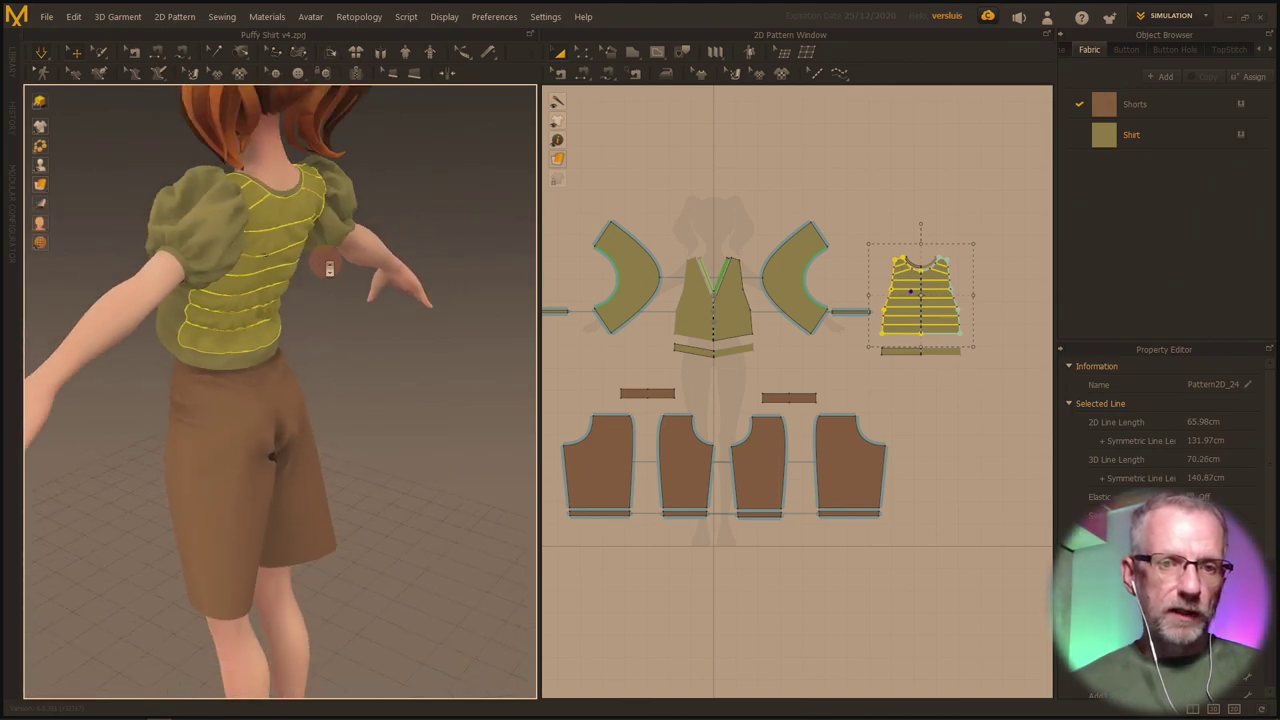
# Tug the gathered rows on the shirt's back panel upward from close range to adjust the folds.
pyautogui.scroll(3, 326, 263)
pyautogui.moveTo(326, 263); pyautogui.dragTo(423, 397, button='middle')
pyautogui.scroll(3, 423, 397)
pyautogui.moveTo(423, 397); pyautogui.dragTo(377, 372, button='right')
pyautogui.moveTo(325, 172); pyautogui.dragTo(328, 160)
pyautogui.moveTo(428, 218); pyautogui.dragTo(411, 123)
pyautogui.moveTo(309, 184); pyautogui.dragTo(338, 138)
pyautogui.moveTo(358, 287); pyautogui.dragTo(451, 196)
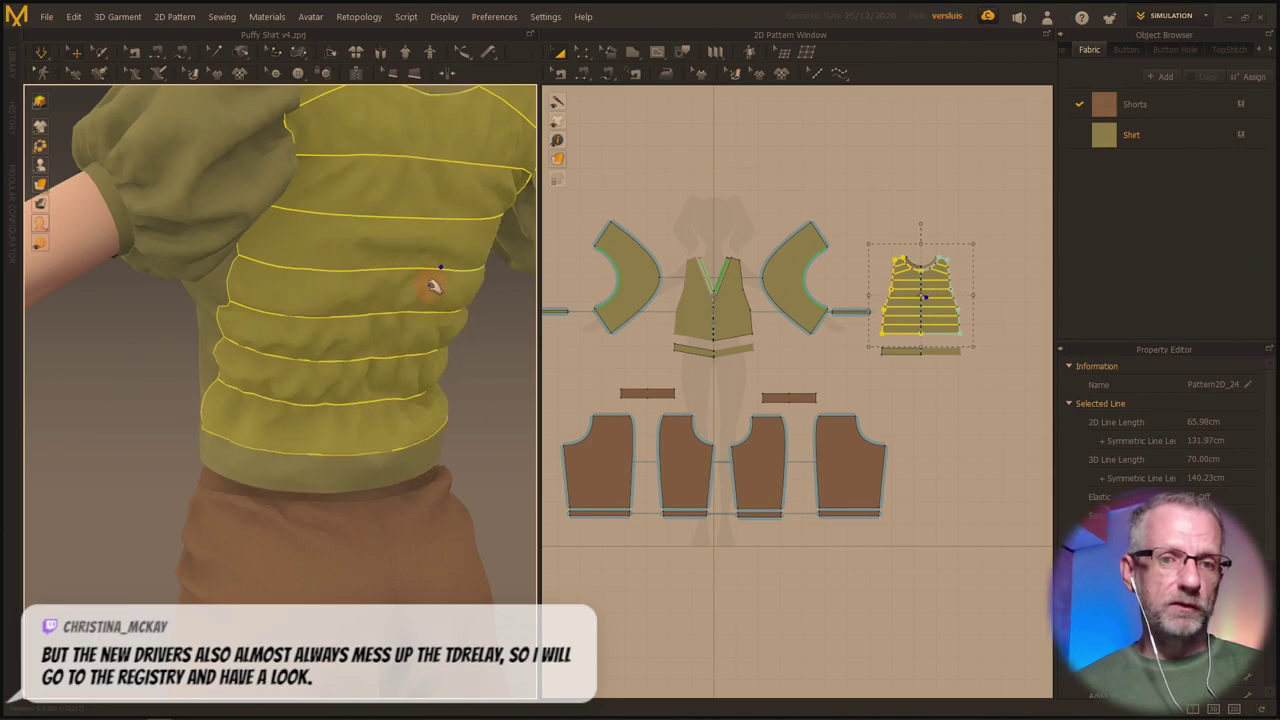
# Tug the shirt's front panel at the shoulder, beside the buttons and at the lower edge while the simulation runs.
pyautogui.scroll(-5, 337, 291)
pyautogui.moveTo(407, 291); pyautogui.dragTo(149, 285, button='right')
pyautogui.click(366, 166)
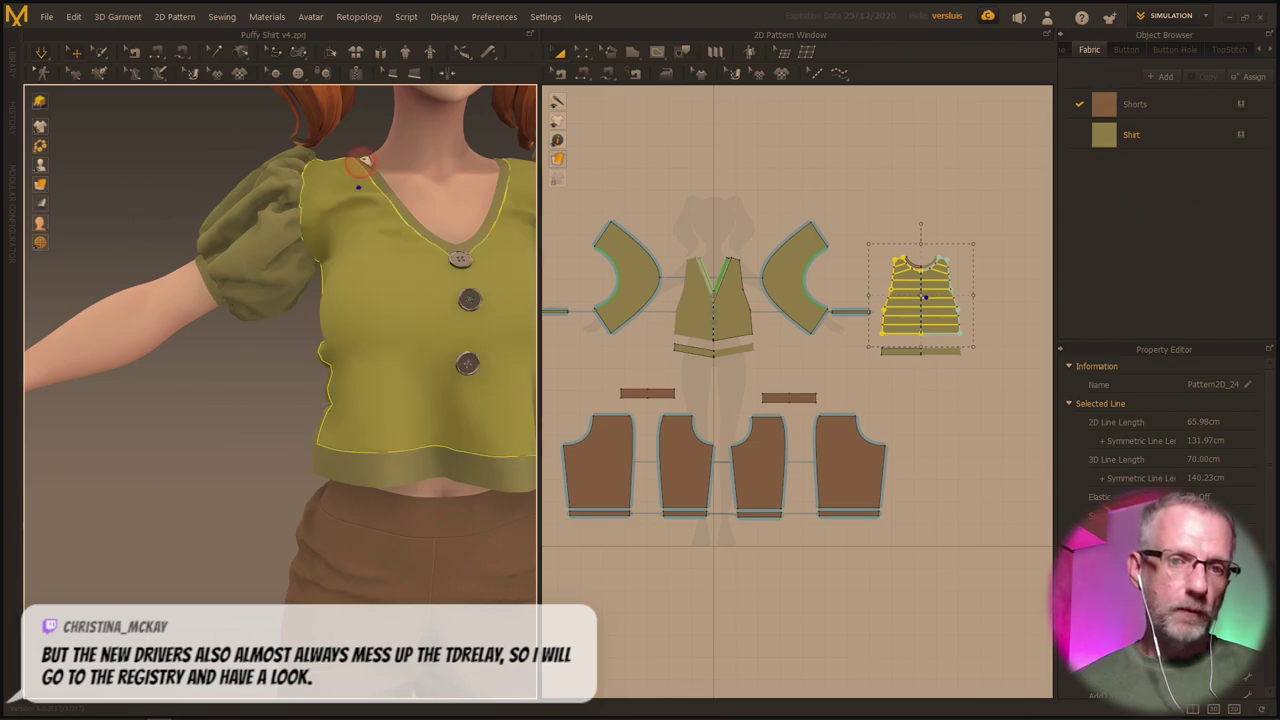
pyautogui.moveTo(405, 311); pyautogui.dragTo(488, 363)
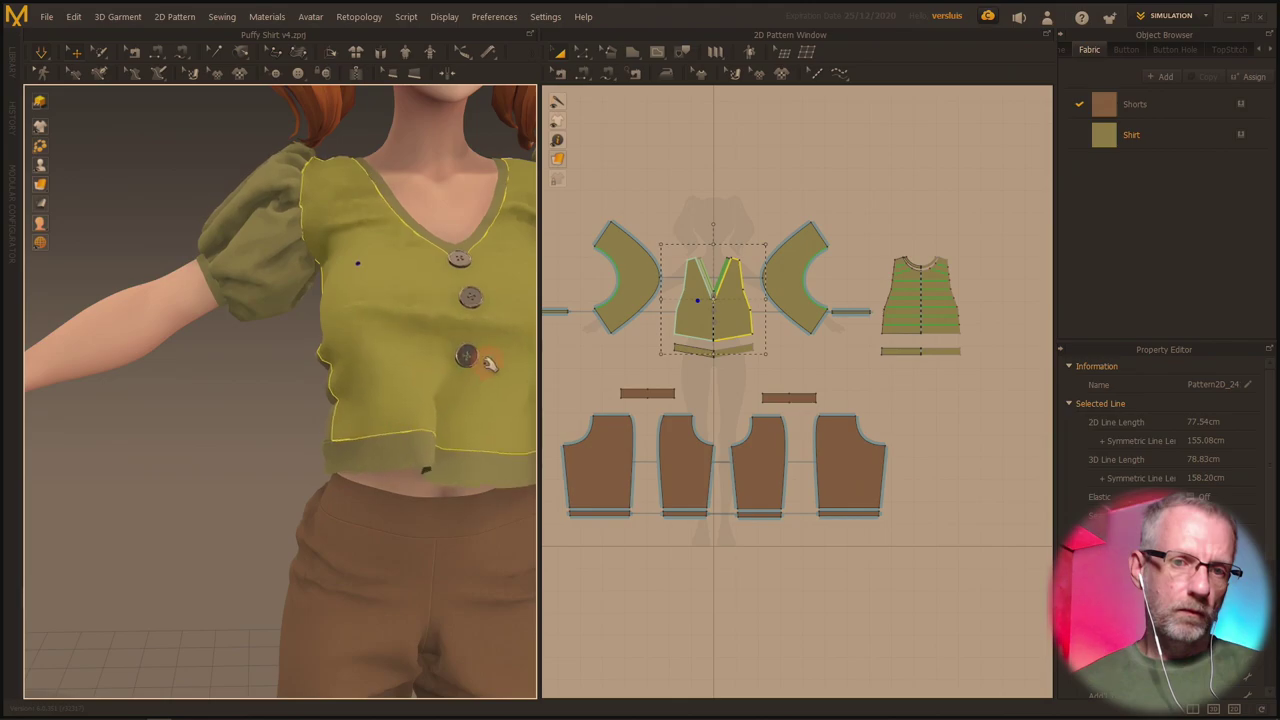
pyautogui.moveTo(371, 434); pyautogui.dragTo(417, 630)
# Pull the shirt's front panel and its front hem band to settle them over the waist during the simulation.
pyautogui.moveTo(376, 422); pyautogui.dragTo(428, 289, button='right')
pyautogui.moveTo(398, 244); pyautogui.dragTo(436, 216)
pyautogui.moveTo(469, 159); pyautogui.dragTo(352, 712)
pyautogui.moveTo(428, 426); pyautogui.dragTo(390, 453)
pyautogui.moveTo(390, 453); pyautogui.dragTo(362, 527, button='right')
pyautogui.click(450, 437)
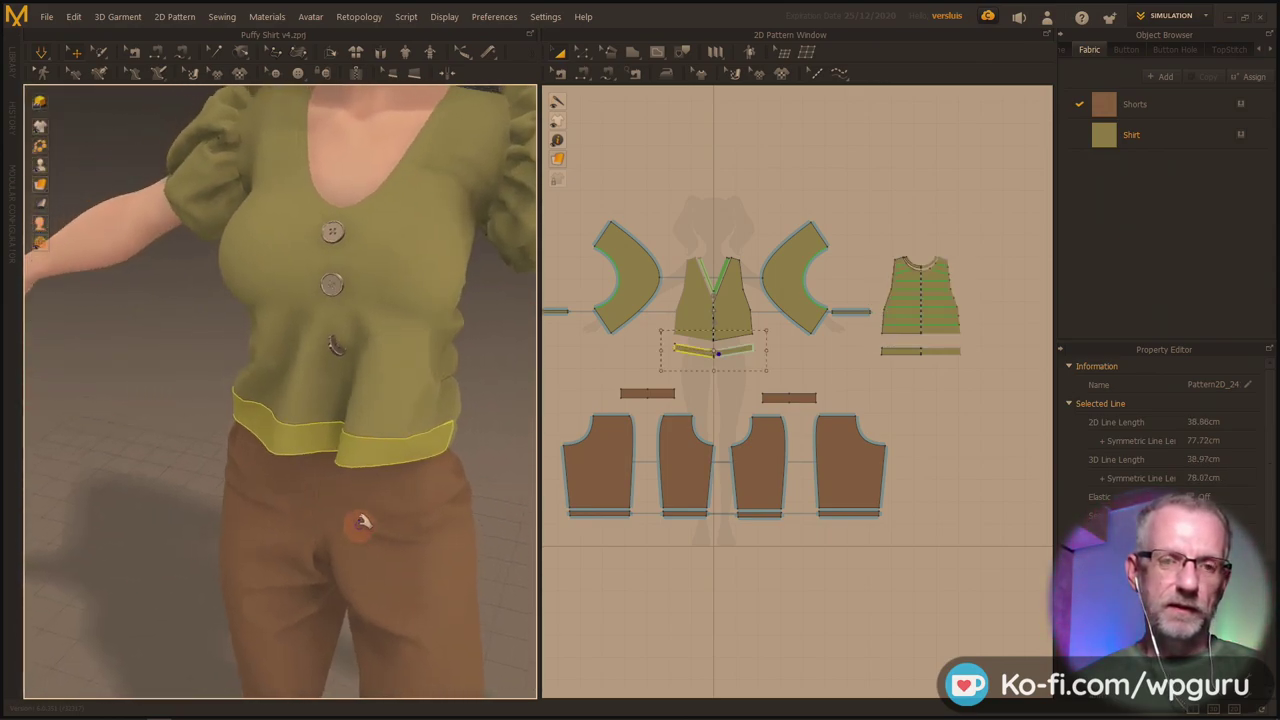
# Tug the front panel around the lower buttons to loosen the folds at the front opening.
pyautogui.click(366, 301)
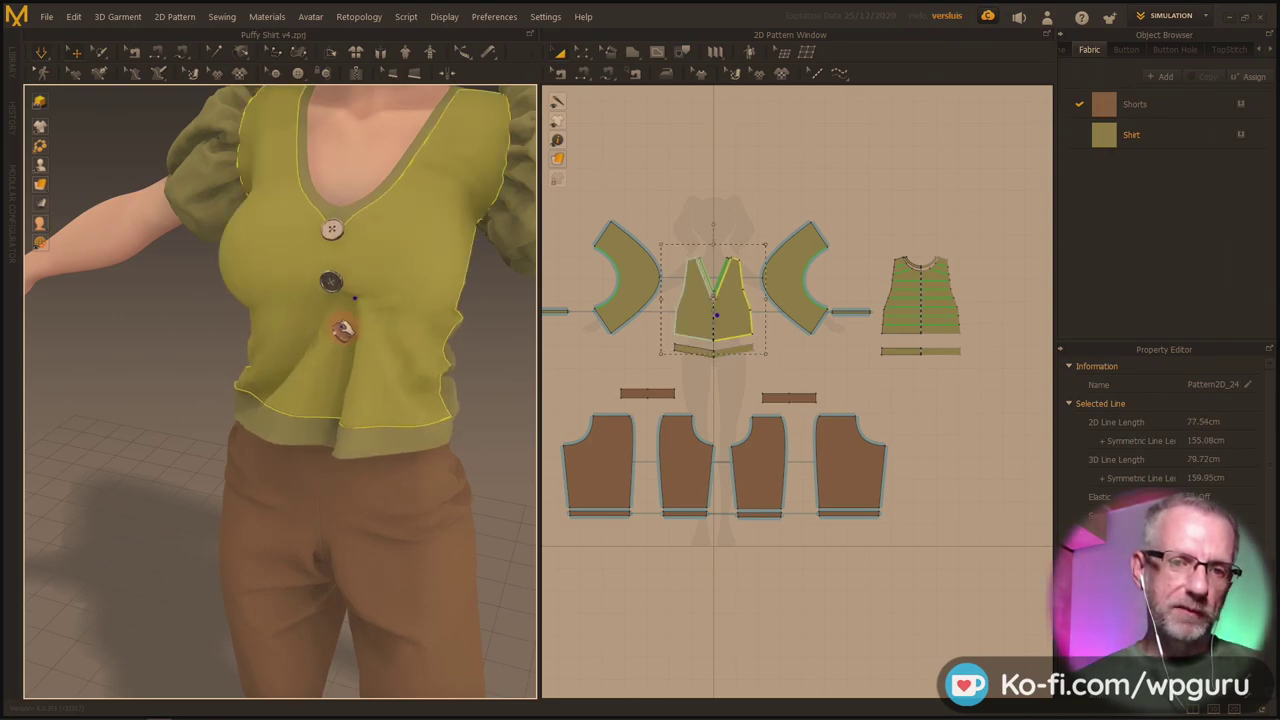
pyautogui.moveTo(352, 293); pyautogui.dragTo(350, 333)
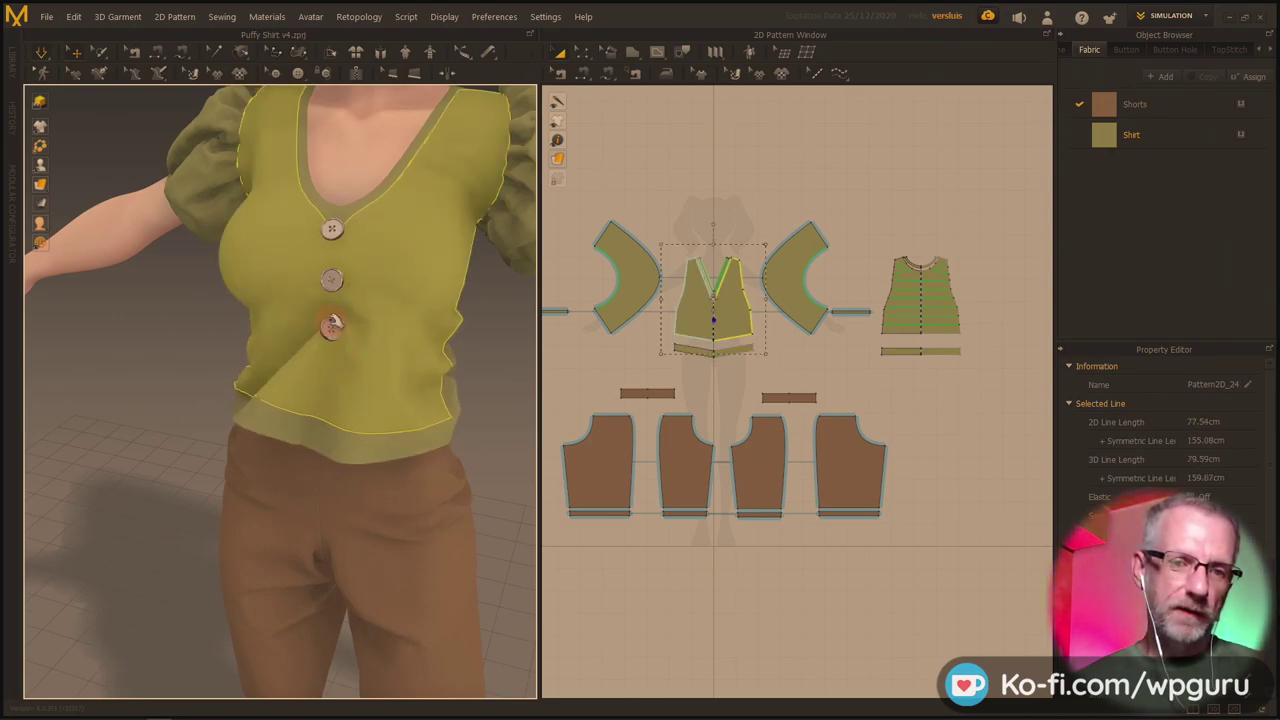
pyautogui.click(333, 323)
pyautogui.scroll(5, 330, 320)
pyautogui.moveTo(343, 315); pyautogui.dragTo(431, 280, button='right')
pyautogui.moveTo(434, 290); pyautogui.dragTo(481, 522)
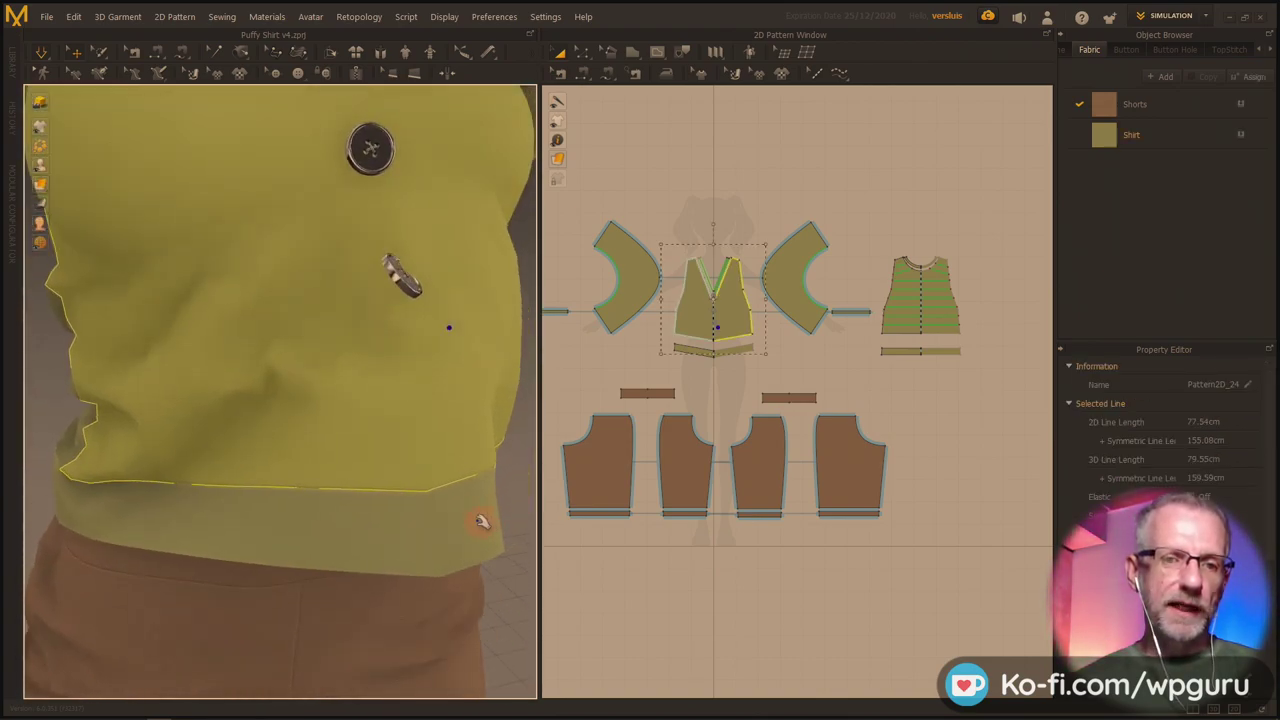
# Adjust the fabric around the lowest button from close range by tugging the front panel beside it.
pyautogui.scroll(-2, 422, 308)
pyautogui.scroll(3, 422, 312)
pyautogui.moveTo(423, 314); pyautogui.dragTo(286, 338, button='middle')
pyautogui.moveTo(319, 350); pyautogui.dragTo(237, 357, button='right')
pyautogui.click(230, 263)
pyautogui.moveTo(233, 261); pyautogui.dragTo(263, 316)
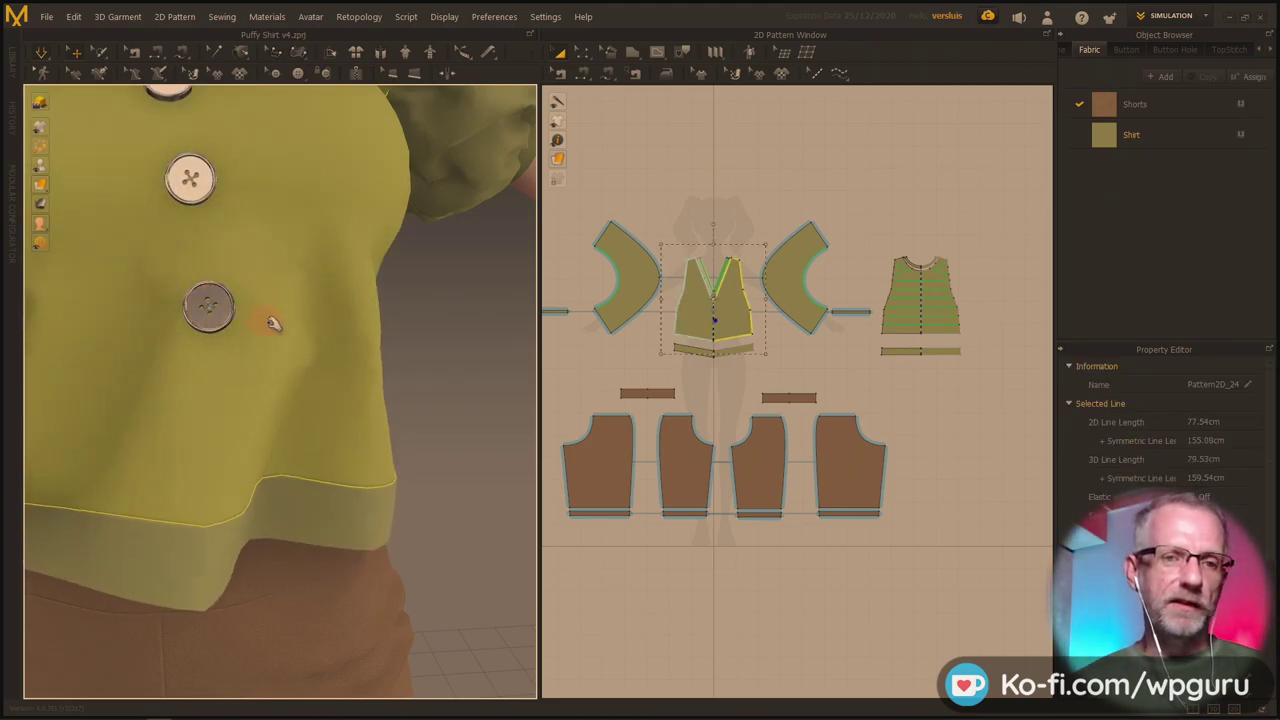
# Pull the lower side of the front panel and the gathered rows of the back panel to even out the side folds.
pyautogui.moveTo(284, 344); pyautogui.dragTo(238, 375, button='right')
pyautogui.scroll(2, 236, 376)
pyautogui.scroll(-5, 235, 378)
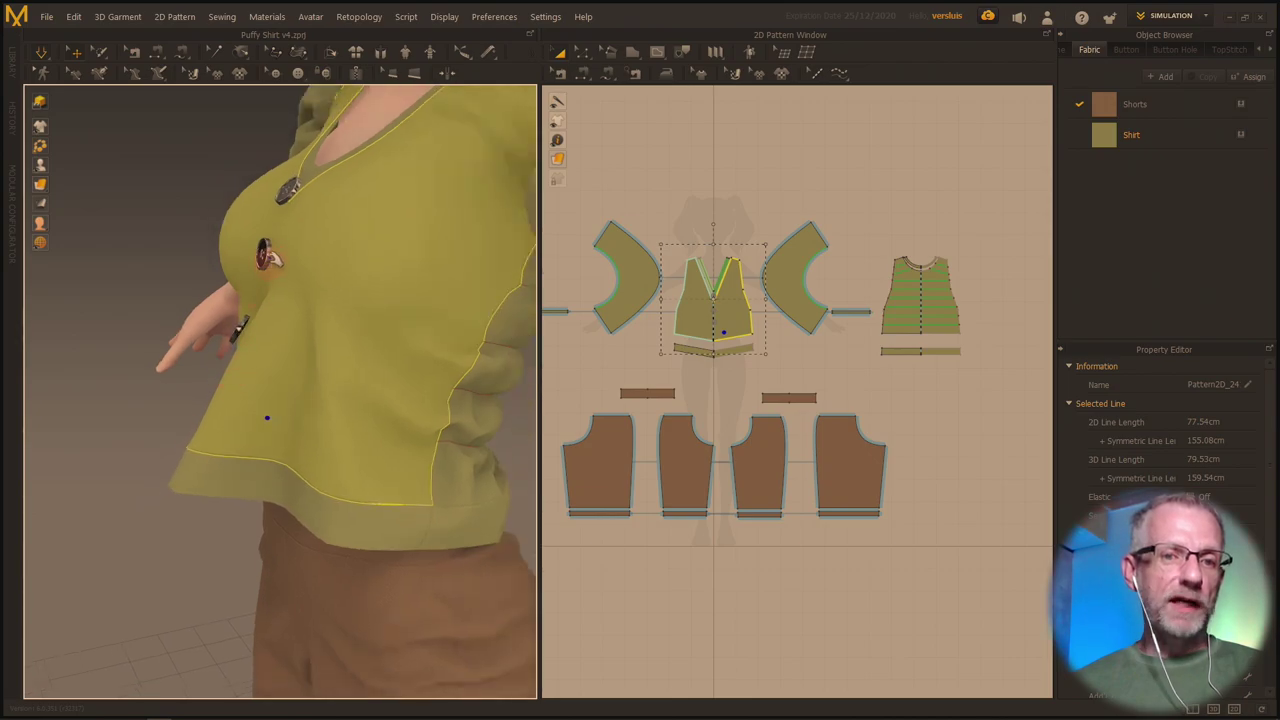
pyautogui.moveTo(347, 320); pyautogui.dragTo(492, 387, button='right')
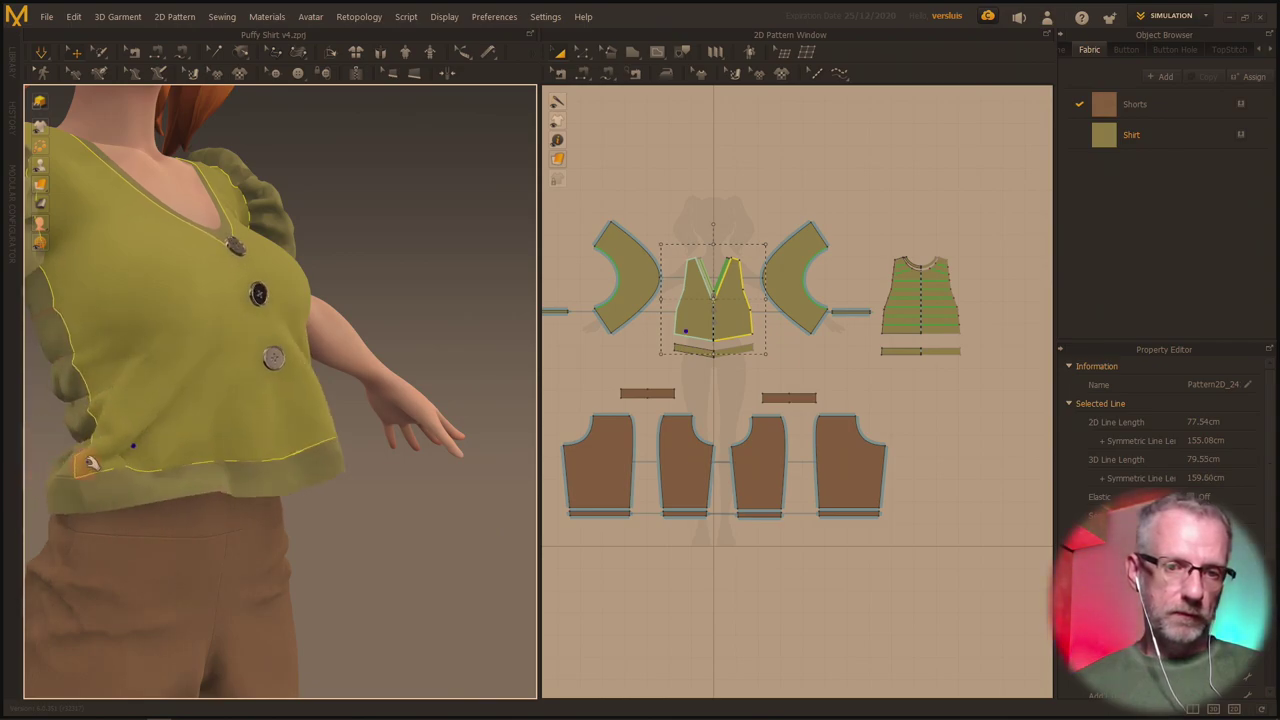
pyautogui.click(90, 442)
pyautogui.moveTo(90, 442); pyautogui.dragTo(268, 428, button='right')
pyautogui.moveTo(107, 494); pyautogui.dragTo(192, 447, button='right')
pyautogui.moveTo(61, 485); pyautogui.dragTo(140, 395)
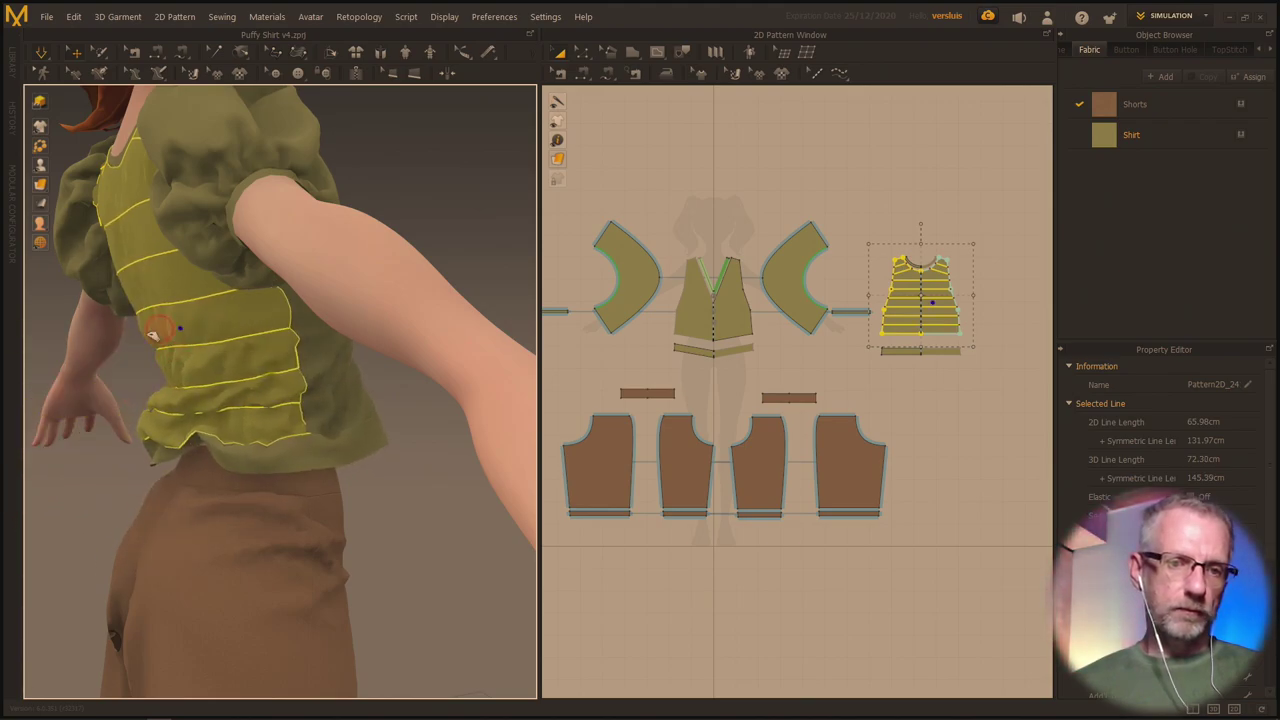
pyautogui.moveTo(177, 248); pyautogui.dragTo(168, 318)
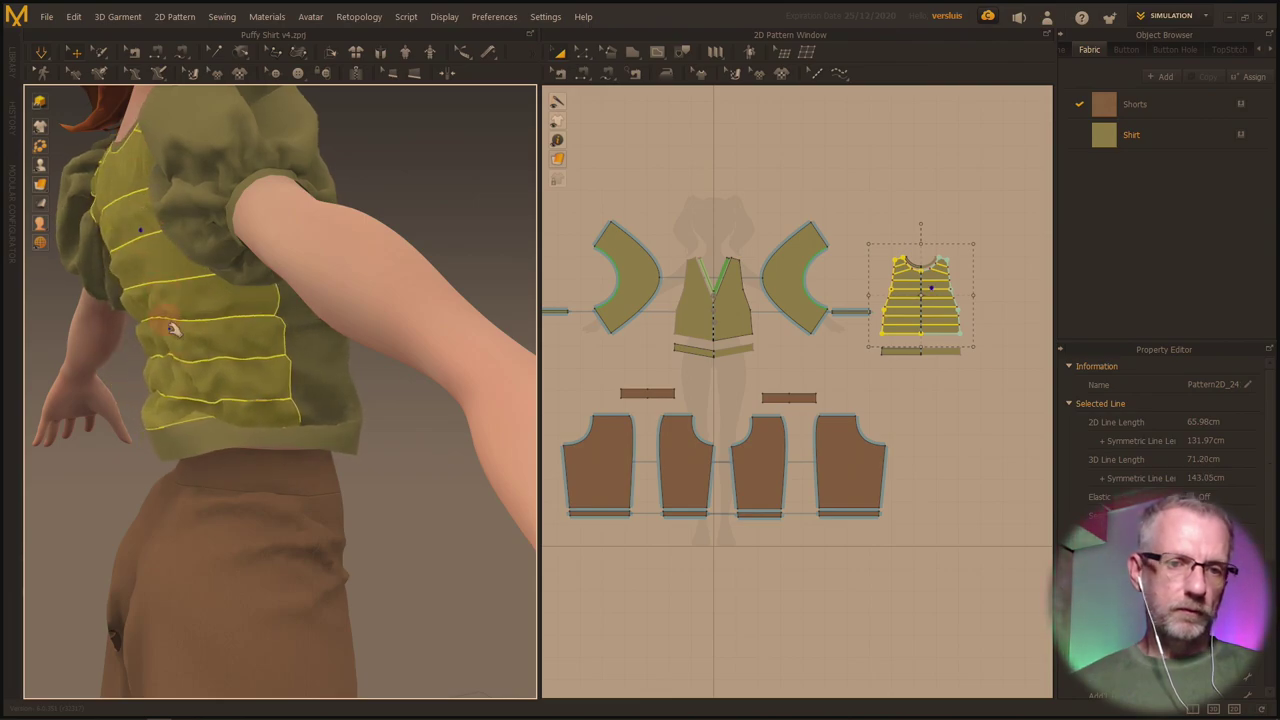
# Tug the shirt's back hem band and pull the upper back panel toward the neckline.
pyautogui.click(224, 440)
pyautogui.moveTo(348, 440); pyautogui.dragTo(373, 489, button='right')
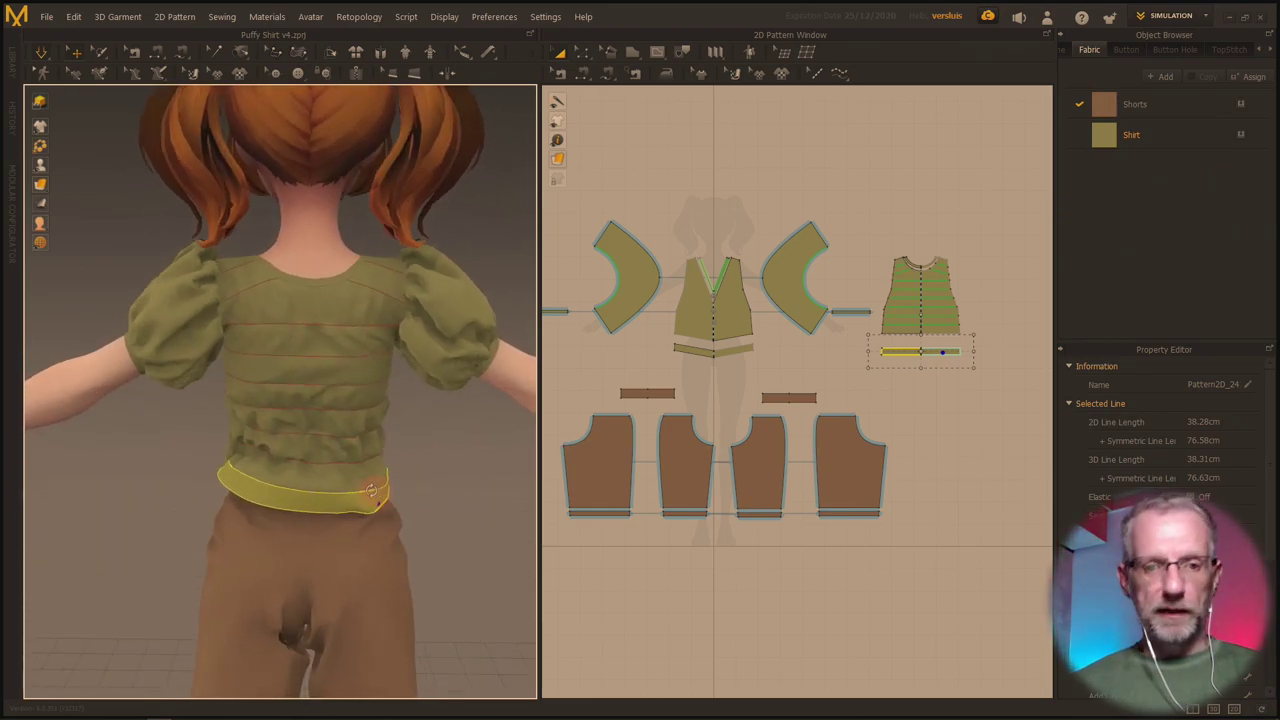
pyautogui.click(266, 310)
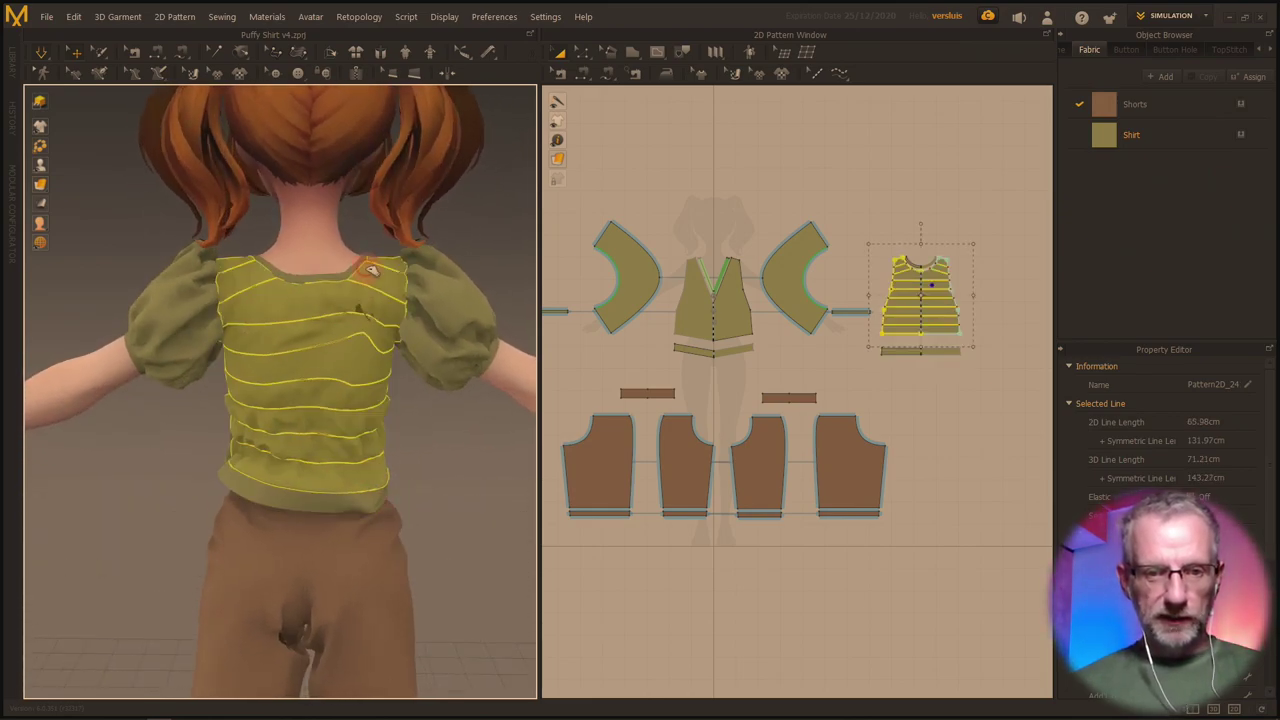
pyautogui.moveTo(269, 293); pyautogui.dragTo(319, 260)
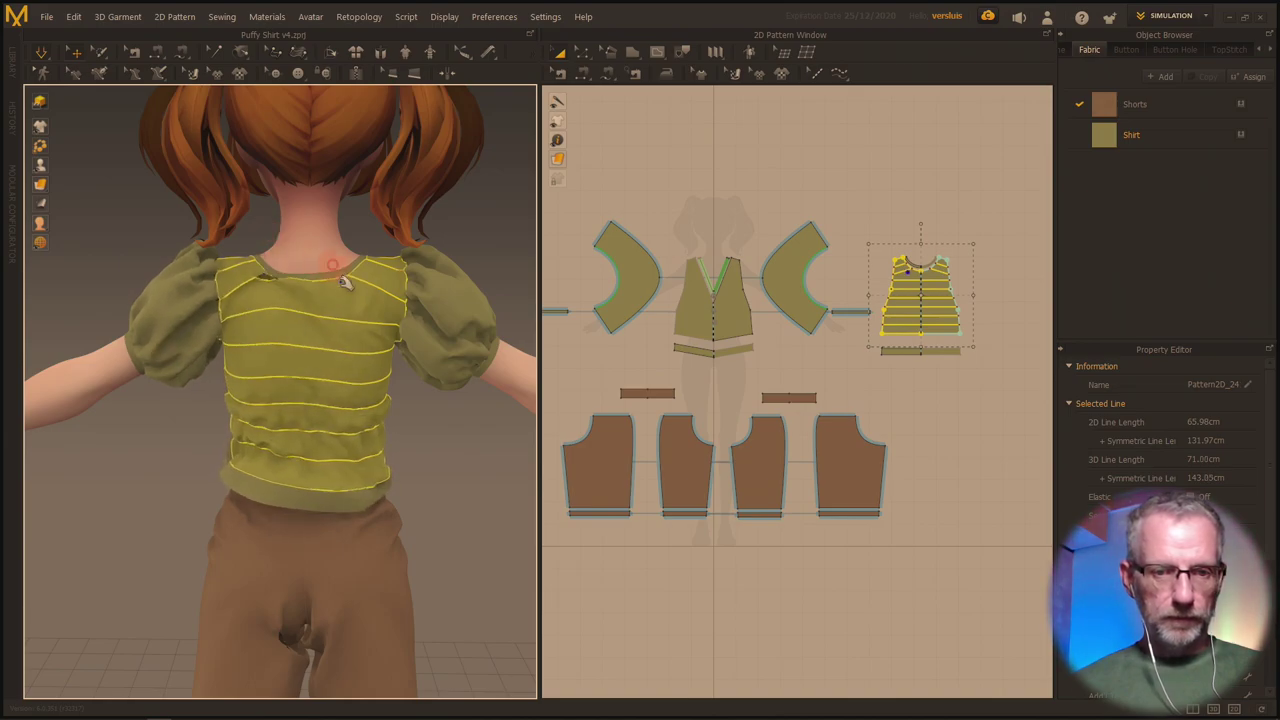
pyautogui.moveTo(198, 450); pyautogui.dragTo(258, 411, button='right')
# Pull the front and back panels along the side seam, and tug the front's lower corner downward.
pyautogui.click(276, 362)
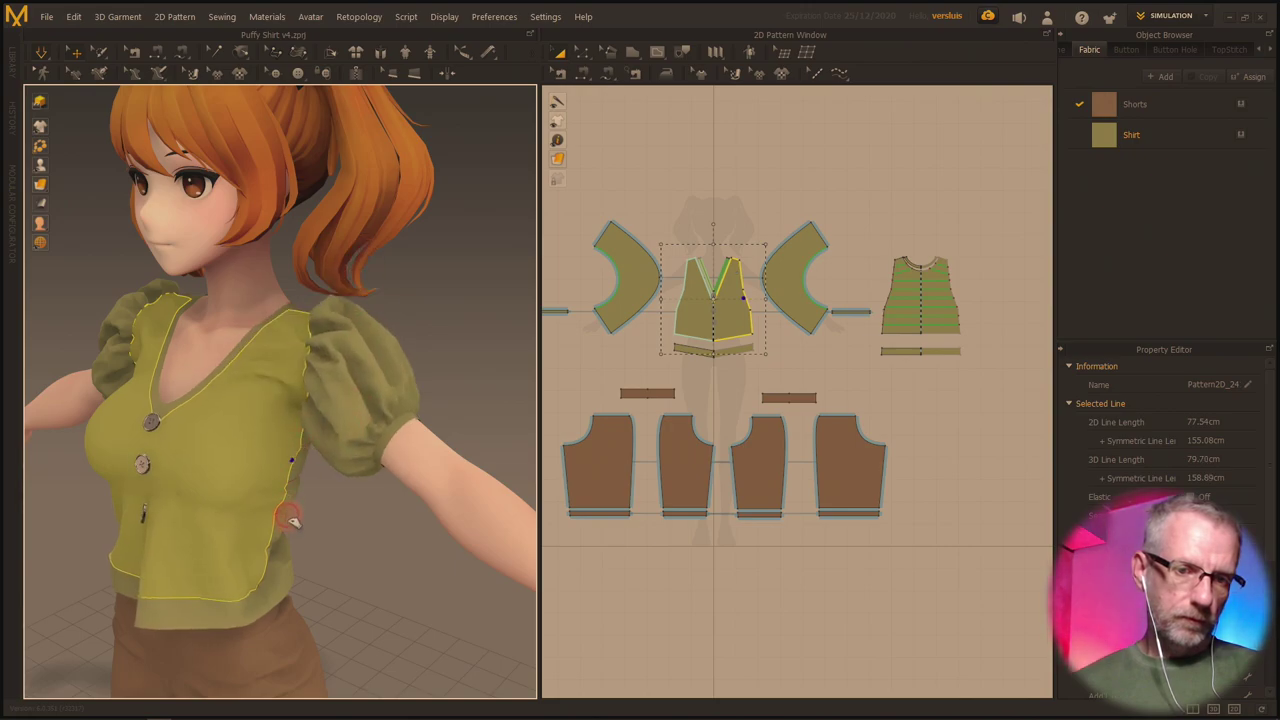
pyautogui.click(266, 668)
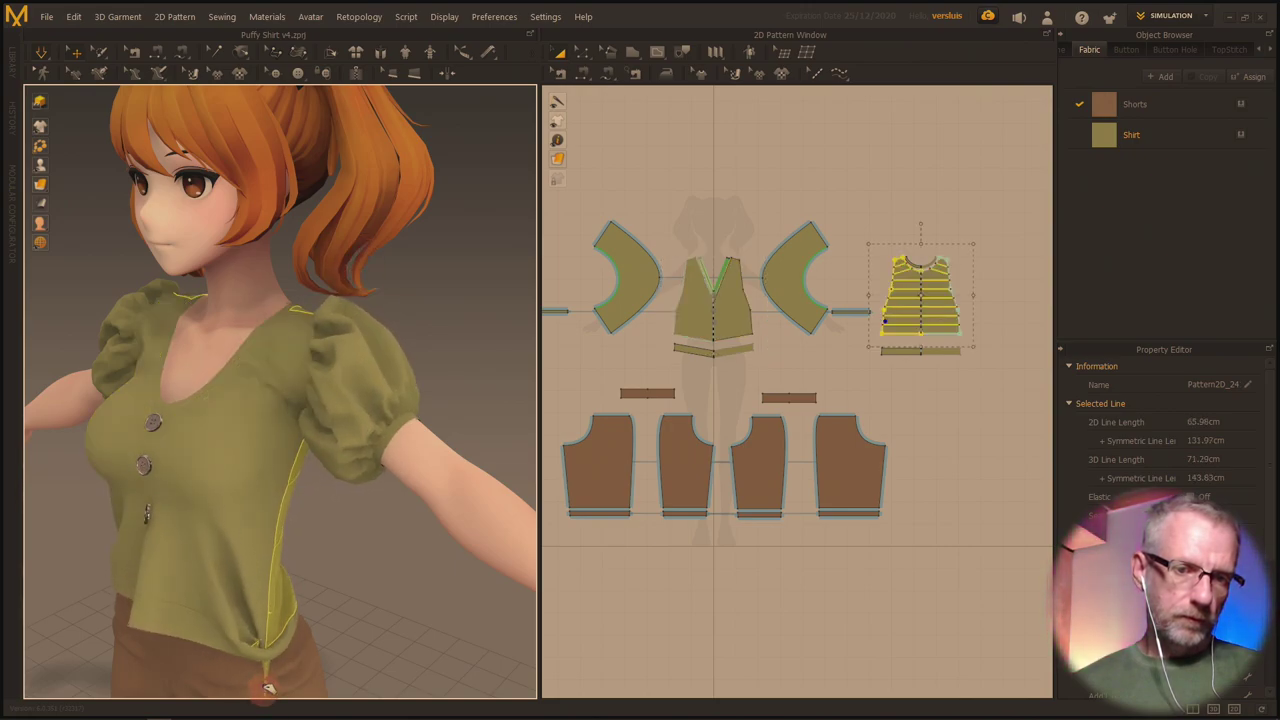
pyautogui.click(267, 560)
pyautogui.moveTo(277, 360); pyautogui.dragTo(371, 273)
pyautogui.moveTo(309, 303); pyautogui.dragTo(391, 491, button='right')
pyautogui.moveTo(374, 609); pyautogui.dragTo(411, 703)
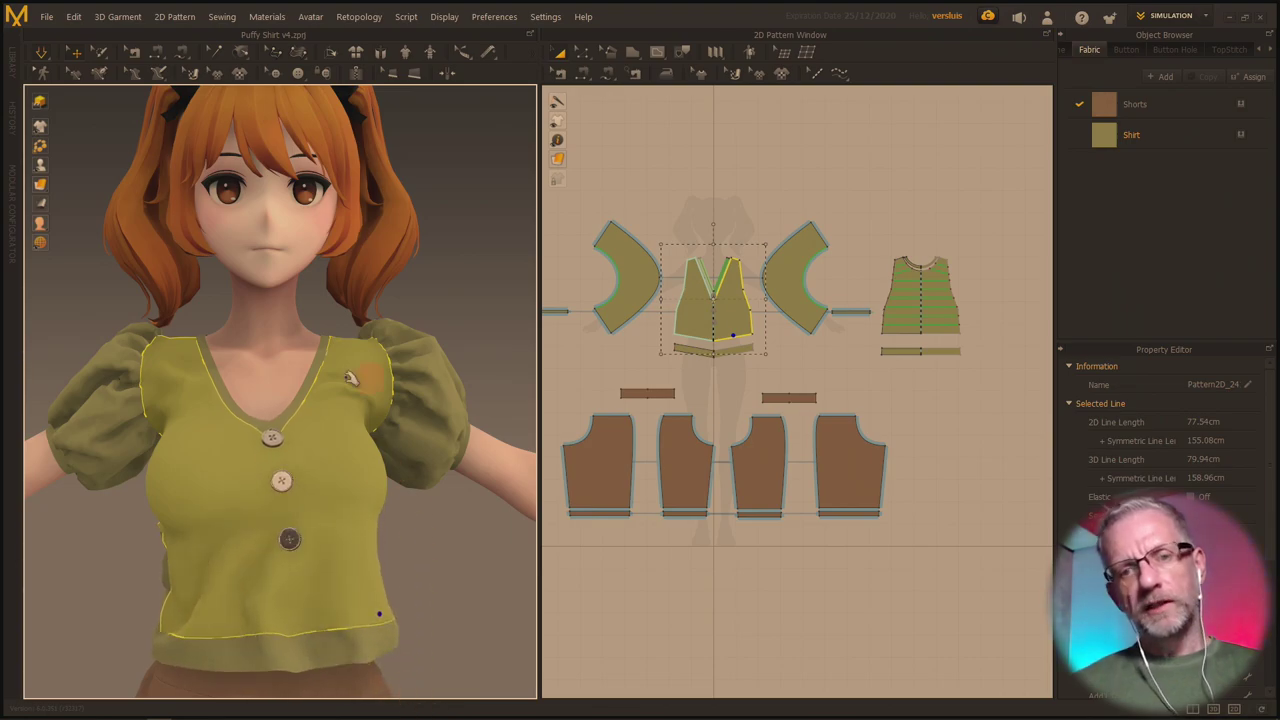
# Pull the back hem band down at the side seam and tug the front panel's lower edge away from the body.
pyautogui.moveTo(429, 486); pyautogui.dragTo(457, 443, button='right')
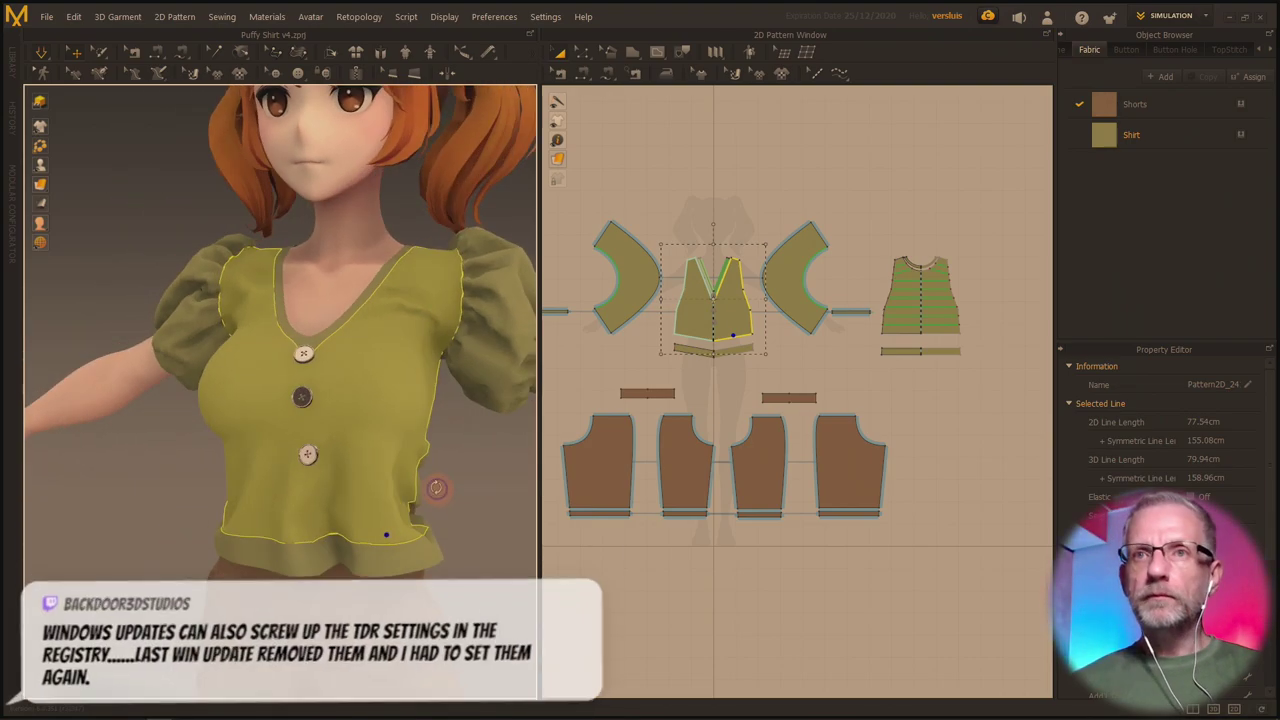
pyautogui.moveTo(436, 488); pyautogui.dragTo(424, 494, button='right')
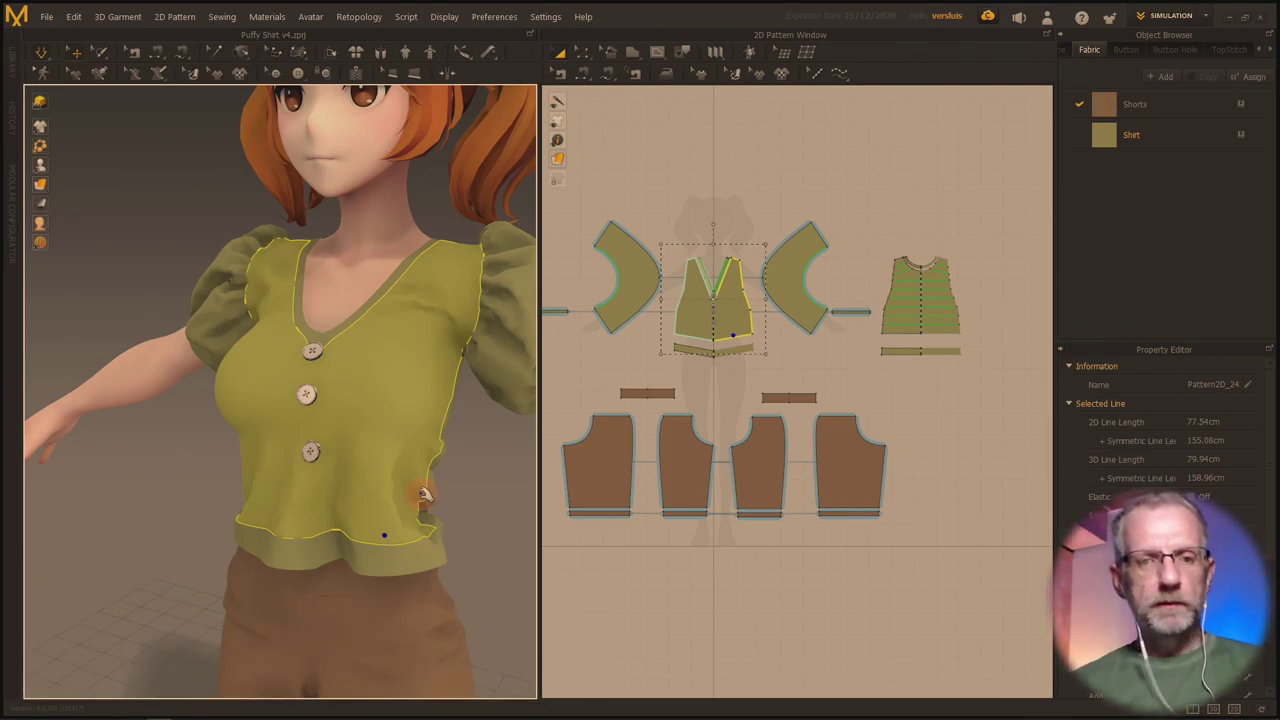
pyautogui.moveTo(417, 503); pyautogui.dragTo(286, 510, button='right')
pyautogui.moveTo(421, 578); pyautogui.dragTo(400, 714)
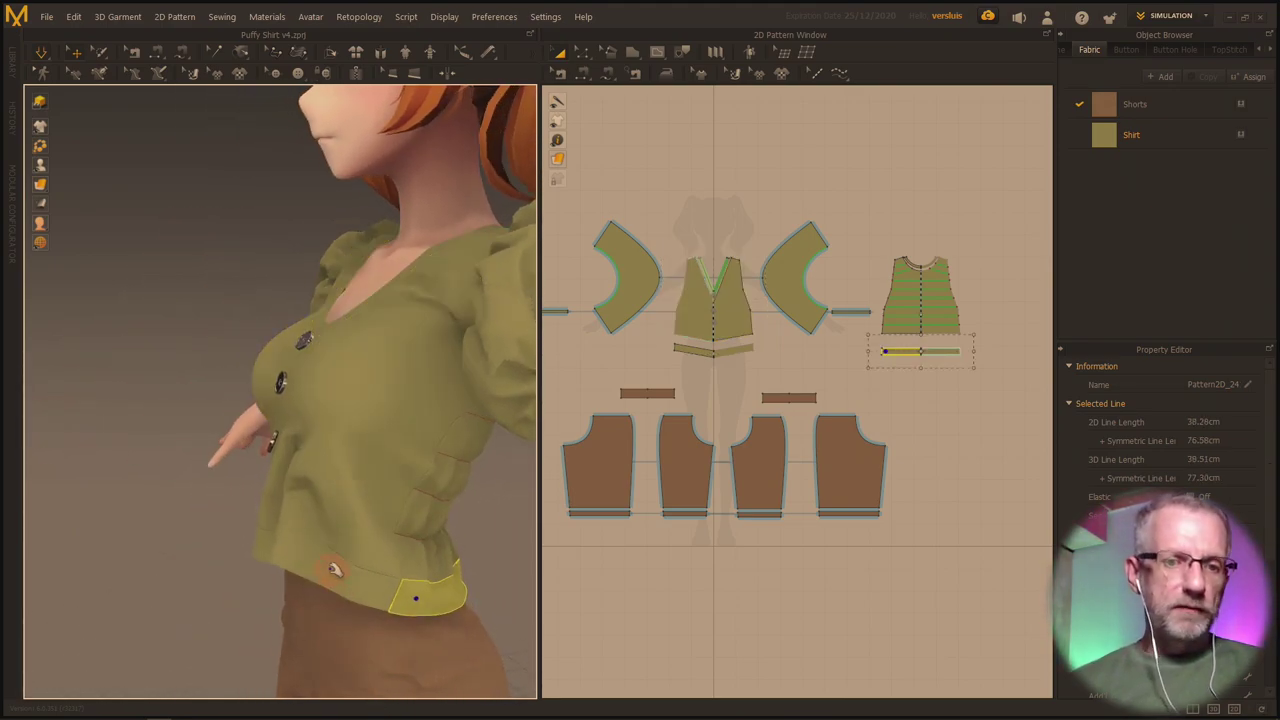
pyautogui.moveTo(329, 534); pyautogui.dragTo(106, 586)
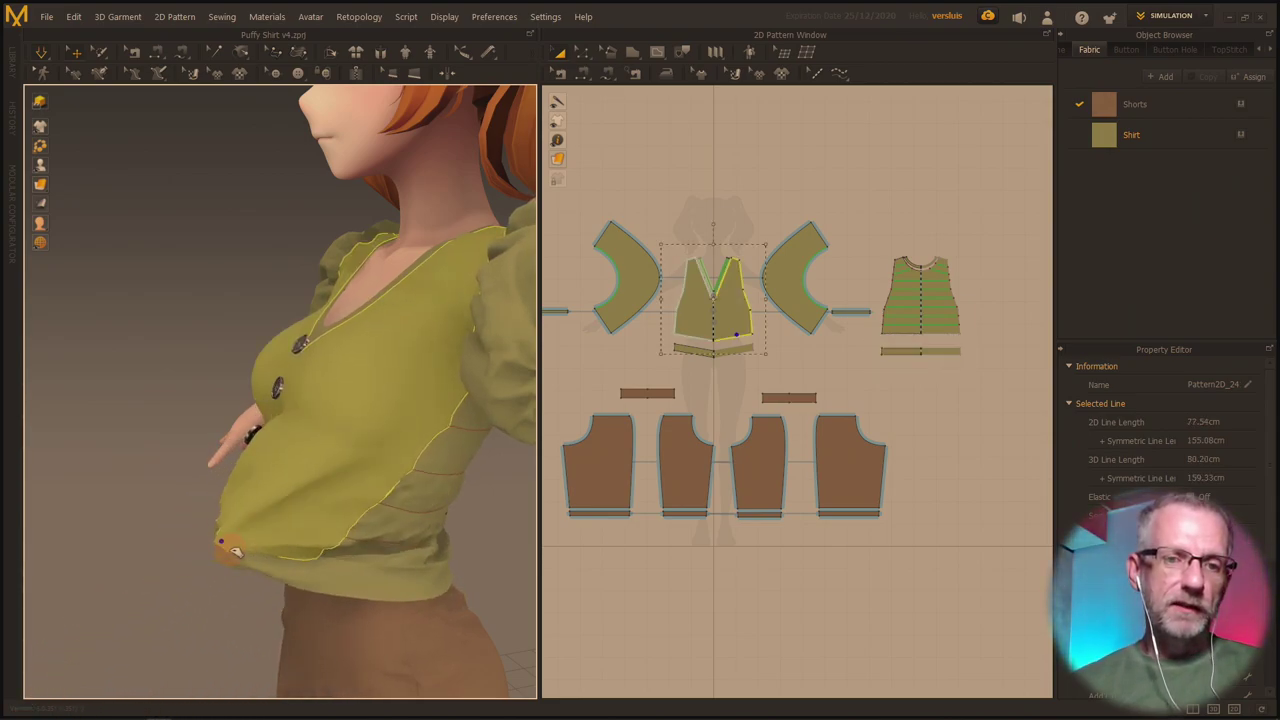
# Stretch the lower part of the shirt's front panel outward at both sides and at the centre opening.
pyautogui.moveTo(301, 527); pyautogui.dragTo(354, 545)
pyautogui.moveTo(330, 558)
pyautogui.mouseDown(button='right')
pyautogui.moveTo(396, 560)
pyautogui.moveTo(343, 549)
pyautogui.mouseUp(button='right')
pyautogui.moveTo(366, 528); pyautogui.dragTo(457, 534)
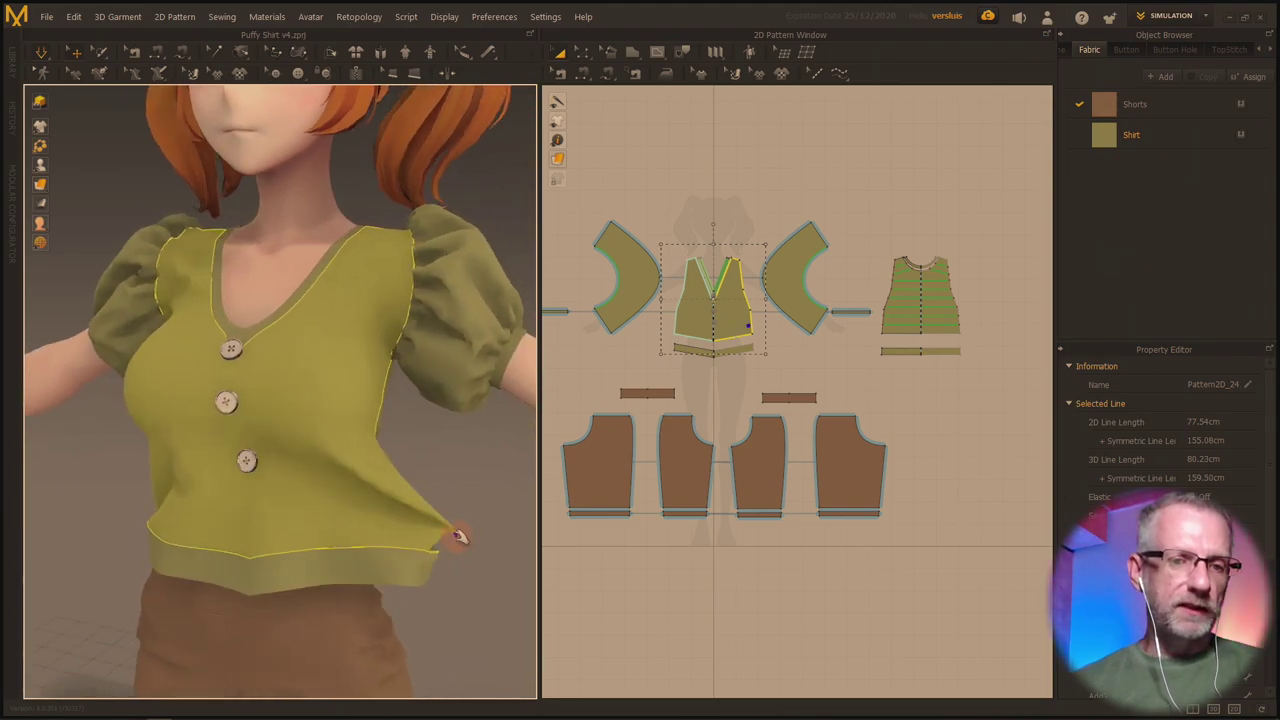
pyautogui.moveTo(174, 523); pyautogui.dragTo(236, 531, button='right')
pyautogui.moveTo(158, 516); pyautogui.dragTo(12, 465)
pyautogui.moveTo(116, 479); pyautogui.dragTo(170, 485, button='right')
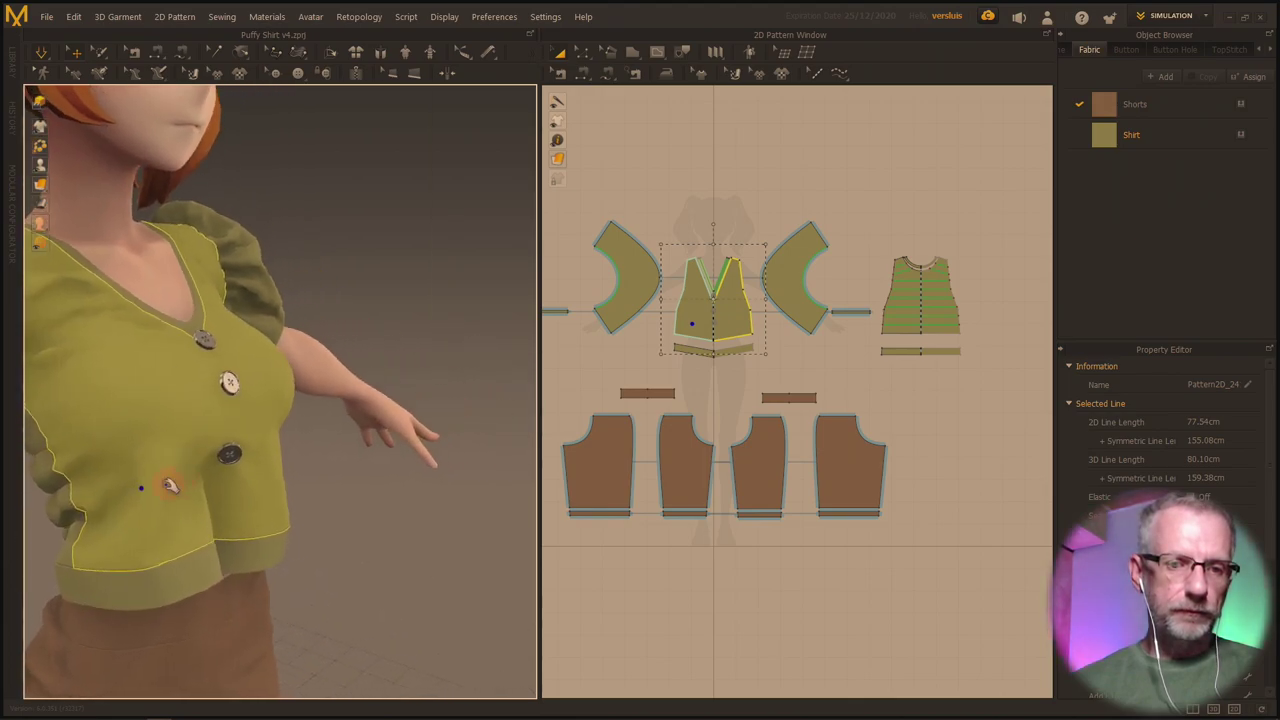
pyautogui.click(410, 537)
pyautogui.click(267, 531)
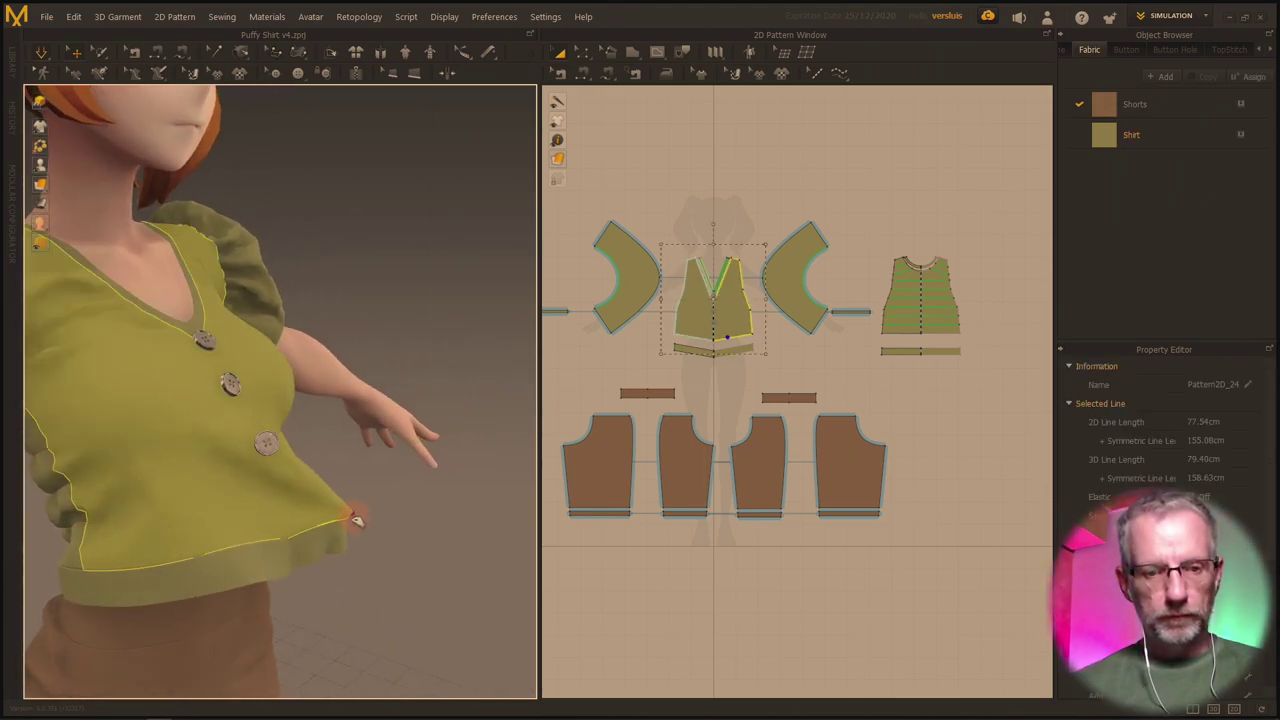
# Reposition the shirt's front by tugging its lower area and pulling the shoulder area upward and outward.
pyautogui.moveTo(346, 523); pyautogui.dragTo(238, 547, button='right')
pyautogui.moveTo(385, 502); pyautogui.dragTo(378, 403)
pyautogui.moveTo(450, 383); pyautogui.dragTo(478, 388)
pyautogui.moveTo(480, 391); pyautogui.dragTo(425, 405, button='right')
pyautogui.moveTo(483, 222); pyautogui.dragTo(585, 143)
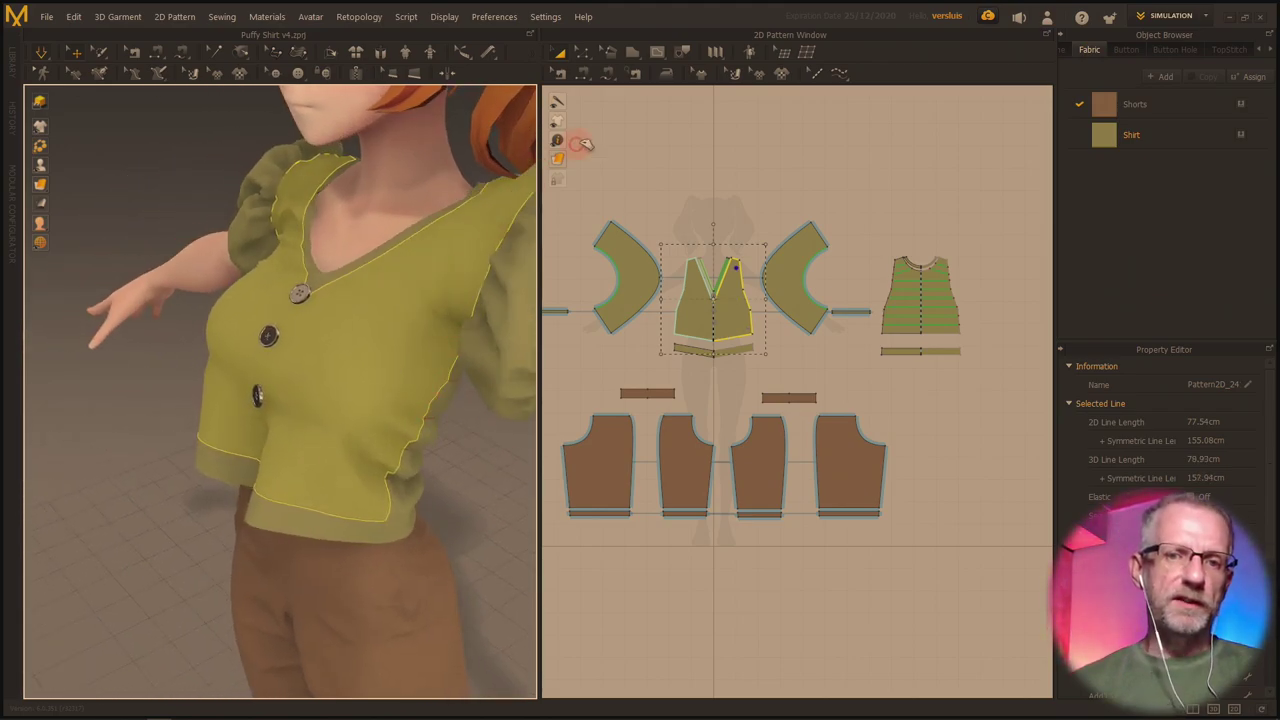
pyautogui.moveTo(376, 137); pyautogui.dragTo(436, 122)
pyautogui.moveTo(449, 243); pyautogui.dragTo(614, 121)
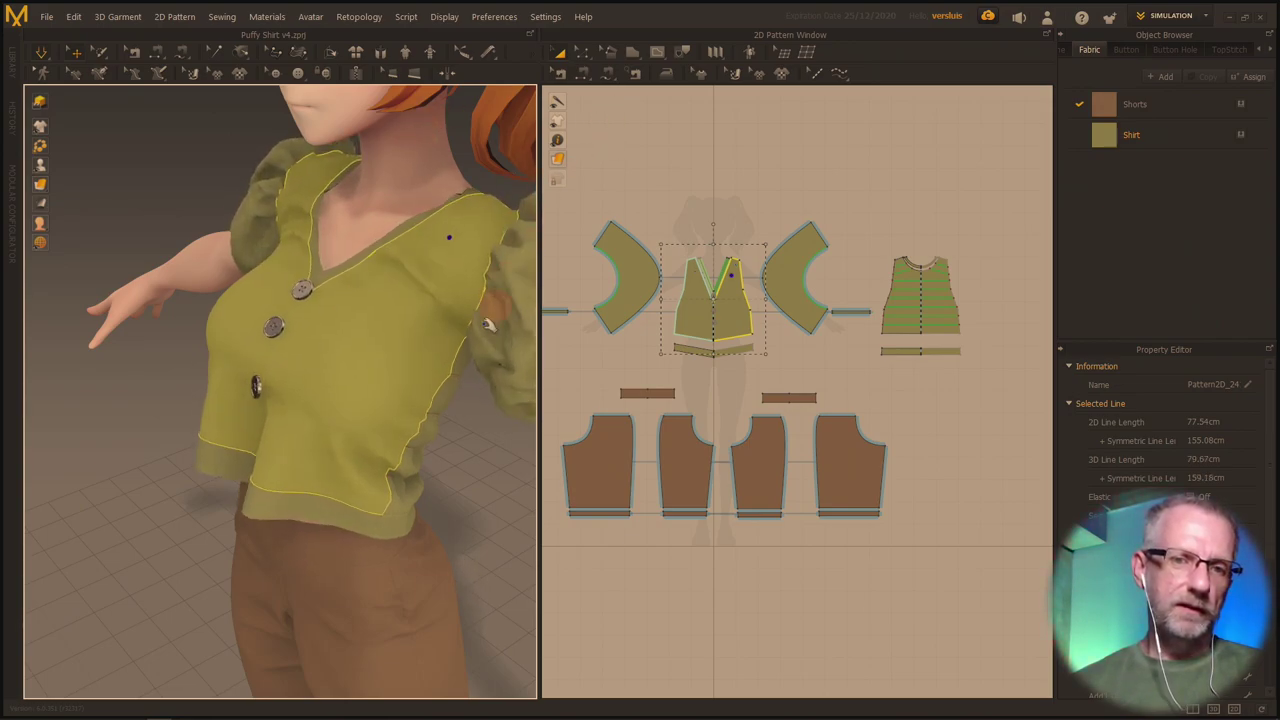
# Tug the shirt's lower front and side areas from several angles to settle the waist folds.
pyautogui.moveTo(450, 350); pyautogui.dragTo(420, 480)
pyautogui.moveTo(341, 577); pyautogui.dragTo(335, 424)
pyautogui.moveTo(370, 487); pyautogui.dragTo(317, 459, button='right')
pyautogui.scroll(-3, 356, 450)
pyautogui.moveTo(294, 487); pyautogui.dragTo(410, 530)
pyautogui.moveTo(430, 528); pyautogui.dragTo(300, 515, button='right')
# Pull the gathered back panel outward at the side seam and drag the front panel down toward its hem.
pyautogui.moveTo(403, 501); pyautogui.dragTo(434, 522)
pyautogui.moveTo(400, 520); pyautogui.dragTo(673, 556, button='right')
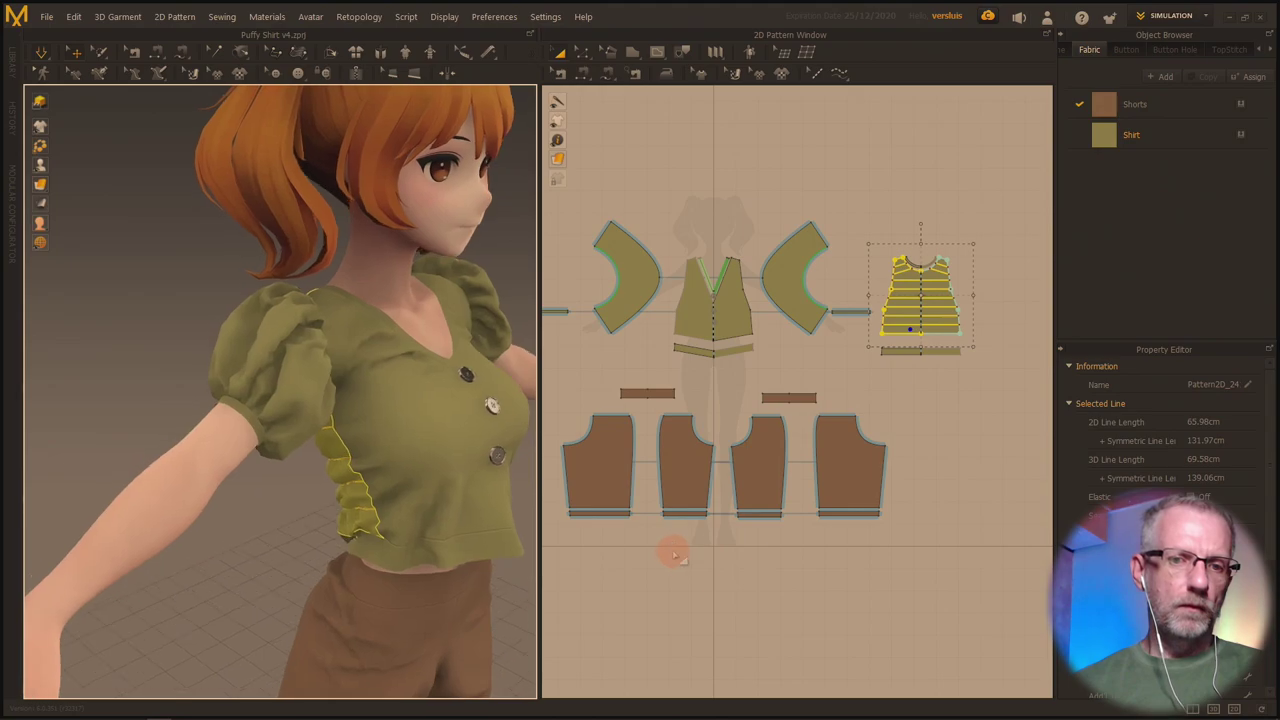
pyautogui.moveTo(370, 495); pyautogui.dragTo(163, 609)
pyautogui.click(369, 335)
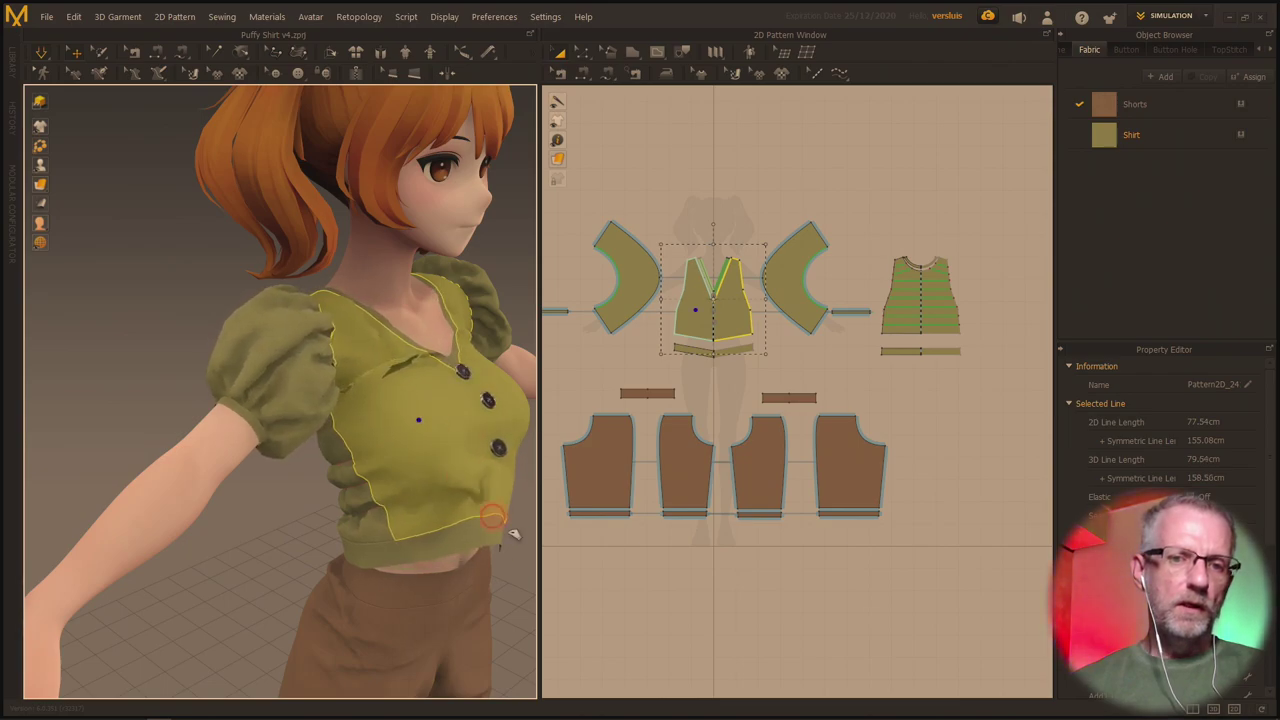
pyautogui.moveTo(513, 481); pyautogui.dragTo(330, 298, button='right')
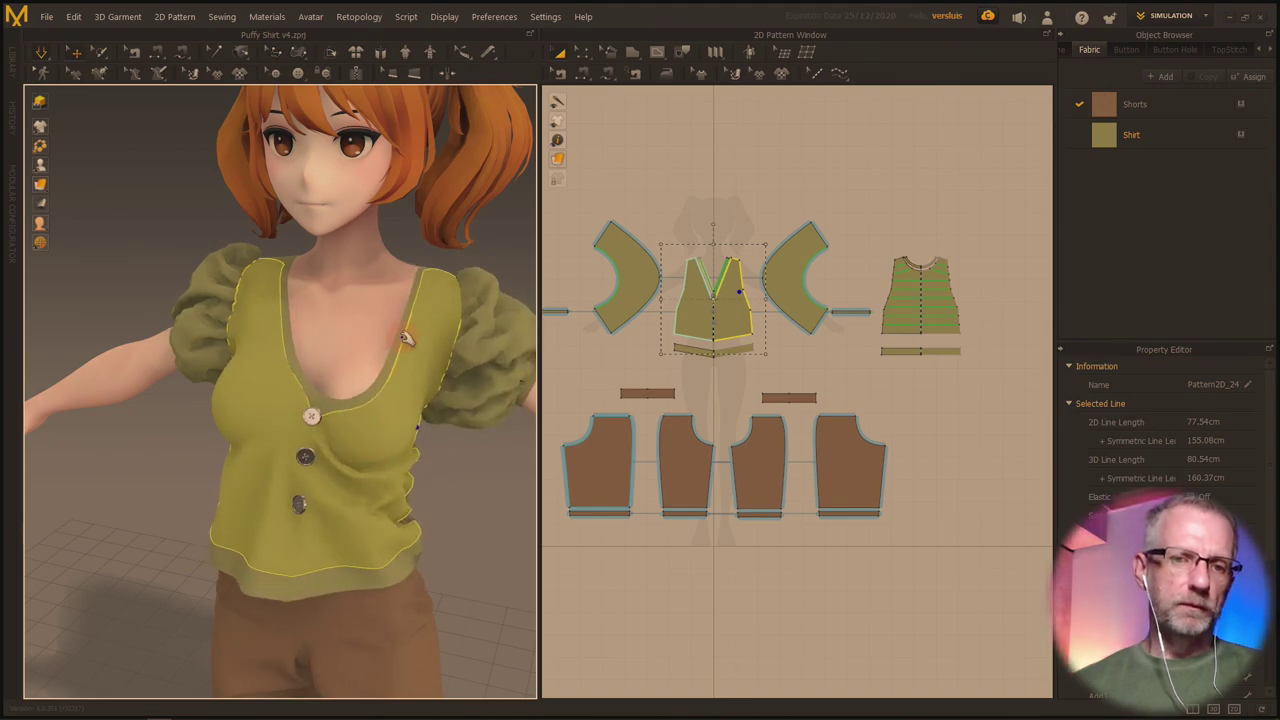
# Pull the shirt's back shoulder area and the opposite puffy sleeve outward from behind to resettle them.
pyautogui.moveTo(465, 192); pyautogui.dragTo(214, 316, button='right')
pyautogui.scroll(-4, 211, 316)
pyautogui.moveTo(365, 395); pyautogui.dragTo(240, 350, button='right')
pyautogui.moveTo(284, 306); pyautogui.dragTo(560, 383)
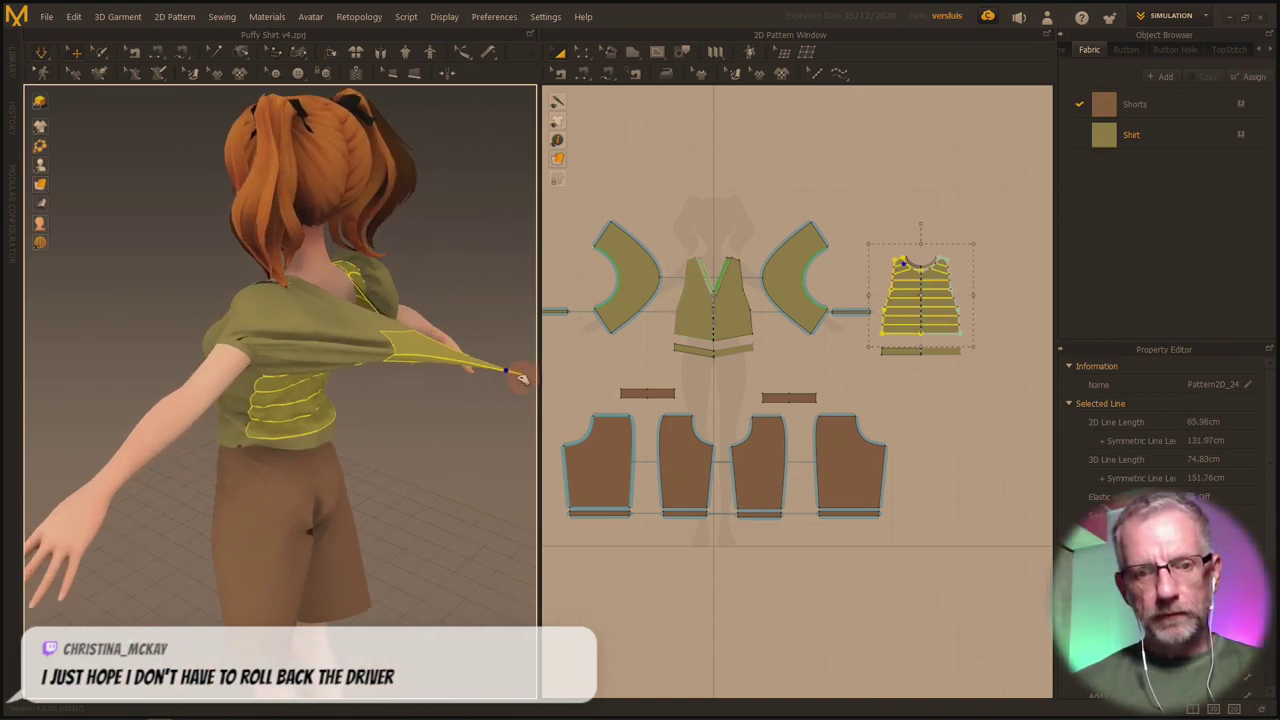
pyautogui.moveTo(371, 267); pyautogui.dragTo(561, 353)
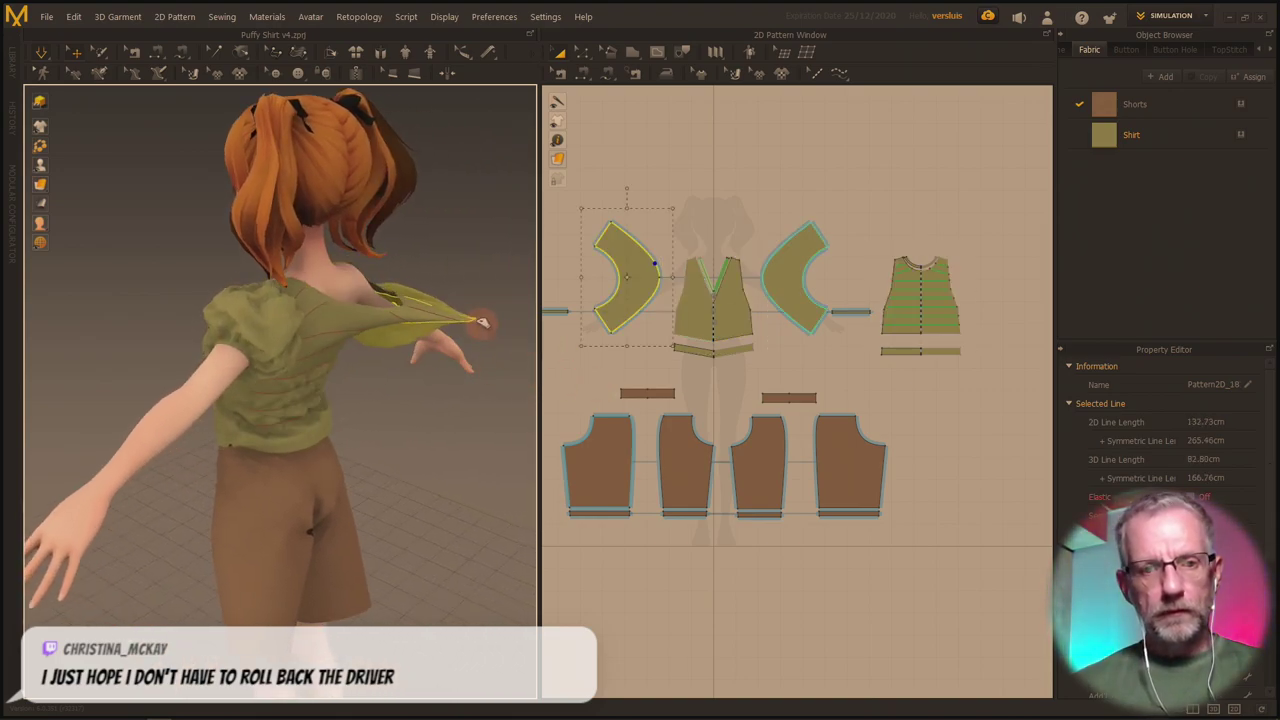
# Pull the shirt's front shoulder down over the avatar's right upper arm and stop the simulation.
pyautogui.moveTo(347, 291); pyautogui.dragTo(172, 327, button='right')
pyautogui.scroll(2, 194, 324)
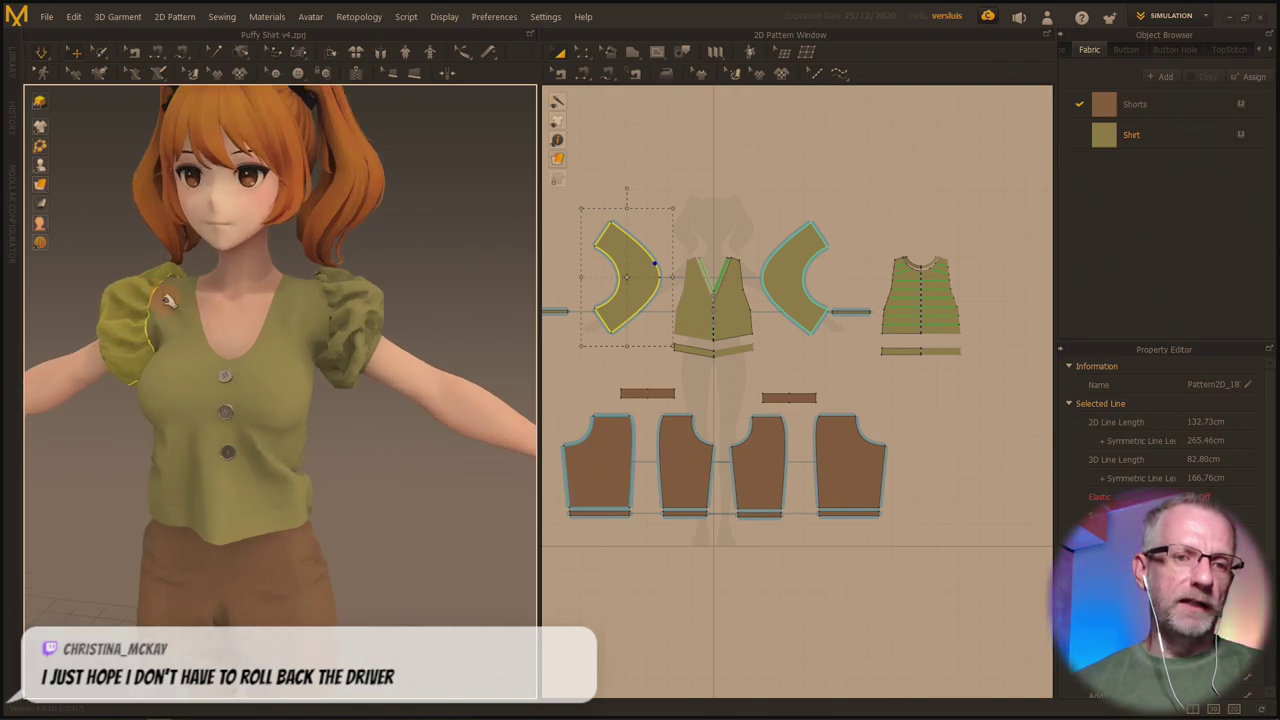
pyautogui.moveTo(169, 300); pyautogui.dragTo(298, 344, button='middle')
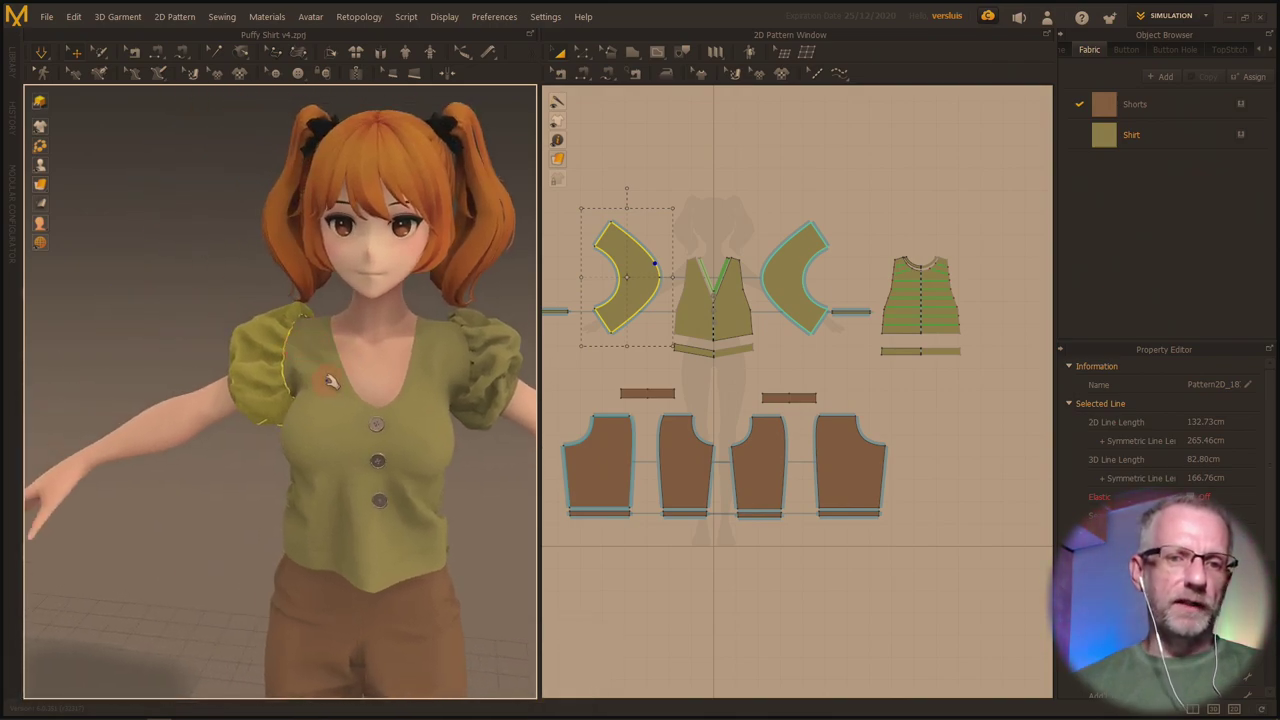
pyautogui.moveTo(296, 322); pyautogui.dragTo(138, 438)
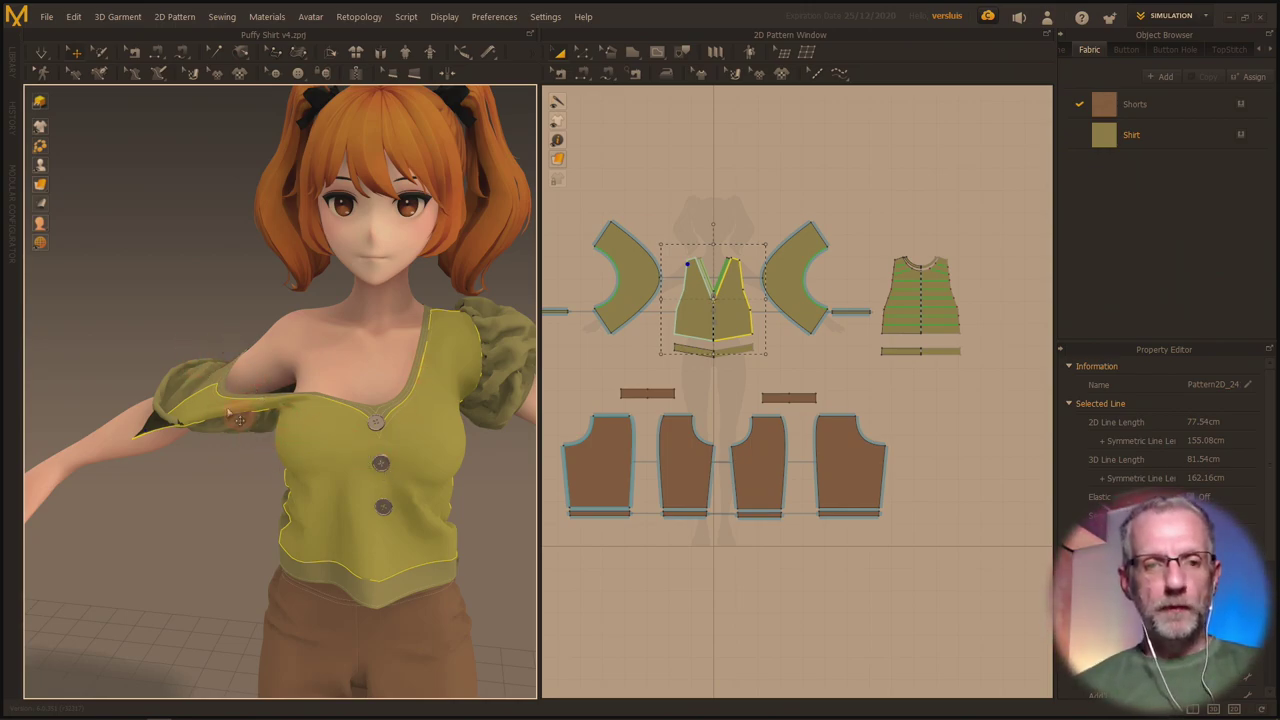
pyautogui.click(44, 55)
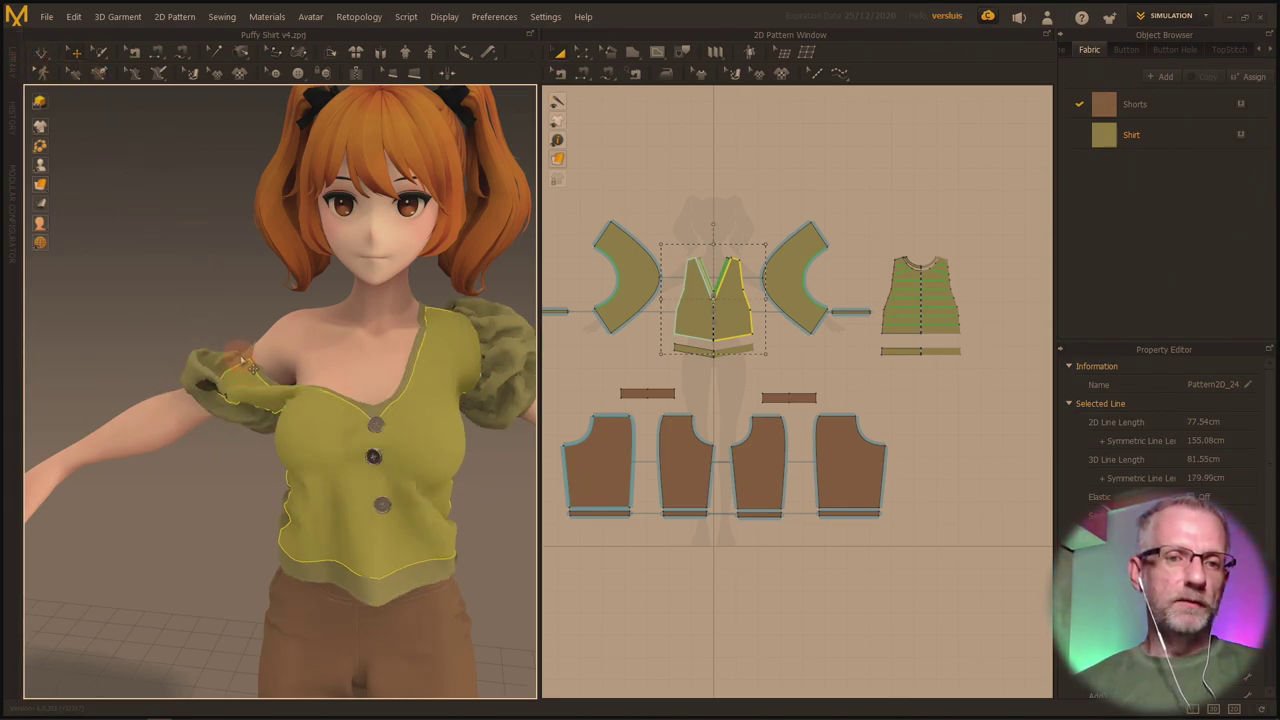
# Restart the simulation and pull the slipped shirt back up over the avatar's right shoulder.
pyautogui.click(240, 362)
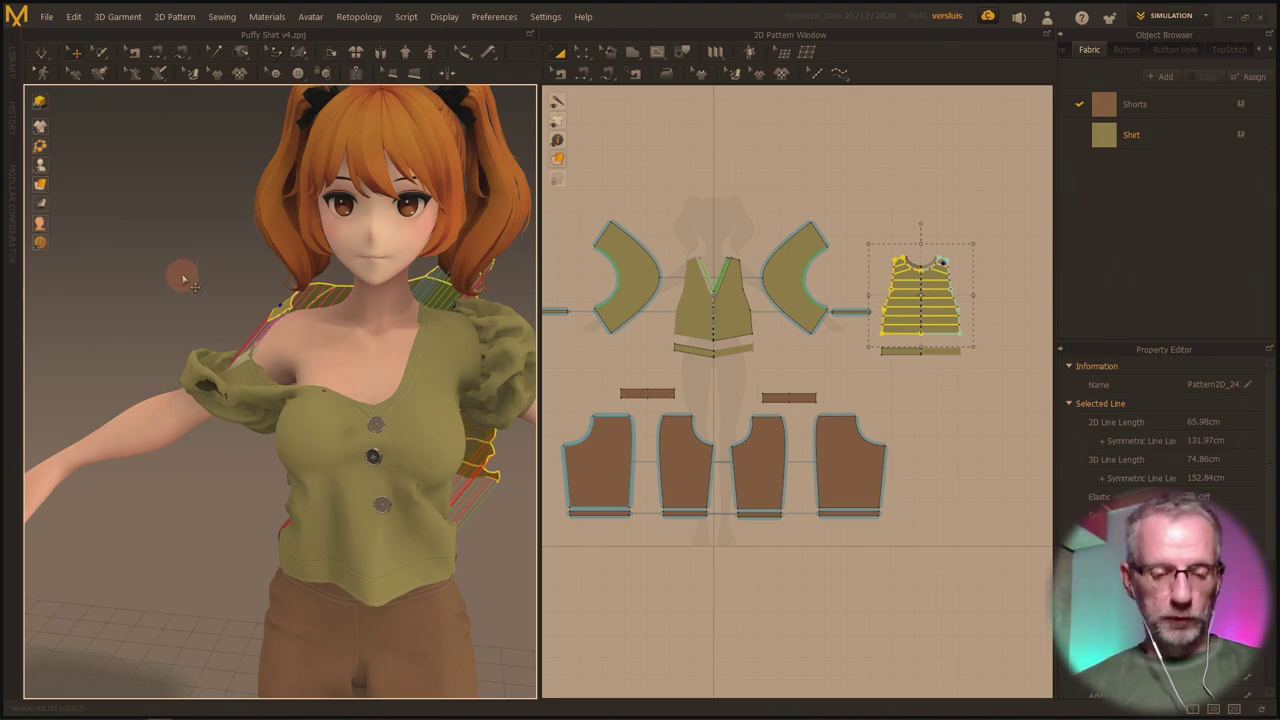
pyautogui.click(47, 55)
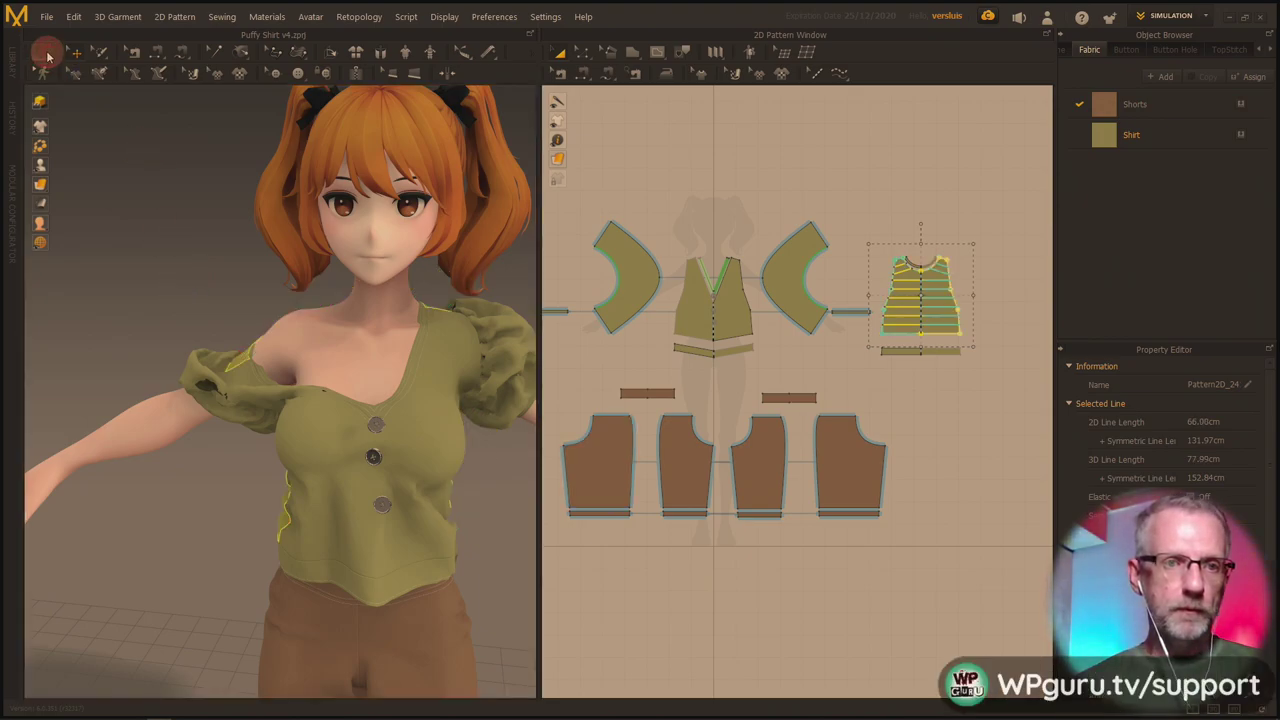
pyautogui.press('space')
pyautogui.moveTo(262, 366)
pyautogui.mouseDown()
pyautogui.moveTo(289, 342)
pyautogui.moveTo(288, 324)
pyautogui.mouseUp()
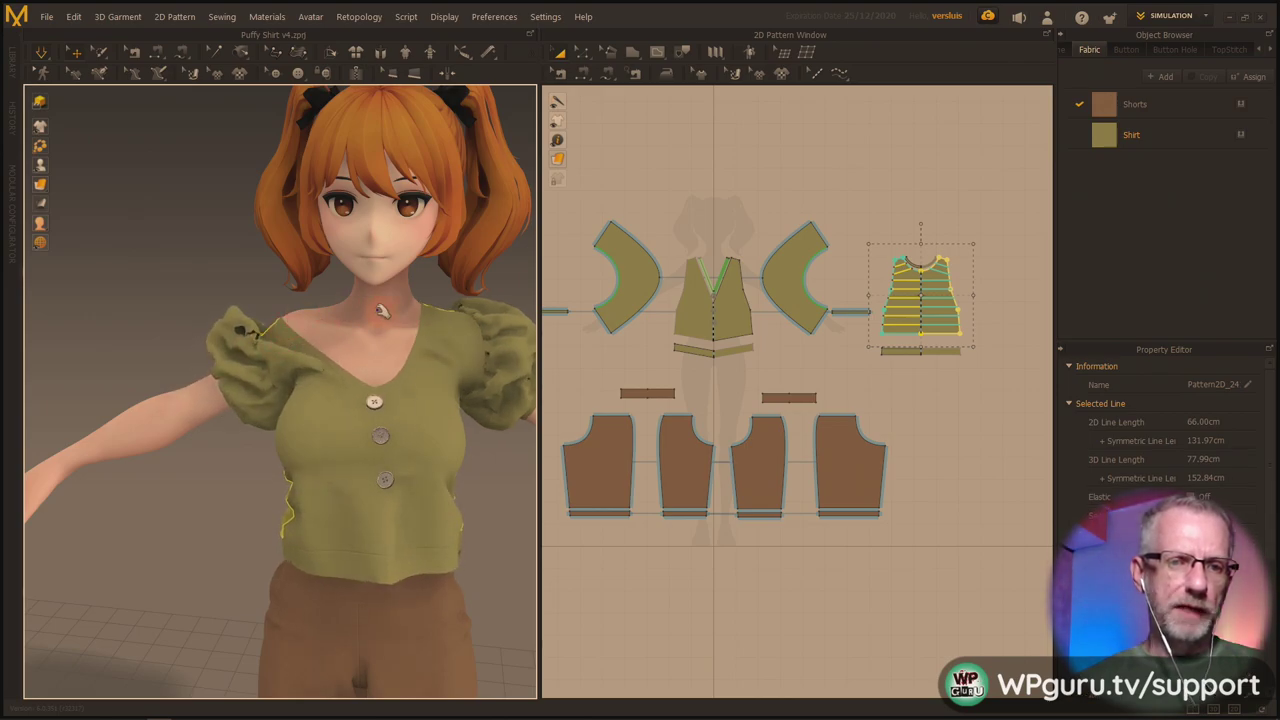
# Tug both sides of the shirt's front hem down toward the shorts and pull the front panel's side area downward.
pyautogui.click(318, 536)
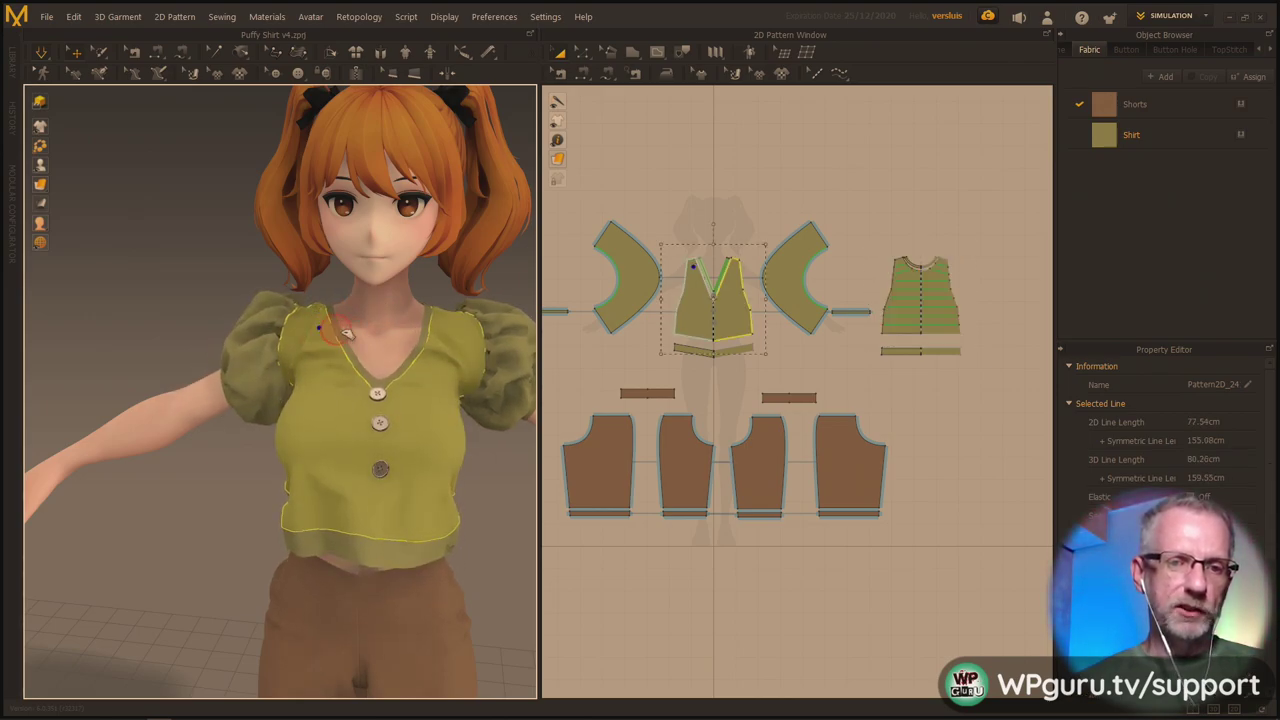
pyautogui.moveTo(302, 558); pyautogui.dragTo(289, 640)
pyautogui.moveTo(446, 522); pyautogui.dragTo(455, 676)
pyautogui.moveTo(518, 638); pyautogui.dragTo(376, 600, button='right')
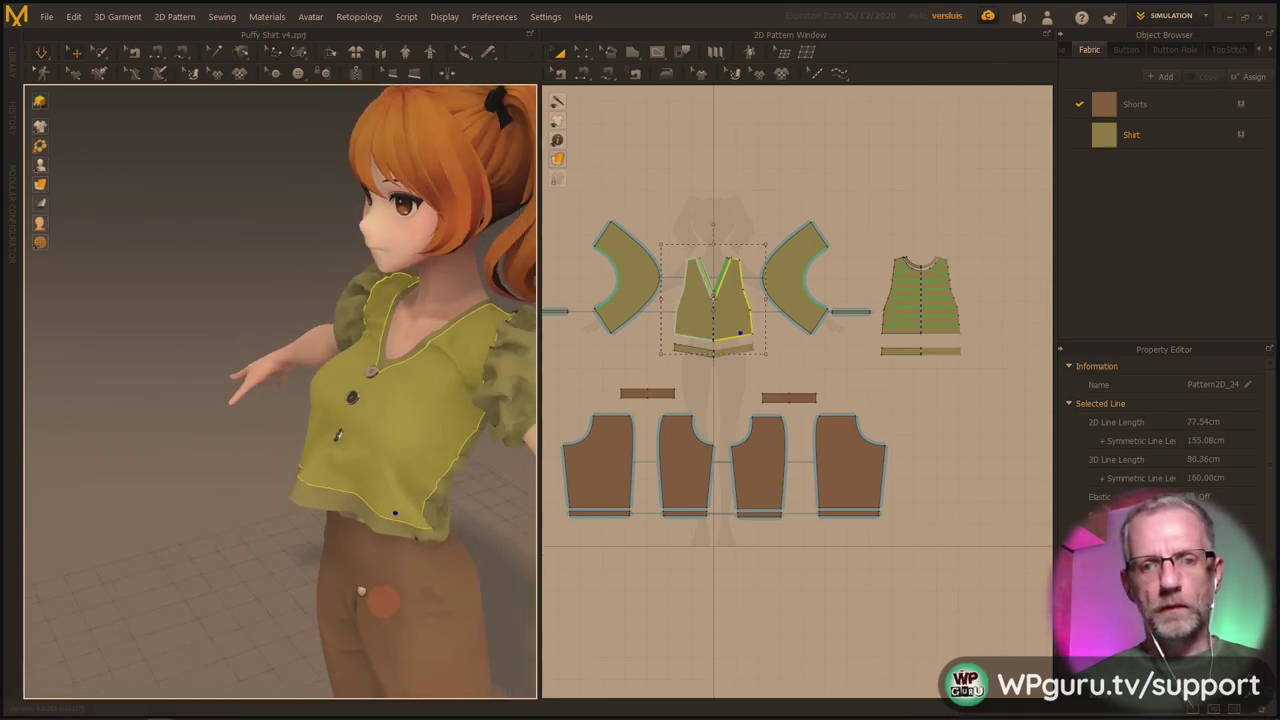
pyautogui.moveTo(376, 600); pyautogui.dragTo(280, 551, button='middle')
pyautogui.moveTo(350, 447); pyautogui.dragTo(364, 516)
pyautogui.moveTo(307, 425); pyautogui.dragTo(352, 476)
# Tug the shirt's gathered back panel from behind to resettle it, and check the shirt's fit from the front.
pyautogui.moveTo(372, 488); pyautogui.dragTo(277, 477, button='right')
pyautogui.moveTo(277, 477); pyautogui.dragTo(247, 454, button='middle')
pyautogui.moveTo(247, 453); pyautogui.dragTo(380, 347, button='right')
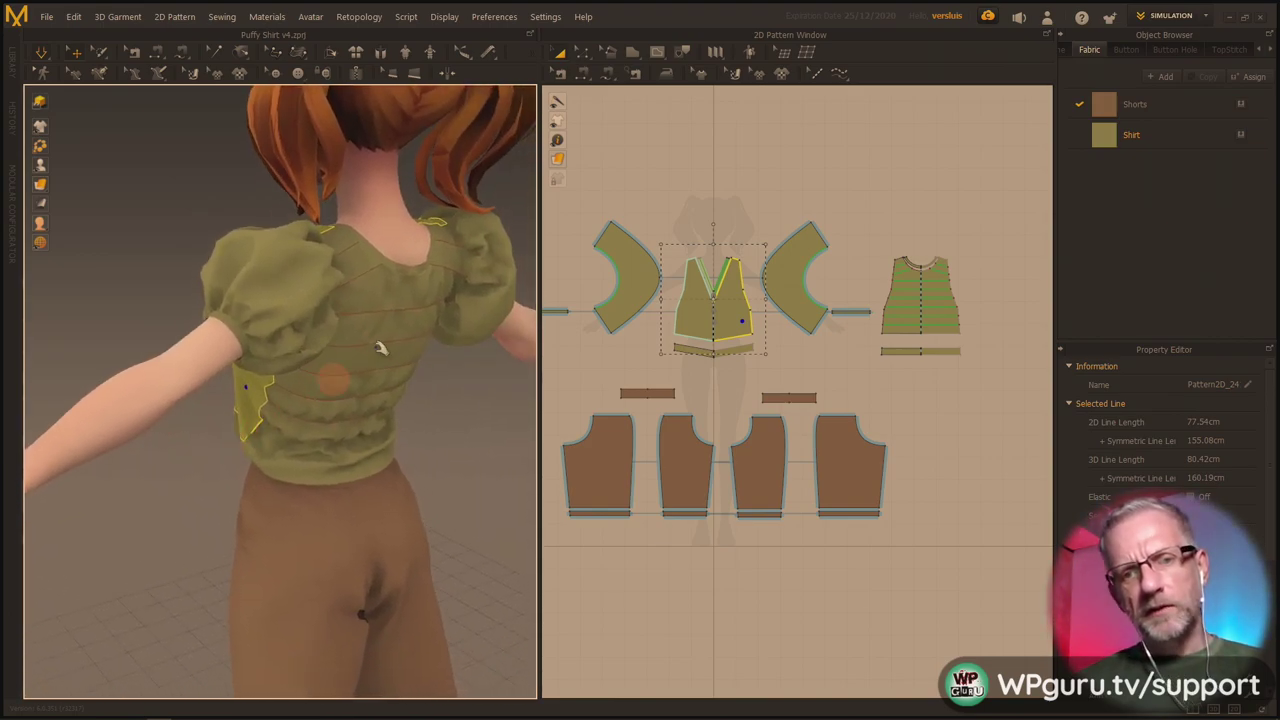
pyautogui.click(384, 342)
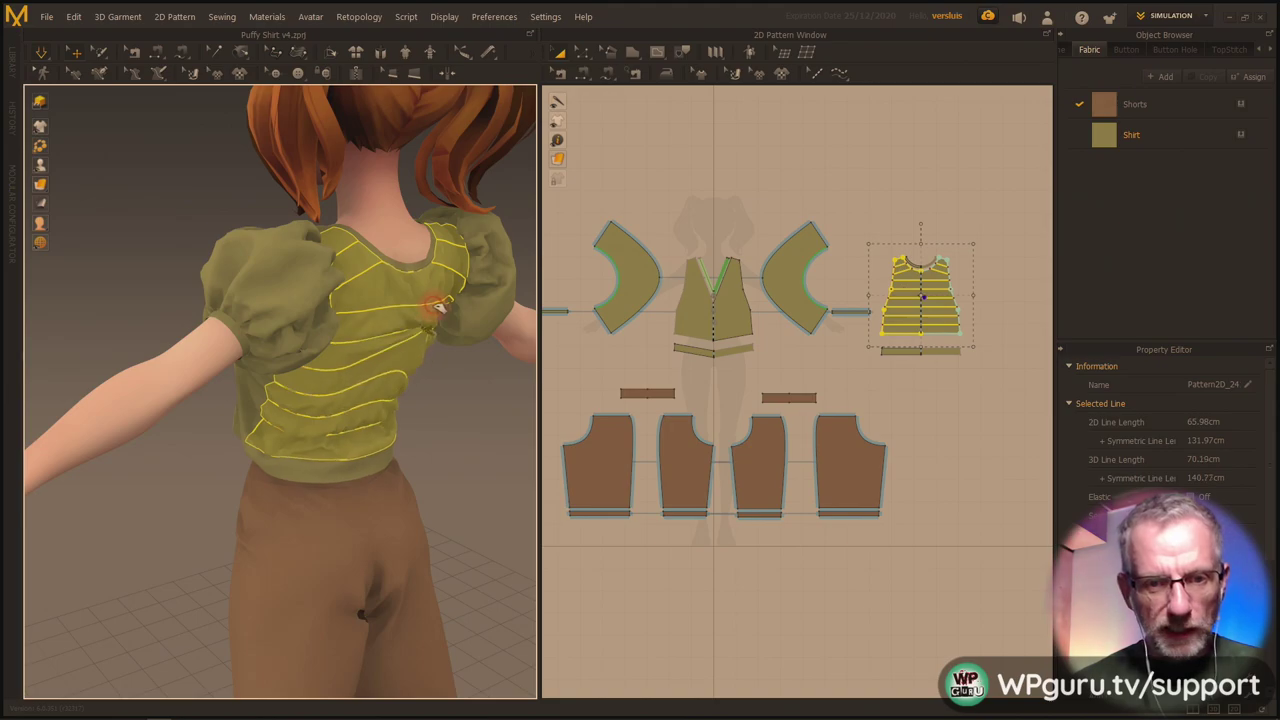
pyautogui.moveTo(360, 380); pyautogui.dragTo(471, 399, button='right')
pyautogui.scroll(-3, 403, 375)
pyautogui.scroll(8, 409, 380)
pyautogui.moveTo(477, 408); pyautogui.dragTo(428, 458, button='right')
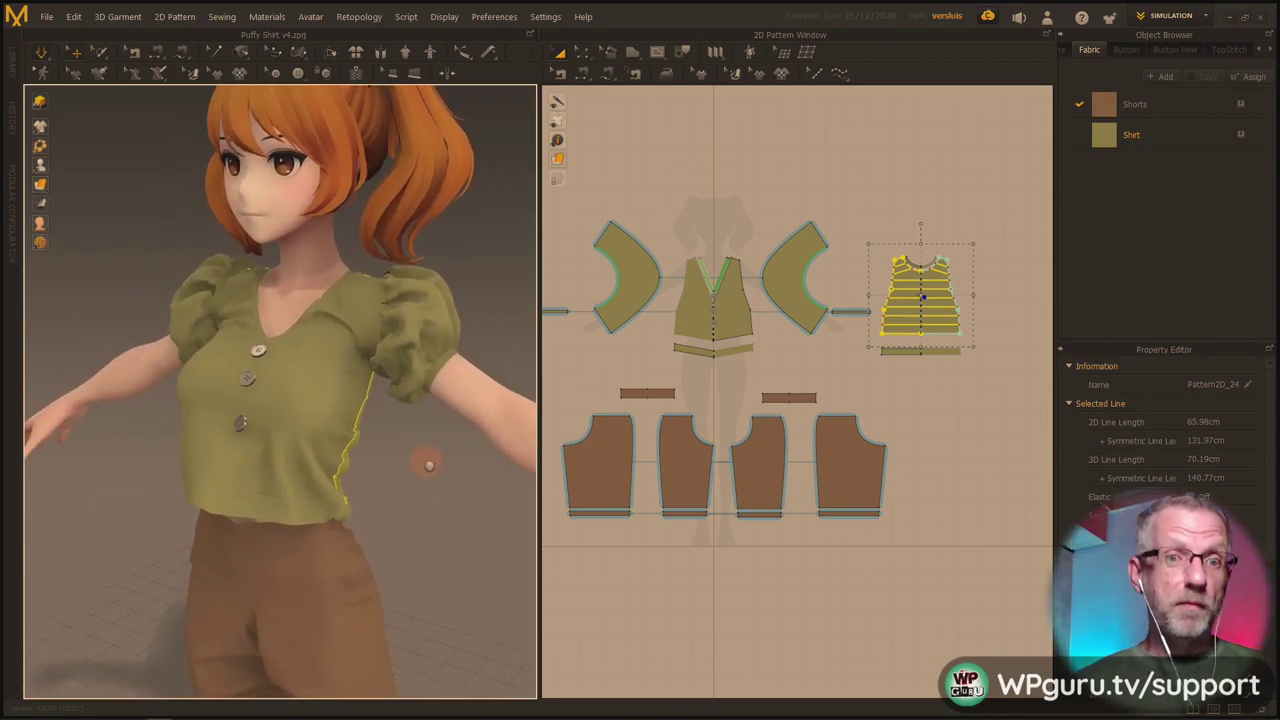